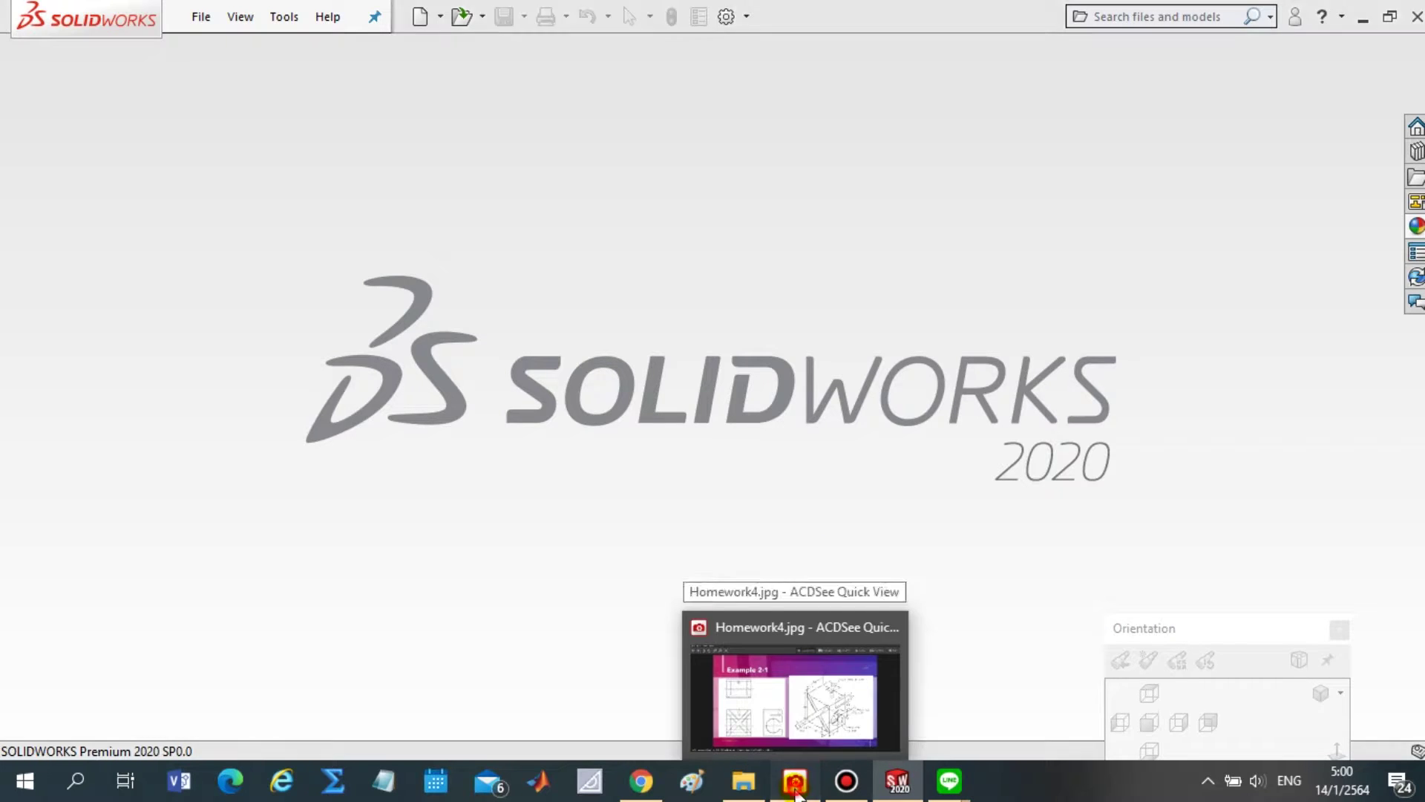
- Snap the ACDSee Homework4.jpg reference drawing to the left half of the screen, then return to SOLIDWORKS
{"action": "left_click", "coordinate": [798, 646]}
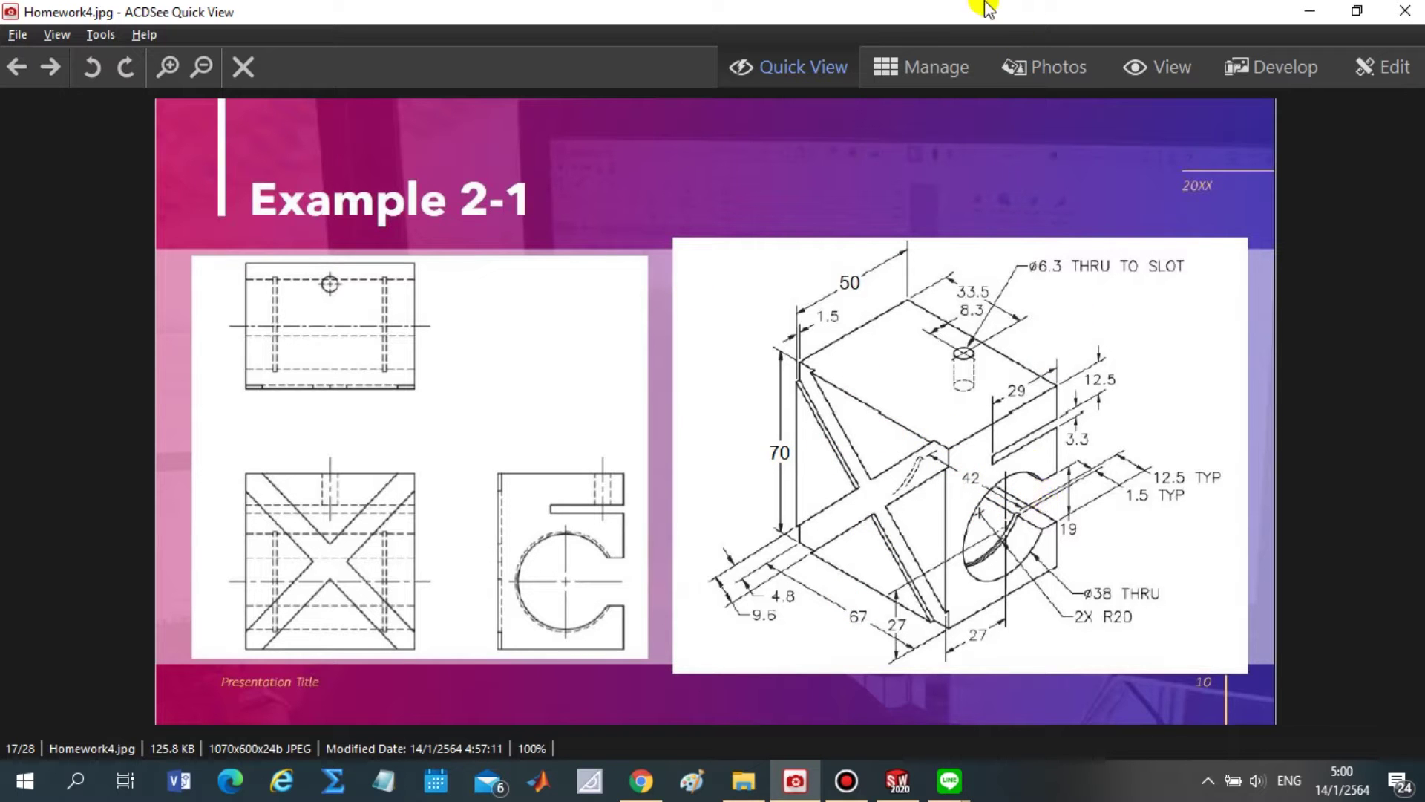
{"action": "left_click_drag", "start_coordinate": [907, 14], "coordinate": [1, 215]}
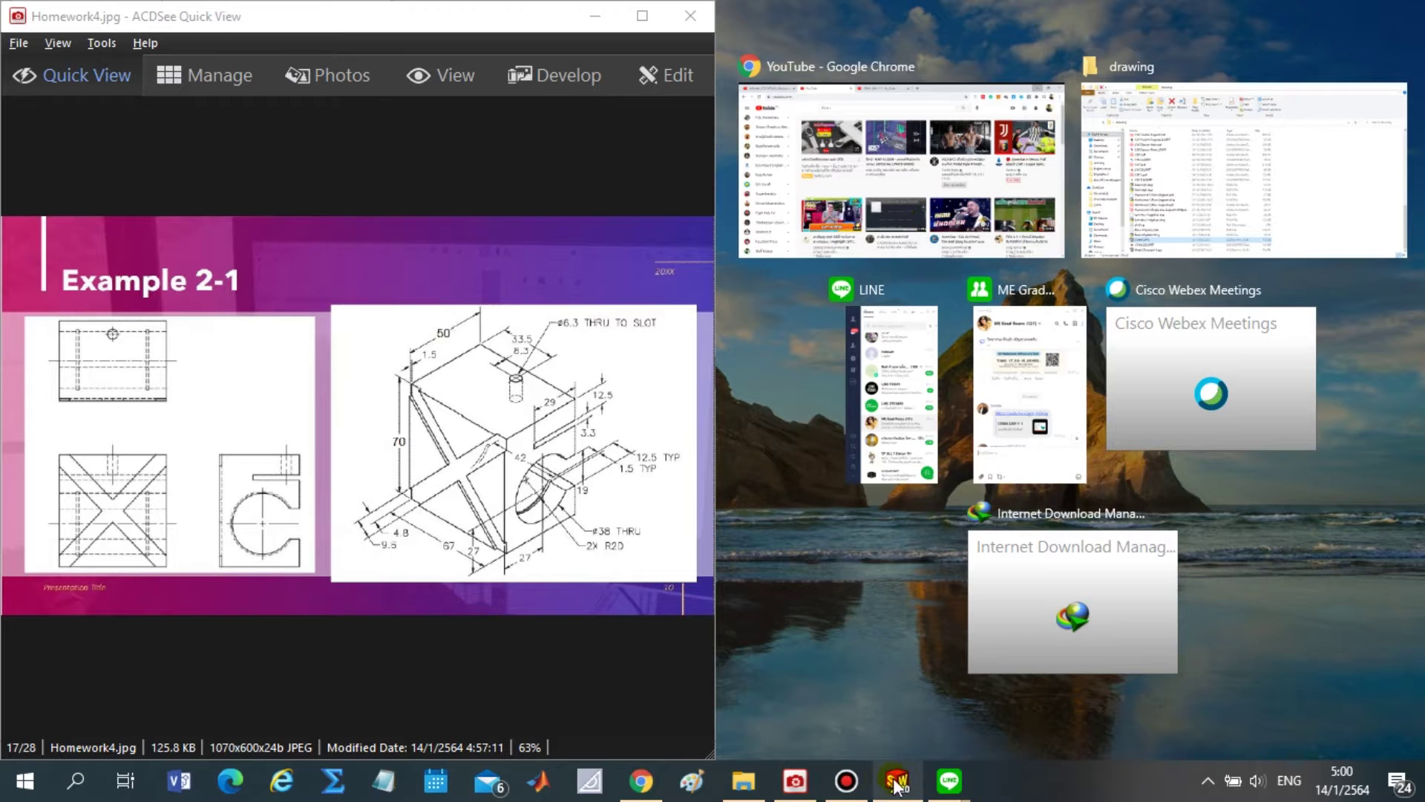
{"action": "left_click", "coordinate": [898, 780]}
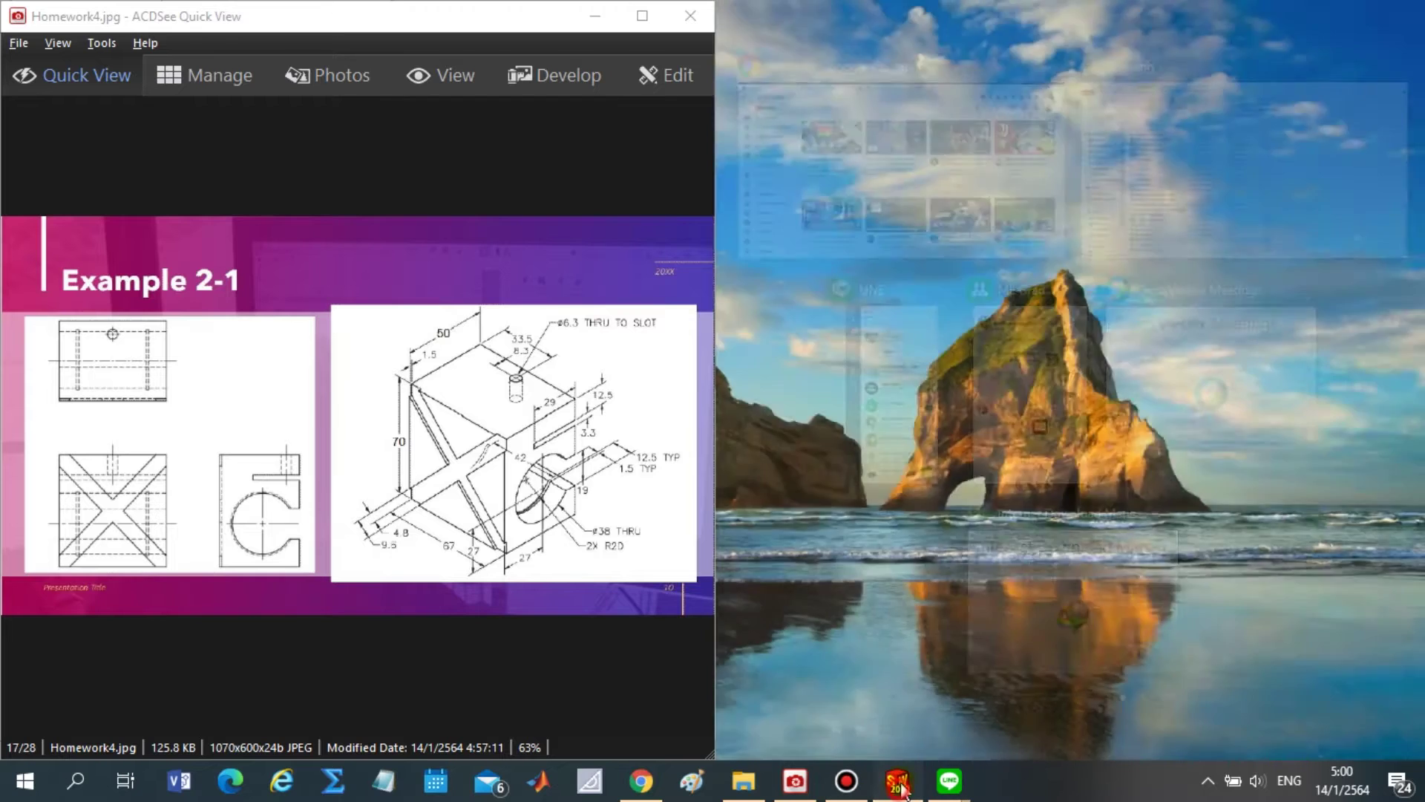
- Create a new blank part, Part2, using MMGS (millimetre-gram-second) units
{"action": "left_click", "coordinate": [417, 17]}
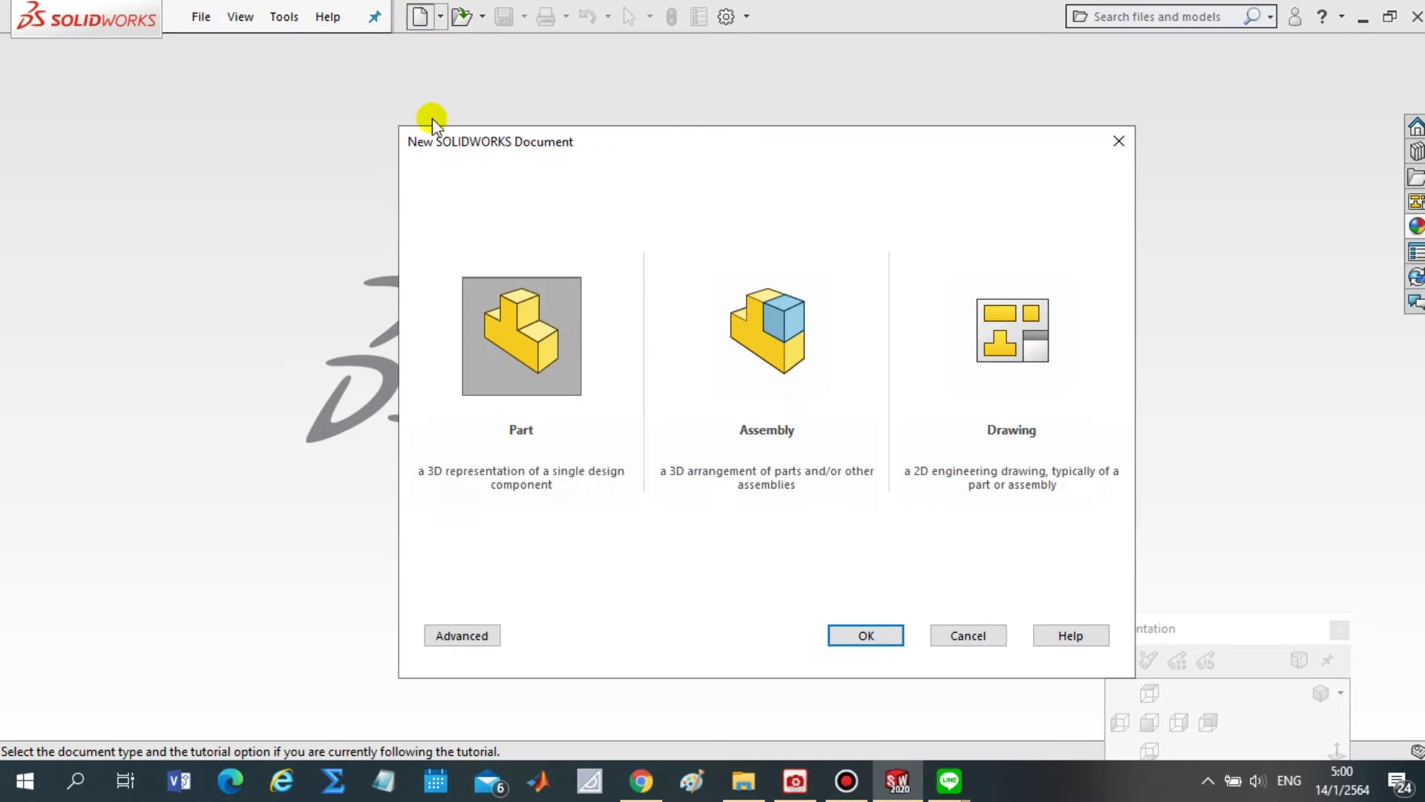
{"action": "left_click", "coordinate": [890, 637]}
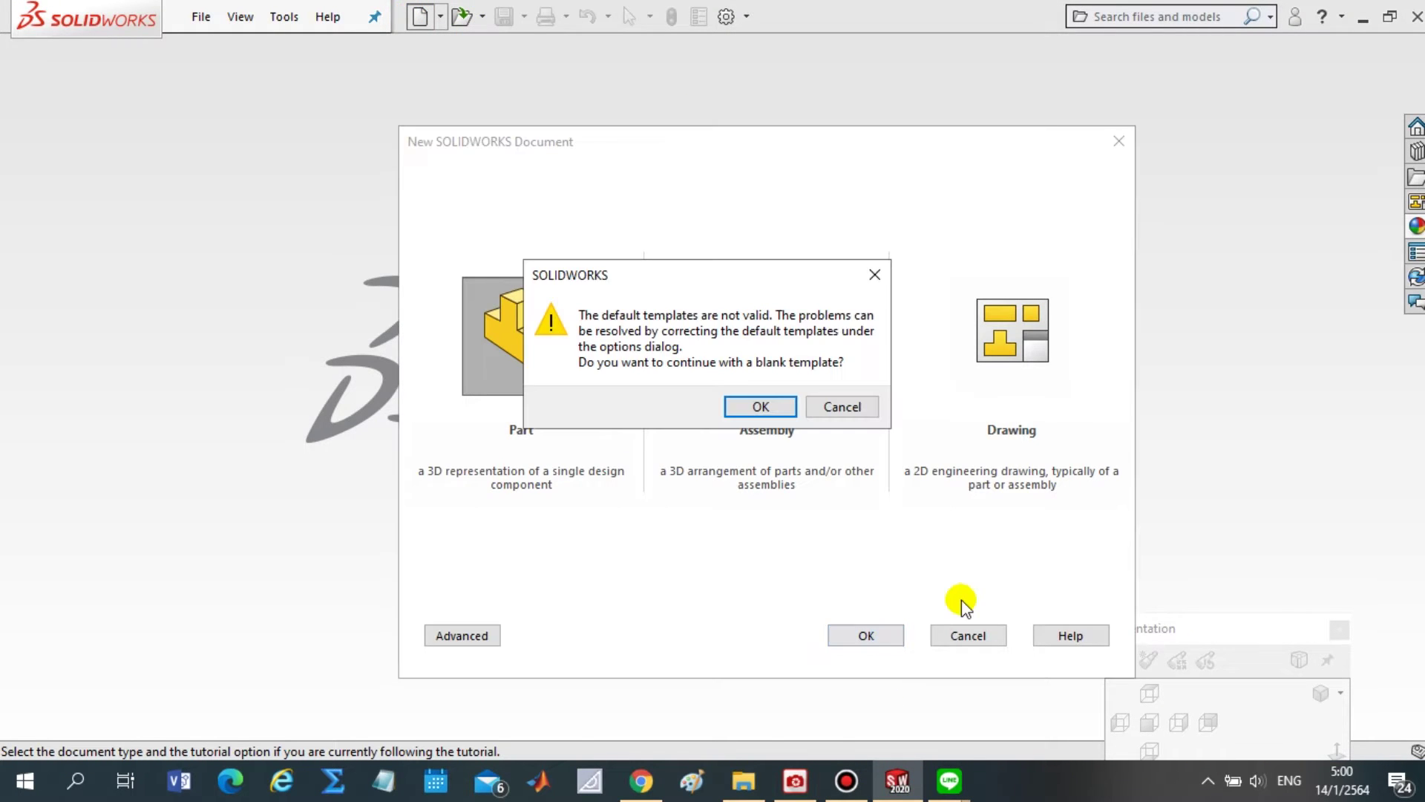
{"action": "left_click", "coordinate": [744, 407]}
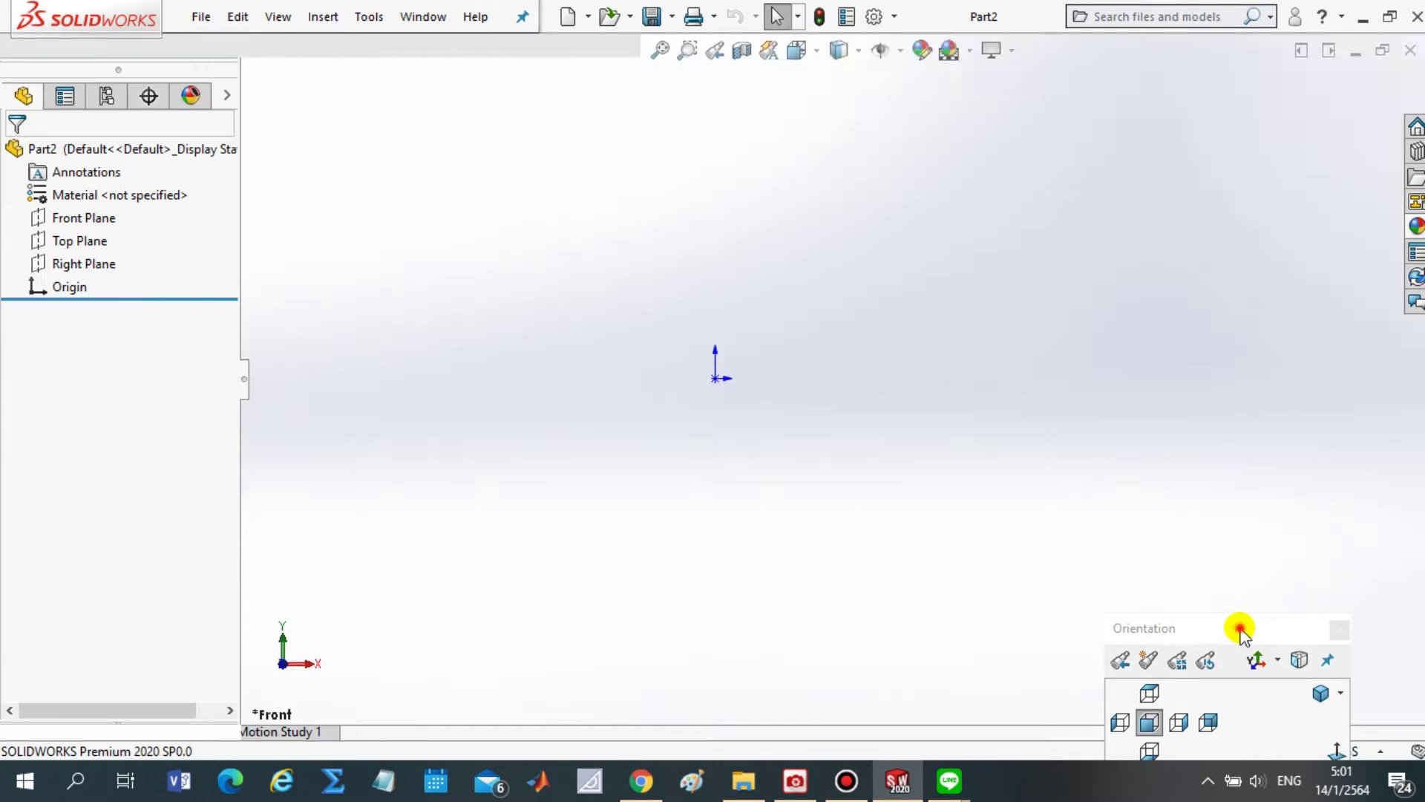
{"action": "left_click_drag", "start_coordinate": [1241, 626], "coordinate": [600, 590]}
{"action": "left_click", "coordinate": [696, 588]}
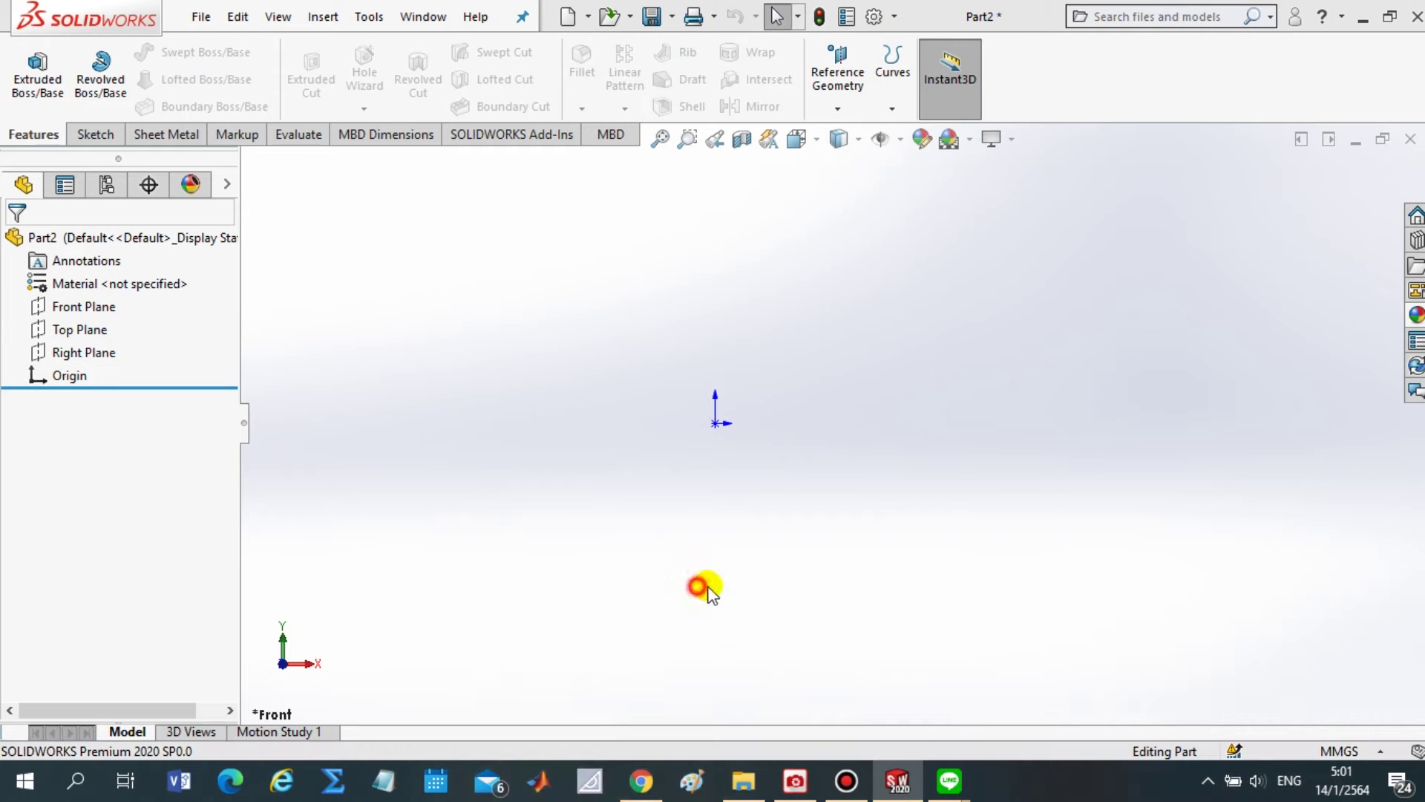
{"action": "left_click", "coordinate": [1344, 751]}
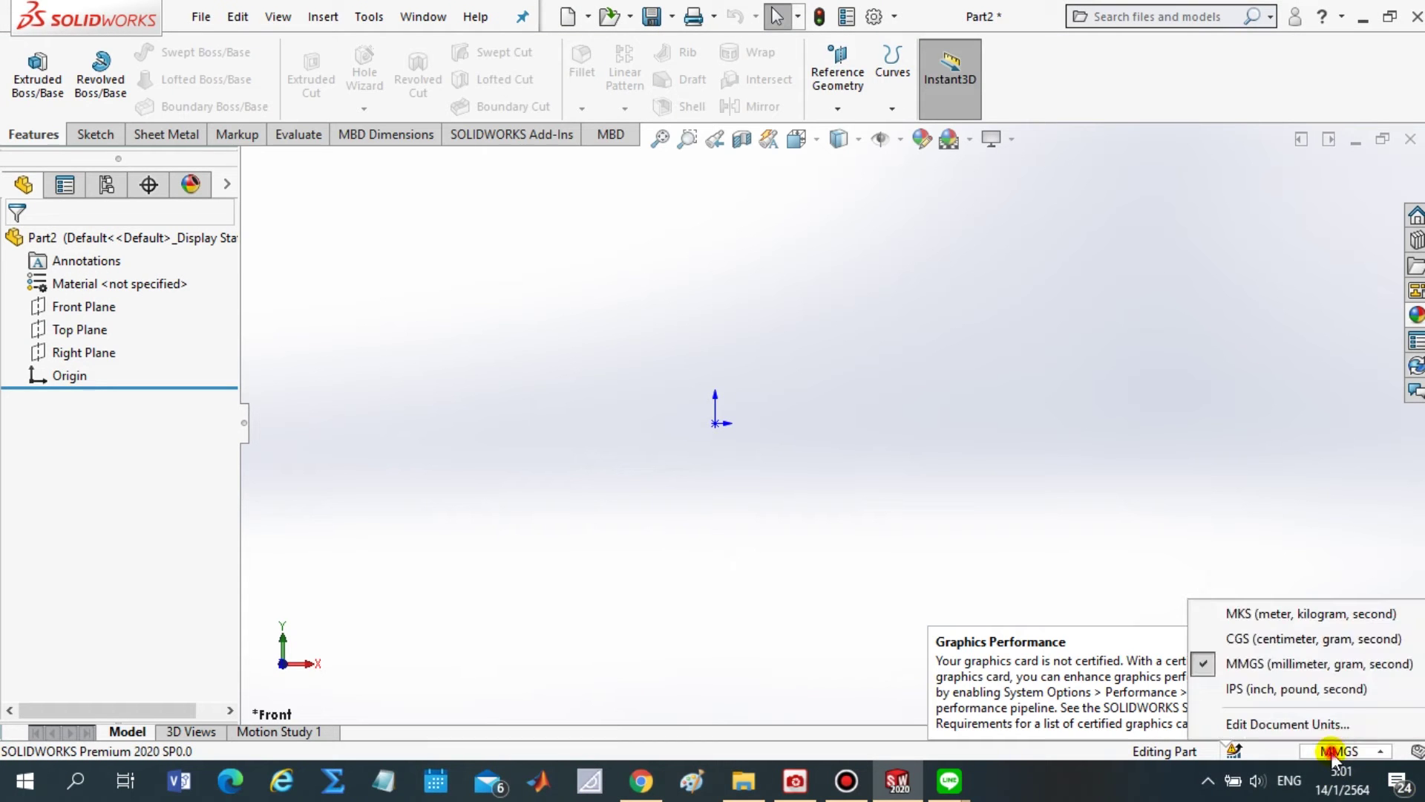
{"action": "left_click", "coordinate": [1279, 663]}
- Minimise File Explorer so the reference drawing sits beside Part2
{"action": "left_click", "coordinate": [765, 778]}
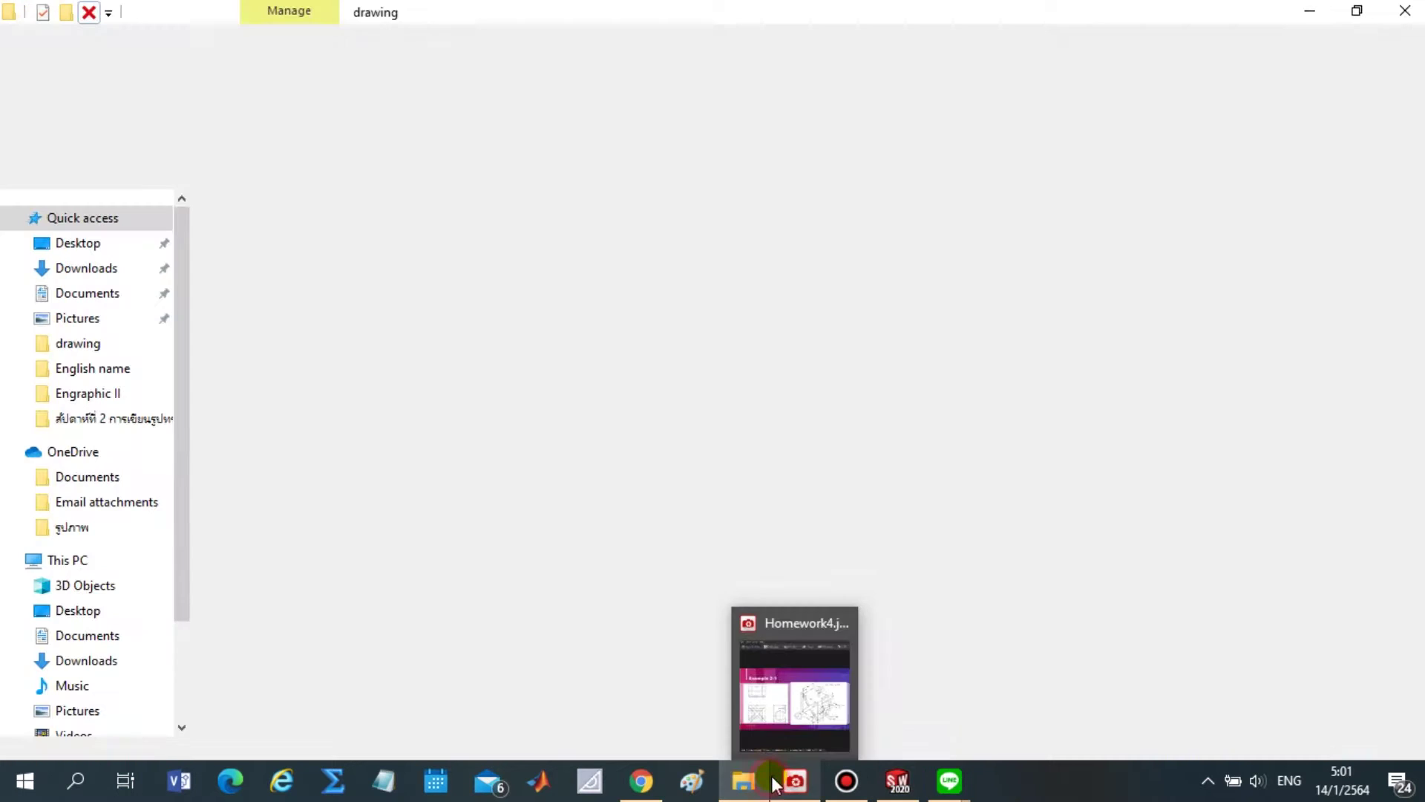
{"action": "left_click", "coordinate": [765, 778]}
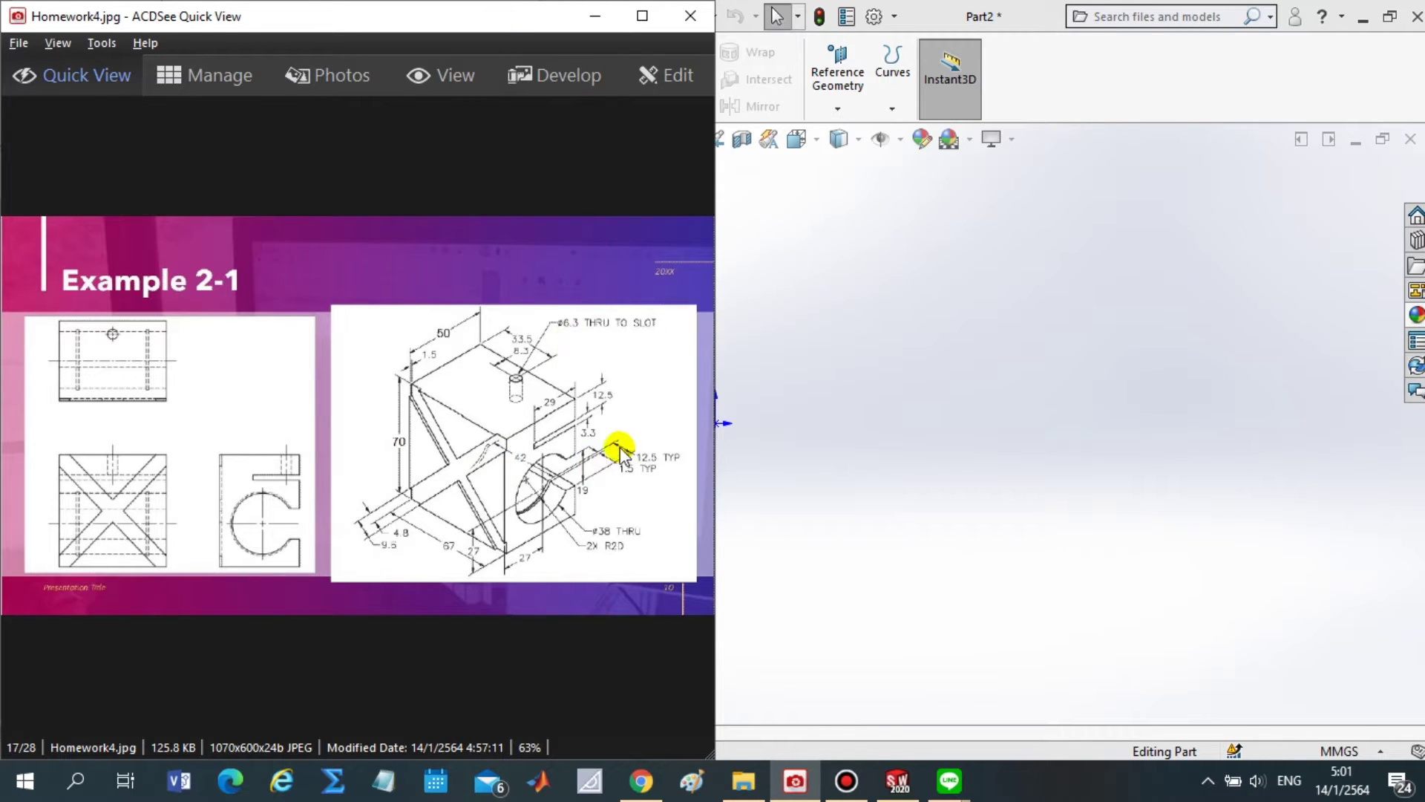
- Zoom and pan the Homework4.jpg image to study the isometric drawing's dimensions
{"action": "scroll", "coordinate": [564, 454], "scroll_direction": "up", "scroll_amount": 1}
{"action": "scroll", "coordinate": [560, 475], "scroll_direction": "up", "scroll_amount": 2}
{"action": "left_click_drag", "start_coordinate": [595, 564], "coordinate": [318, 455]}
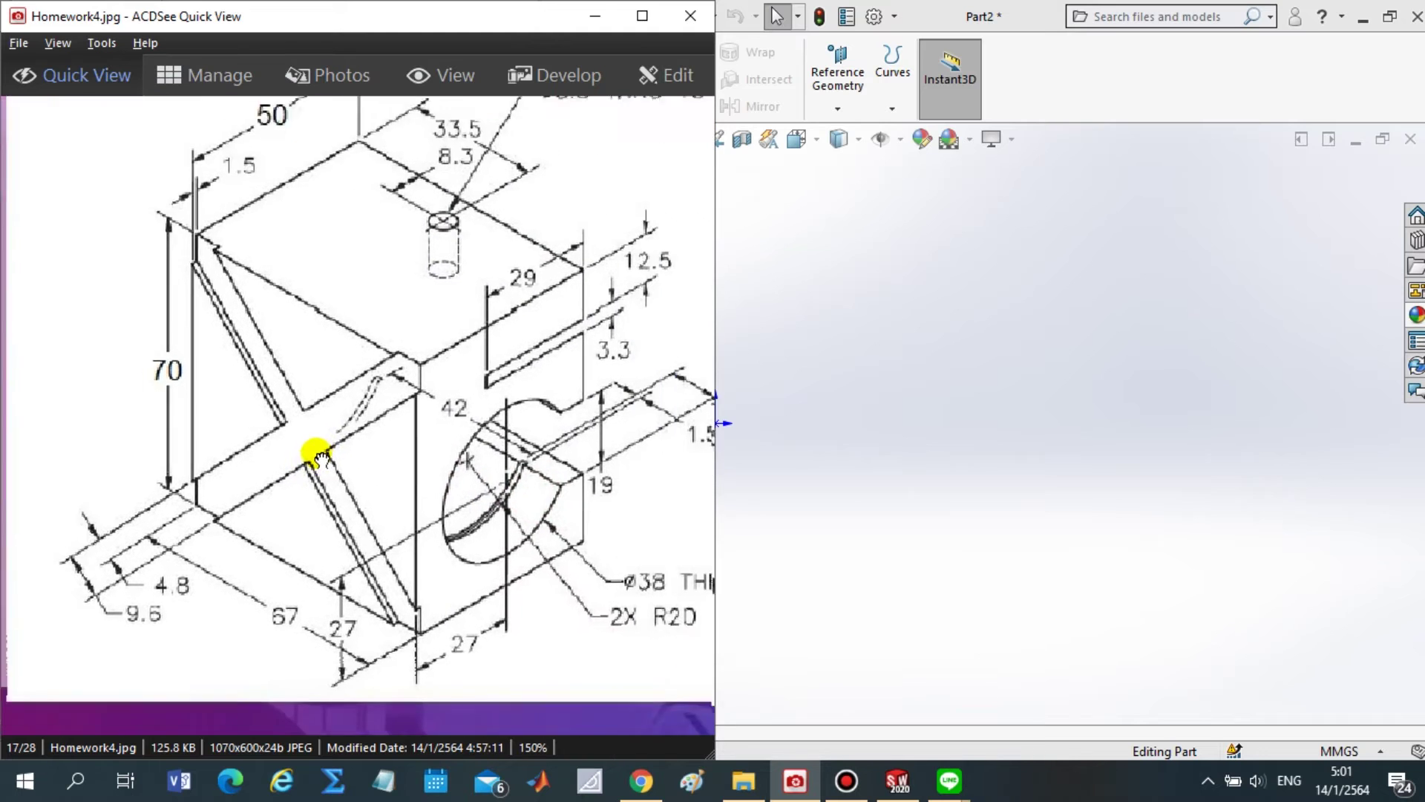
{"action": "scroll", "coordinate": [317, 454], "scroll_direction": "down", "scroll_amount": 1}
{"action": "scroll", "coordinate": [446, 454], "scroll_direction": "down", "scroll_amount": 1}
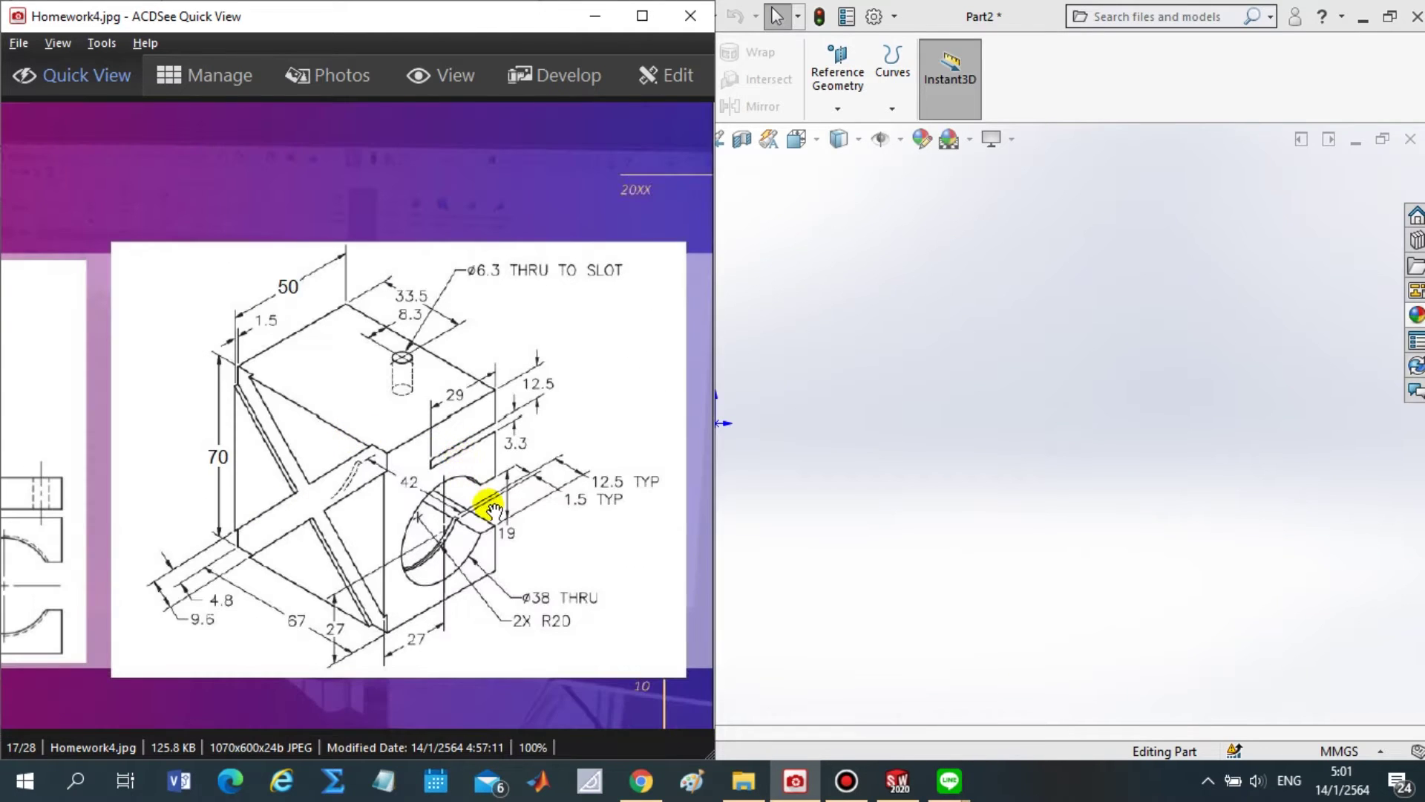
{"action": "scroll", "coordinate": [475, 491], "scroll_direction": "up", "scroll_amount": 1}
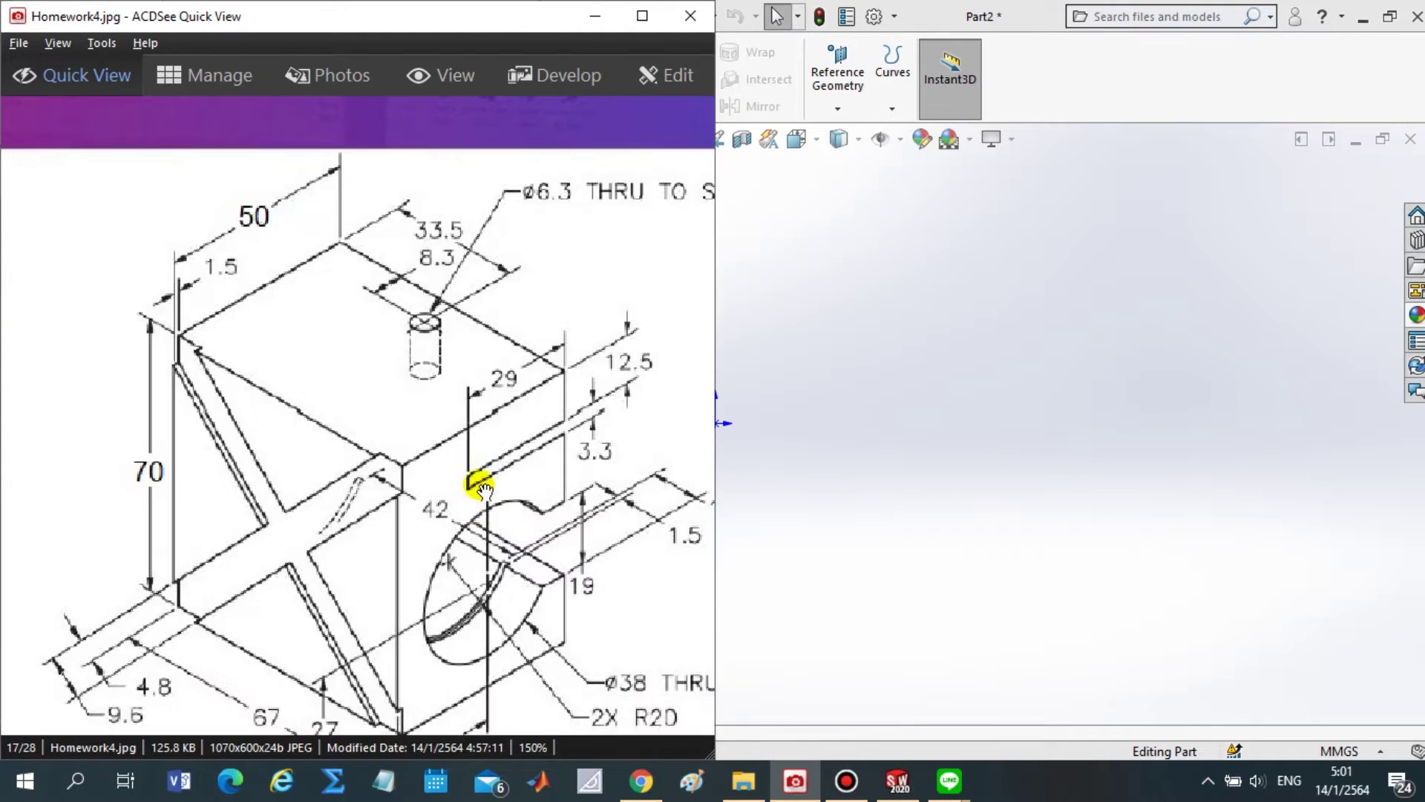
{"action": "left_click_drag", "start_coordinate": [514, 499], "coordinate": [513, 501]}
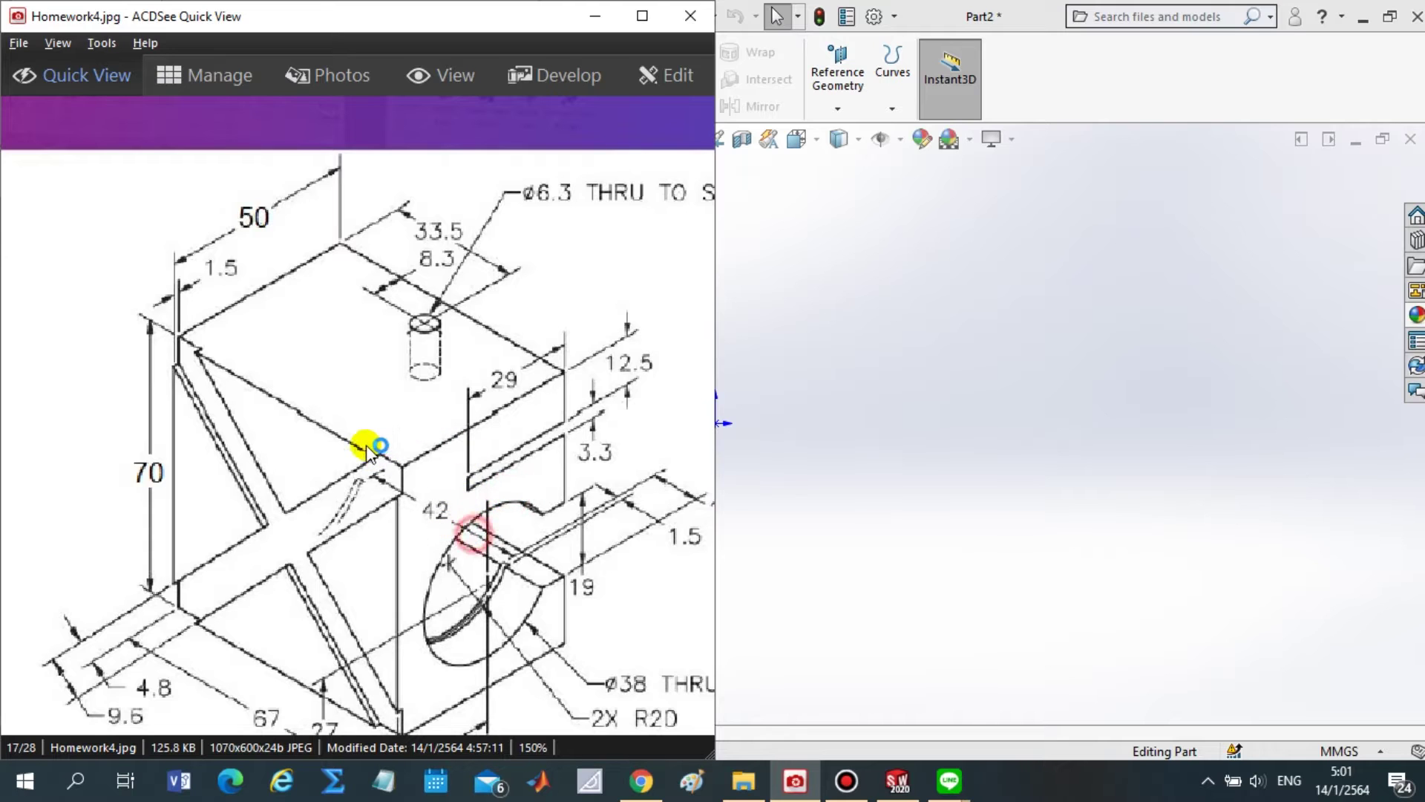
- Narrow the ACDSee viewer so the drawing still fits, then bring SOLIDWORKS forward
{"action": "left_click", "coordinate": [689, 17]}
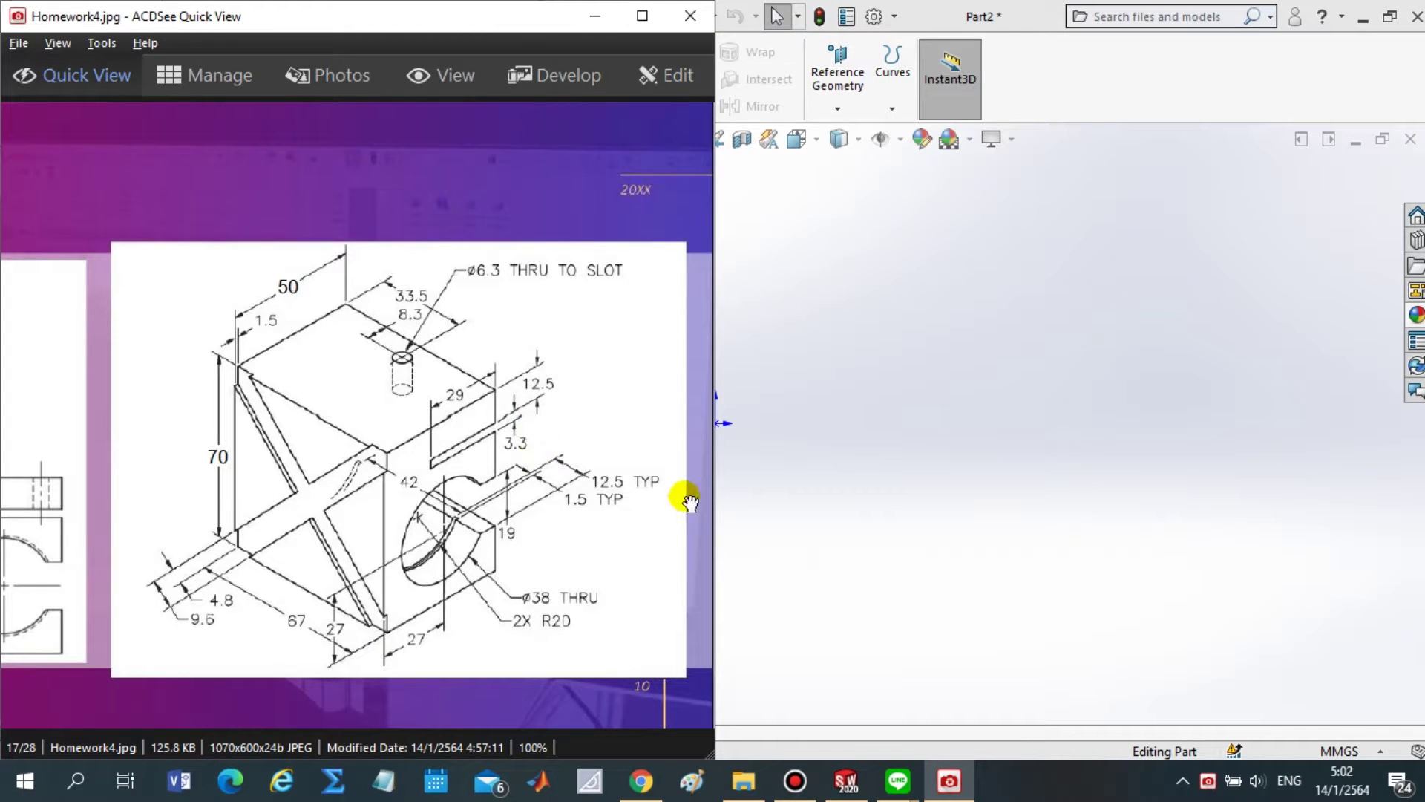
{"action": "left_click_drag", "start_coordinate": [711, 490], "coordinate": [547, 479]}
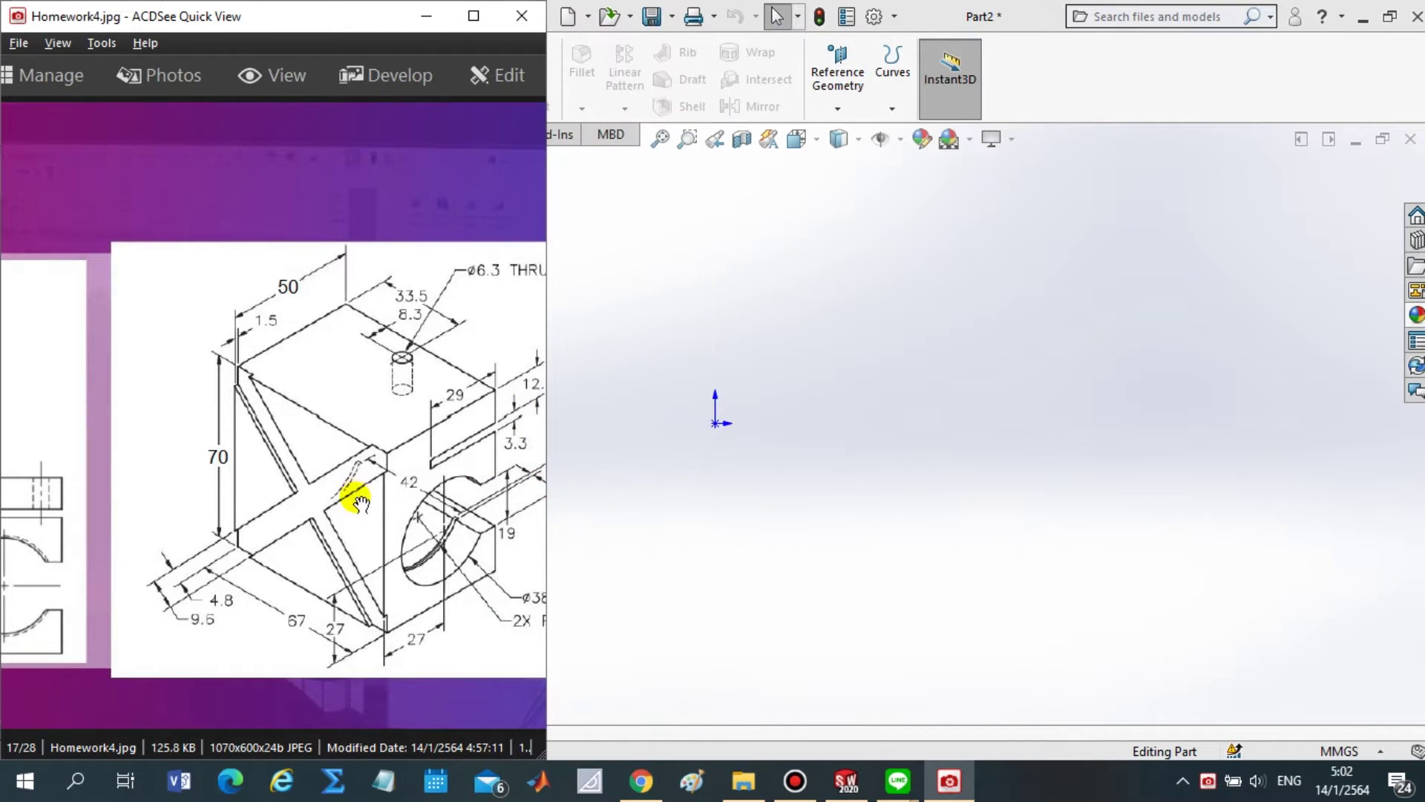
{"action": "mouse_move", "coordinate": [350, 493]}
{"action": "left_mouse_down"}
{"action": "mouse_move", "coordinate": [216, 488]}
{"action": "mouse_move", "coordinate": [233, 498]}
{"action": "left_mouse_up"}
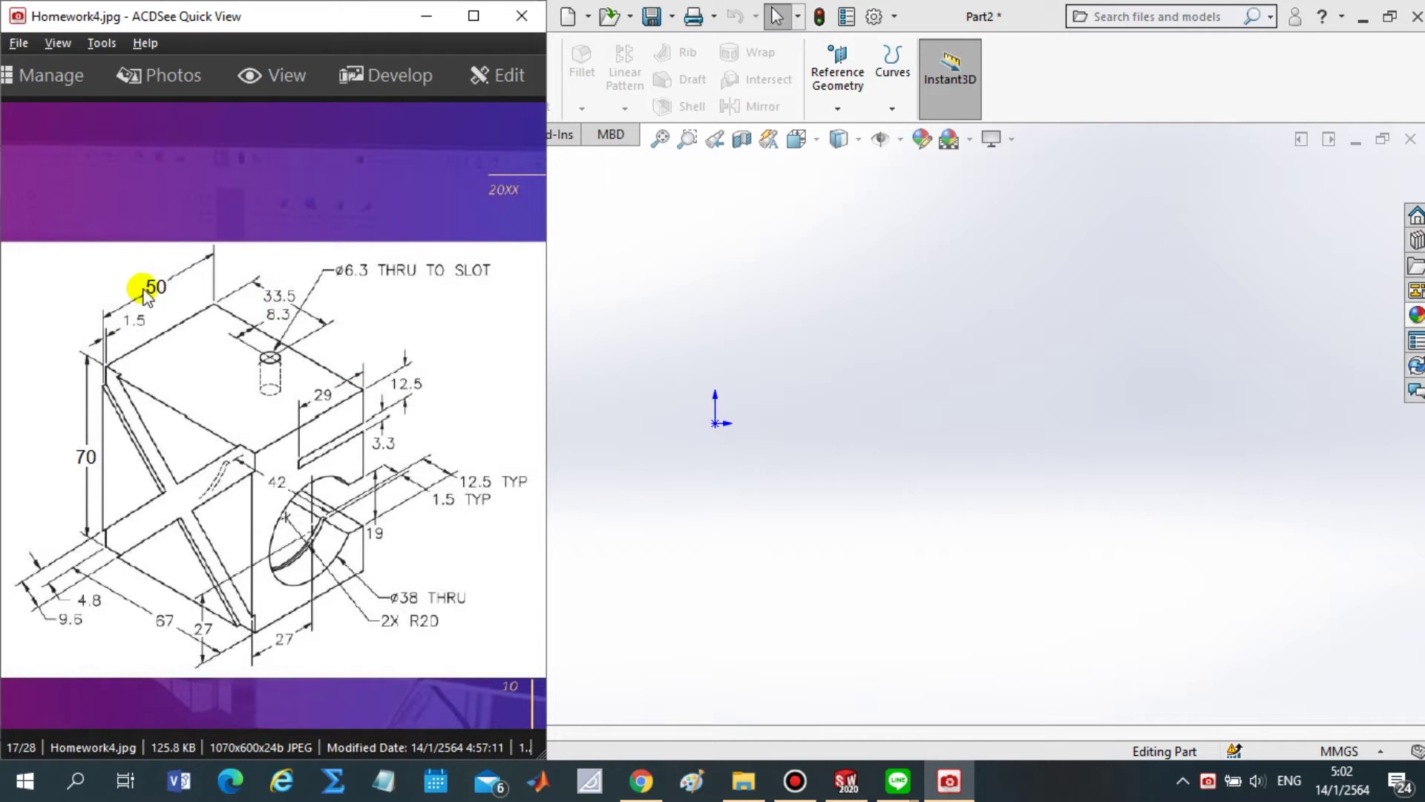
{"action": "left_click", "coordinate": [1372, 745]}
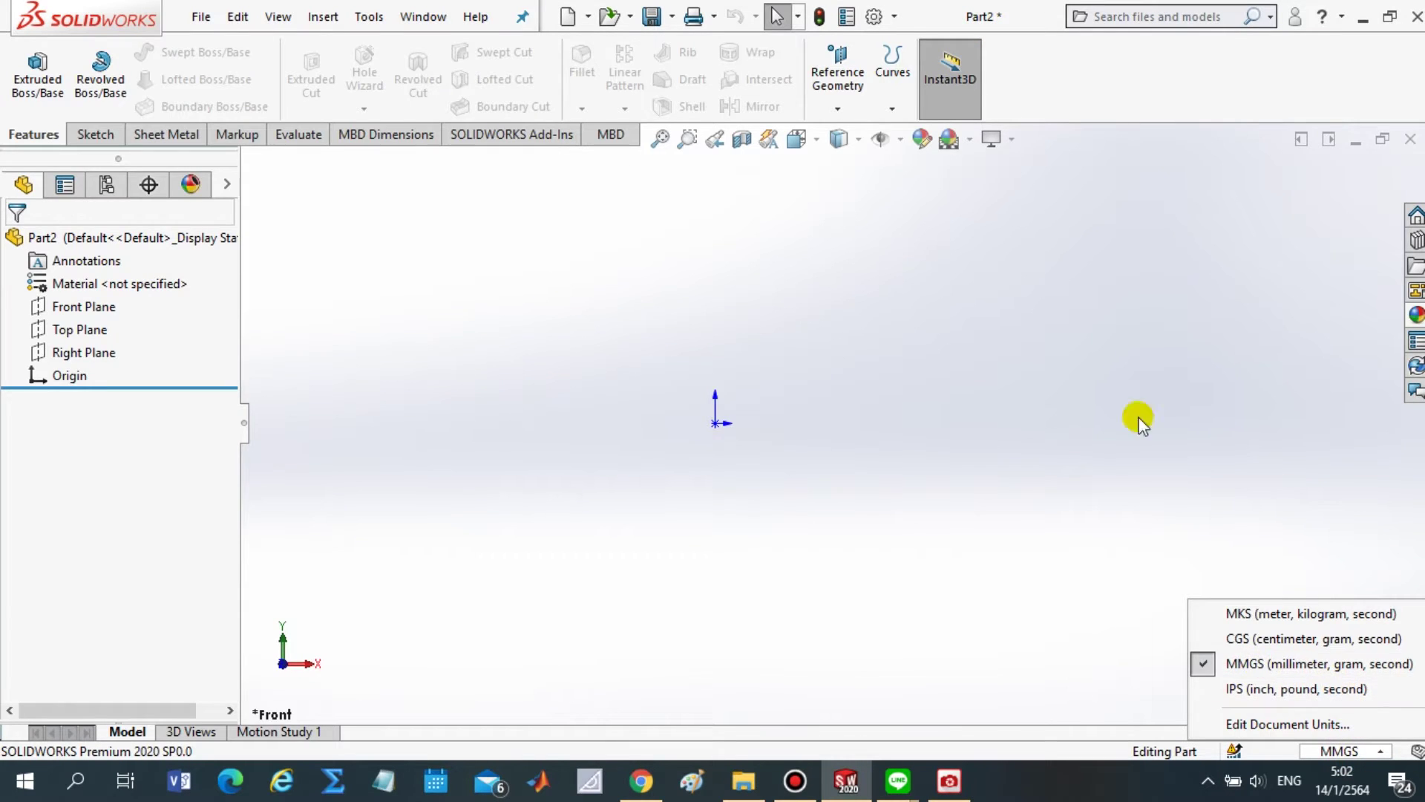
- Snap the SOLIDWORKS window to the right half and widen it to meet the drawing viewer
{"action": "left_click", "coordinate": [844, 355]}
{"action": "double_click", "coordinate": [942, 17]}
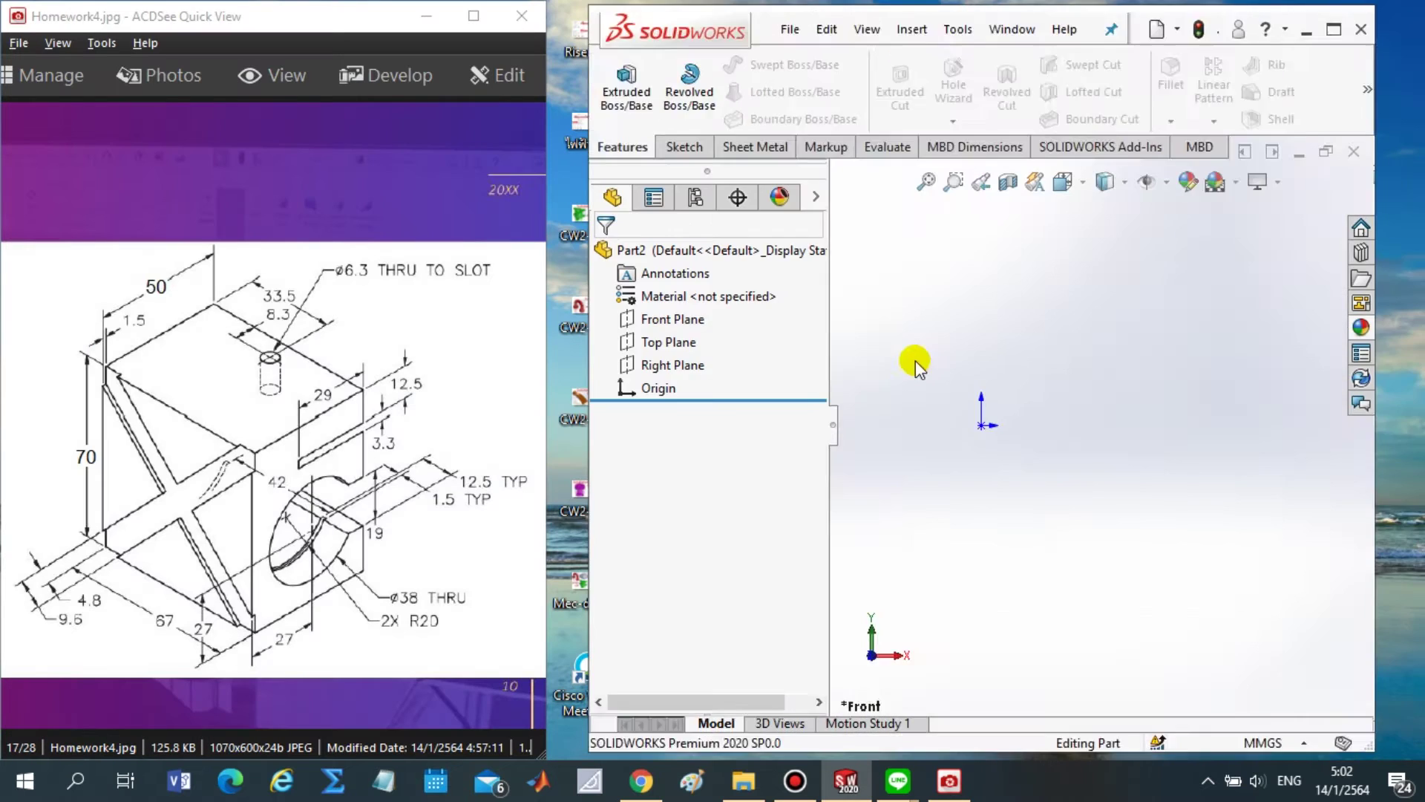
{"action": "key", "text": "super+Right"}
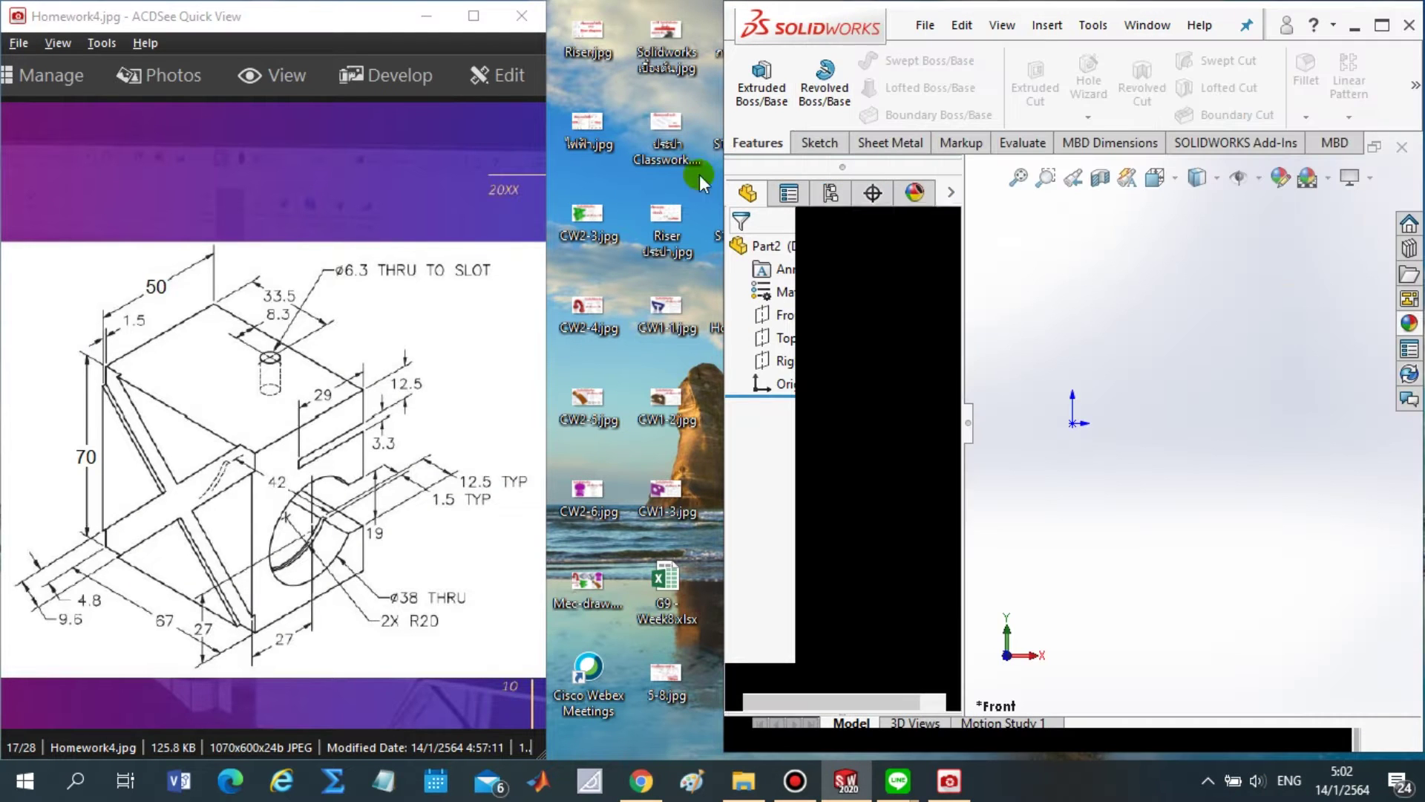
{"action": "left_click_drag", "start_coordinate": [719, 462], "coordinate": [538, 439]}
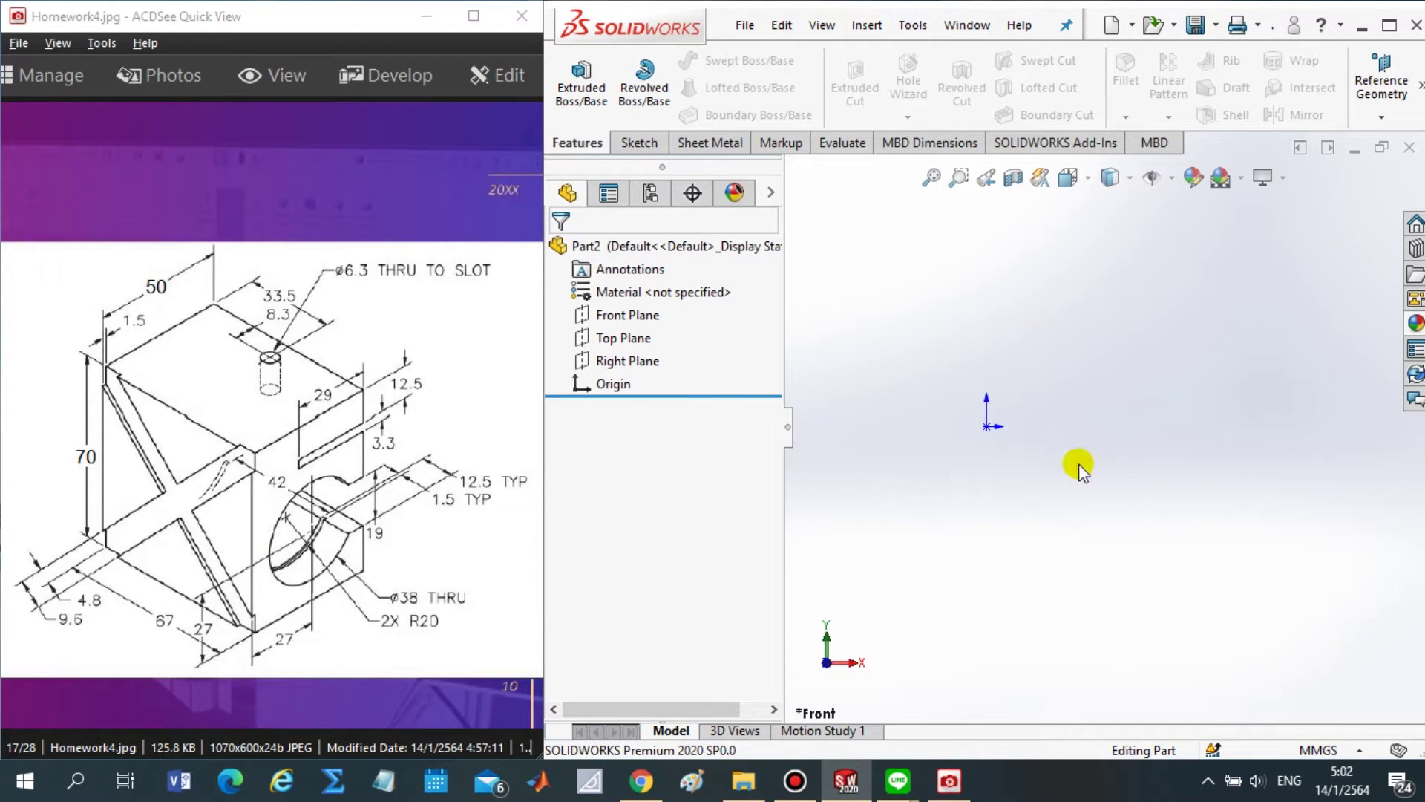
{"action": "left_click", "coordinate": [1201, 557]}
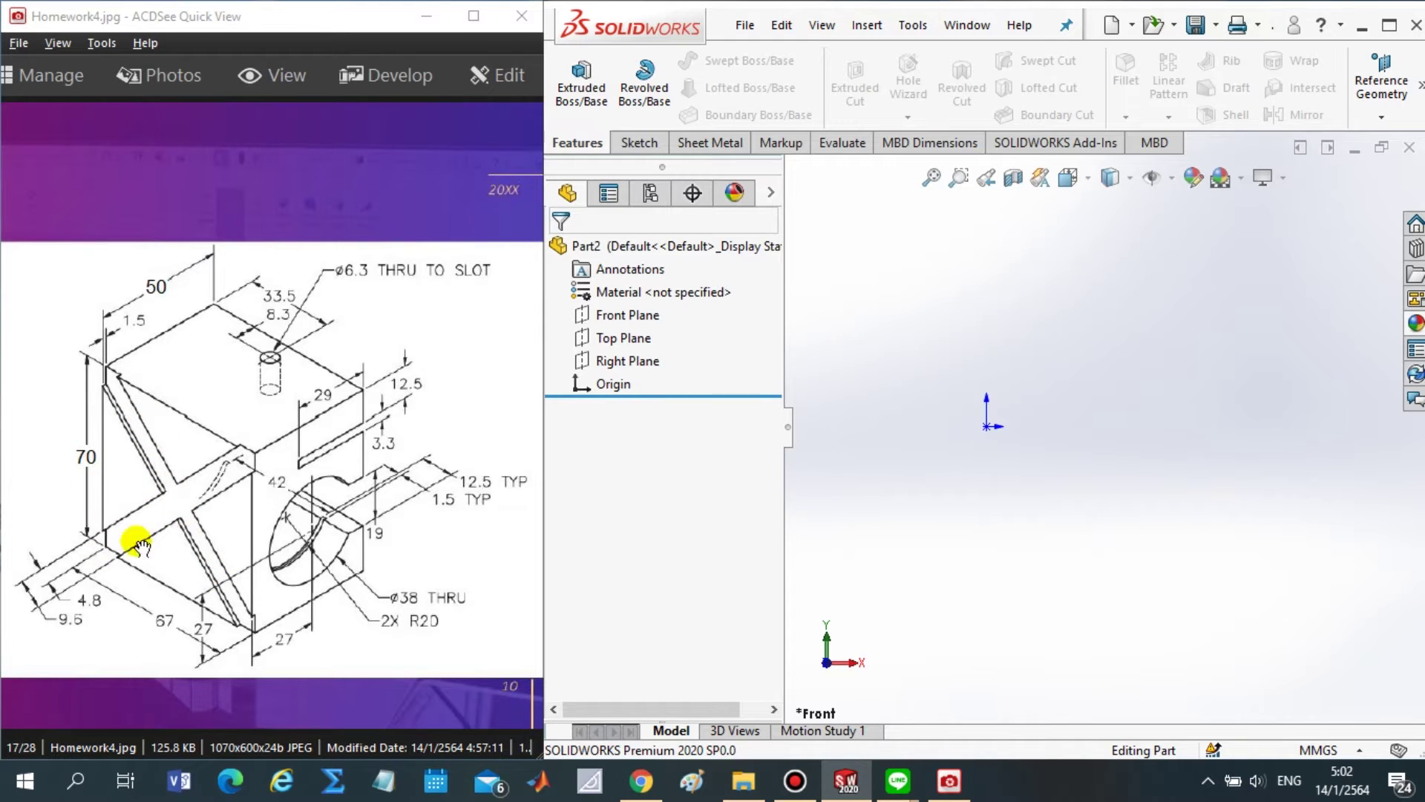
- Pan the reference image over the orthographic views and back to the full isometric drawing
{"action": "left_click_drag", "start_coordinate": [158, 559], "coordinate": [618, 539]}
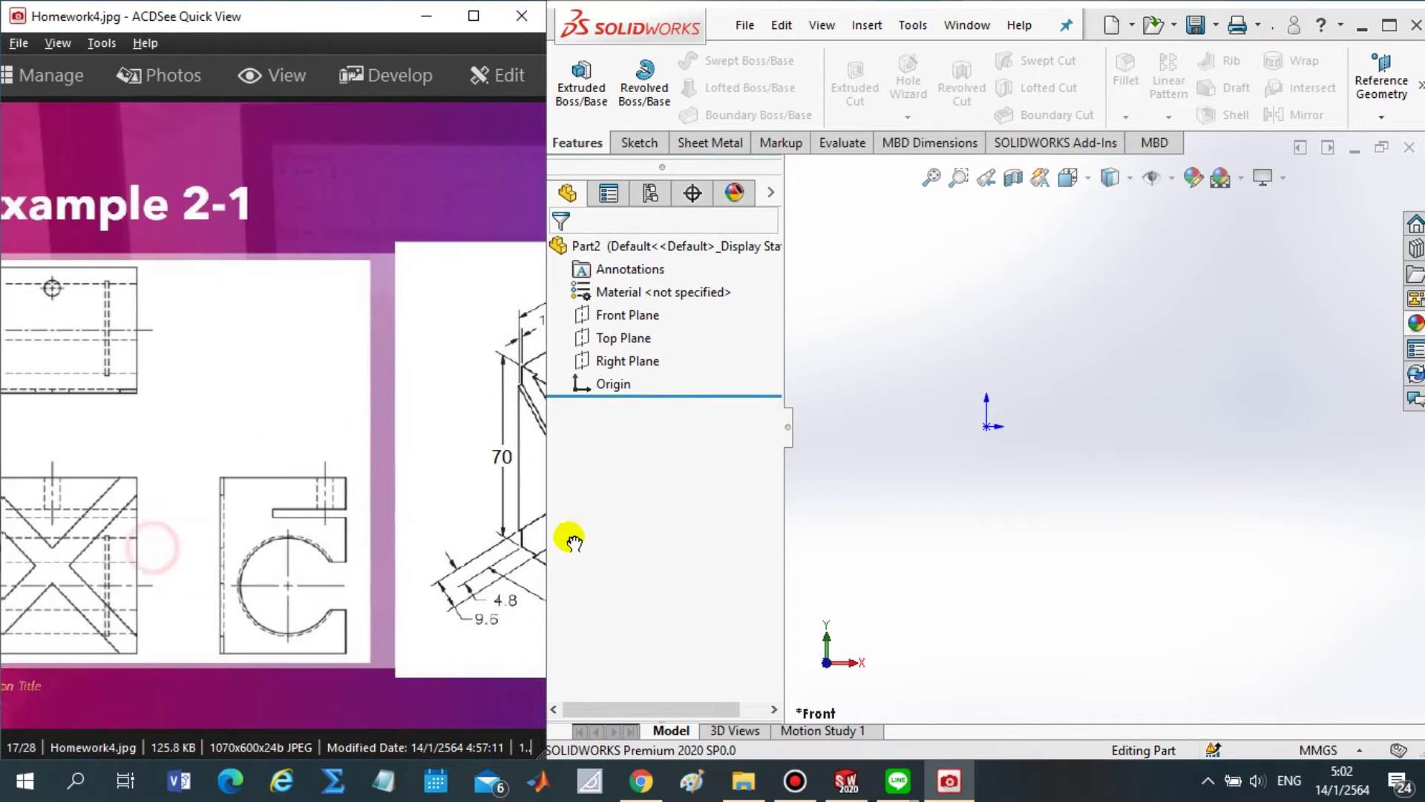
{"action": "left_click_drag", "start_coordinate": [327, 540], "coordinate": [196, 547]}
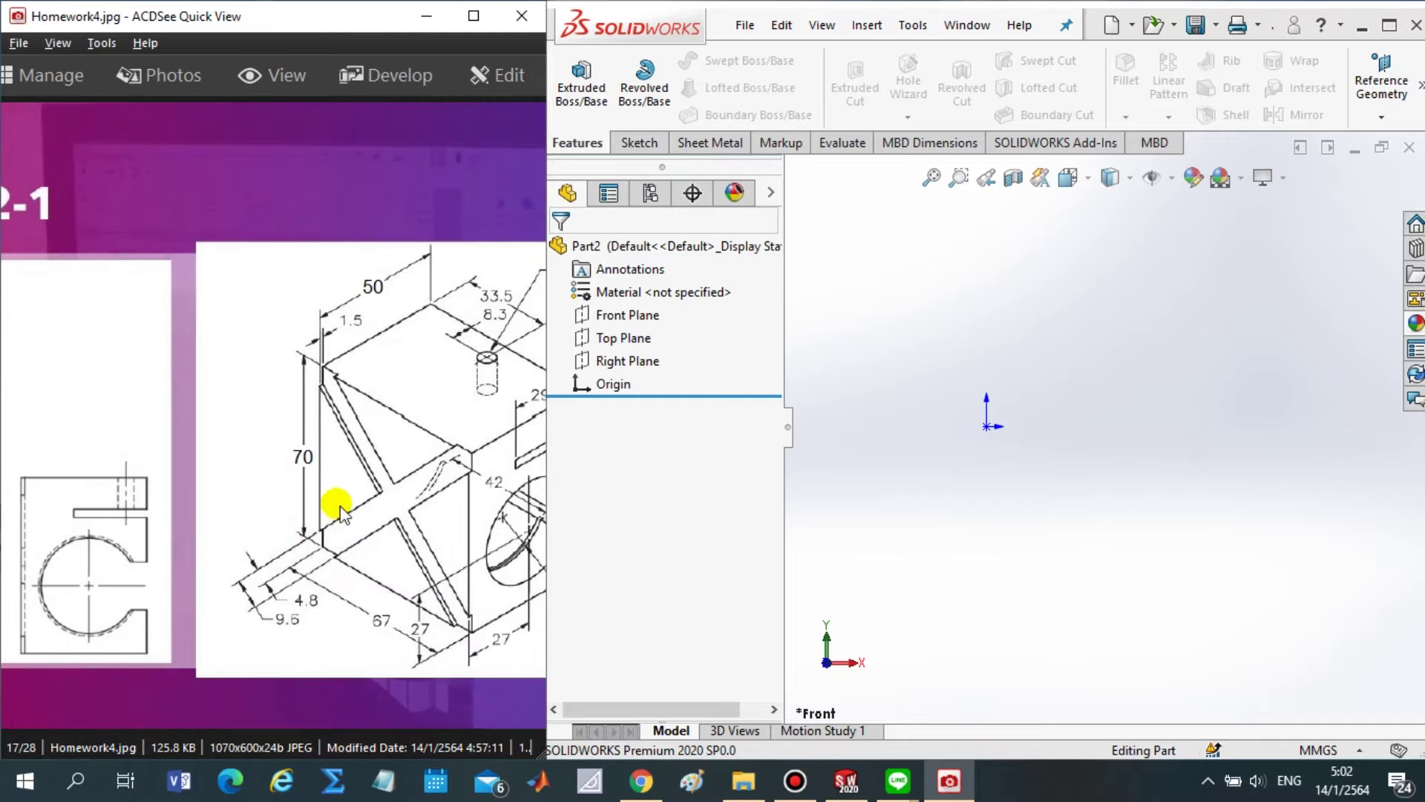
{"action": "mouse_move", "coordinate": [341, 493]}
{"action": "left_mouse_down"}
{"action": "mouse_move", "coordinate": [232, 527]}
{"action": "mouse_move", "coordinate": [156, 506]}
{"action": "left_mouse_up"}
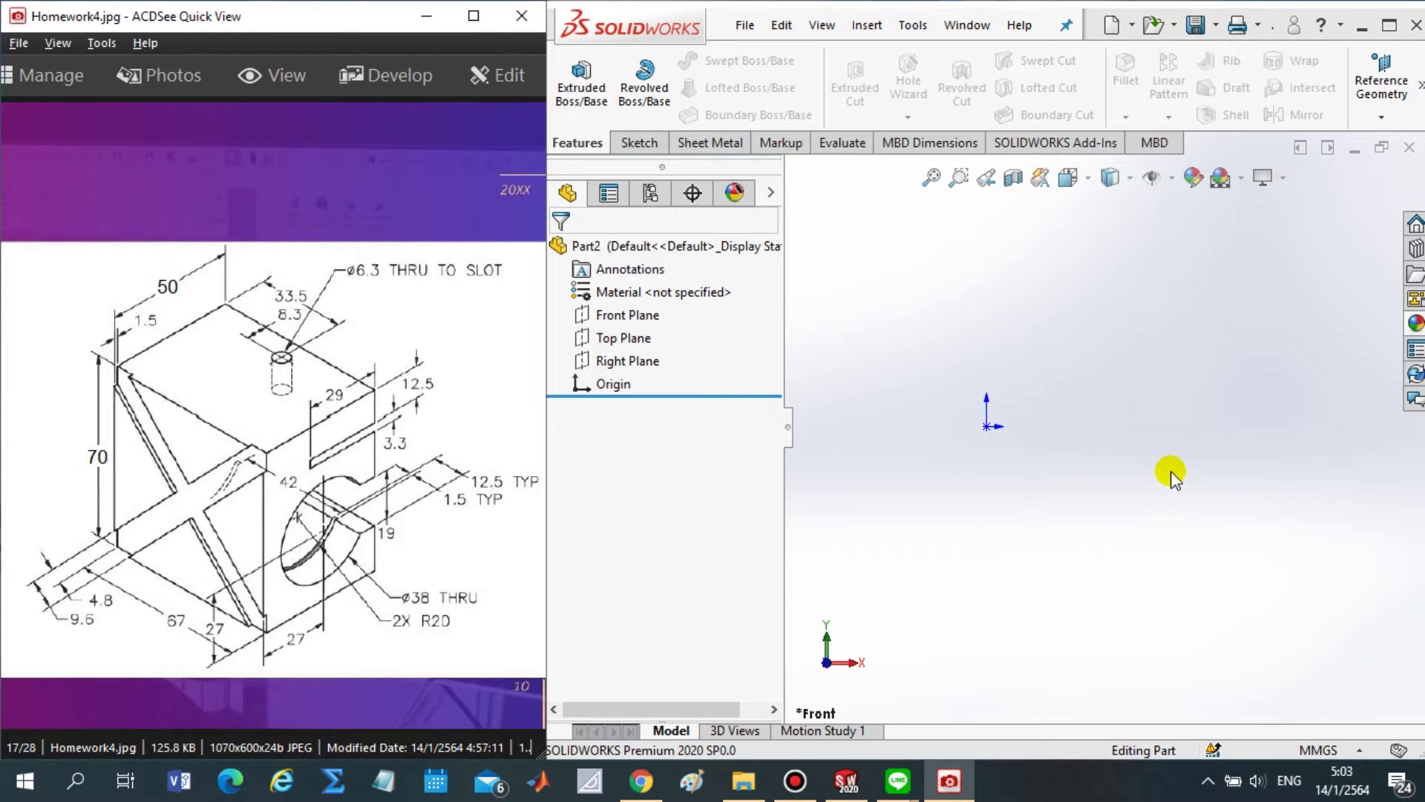
- Open a new sketch on the Right Plane with the Corner Rectangle tool selected
{"action": "right_click", "coordinate": [579, 365]}
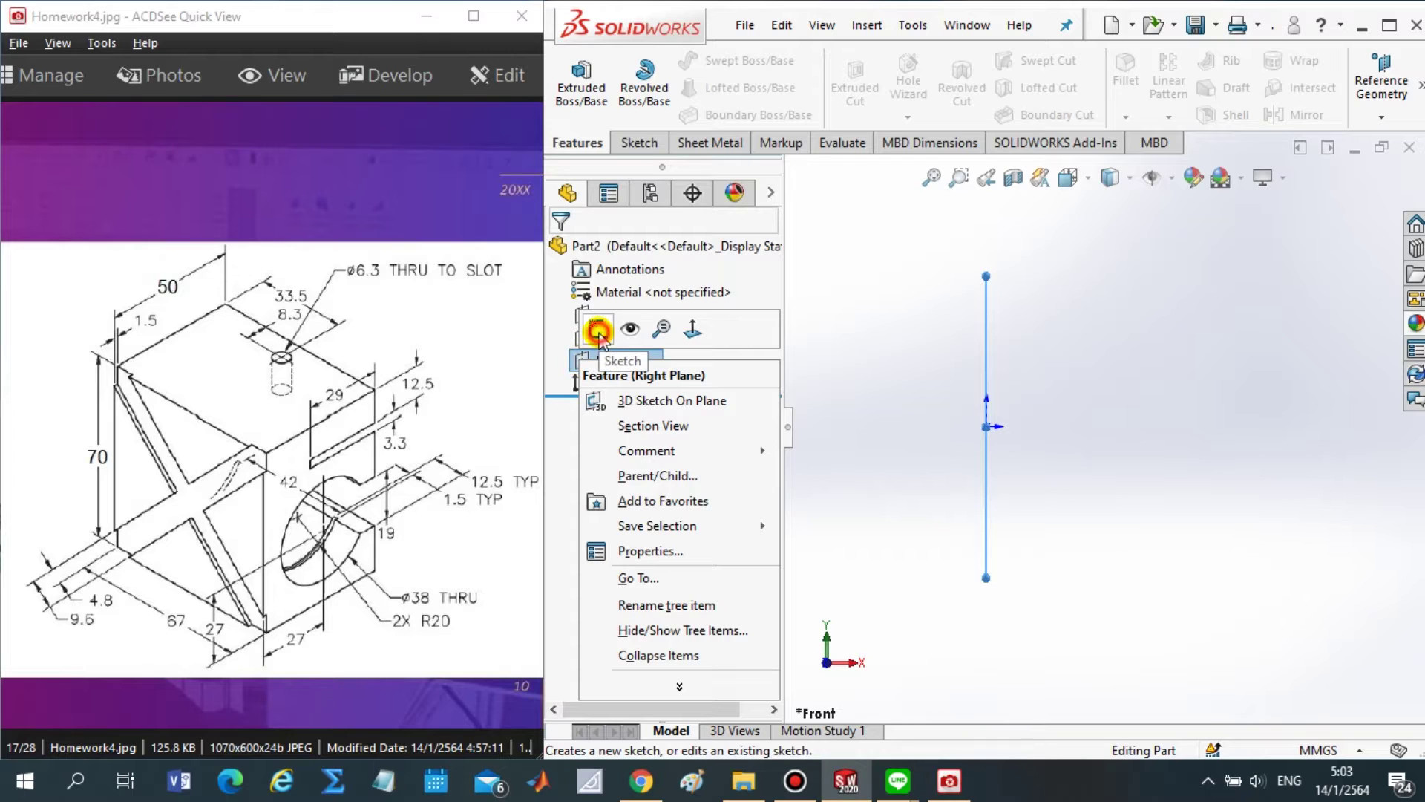
{"action": "left_click", "coordinate": [598, 331]}
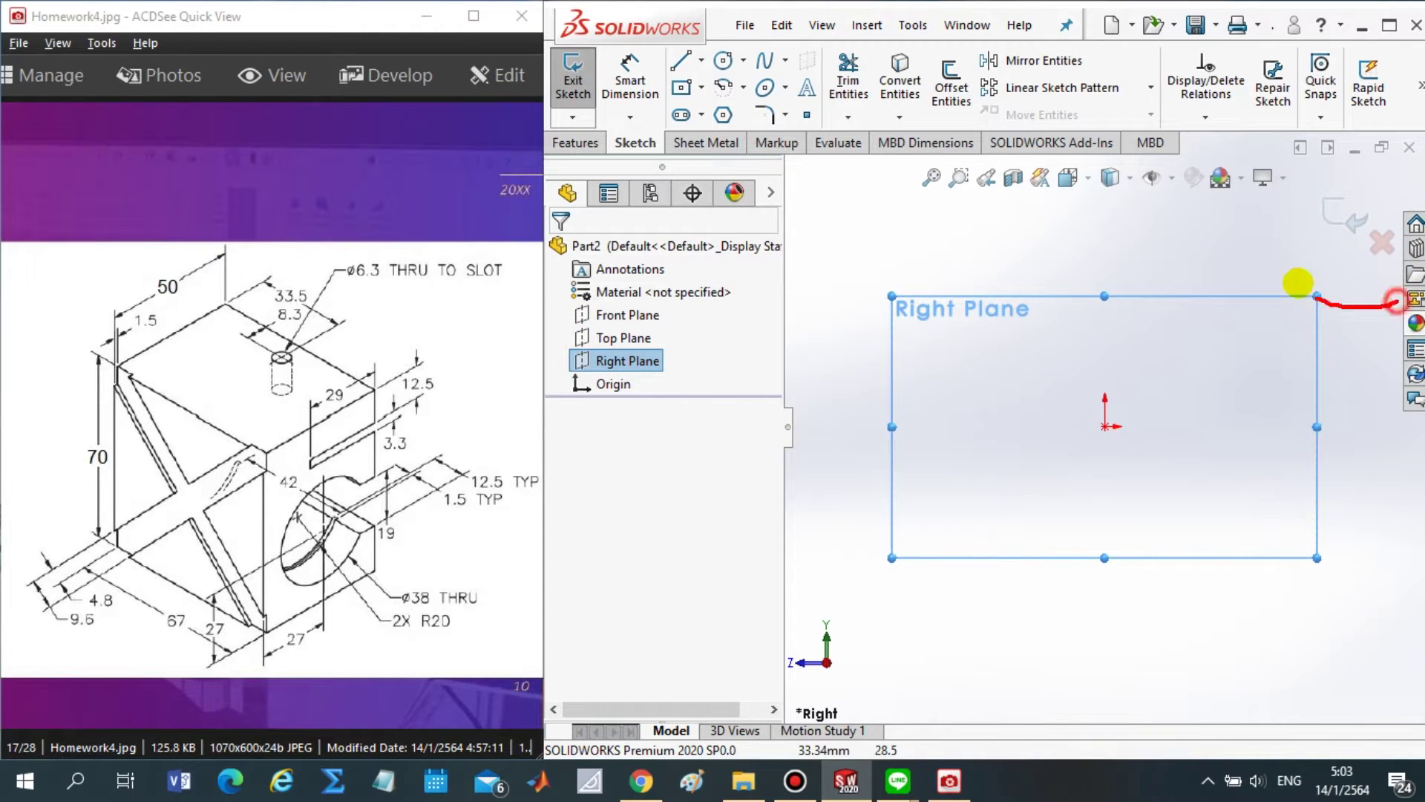
{"action": "left_click_drag", "start_coordinate": [1307, 276], "coordinate": [1350, 206]}
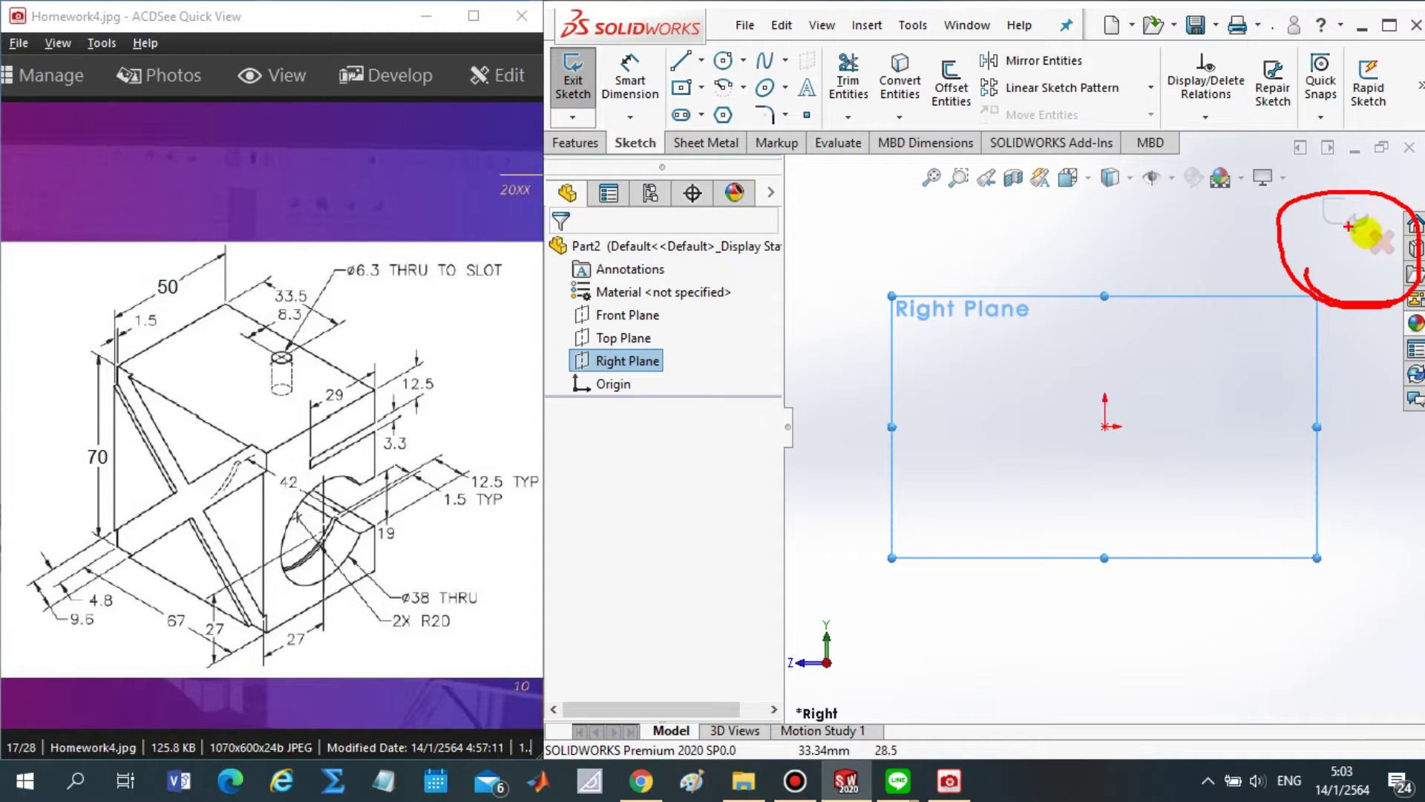
{"action": "key", "text": "Escape"}
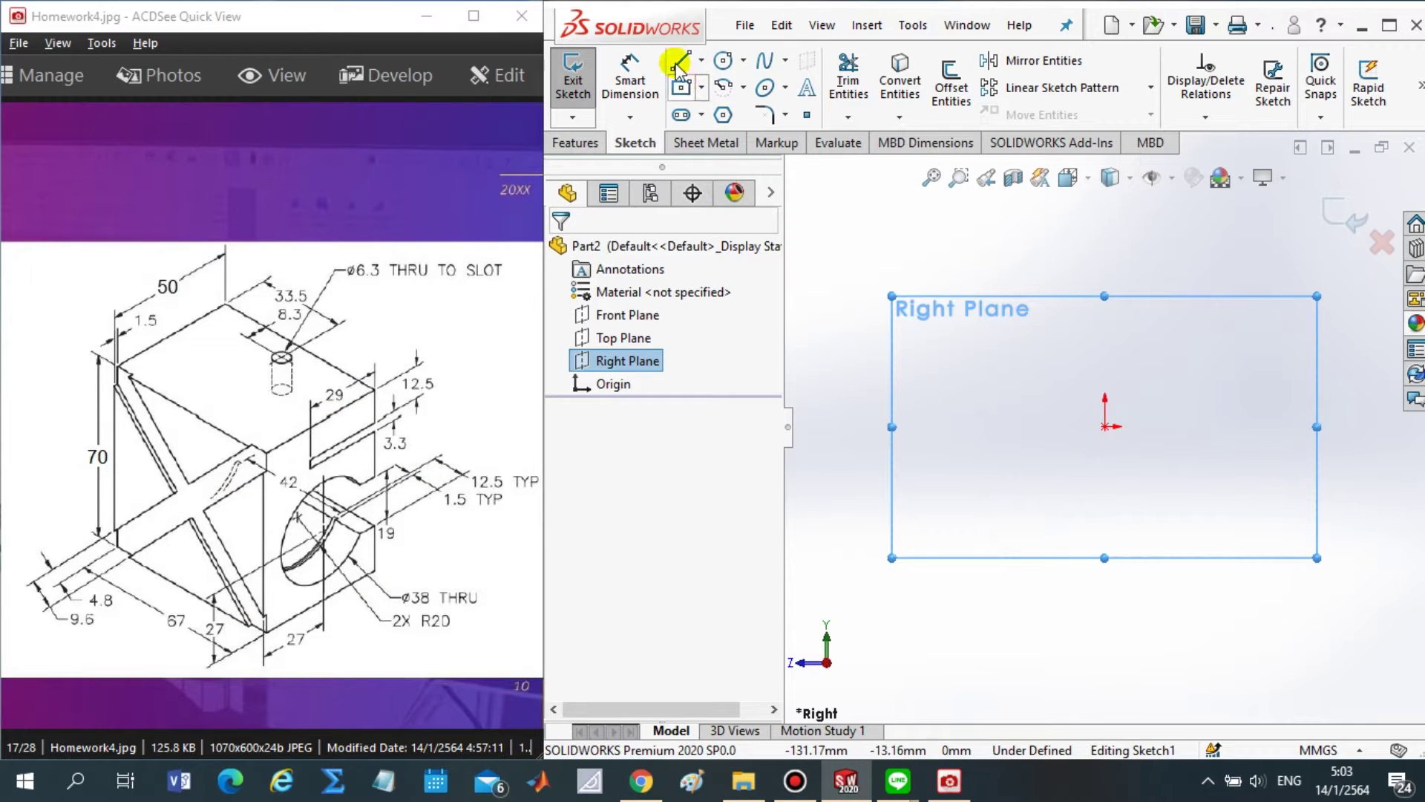
{"action": "left_click", "coordinate": [701, 87]}
{"action": "left_click", "coordinate": [723, 86]}
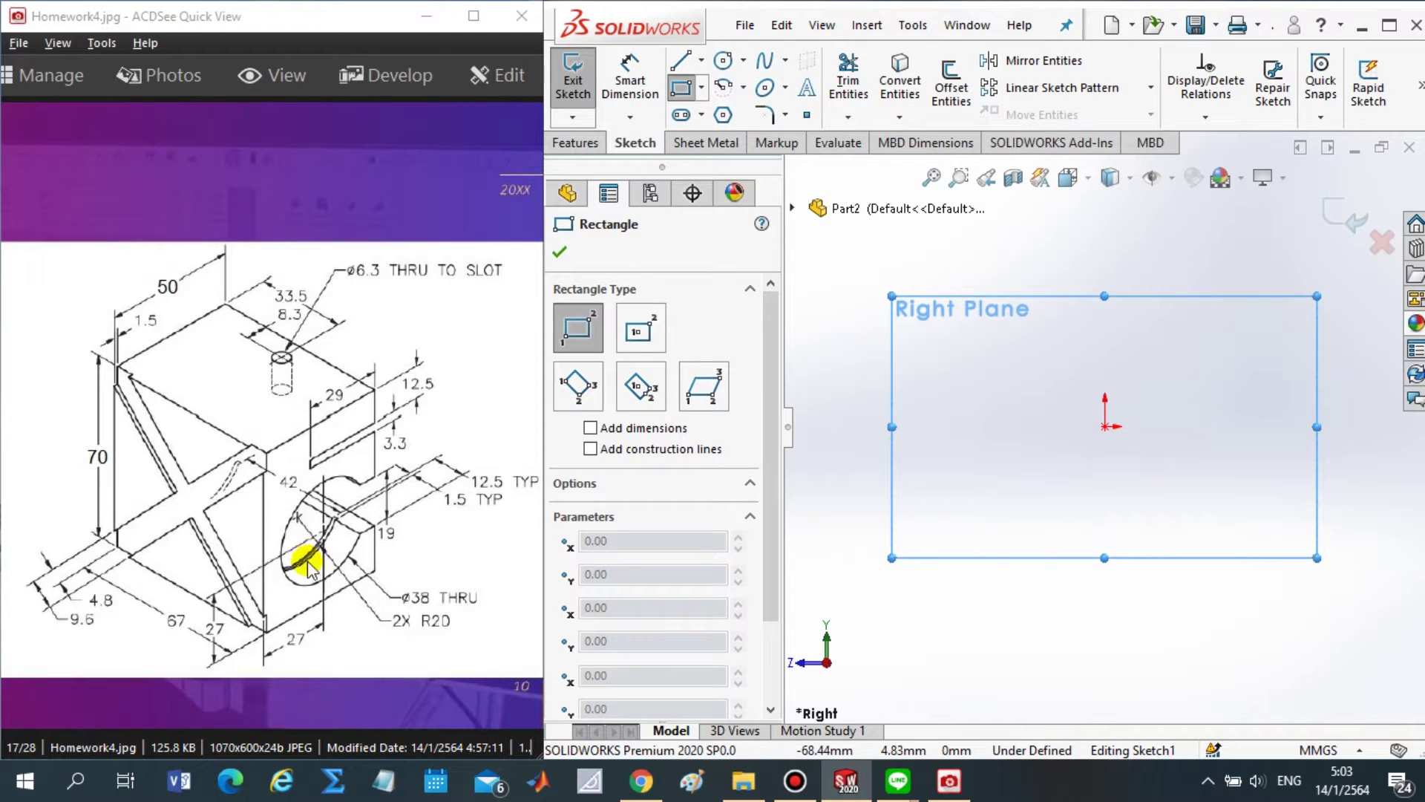
- Draw a circle centred on the origin and trim away the stray small circle
{"action": "left_click", "coordinate": [724, 61]}
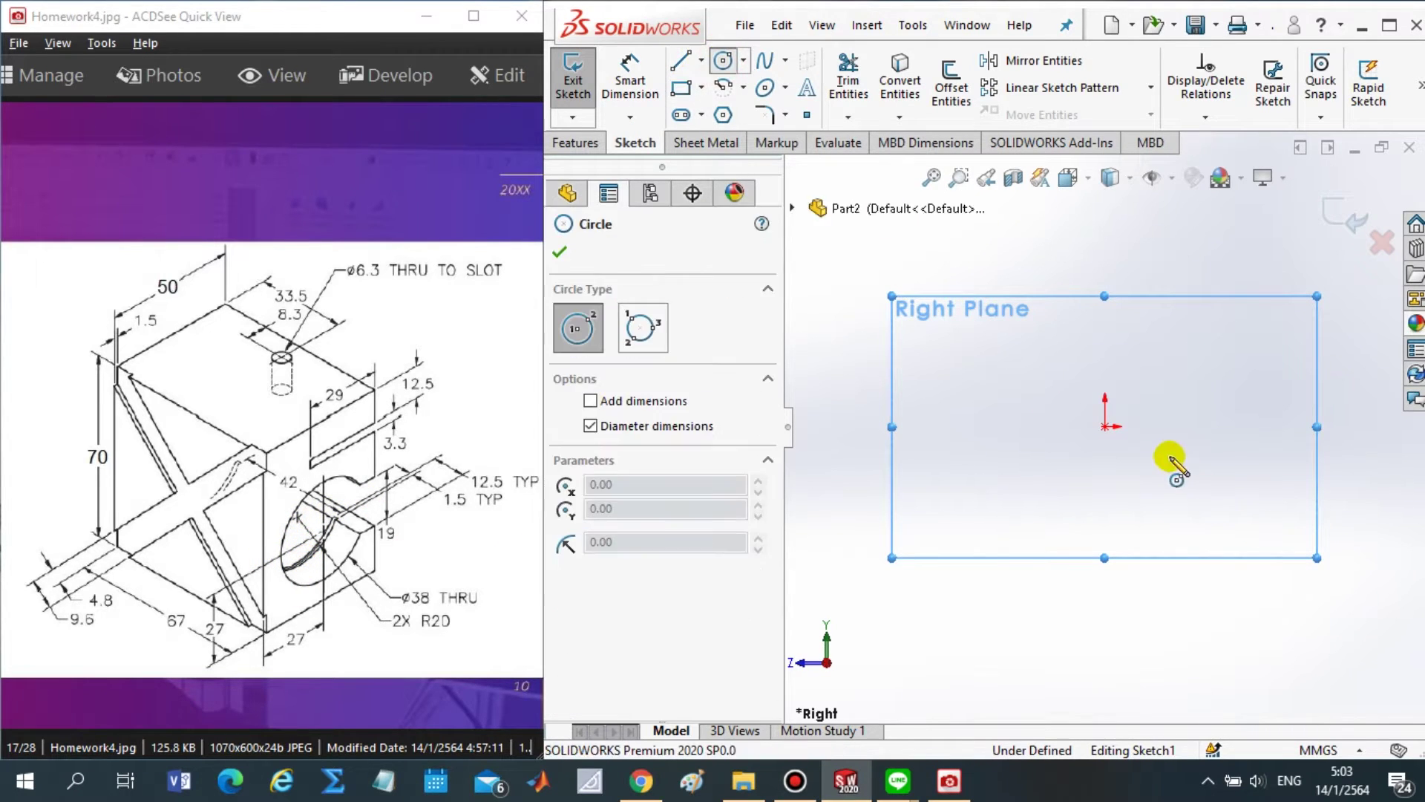
{"action": "left_click", "coordinate": [1104, 426]}
{"action": "left_click", "coordinate": [1228, 370]}
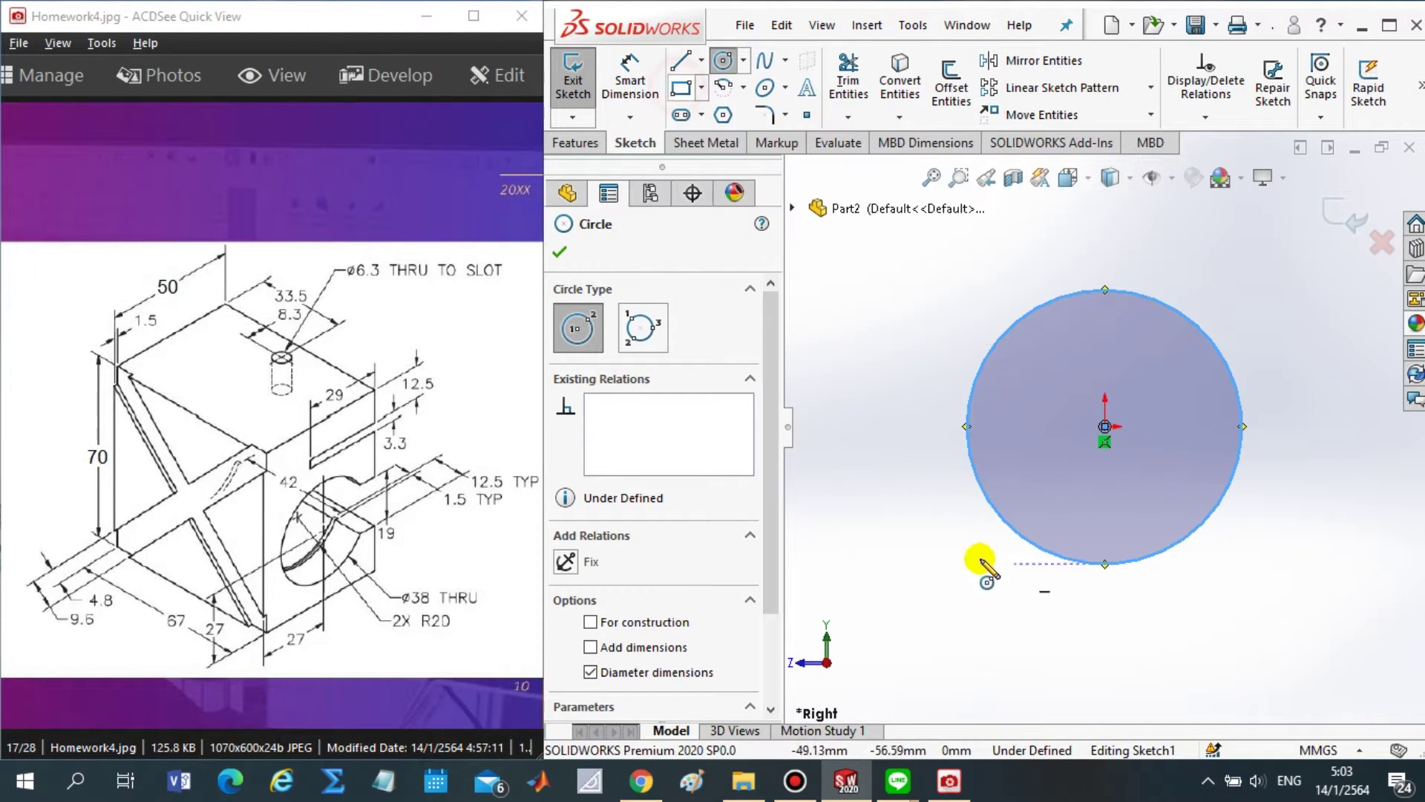
{"action": "left_click_drag", "start_coordinate": [884, 631], "coordinate": [902, 621]}
{"action": "key", "text": "Return"}
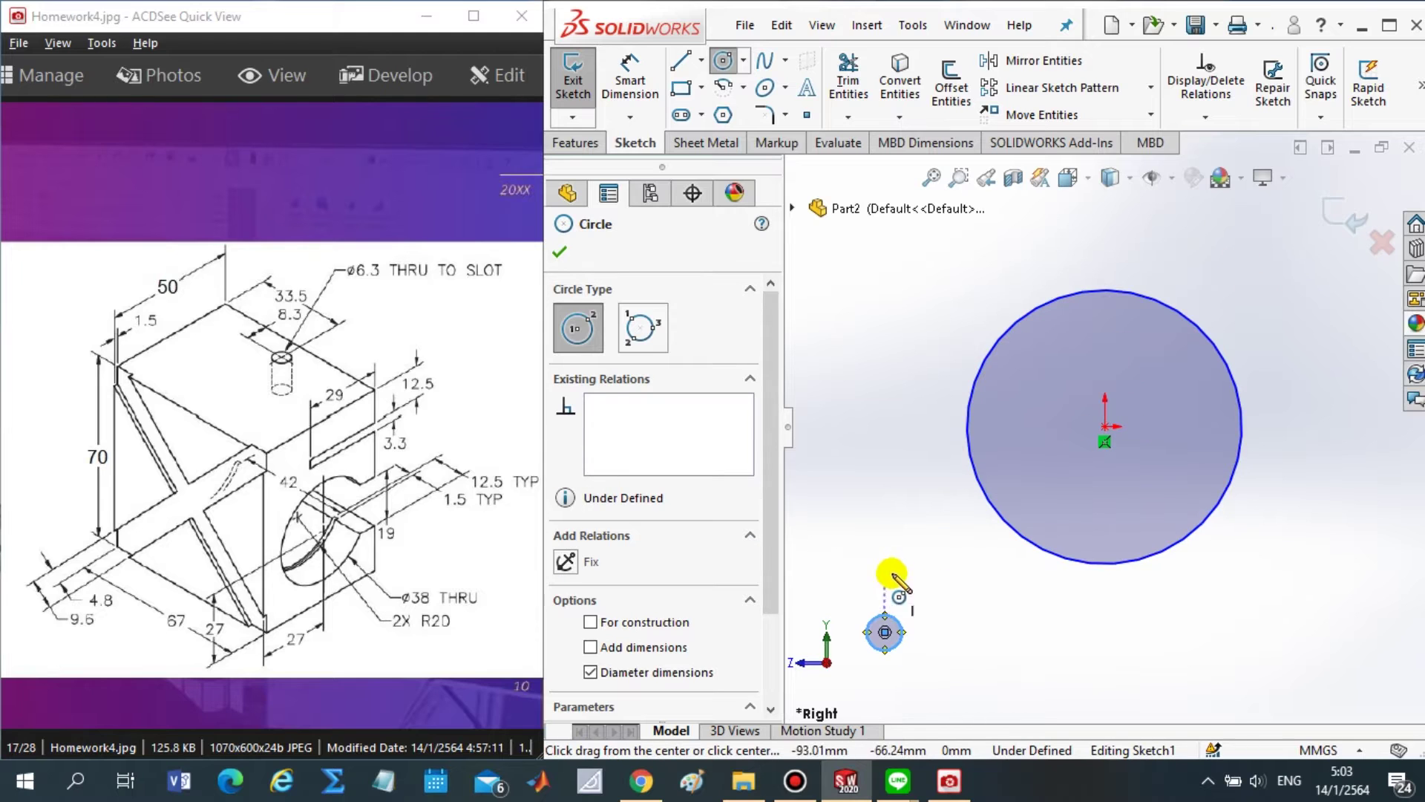
{"action": "key", "text": "Escape"}
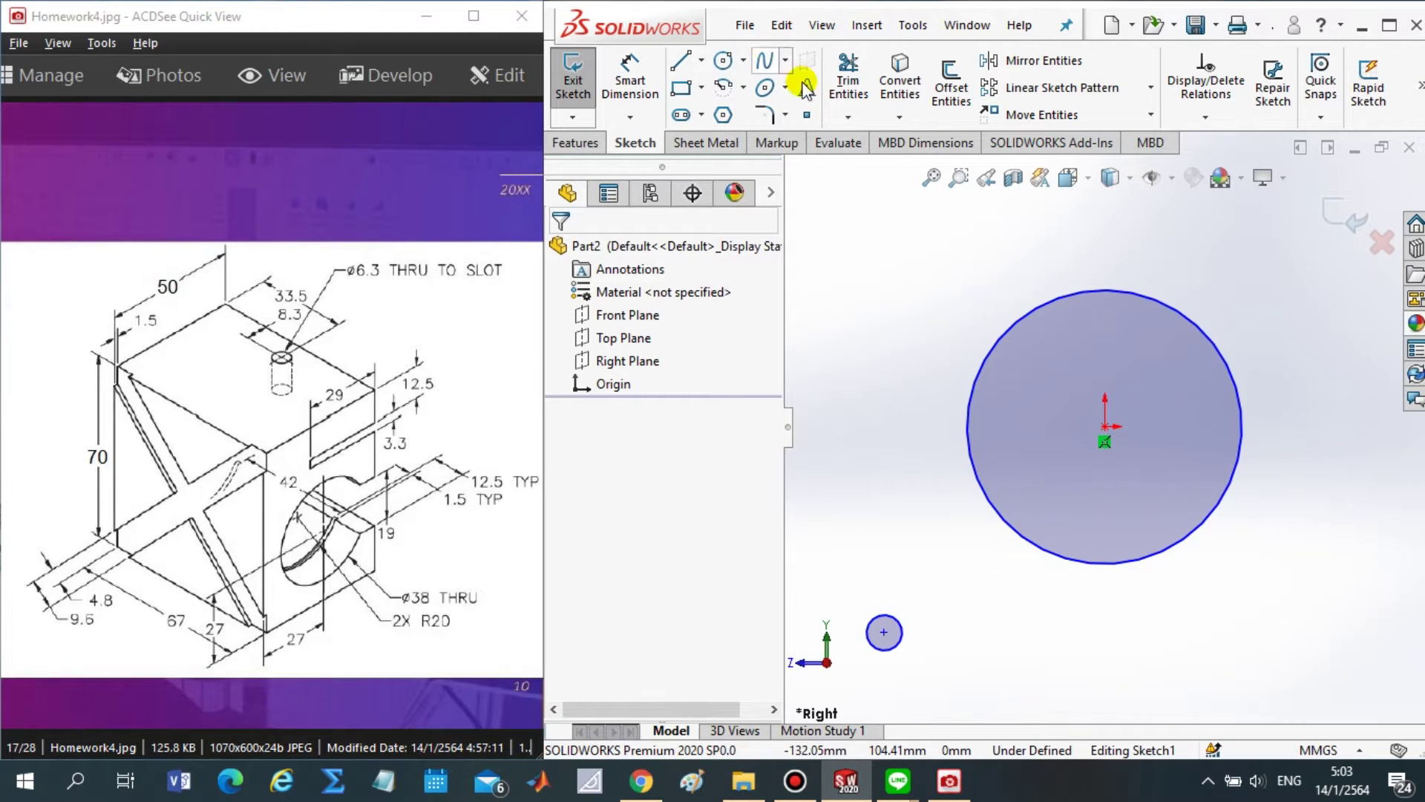
{"action": "left_click", "coordinate": [848, 75]}
{"action": "left_click_drag", "start_coordinate": [936, 573], "coordinate": [865, 638]}
{"action": "key", "text": "Escape"}
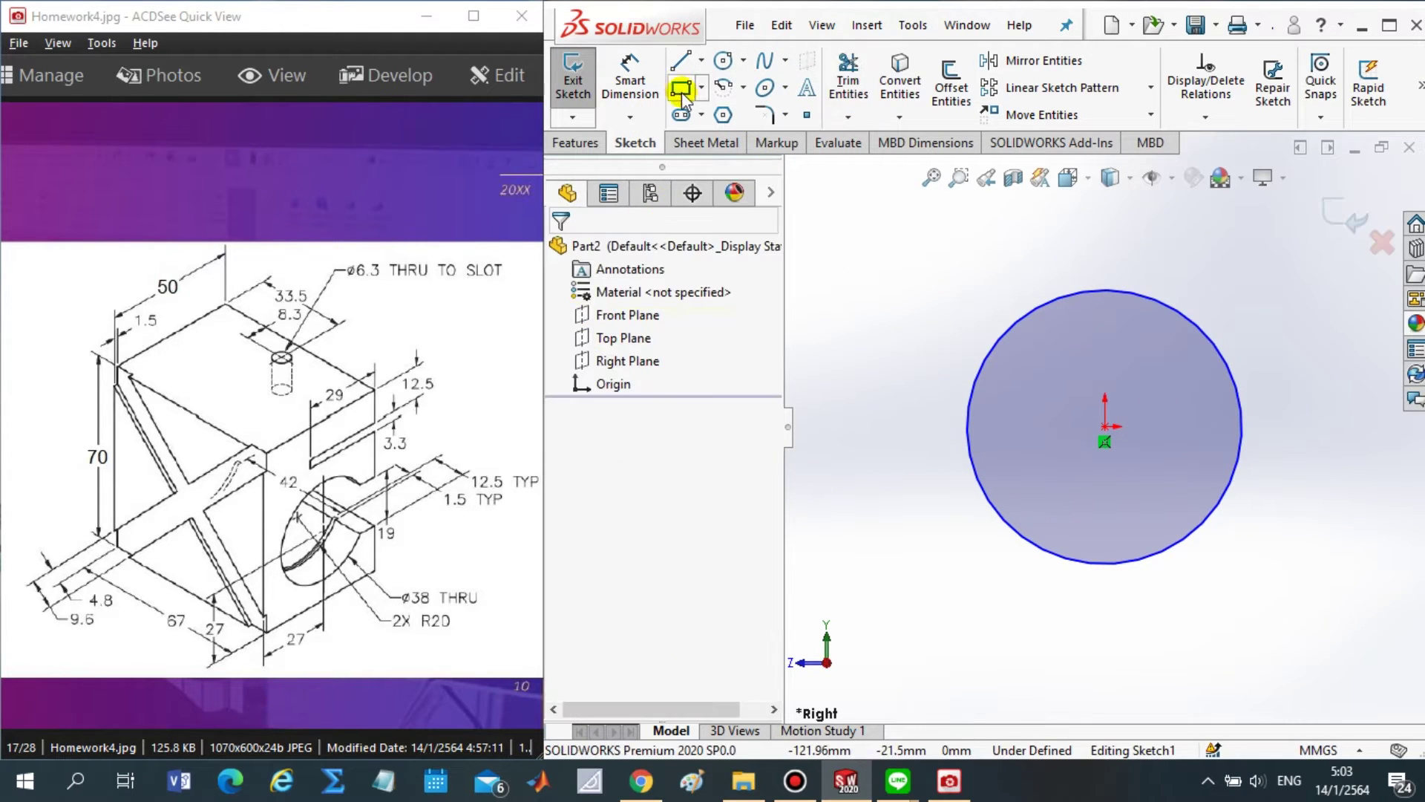
- Draw a corner rectangle enclosing the circle
{"action": "left_click", "coordinate": [681, 87]}
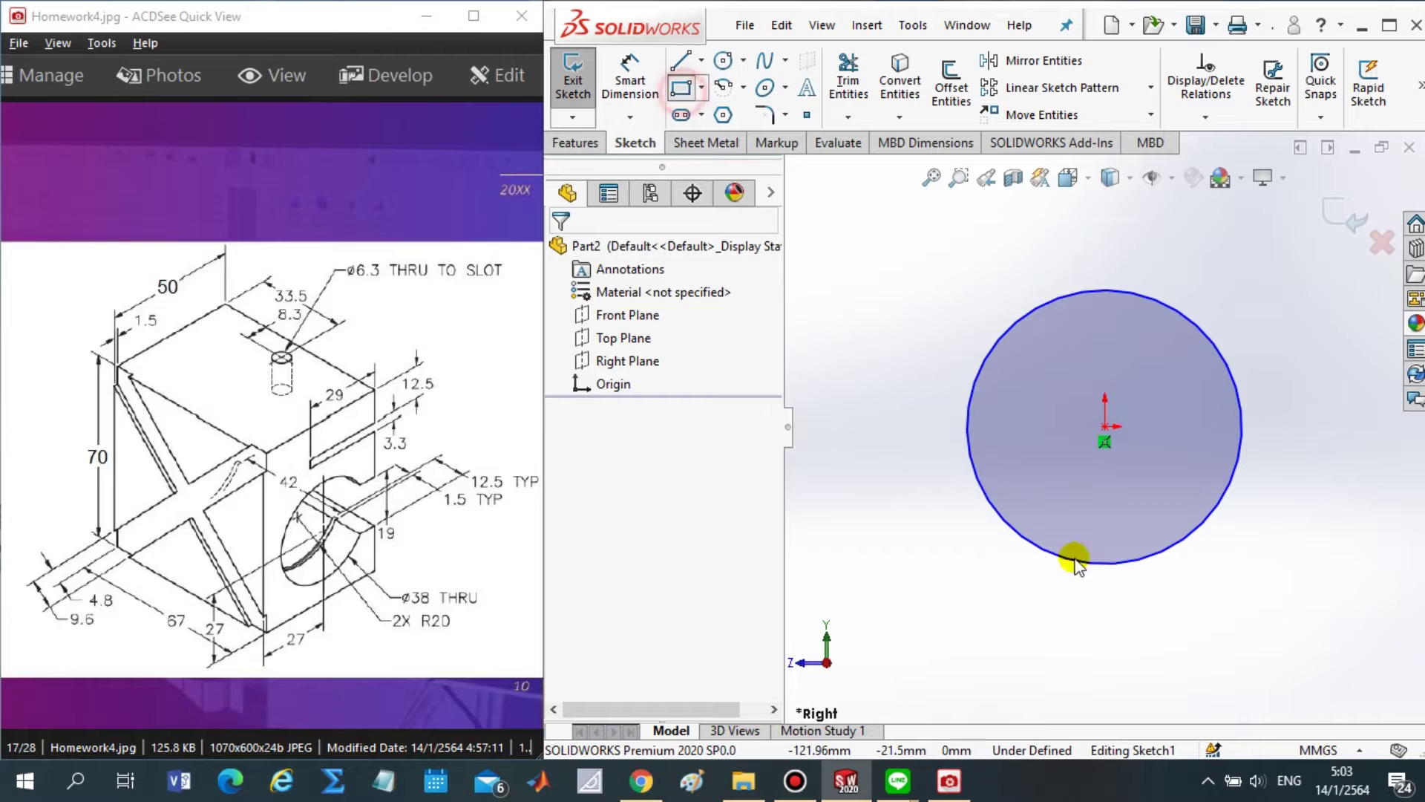
{"action": "left_click", "coordinate": [881, 638]}
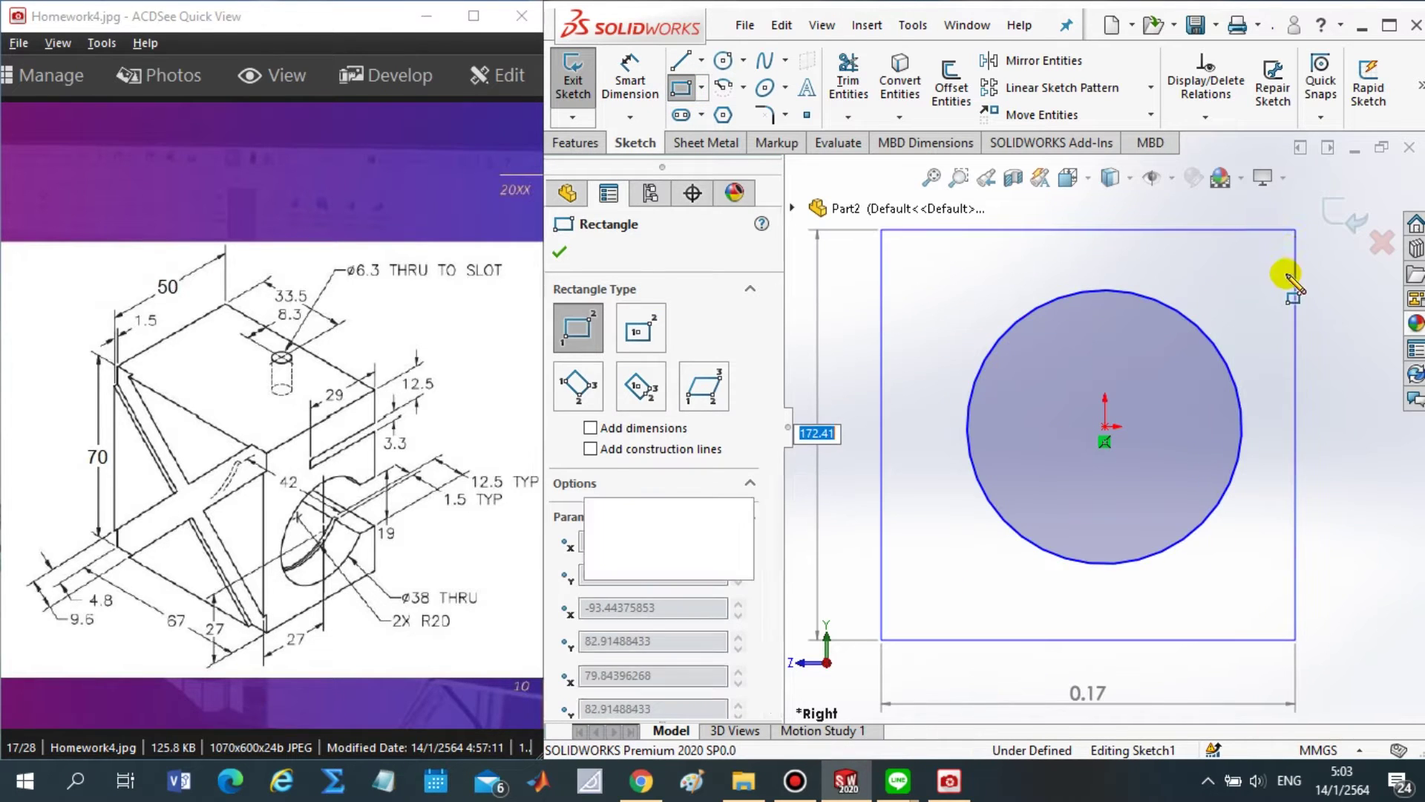
{"action": "left_click", "coordinate": [1296, 230]}
{"action": "key", "text": "Escape"}
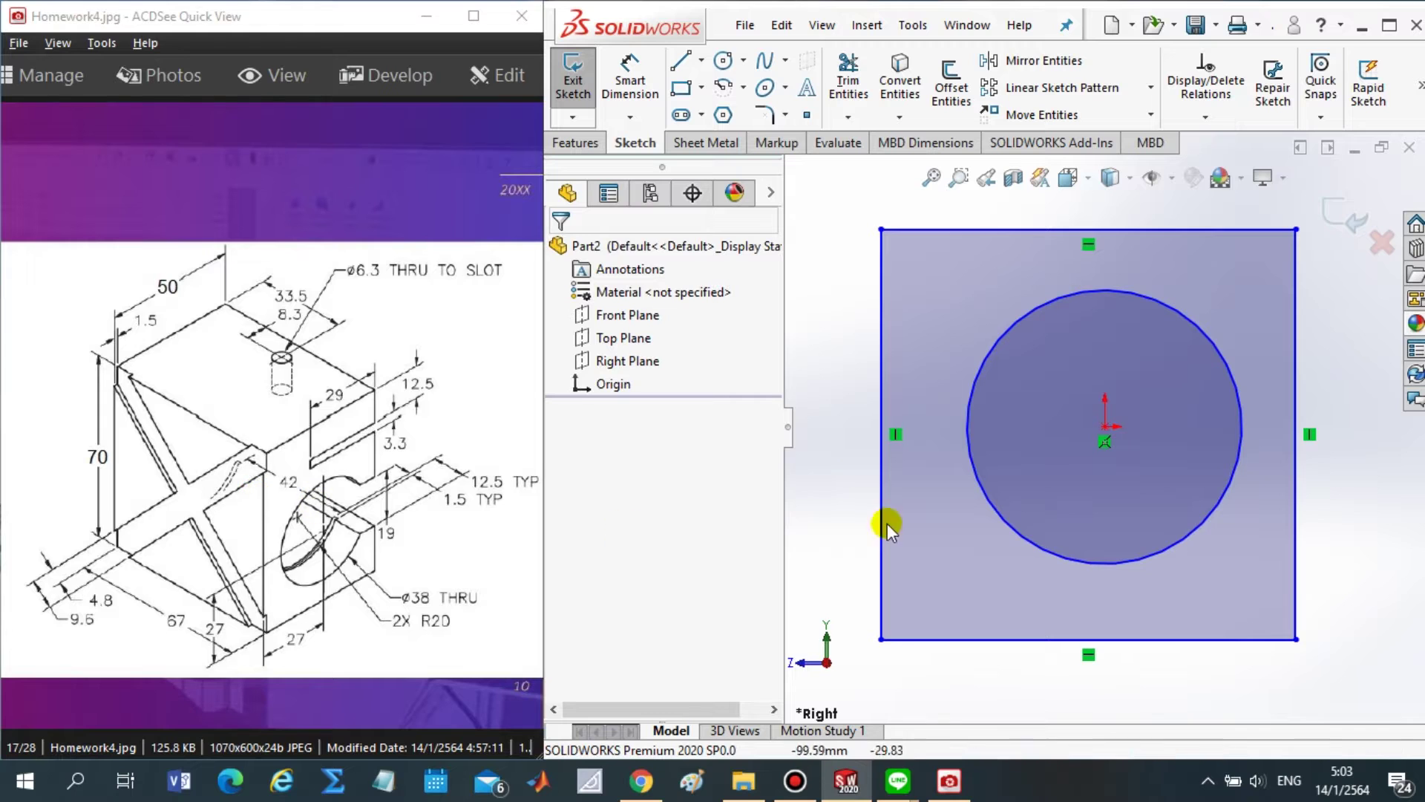
{"action": "right_click_drag", "start_coordinate": [827, 582], "coordinate": [857, 308]}
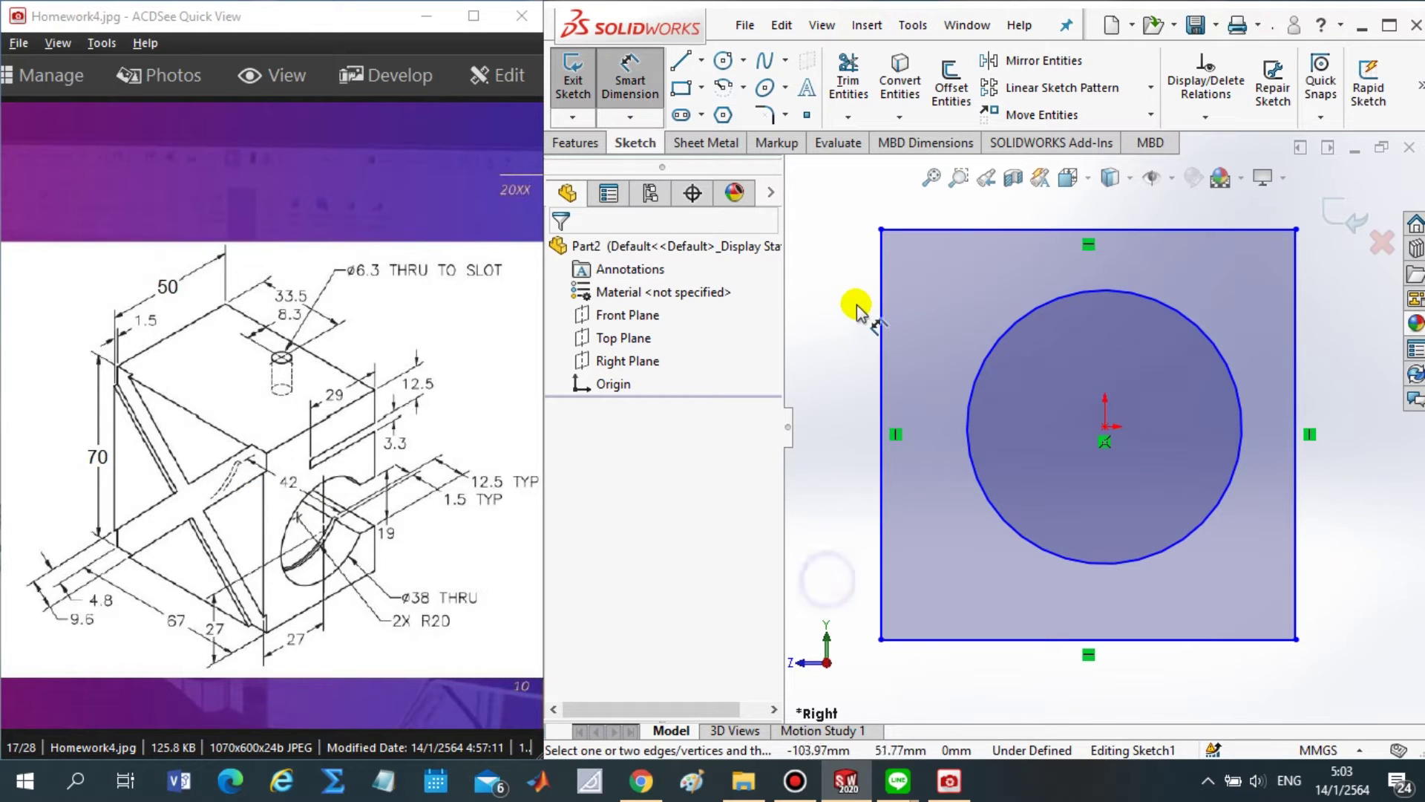
- Dimension the circle's diameter as 38
{"action": "left_click", "coordinate": [1114, 564]}
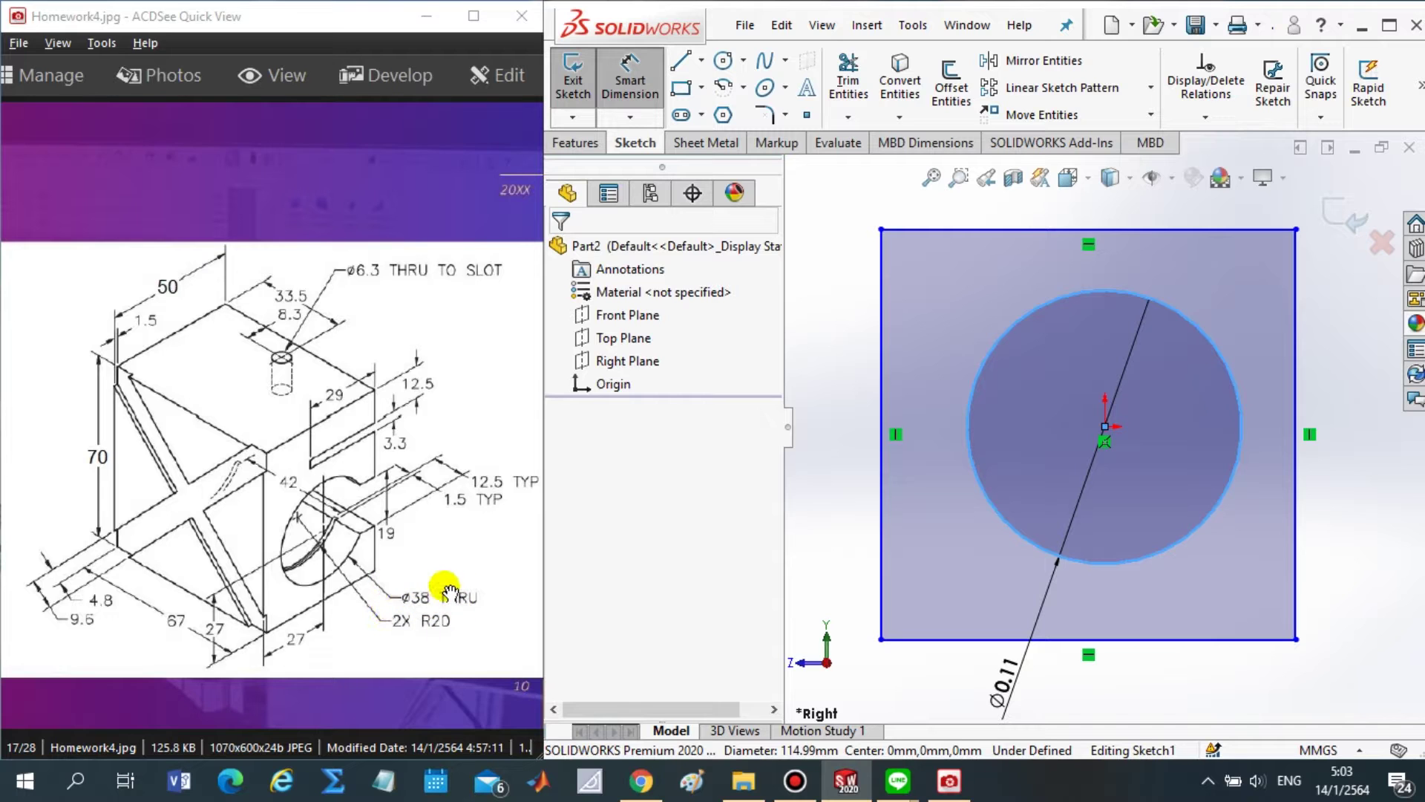
{"action": "left_click_drag", "start_coordinate": [454, 603], "coordinate": [433, 620]}
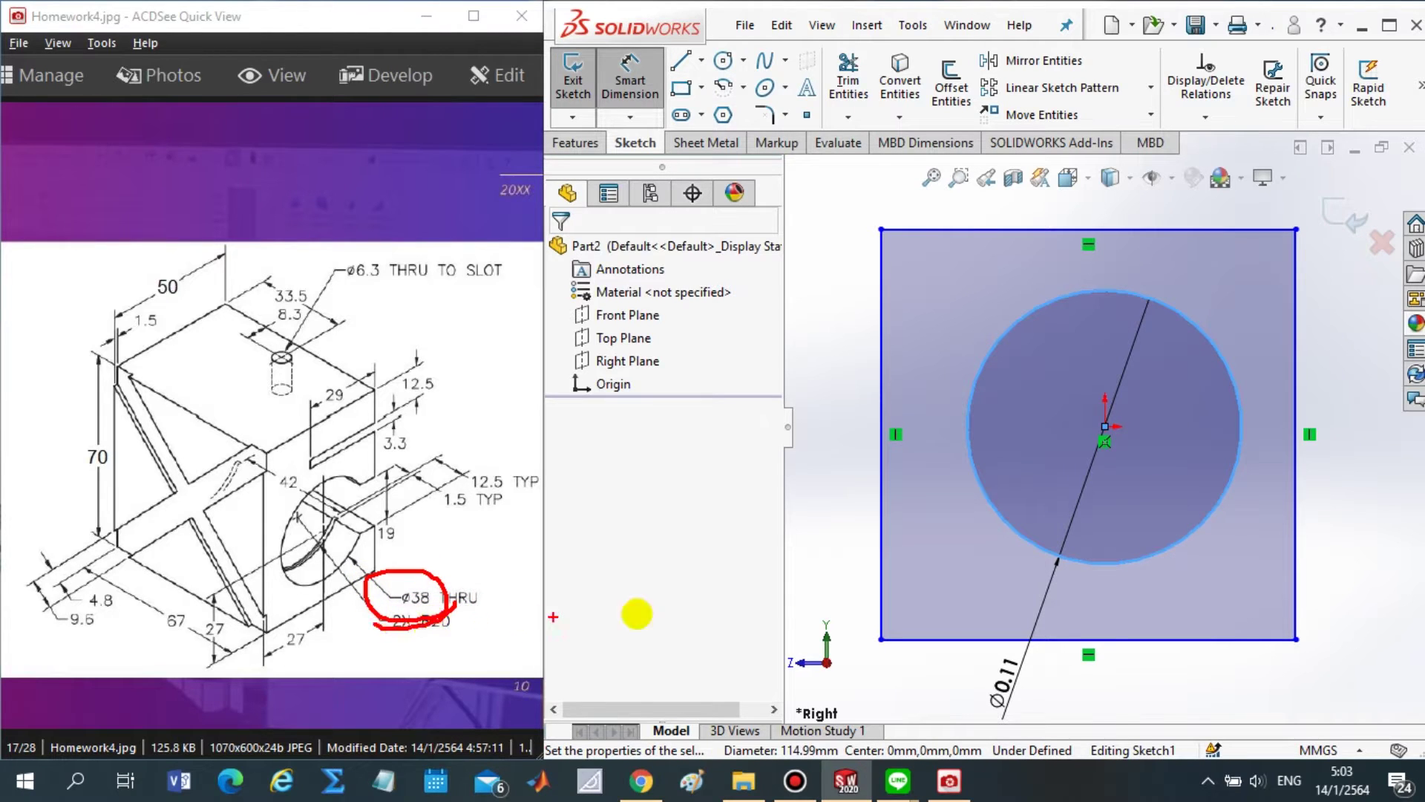
{"action": "left_click", "coordinate": [1039, 672]}
{"action": "type", "text": "38"}
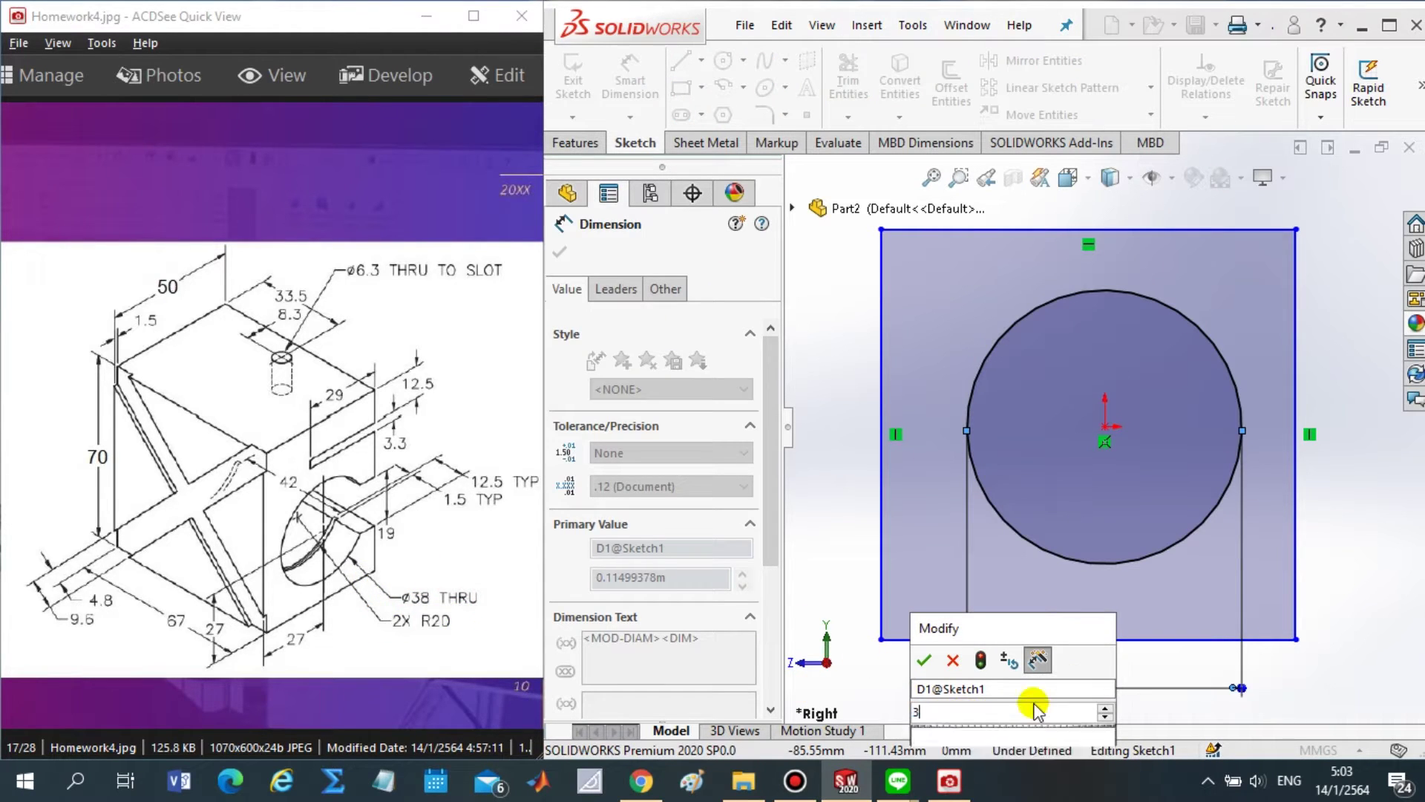
{"action": "key", "text": "Return"}
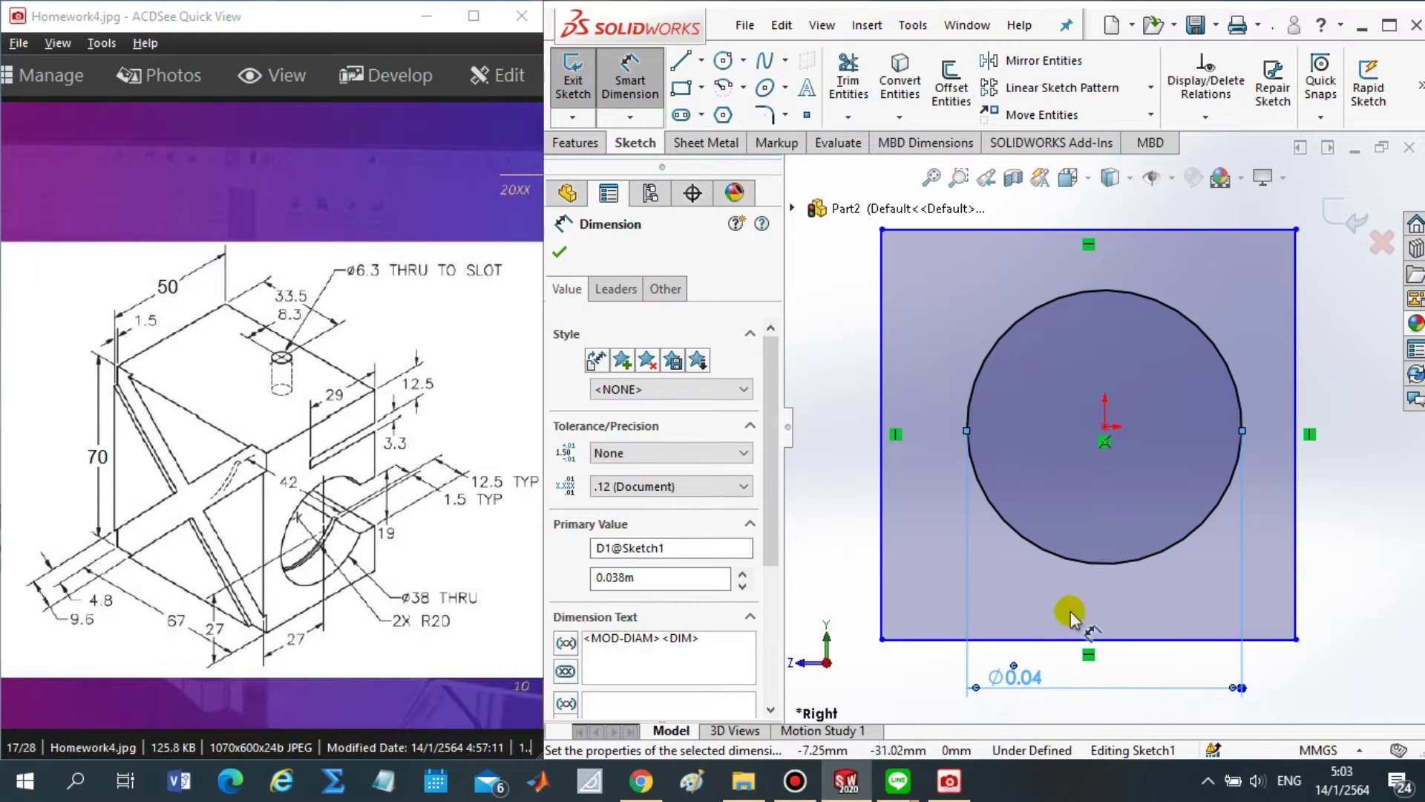
{"action": "left_click", "coordinate": [1241, 519]}
- Switch the document units to MMGS and confirm the Ø38 mm diameter
{"action": "left_click", "coordinate": [1319, 752]}
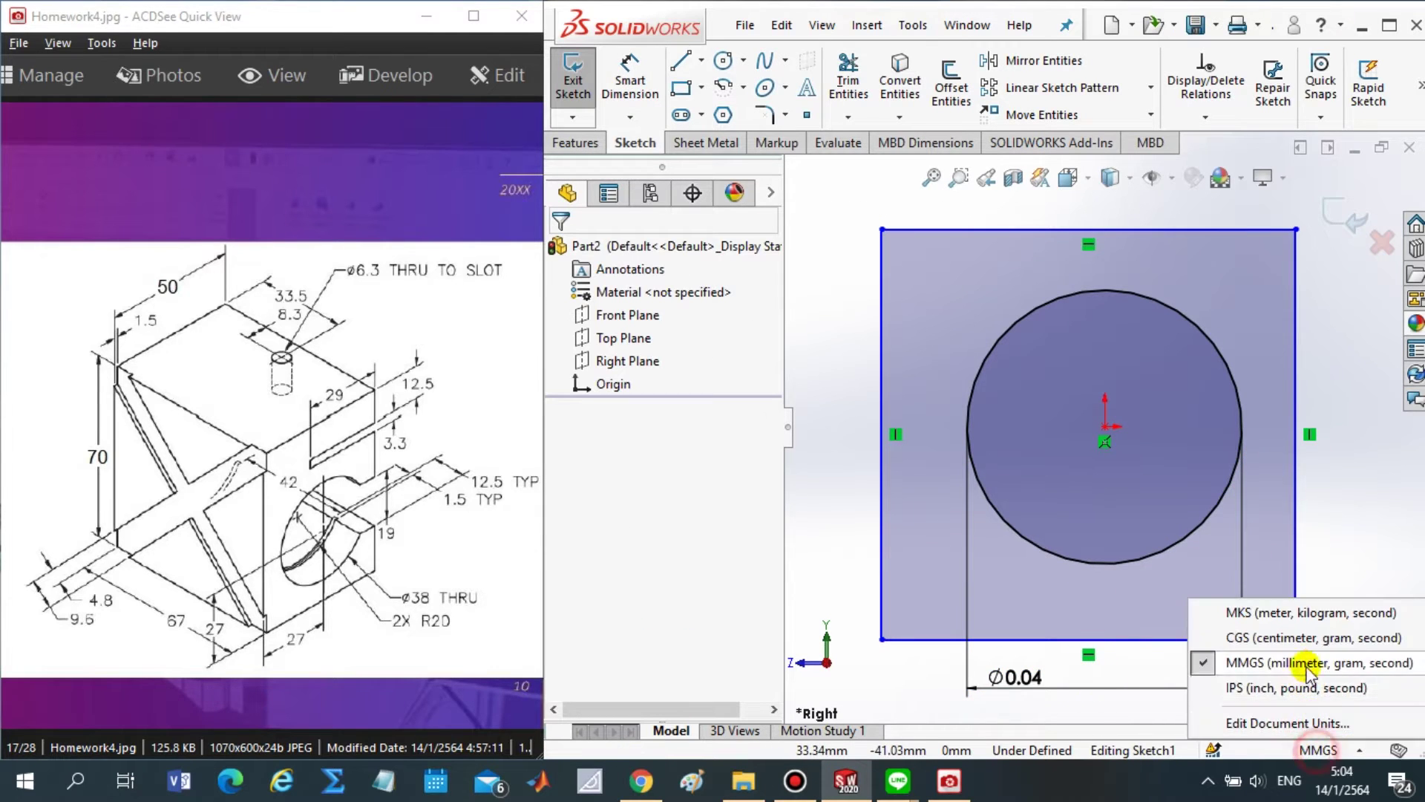
{"action": "left_click", "coordinate": [1301, 660]}
{"action": "double_click", "coordinate": [1068, 675]}
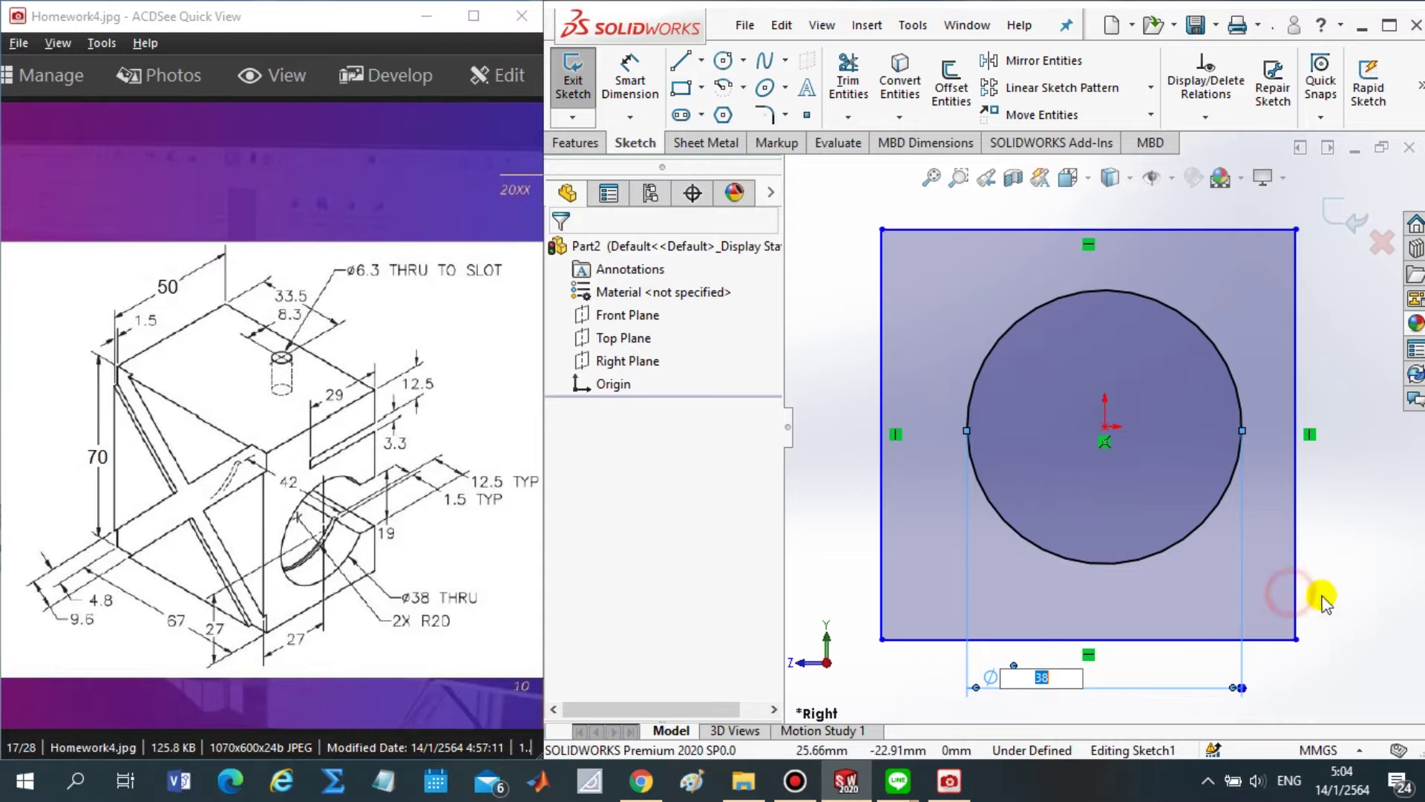
{"action": "left_click", "coordinate": [1296, 586]}
{"action": "left_click", "coordinate": [1175, 547]}
{"action": "scroll", "coordinate": [1174, 550], "scroll_direction": "down", "scroll_amount": 2}
{"action": "key", "text": "f"}
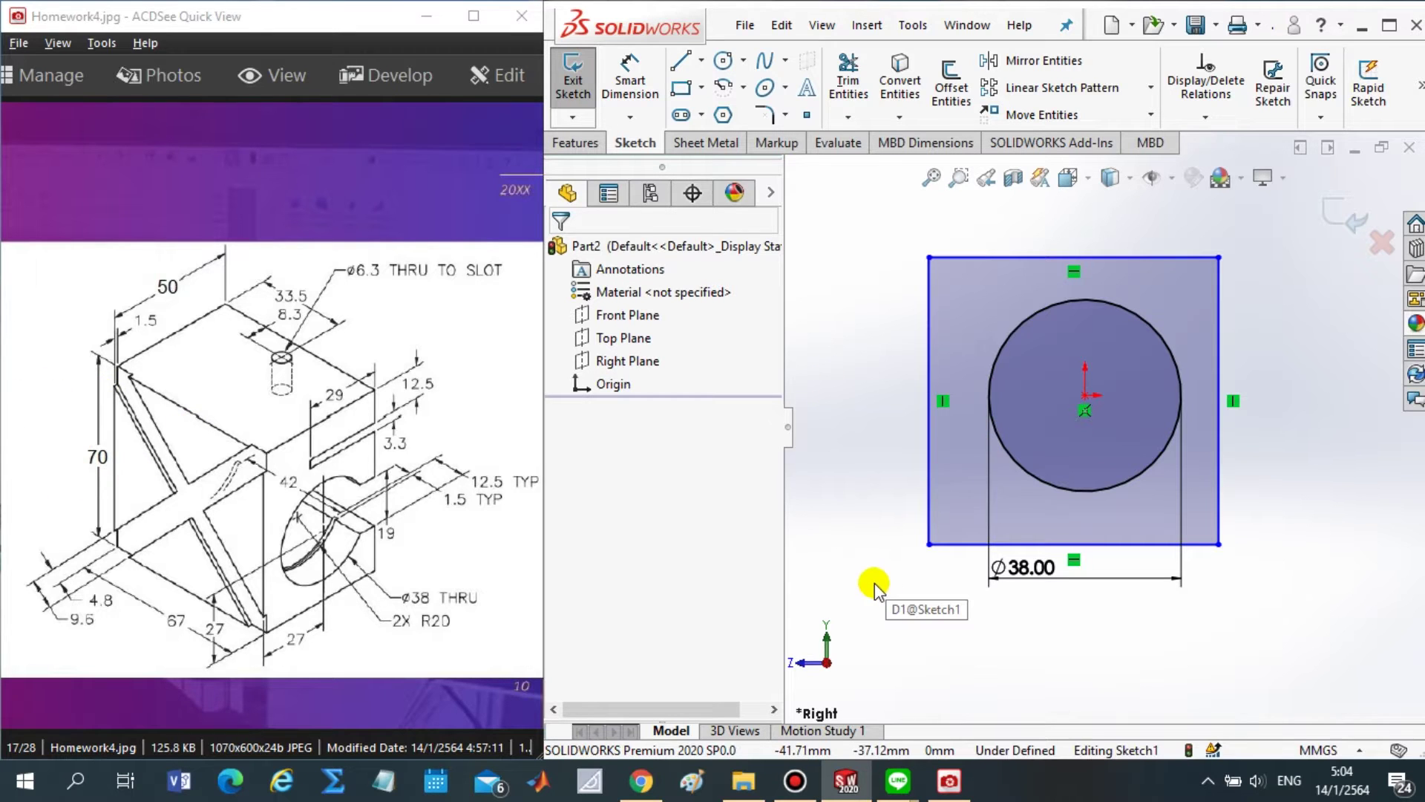
{"action": "mouse_move", "coordinate": [874, 584]}
{"action": "right_mouse_down"}
{"action": "mouse_move", "coordinate": [852, 542]}
{"action": "mouse_move", "coordinate": [860, 588]}
{"action": "mouse_move", "coordinate": [868, 490]}
{"action": "right_mouse_up"}
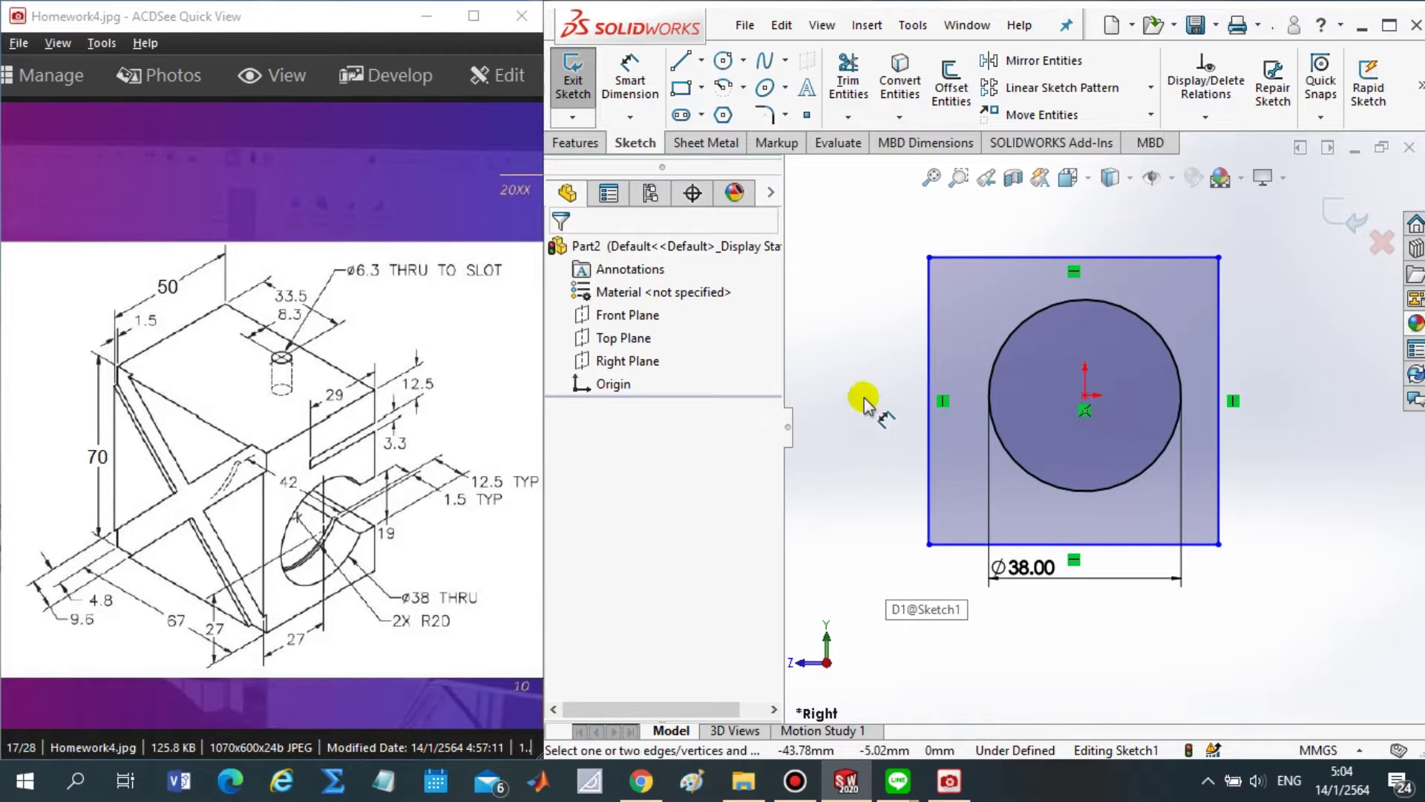
- Dimension the rectangle's left edge to 70 mm tall
{"action": "left_click", "coordinate": [929, 475]}
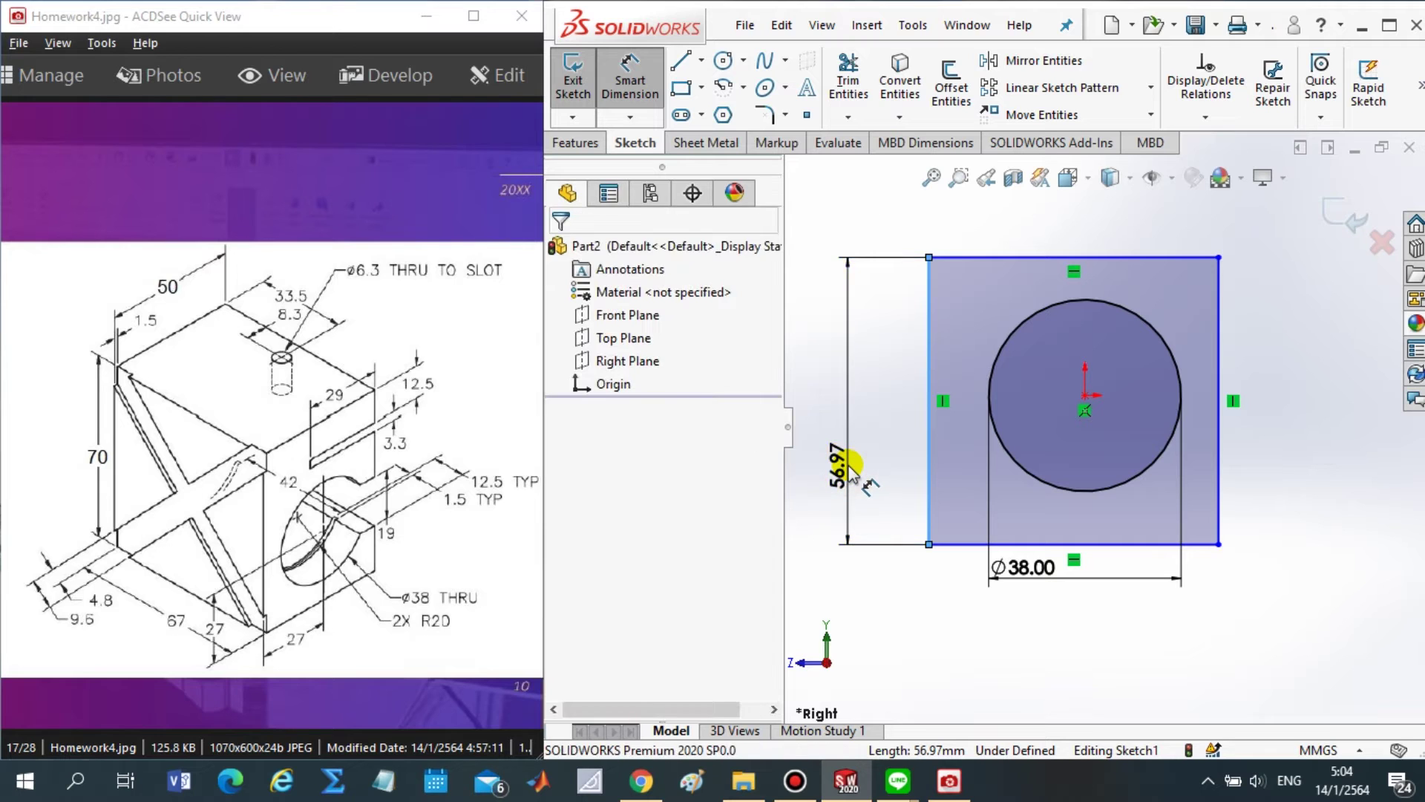
{"action": "left_click", "coordinate": [849, 468]}
{"action": "key", "text": "Return"}
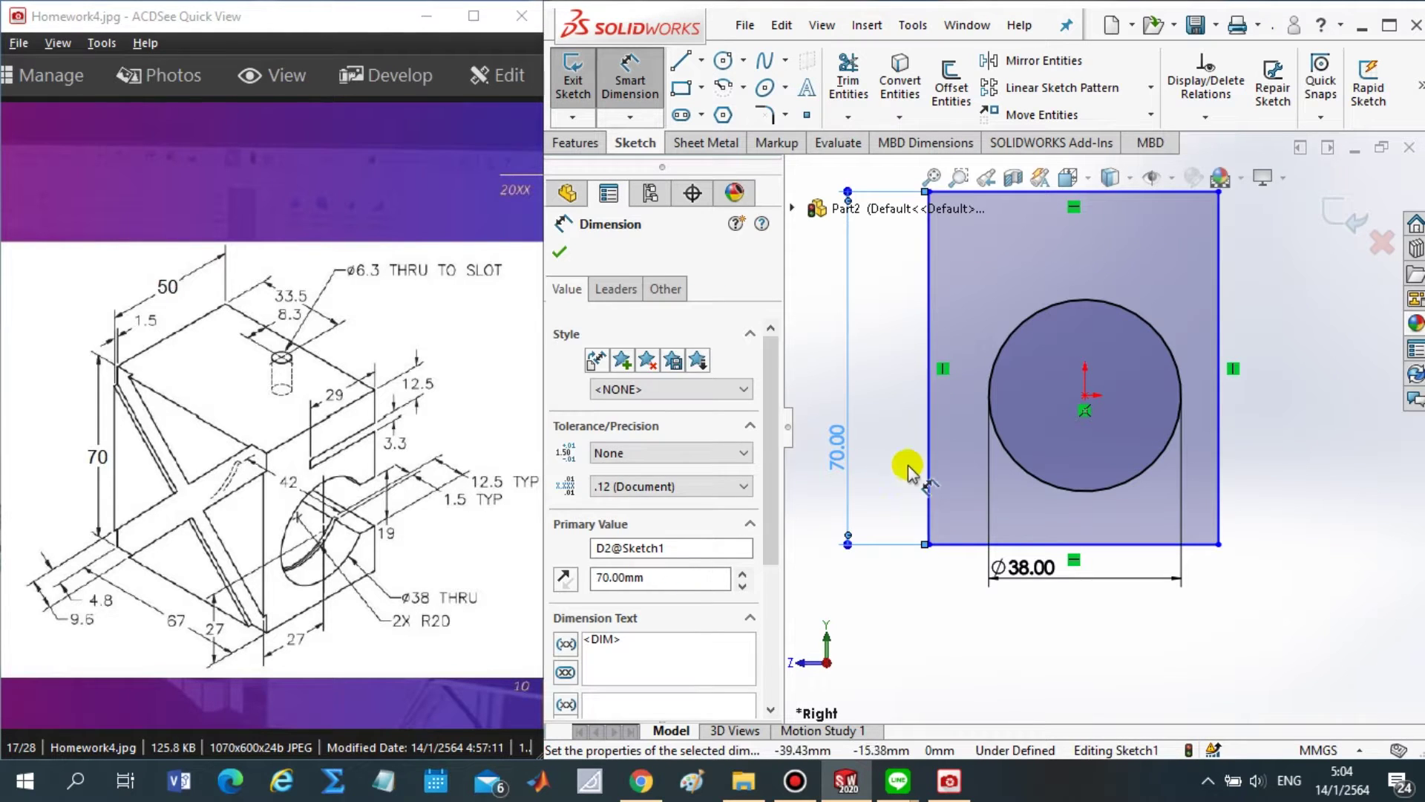
{"action": "scroll", "coordinate": [907, 470], "scroll_direction": "down", "scroll_amount": 2}
{"action": "scroll", "coordinate": [1010, 459], "scroll_direction": "up", "scroll_amount": 5}
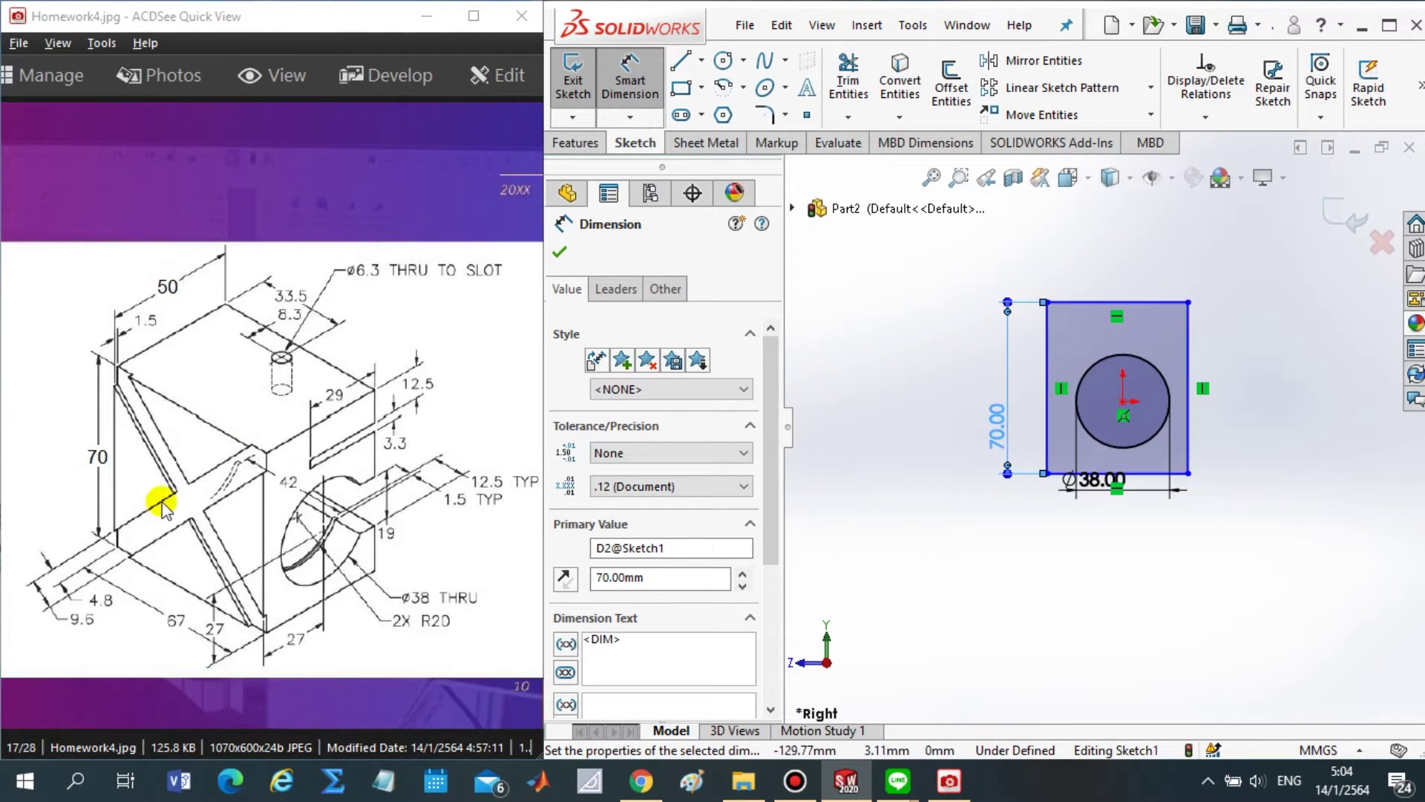
- Dimension the top edge to 50 mm wide, then mark the 27 dimension on the reference drawing
{"action": "left_click", "coordinate": [1106, 305]}
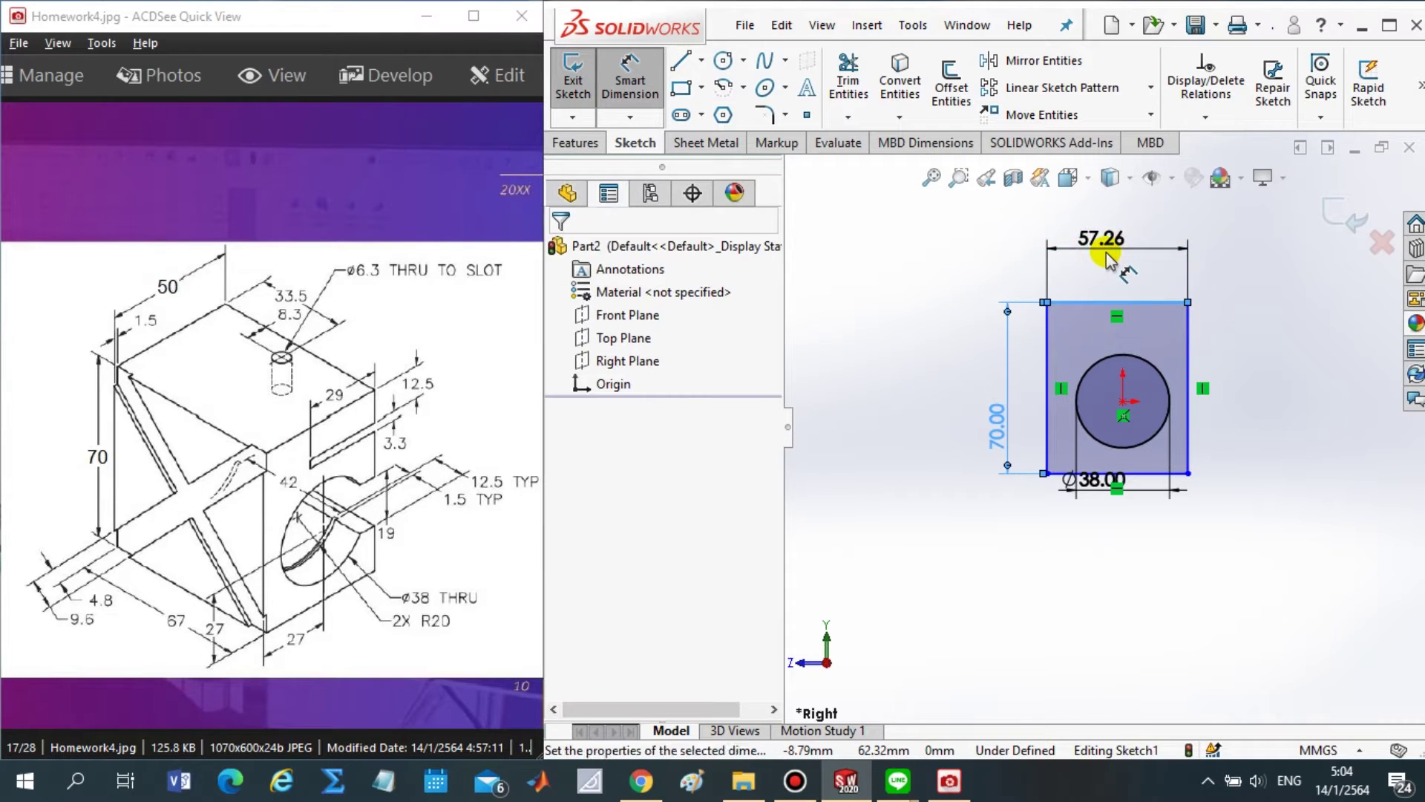
{"action": "left_click", "coordinate": [1106, 256]}
{"action": "type", "text": "50"}
{"action": "key", "text": "Return"}
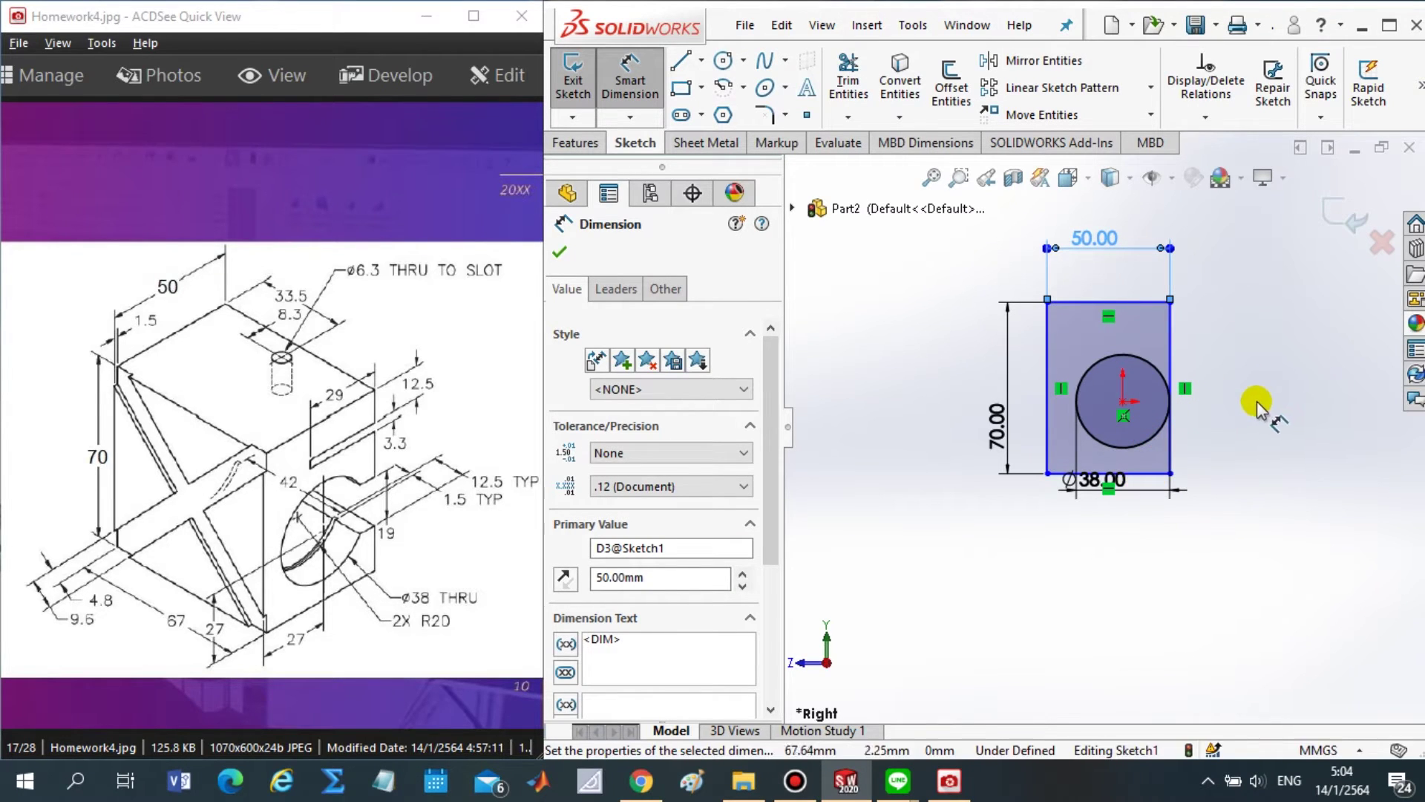
{"action": "scroll", "coordinate": [1254, 409], "scroll_direction": "up", "scroll_amount": 1}
{"action": "scroll", "coordinate": [1161, 427], "scroll_direction": "down", "scroll_amount": 2}
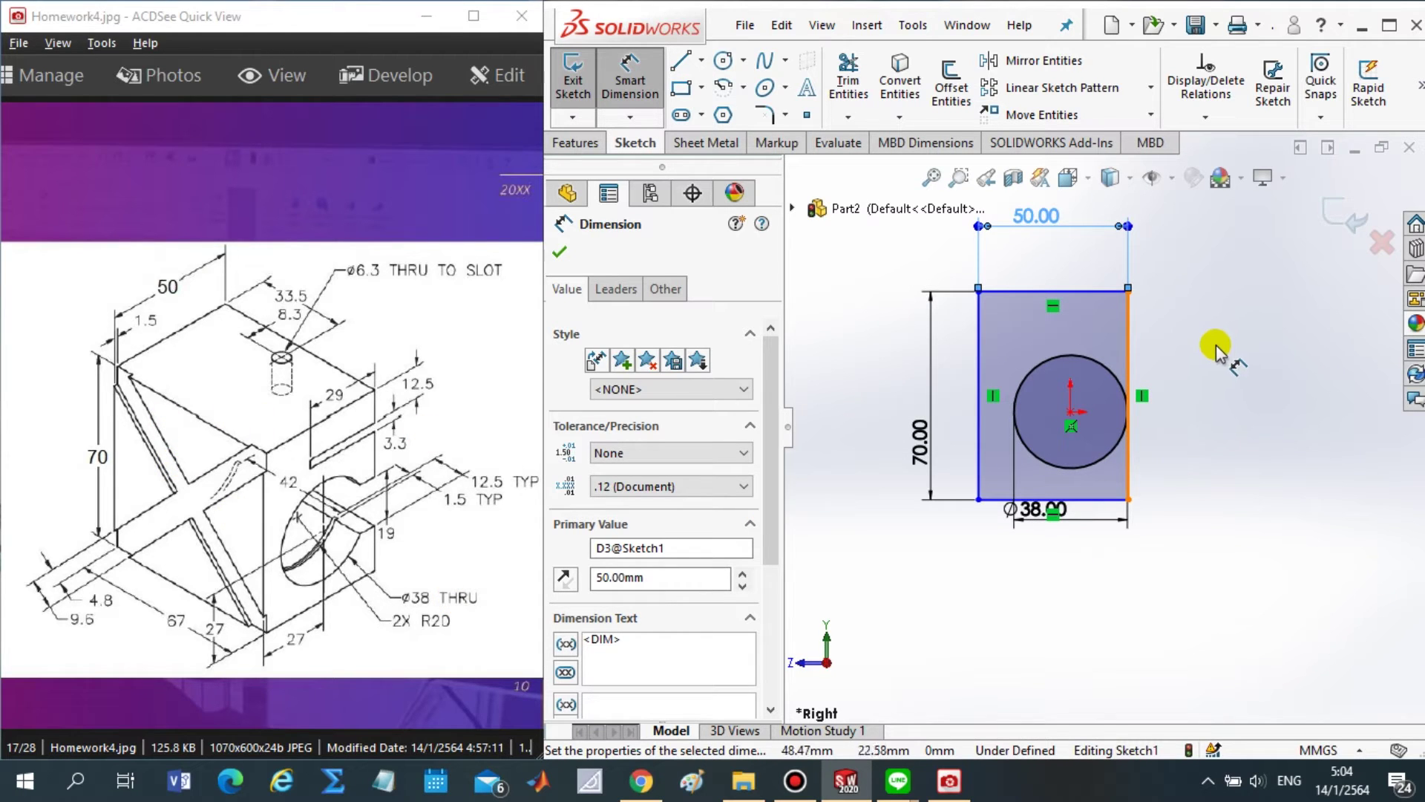
{"action": "scroll", "coordinate": [1183, 478], "scroll_direction": "up", "scroll_amount": 1}
{"action": "scroll", "coordinate": [1115, 386], "scroll_direction": "down", "scroll_amount": 2}
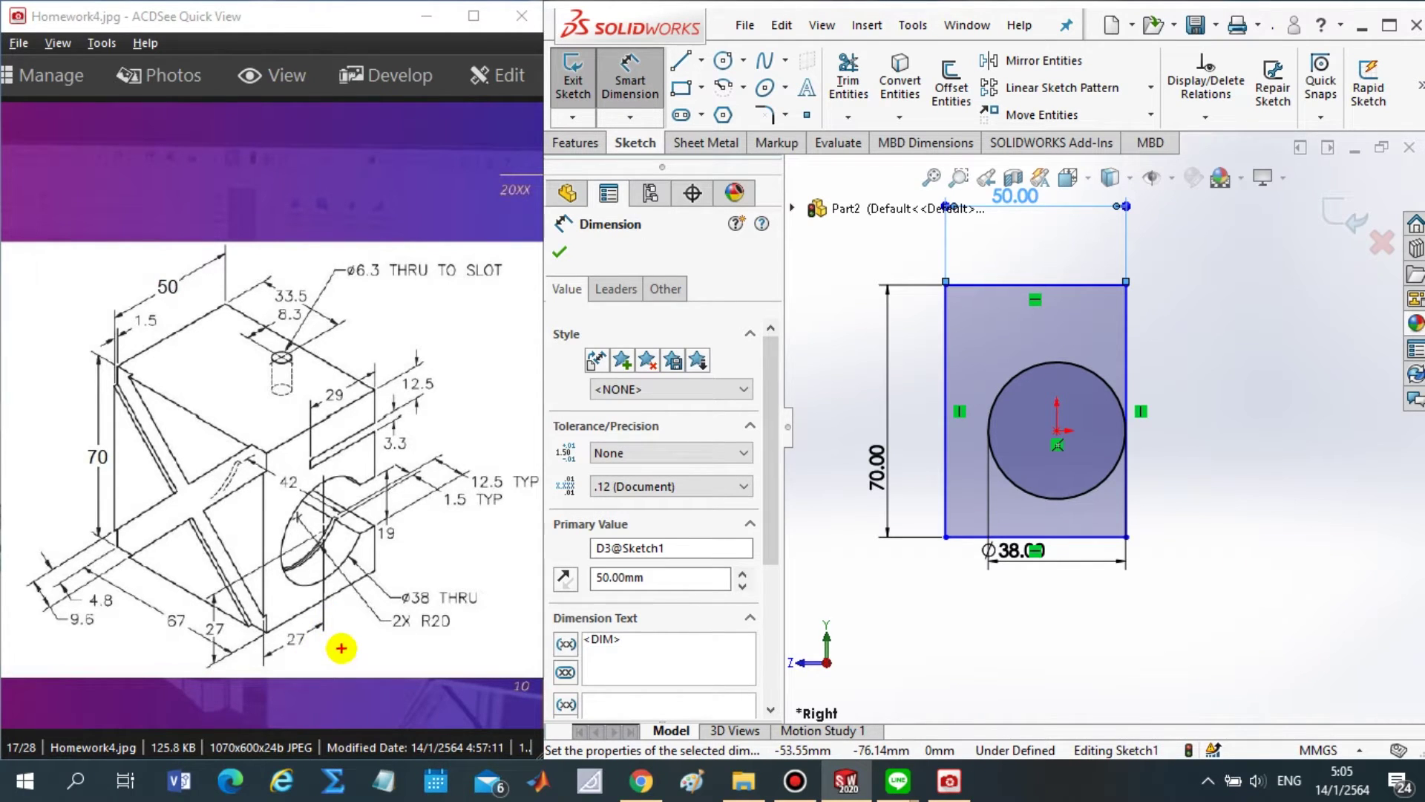
{"action": "mouse_move", "coordinate": [340, 648]}
{"action": "left_mouse_down"}
{"action": "mouse_move", "coordinate": [241, 655]}
{"action": "mouse_move", "coordinate": [257, 653]}
{"action": "left_mouse_up"}
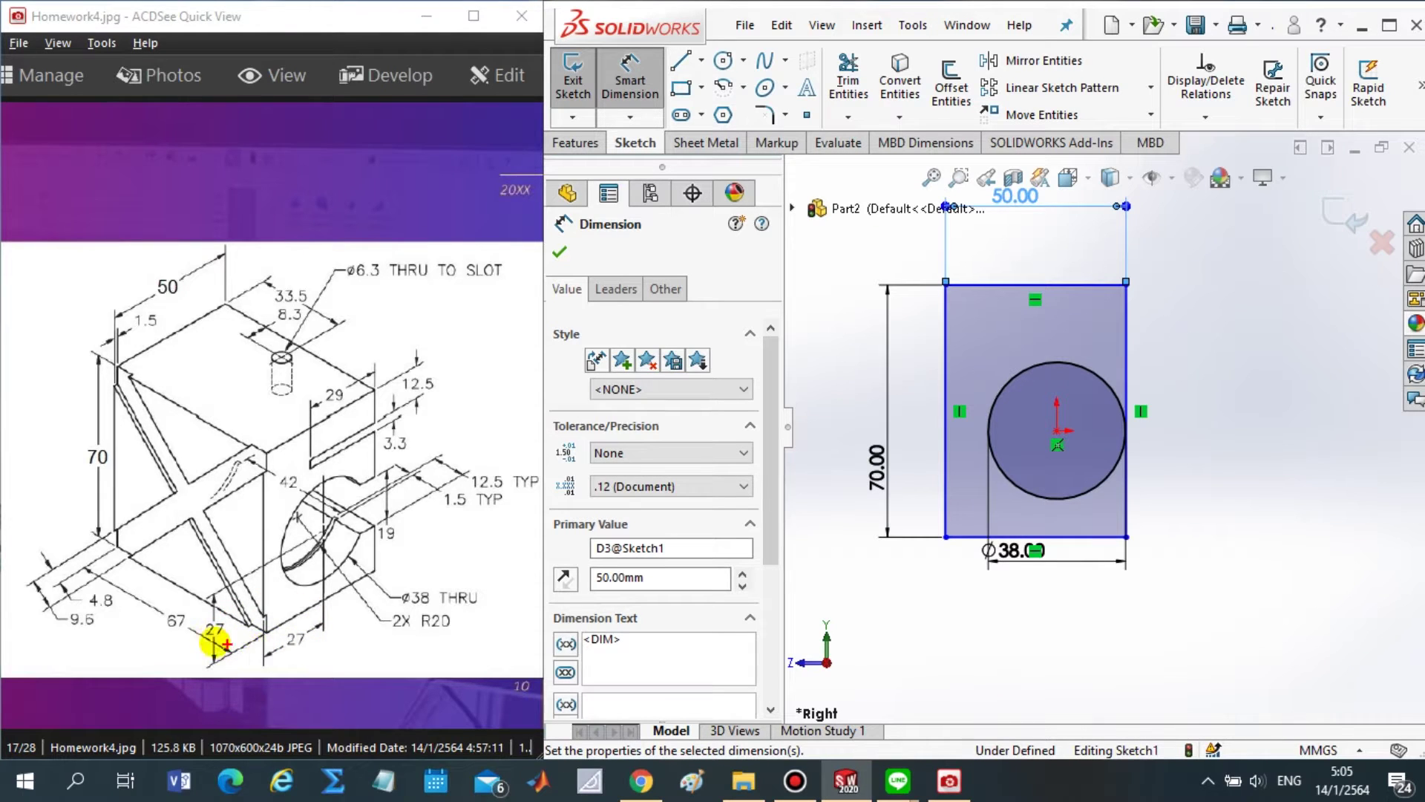
{"action": "mouse_move", "coordinate": [227, 645]}
{"action": "left_mouse_down"}
{"action": "mouse_move", "coordinate": [175, 637]}
{"action": "mouse_move", "coordinate": [241, 605]}
{"action": "left_mouse_up"}
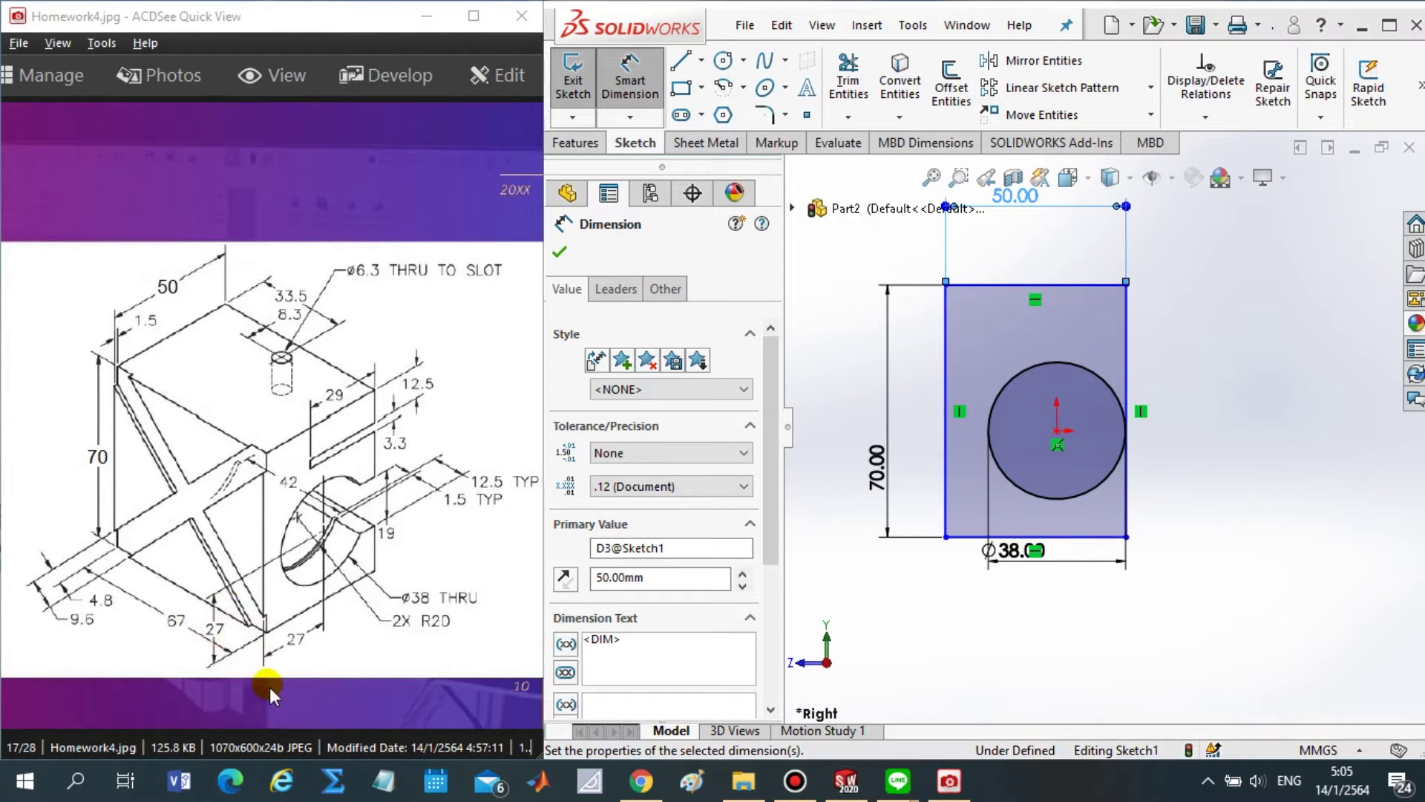
- Dimension the circle centre 27 mm above the rectangle's bottom edge
{"action": "left_click", "coordinate": [1082, 541]}
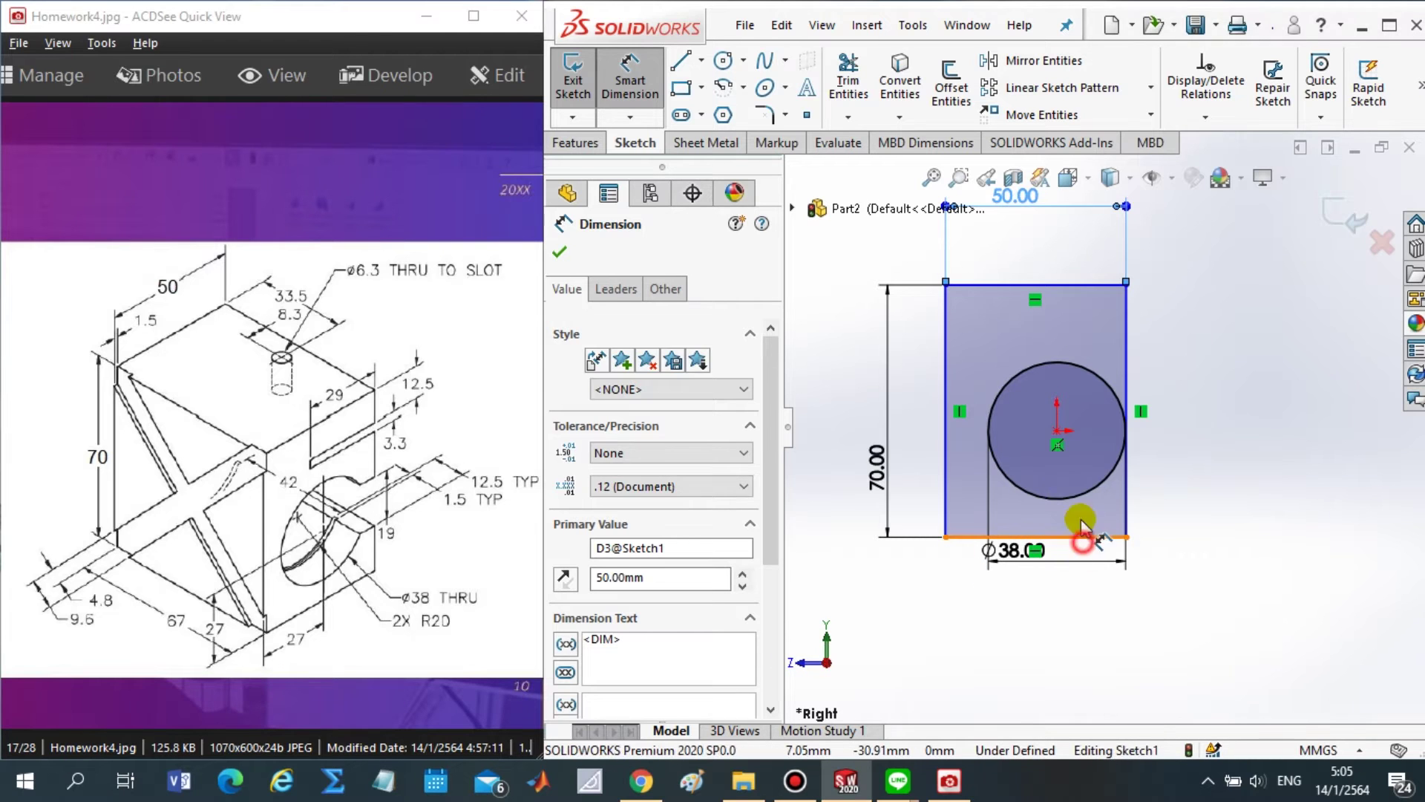
{"action": "left_click", "coordinate": [1057, 431]}
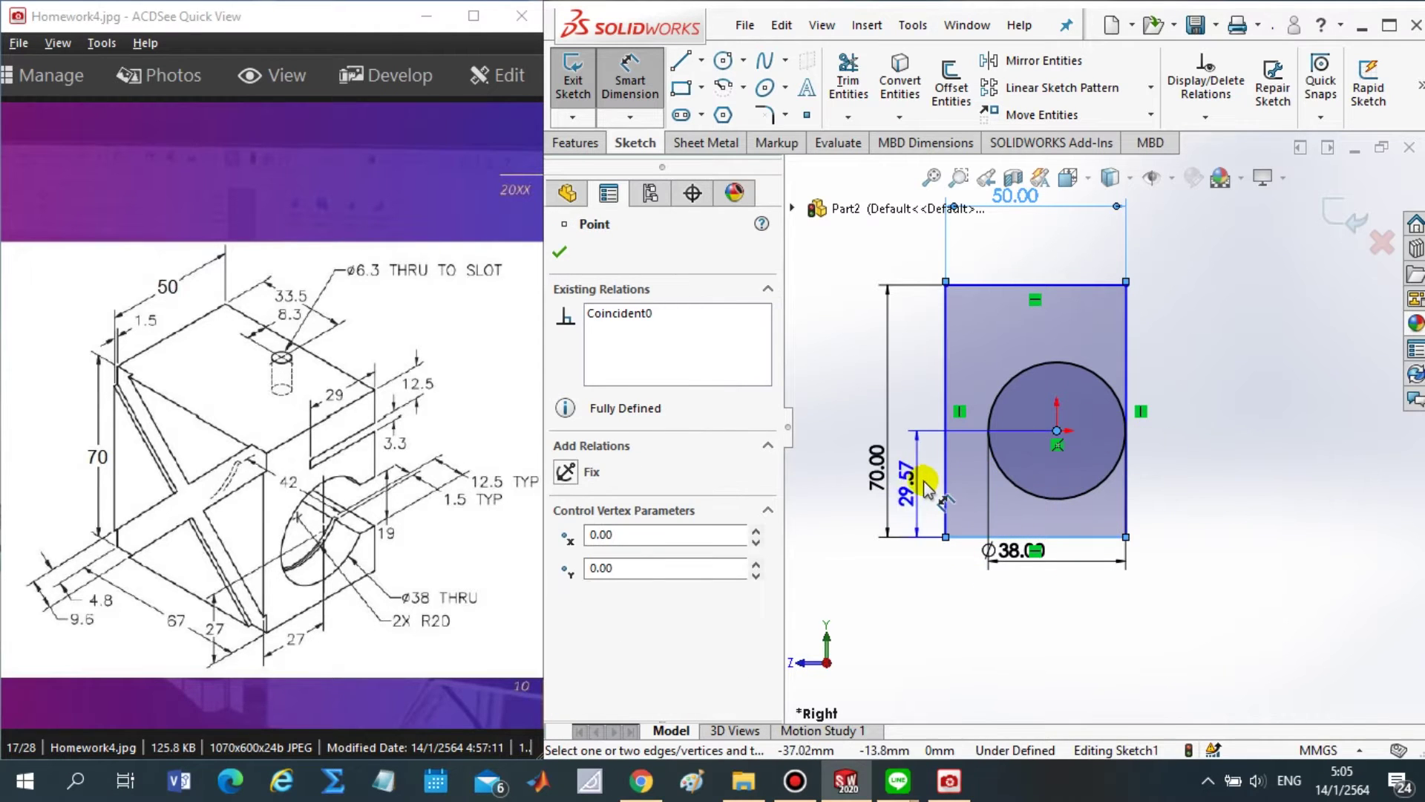
{"action": "left_click", "coordinate": [928, 483]}
{"action": "type", "text": "27"}
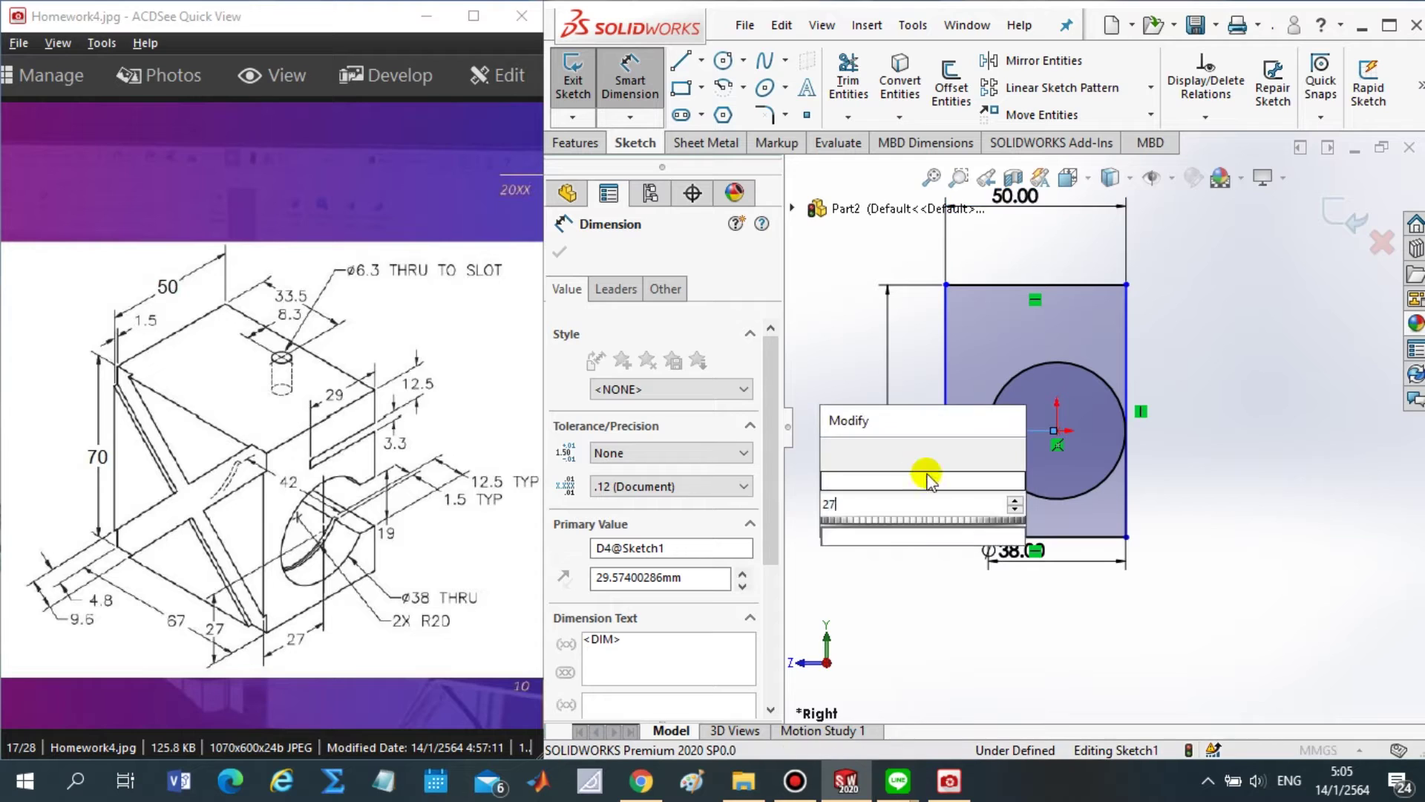
{"action": "key", "text": "Return"}
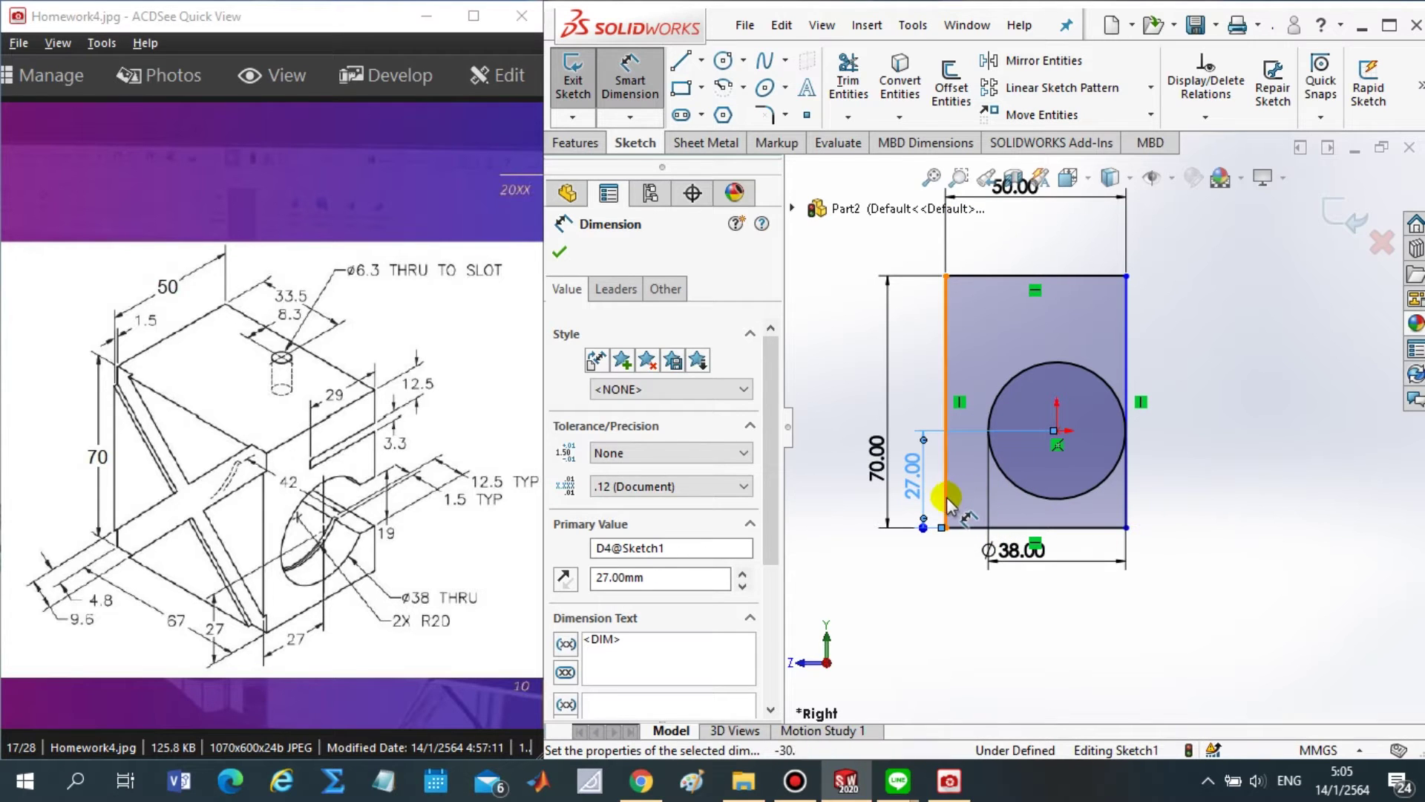
- Dimension the circle centre 27 mm from the left edge, fully defining the sketch
{"action": "left_click", "coordinate": [946, 494]}
{"action": "left_click", "coordinate": [1056, 431]}
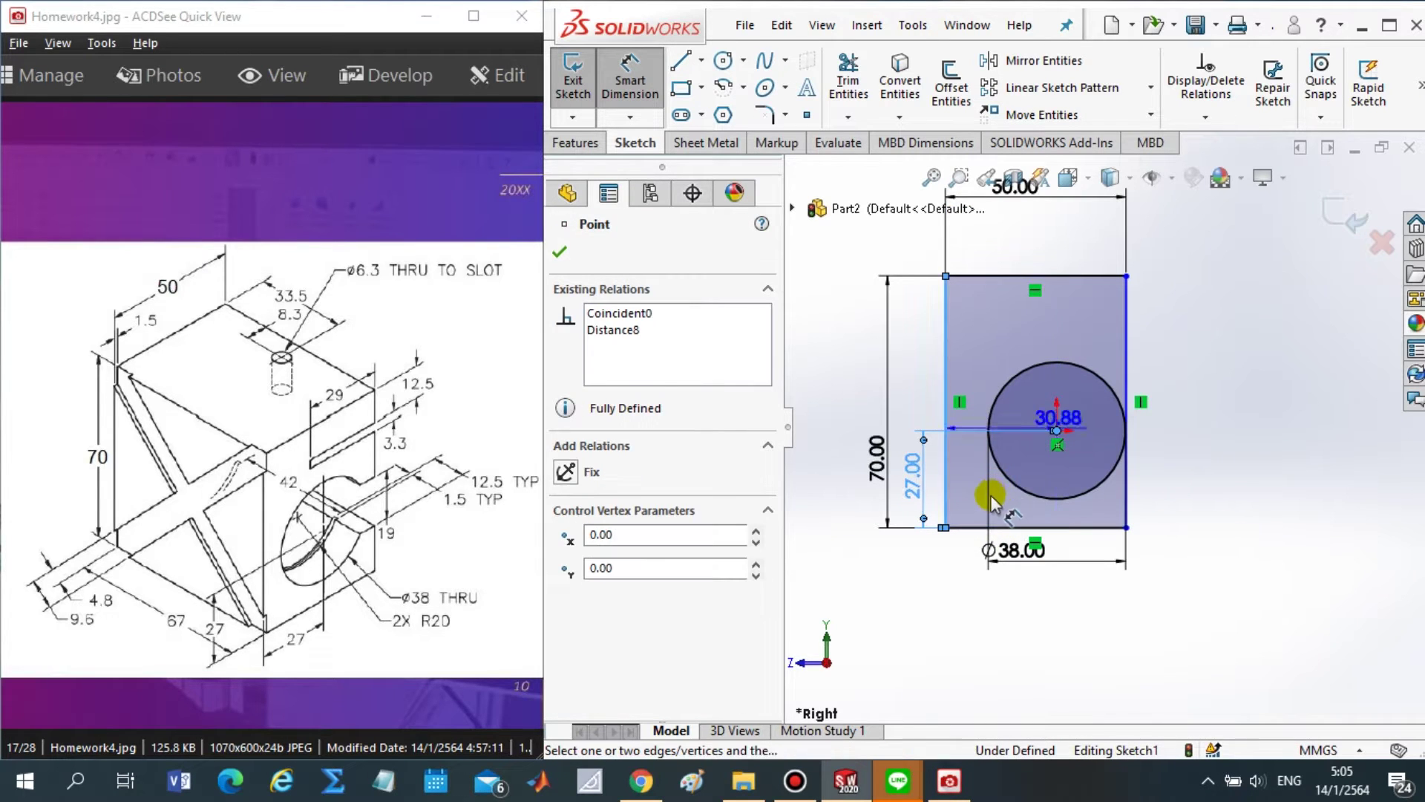
{"action": "left_click", "coordinate": [990, 508]}
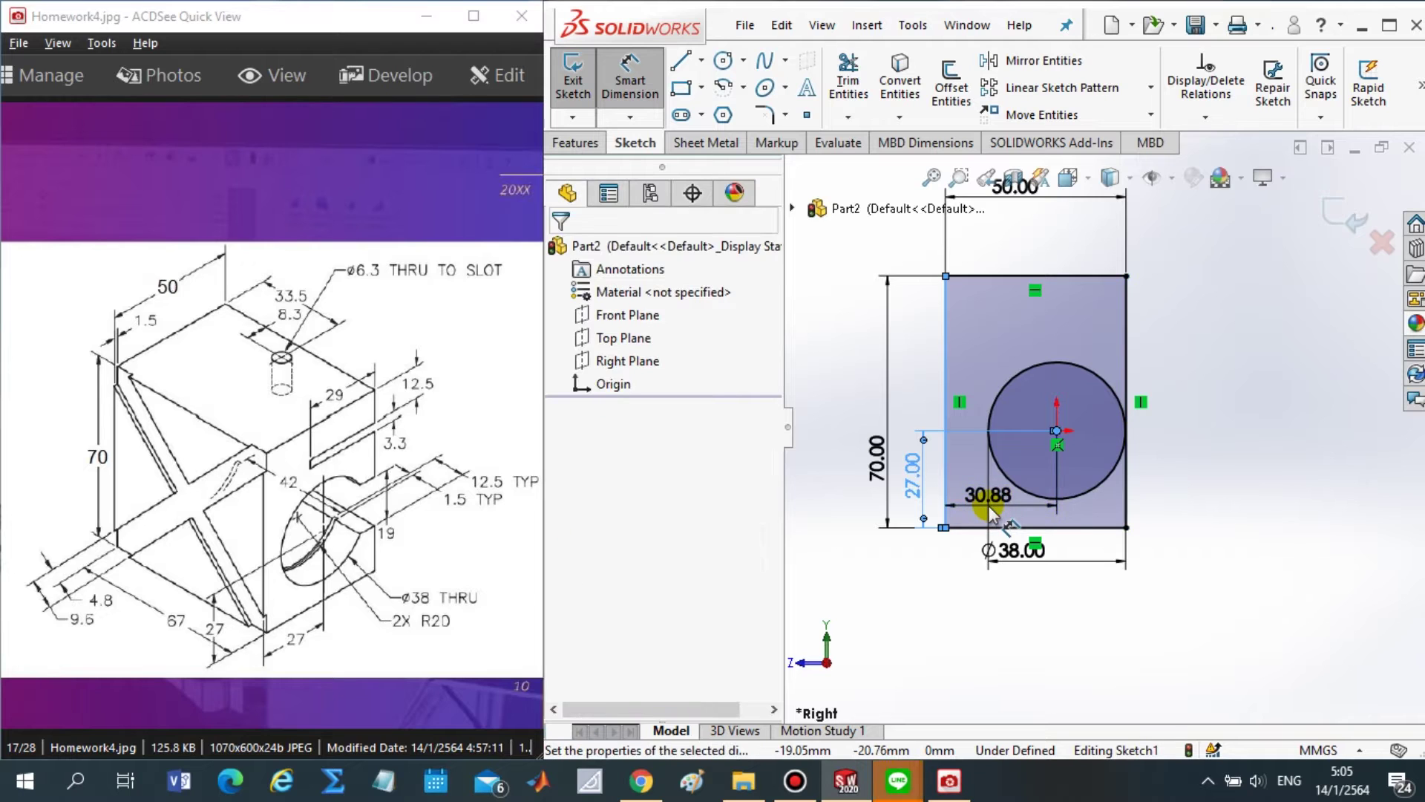
{"action": "type", "text": "2"}
{"action": "key", "text": "Return"}
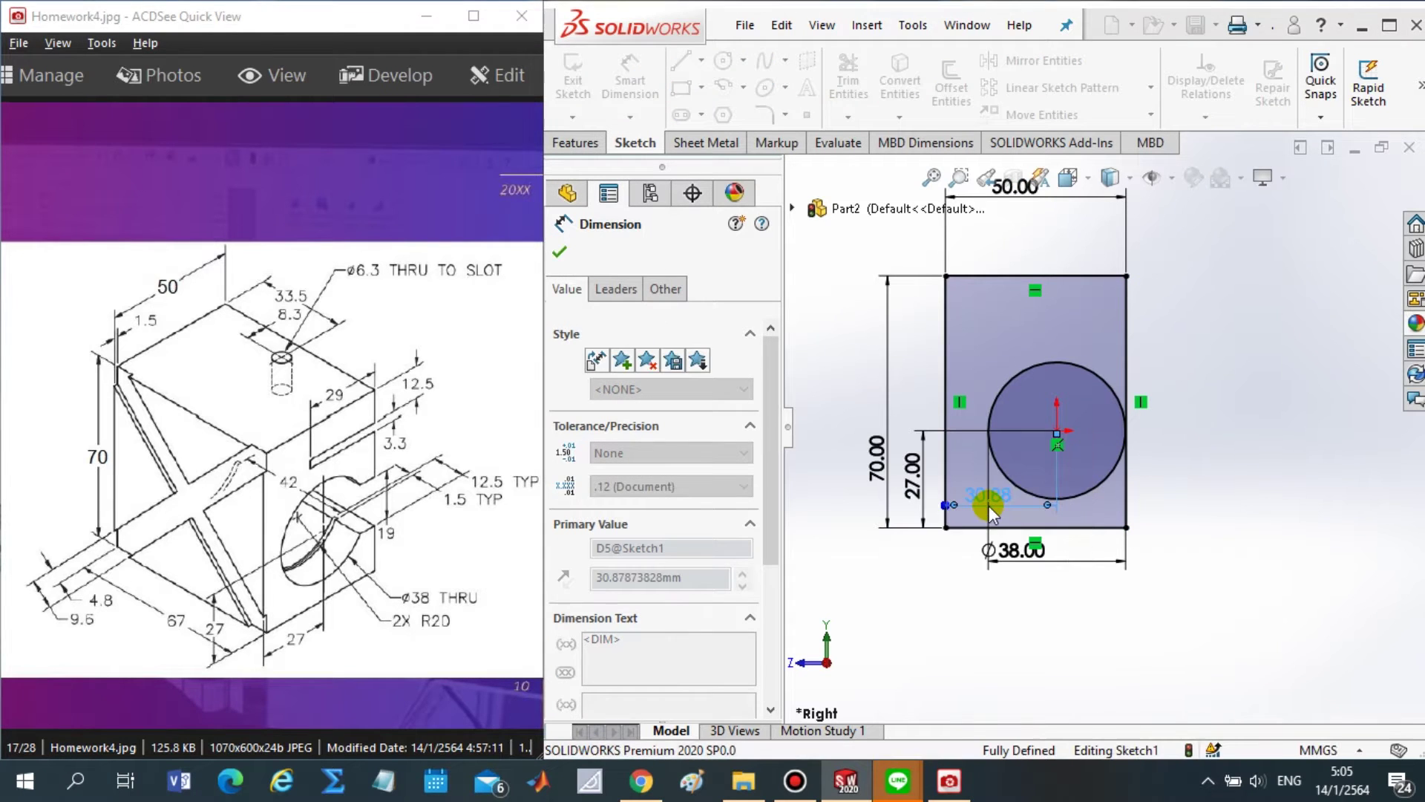
{"action": "key", "text": "Return"}
{"action": "key", "text": "Escape"}
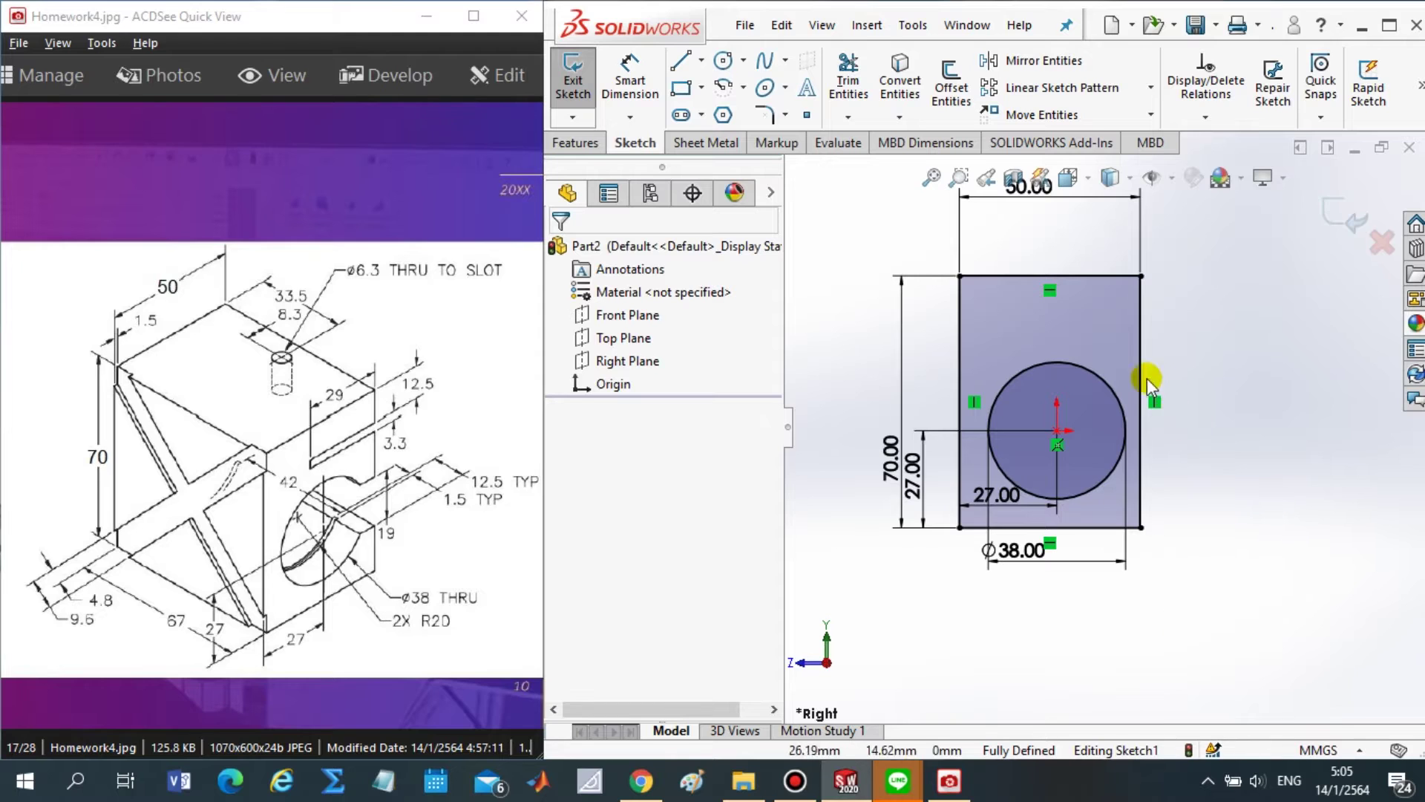
{"action": "scroll", "coordinate": [1106, 416], "scroll_direction": "up", "scroll_amount": 2}
{"action": "scroll", "coordinate": [1083, 399], "scroll_direction": "down", "scroll_amount": 3}
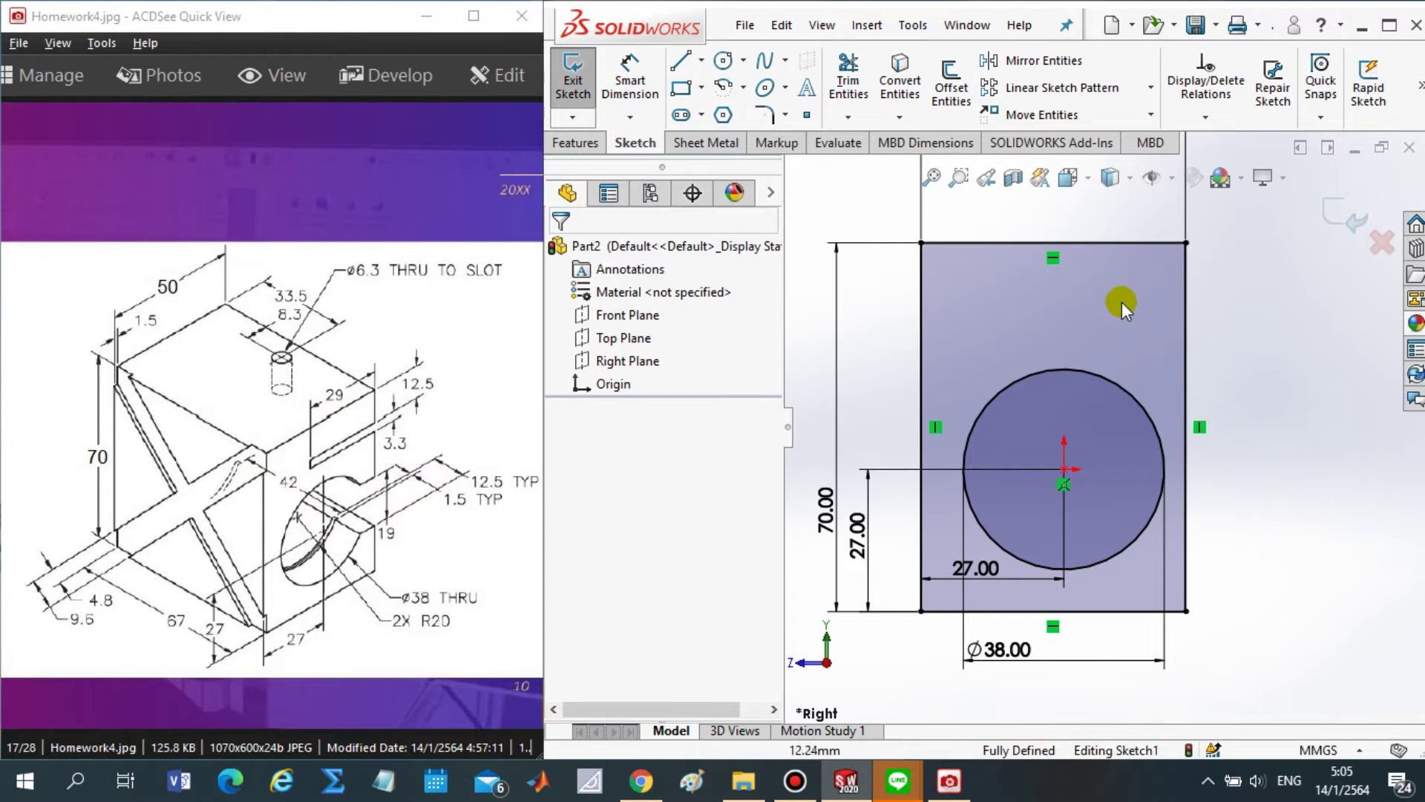
- Draw a thin corner rectangle for the slot starting at the block's right edge
{"action": "left_click", "coordinate": [683, 91]}
{"action": "left_click", "coordinate": [1186, 297]}
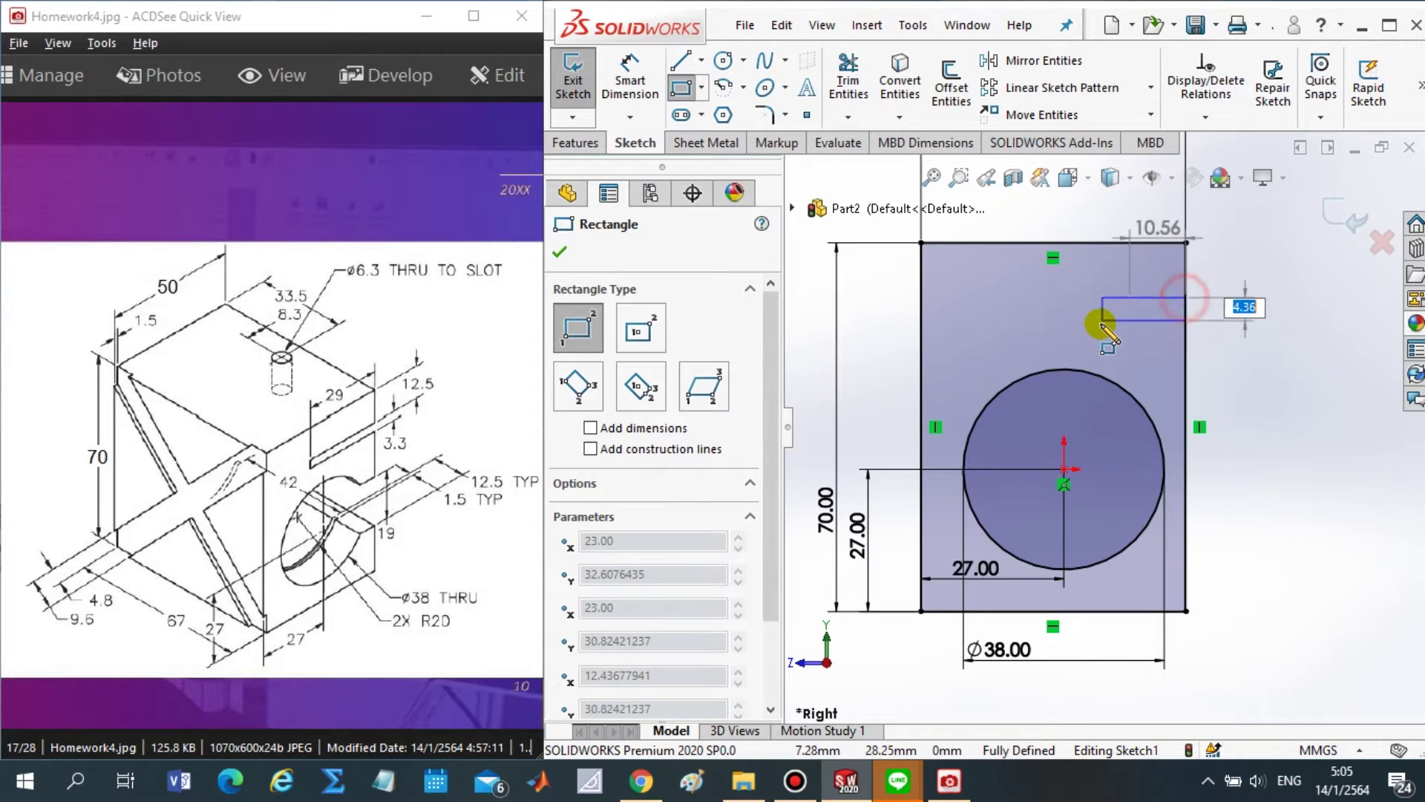
{"action": "left_click", "coordinate": [1065, 313]}
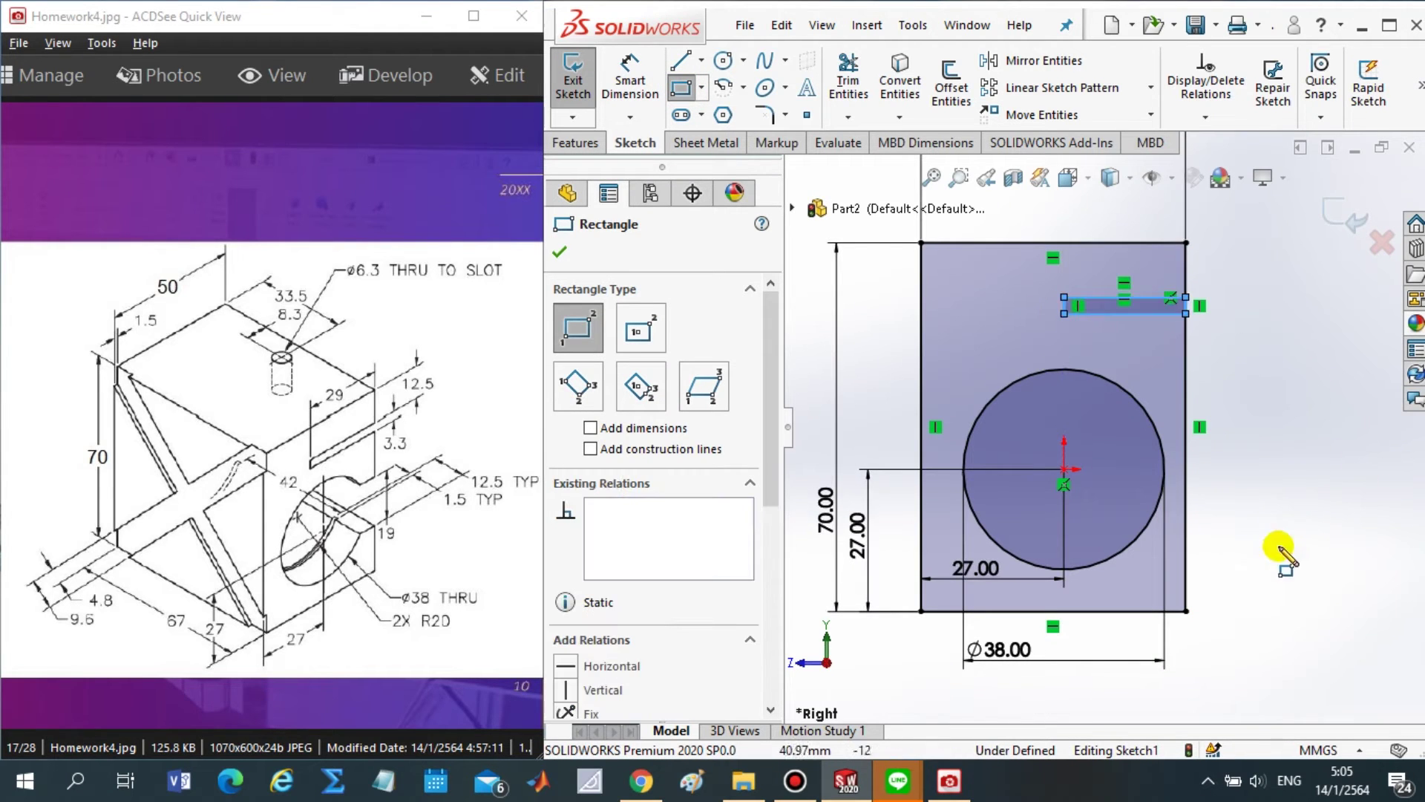
- Dimension the slot's length to 29 mm
{"action": "right_click_drag", "start_coordinate": [1277, 564], "coordinate": [1254, 349]}
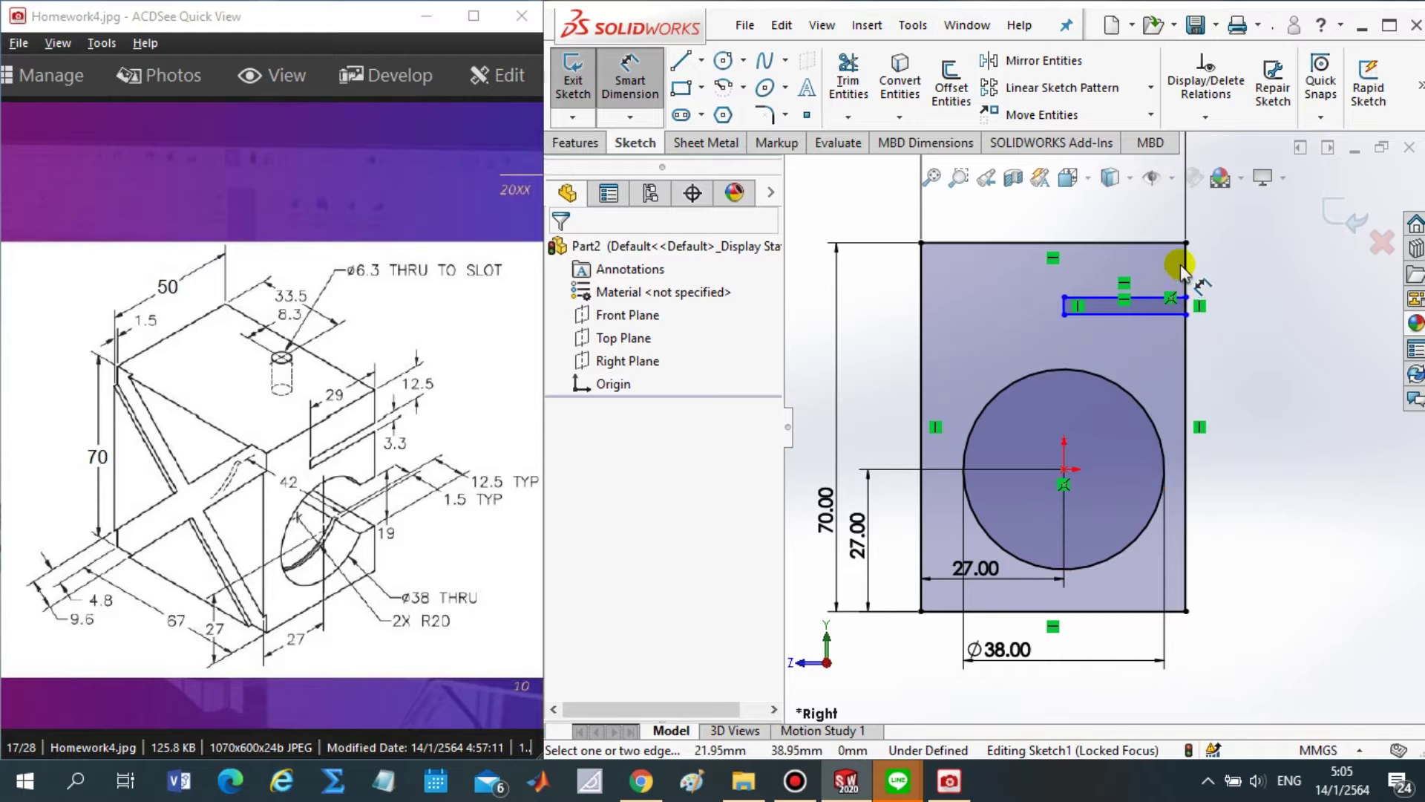
{"action": "scroll", "coordinate": [1176, 302], "scroll_direction": "down", "scroll_amount": 3}
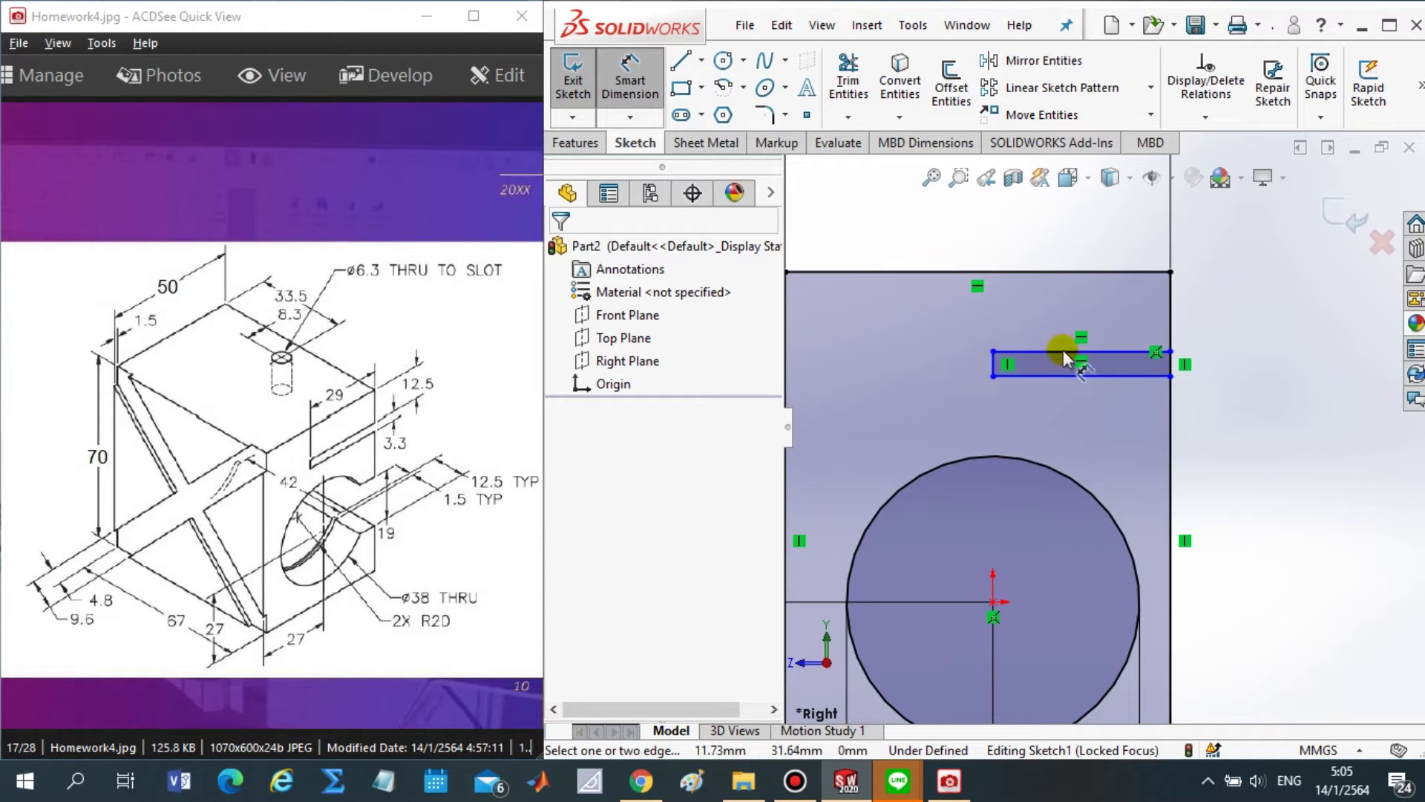
{"action": "left_click", "coordinate": [1112, 351]}
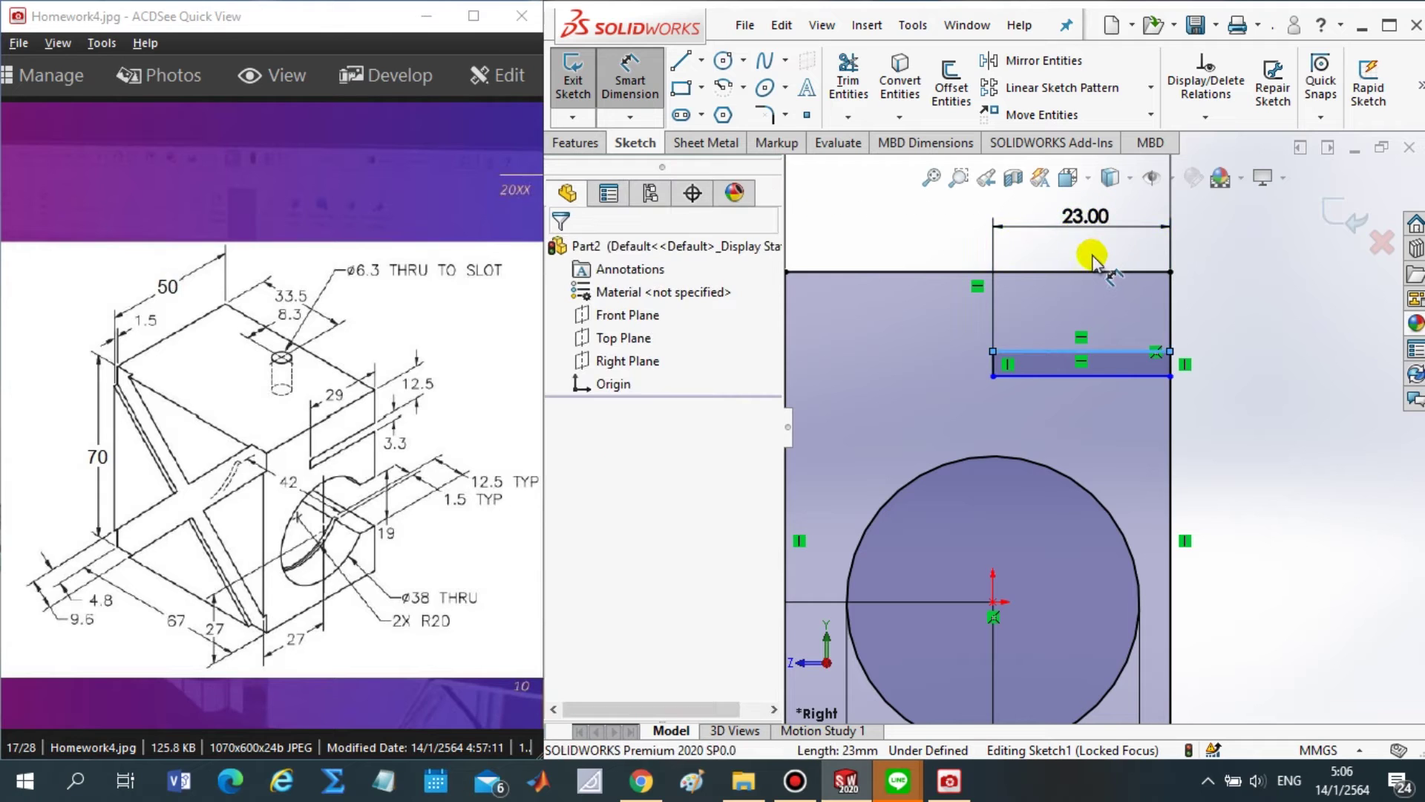
{"action": "left_click", "coordinate": [1094, 256]}
{"action": "type", "text": "29"}
{"action": "key", "text": "Return"}
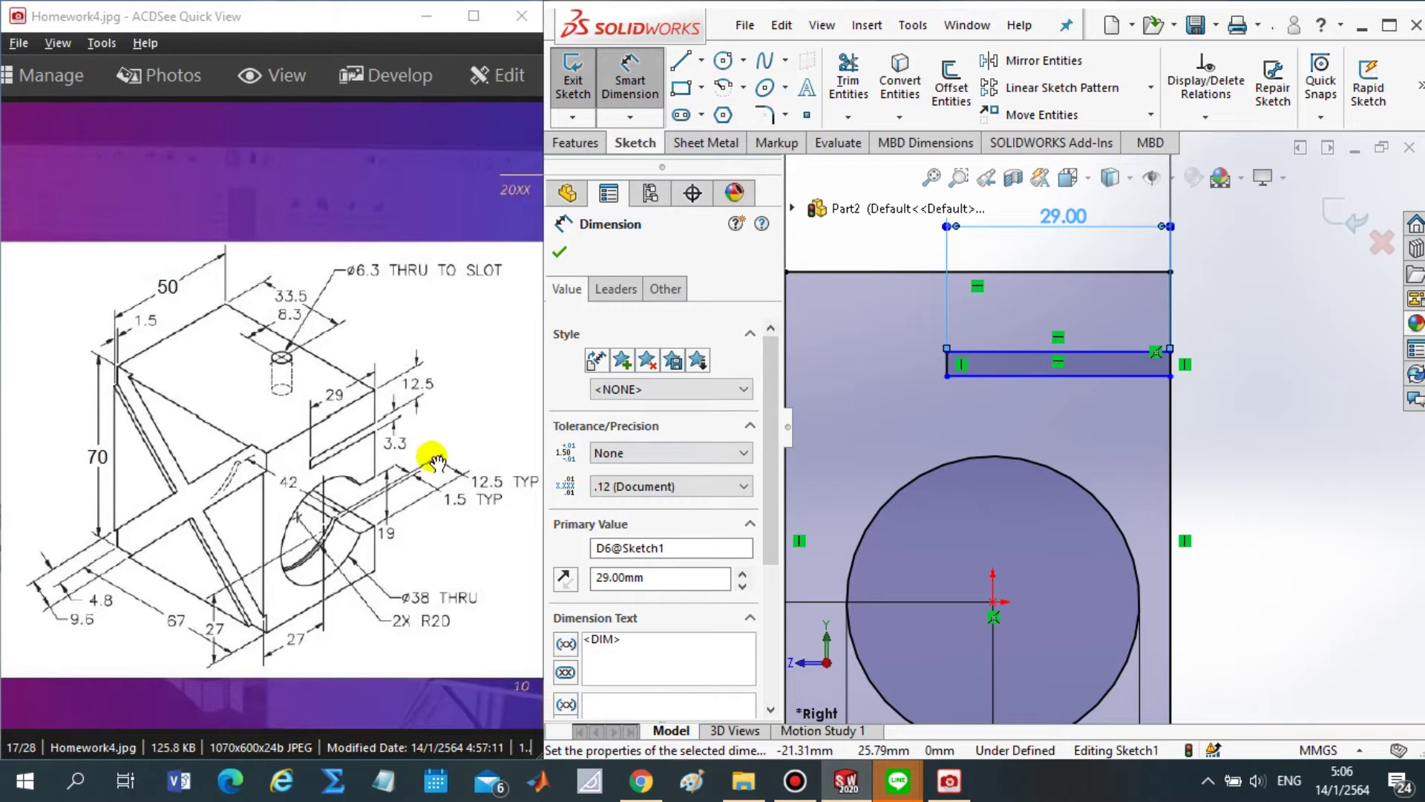
- Dimension the slot height to 3.3 mm and its distance below the top edge to 12.5 mm
{"action": "scroll", "coordinate": [1120, 400], "scroll_direction": "up", "scroll_amount": 3}
{"action": "scroll", "coordinate": [1119, 399], "scroll_direction": "down", "scroll_amount": 4}
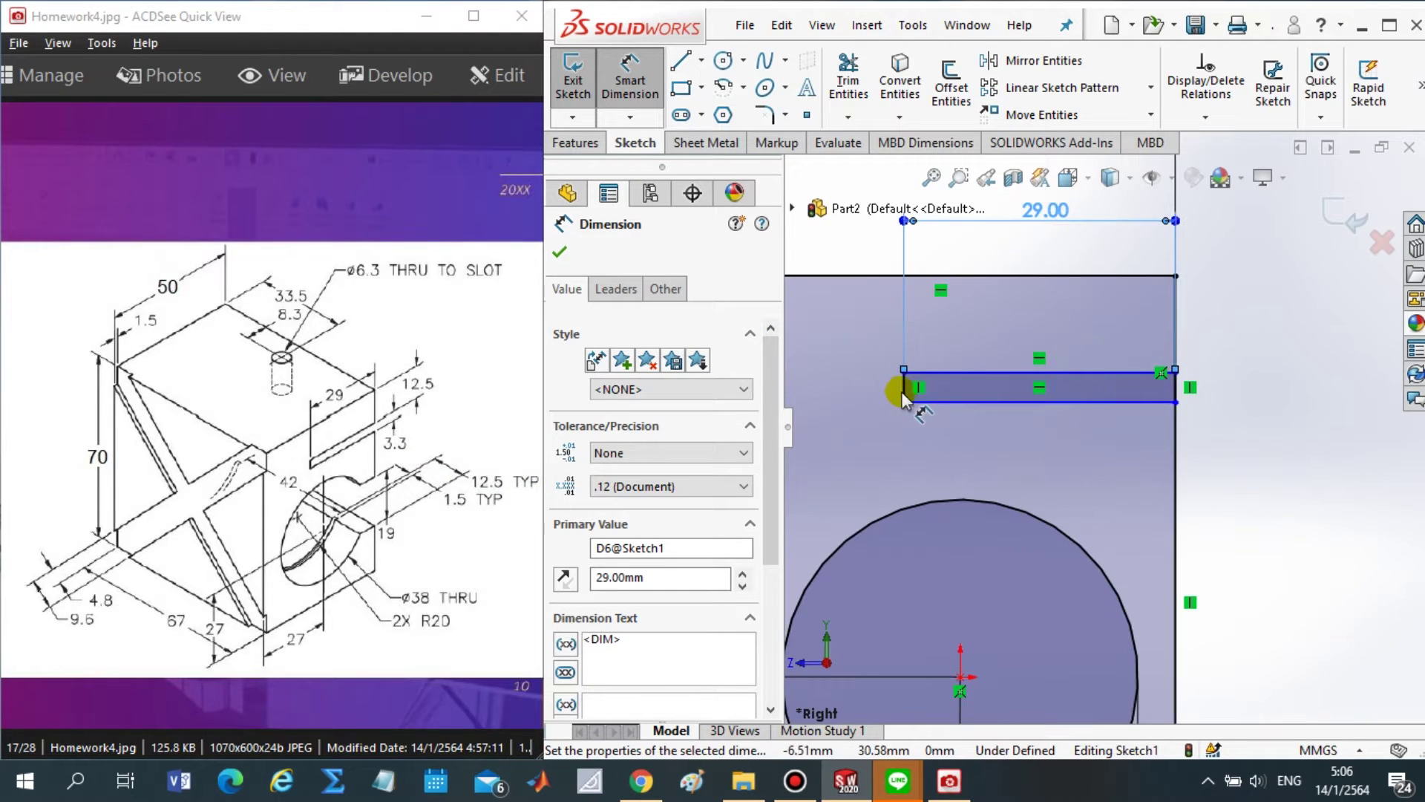
{"action": "left_click", "coordinate": [1125, 372]}
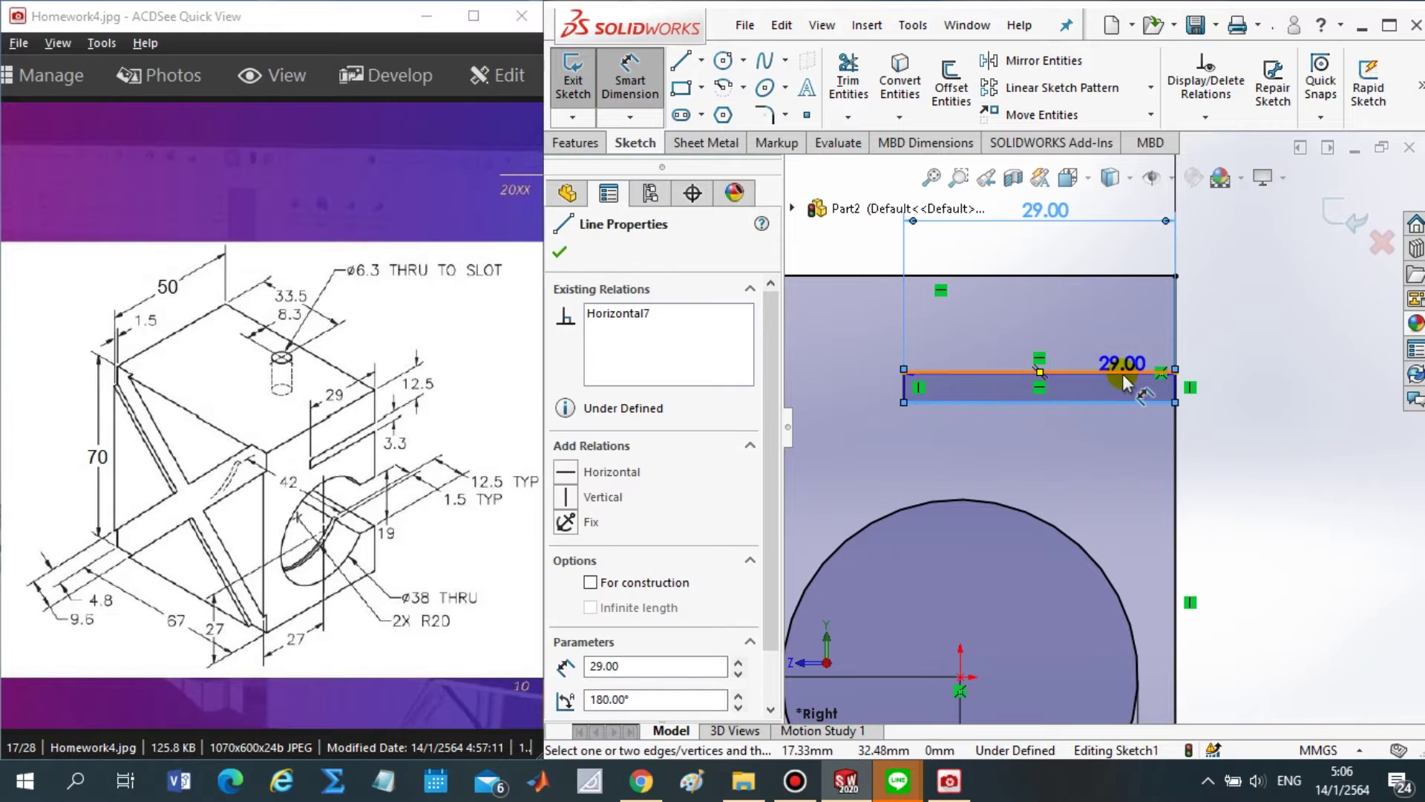
{"action": "left_click", "coordinate": [1176, 382]}
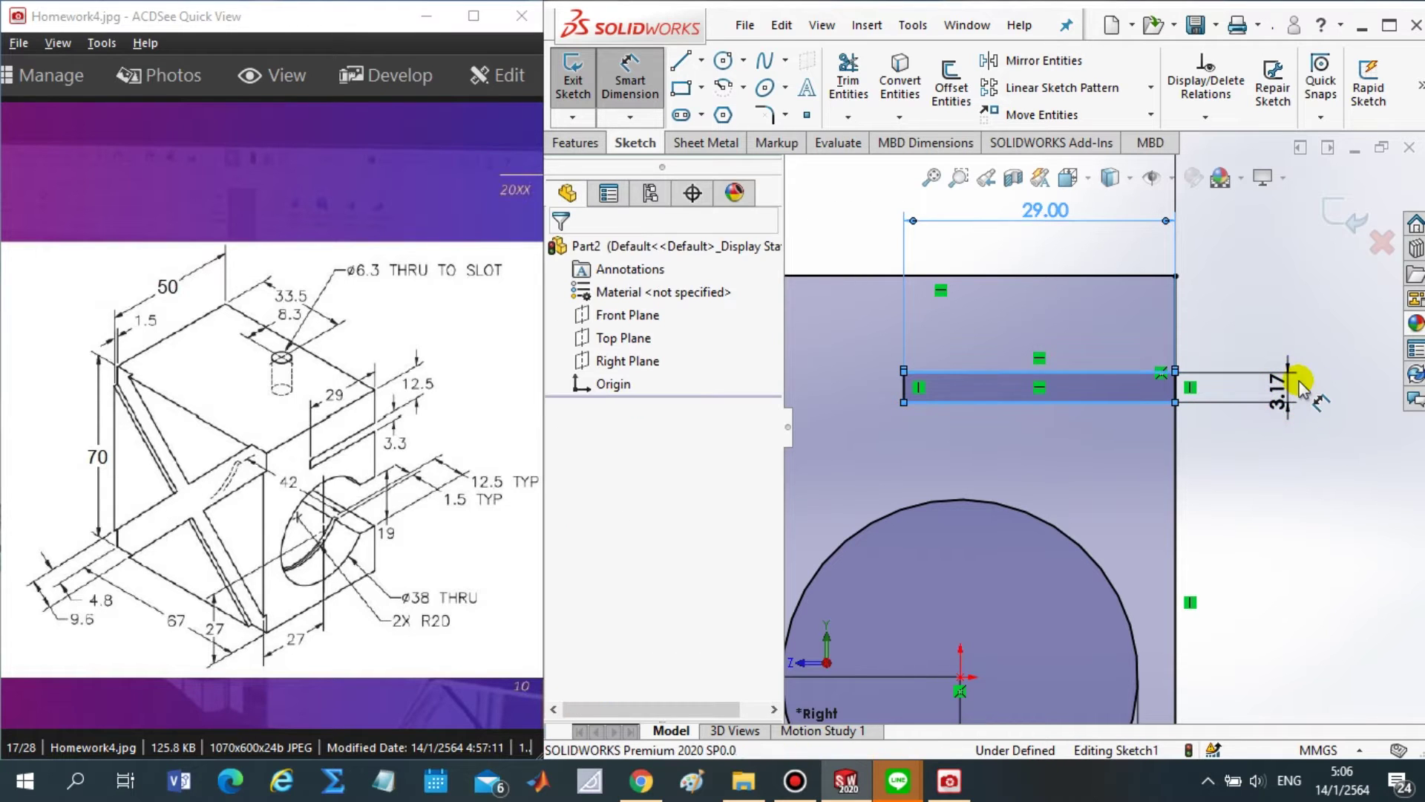
{"action": "left_click", "coordinate": [1299, 385]}
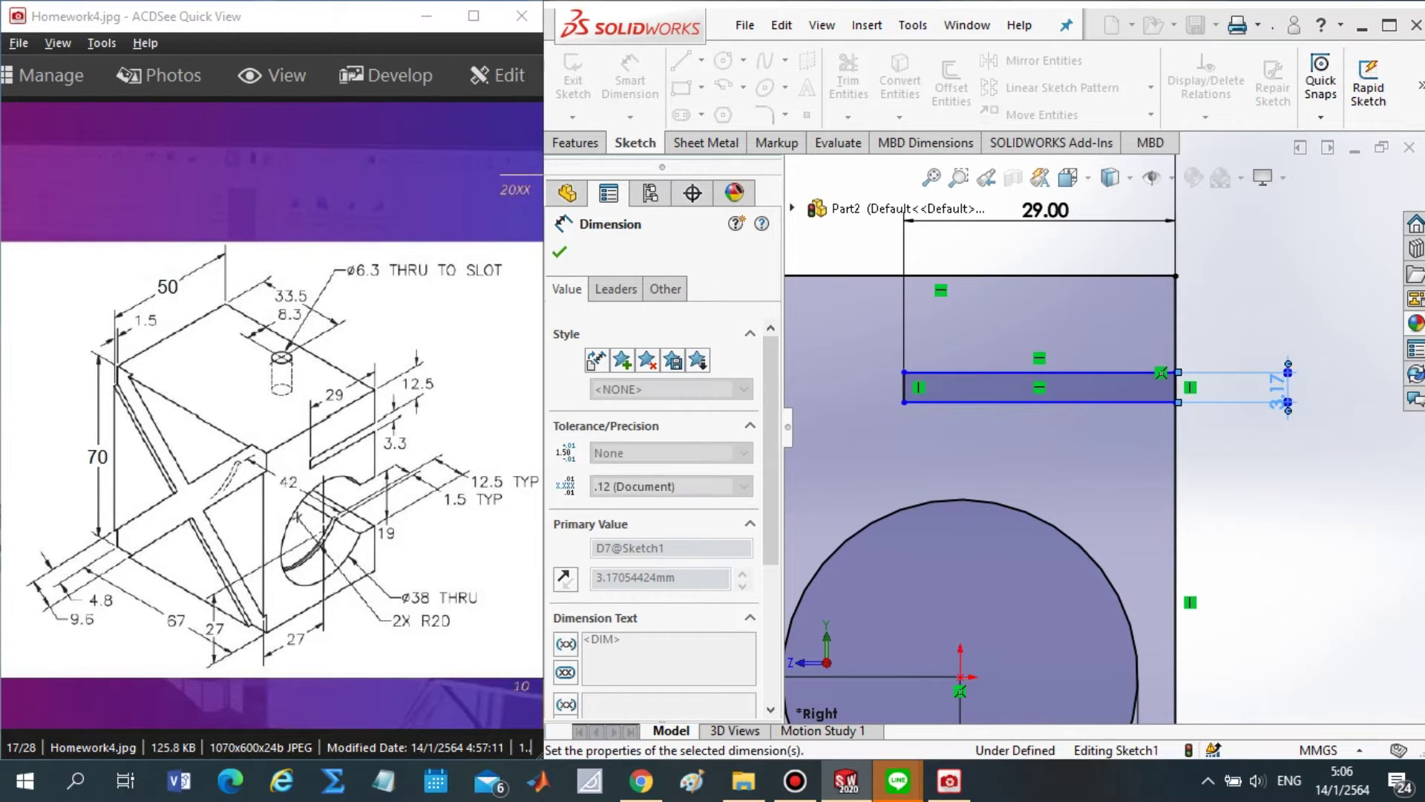
{"action": "type", "text": "3.3"}
{"action": "key", "text": "Return"}
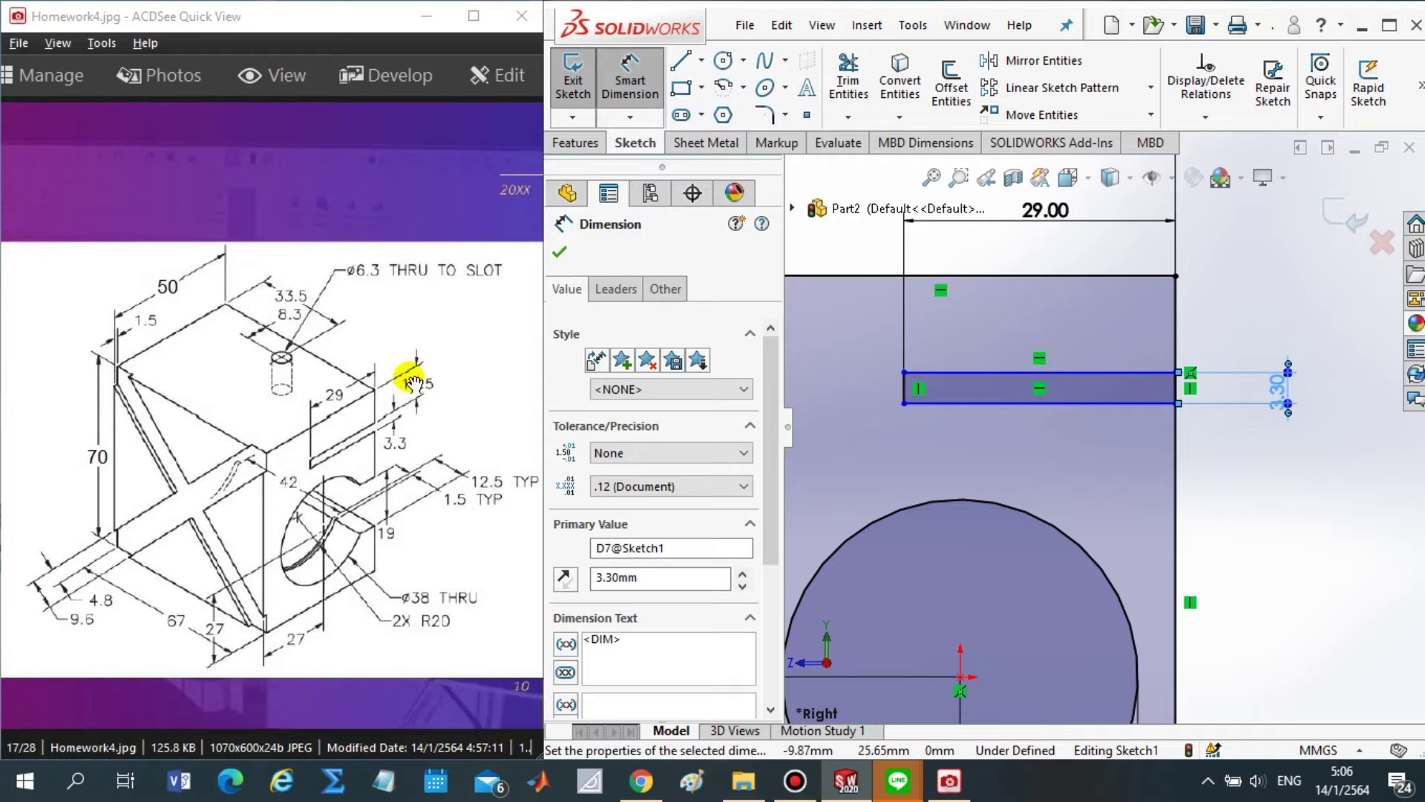
{"action": "left_click", "coordinate": [1091, 276]}
{"action": "left_click", "coordinate": [1112, 372]}
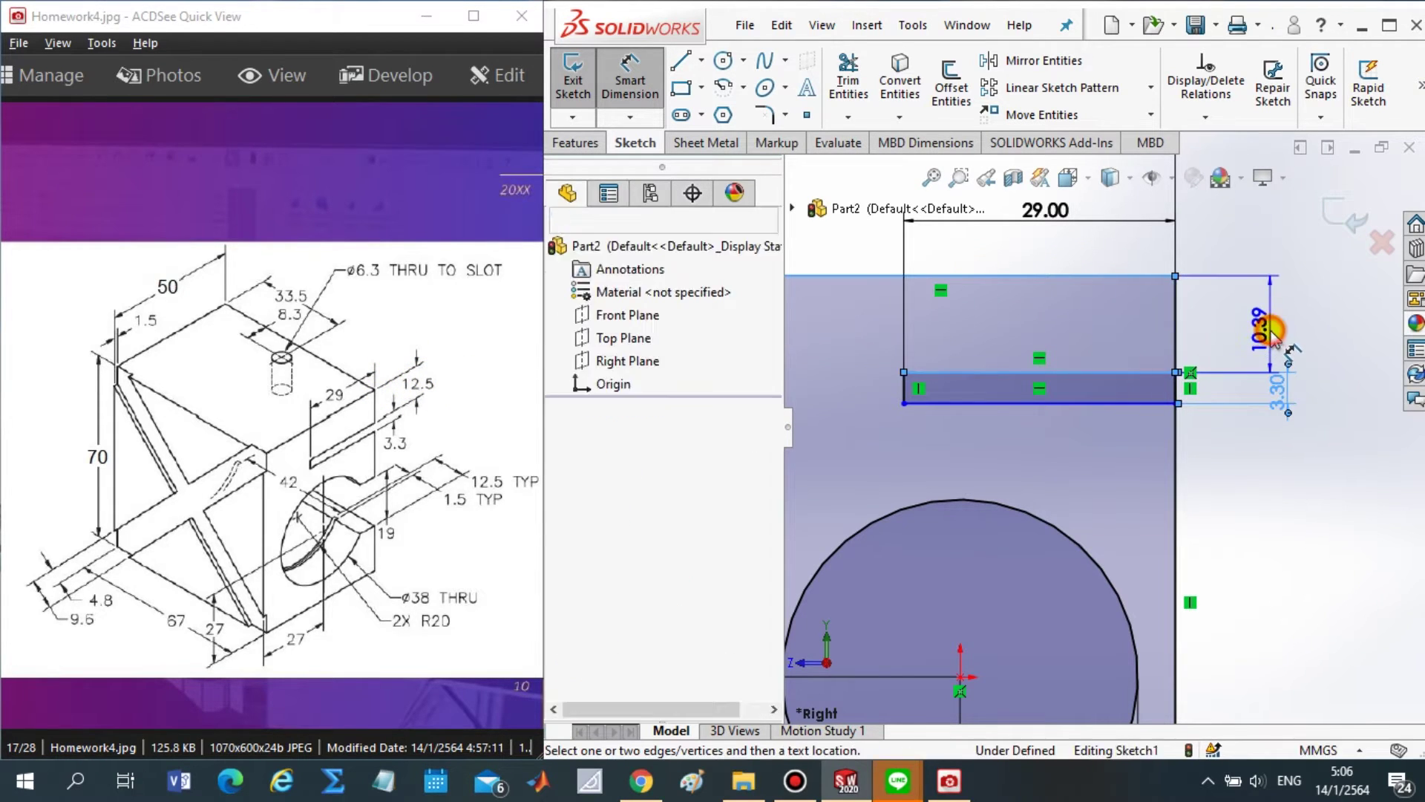
{"action": "left_click", "coordinate": [1271, 334]}
{"action": "type", "text": "12.5"}
{"action": "key", "text": "Return"}
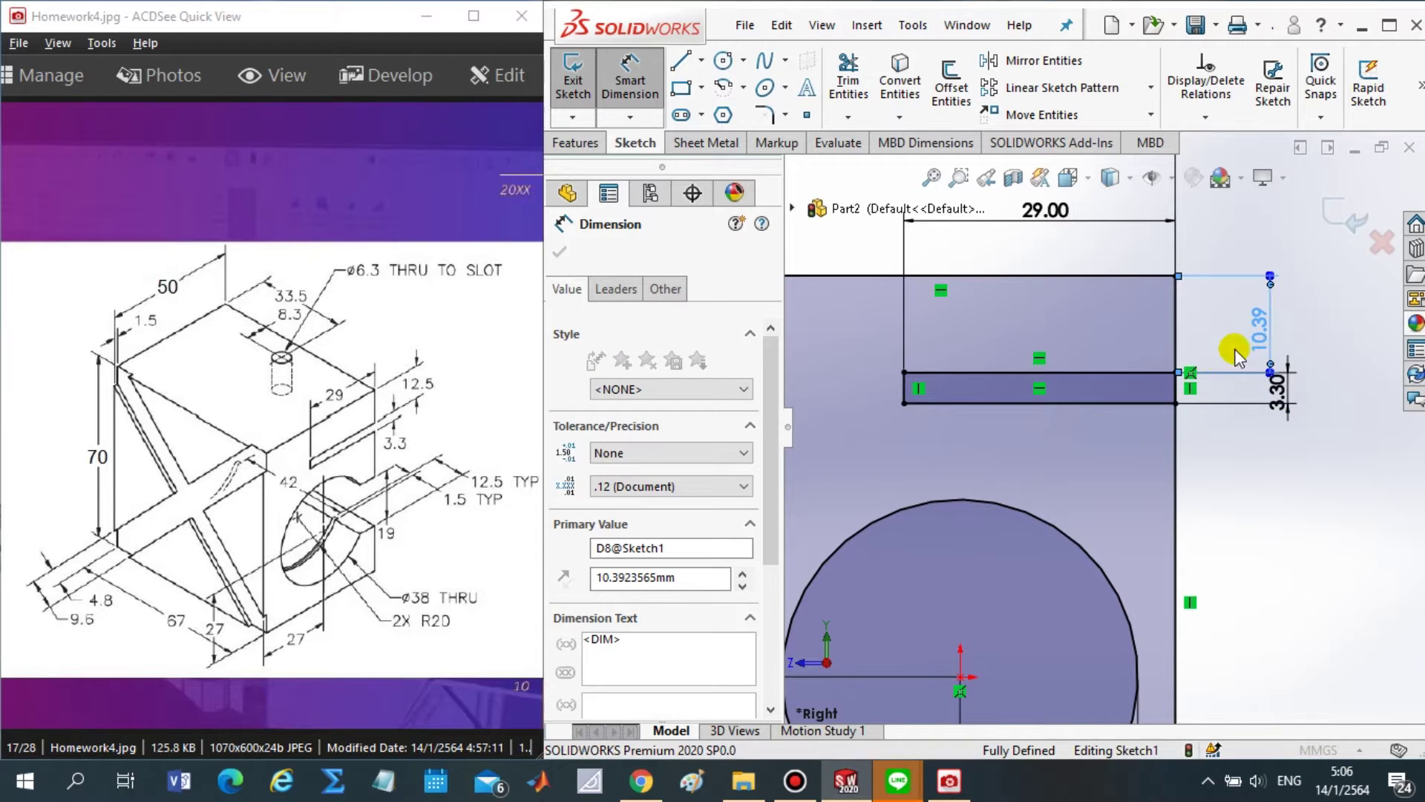
- Power-trim the right-edge segment between the slot lines so the slot opens onto the edge
{"action": "left_click", "coordinate": [846, 82]}
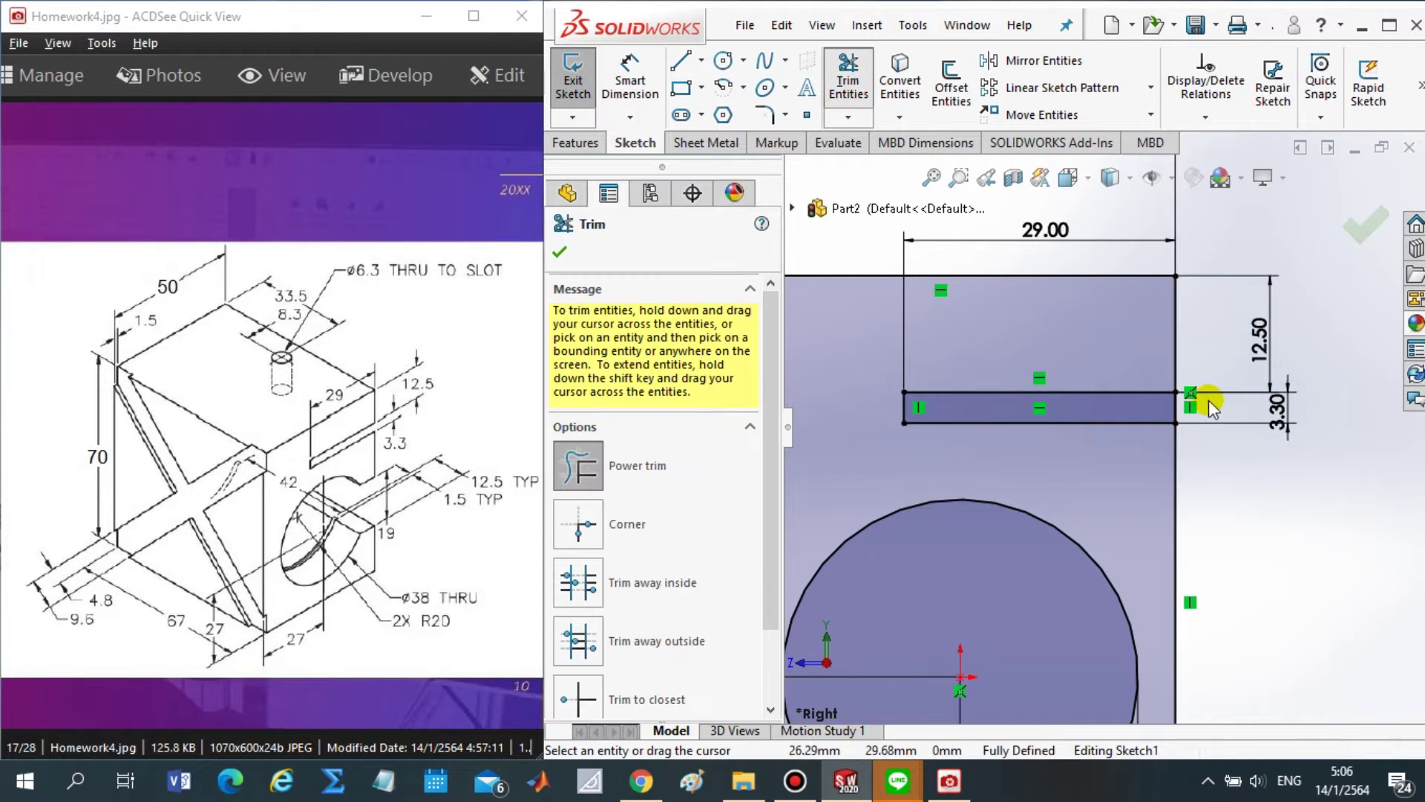
{"action": "left_click_drag", "start_coordinate": [1178, 414], "coordinate": [1139, 416]}
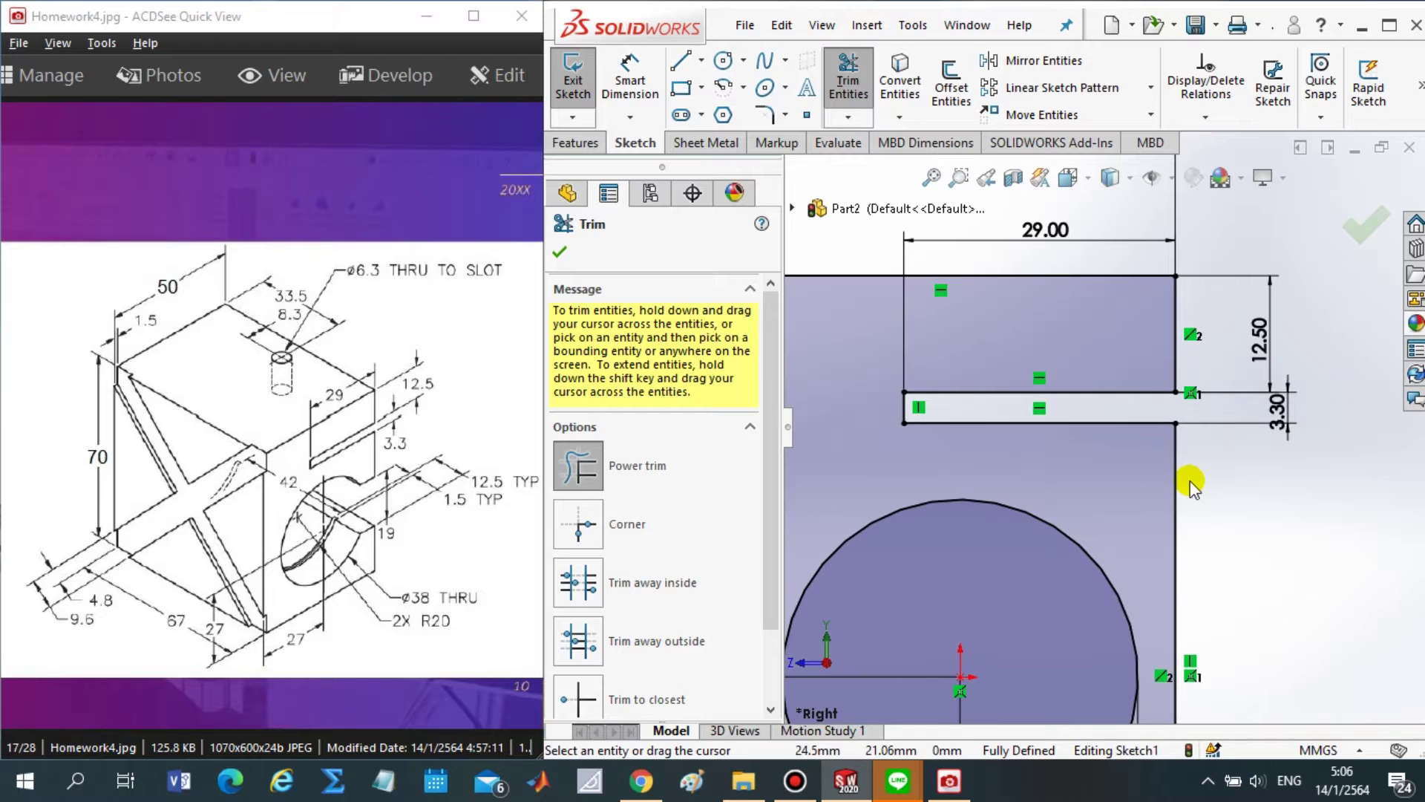
{"action": "key", "text": "Escape"}
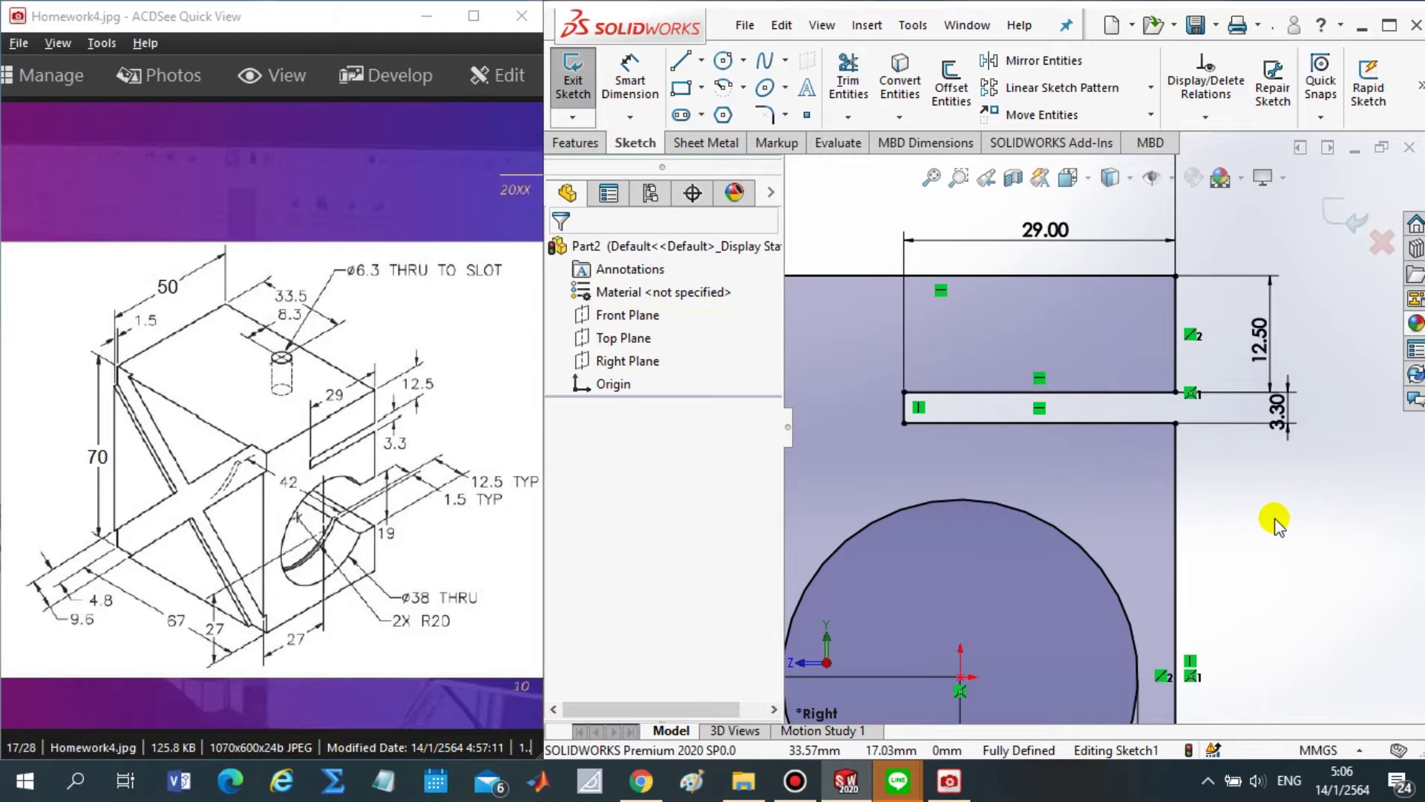
{"action": "scroll", "coordinate": [1240, 527], "scroll_direction": "up", "scroll_amount": 1}
{"action": "scroll", "coordinate": [1236, 519], "scroll_direction": "up", "scroll_amount": 3}
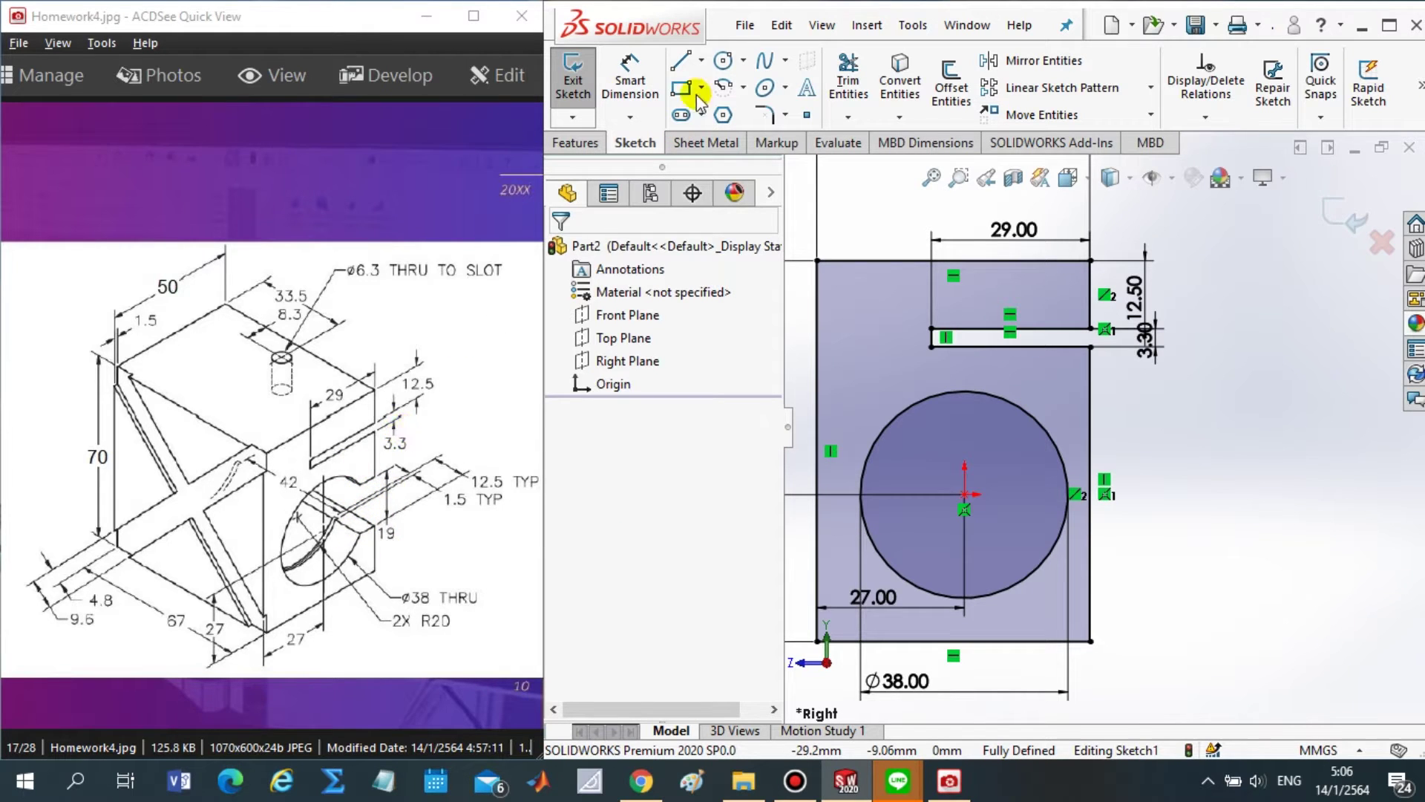
- Draw two short horizontal lines from the Ø38 circle to the block's right edge, above and below centre
{"action": "scroll", "coordinate": [1072, 530], "scroll_direction": "up", "scroll_amount": 3}
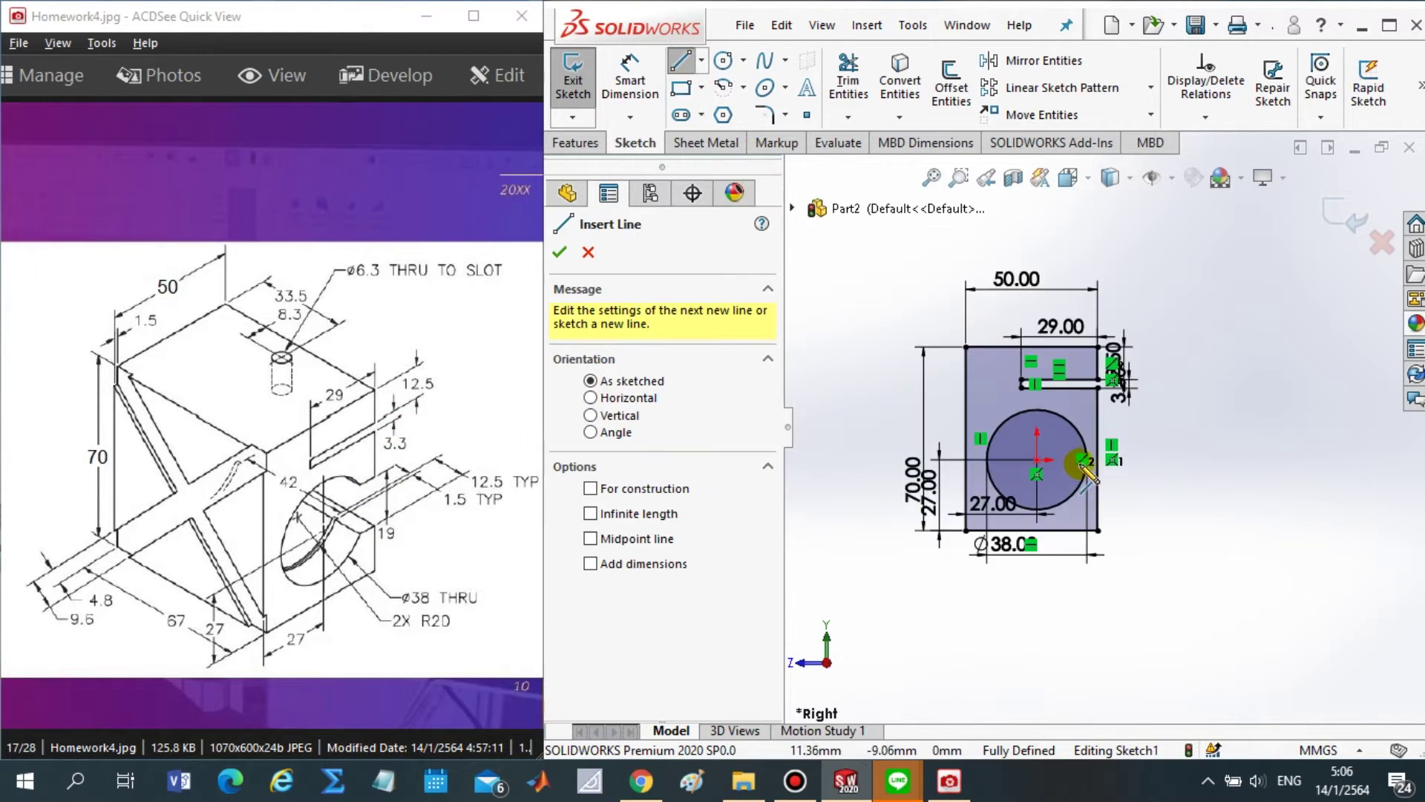
{"action": "scroll", "coordinate": [1097, 446], "scroll_direction": "down", "scroll_amount": 5}
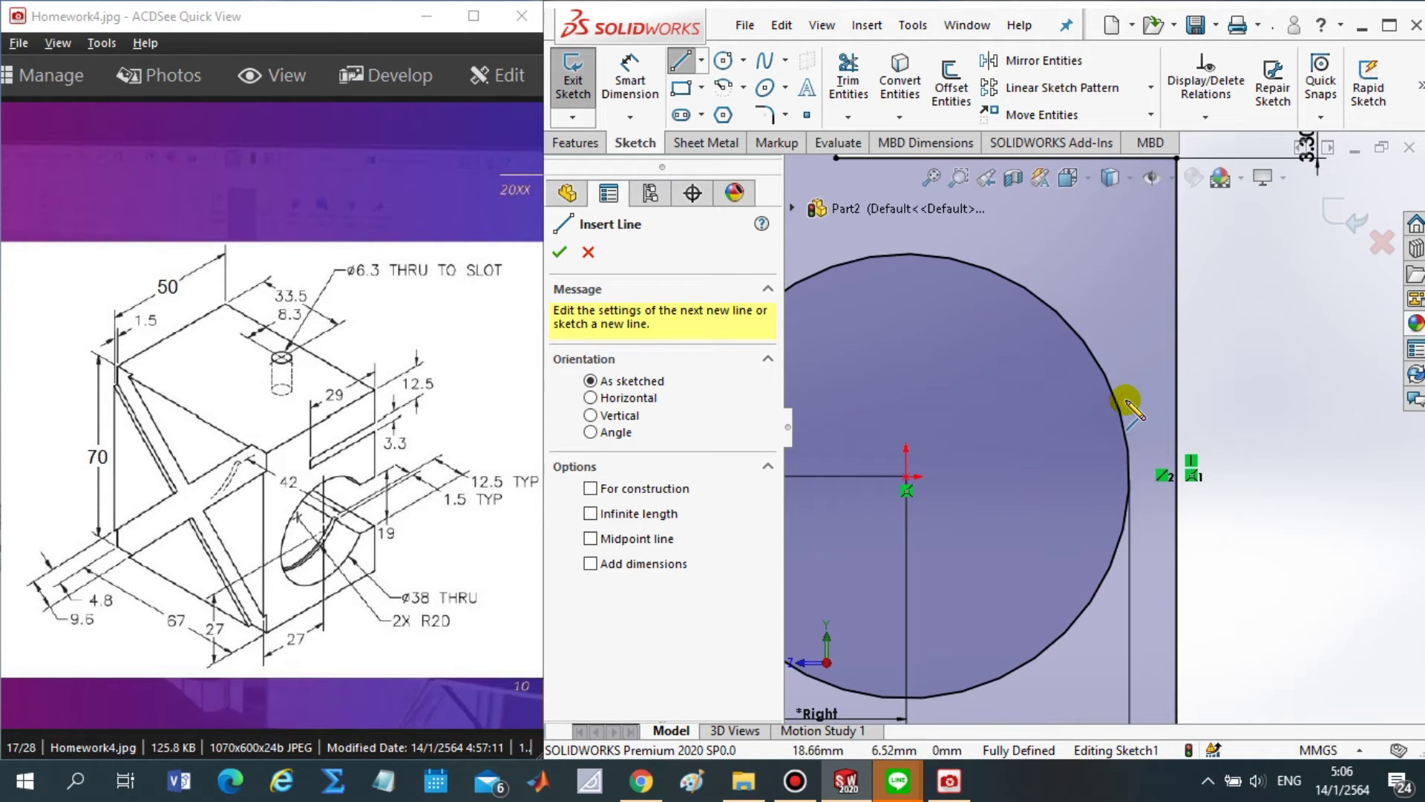
{"action": "left_click", "coordinate": [1121, 407]}
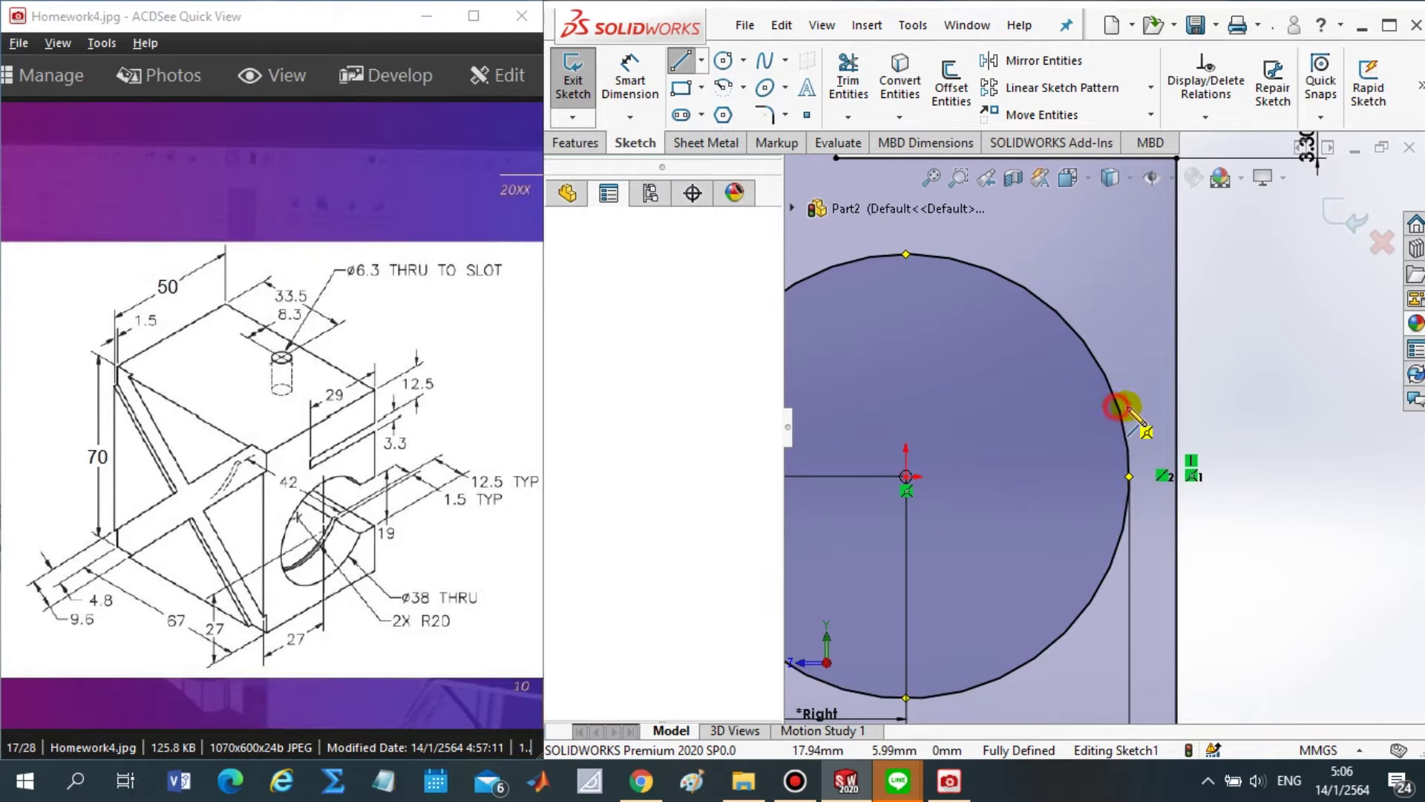
{"action": "left_click", "coordinate": [1179, 406]}
{"action": "key", "text": "Escape"}
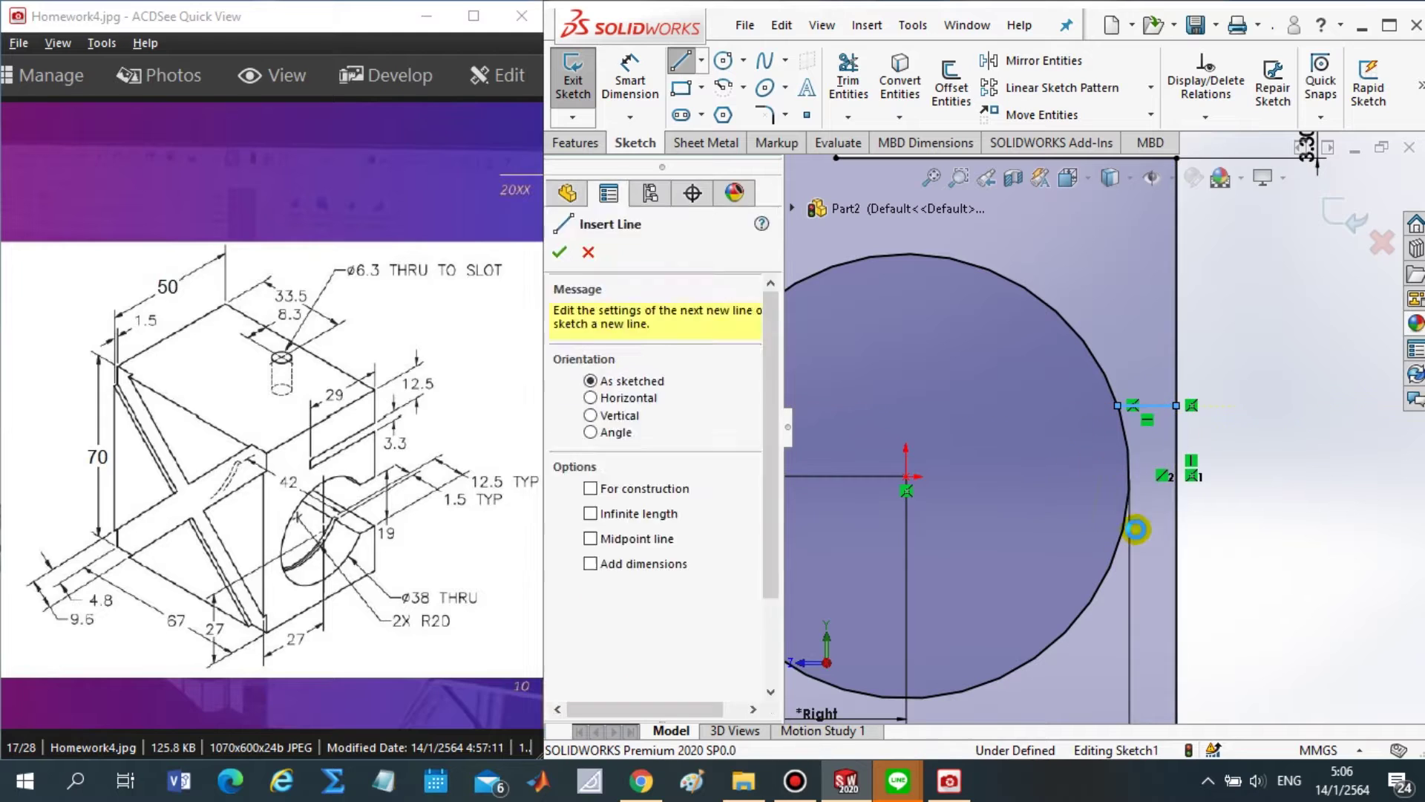
{"action": "key", "text": "Escape"}
{"action": "right_click_drag", "start_coordinate": [1289, 566], "coordinate": [1193, 563]}
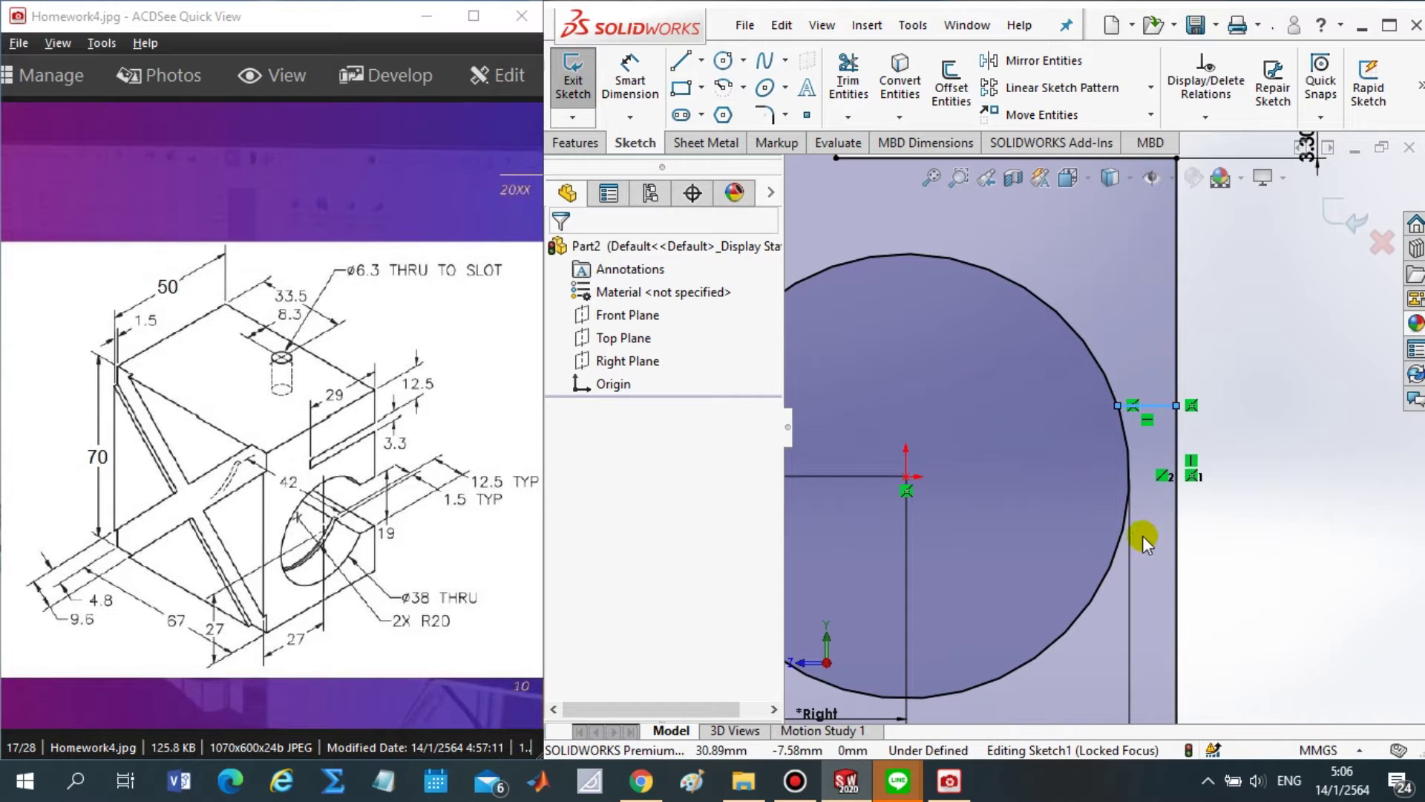
{"action": "left_click", "coordinate": [1121, 529]}
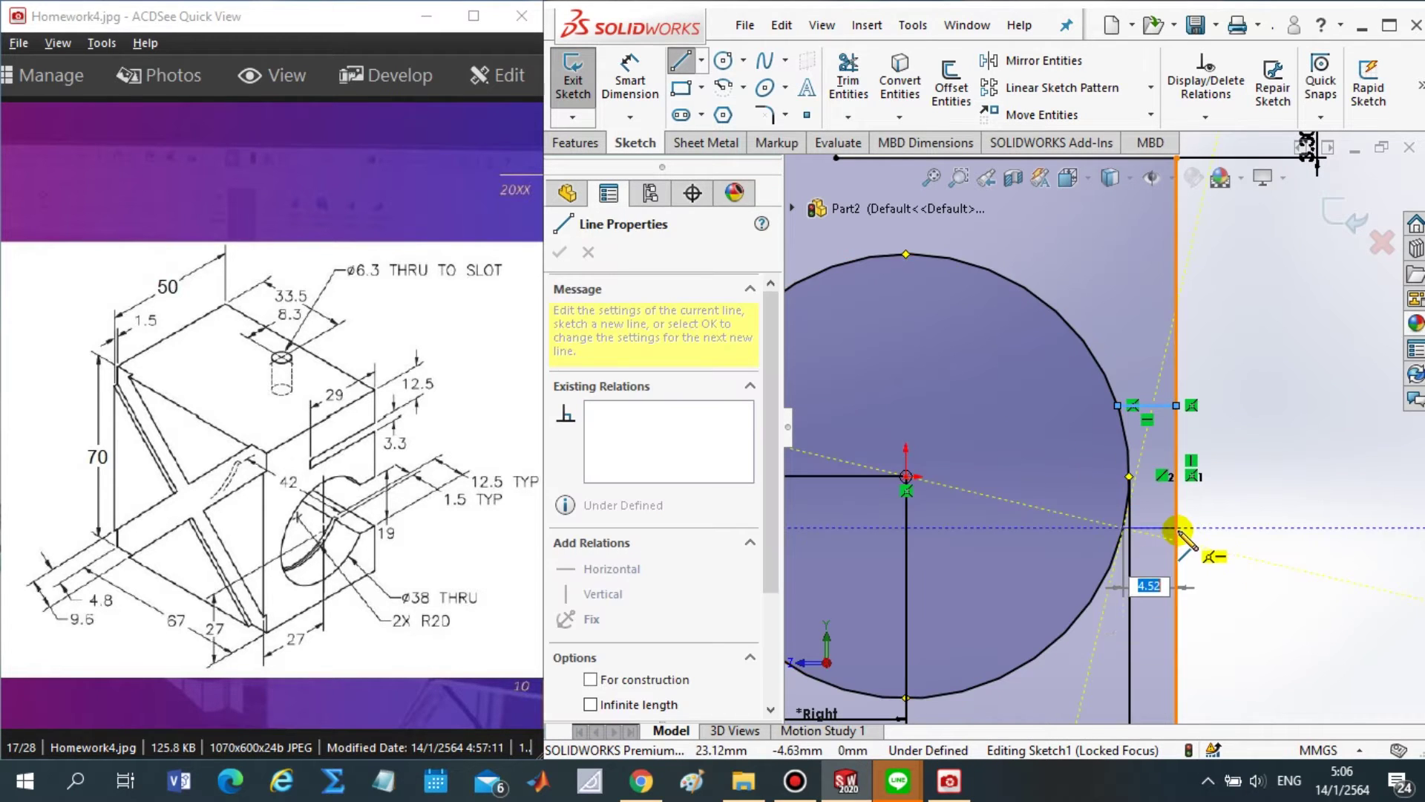
{"action": "left_click", "coordinate": [1177, 528]}
{"action": "key", "text": "Escape"}
{"action": "key", "text": "Escape"}
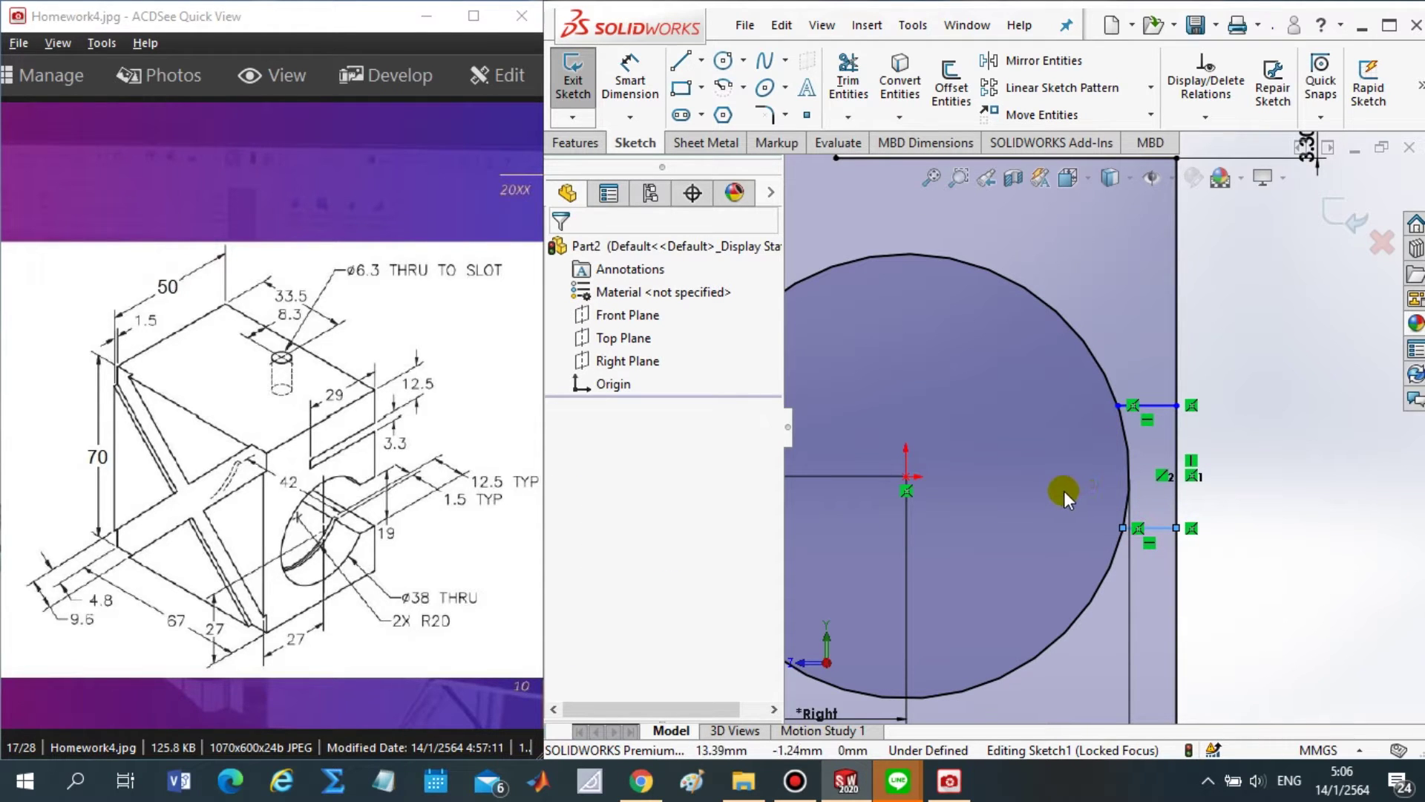
{"action": "left_click", "coordinate": [847, 74]}
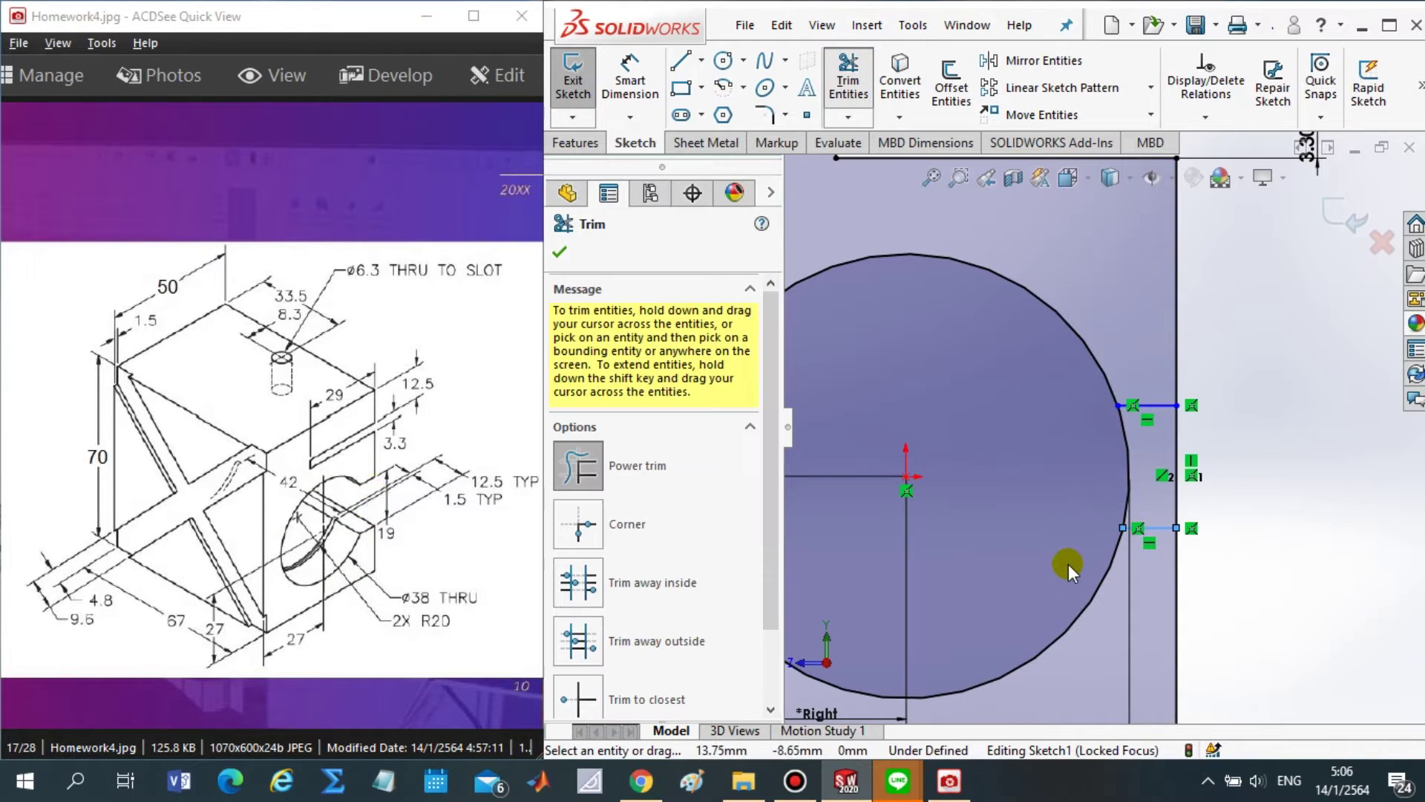
- Trim the circle's right arc and edge segment between the two lines, opening the hole rightward
{"action": "left_click_drag", "start_coordinate": [1076, 483], "coordinate": [1195, 475]}
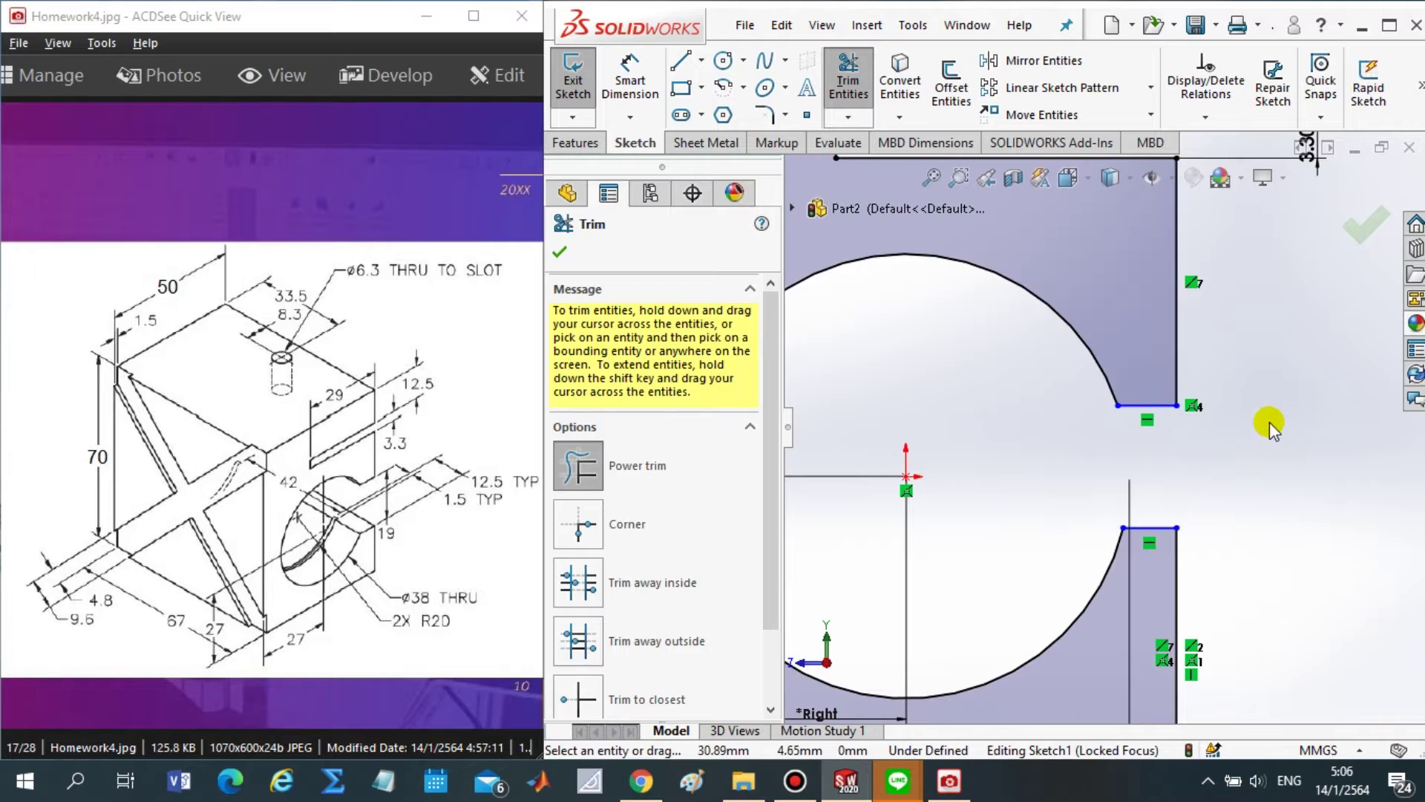
{"action": "key", "text": "Escape"}
{"action": "left_click", "coordinate": [630, 70]}
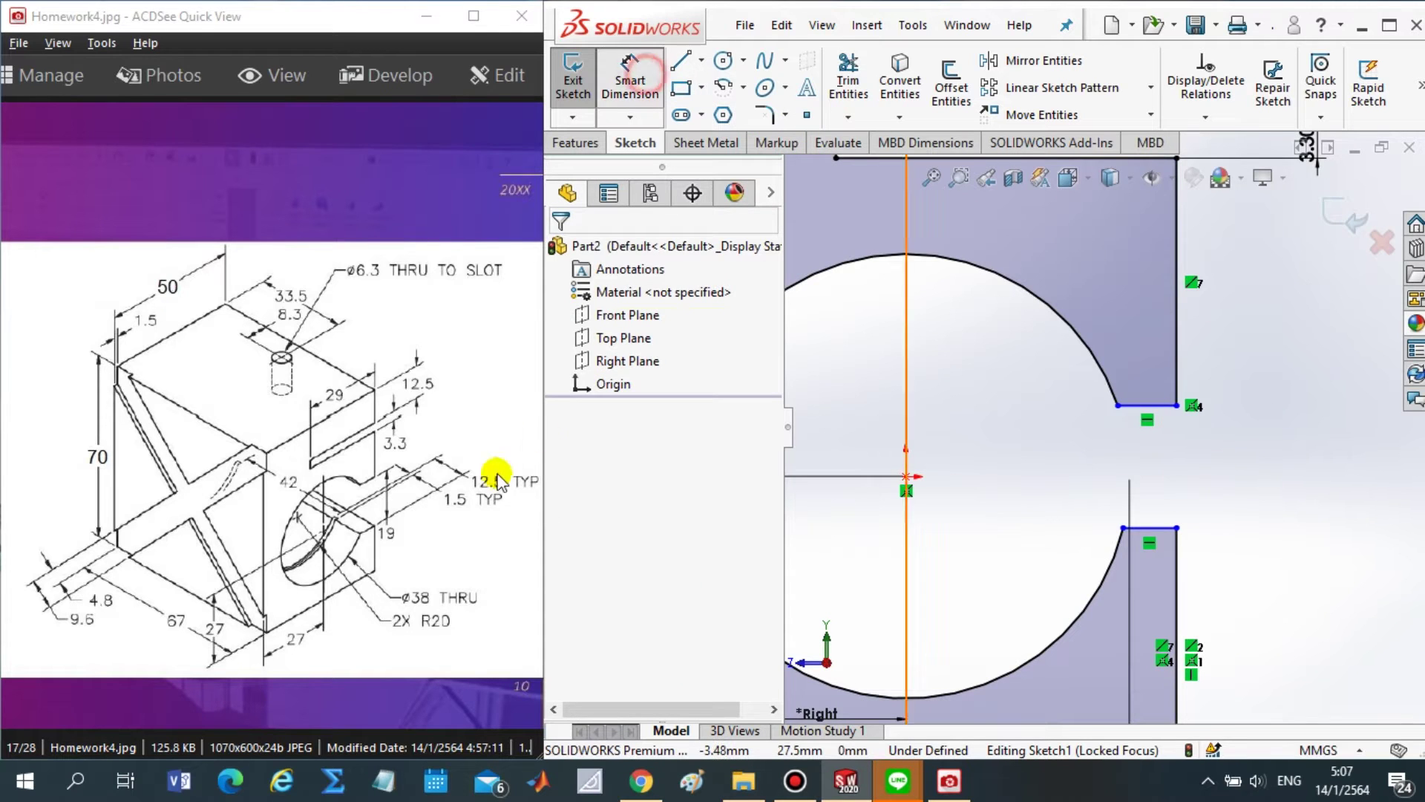
{"action": "mouse_move", "coordinate": [400, 527]}
{"action": "left_mouse_down"}
{"action": "mouse_move", "coordinate": [382, 487]}
{"action": "mouse_move", "coordinate": [404, 523]}
{"action": "left_mouse_up"}
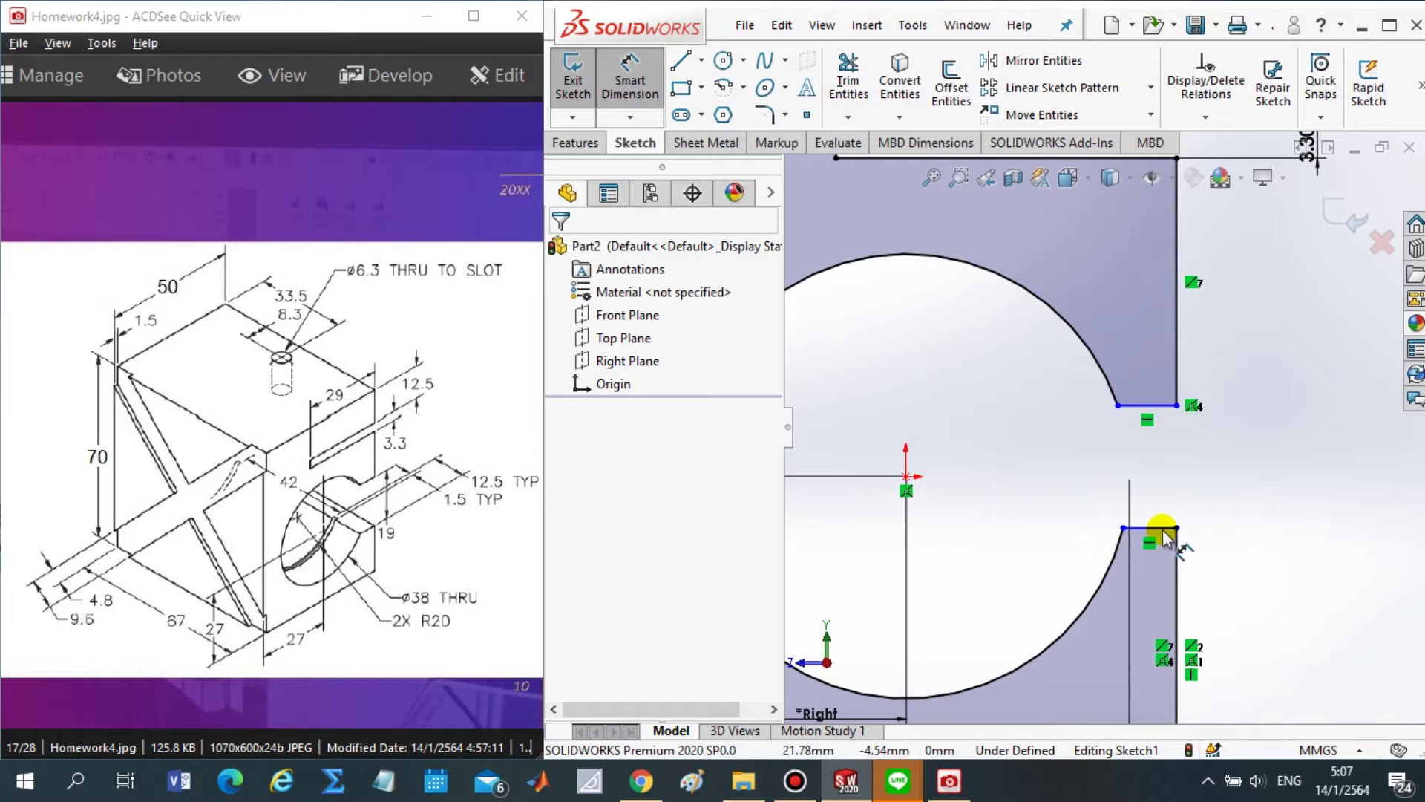
- Dimension the gap between the upper and lower slot lines as 19 mm
{"action": "left_click", "coordinate": [1167, 405]}
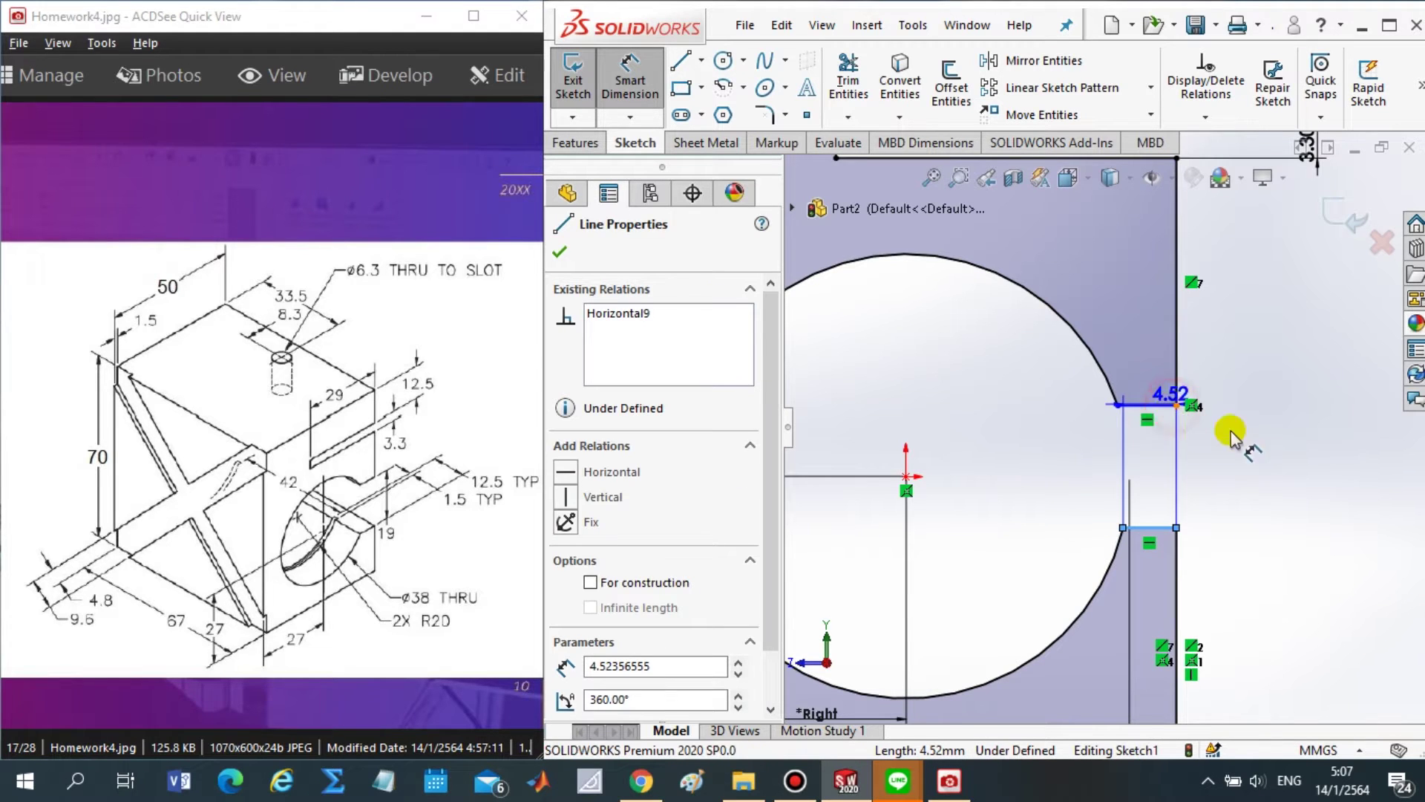
{"action": "left_click", "coordinate": [1175, 527]}
{"action": "left_click", "coordinate": [1260, 464]}
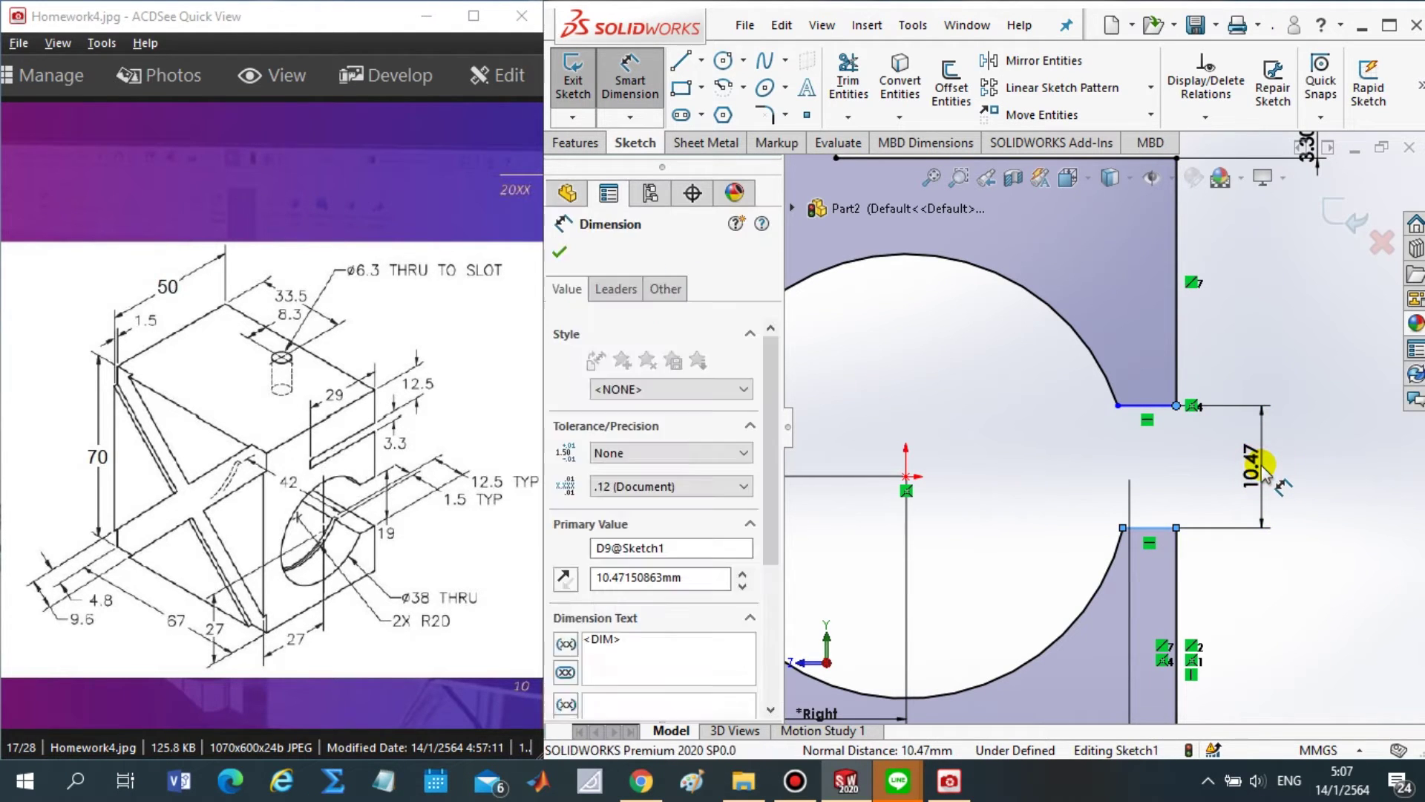
{"action": "type", "text": "19"}
{"action": "key", "text": "Return"}
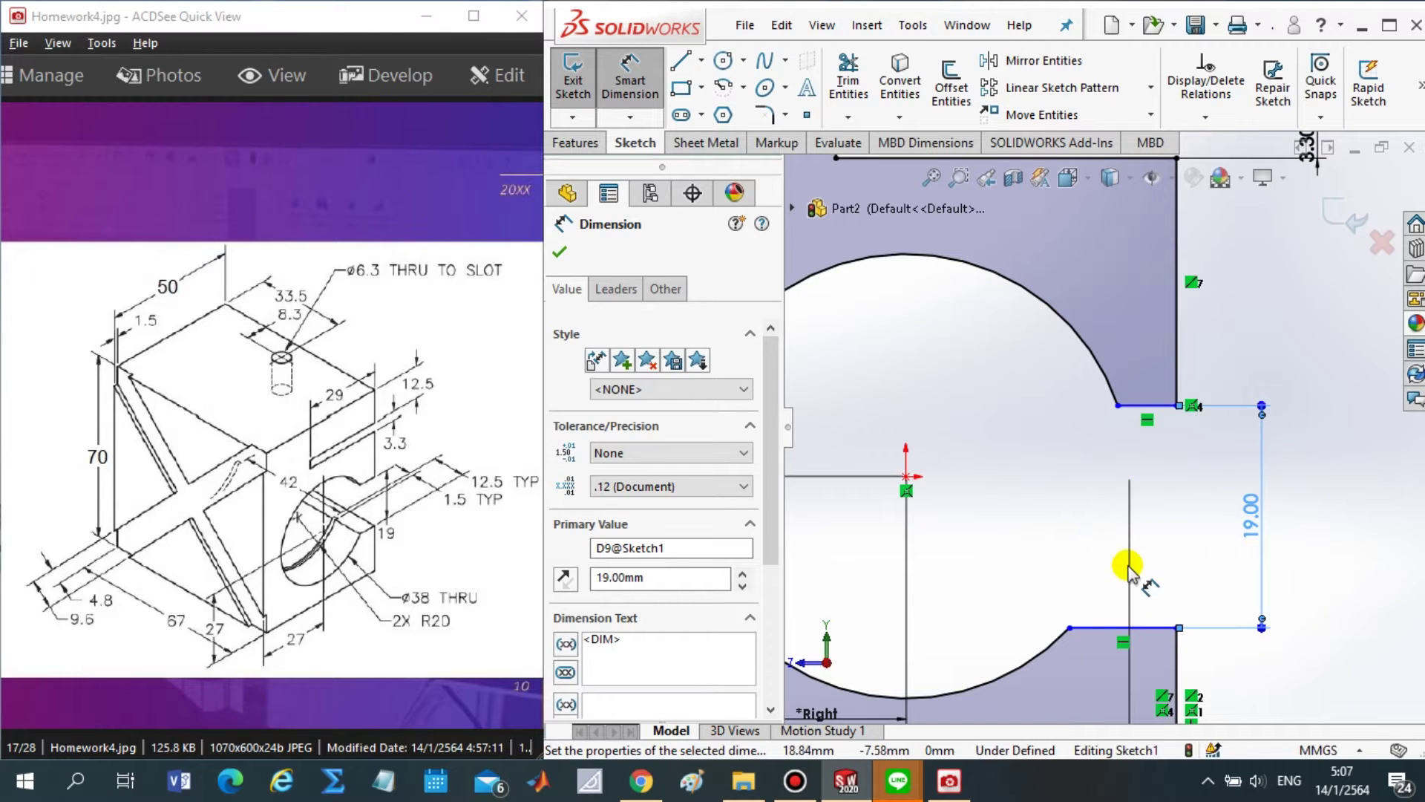
{"action": "key", "text": "Escape"}
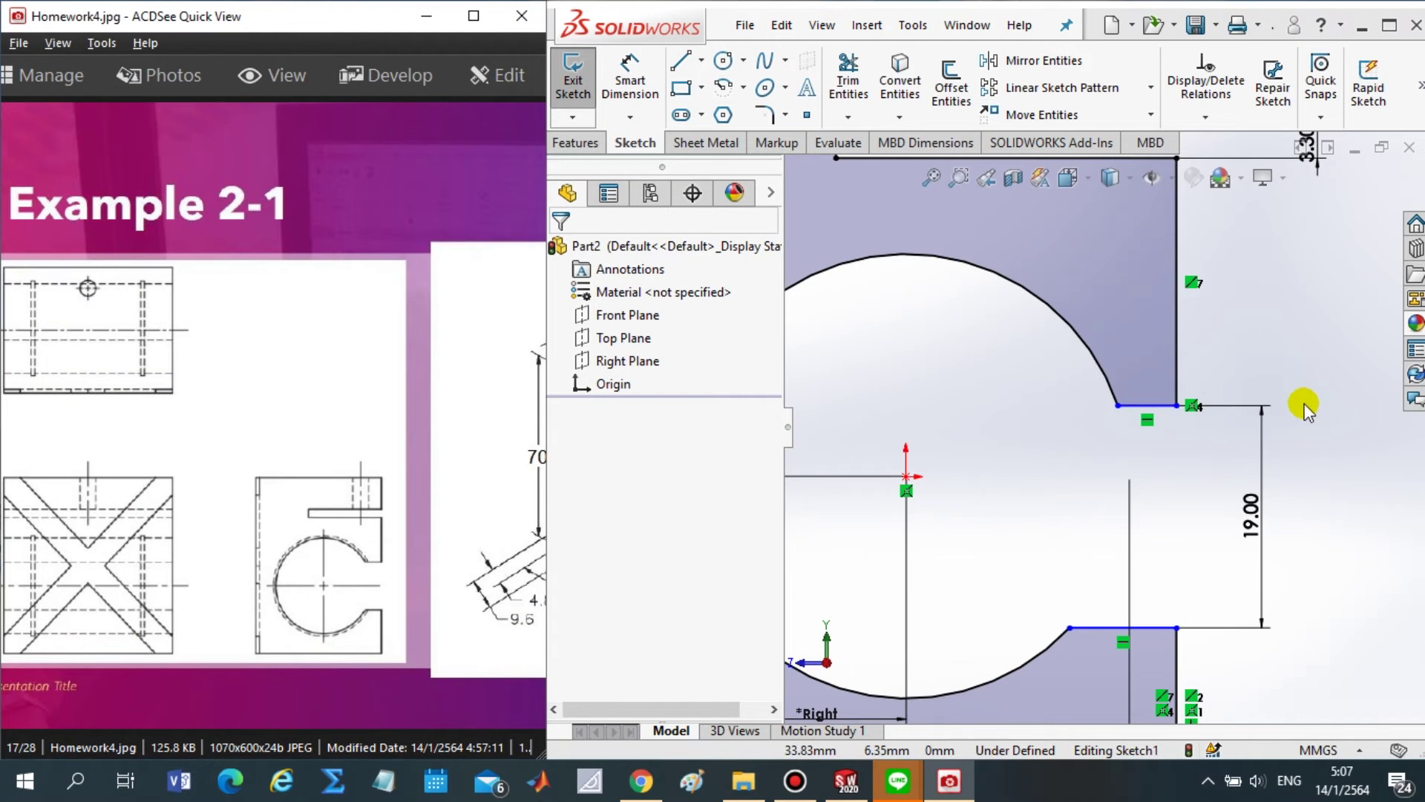
- Open the Line tool dropdown to reach the centerline option
{"action": "scroll", "coordinate": [1187, 423], "scroll_direction": "up", "scroll_amount": 5}
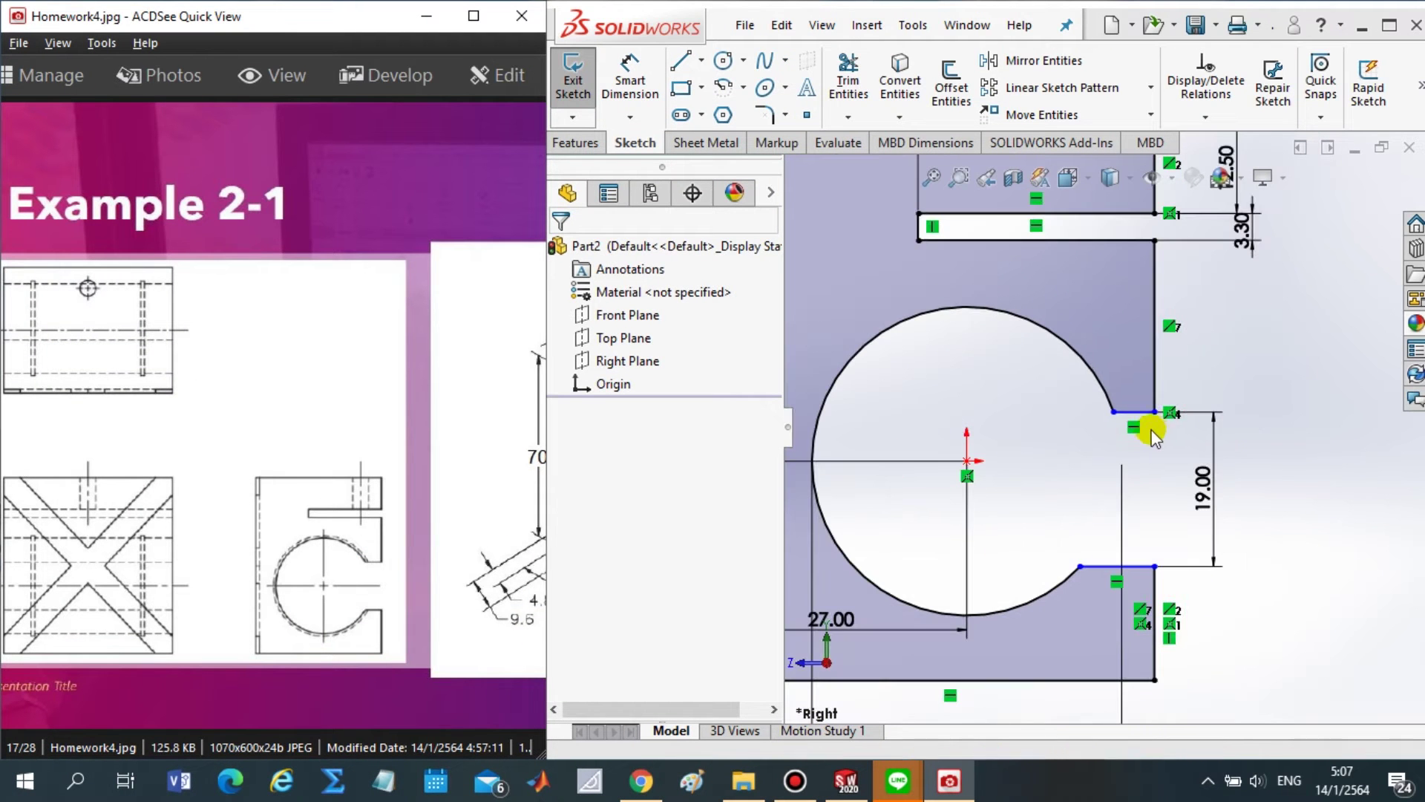
{"action": "scroll", "coordinate": [1066, 445], "scroll_direction": "down", "scroll_amount": 2}
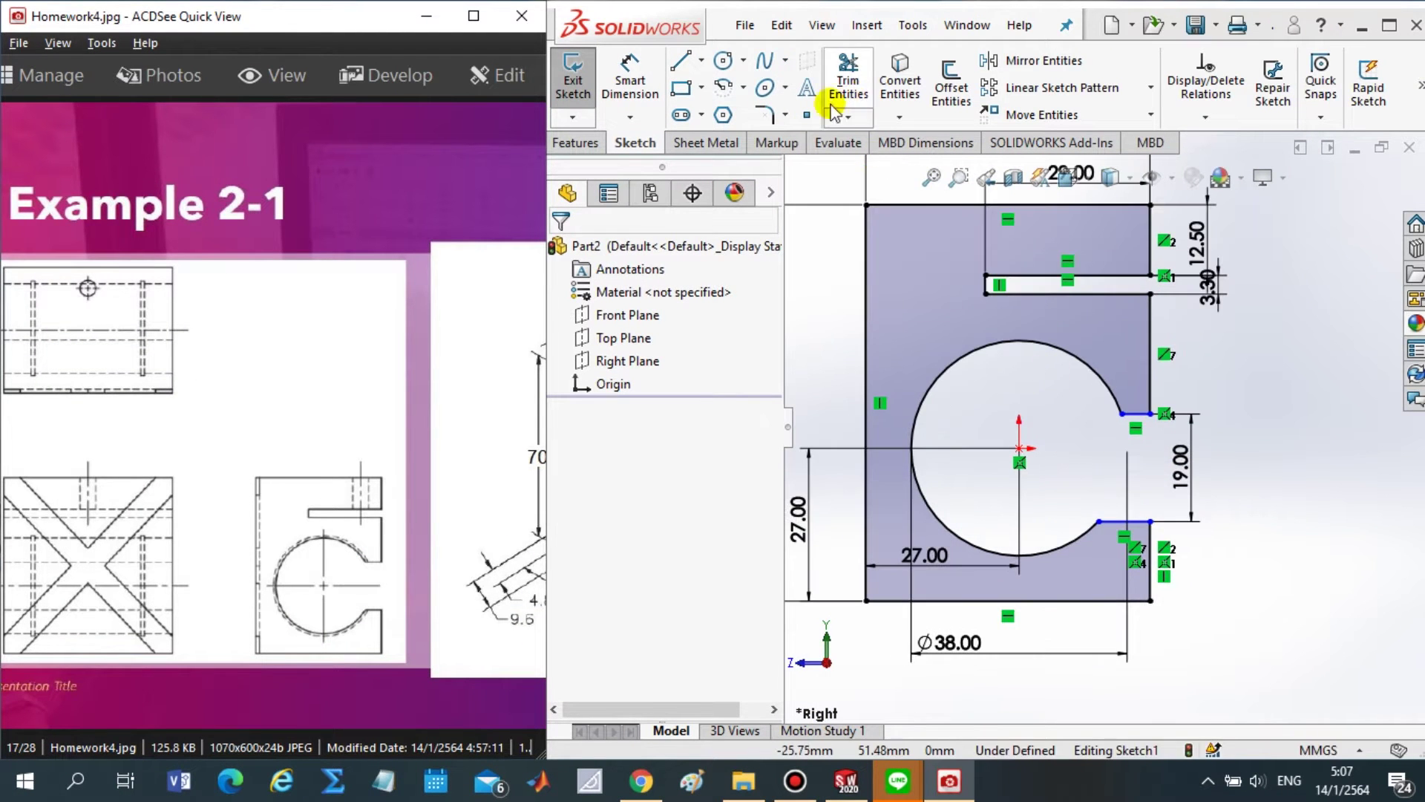
{"action": "left_click", "coordinate": [701, 60]}
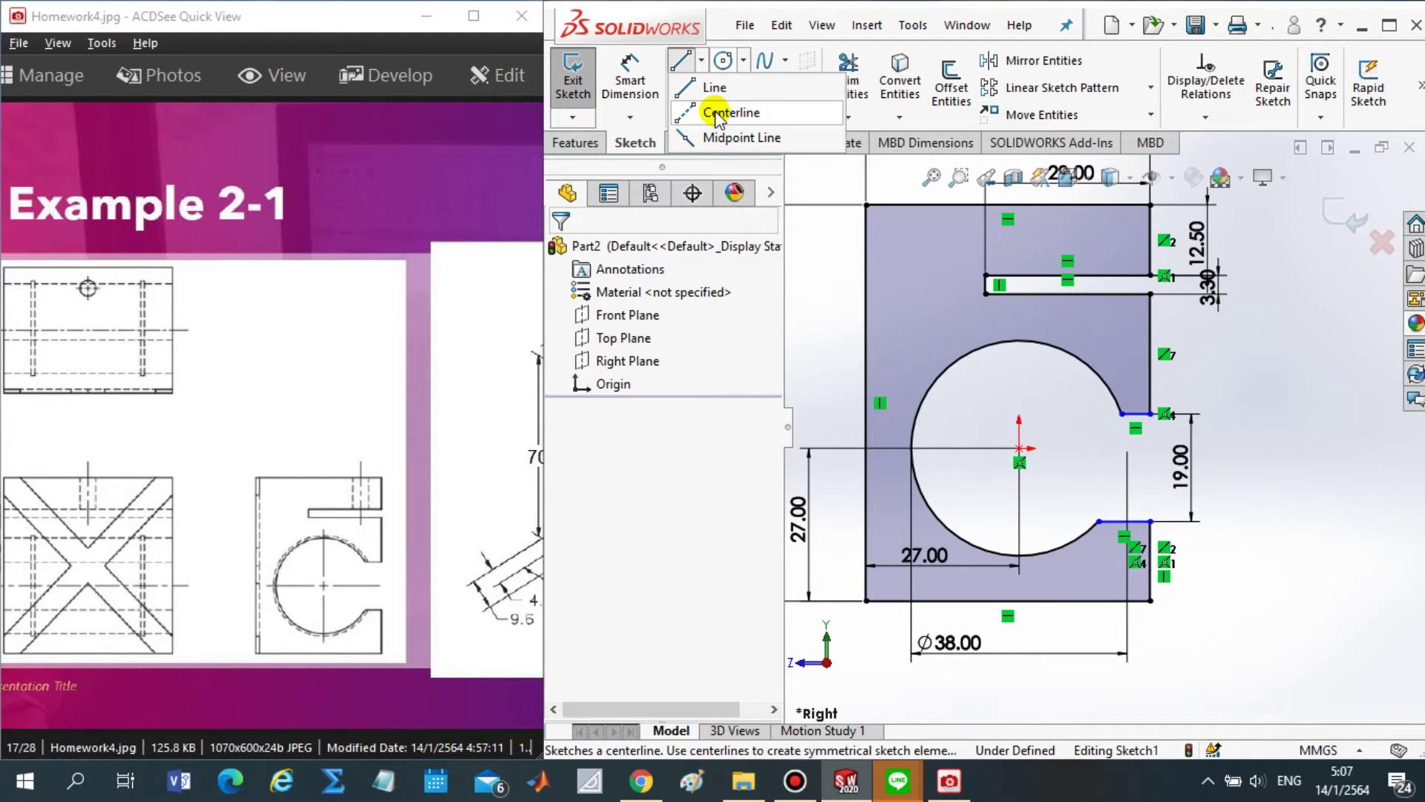
- Draw a horizontal centerline from the circle's centre out past the right-edge opening
{"action": "left_click", "coordinate": [728, 112]}
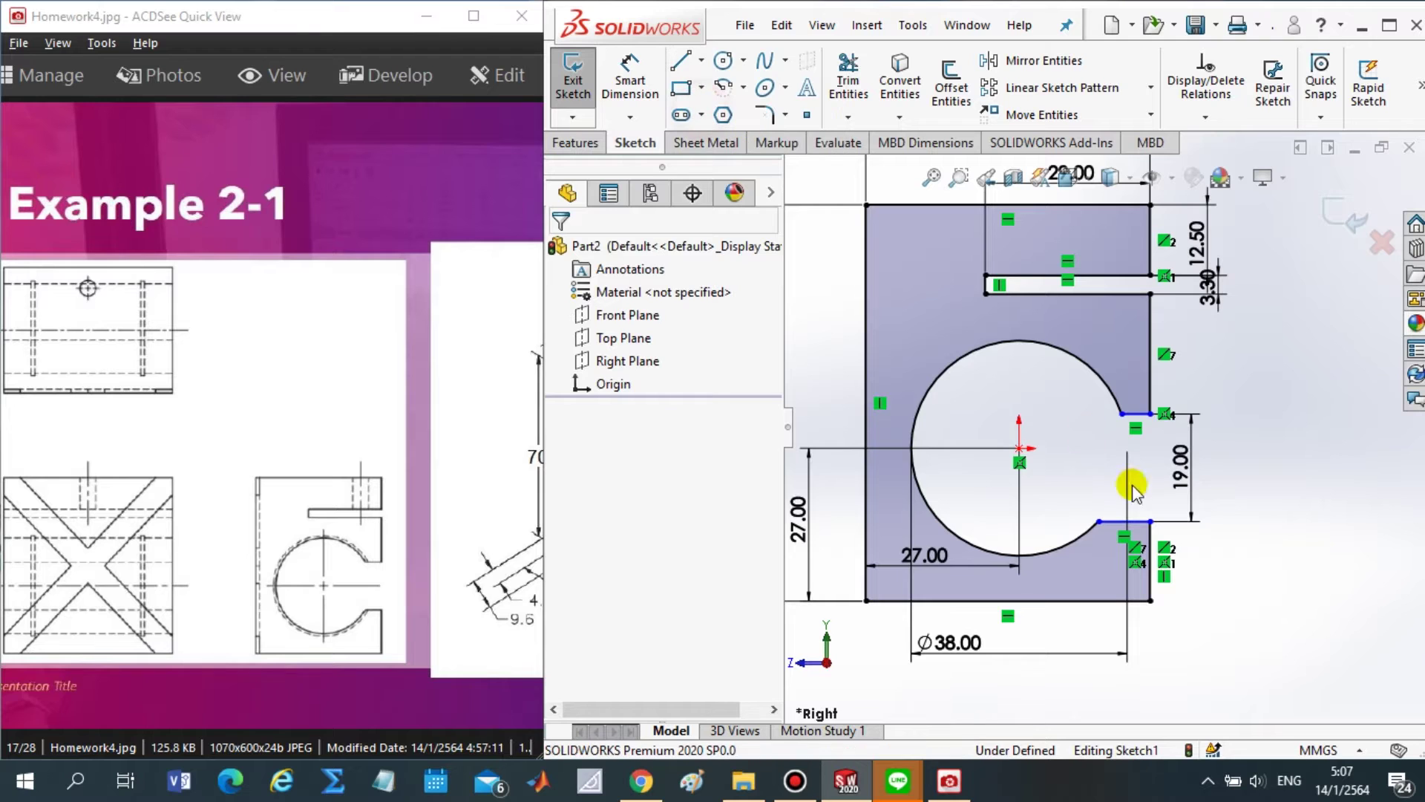
{"action": "left_click", "coordinate": [1020, 449]}
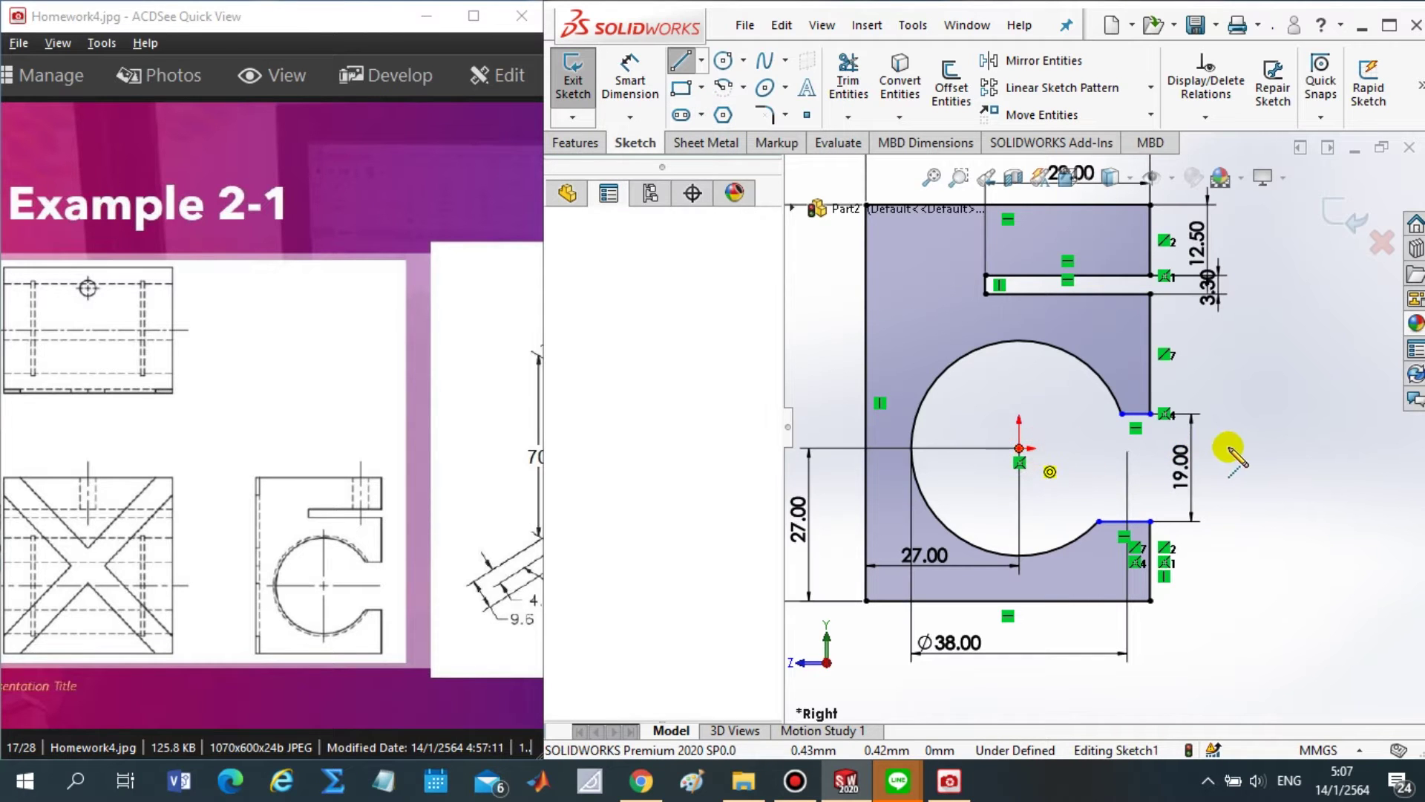
{"action": "left_click", "coordinate": [1232, 448]}
{"action": "scroll", "coordinate": [1224, 453], "scroll_direction": "up", "scroll_amount": 1}
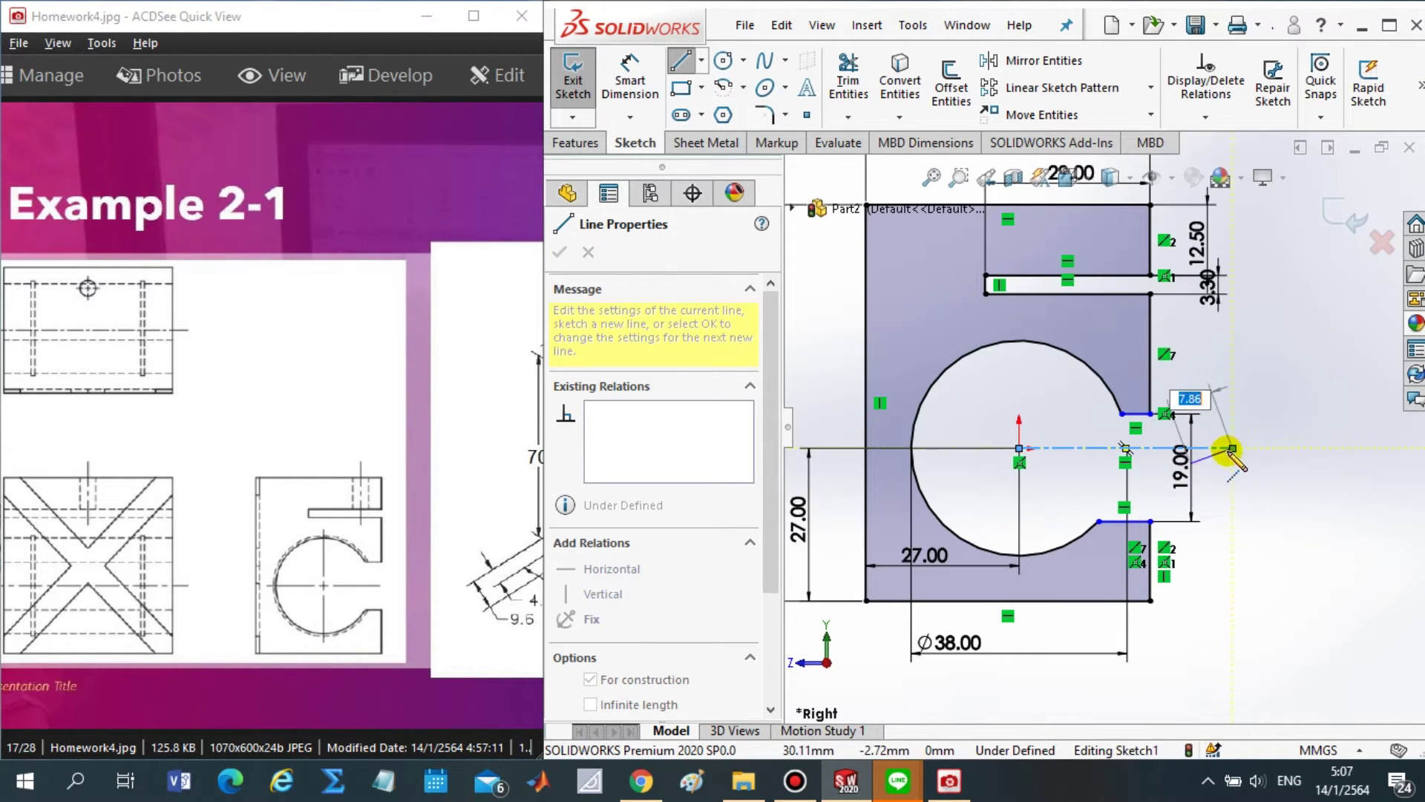
{"action": "key", "text": "Escape"}
{"action": "scroll", "coordinate": [1124, 429], "scroll_direction": "up", "scroll_amount": 2}
{"action": "scroll", "coordinate": [1124, 429], "scroll_direction": "down", "scroll_amount": 3}
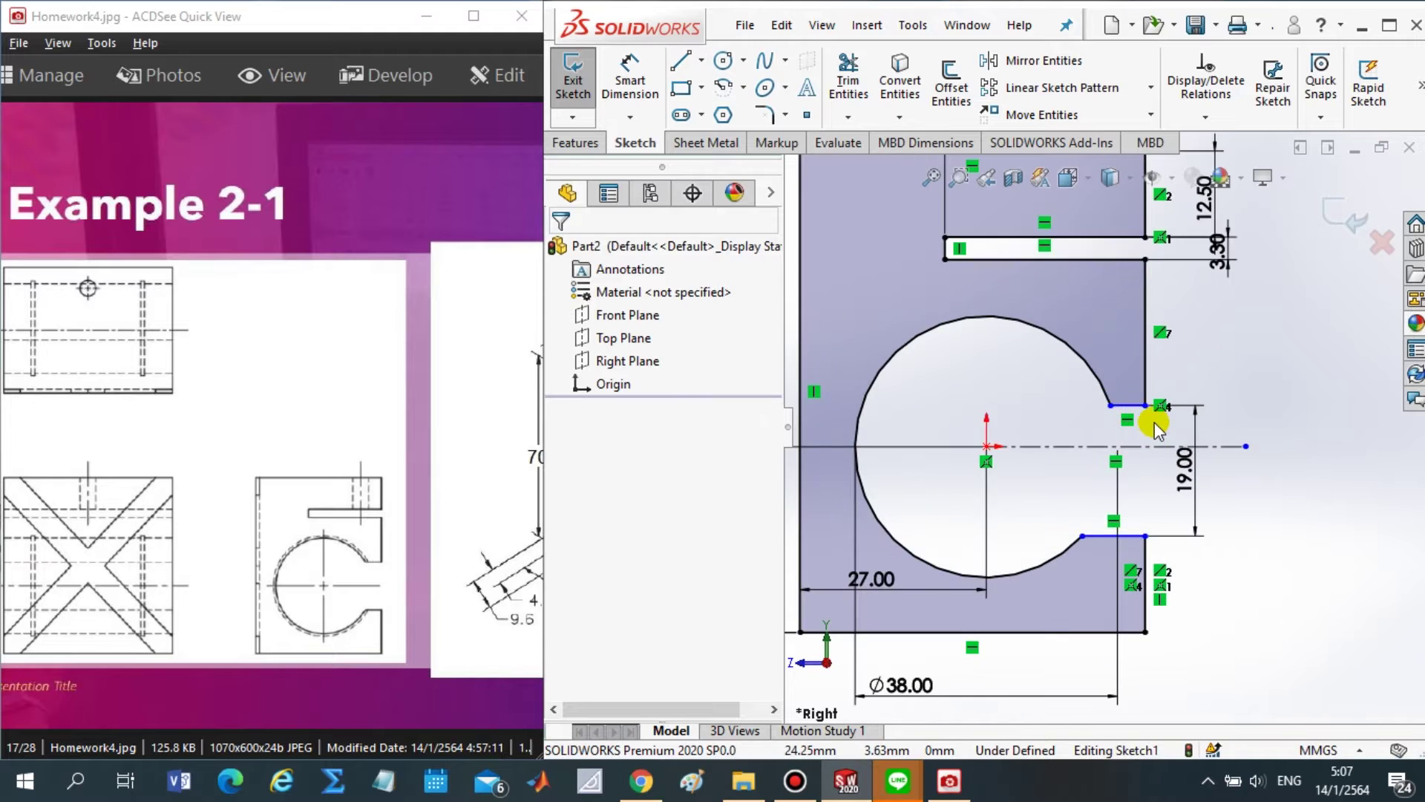
{"action": "scroll", "coordinate": [1155, 422], "scroll_direction": "down", "scroll_amount": 1}
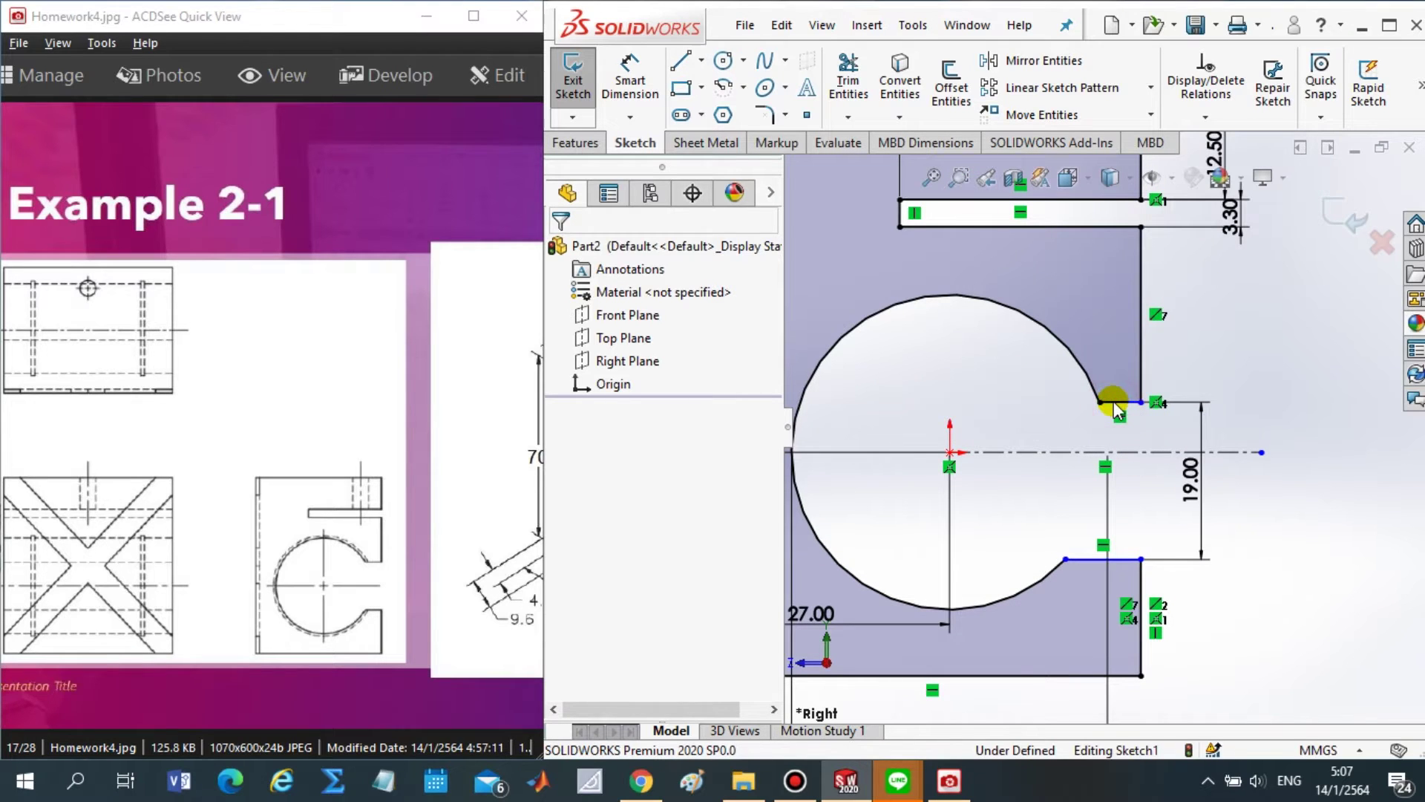
{"action": "left_click", "coordinate": [1113, 402]}
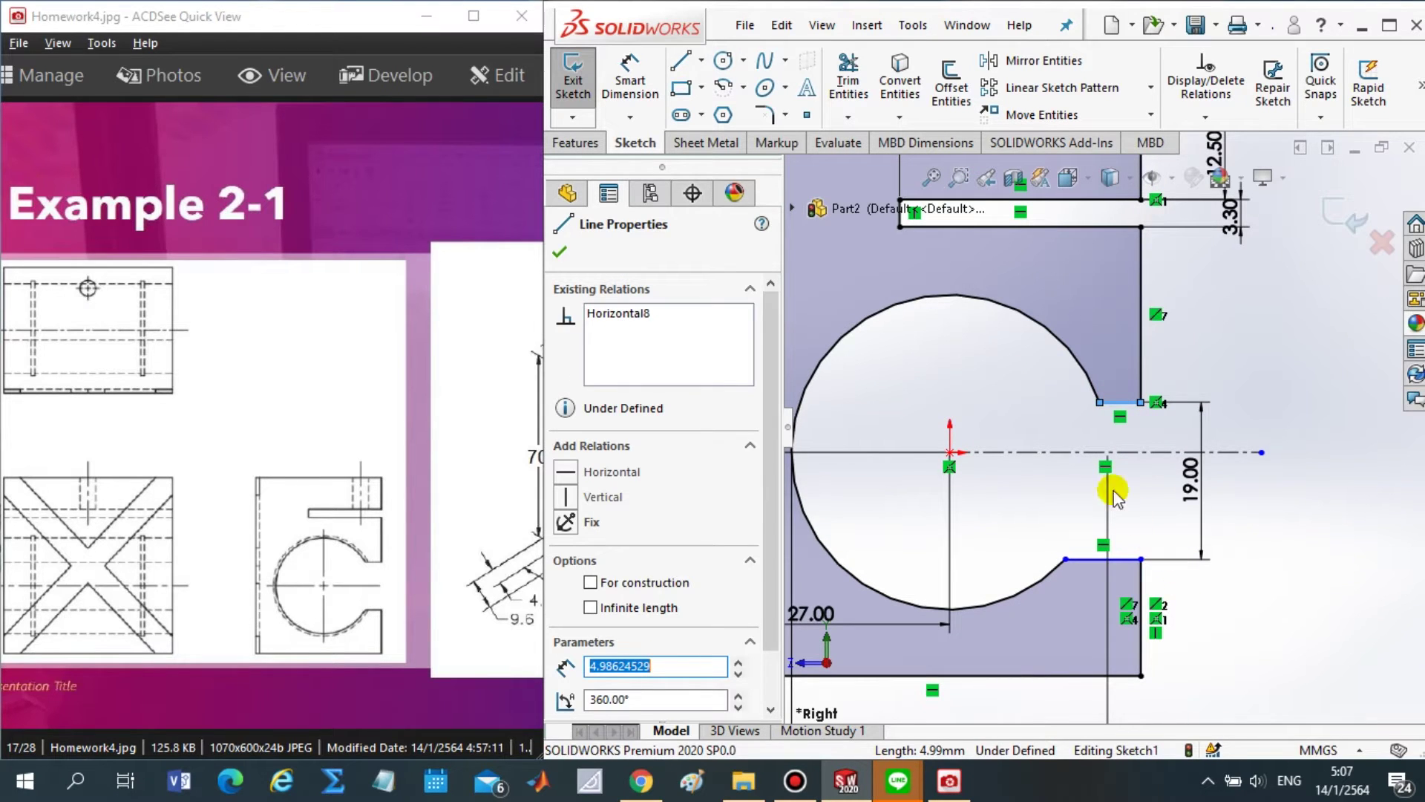
- Make the upper and lower slot lines symmetric about the centerline, fully defining Sketch1
{"action": "left_click", "coordinate": [1050, 453], "text": "ctrl"}
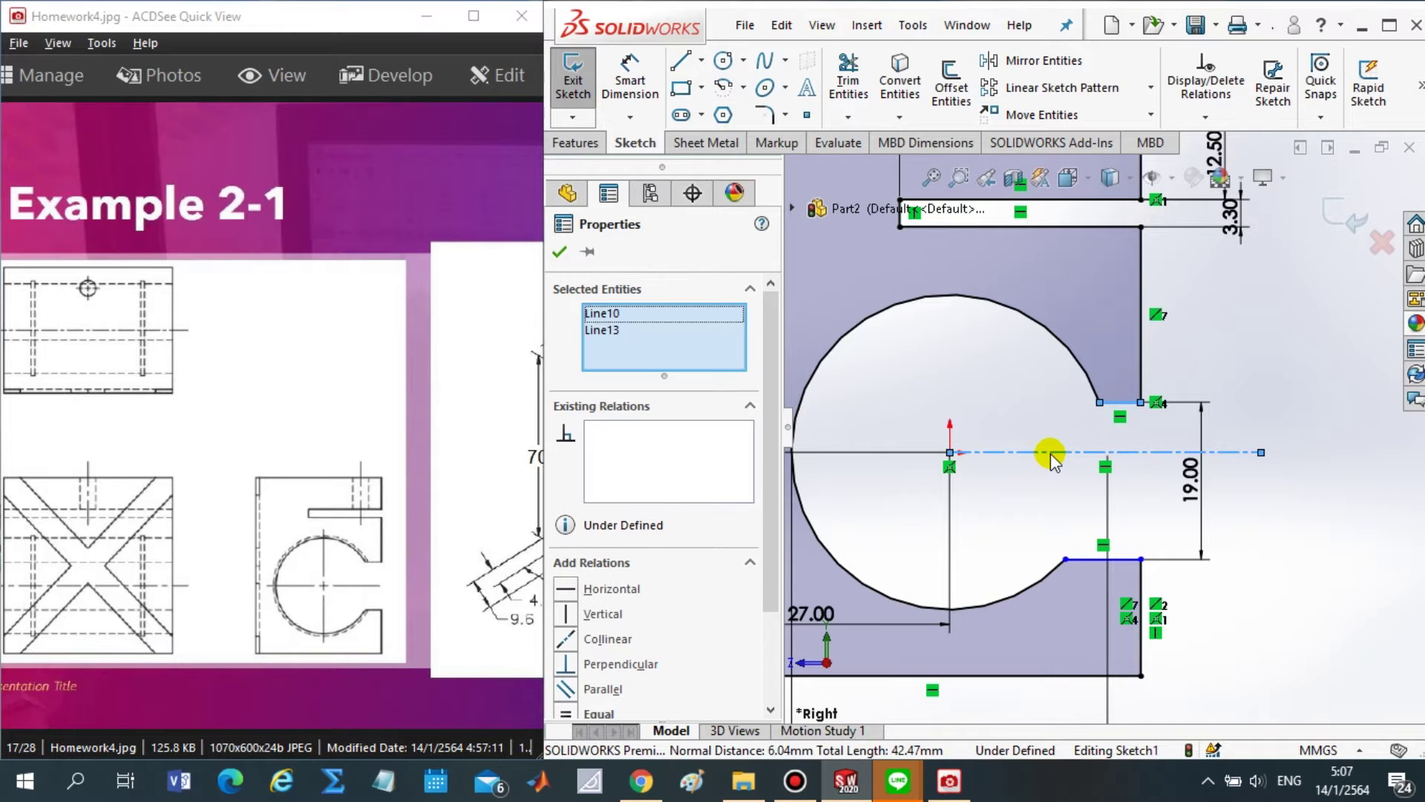
{"action": "left_click", "coordinate": [1127, 560]}
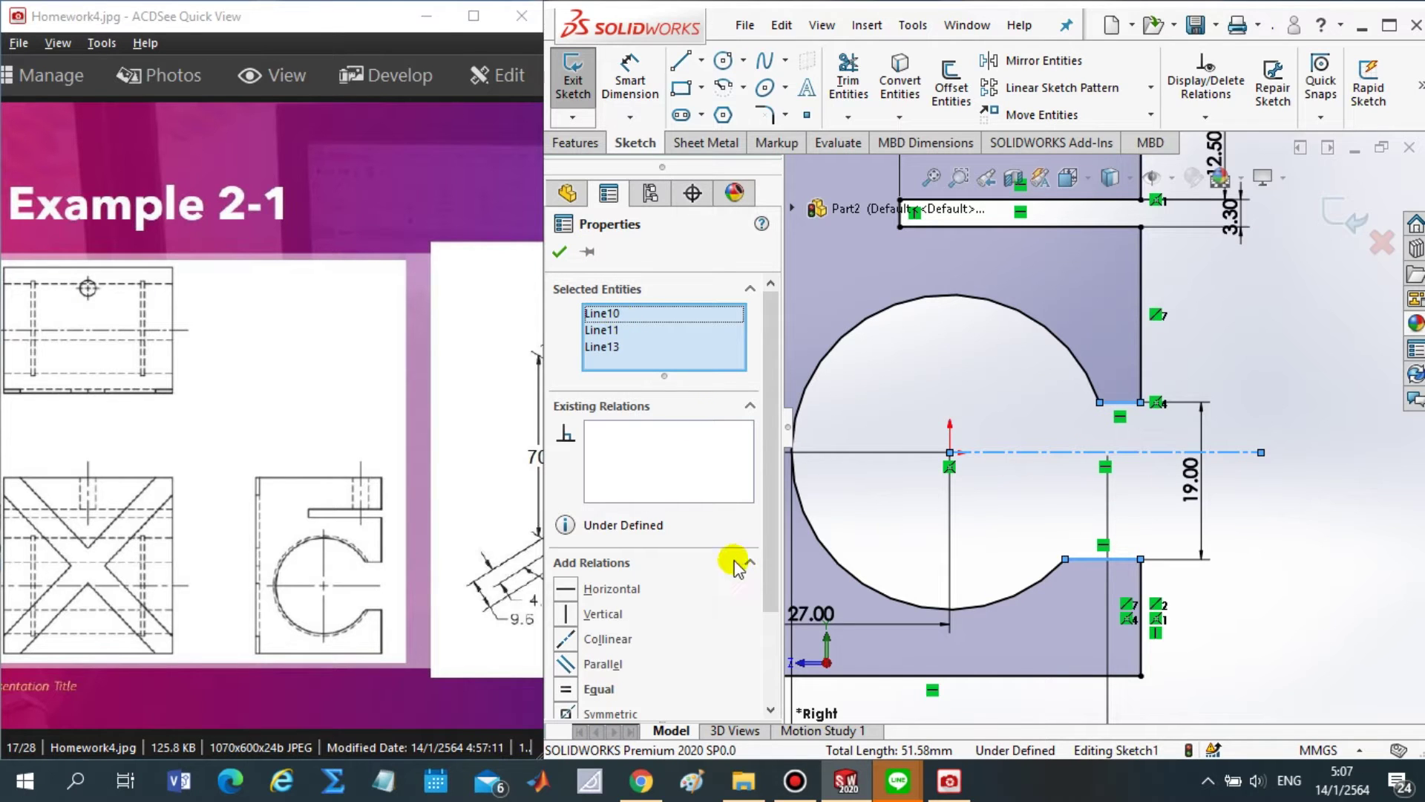
{"action": "left_click_drag", "start_coordinate": [771, 549], "coordinate": [770, 672]}
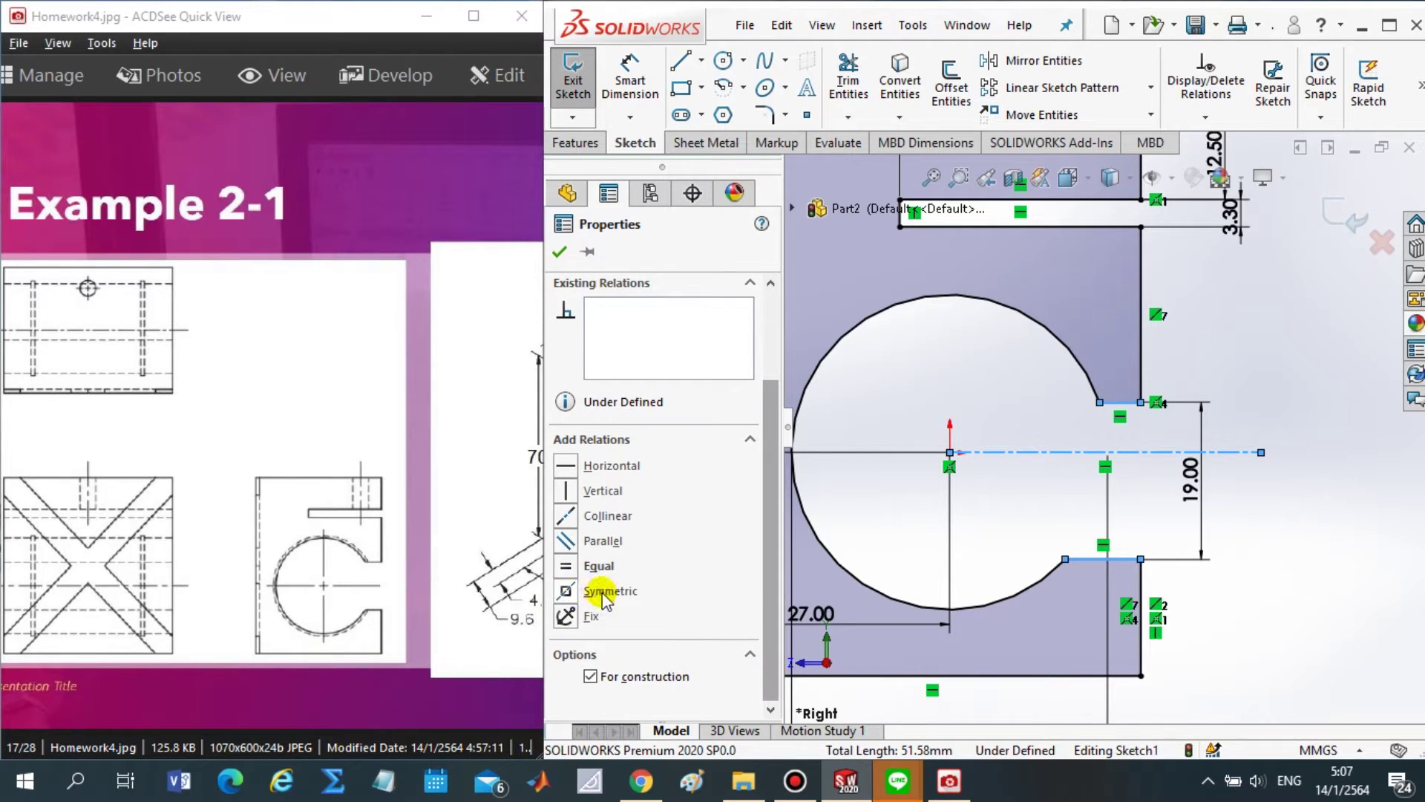
{"action": "left_click", "coordinate": [562, 593]}
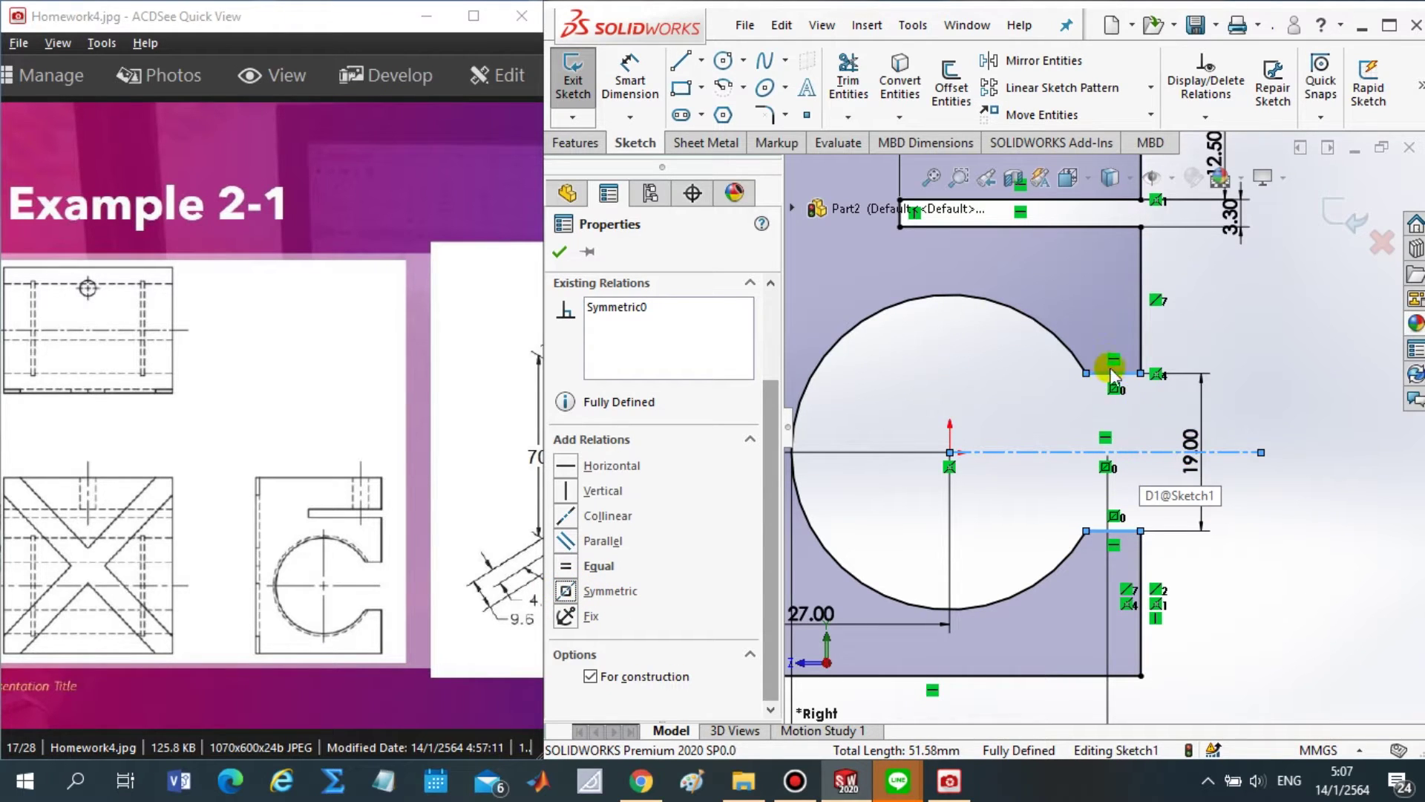
{"action": "left_click", "coordinate": [559, 254]}
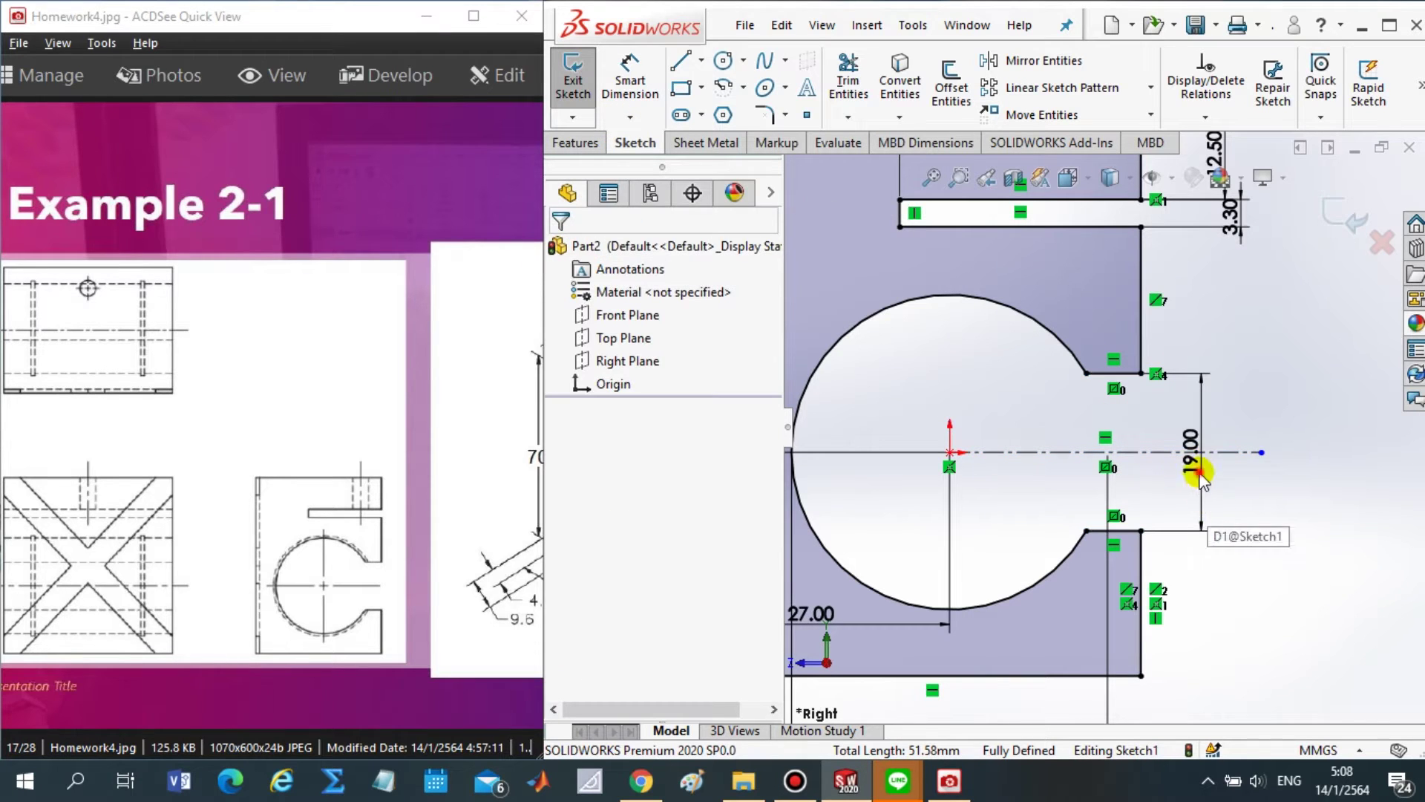
{"action": "left_click", "coordinate": [1328, 449]}
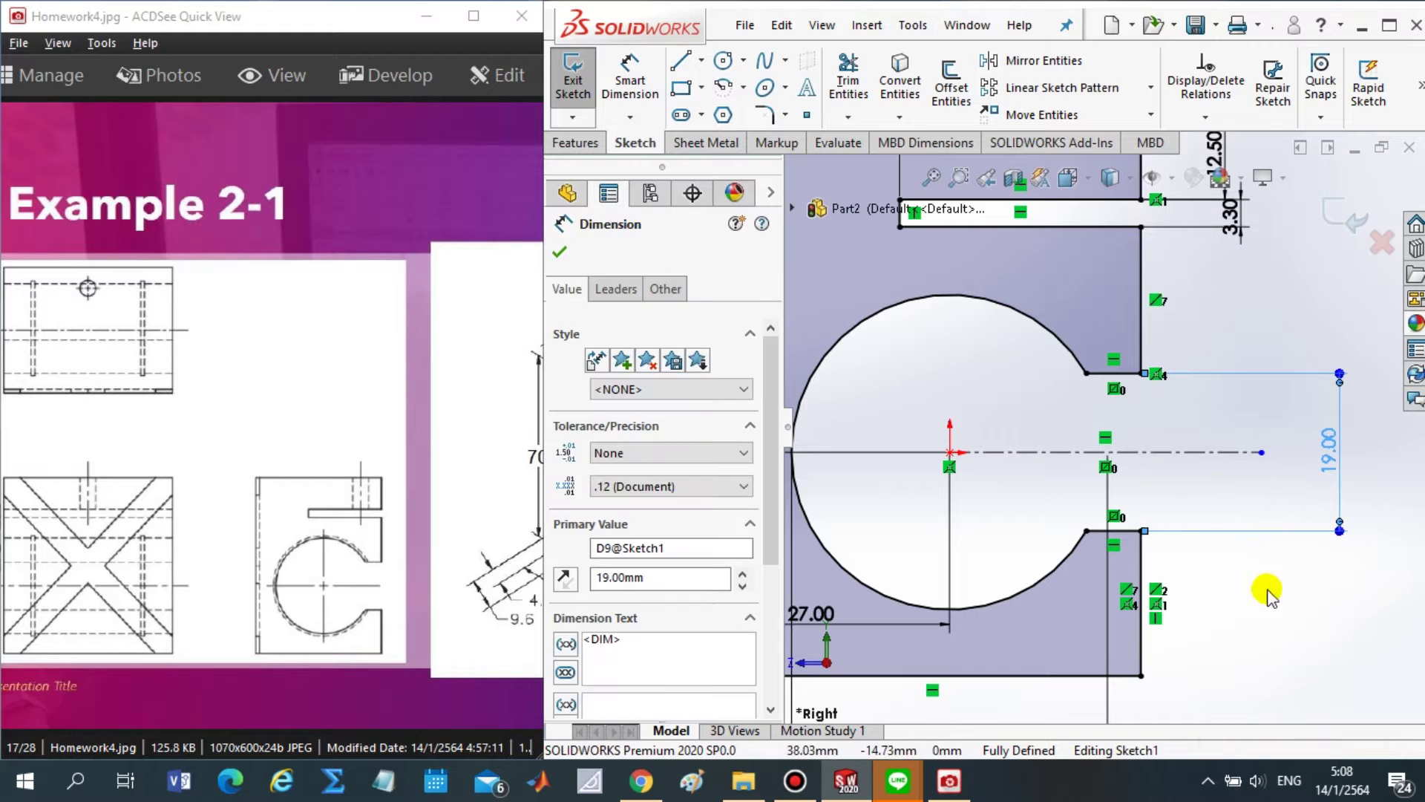
{"action": "left_click", "coordinate": [1262, 594]}
{"action": "key", "text": "f"}
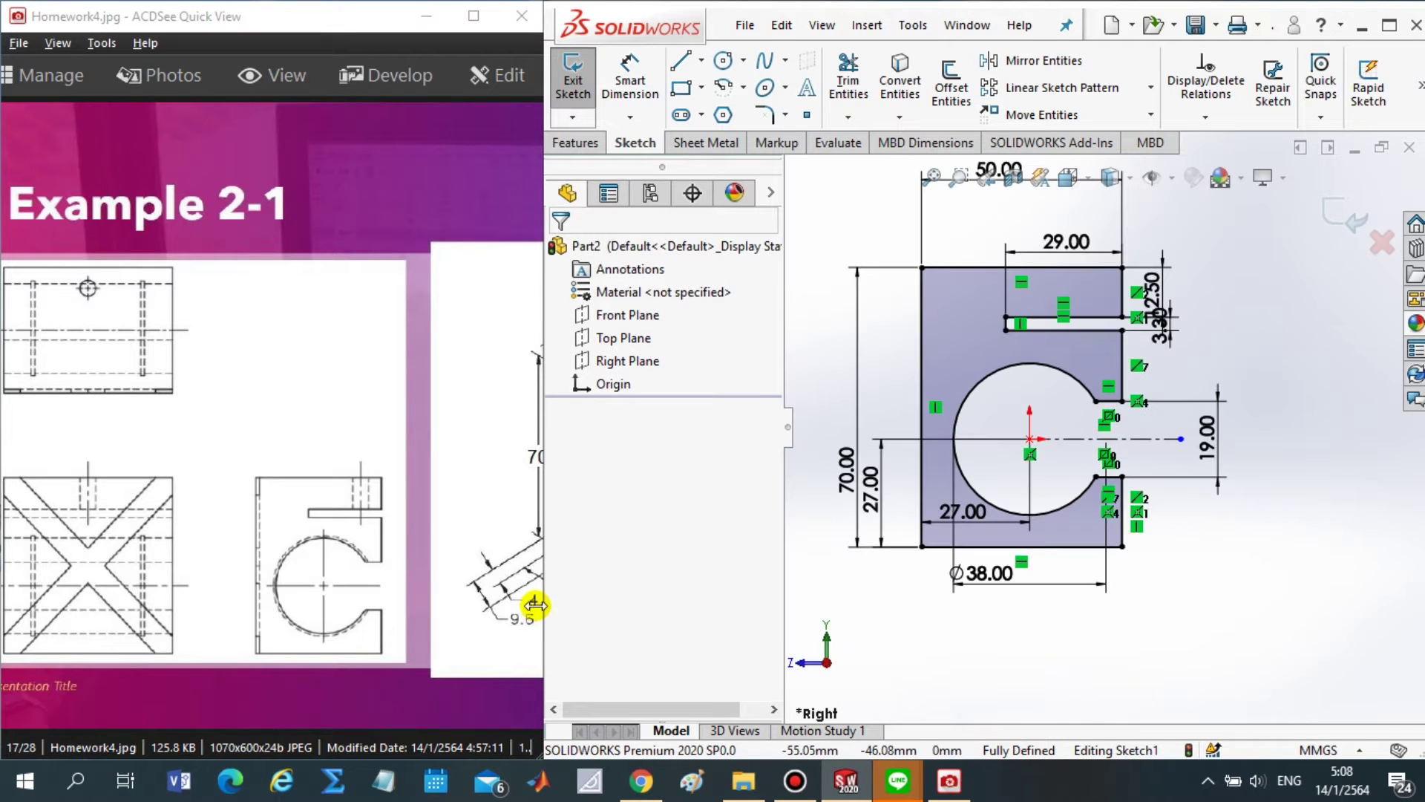
{"action": "left_click_drag", "start_coordinate": [446, 663], "coordinate": [57, 564]}
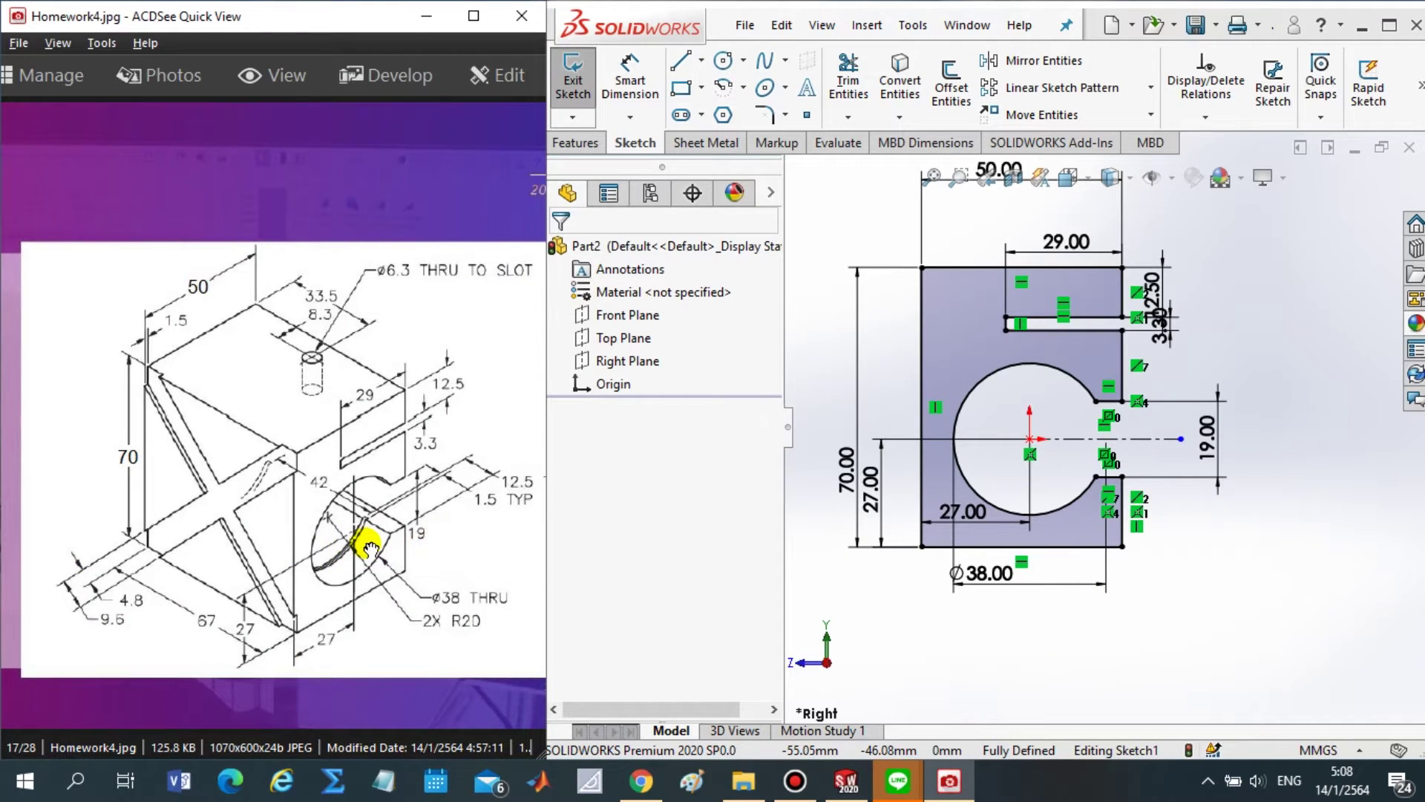
{"action": "left_click_drag", "start_coordinate": [366, 547], "coordinate": [349, 542]}
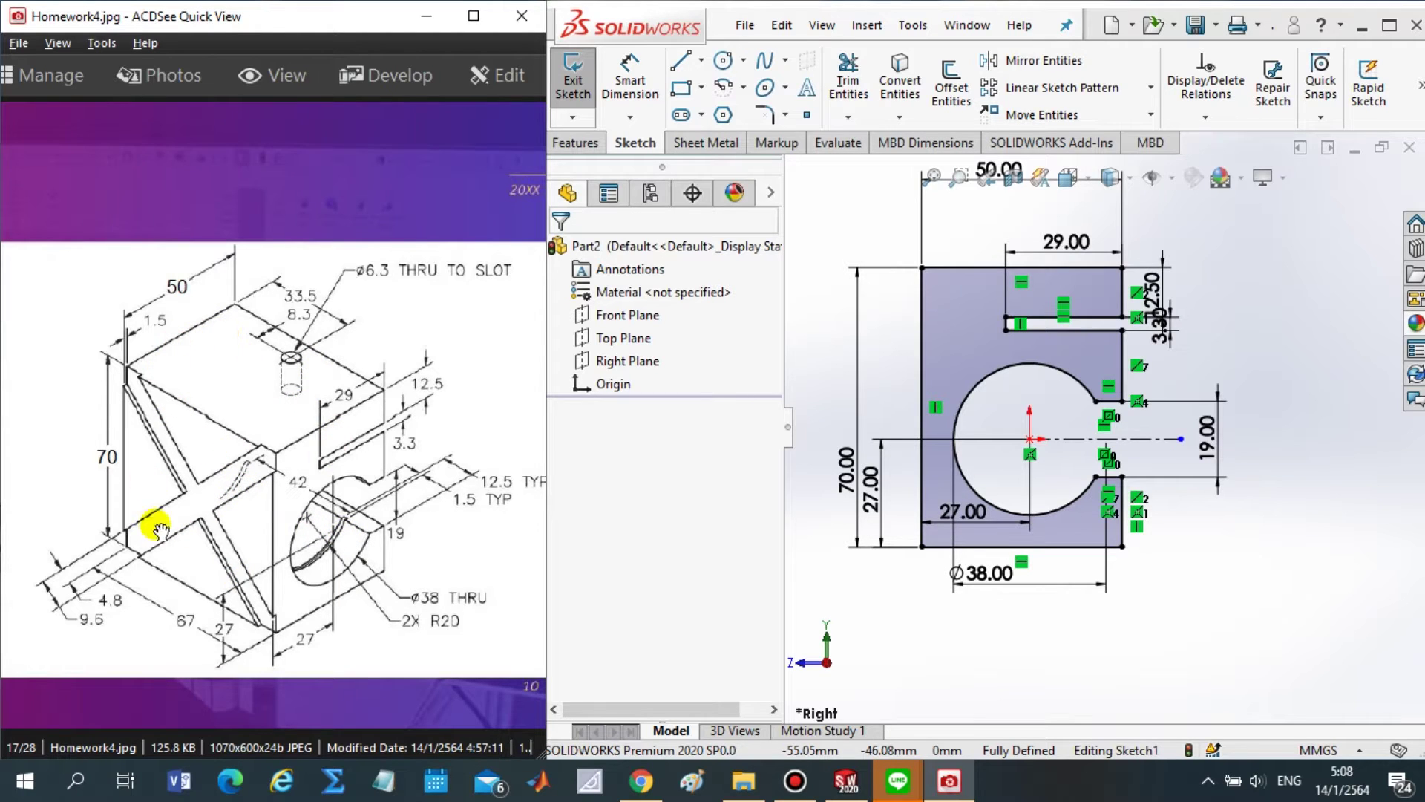
{"action": "left_click", "coordinate": [1200, 622]}
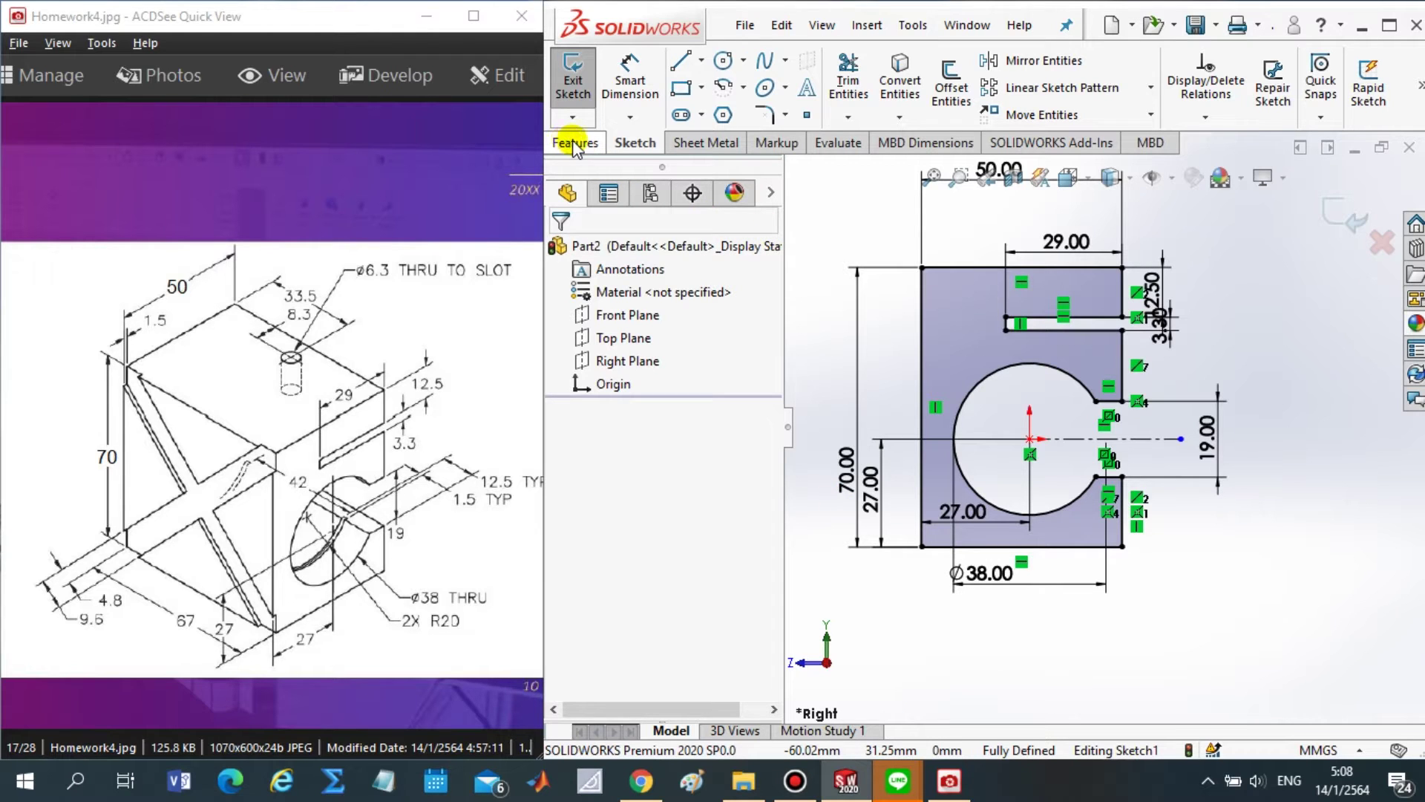
{"action": "left_click_drag", "start_coordinate": [653, 121], "coordinate": [623, 152]}
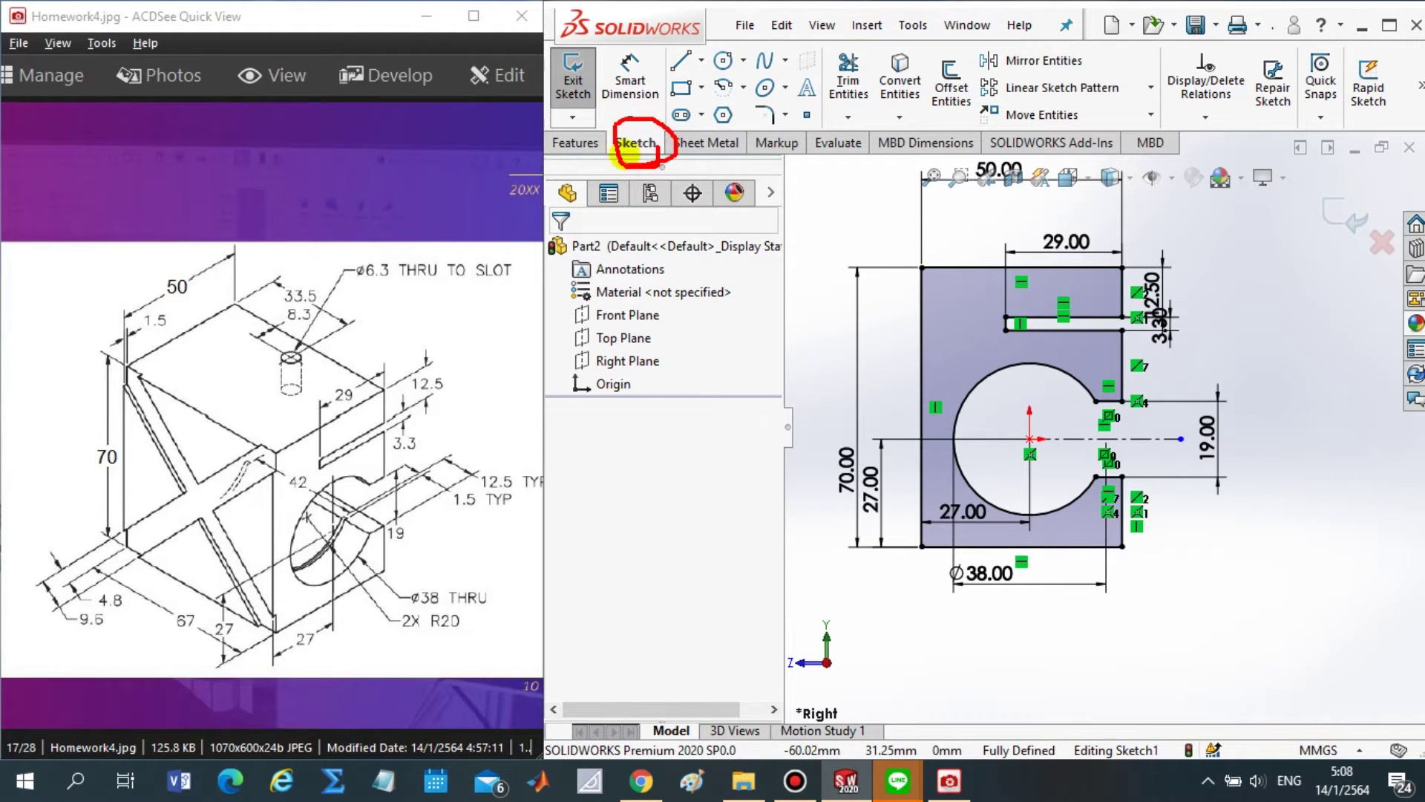
{"action": "mouse_move", "coordinate": [653, 45]}
{"action": "left_mouse_down"}
{"action": "mouse_move", "coordinate": [631, 130]}
{"action": "mouse_move", "coordinate": [668, 126]}
{"action": "left_mouse_up"}
{"action": "key", "text": "Escape"}
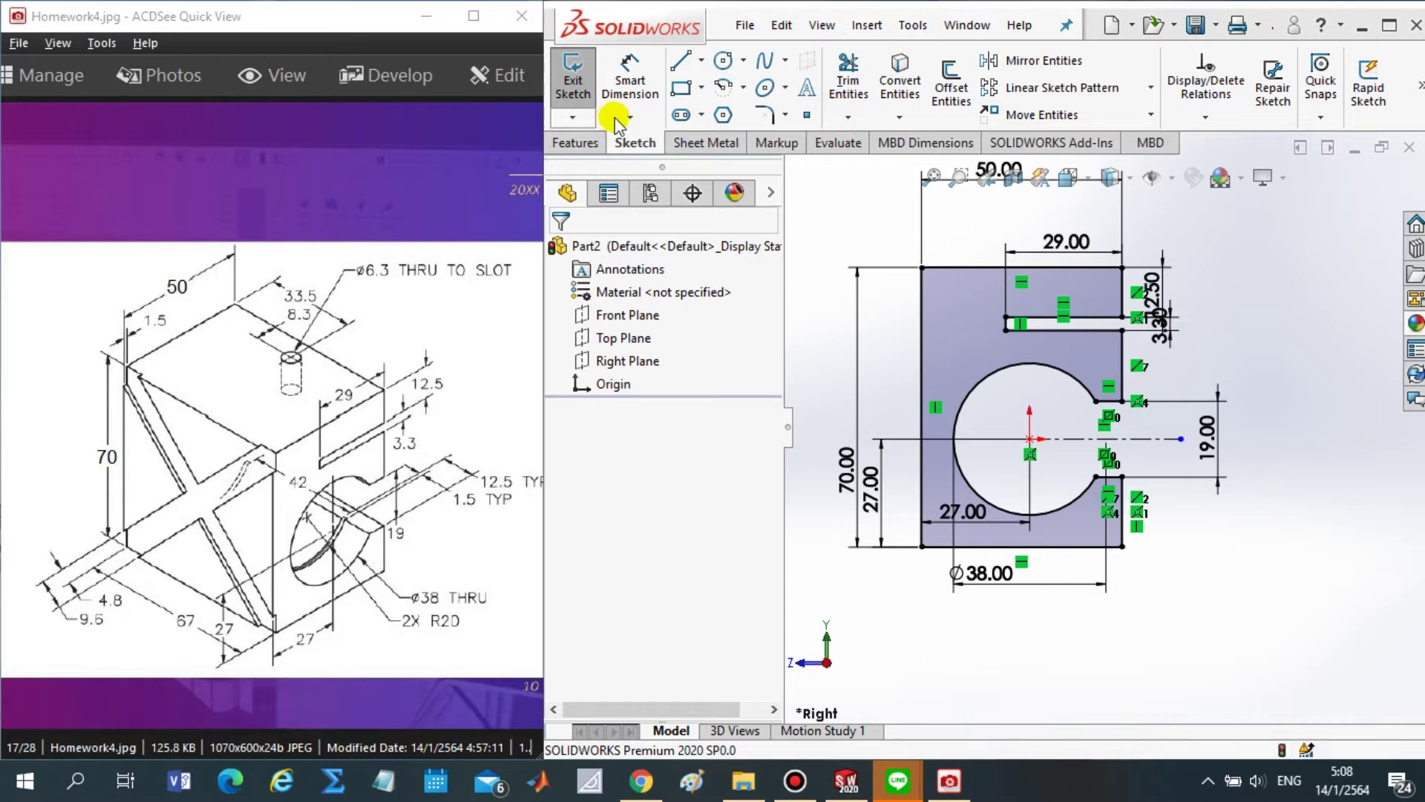
- Start a Boss-Extrude of the slotted profile and enter a 67 mm depth
{"action": "left_click", "coordinate": [576, 143]}
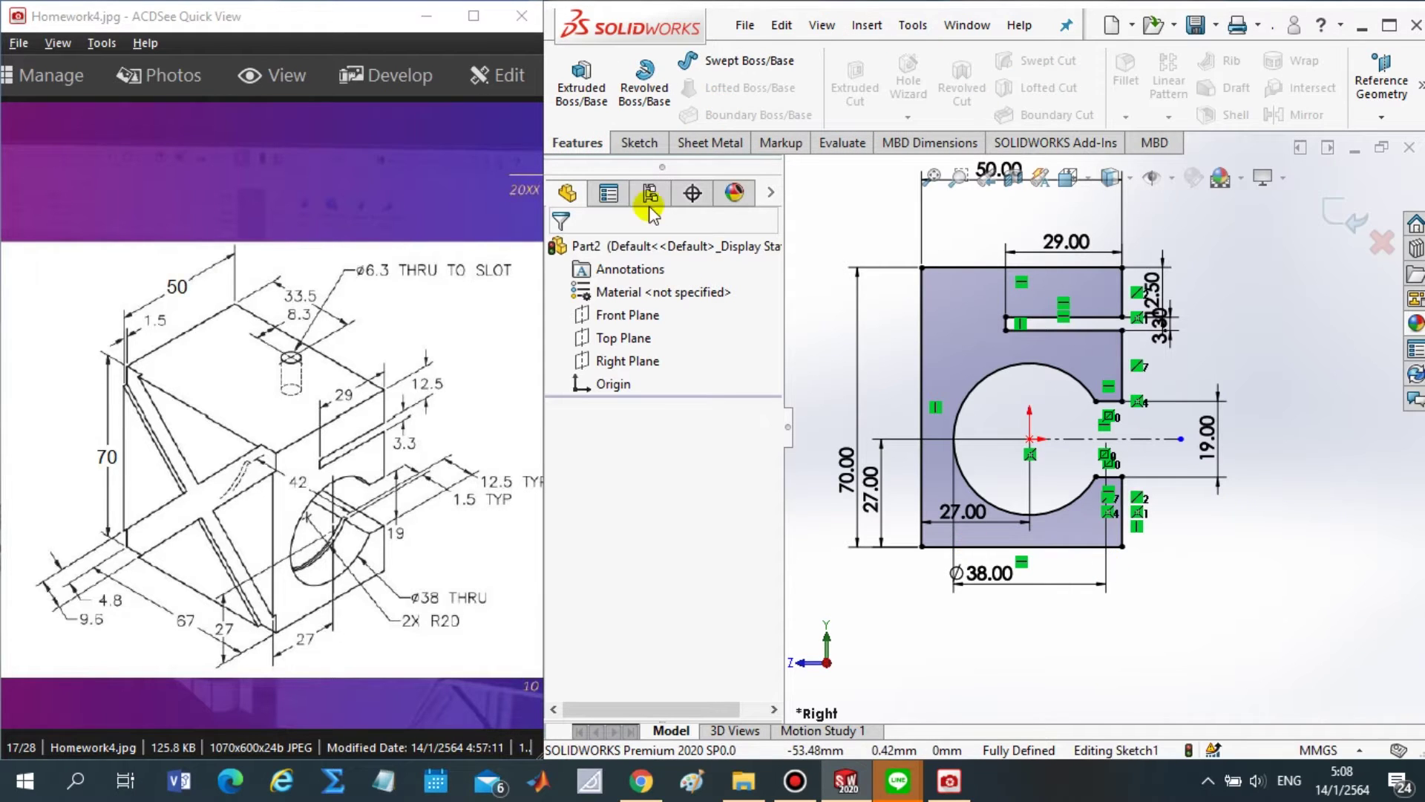
{"action": "left_click", "coordinate": [581, 82]}
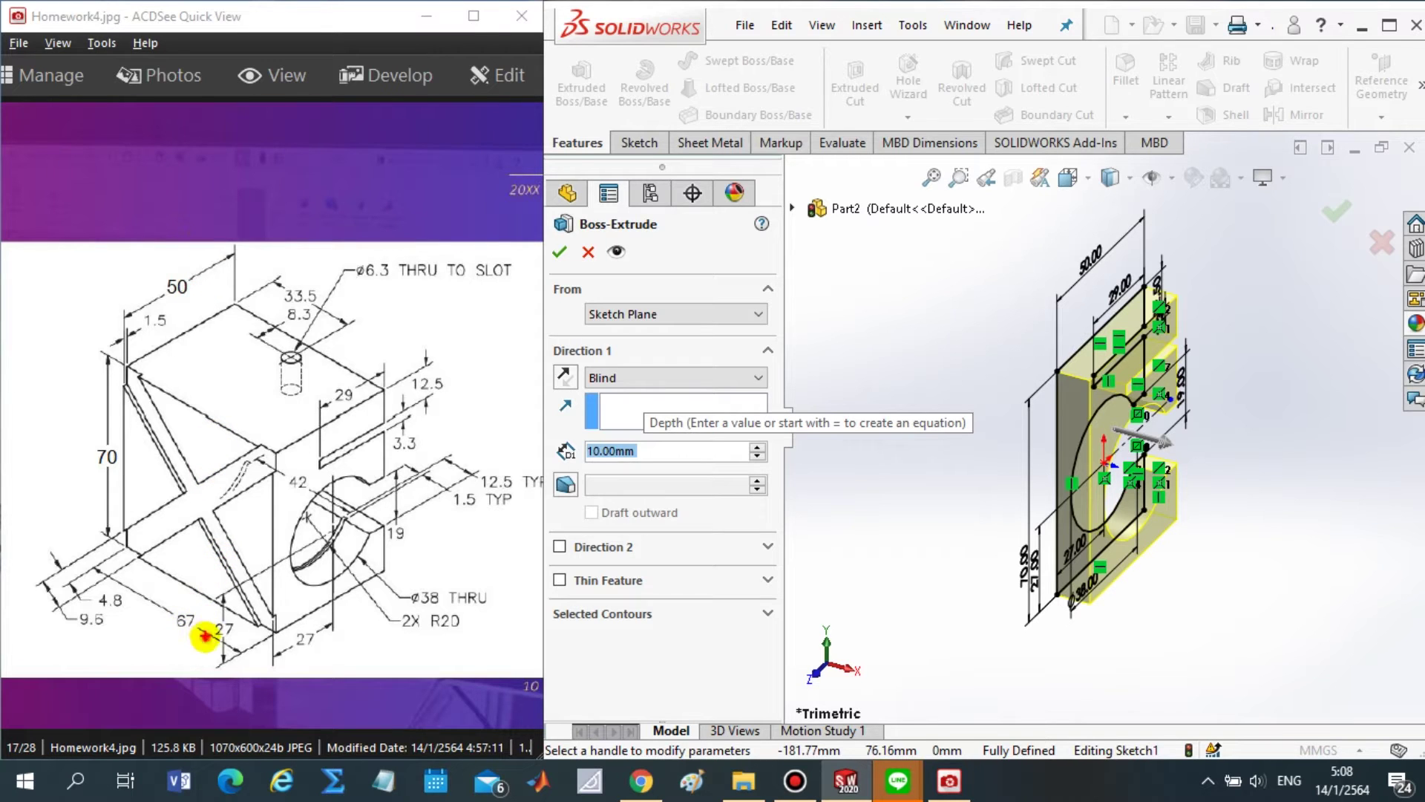
{"action": "left_click_drag", "start_coordinate": [204, 636], "coordinate": [152, 637]}
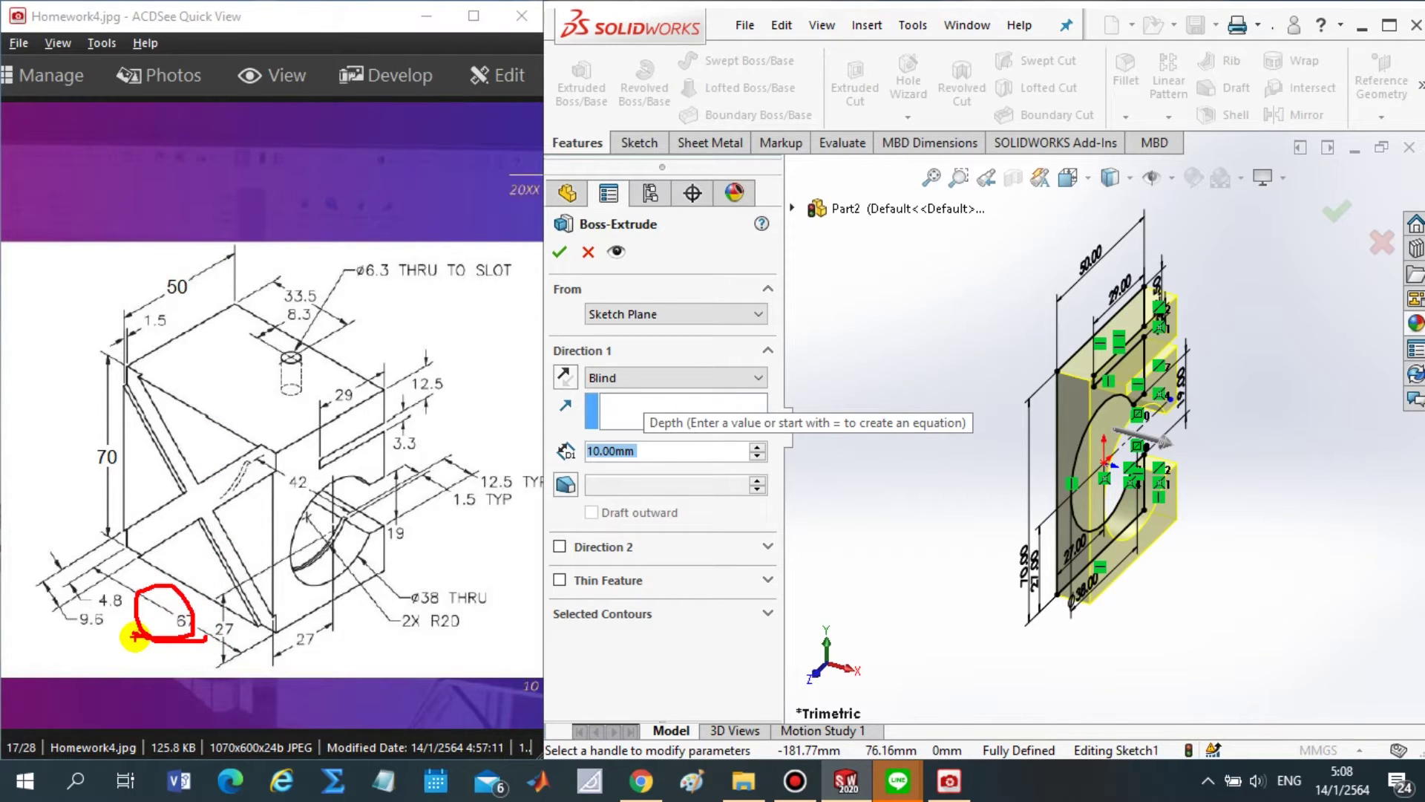
{"action": "key", "text": "Escape"}
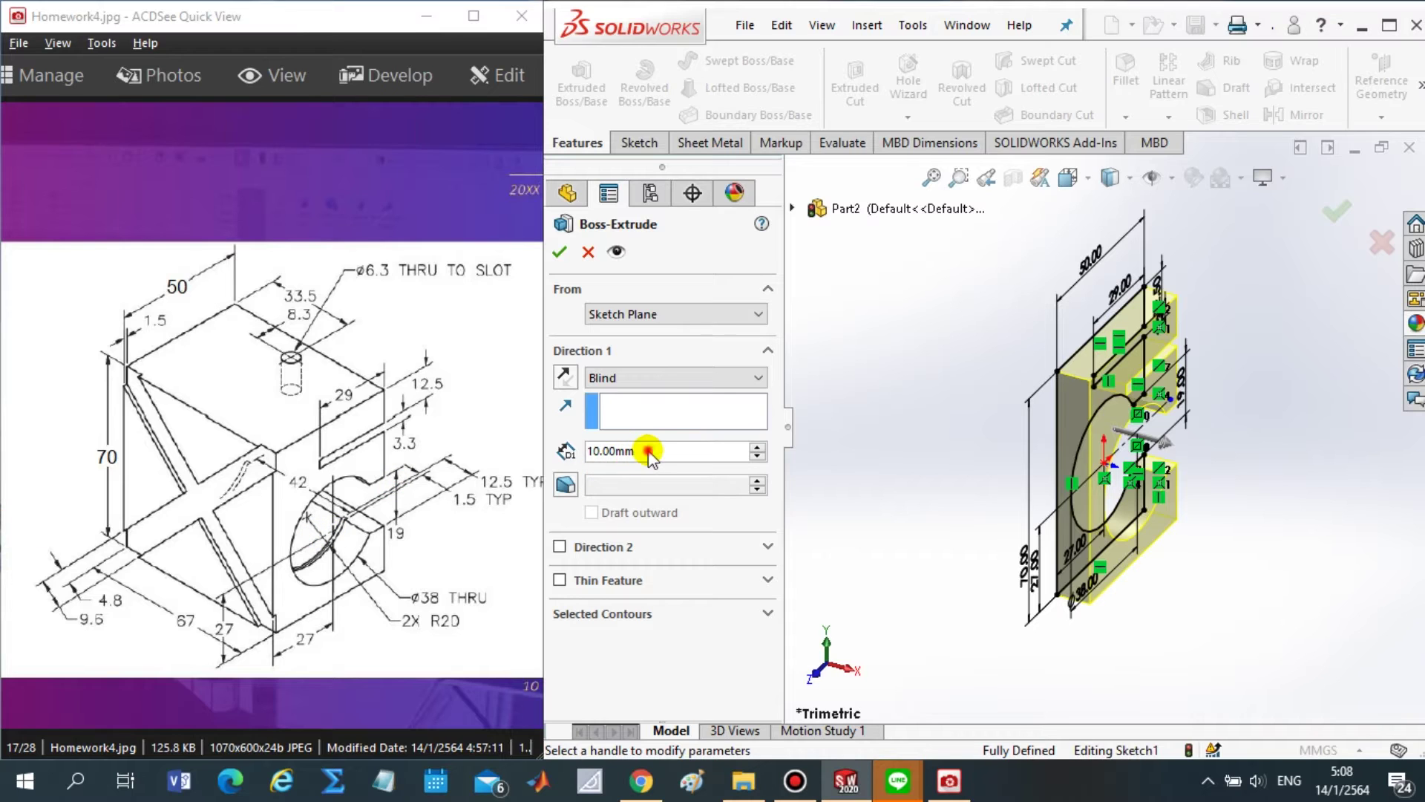
{"action": "double_click", "coordinate": [649, 451]}
{"action": "type", "text": "67"}
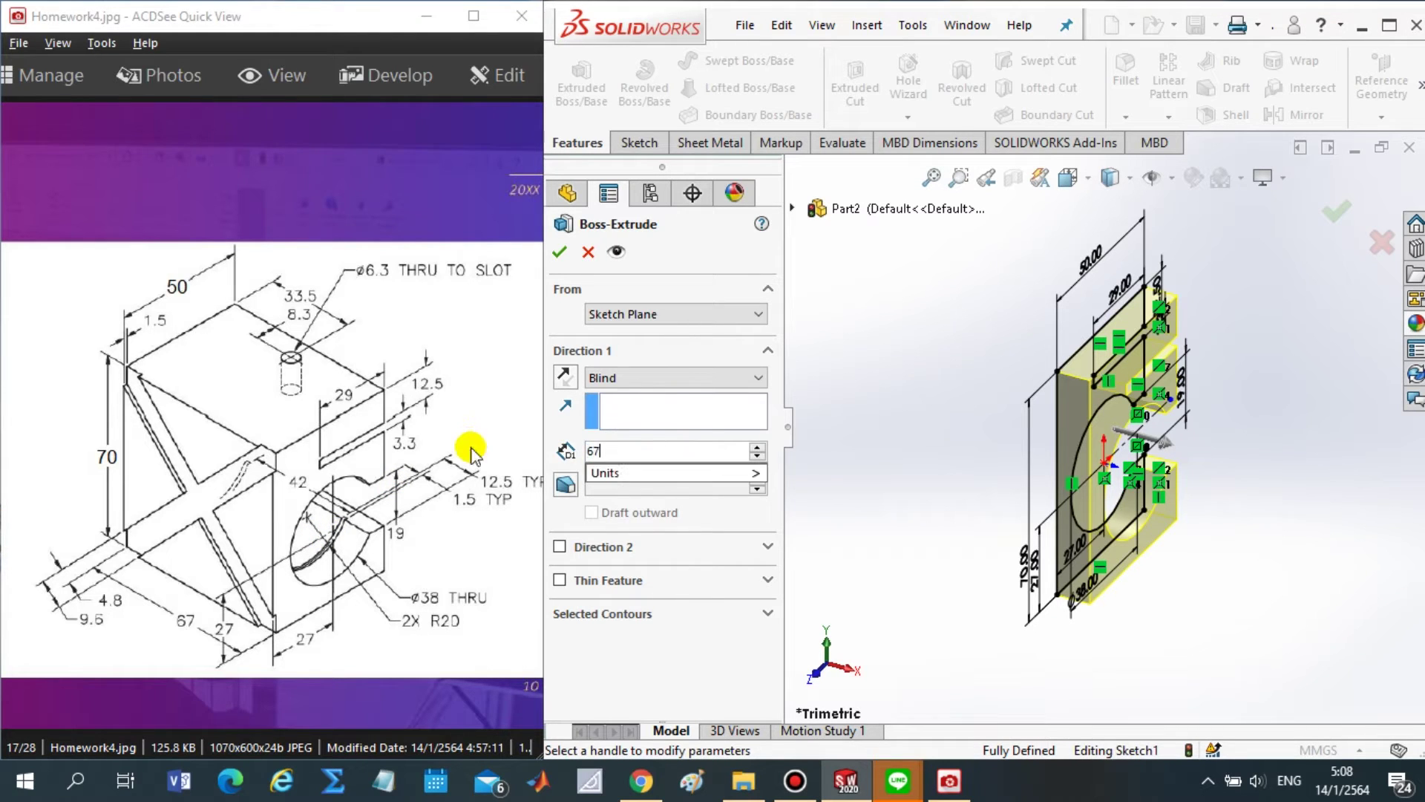
{"action": "left_click", "coordinate": [720, 475]}
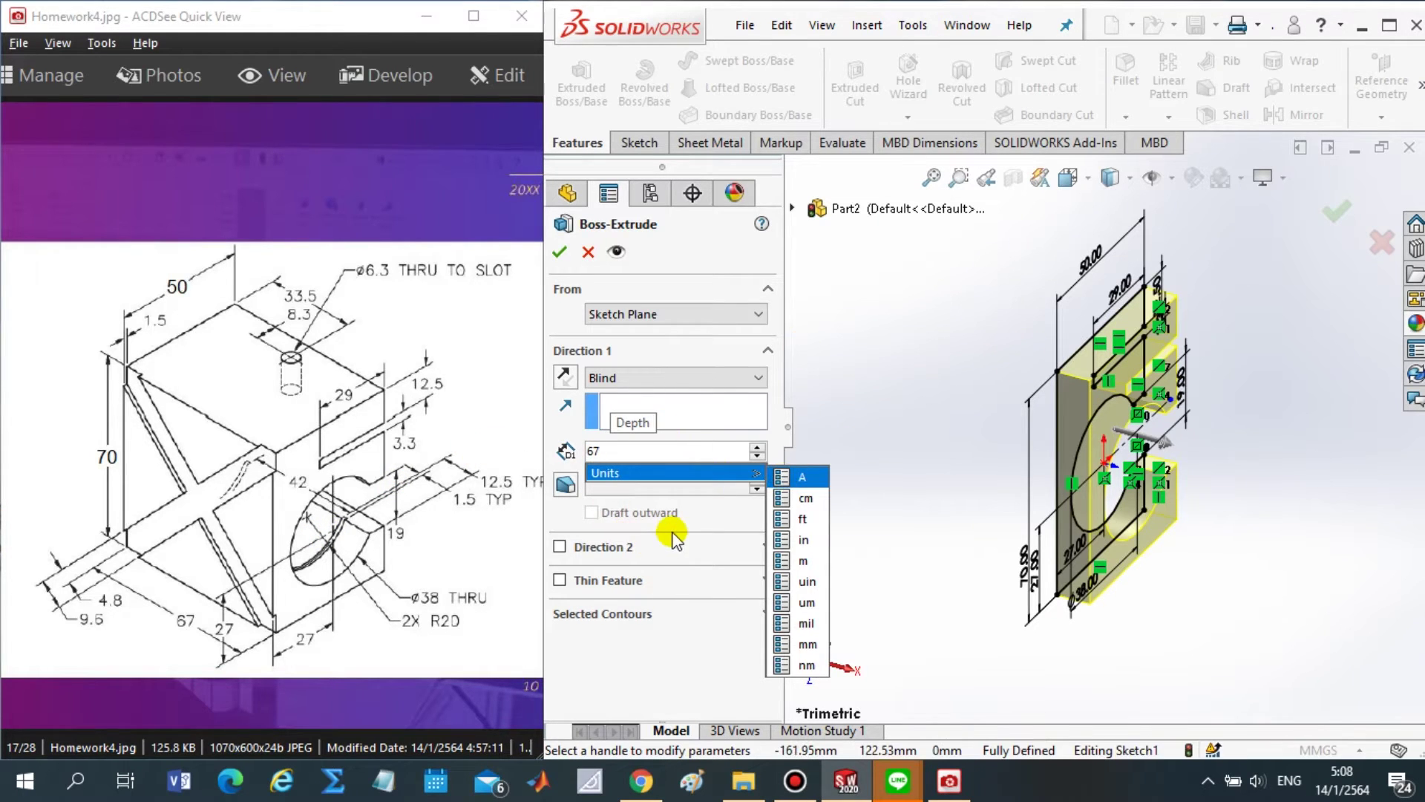
{"action": "key", "text": "Return"}
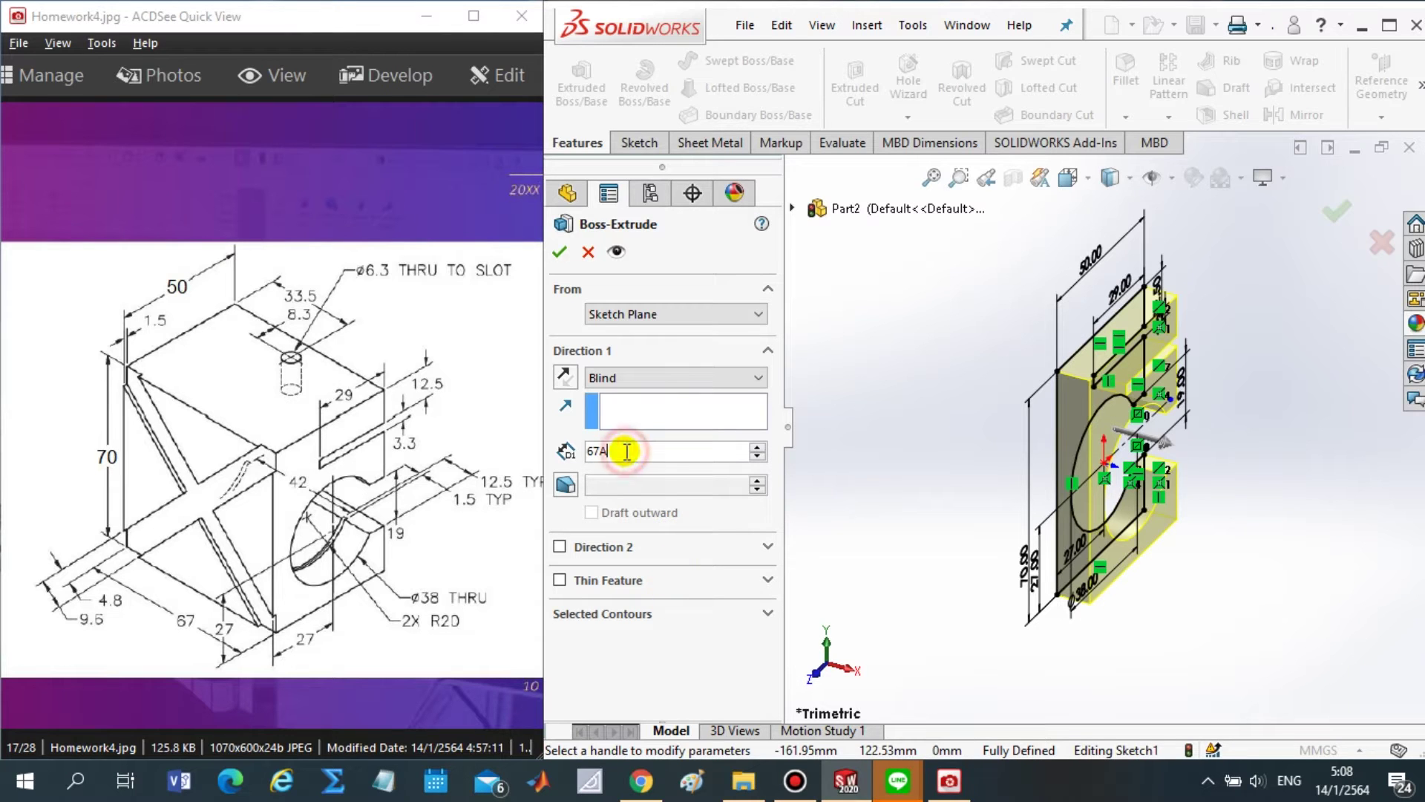
{"action": "key", "text": "BackSpace"}
{"action": "key", "text": "Return"}
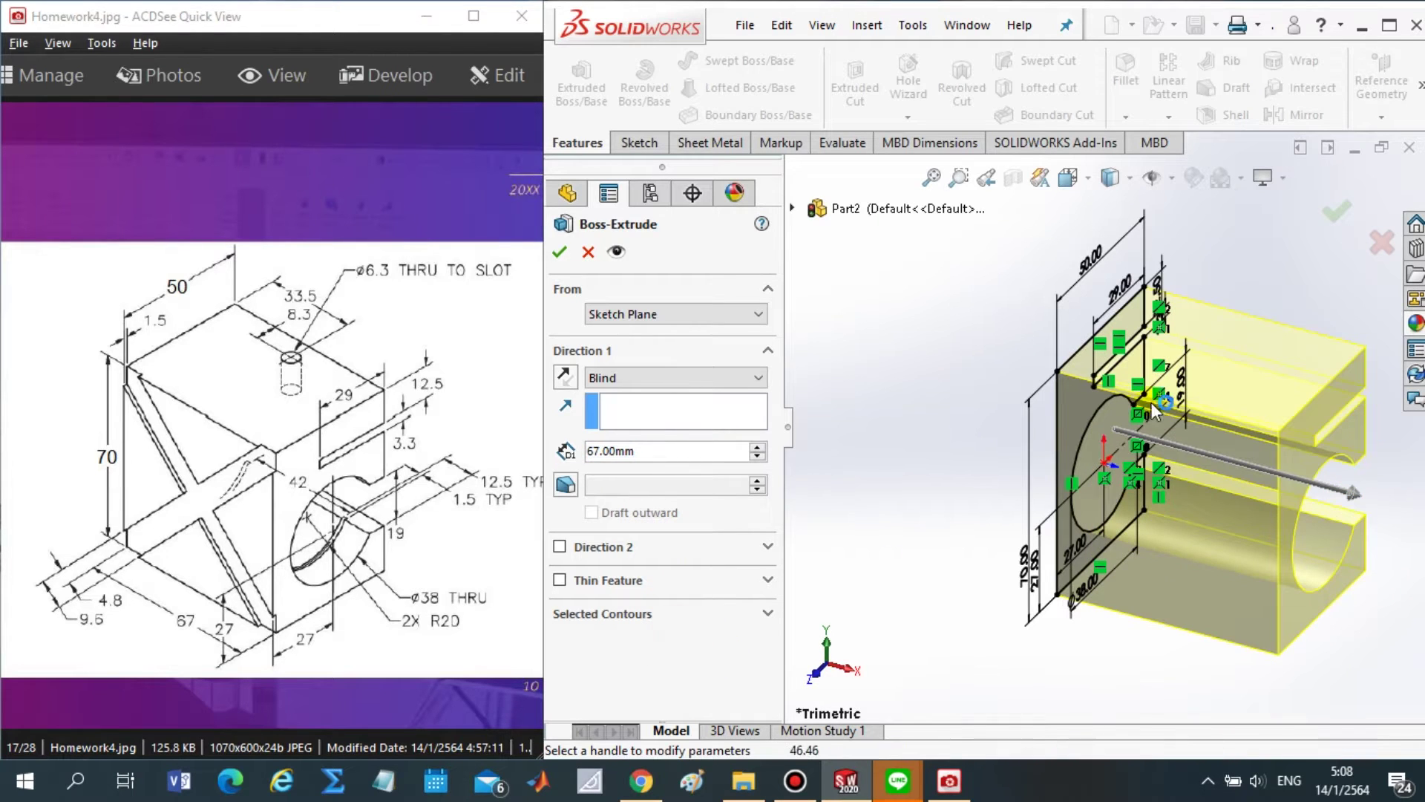
- Extrude the profile Mid Plane at 67 mm depth to create Boss-Extrude1
{"action": "left_click", "coordinate": [564, 377]}
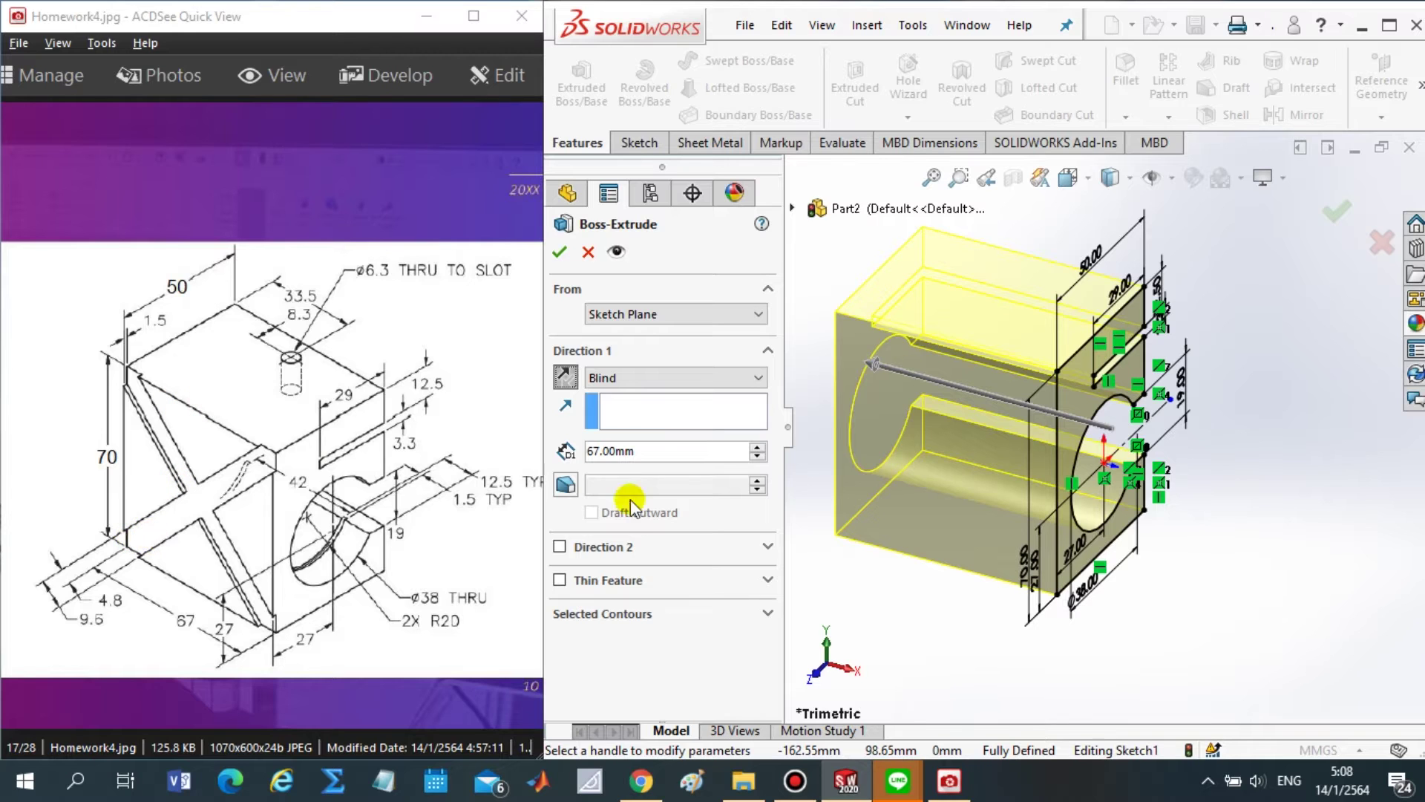
{"action": "left_click", "coordinate": [643, 379]}
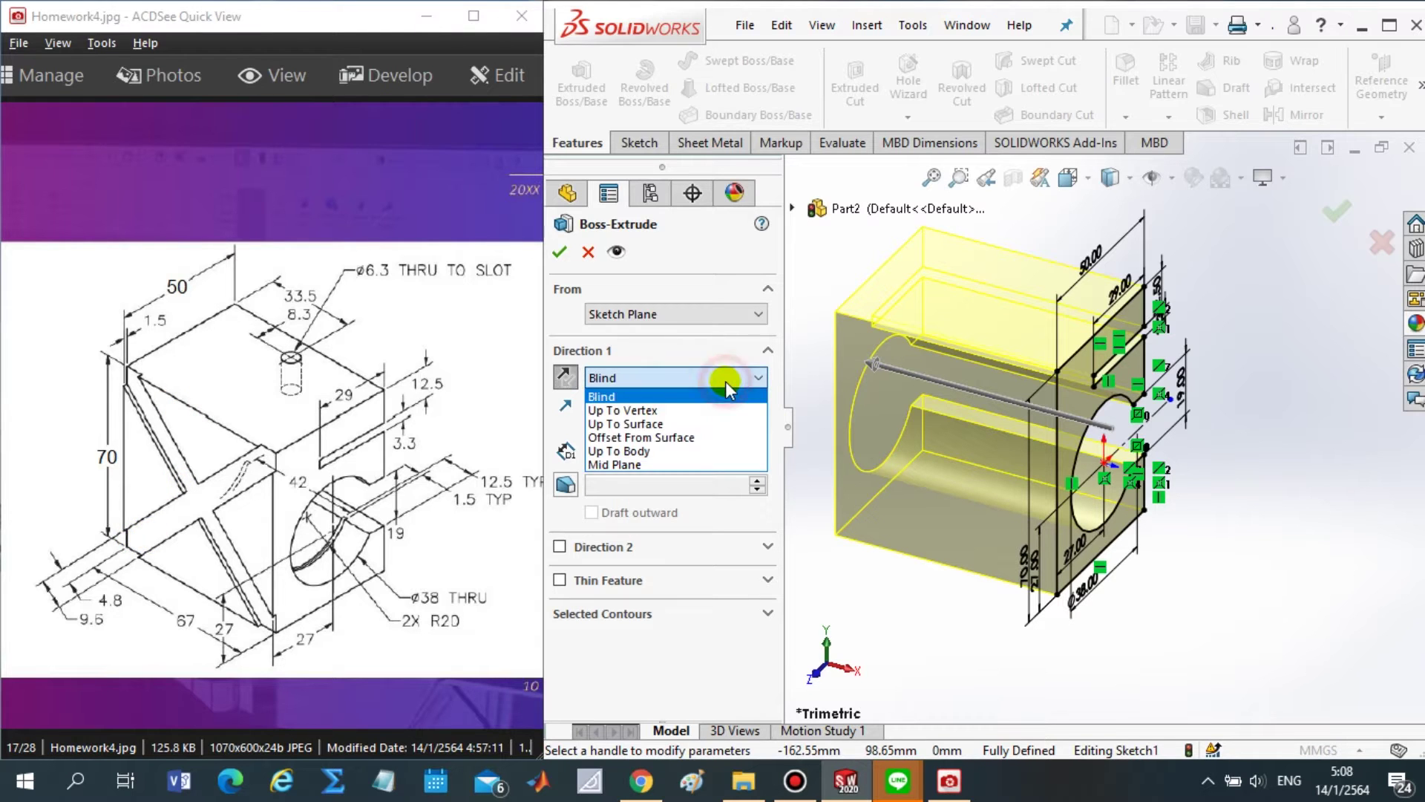
{"action": "left_click", "coordinate": [613, 466]}
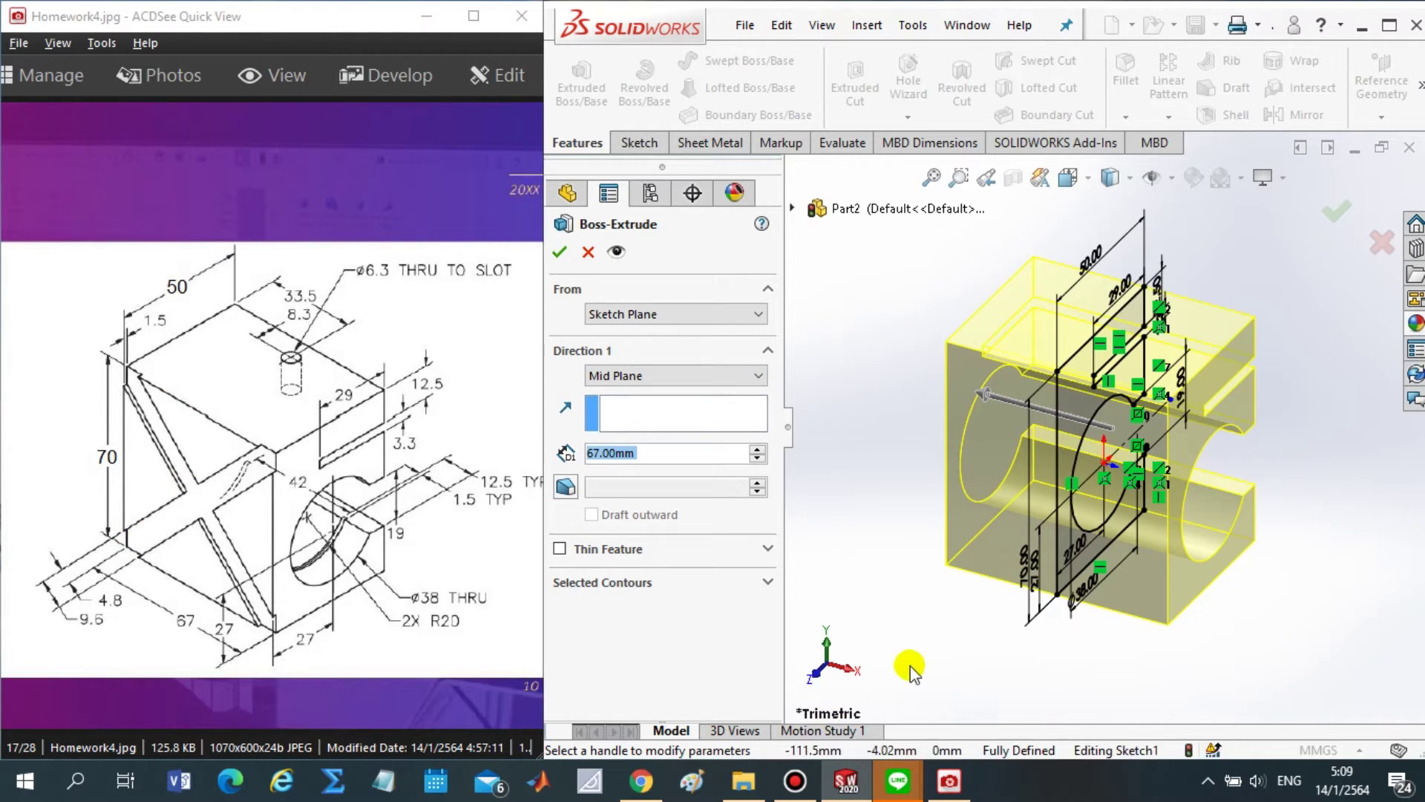
{"action": "type", "text": "="}
{"action": "left_click", "coordinate": [816, 685]}
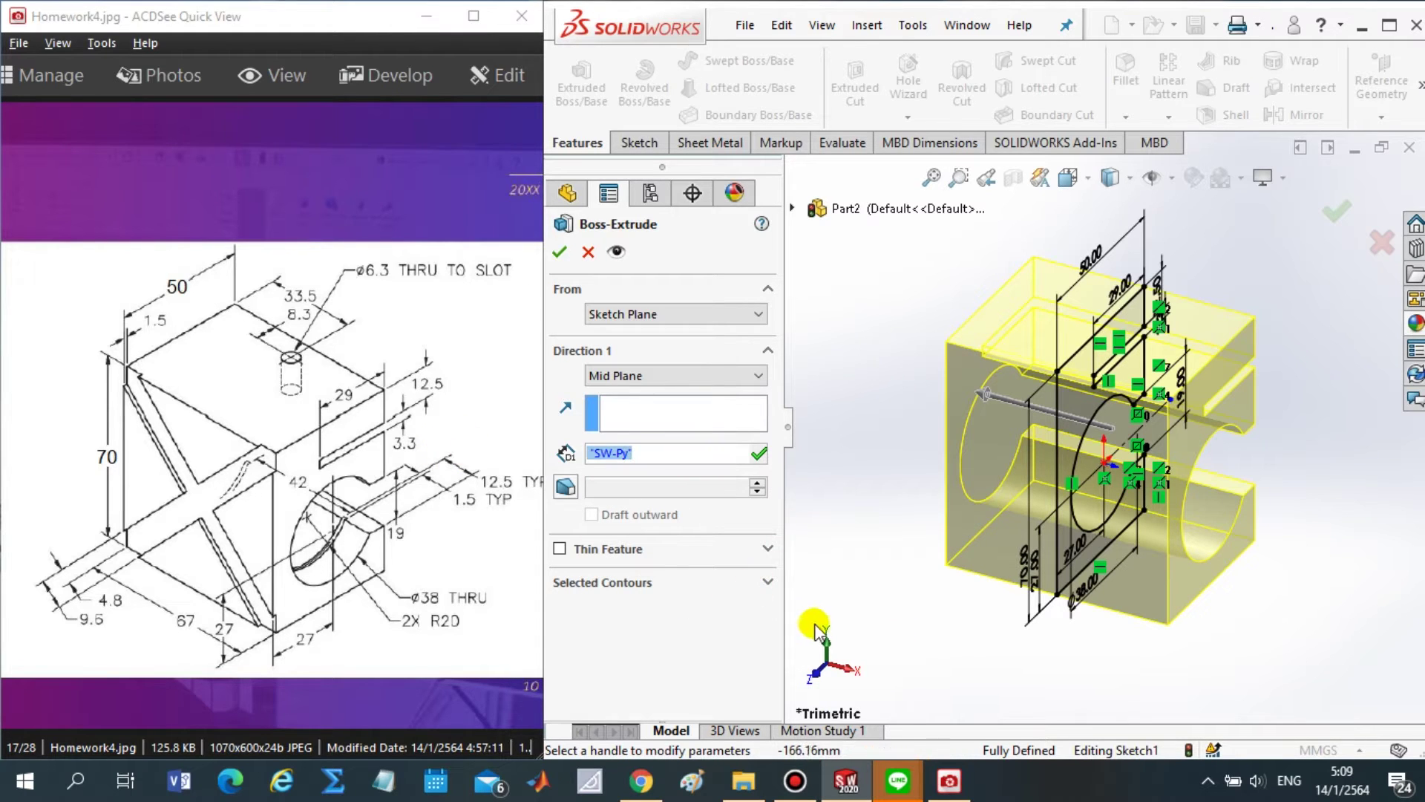
{"action": "key", "text": "BackSpace"}
{"action": "key", "text": "BackSpace"}
{"action": "key", "text": "BackSpace"}
{"action": "type", "text": "67"}
{"action": "key", "text": "Return"}
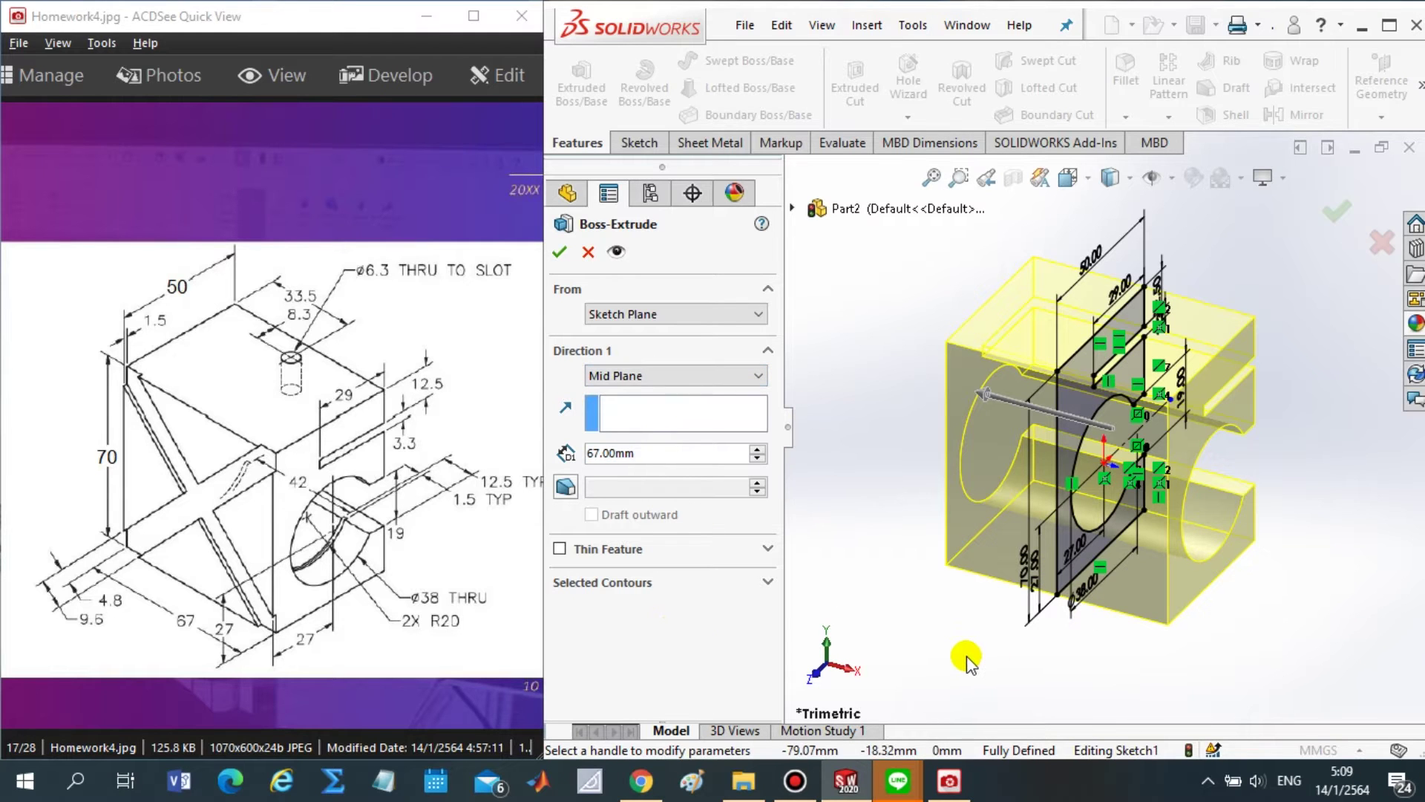
{"action": "mouse_move", "coordinate": [965, 657]}
{"action": "middle_mouse_down"}
{"action": "mouse_move", "coordinate": [993, 581]}
{"action": "mouse_move", "coordinate": [1011, 598]}
{"action": "mouse_move", "coordinate": [1079, 506]}
{"action": "middle_mouse_up"}
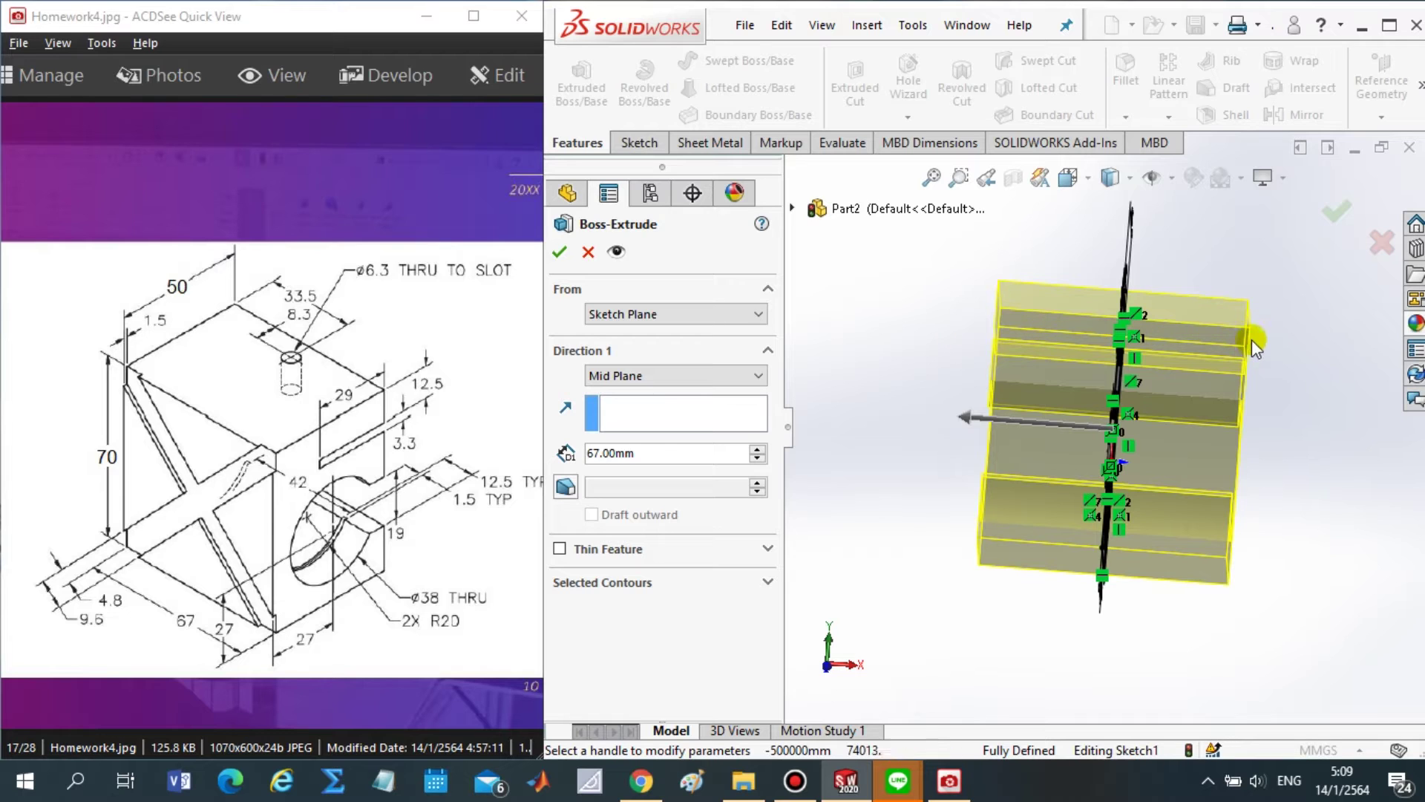
{"action": "left_click", "coordinate": [557, 253]}
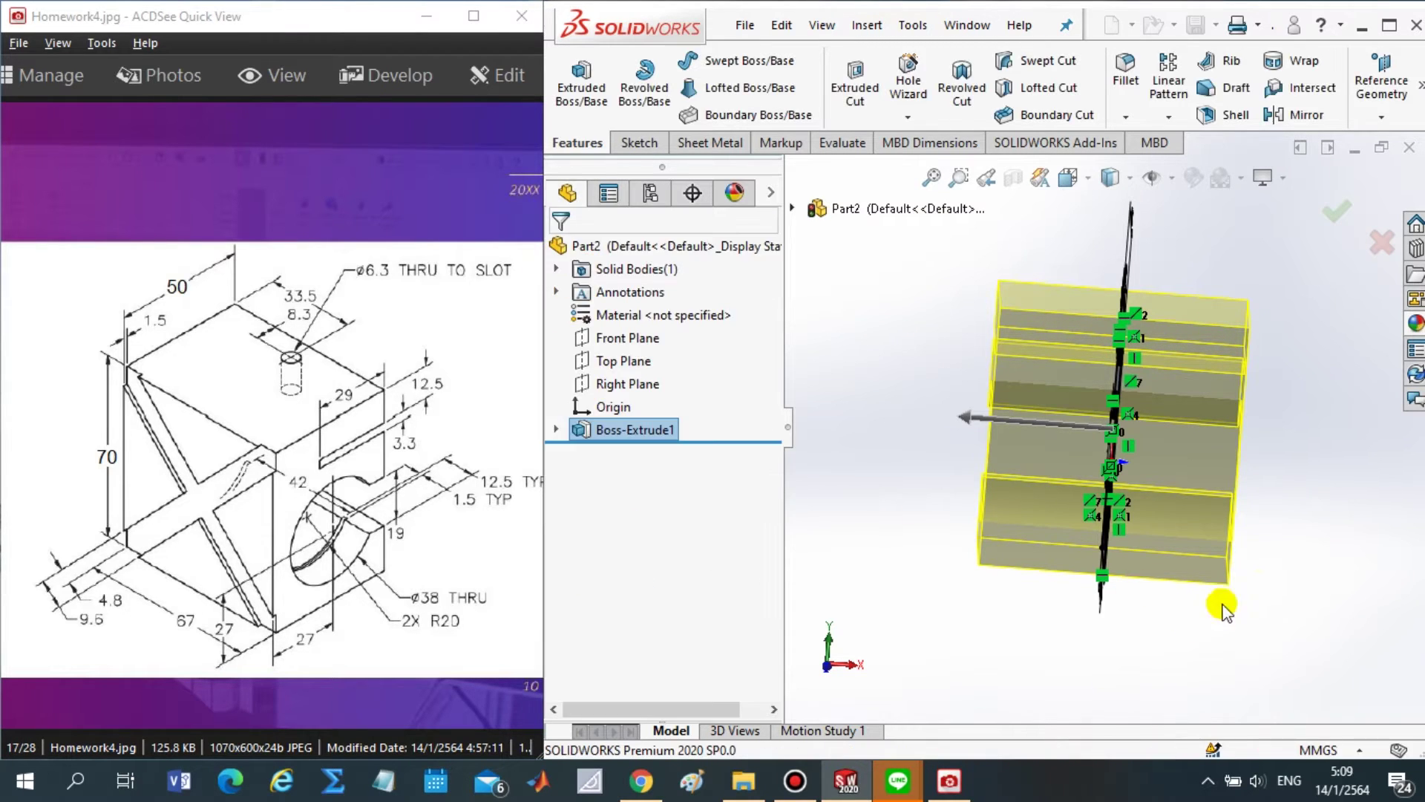
- Show the finished block in Isometric view and pin the Orientation panel open
{"action": "left_click", "coordinate": [1319, 574]}
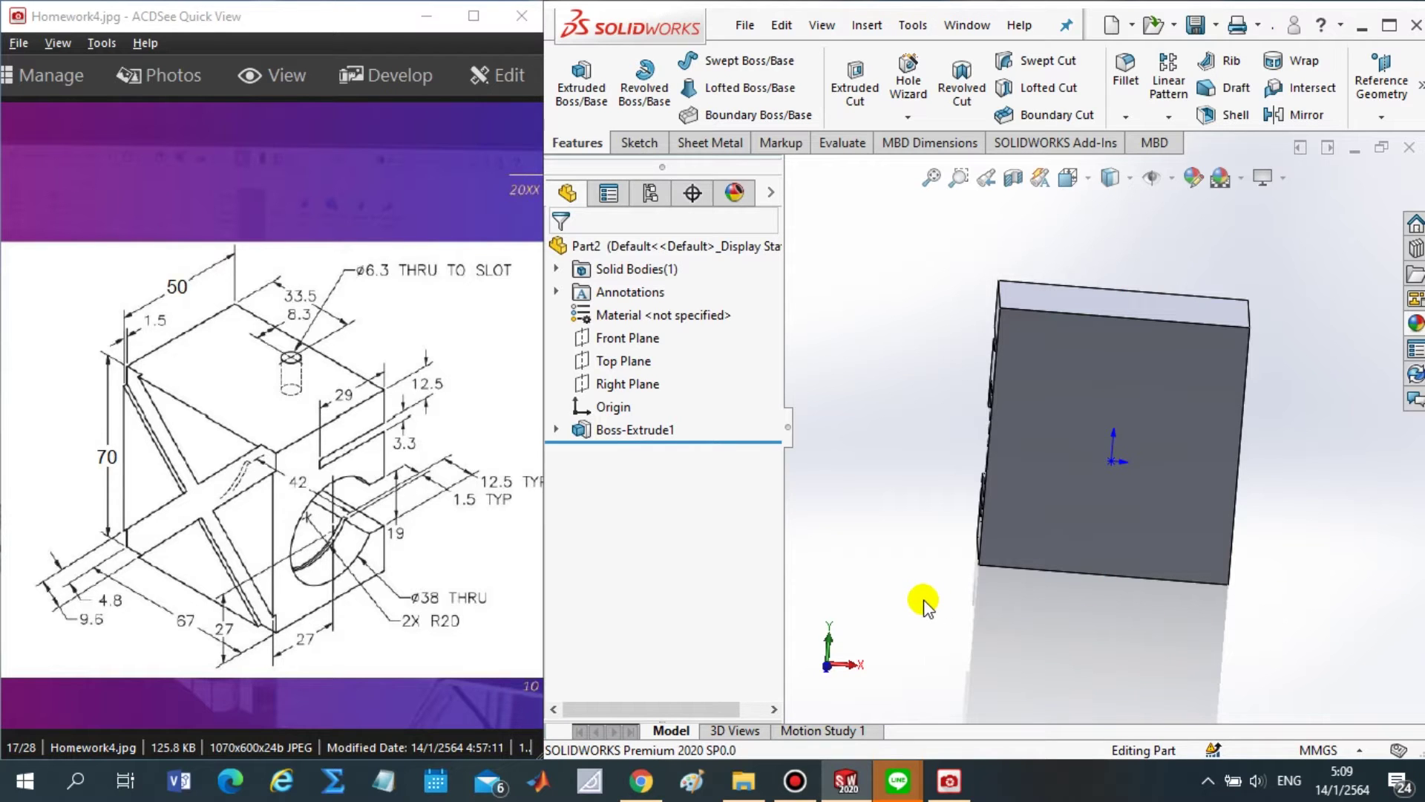
{"action": "key", "text": "space"}
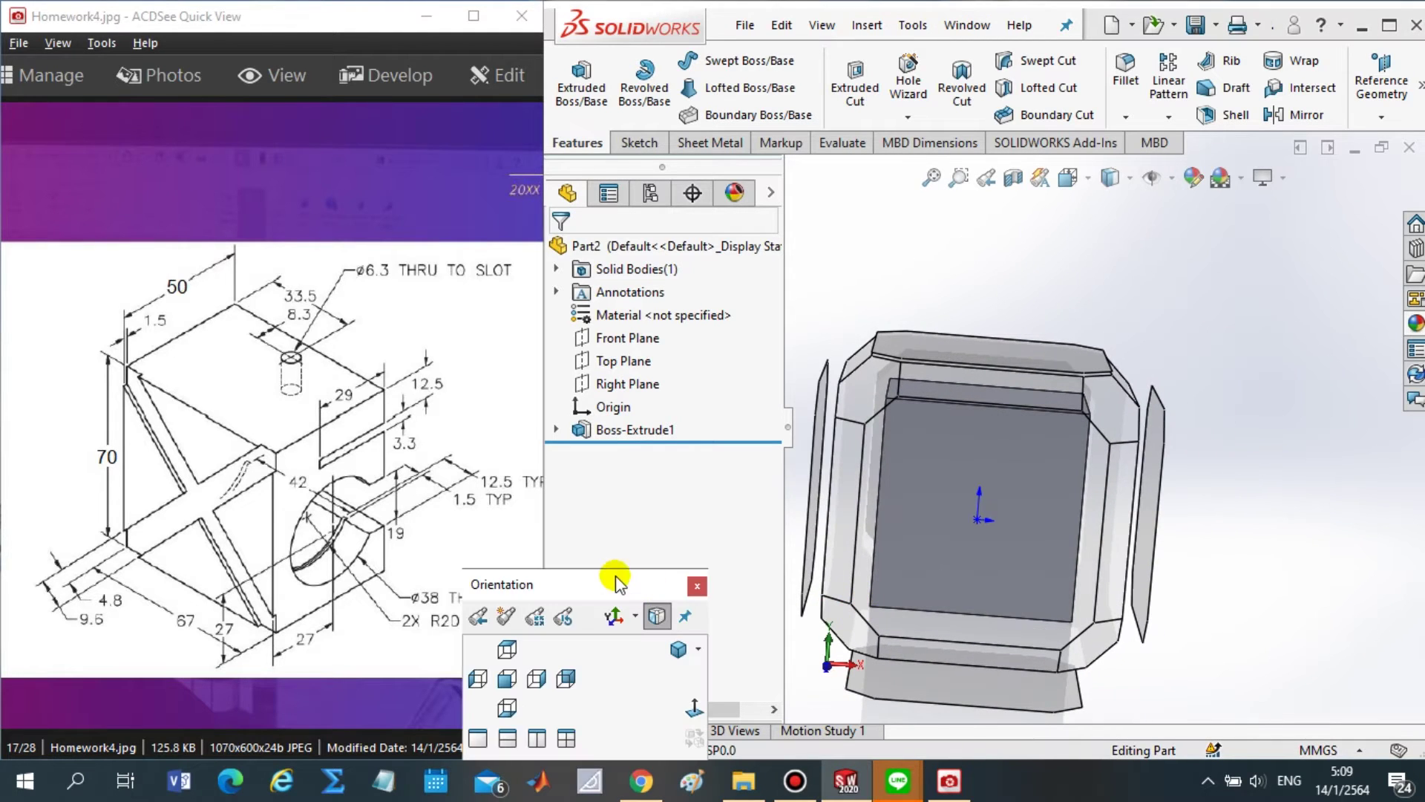
{"action": "left_click_drag", "start_coordinate": [603, 585], "coordinate": [672, 491]}
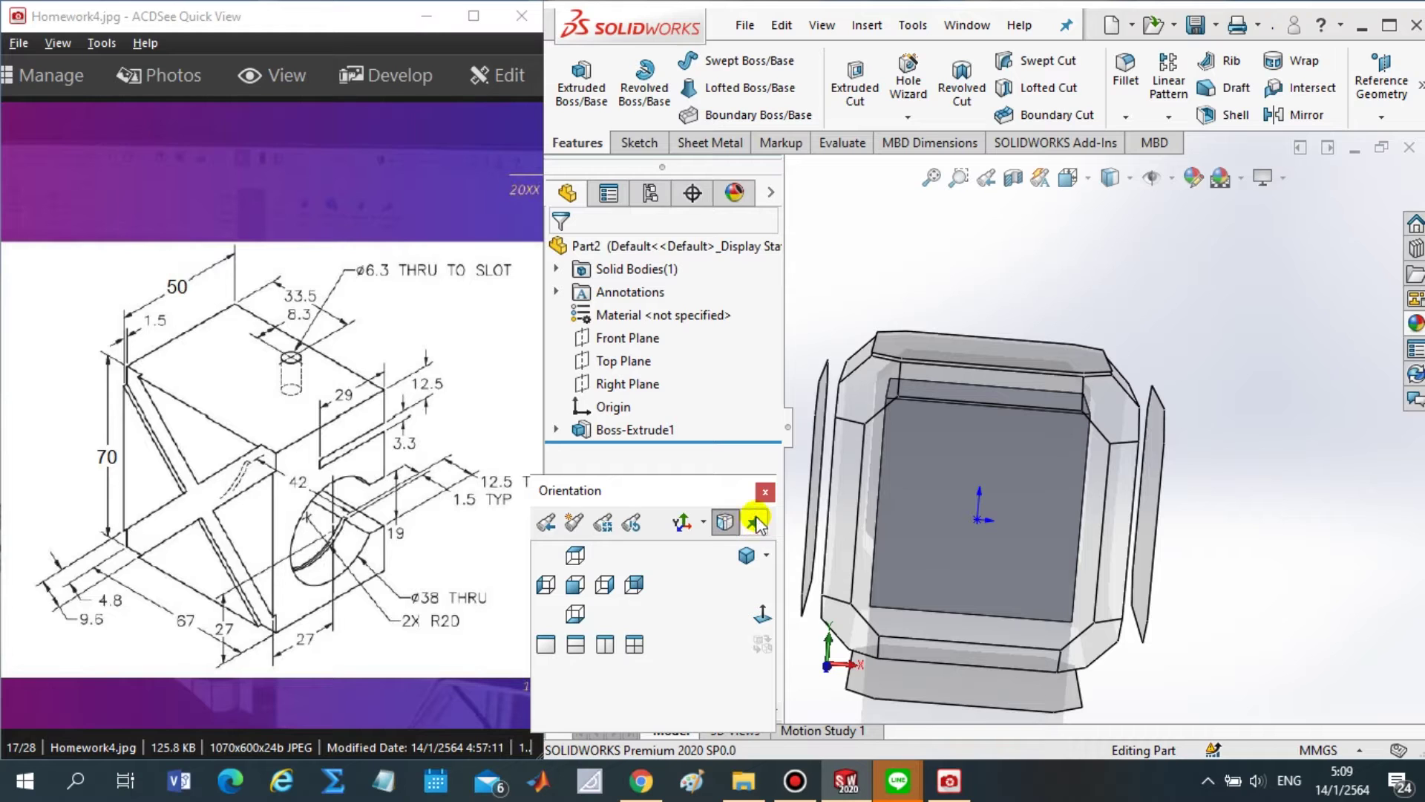
{"action": "left_click", "coordinate": [746, 555]}
{"action": "left_click", "coordinate": [1340, 579]}
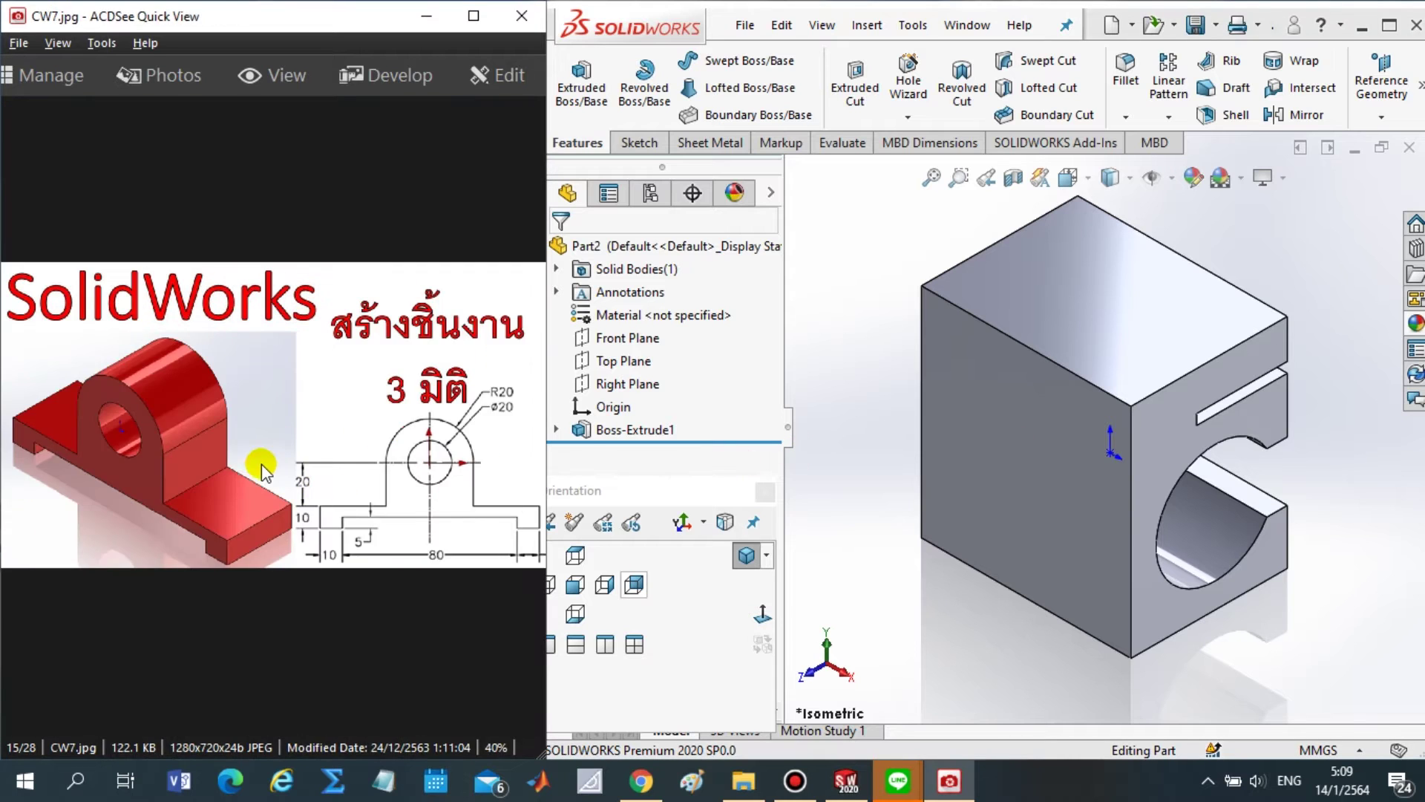
- Pan across the enlarged reference drawing, then return to the SOLIDWORKS model window
{"action": "scroll", "coordinate": [262, 468], "scroll_direction": "down", "scroll_amount": 1}
{"action": "scroll", "coordinate": [261, 467], "scroll_direction": "down", "scroll_amount": 1}
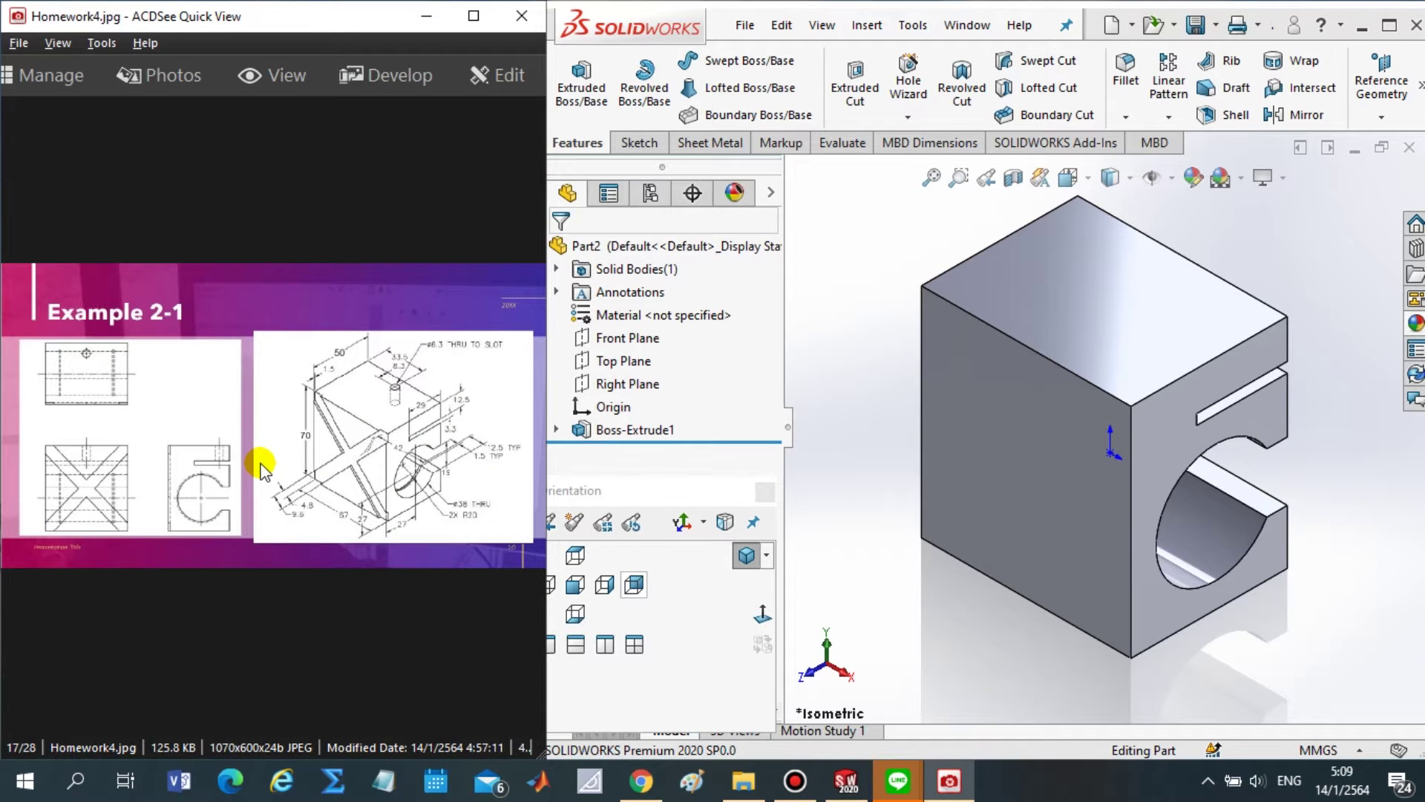
{"action": "scroll", "coordinate": [454, 462], "scroll_direction": "up", "scroll_amount": 2, "text": "ctrl"}
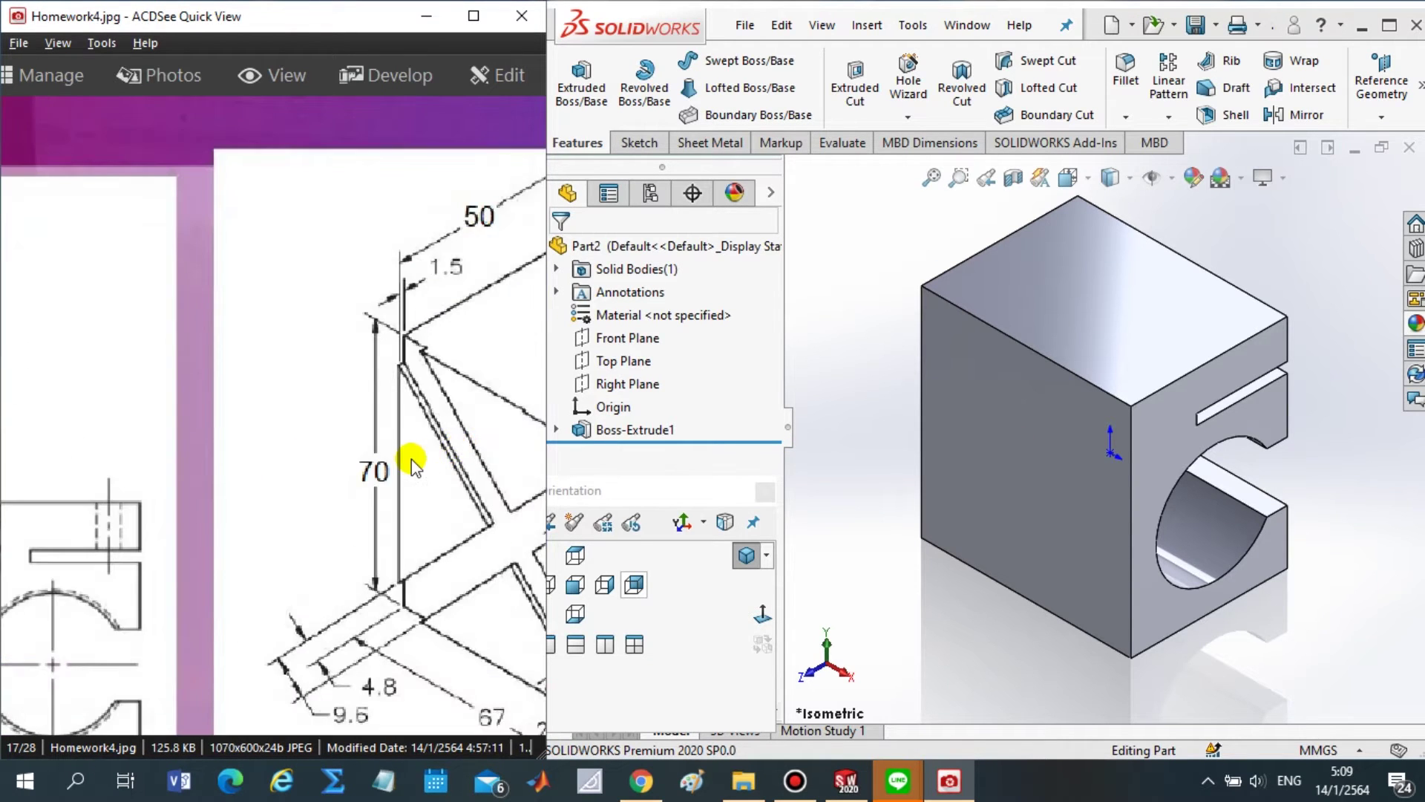
{"action": "mouse_move", "coordinate": [408, 471]}
{"action": "left_mouse_down"}
{"action": "mouse_move", "coordinate": [143, 442]}
{"action": "mouse_move", "coordinate": [184, 438]}
{"action": "left_mouse_up"}
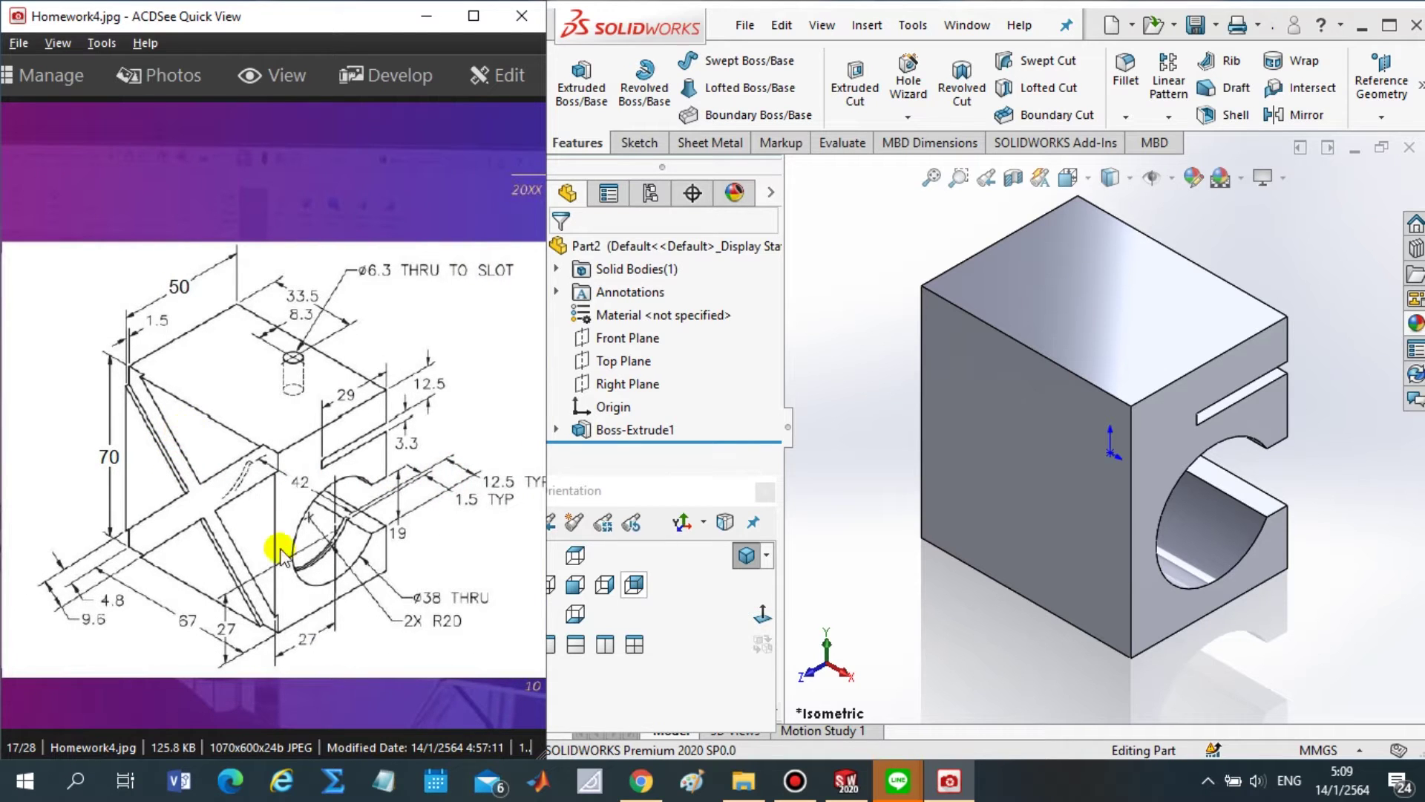
{"action": "left_click", "coordinate": [1316, 633]}
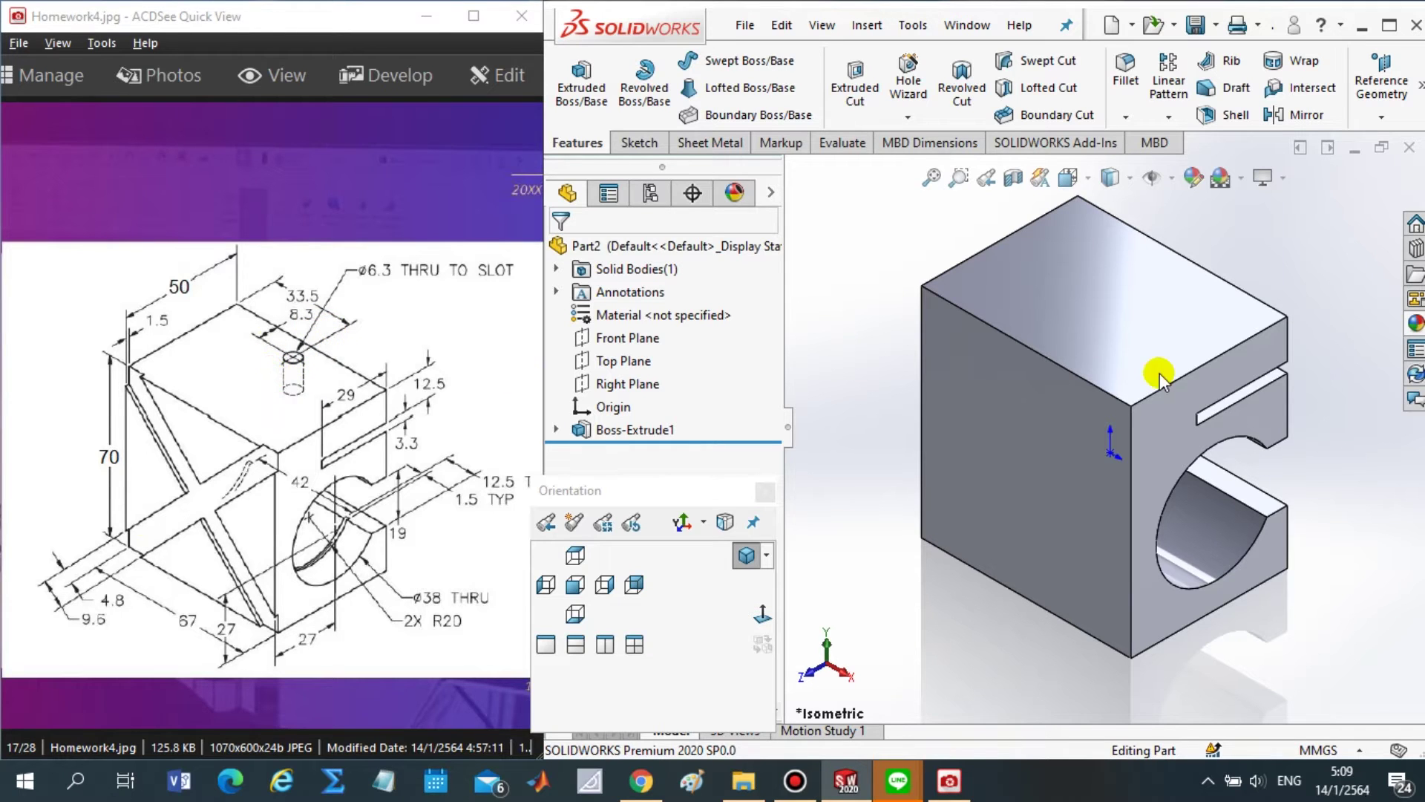
- Start a new sketch on the block's top face
{"action": "right_click", "coordinate": [1099, 287]}
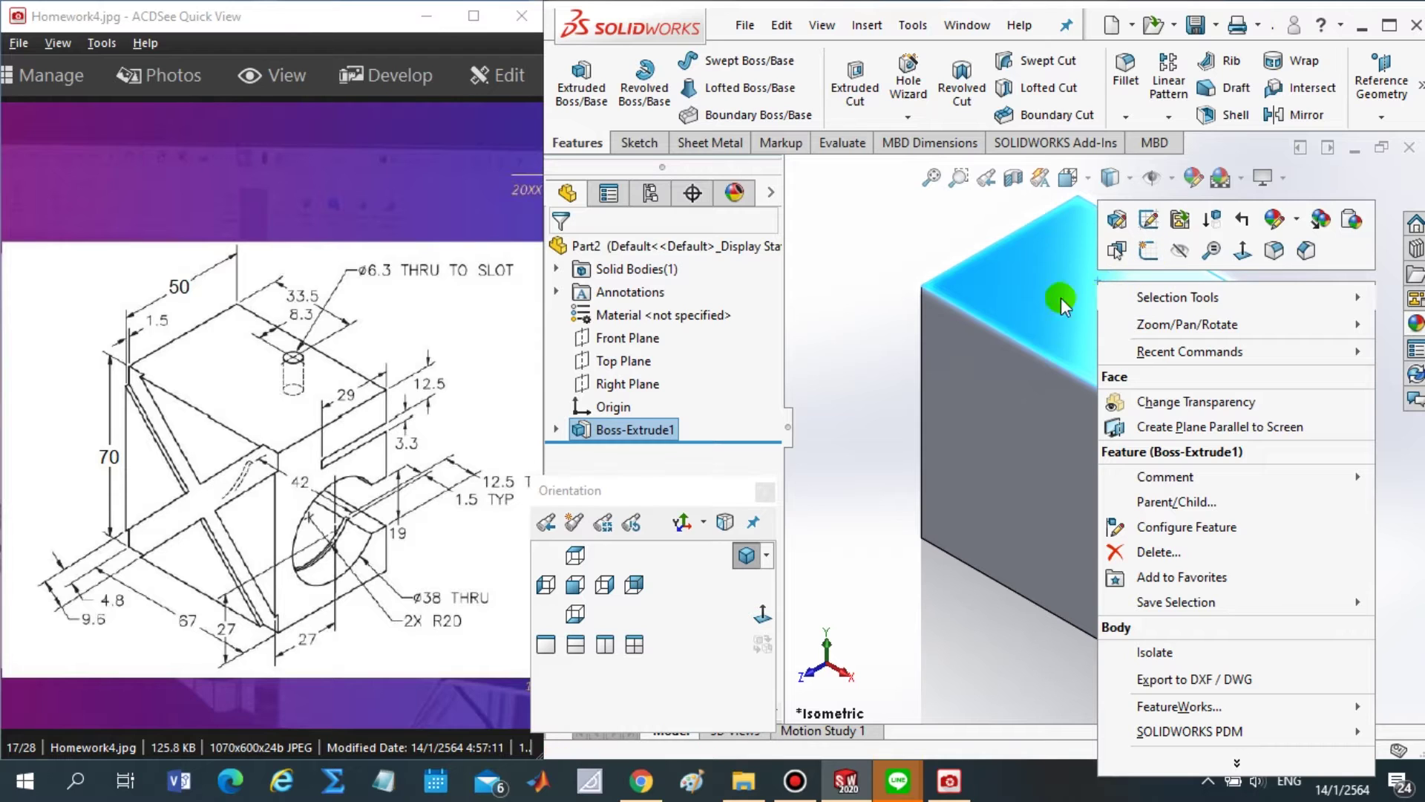
{"action": "right_click", "coordinate": [1042, 286]}
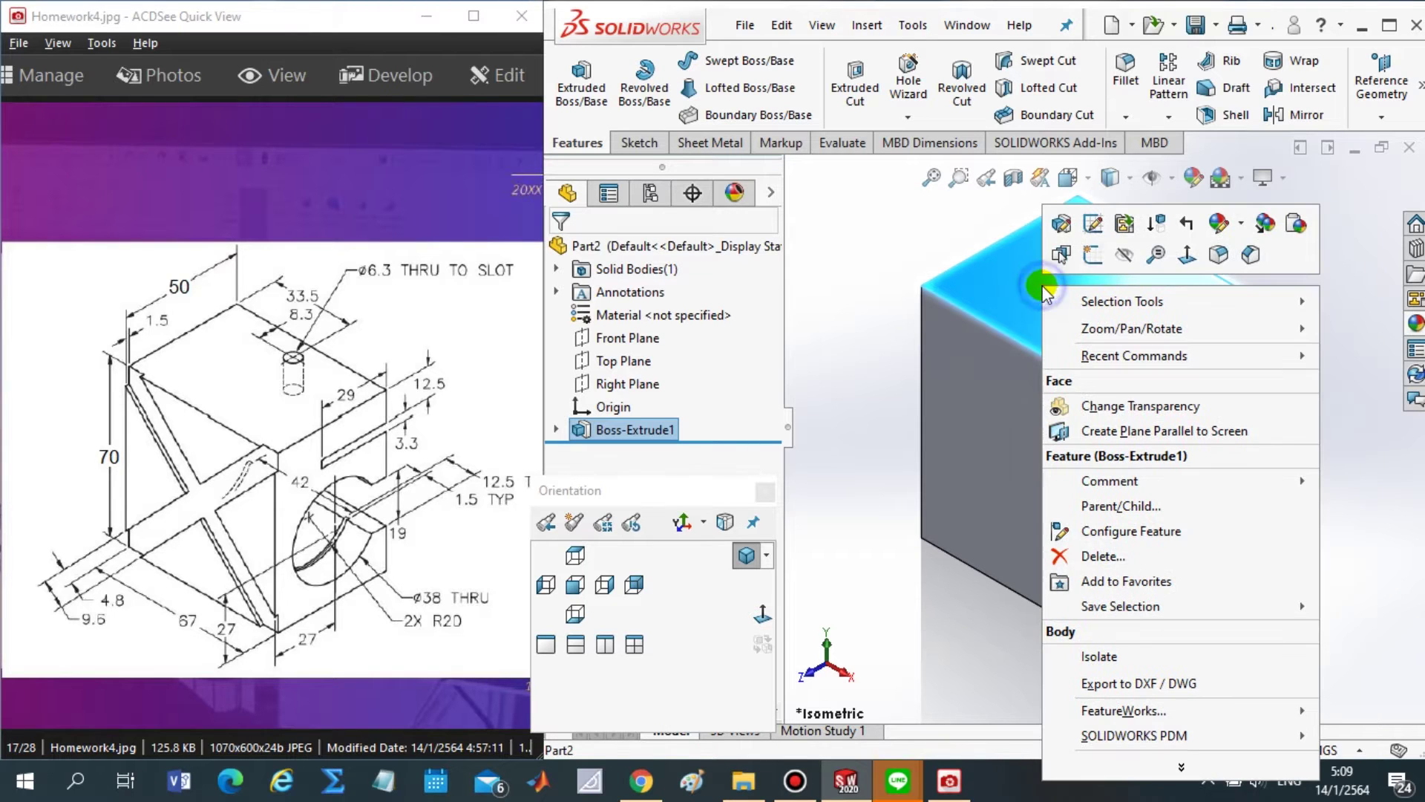
{"action": "left_click", "coordinate": [1092, 257]}
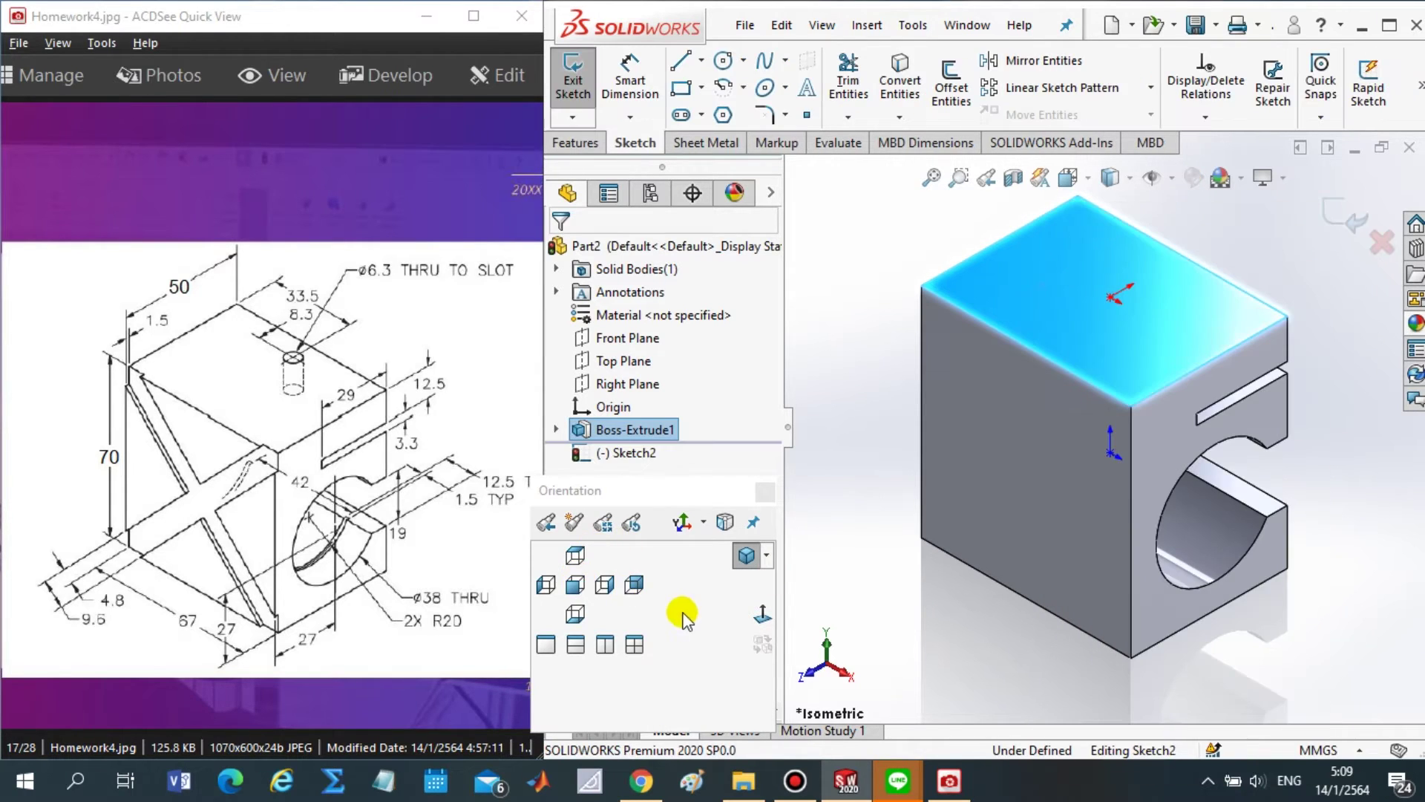
- Orient the view Normal To so the top sketch face looks straight at the screen
{"action": "left_click", "coordinate": [575, 555]}
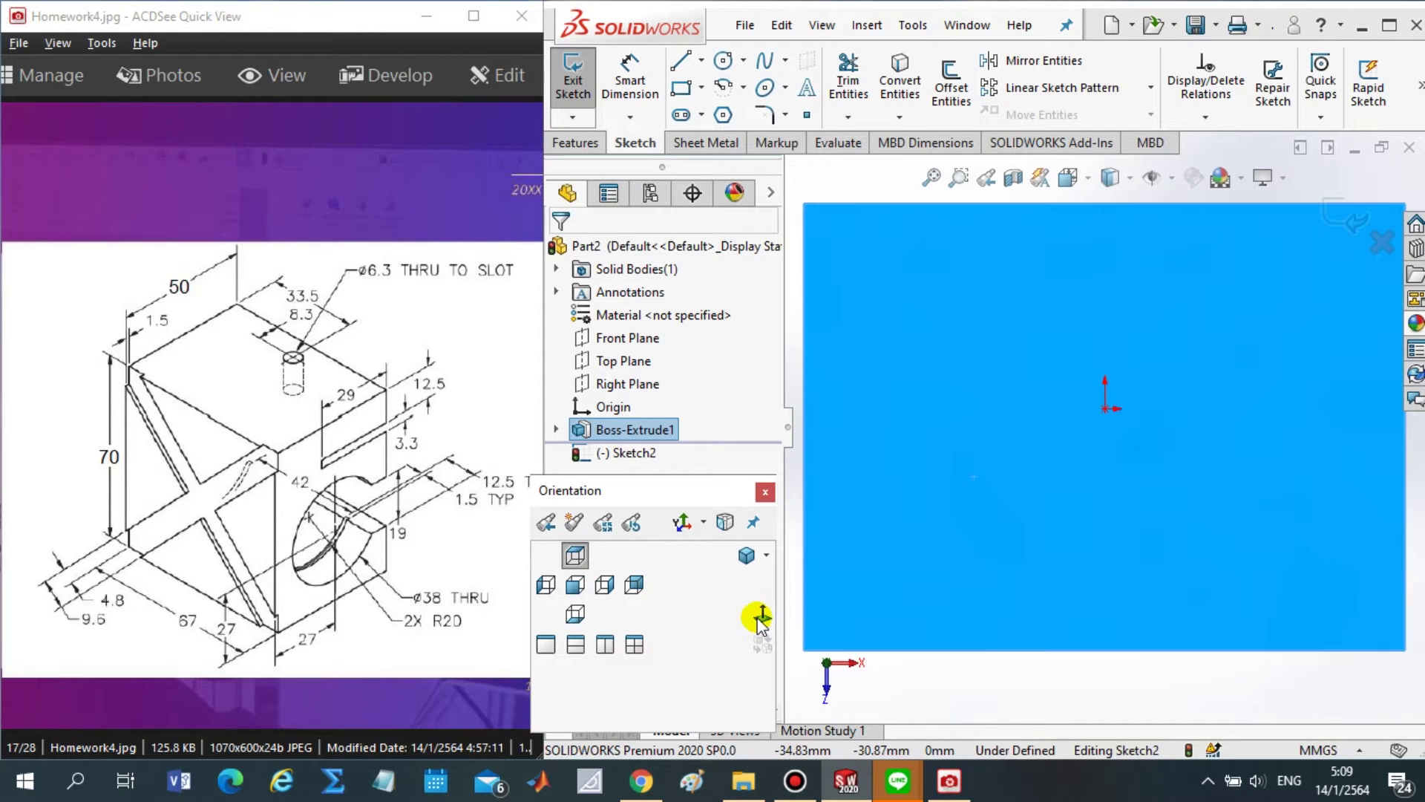
{"action": "middle_click_drag", "start_coordinate": [1104, 678], "coordinate": [1097, 445]}
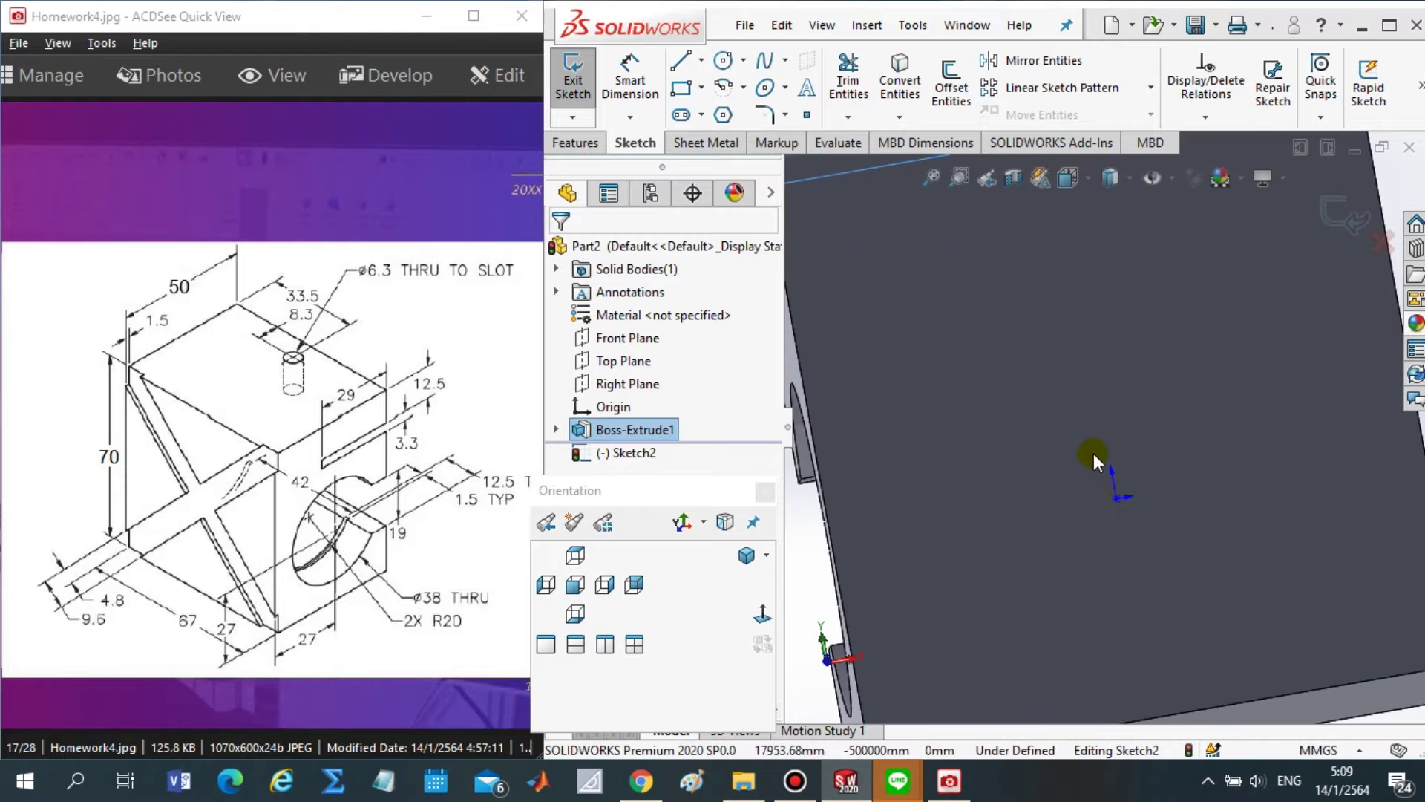
{"action": "mouse_move", "coordinate": [1059, 224]}
{"action": "middle_mouse_down"}
{"action": "mouse_move", "coordinate": [1038, 327]}
{"action": "mouse_move", "coordinate": [1088, 324]}
{"action": "middle_mouse_up"}
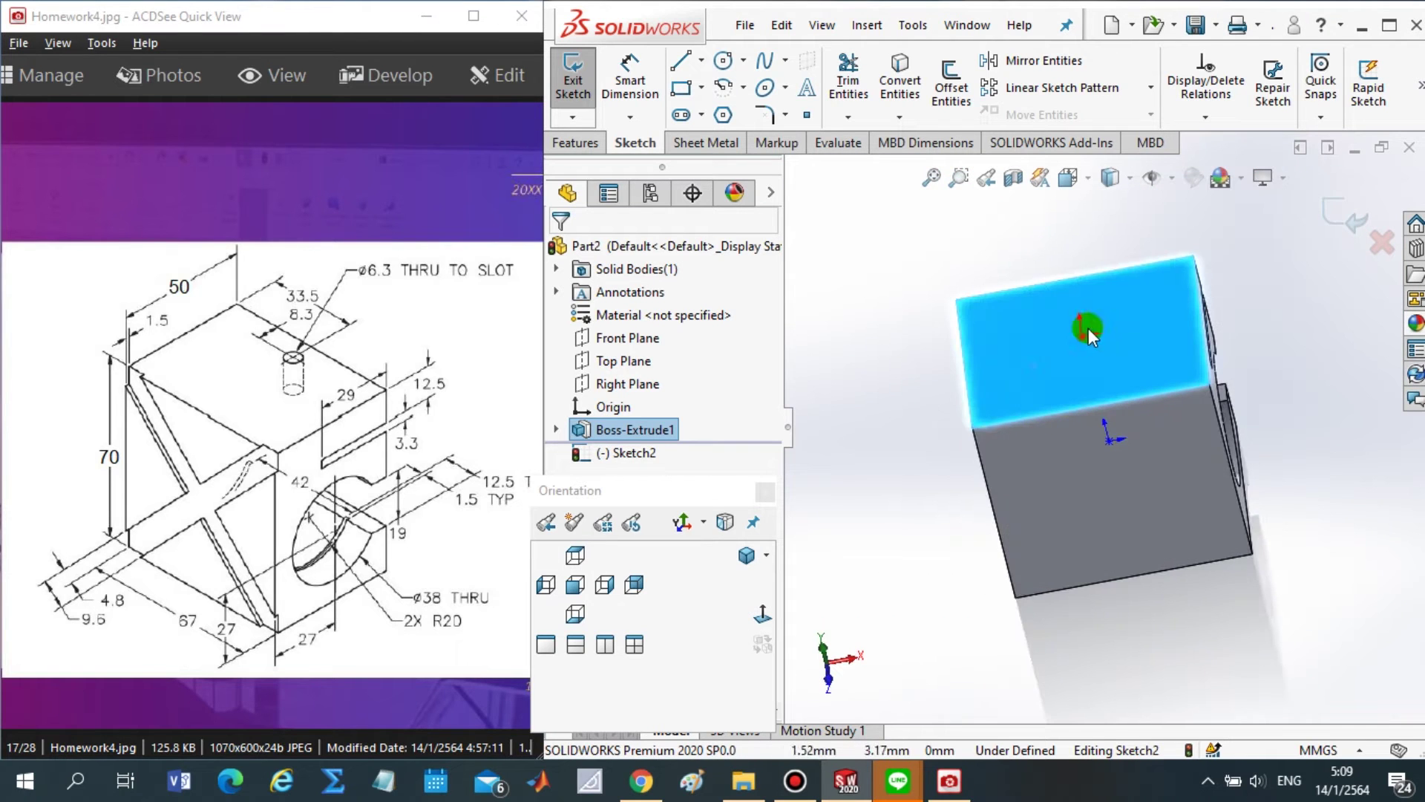
{"action": "left_click", "coordinate": [763, 622]}
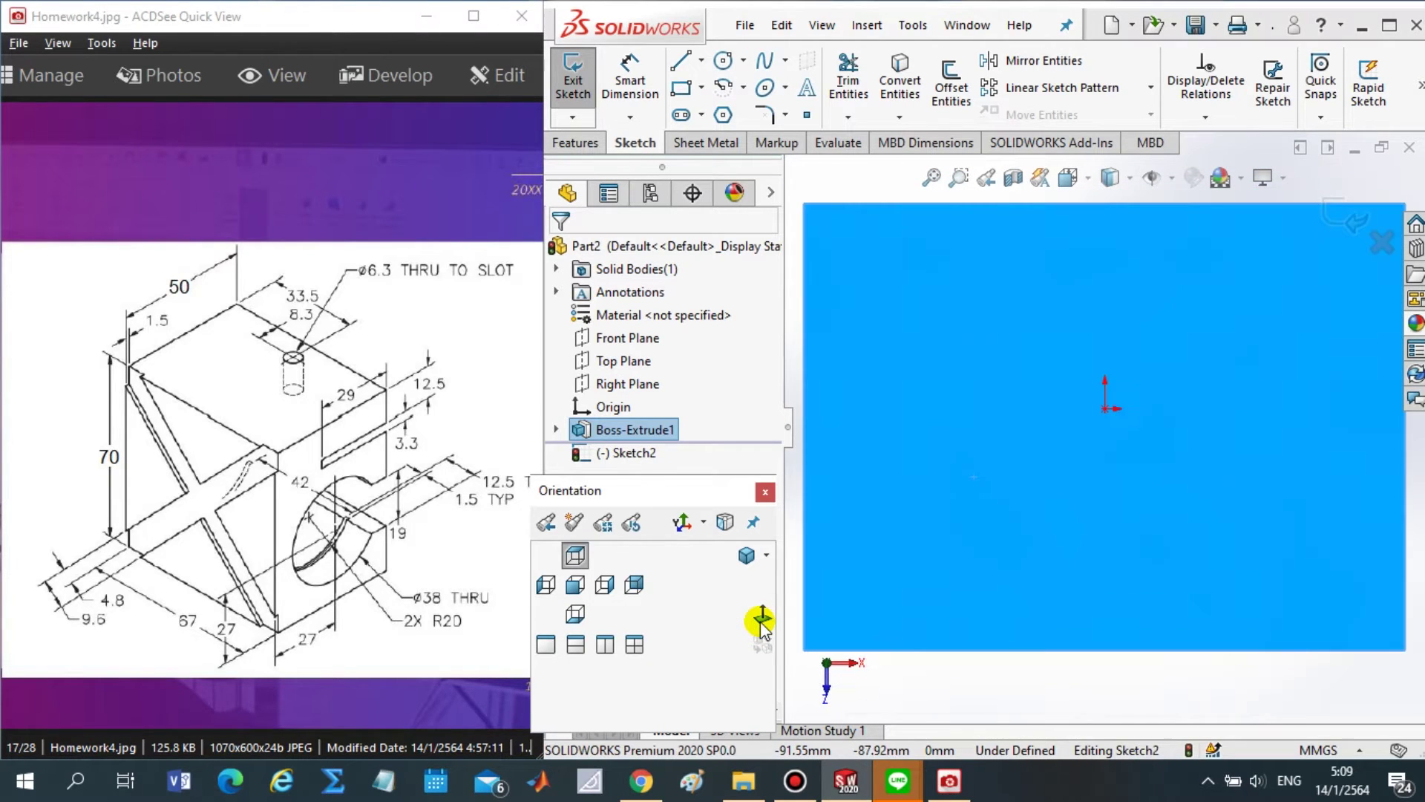
{"action": "left_click", "coordinate": [575, 557]}
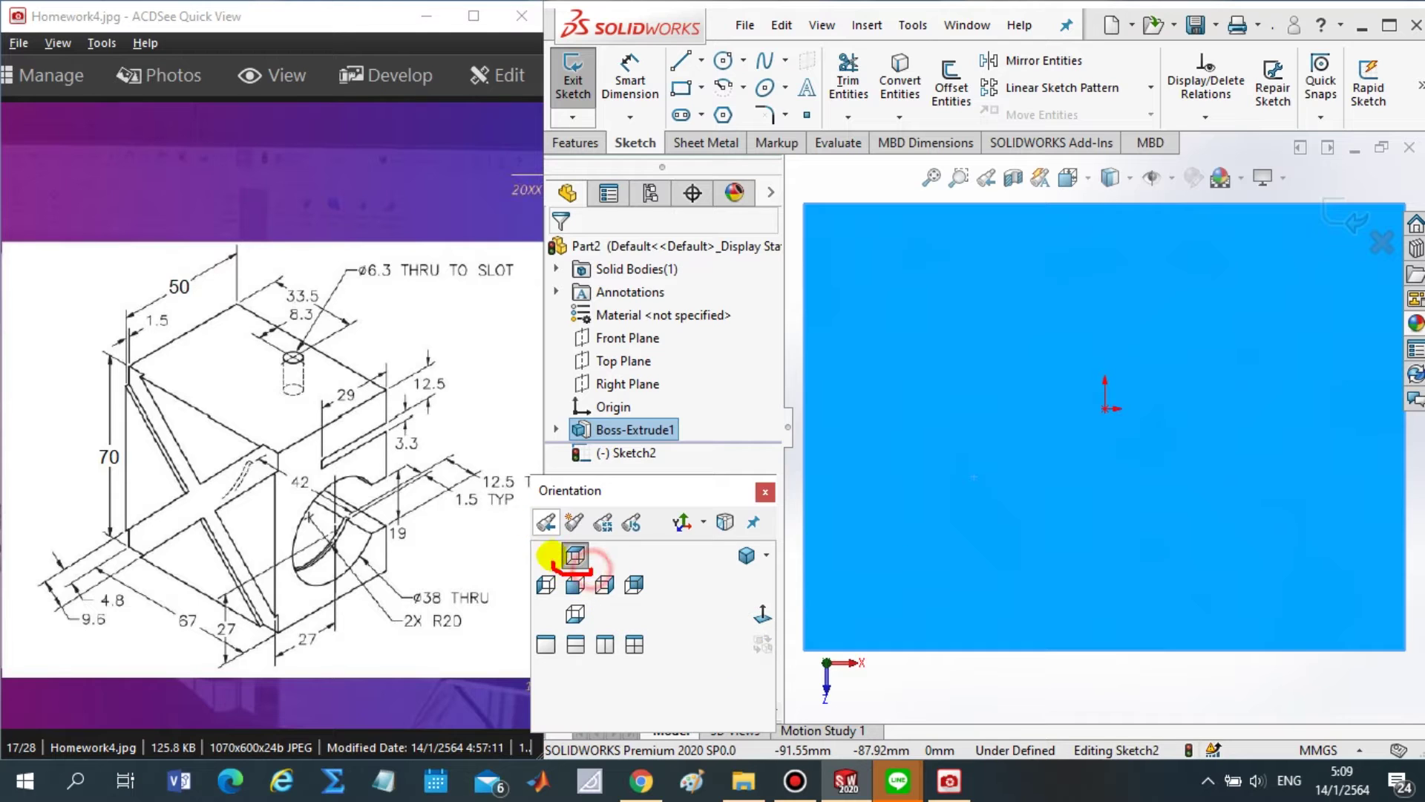
{"action": "left_click", "coordinate": [764, 614]}
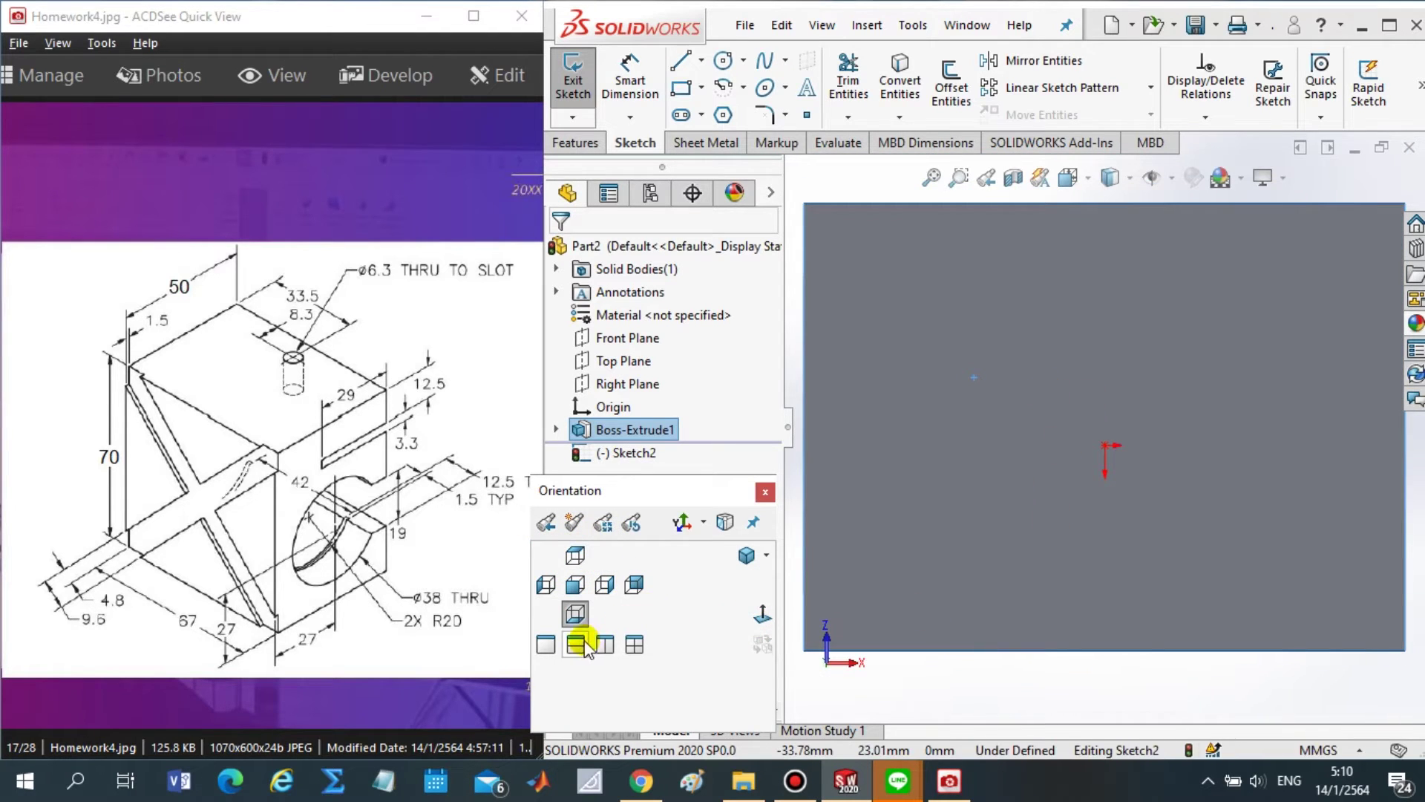
{"action": "left_click_drag", "start_coordinate": [570, 643], "coordinate": [564, 638]}
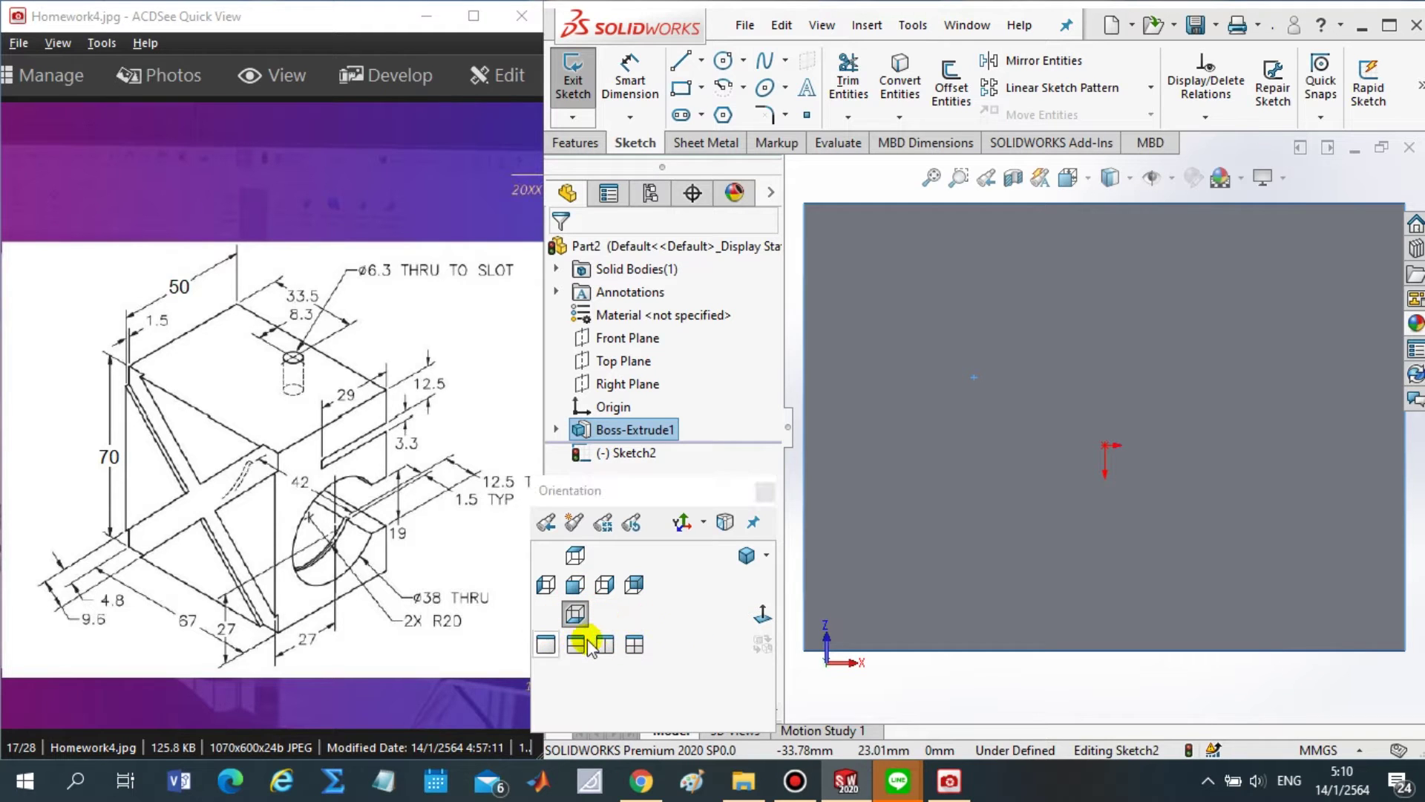
{"action": "left_click", "coordinate": [761, 615]}
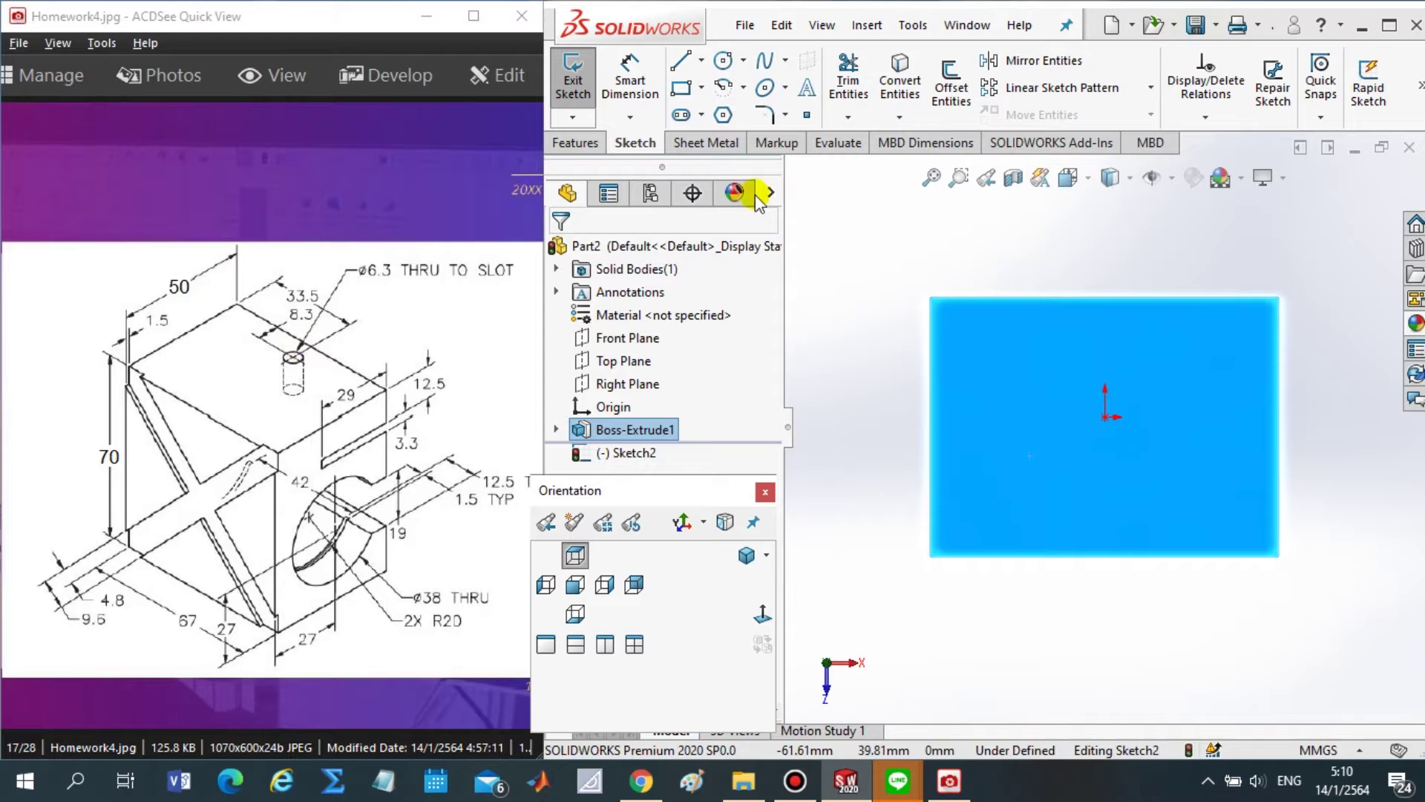
- Draw a circle near the top of the face and dimension its diameter to 6.3 mm
{"action": "left_click", "coordinate": [1066, 381]}
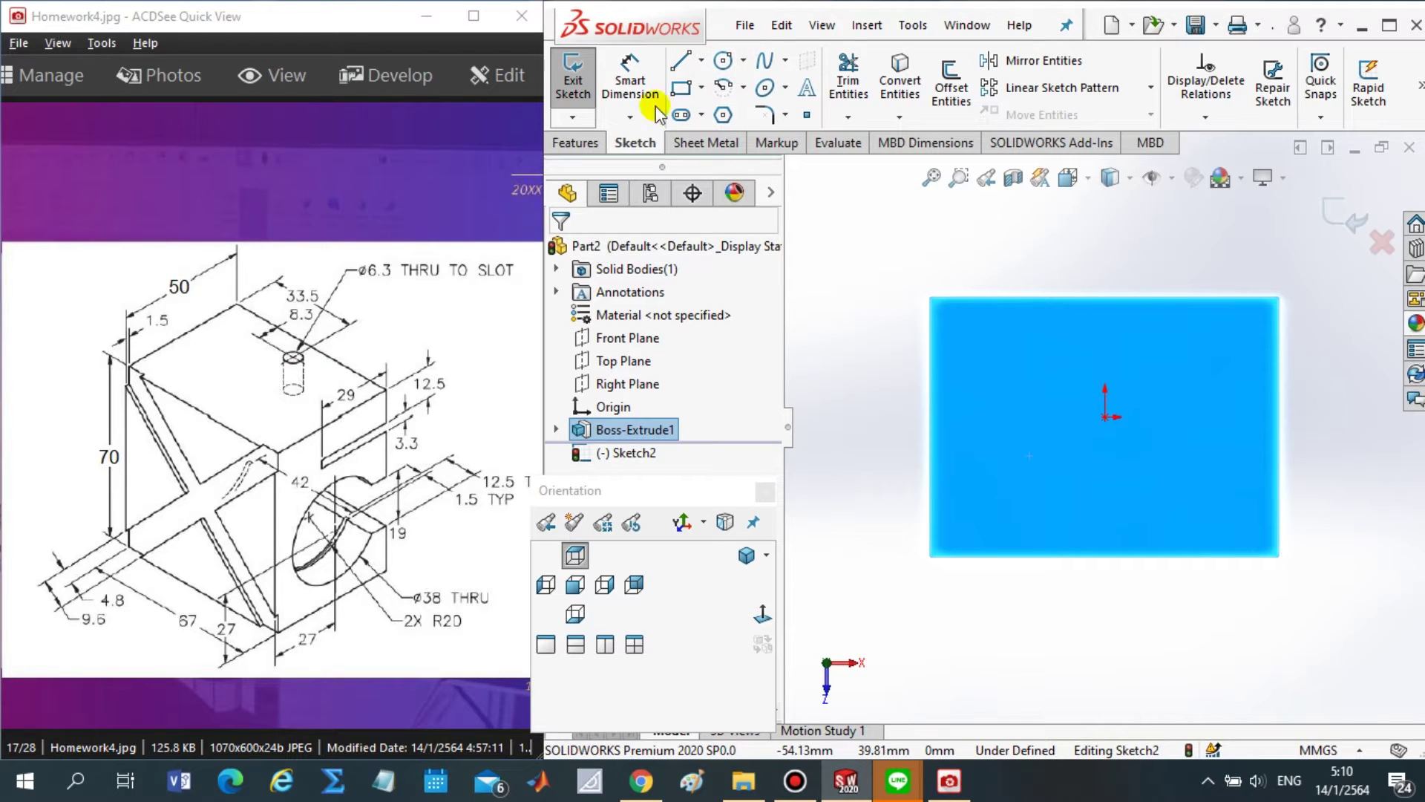
{"action": "left_click", "coordinate": [725, 62]}
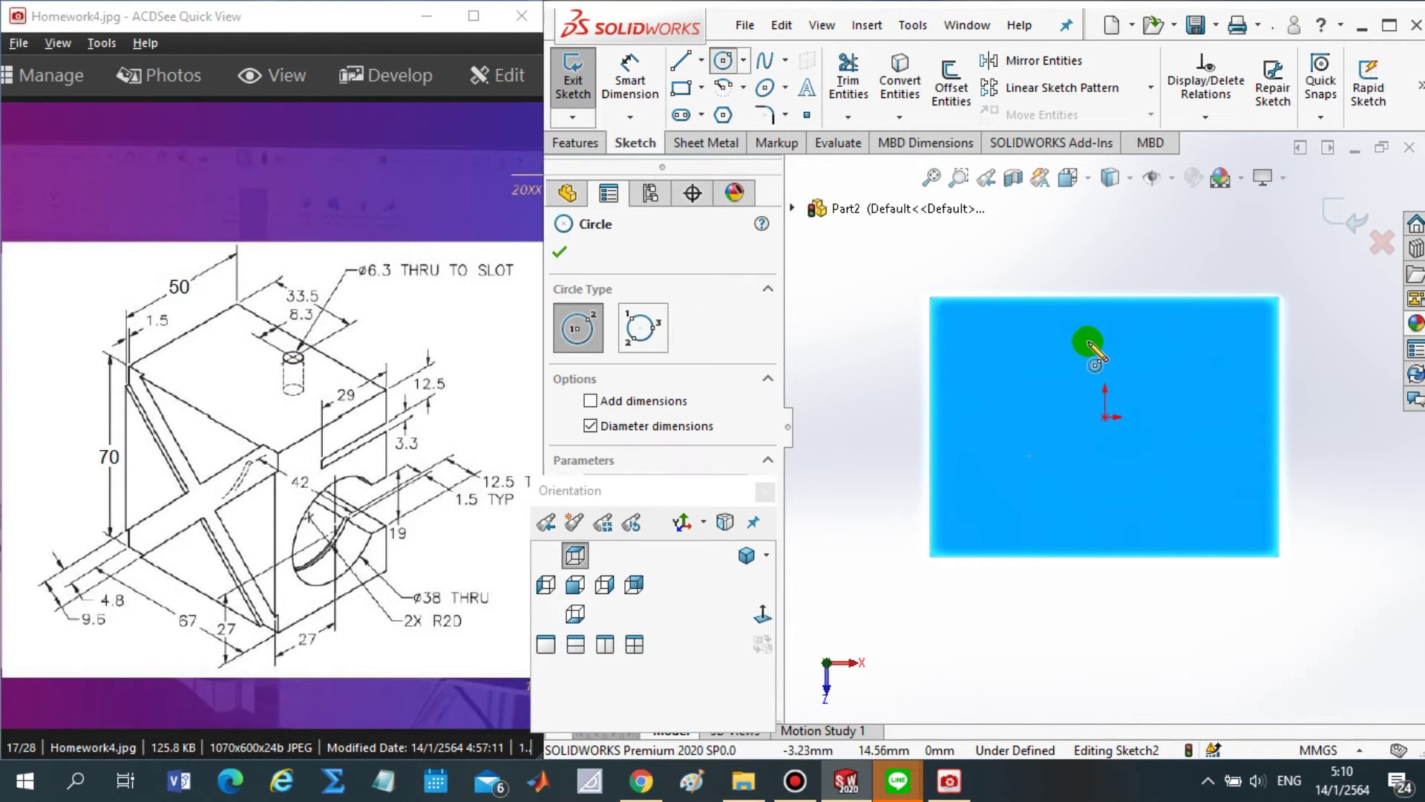
{"action": "left_click_drag", "start_coordinate": [1086, 341], "coordinate": [1126, 343]}
{"action": "left_click", "coordinate": [1118, 337]}
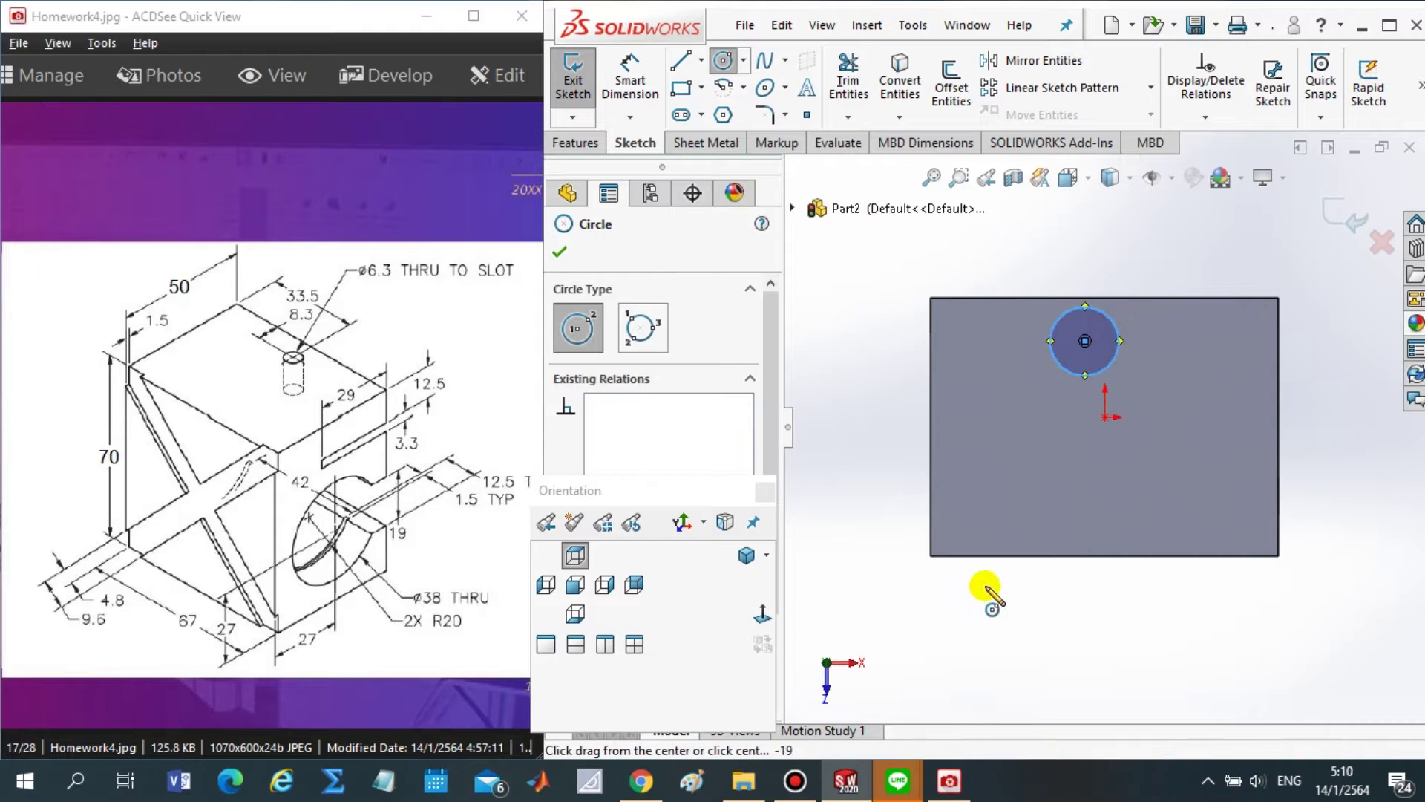
{"action": "key", "text": "Escape"}
{"action": "right_click_drag", "start_coordinate": [843, 583], "coordinate": [834, 442]}
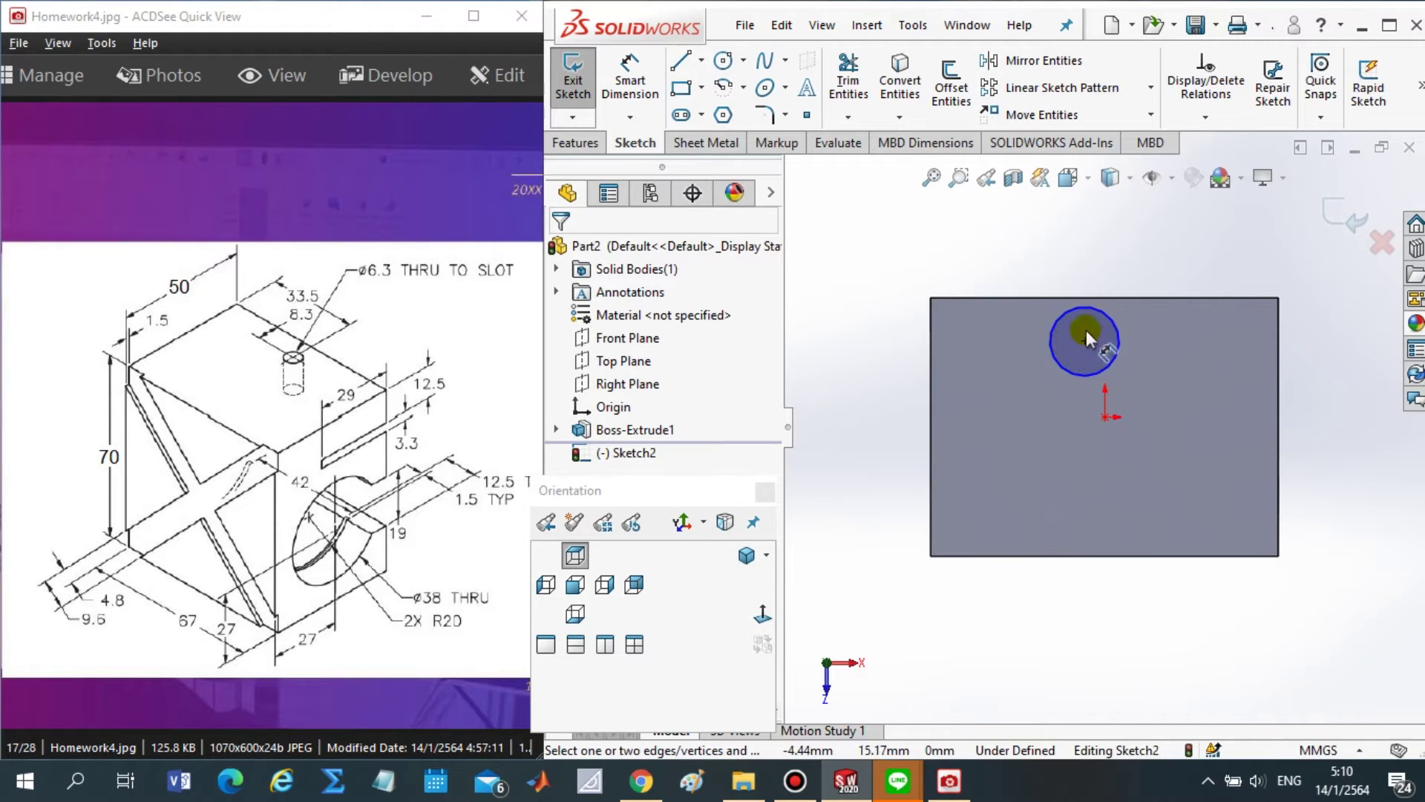
{"action": "left_click", "coordinate": [1102, 310]}
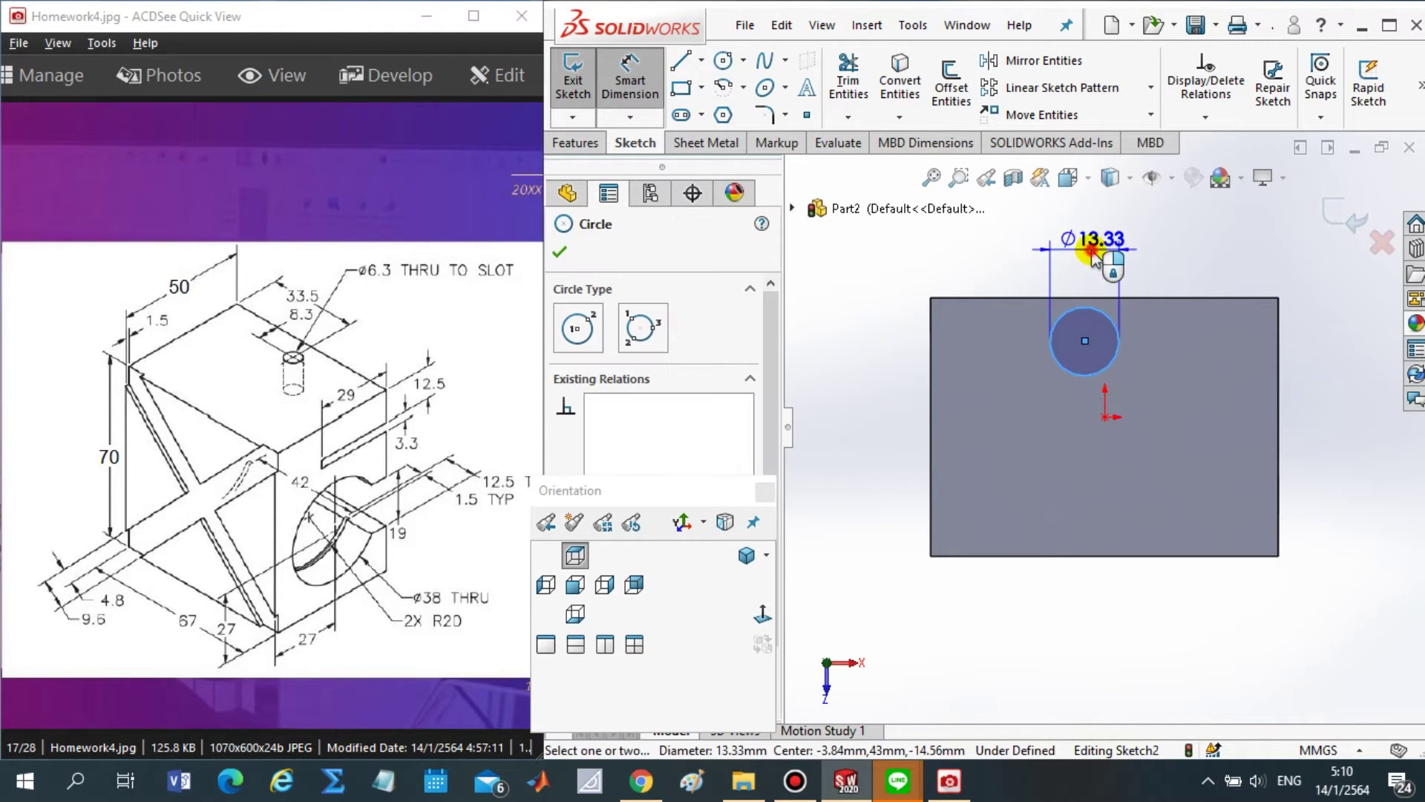
{"action": "left_click", "coordinate": [1093, 253]}
{"action": "type", "text": "6."}
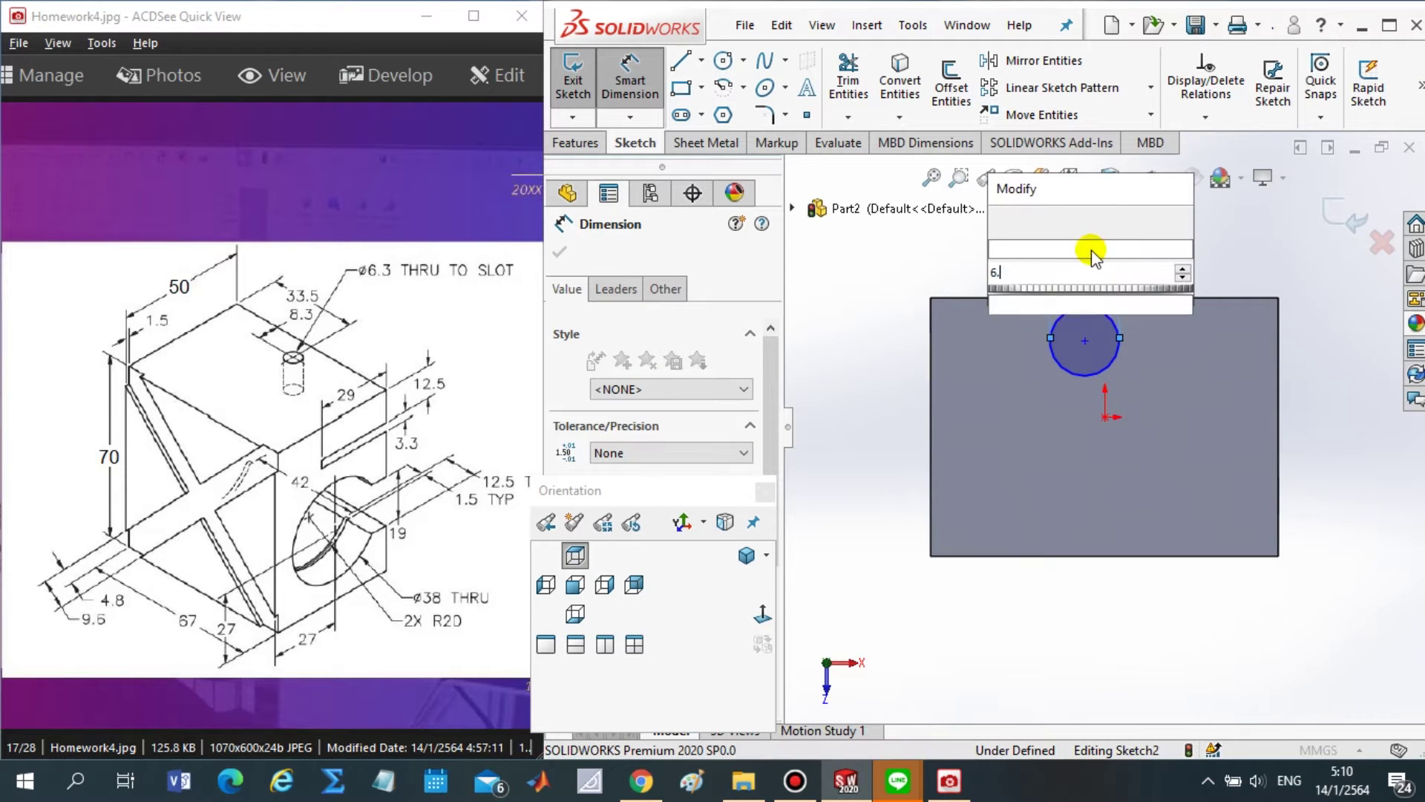
{"action": "key", "text": "Return"}
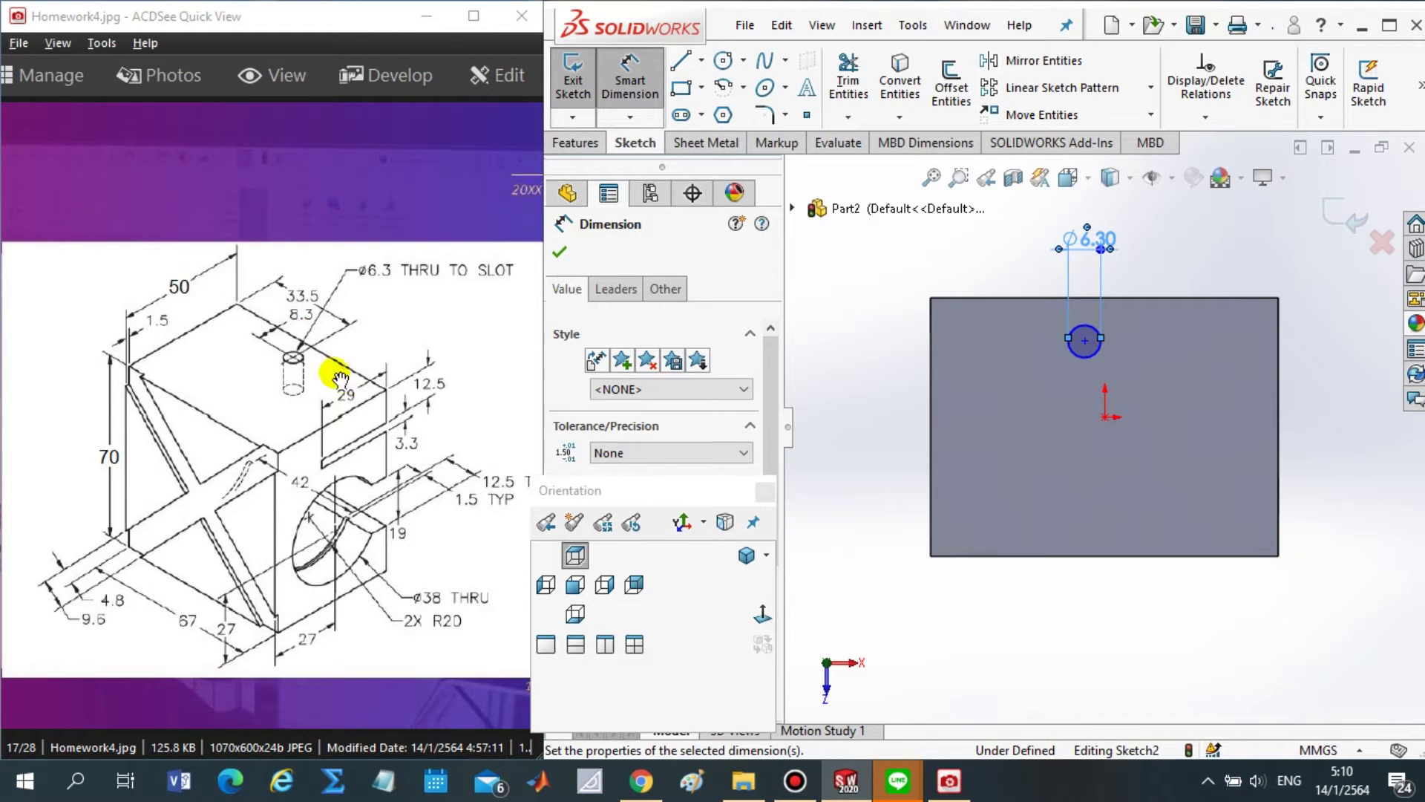
- Locate the circle centre 33.5 mm from the left edge and 8.3 mm from the top edge
{"action": "left_click", "coordinate": [1086, 341]}
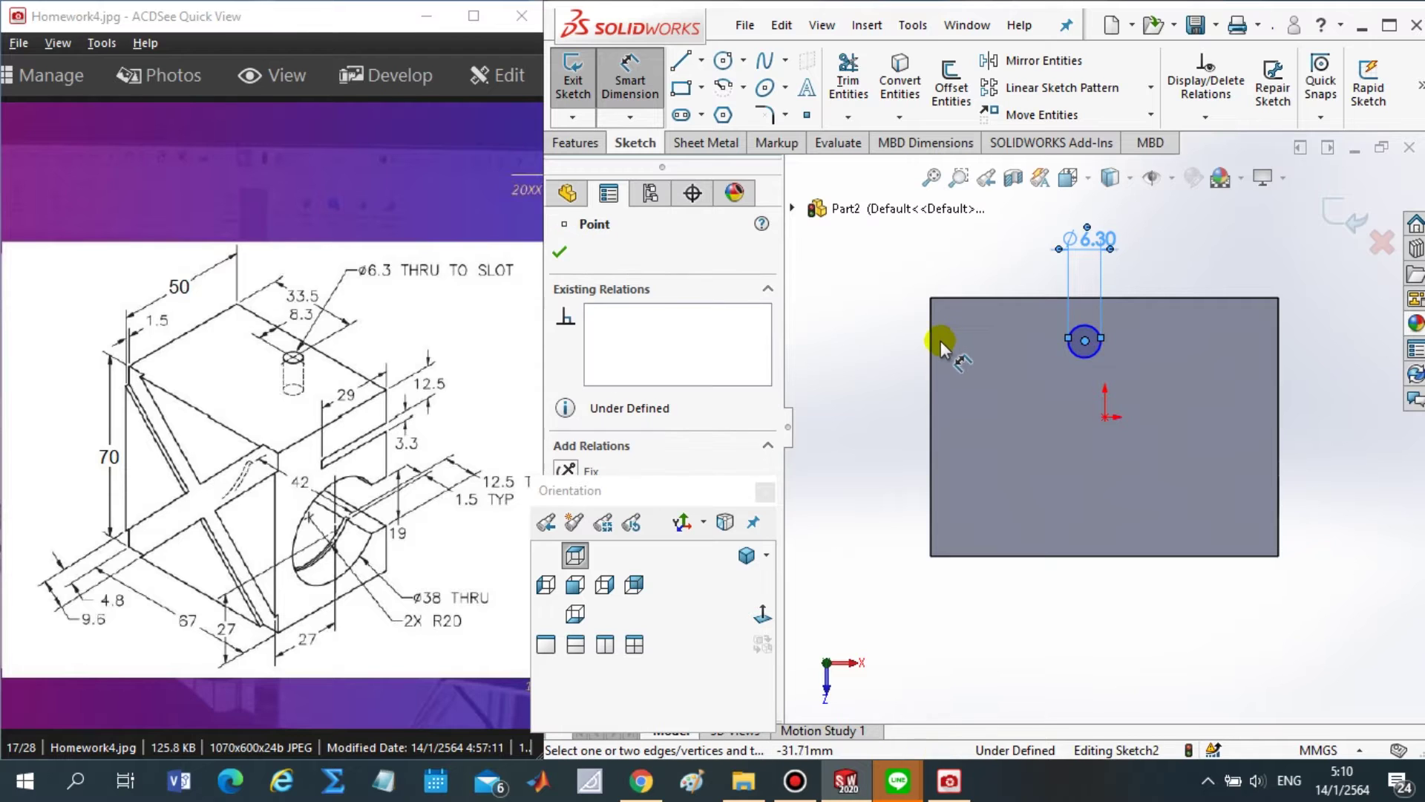
{"action": "left_click", "coordinate": [934, 342]}
{"action": "left_click", "coordinate": [995, 261]}
{"action": "type", "text": "3."}
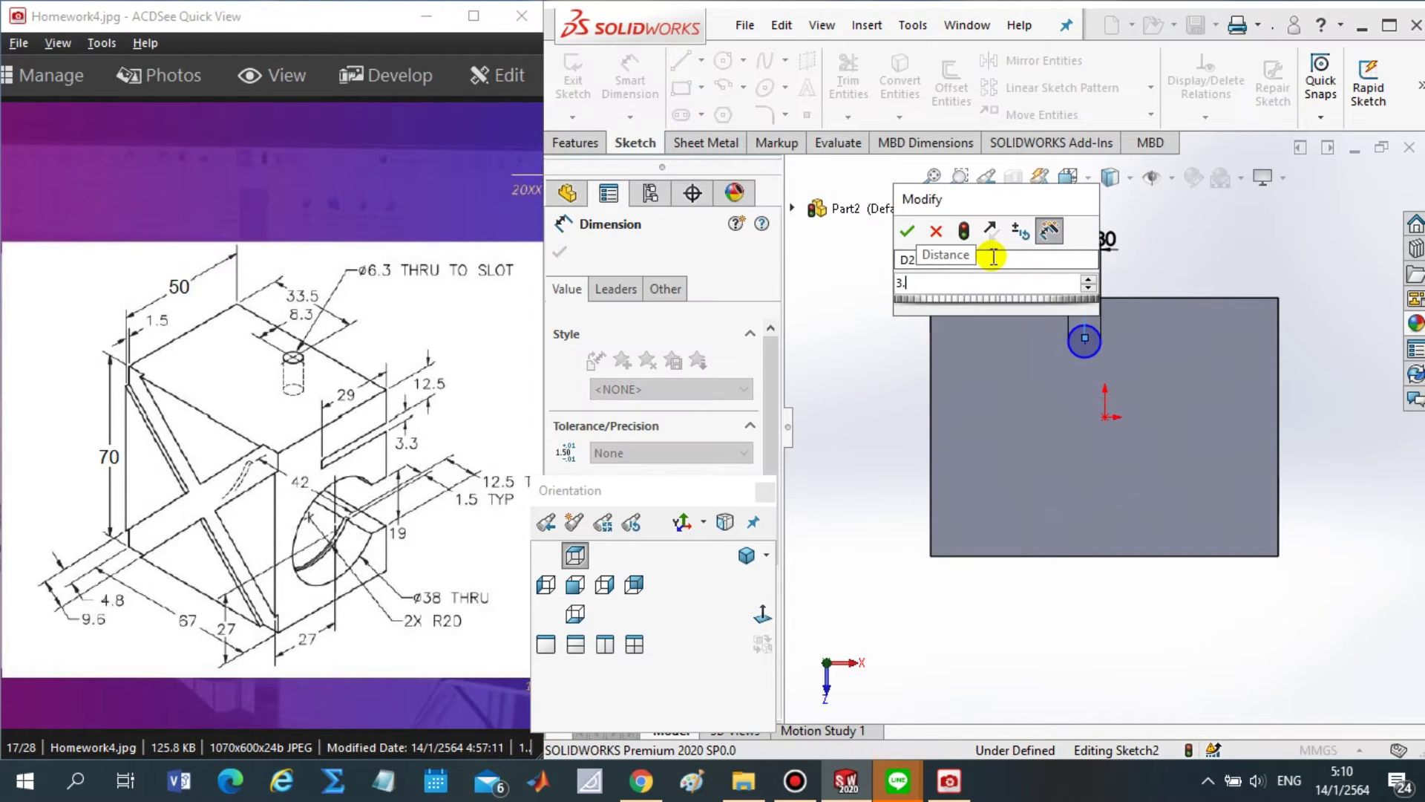
{"action": "key", "text": "BackSpace"}
{"action": "type", "text": "33.5"}
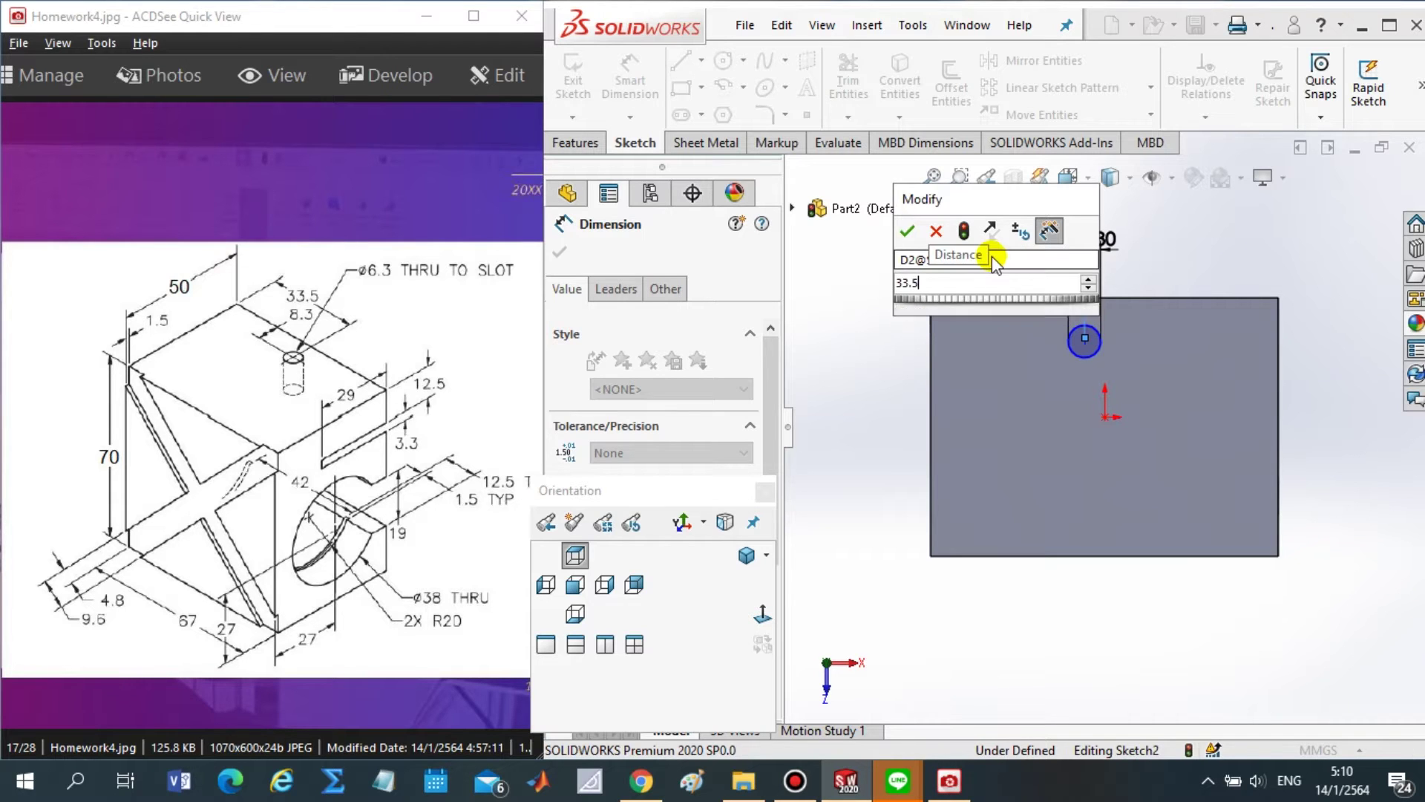
{"action": "key", "text": "Return"}
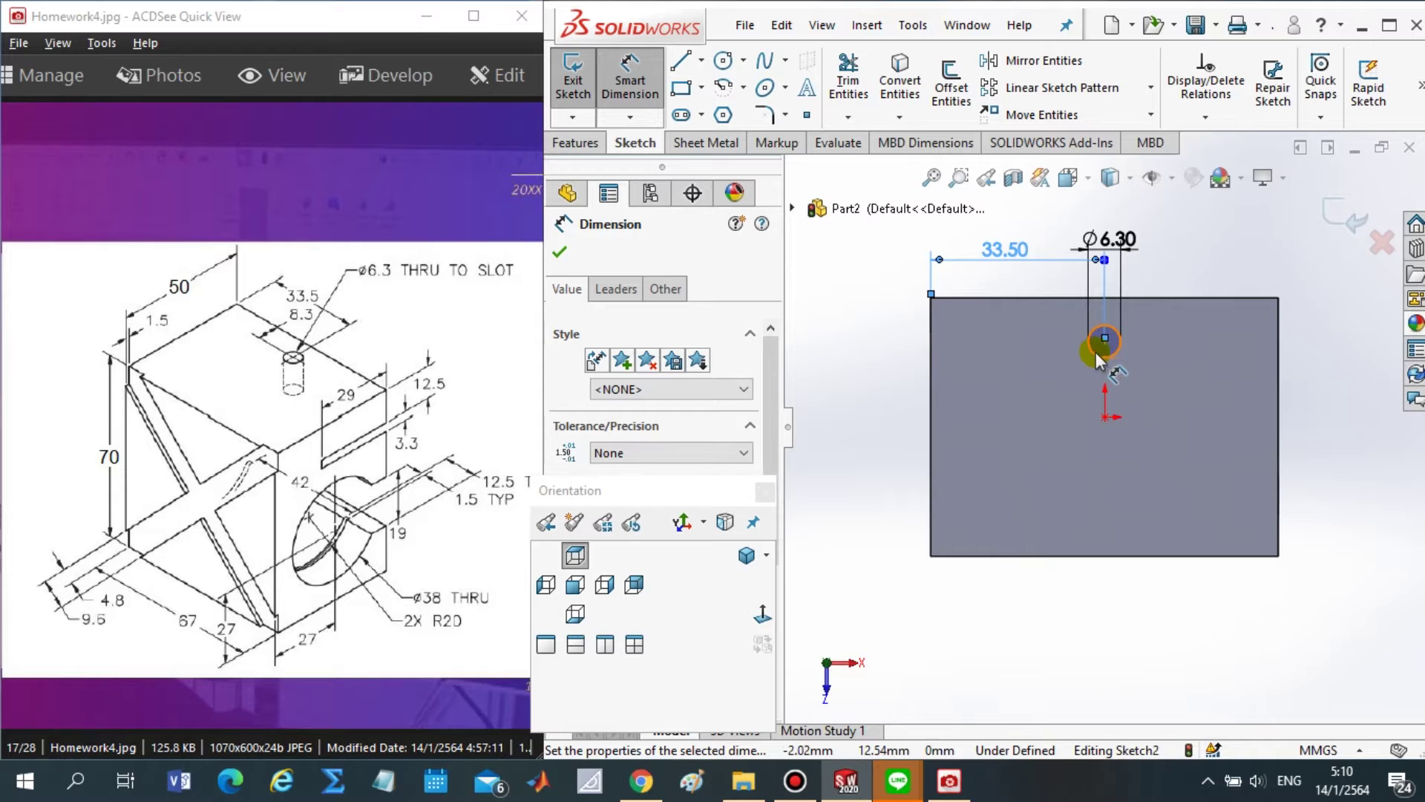
{"action": "left_click", "coordinate": [1106, 353]}
{"action": "left_click", "coordinate": [1030, 299]}
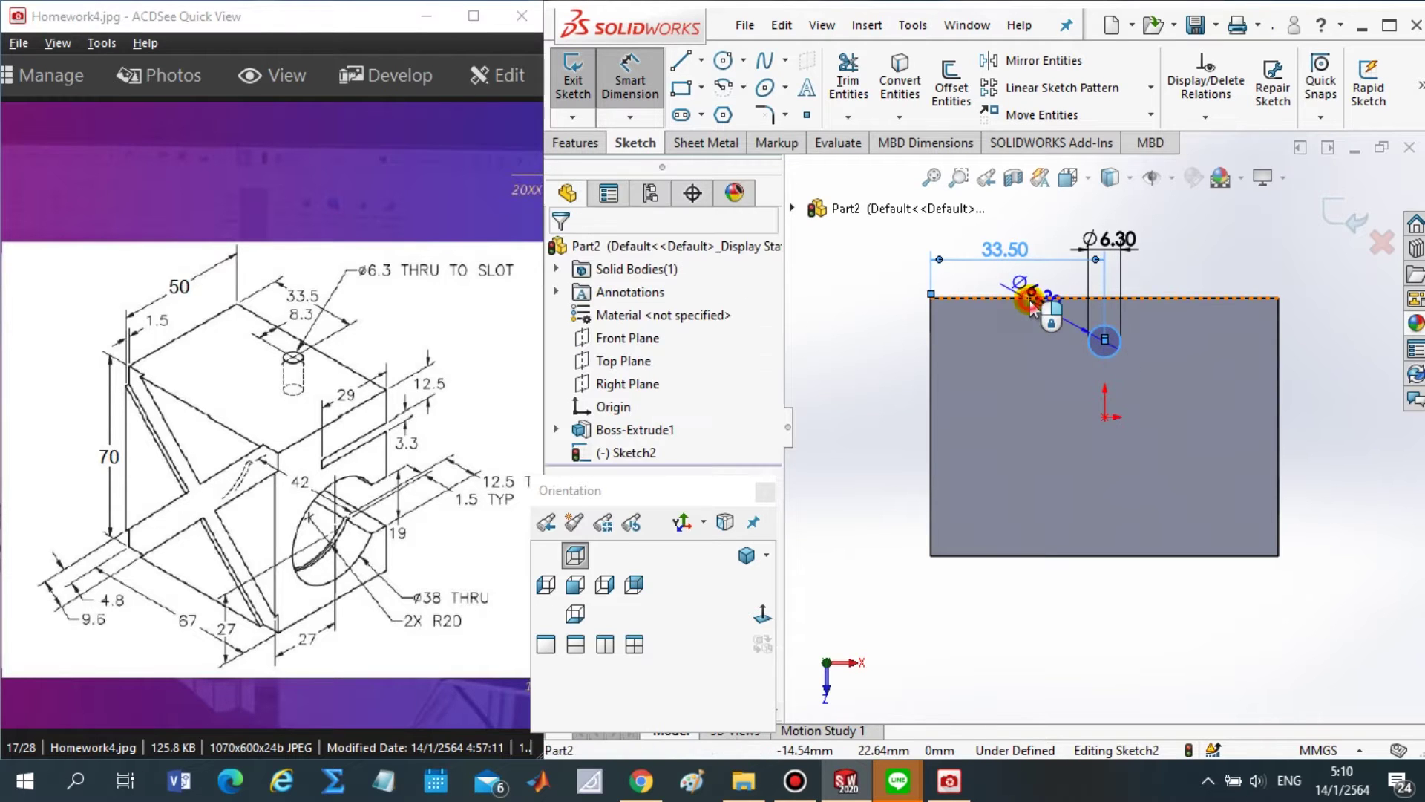
{"action": "left_click", "coordinate": [836, 414]}
{"action": "type", "text": "8.3"}
{"action": "key", "text": "Return"}
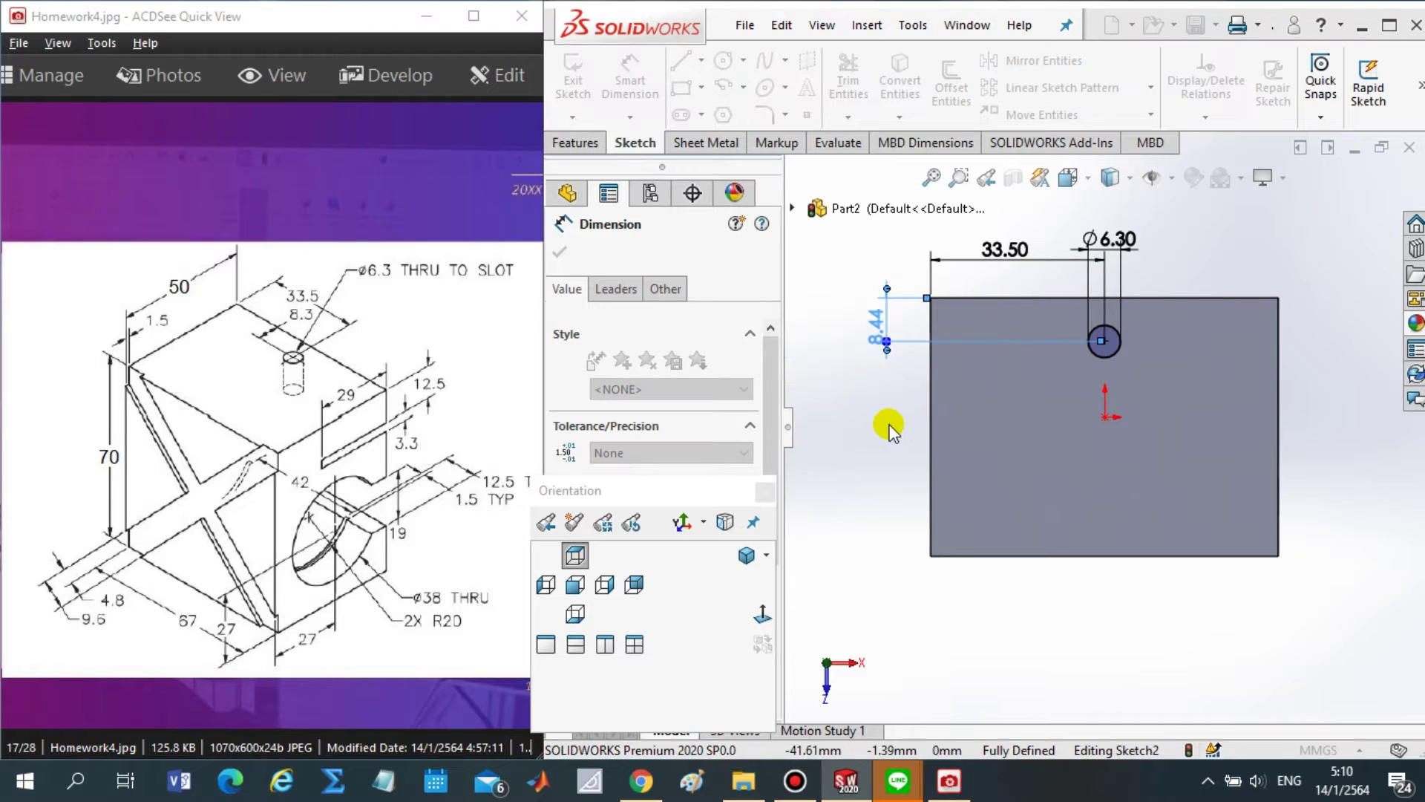
{"action": "key", "text": "Escape"}
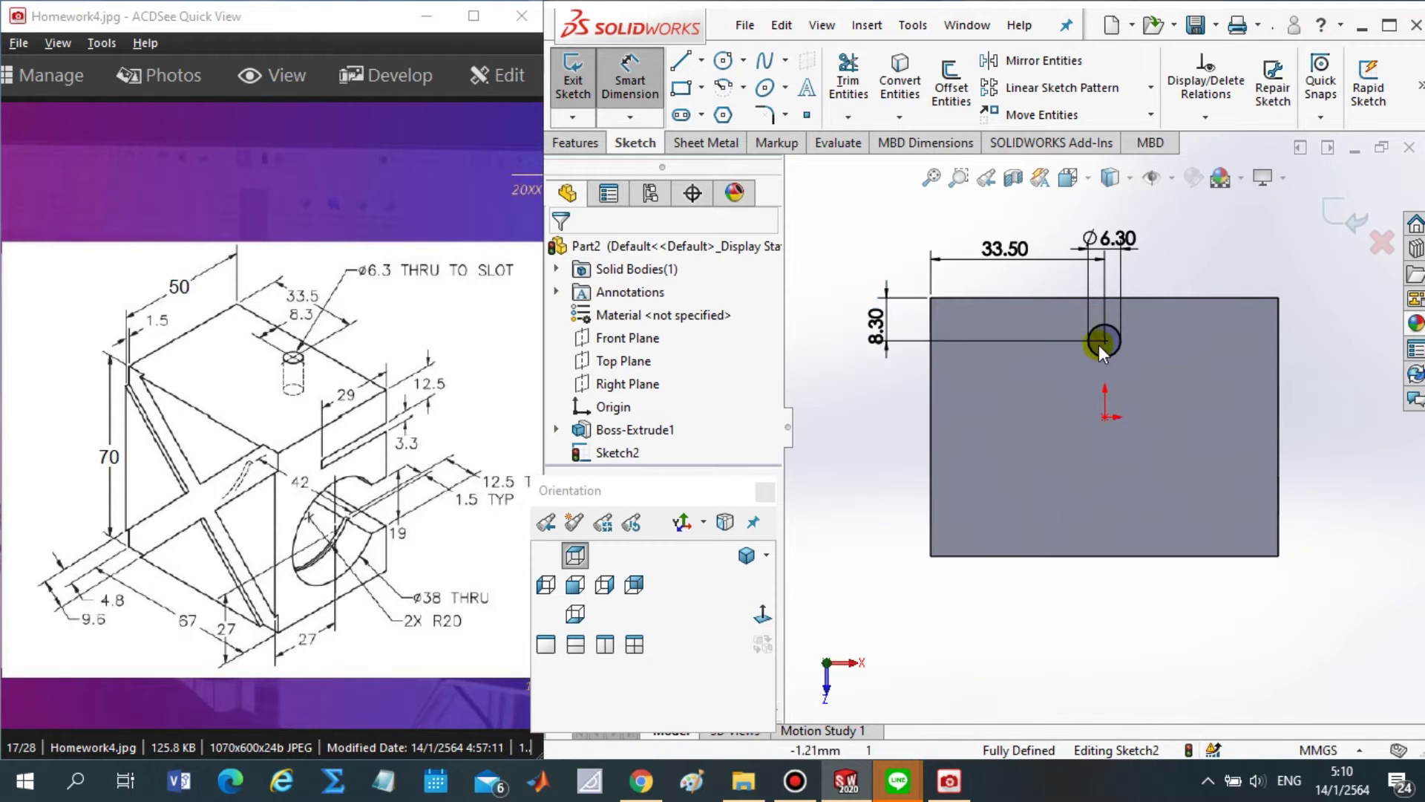
{"action": "key", "text": "Escape"}
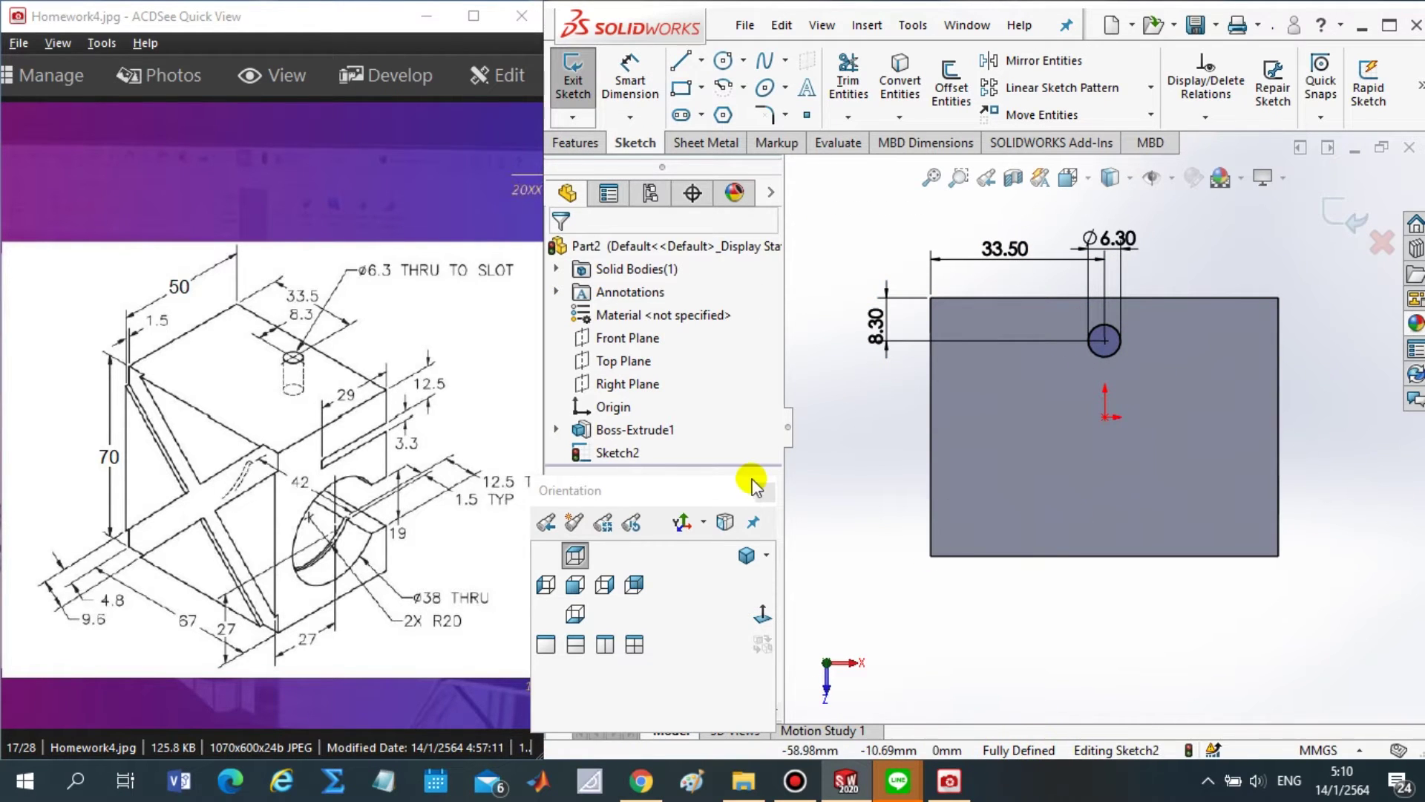
- Start a Cut-Extrude from the circle sketch and check its preview from several views
{"action": "left_click", "coordinate": [577, 143]}
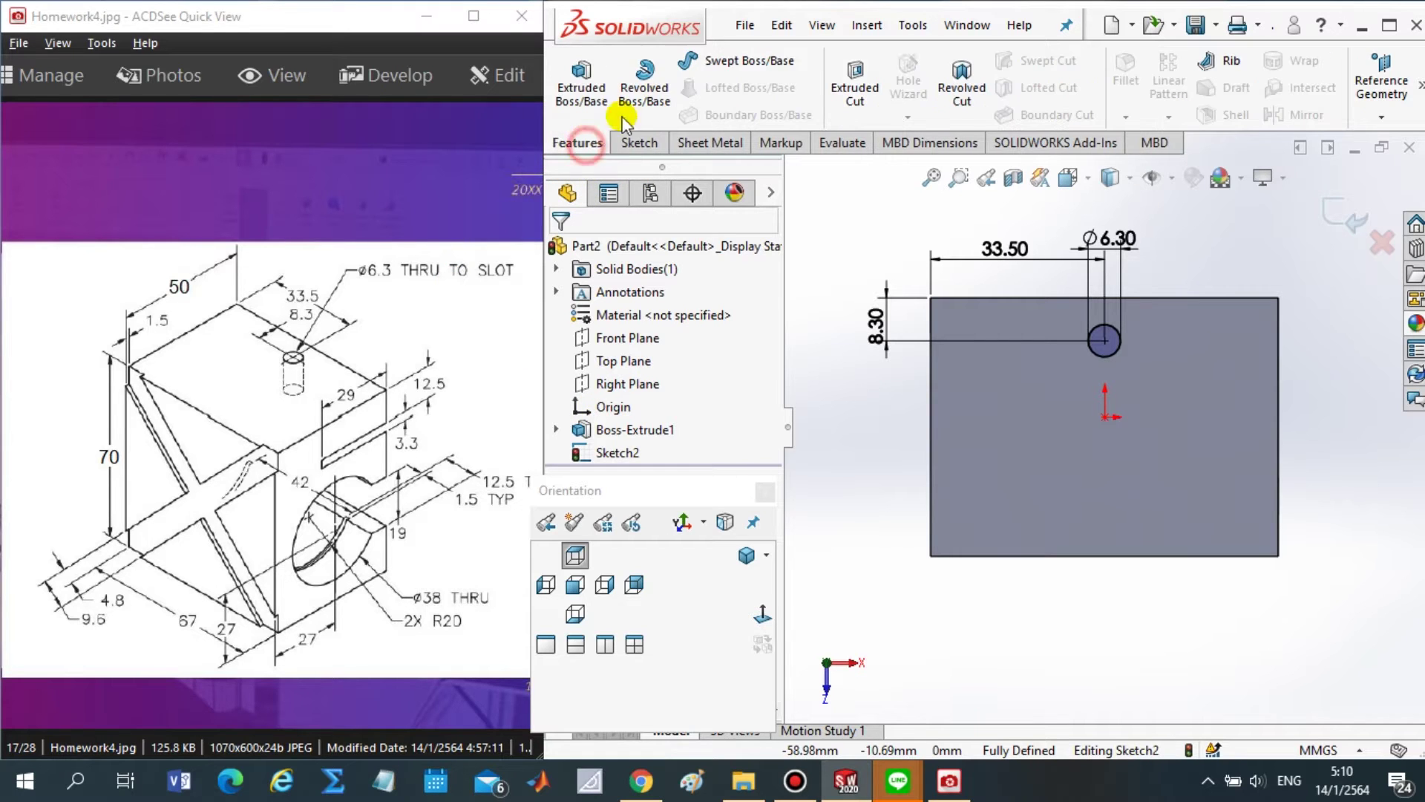
{"action": "left_click", "coordinate": [861, 82]}
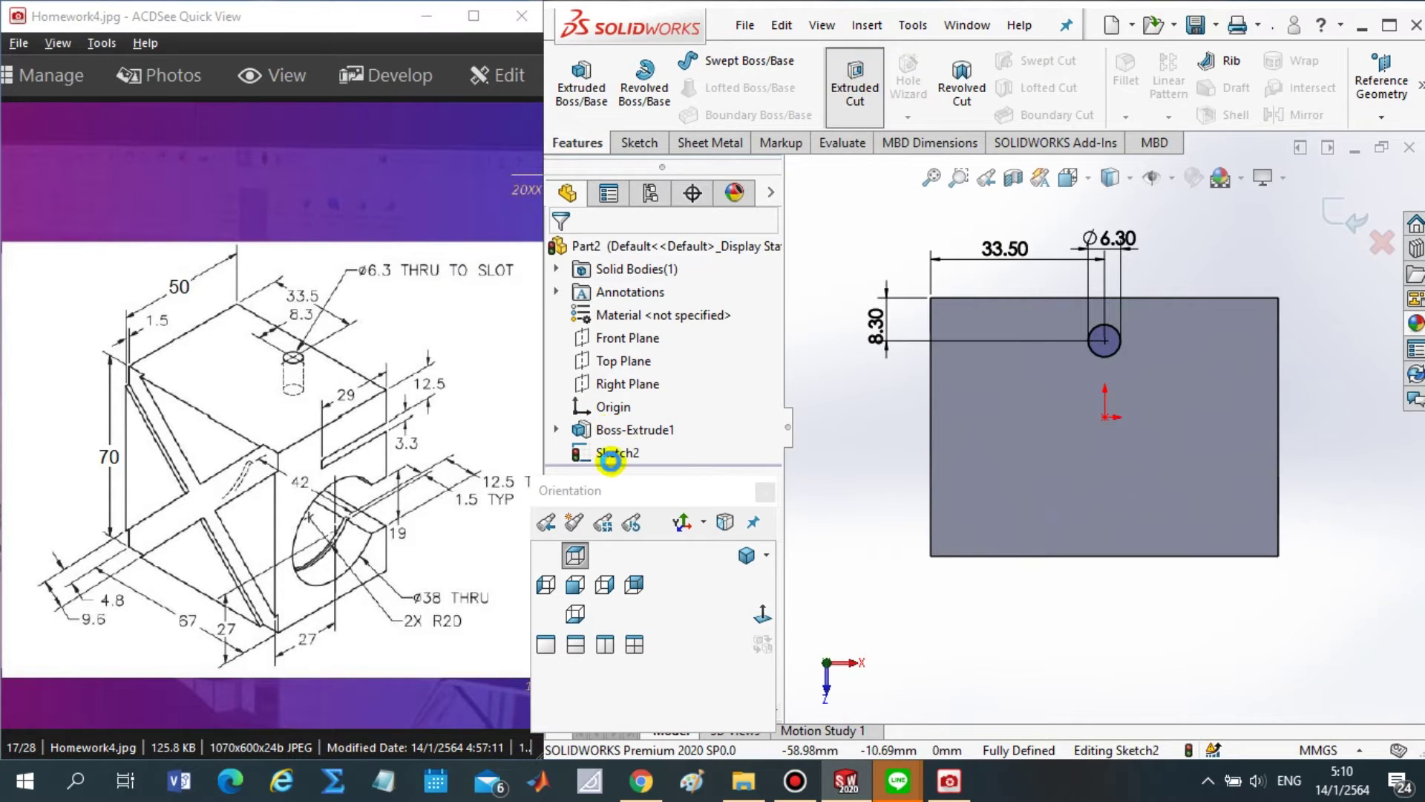
{"action": "left_click_drag", "start_coordinate": [620, 496], "coordinate": [898, 589]}
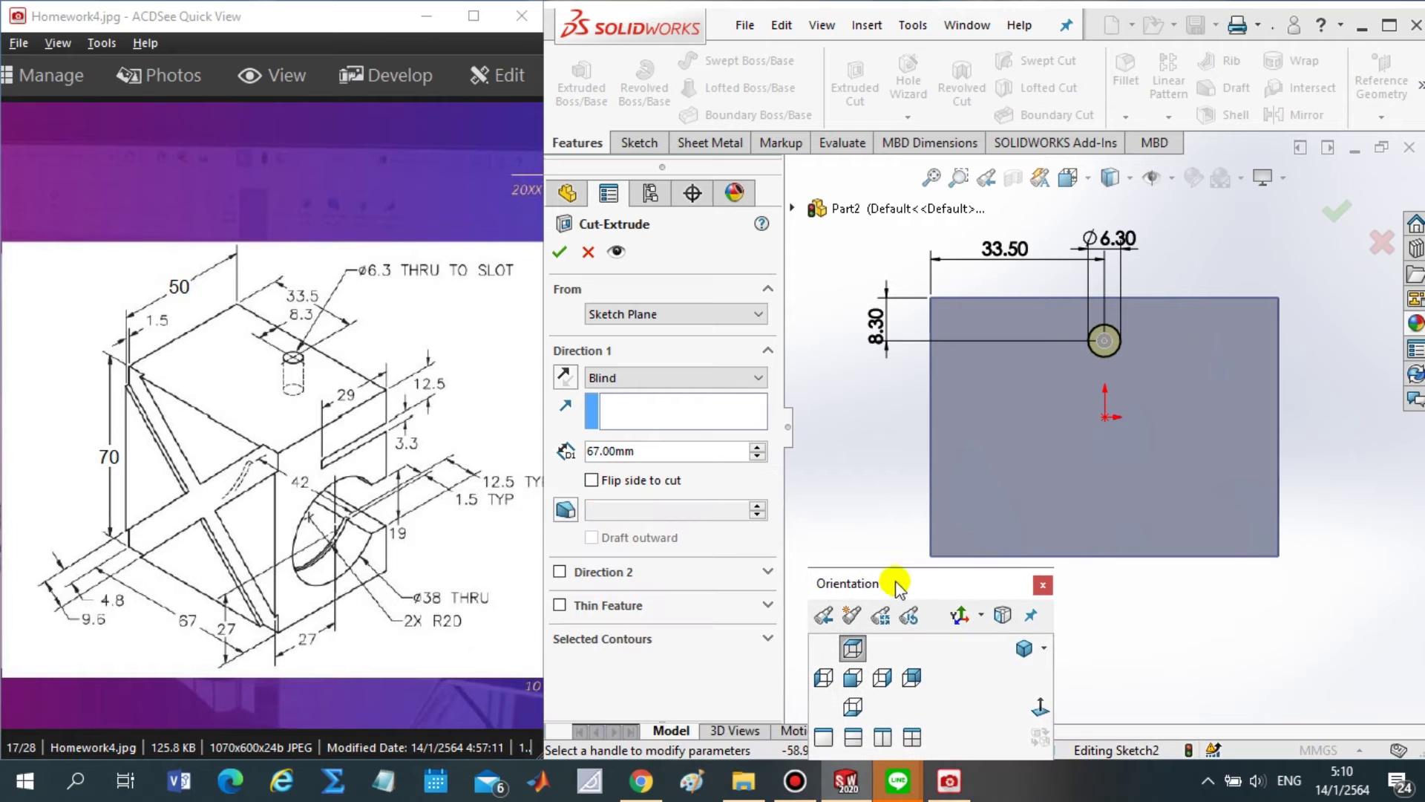
{"action": "left_click", "coordinate": [1023, 647]}
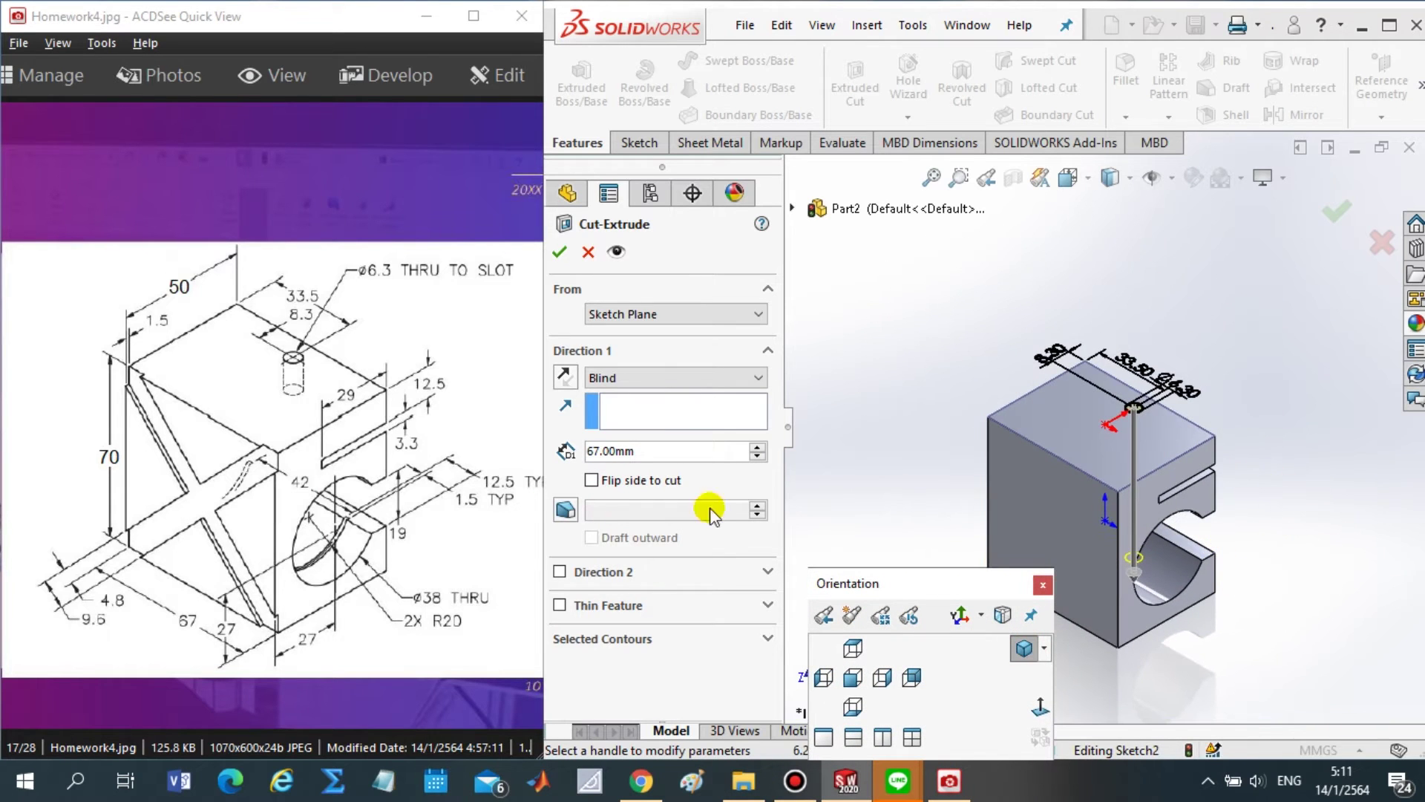
{"action": "left_click", "coordinate": [882, 677]}
{"action": "left_click", "coordinate": [912, 677]}
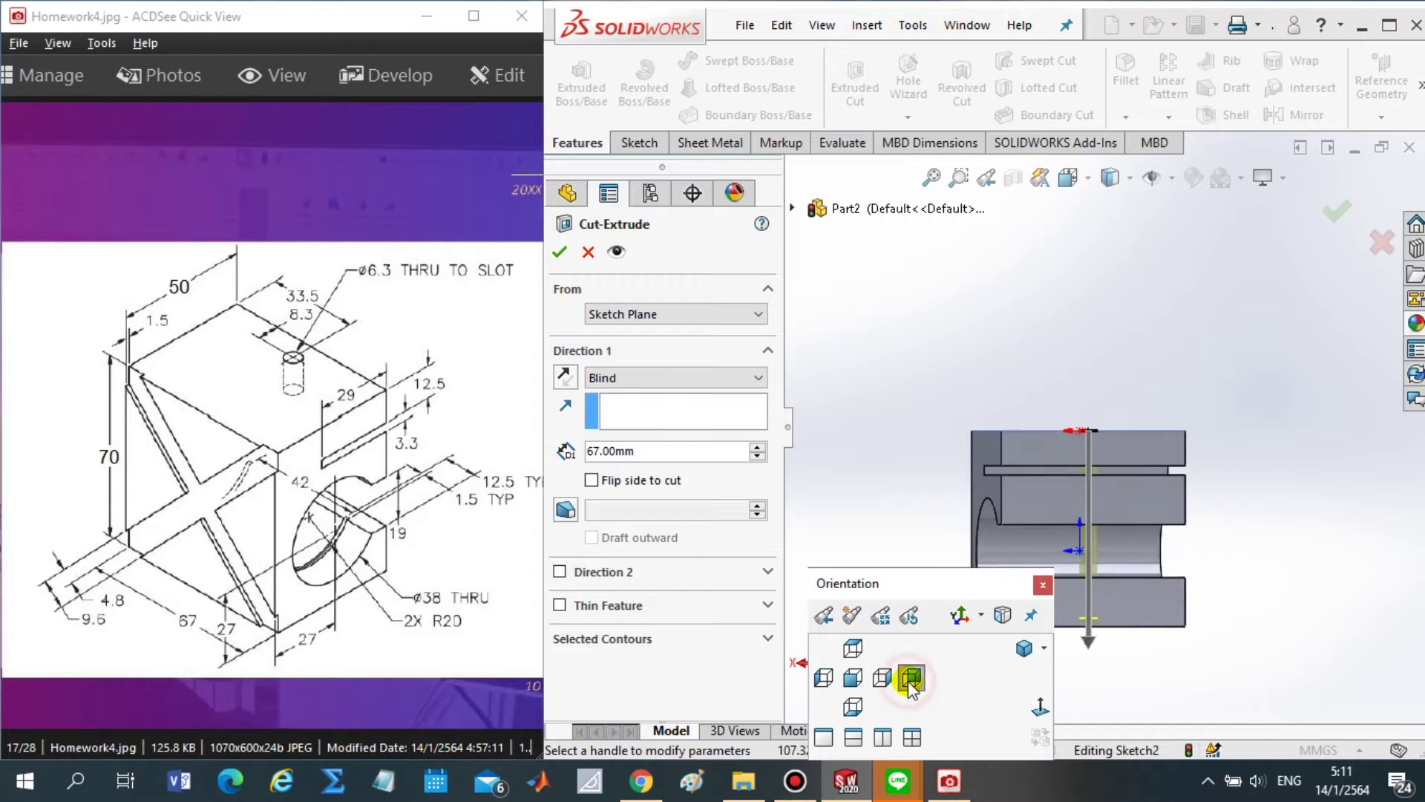
{"action": "scroll", "coordinate": [1102, 423], "scroll_direction": "up", "scroll_amount": 5}
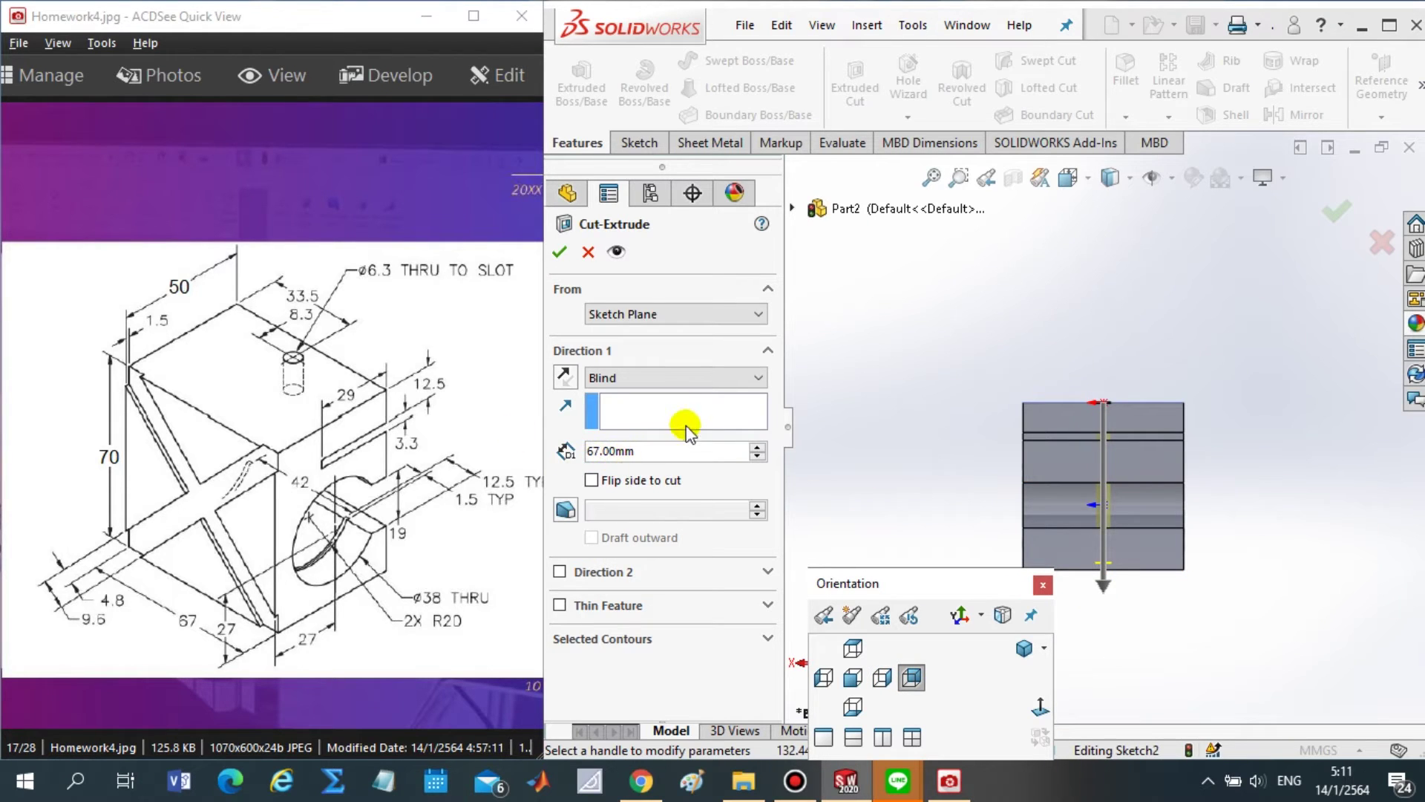
{"action": "left_click_drag", "start_coordinate": [97, 527], "coordinate": [183, 517]}
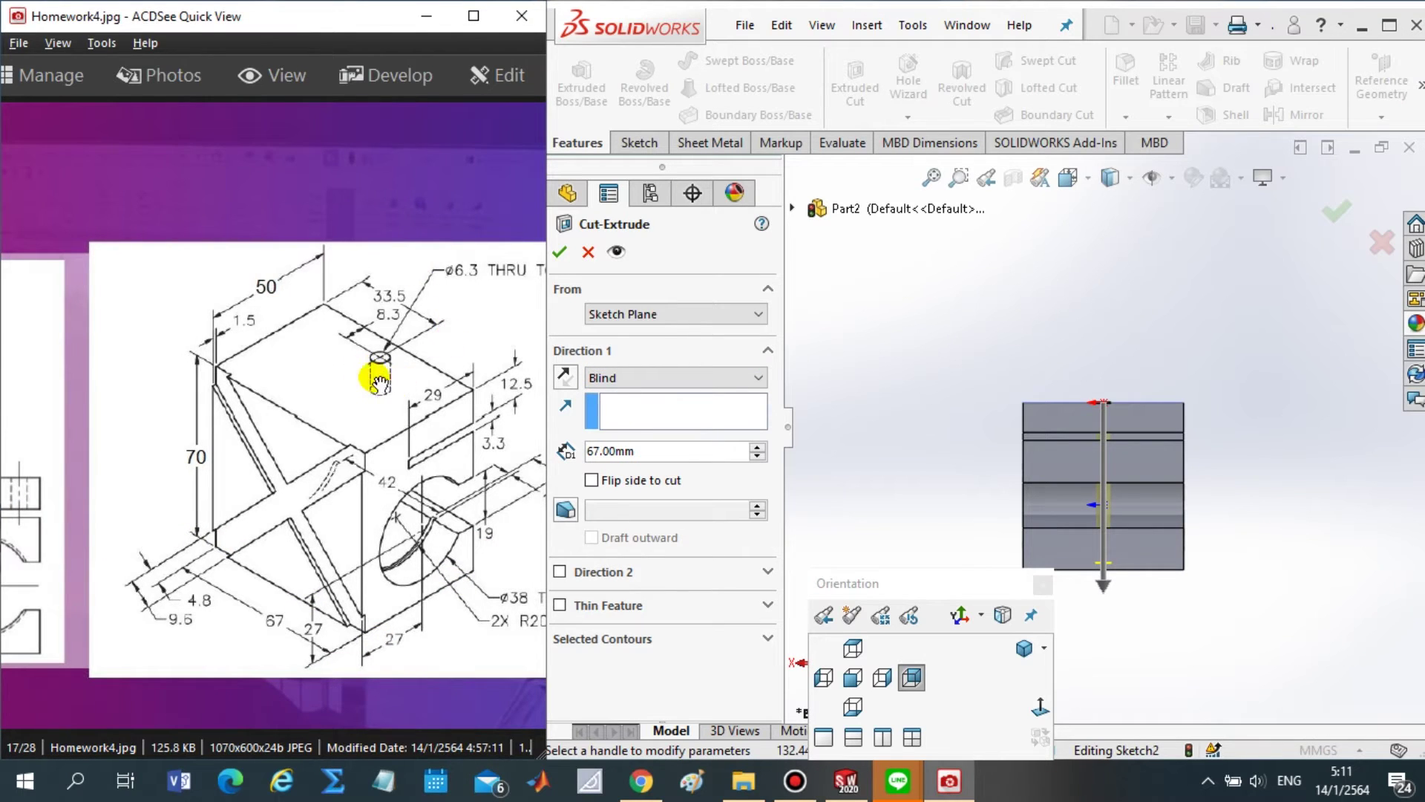
{"action": "left_click_drag", "start_coordinate": [379, 380], "coordinate": [461, 483]}
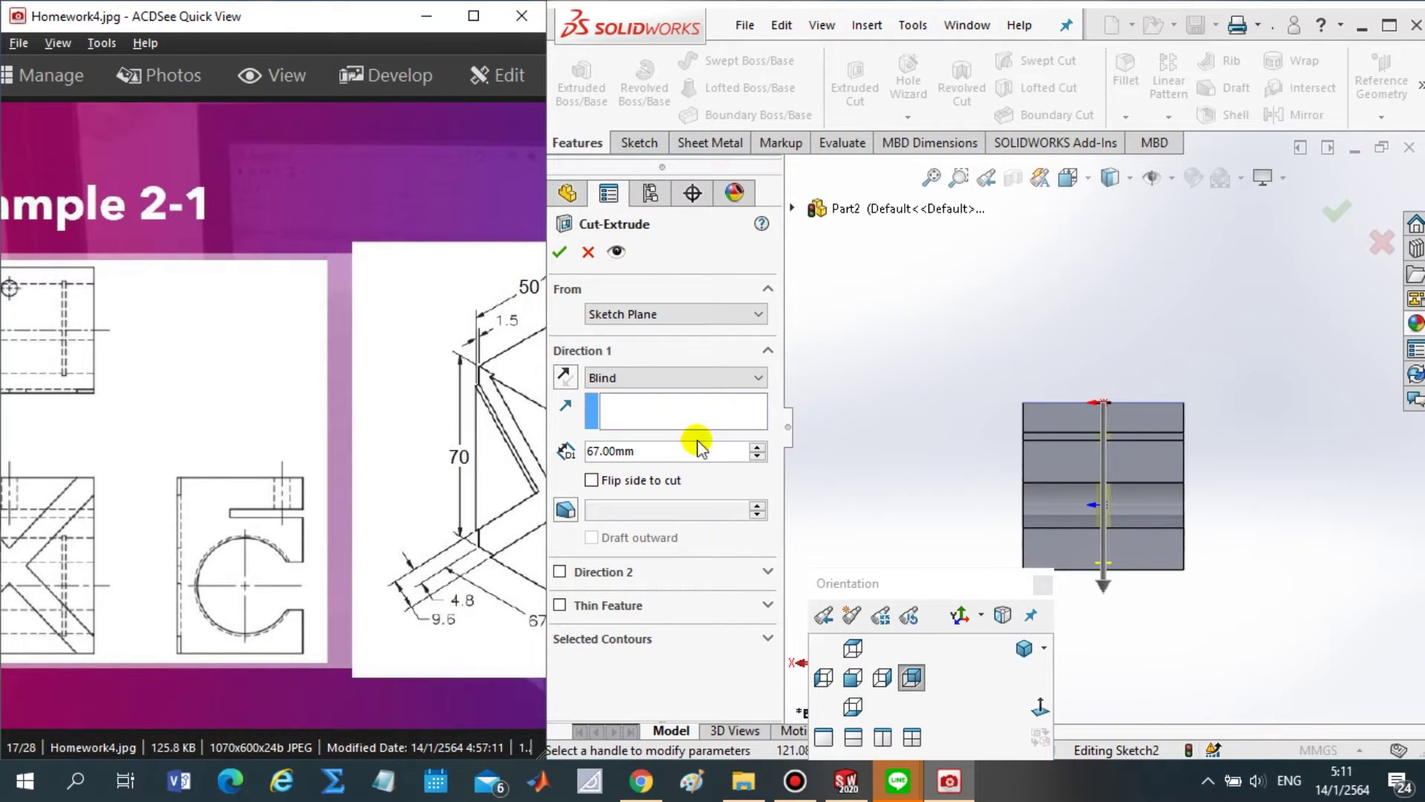
{"action": "left_click_drag", "start_coordinate": [486, 564], "coordinate": [340, 503]}
- Set the cut's end condition to Up To Next
{"action": "left_click", "coordinate": [688, 375]}
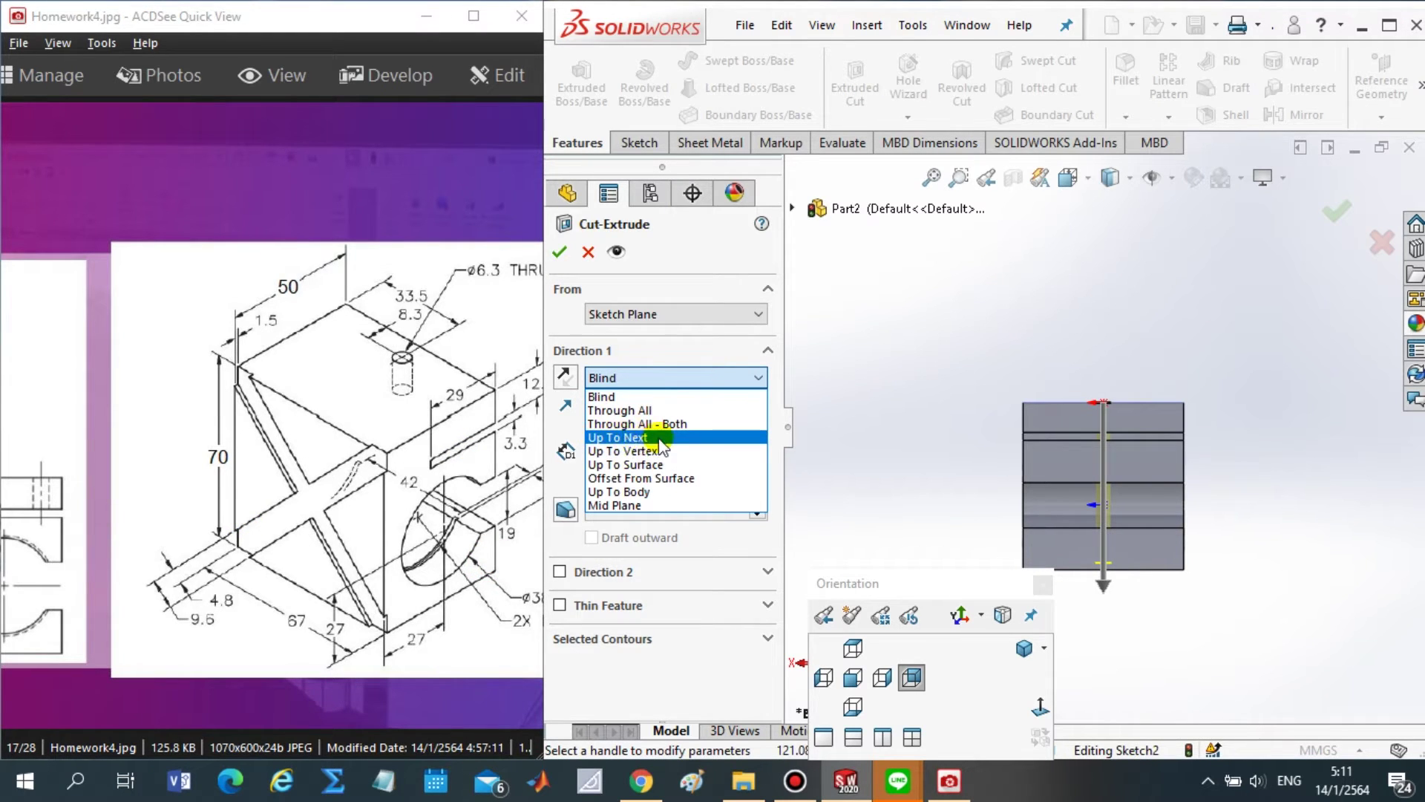
{"action": "left_click", "coordinate": [646, 438]}
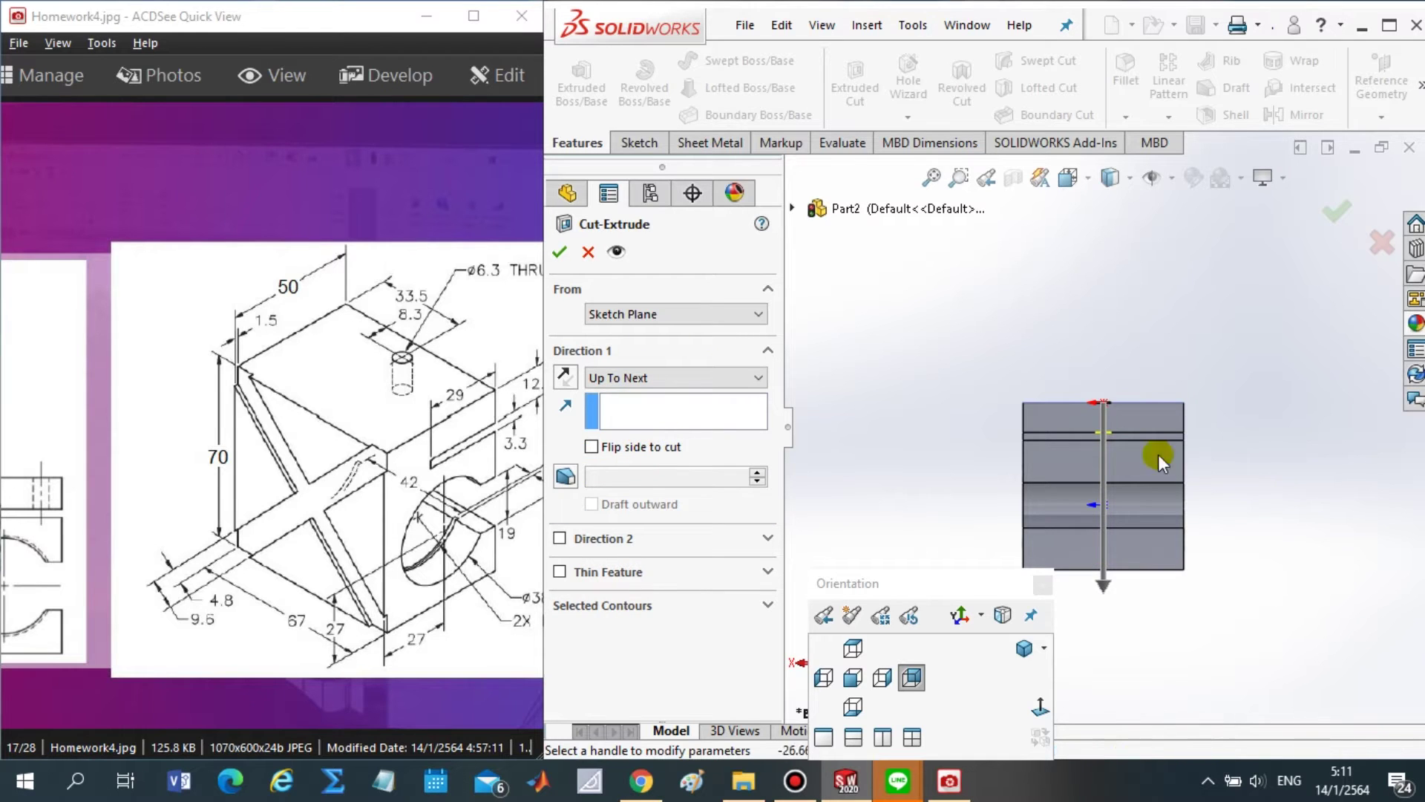
{"action": "scroll", "coordinate": [1099, 431], "scroll_direction": "down", "scroll_amount": 3}
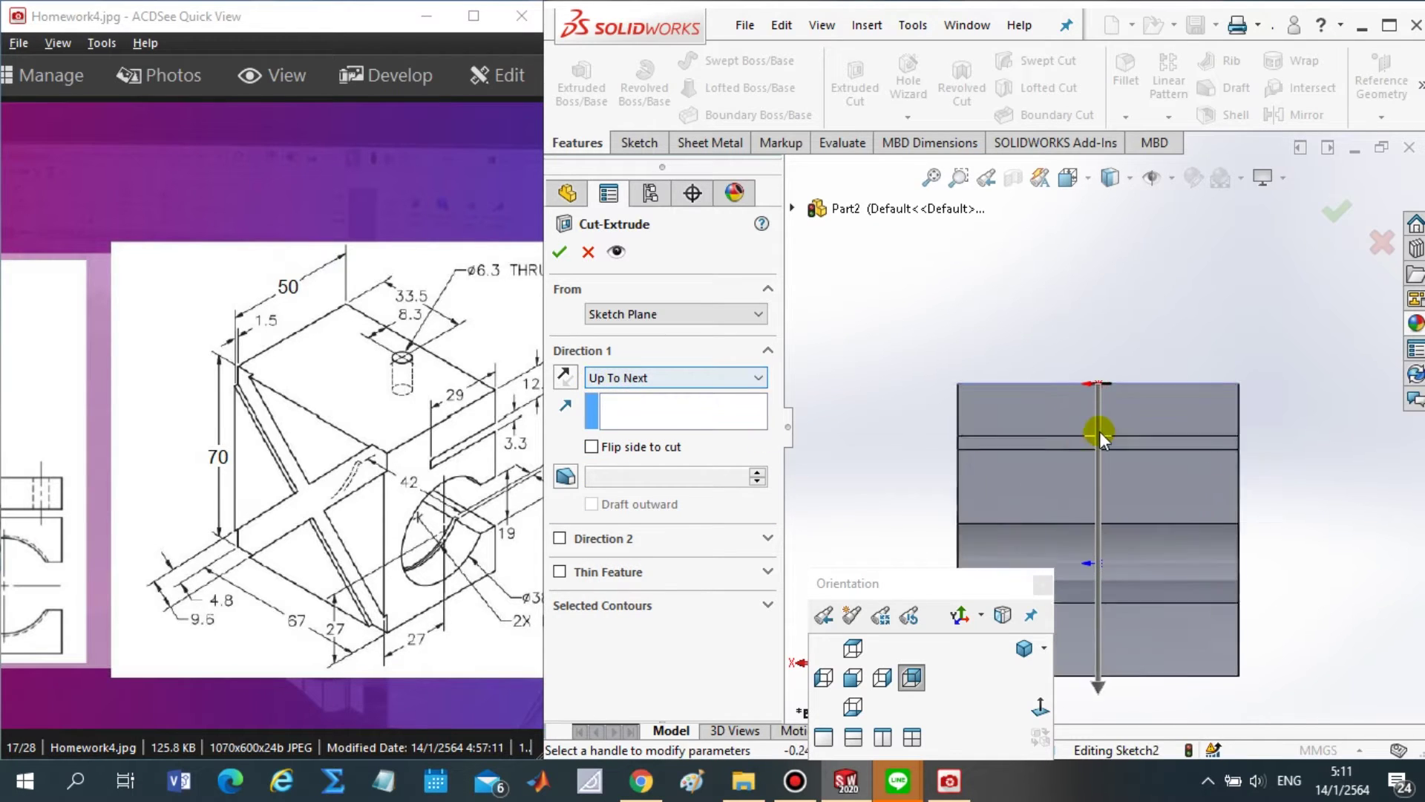
{"action": "mouse_move", "coordinate": [1275, 512]}
{"action": "middle_mouse_down"}
{"action": "mouse_move", "coordinate": [1303, 502]}
{"action": "mouse_move", "coordinate": [1151, 447]}
{"action": "middle_mouse_up"}
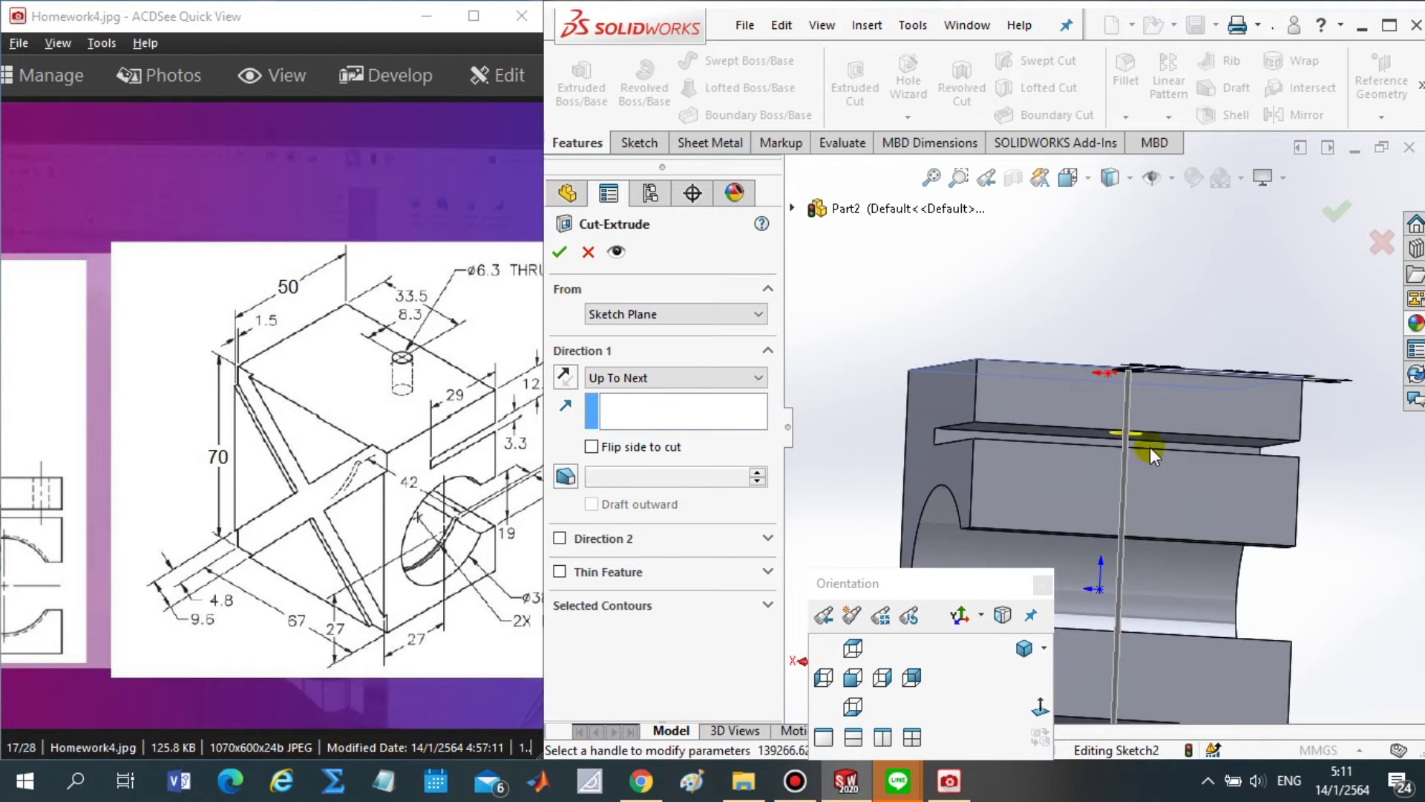
- Try the Up To Vertex end condition and view the part from the side
{"action": "left_click", "coordinate": [758, 377]}
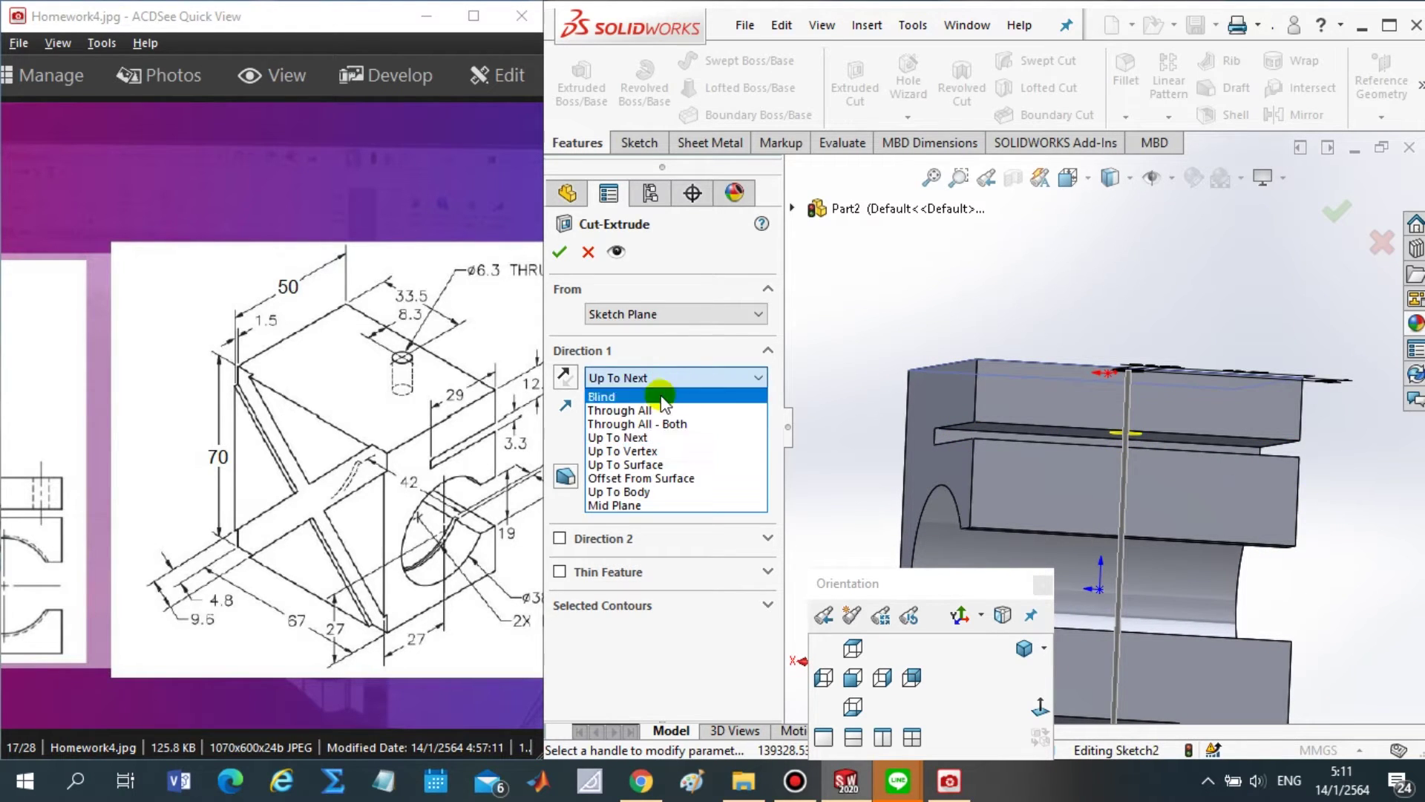
{"action": "left_click", "coordinate": [656, 449]}
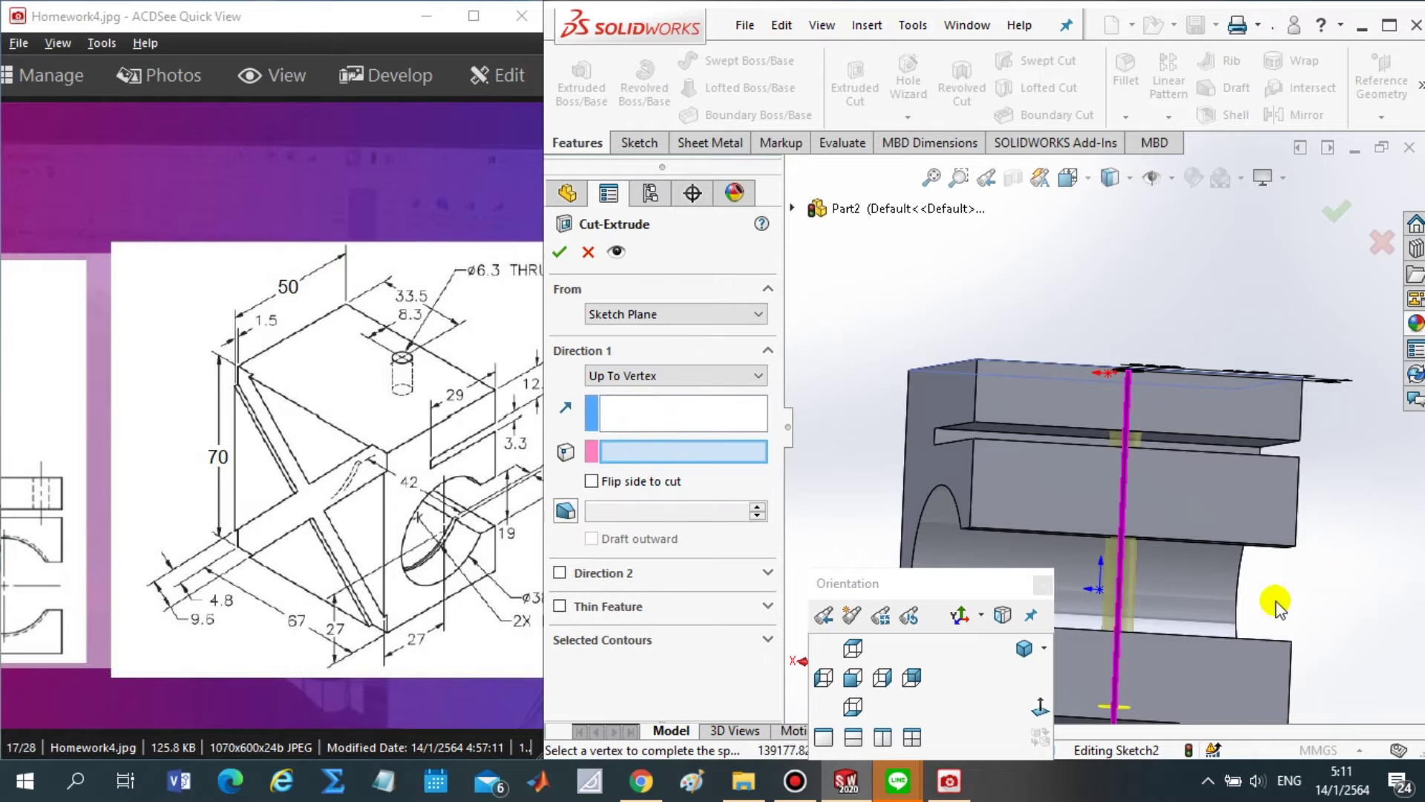
{"action": "scroll", "coordinate": [1275, 609], "scroll_direction": "up", "scroll_amount": 3}
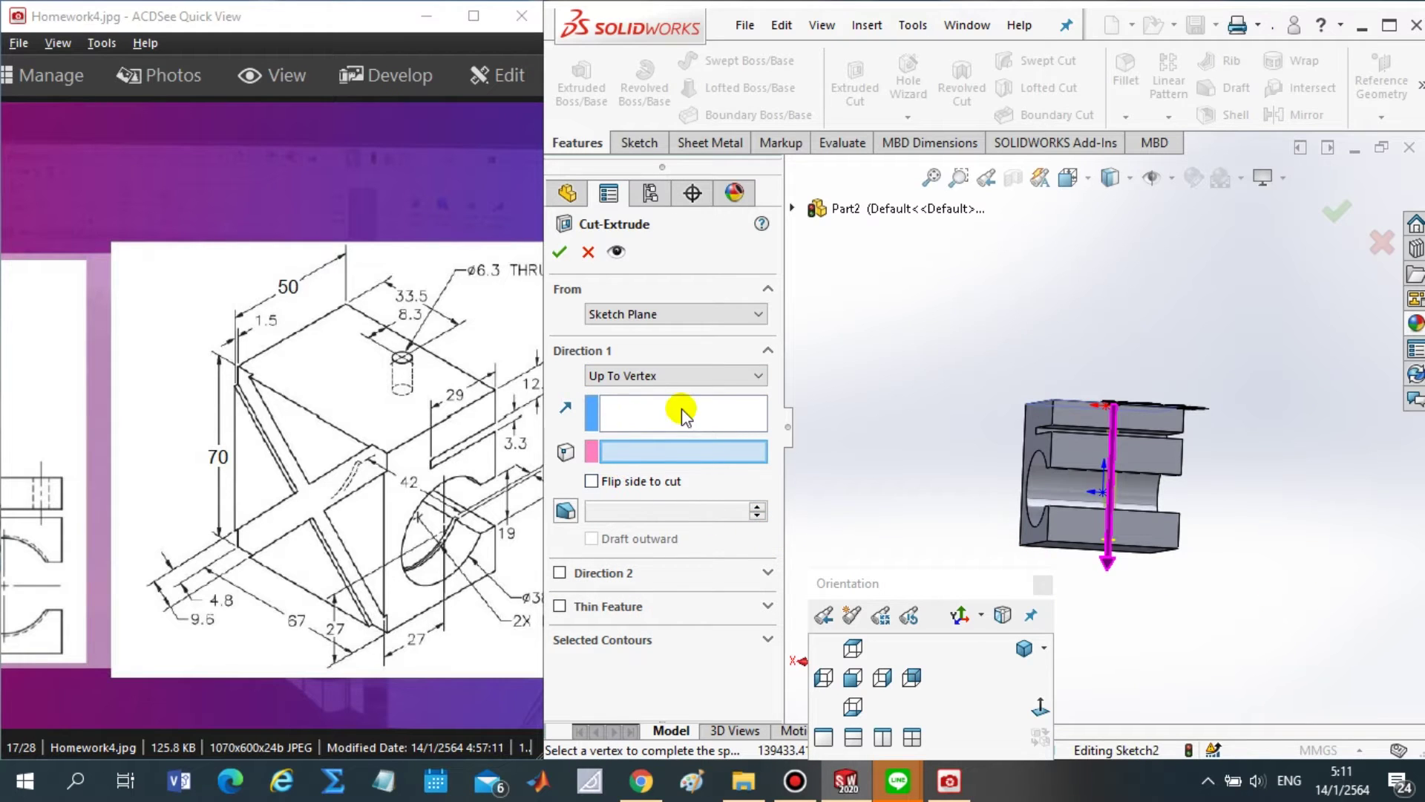
{"action": "mouse_move", "coordinate": [1231, 618]}
{"action": "middle_mouse_down"}
{"action": "mouse_move", "coordinate": [1224, 518]}
{"action": "mouse_move", "coordinate": [1297, 556]}
{"action": "middle_mouse_up"}
{"action": "left_click", "coordinate": [905, 679]}
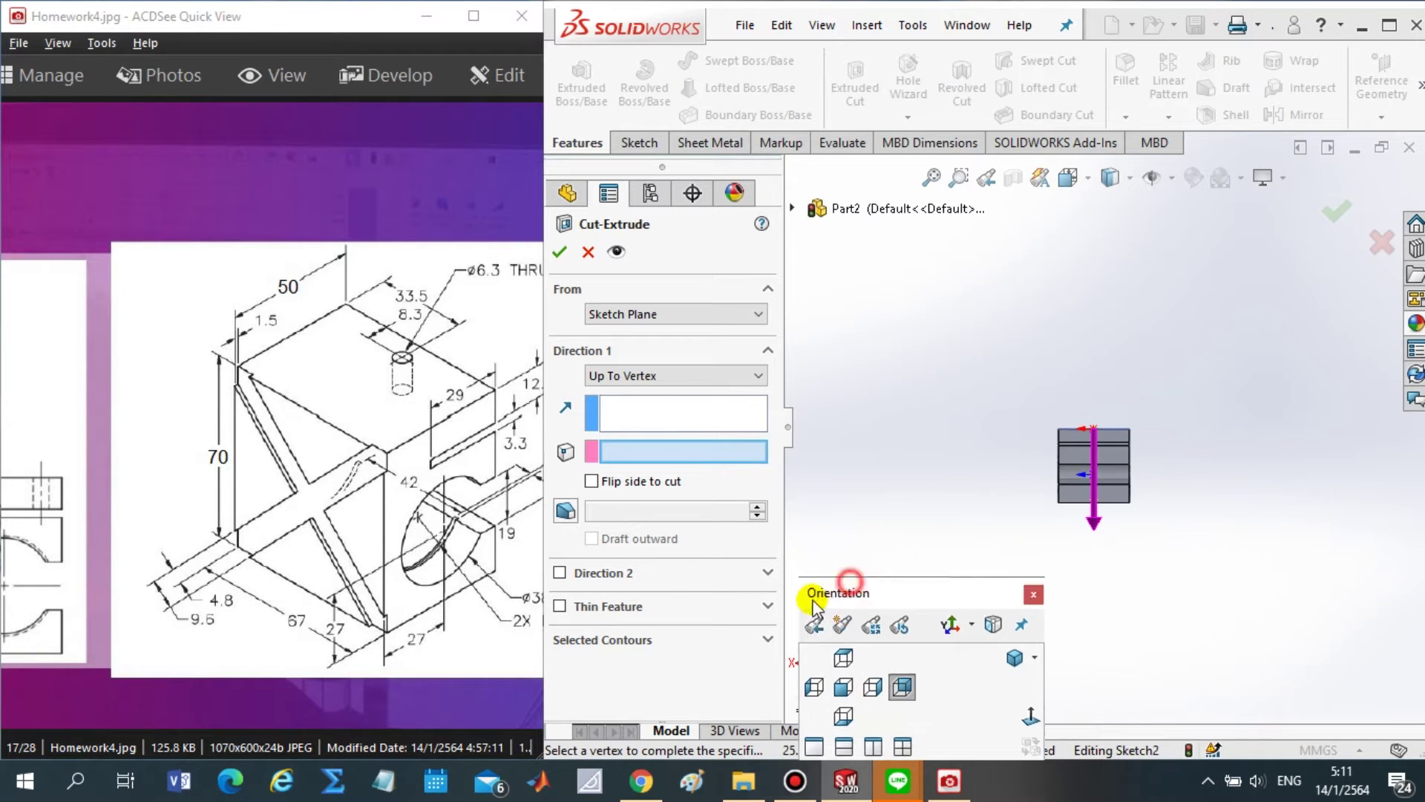
{"action": "left_click_drag", "start_coordinate": [838, 586], "coordinate": [774, 611]}
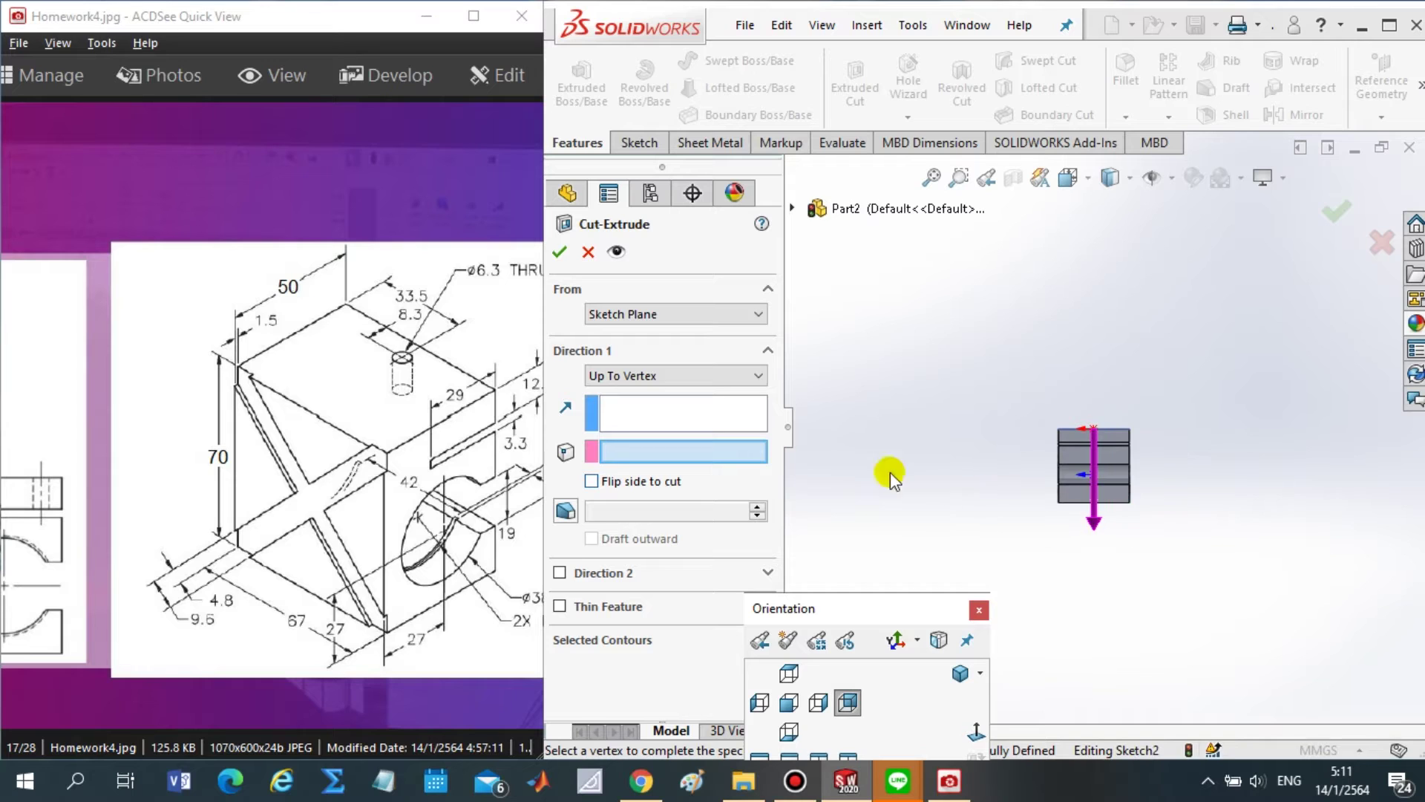
{"action": "scroll", "coordinate": [958, 463], "scroll_direction": "down", "scroll_amount": 3}
- Try Up To Surface, picking the slot's face as the cut limit
{"action": "left_click", "coordinate": [668, 376]}
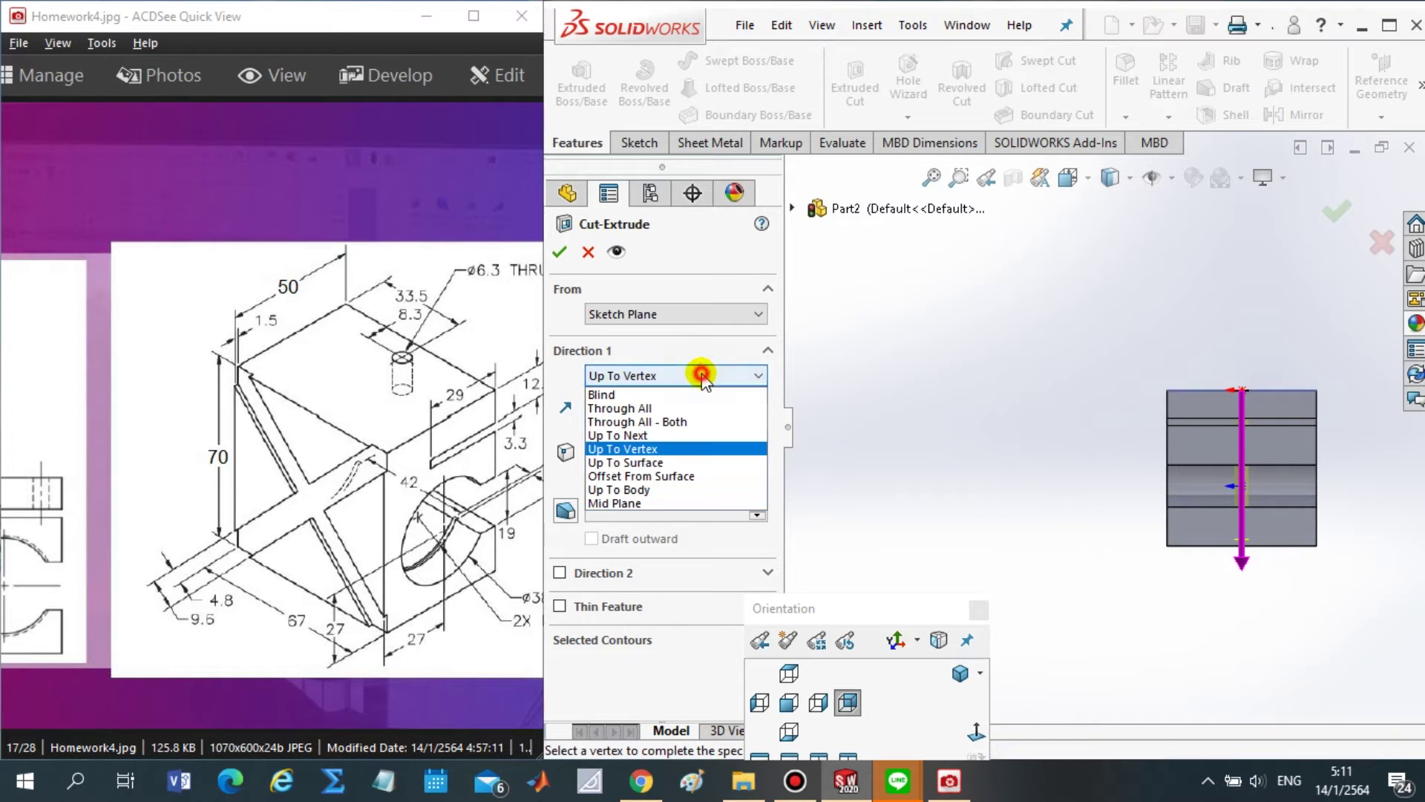
{"action": "left_click", "coordinate": [657, 462]}
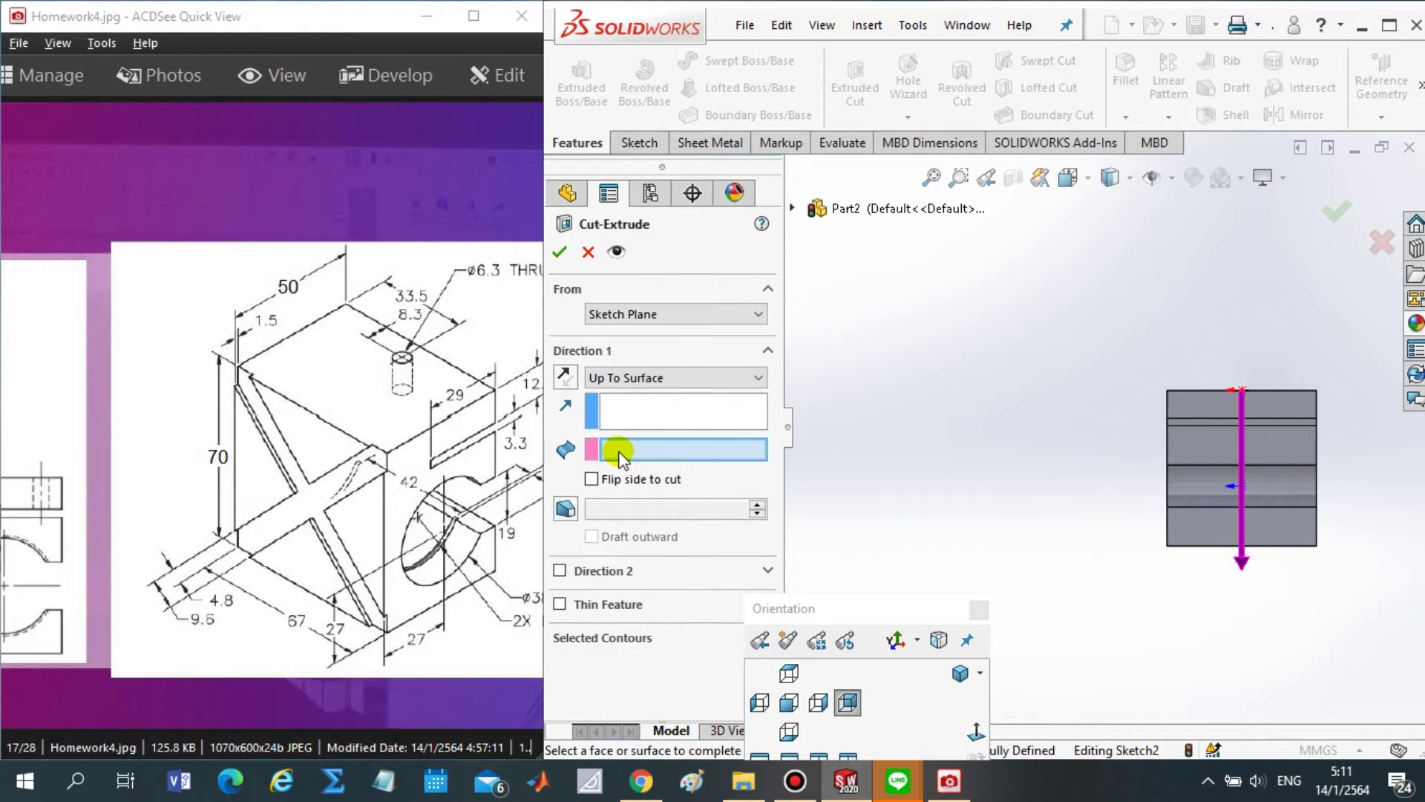
{"action": "mouse_move", "coordinate": [1274, 603]}
{"action": "middle_mouse_down"}
{"action": "mouse_move", "coordinate": [1319, 667]}
{"action": "mouse_move", "coordinate": [1325, 616]}
{"action": "middle_mouse_up"}
{"action": "scroll", "coordinate": [1217, 472], "scroll_direction": "down", "scroll_amount": 3}
{"action": "middle_click_drag", "start_coordinate": [1290, 545], "coordinate": [1221, 430]}
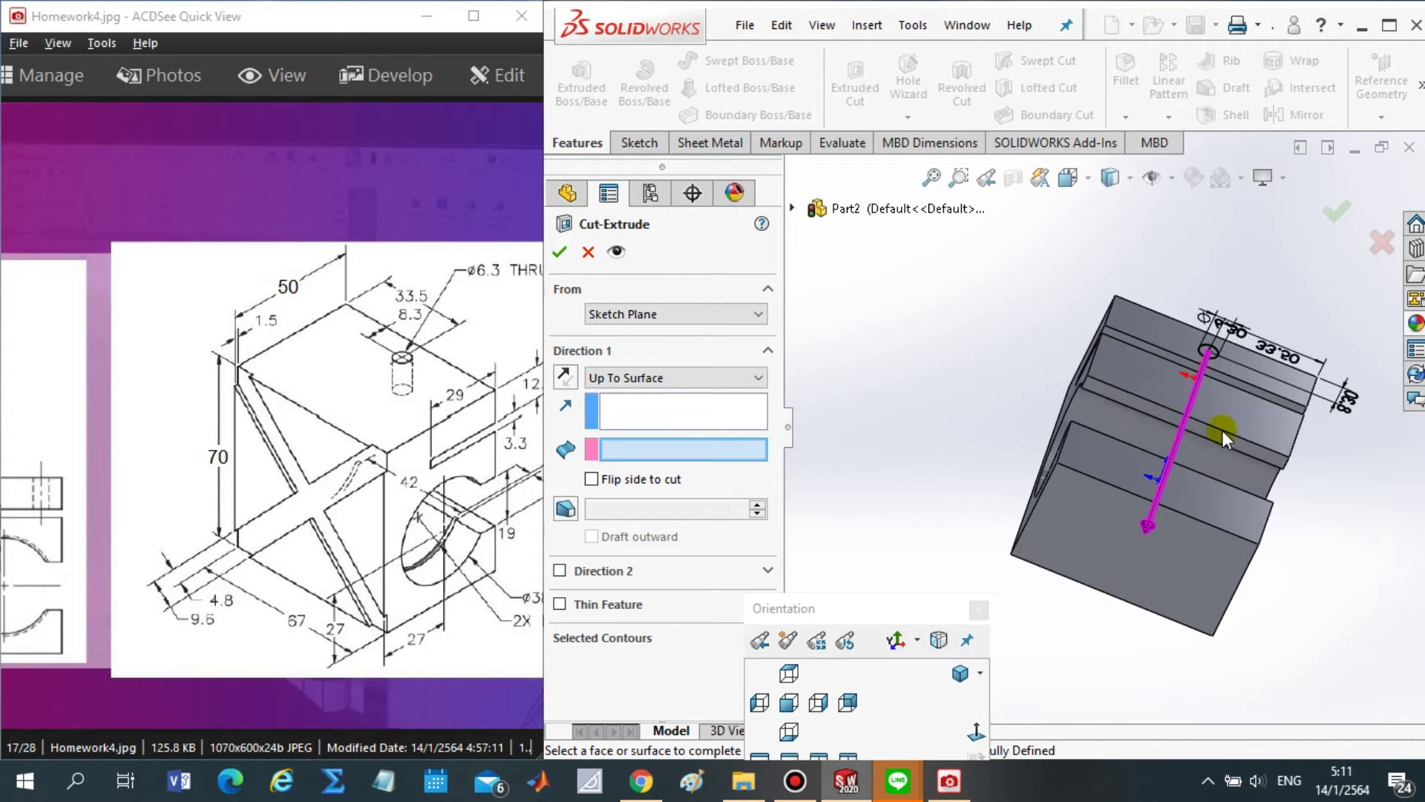
{"action": "left_click", "coordinate": [1198, 429]}
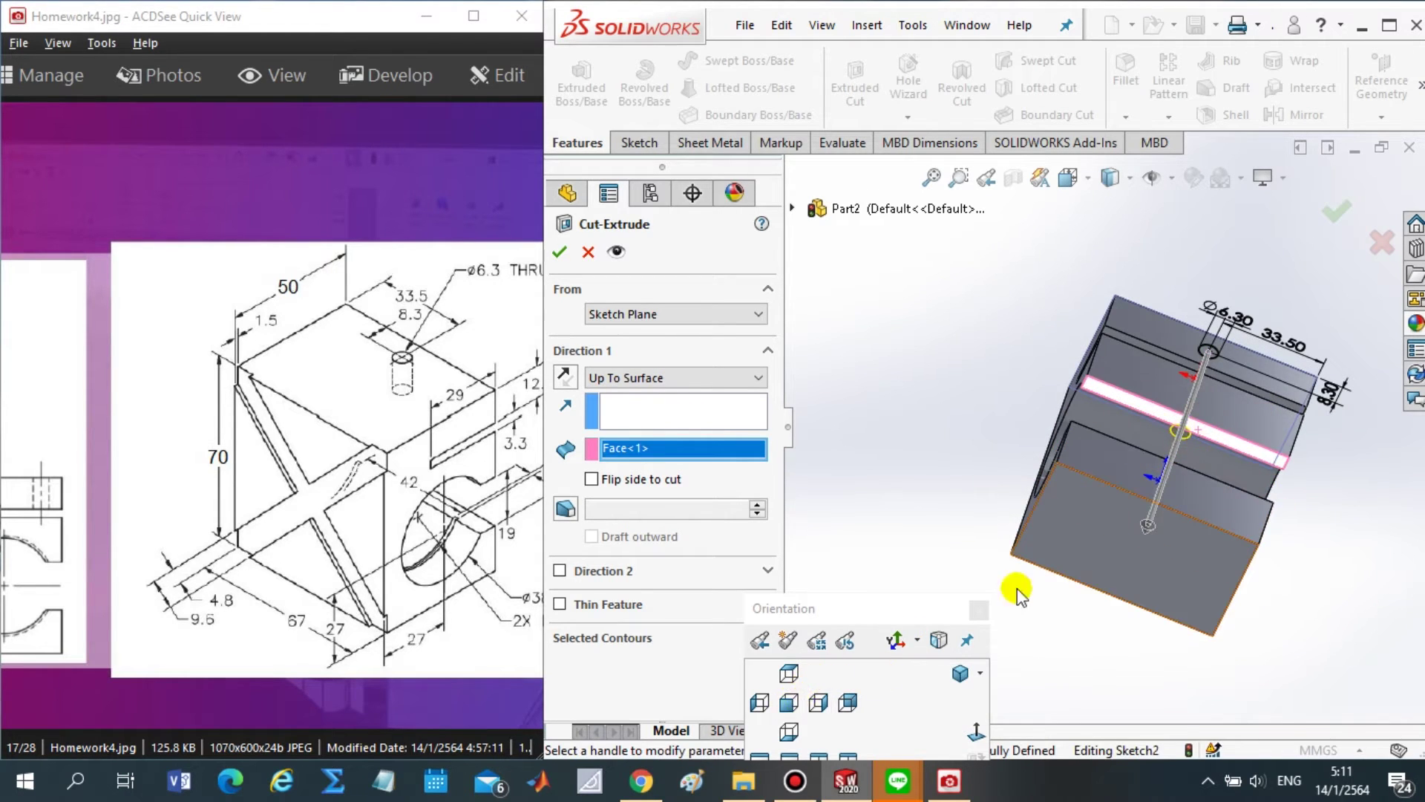
{"action": "left_click", "coordinate": [847, 703]}
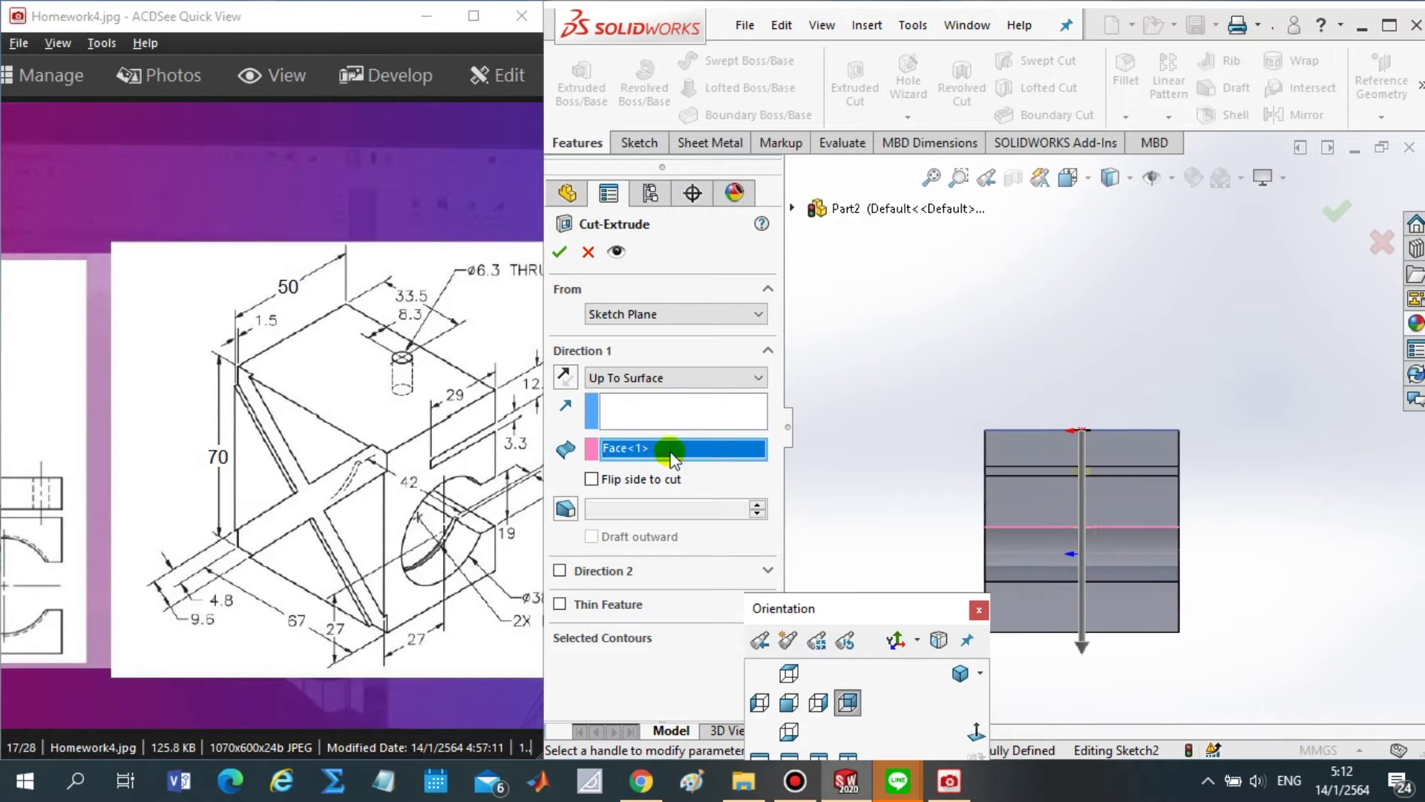
- Switch Direction 1 back to Up To Next
{"action": "left_click", "coordinate": [661, 376]}
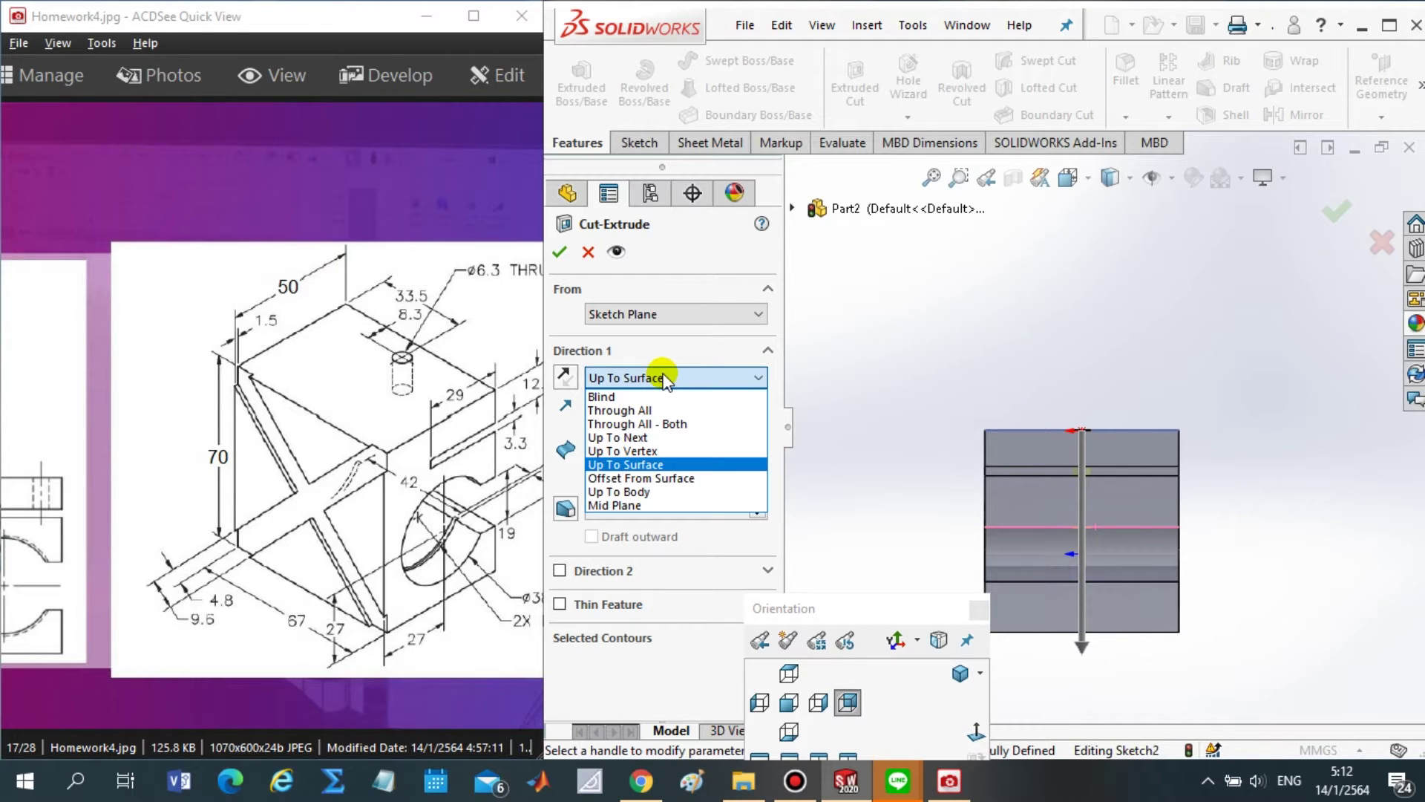
{"action": "left_click", "coordinate": [627, 440]}
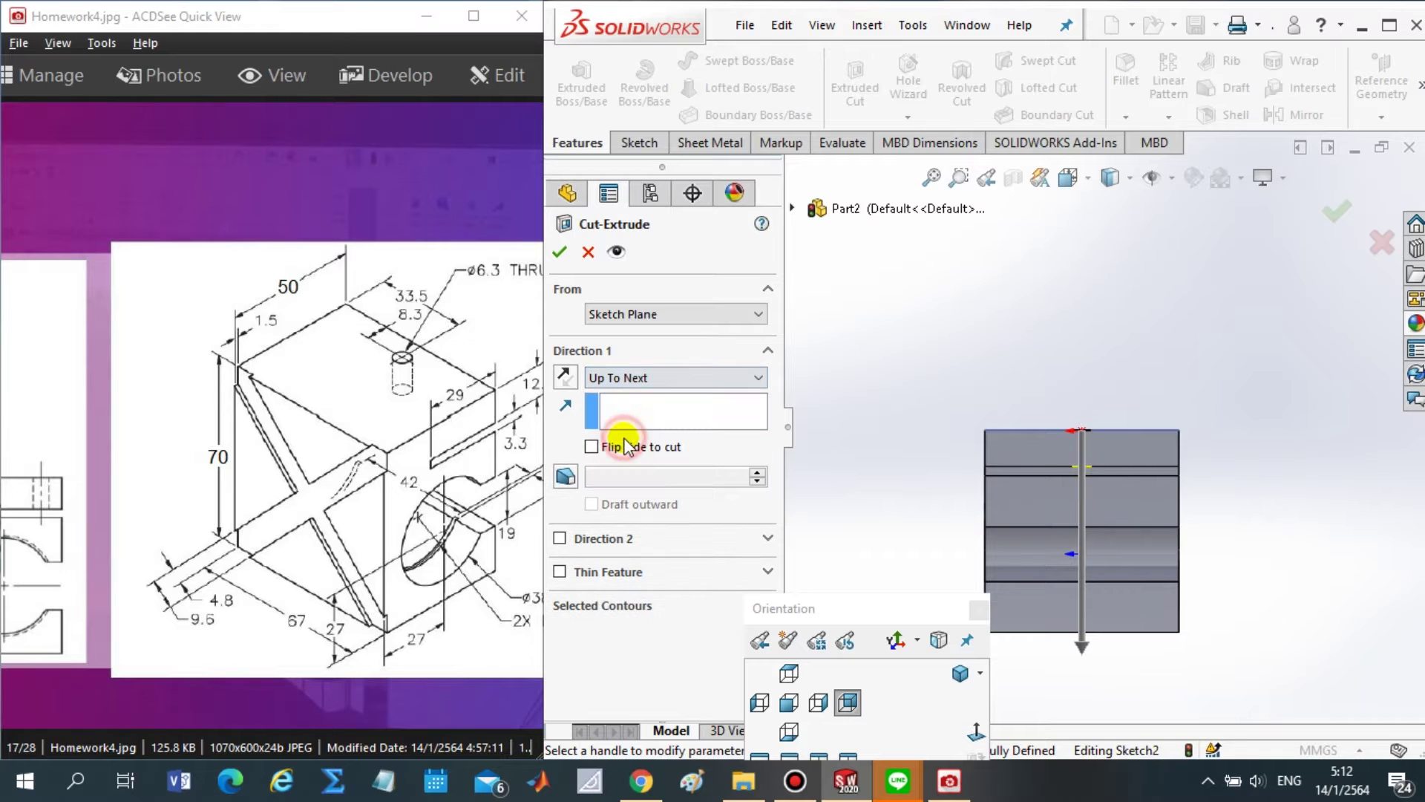
{"action": "left_click", "coordinate": [653, 375]}
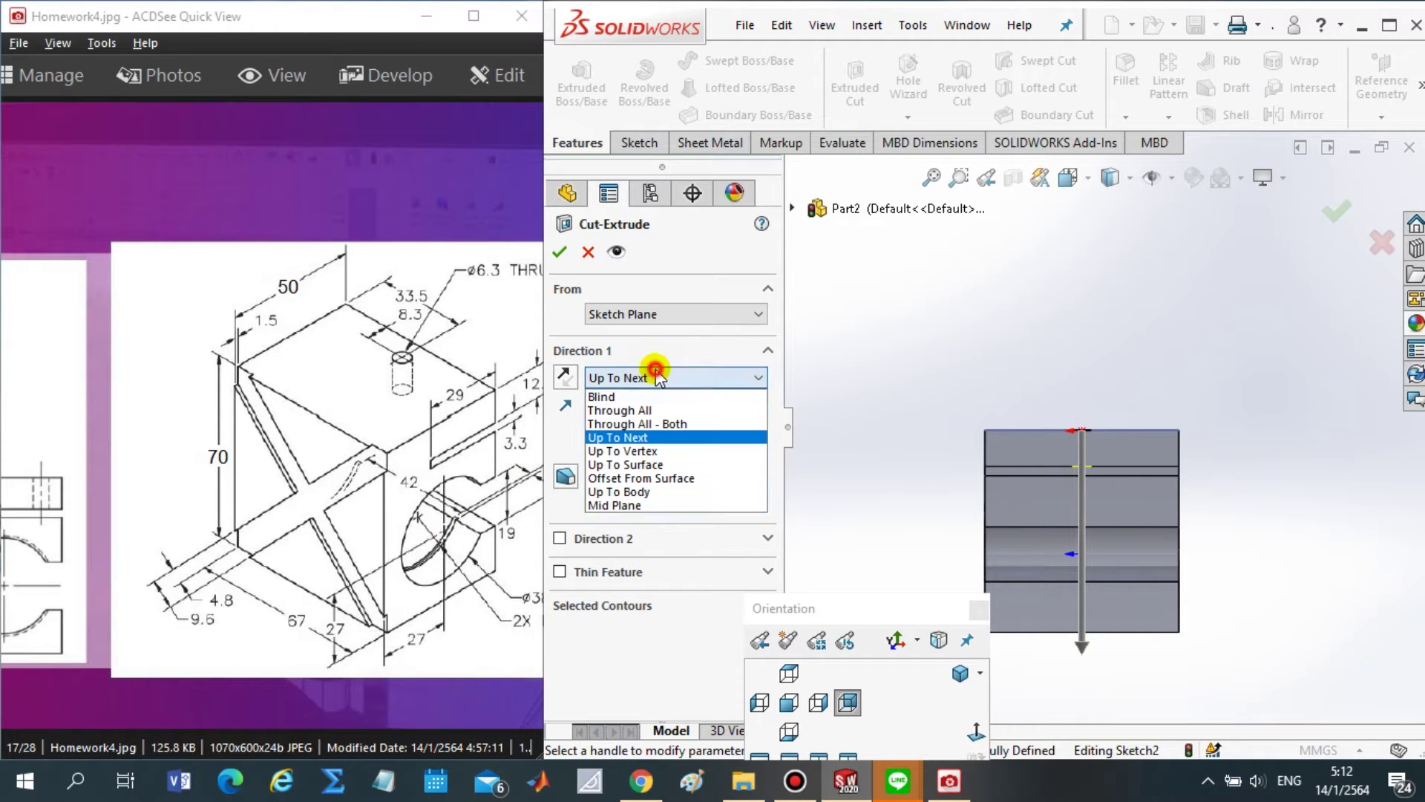
- Try a Blind end condition with a 12.5 mm cut depth
{"action": "left_click", "coordinate": [610, 397]}
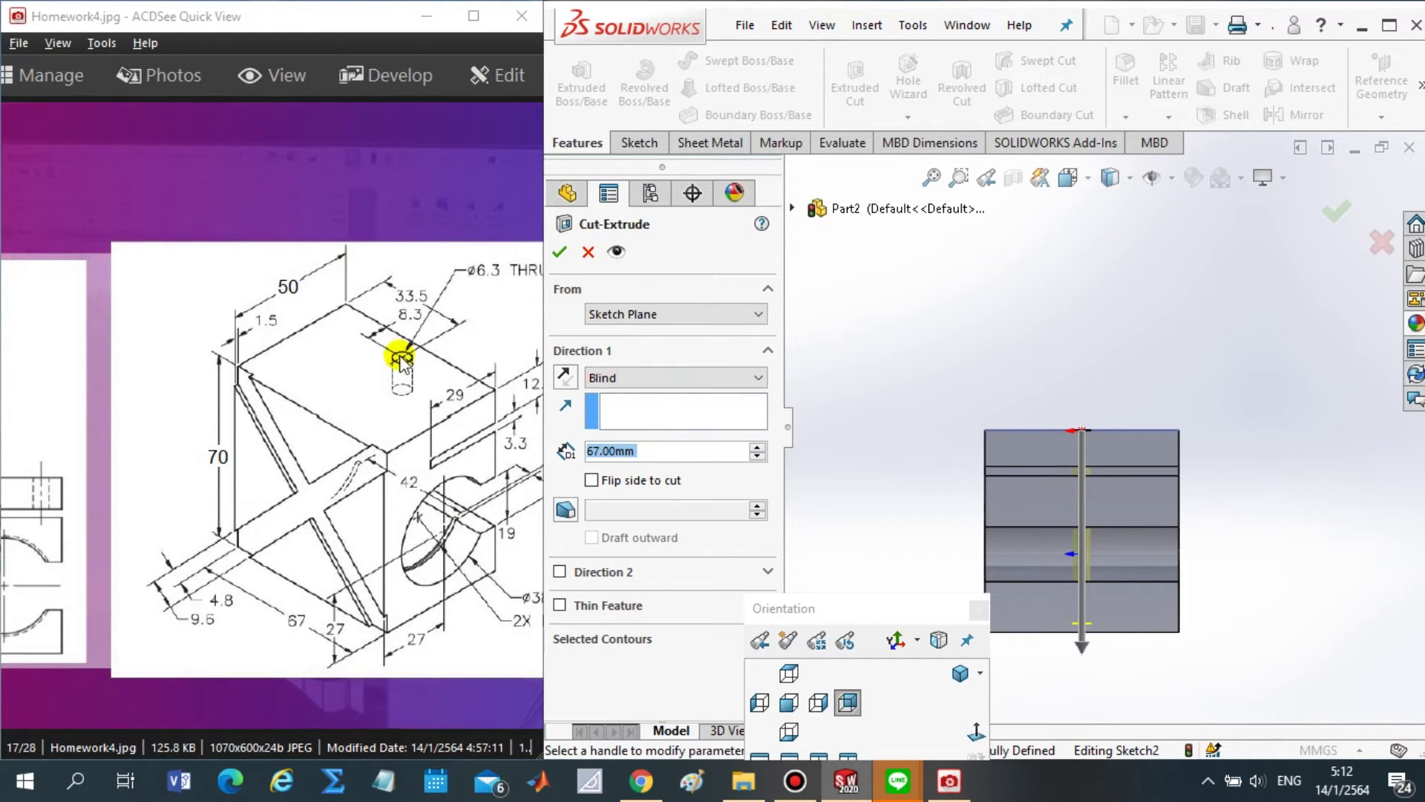
{"action": "left_click_drag", "start_coordinate": [143, 578], "coordinate": [283, 562]}
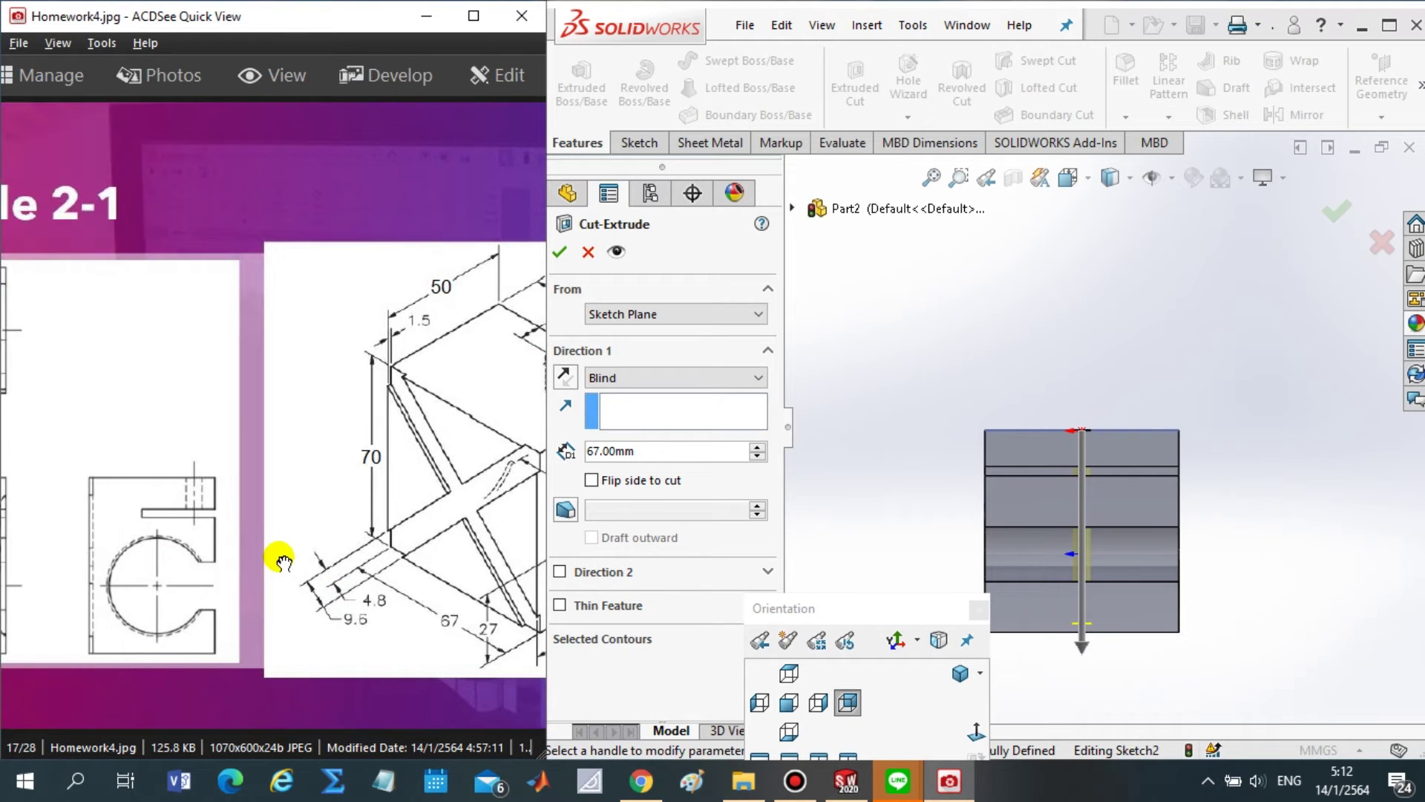
{"action": "left_click_drag", "start_coordinate": [394, 557], "coordinate": [175, 547]}
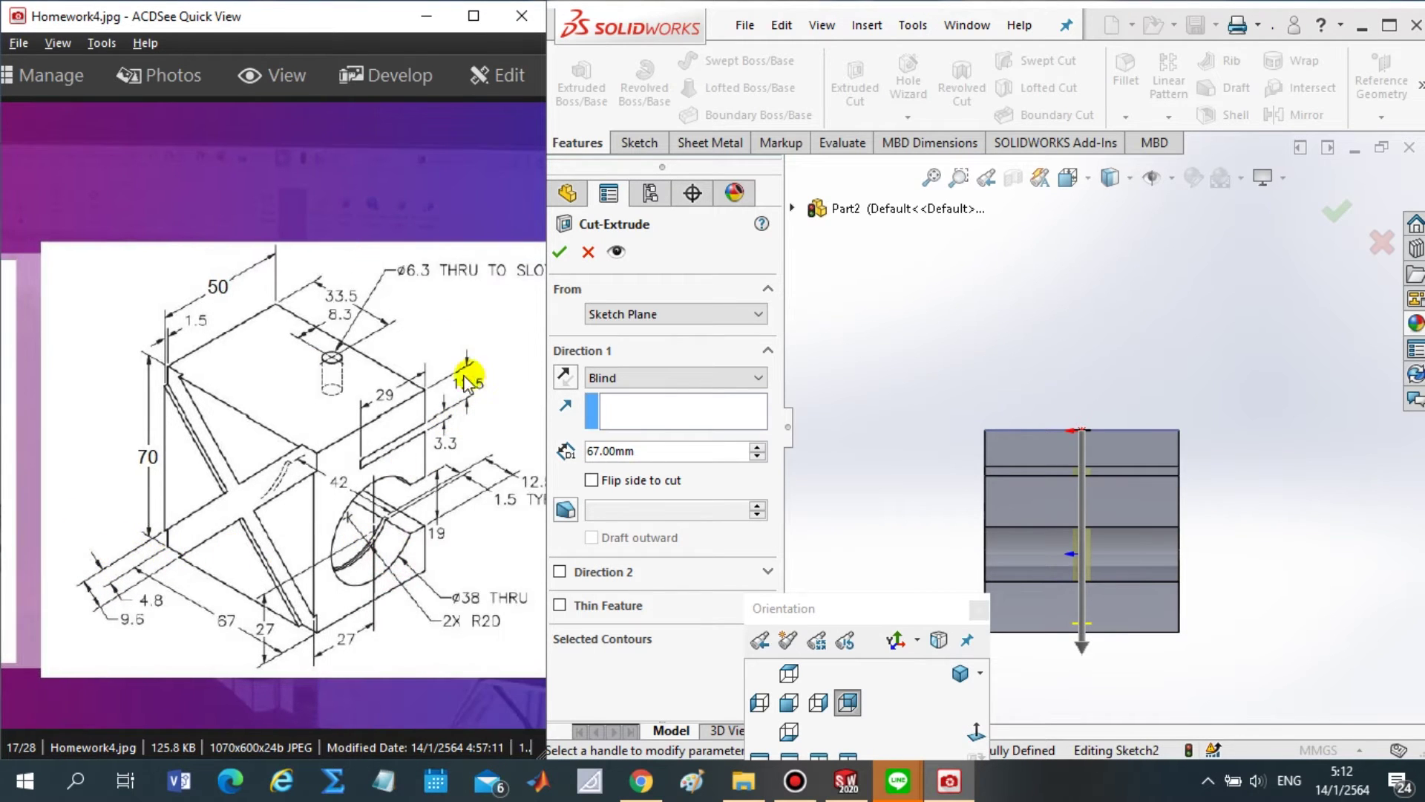
{"action": "left_click", "coordinate": [670, 456]}
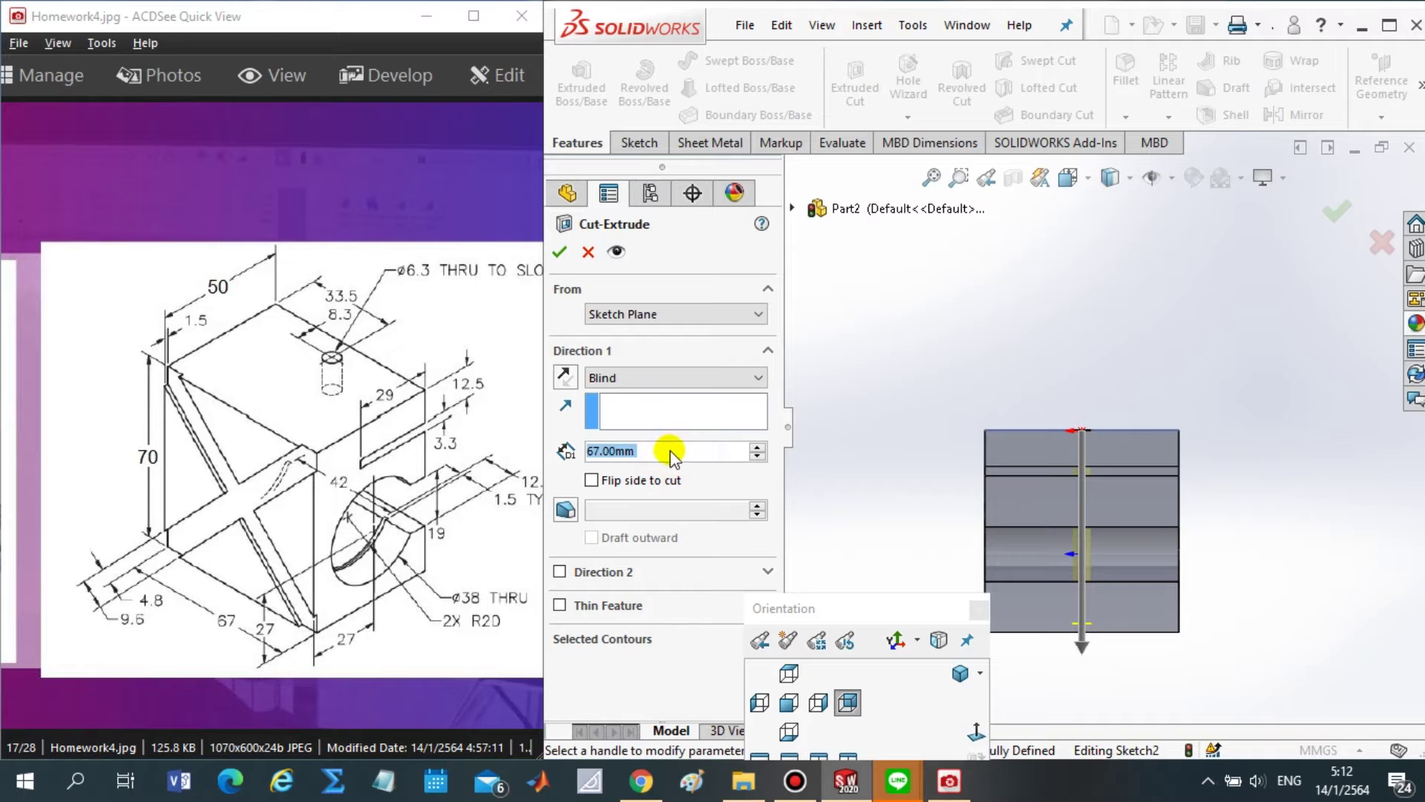
{"action": "type", "text": "12.5"}
{"action": "key", "text": "Return"}
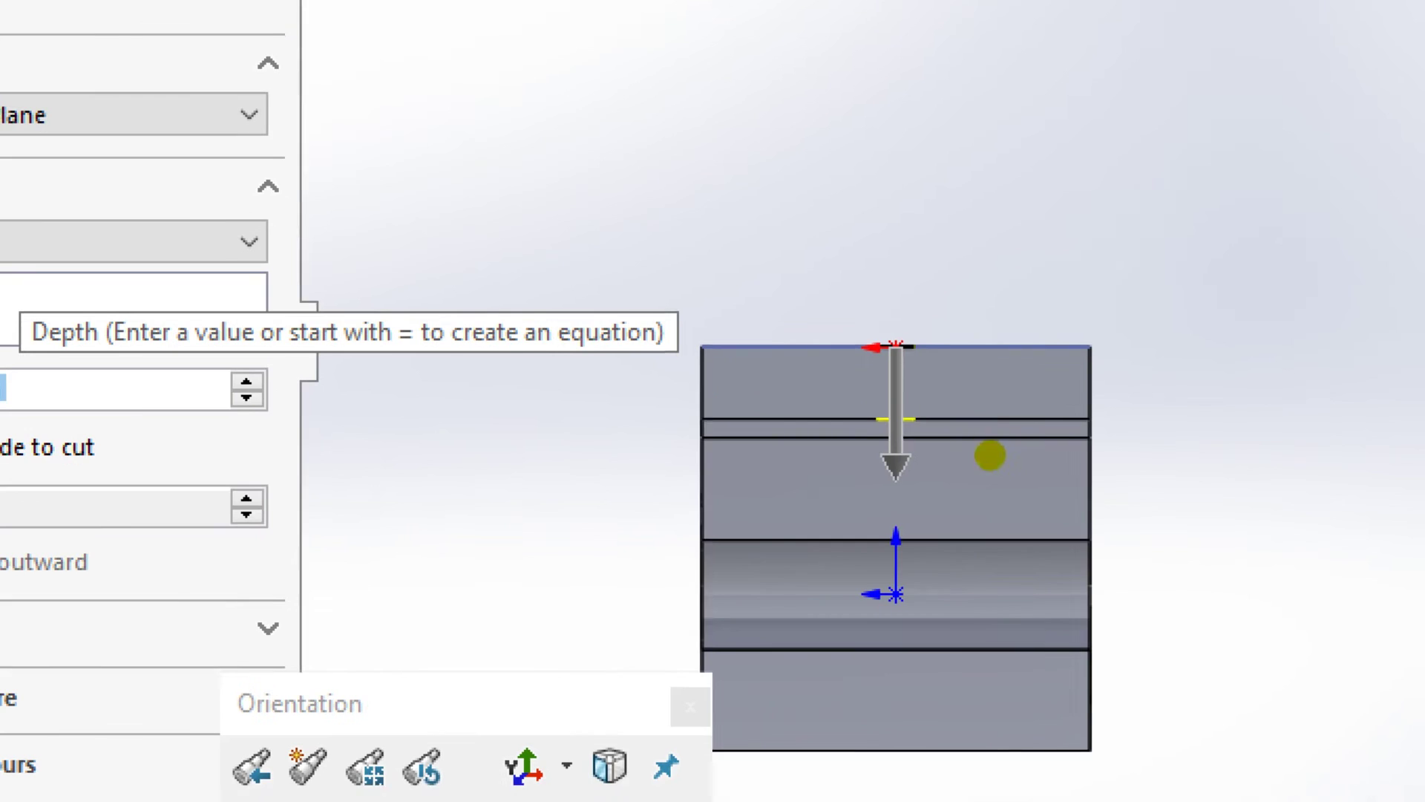
{"action": "left_click", "coordinate": [1124, 478]}
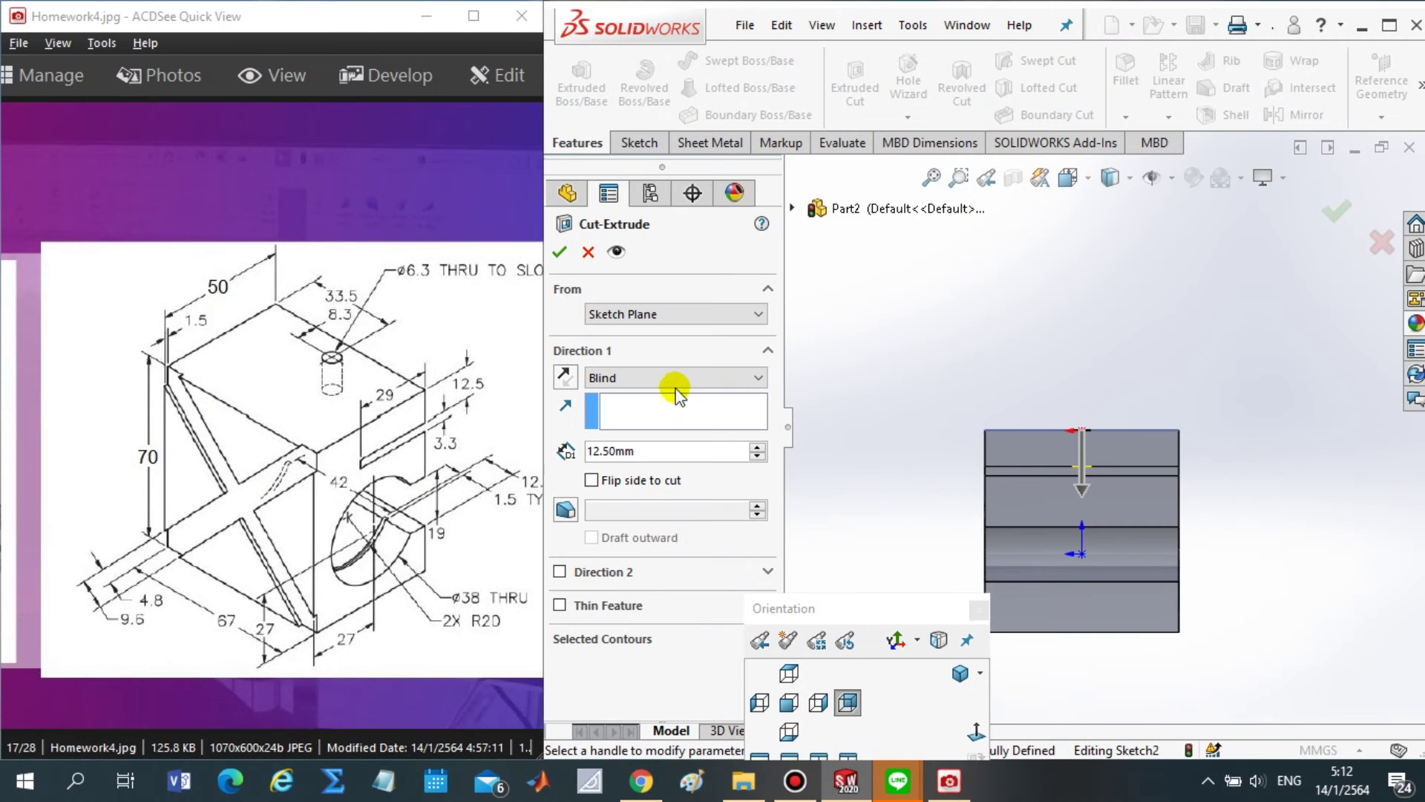
- Return the cut to Up To Next and accept it as Cut-Extrude1
{"action": "left_click", "coordinate": [627, 378]}
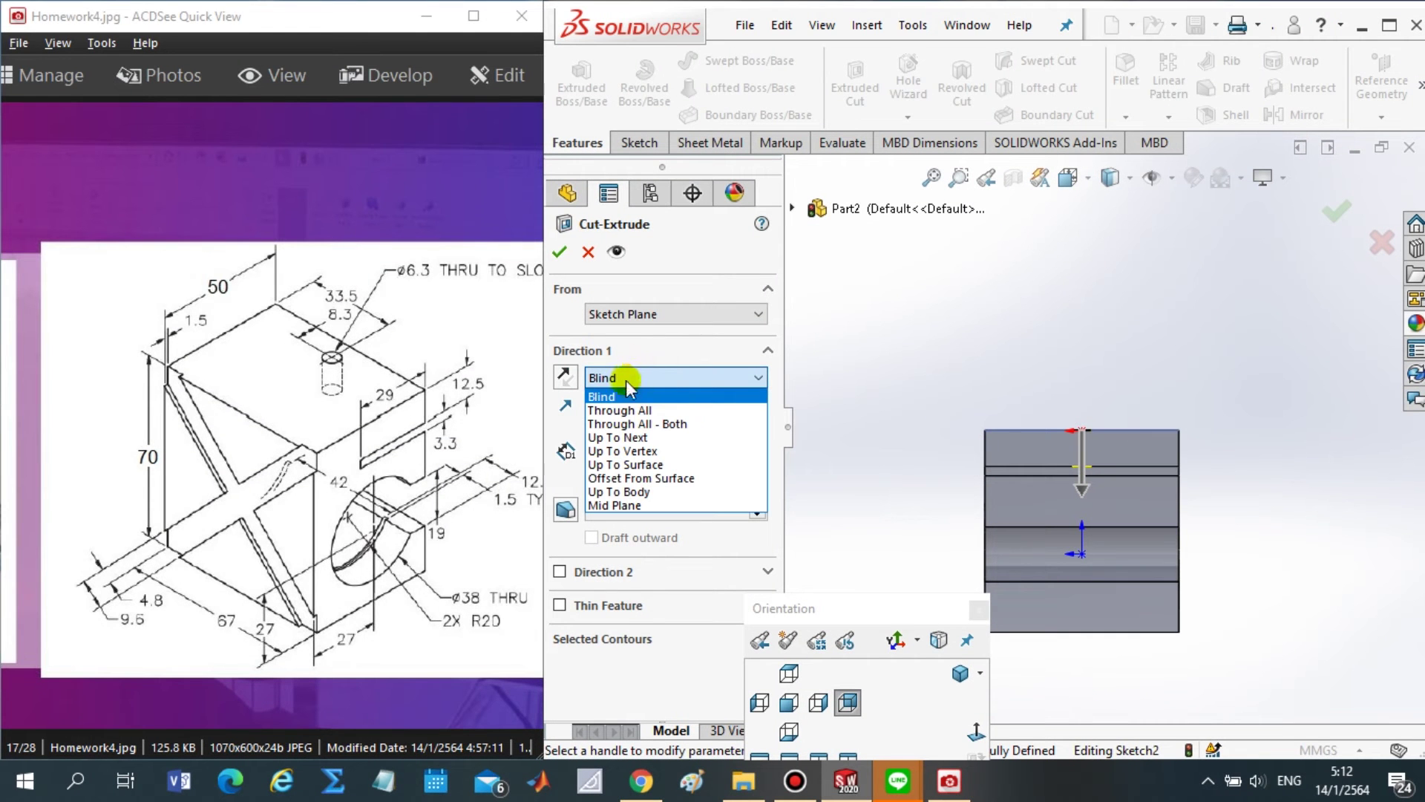
{"action": "left_click", "coordinate": [632, 438]}
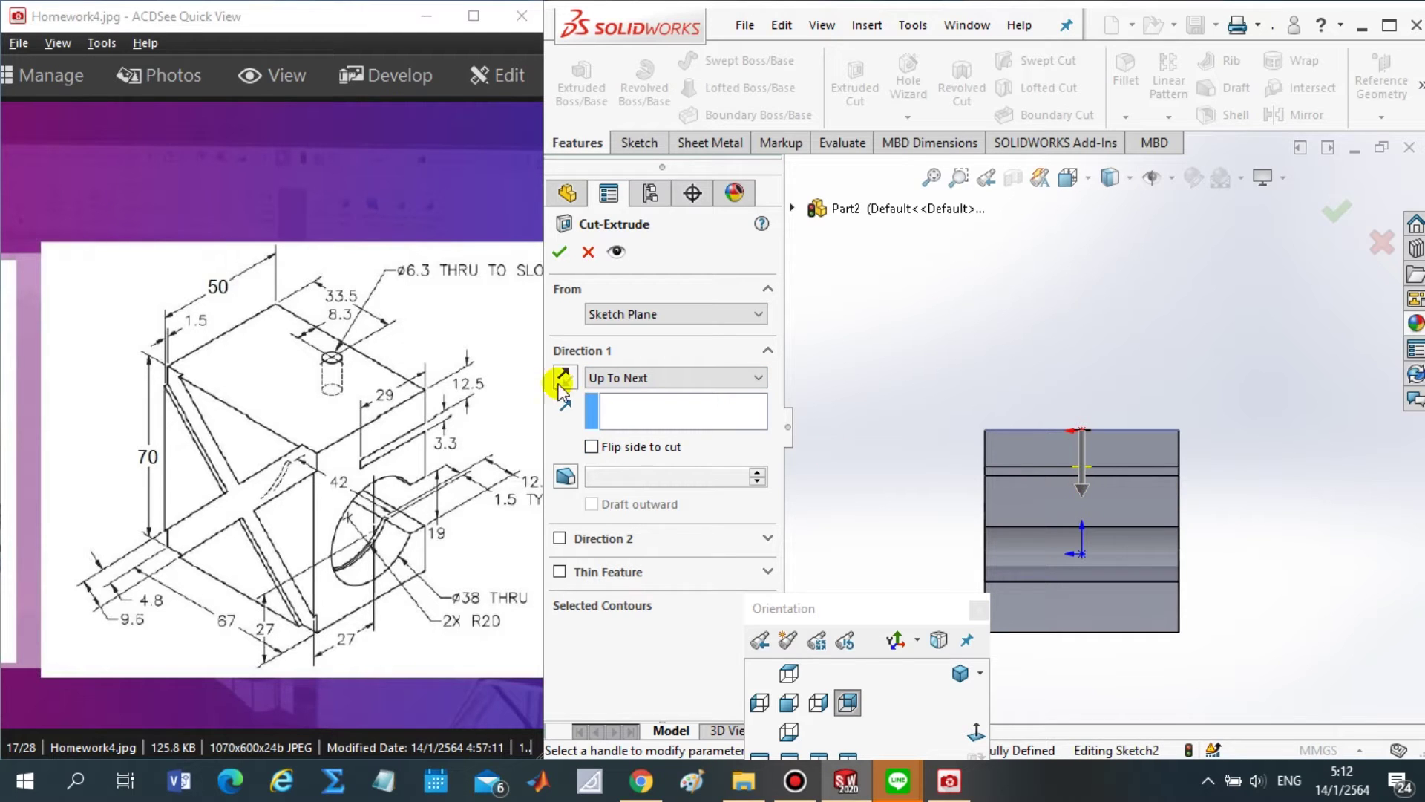
{"action": "left_click", "coordinate": [561, 256]}
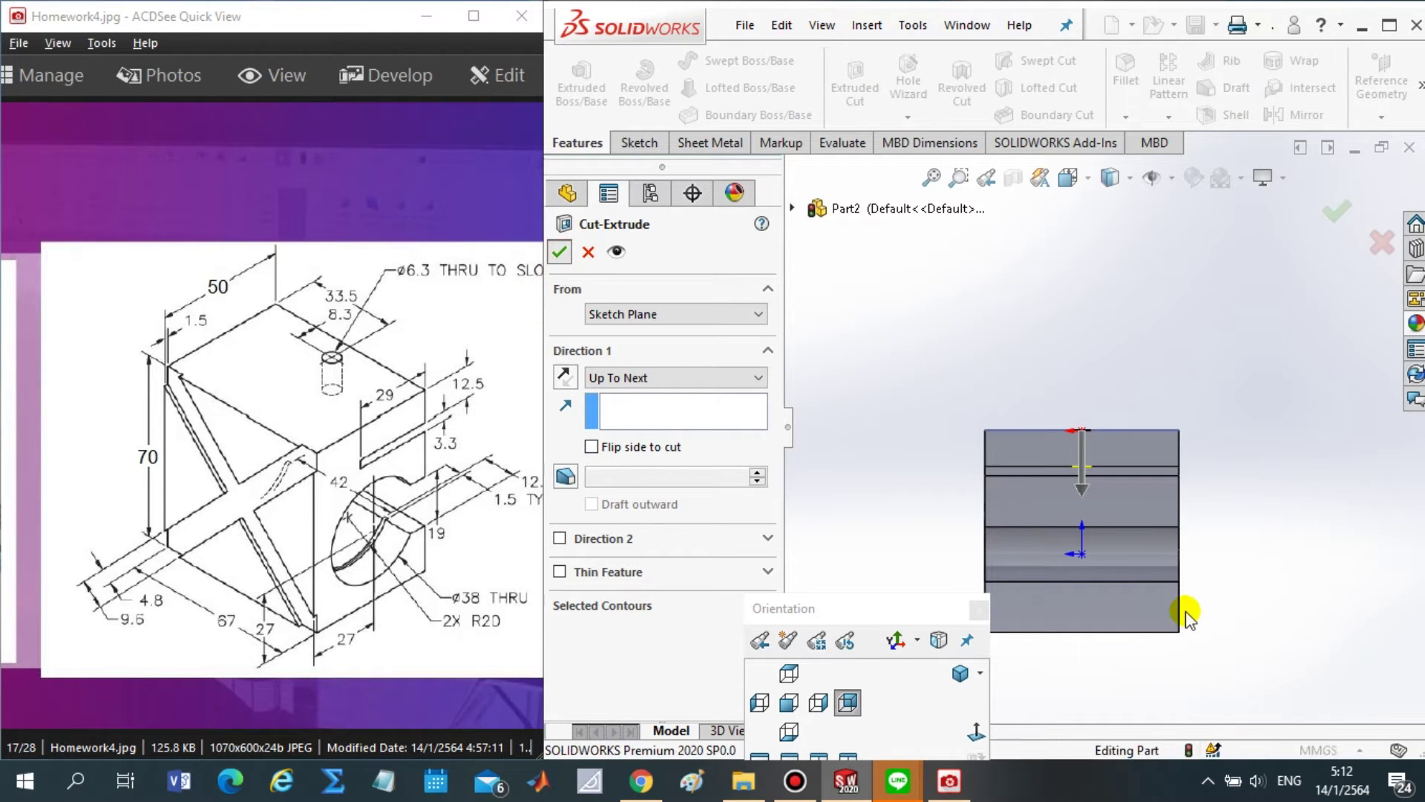
- View the part from Top and Isometric with Hidden Lines Visible
{"action": "left_click", "coordinate": [1278, 555]}
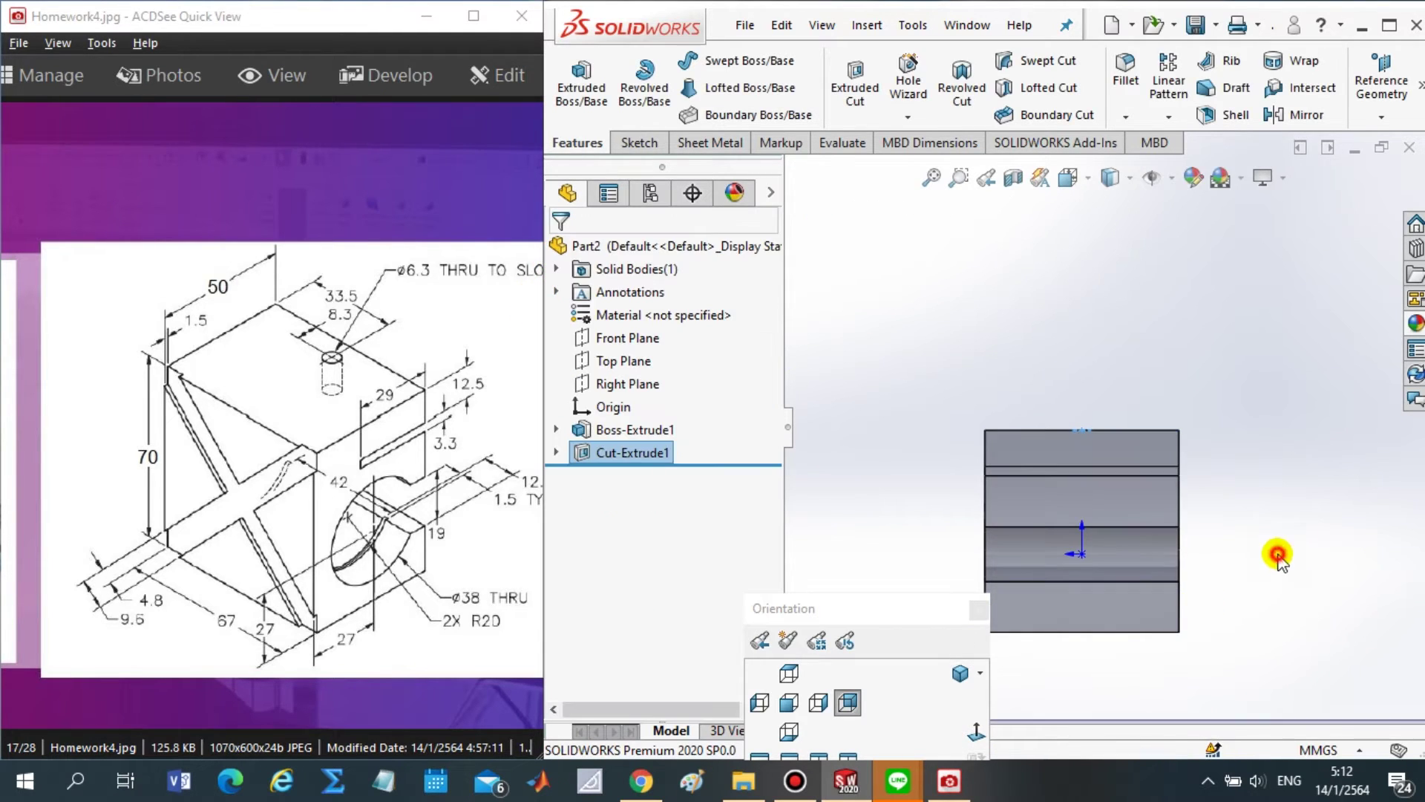
{"action": "left_click", "coordinate": [798, 675]}
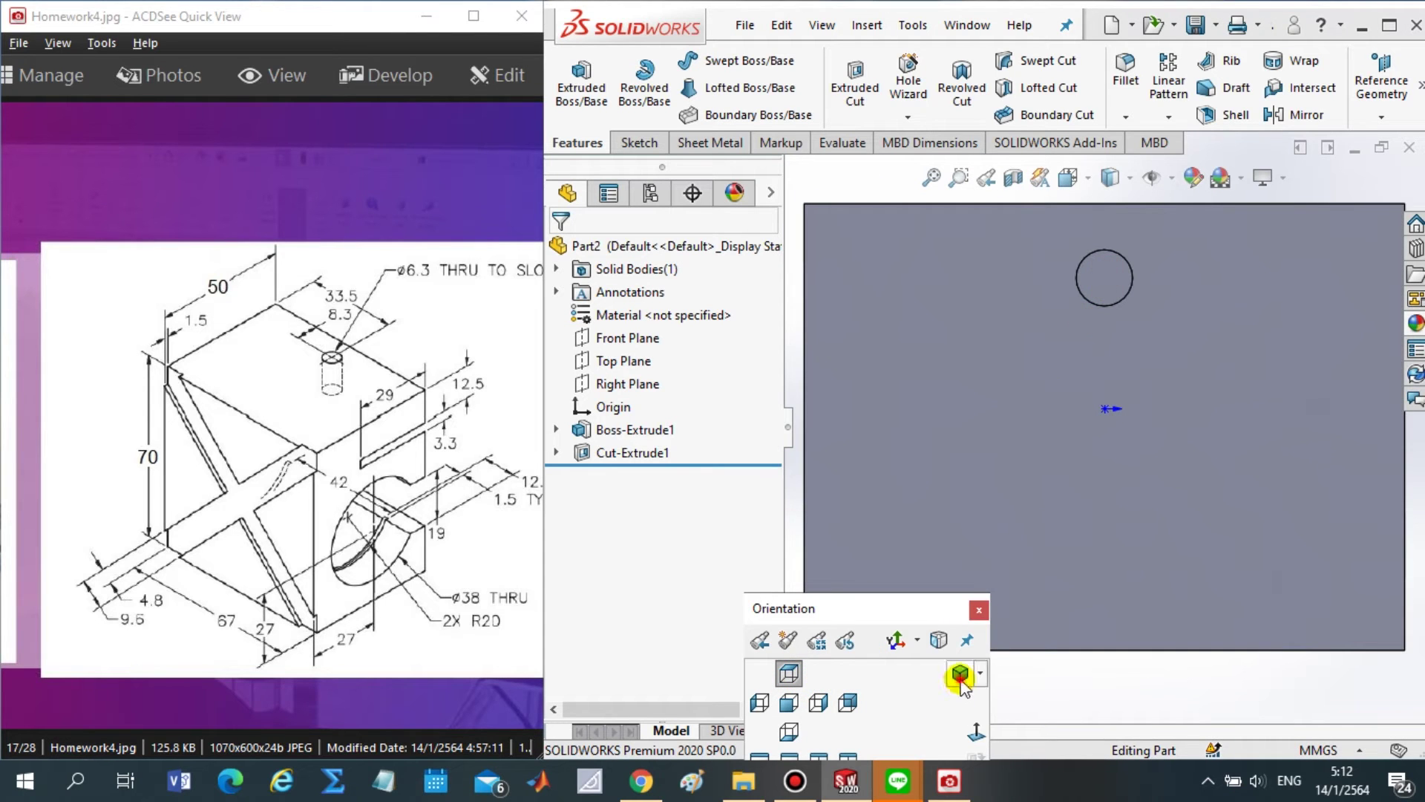
{"action": "left_click", "coordinate": [960, 676]}
{"action": "left_click", "coordinate": [1348, 385]}
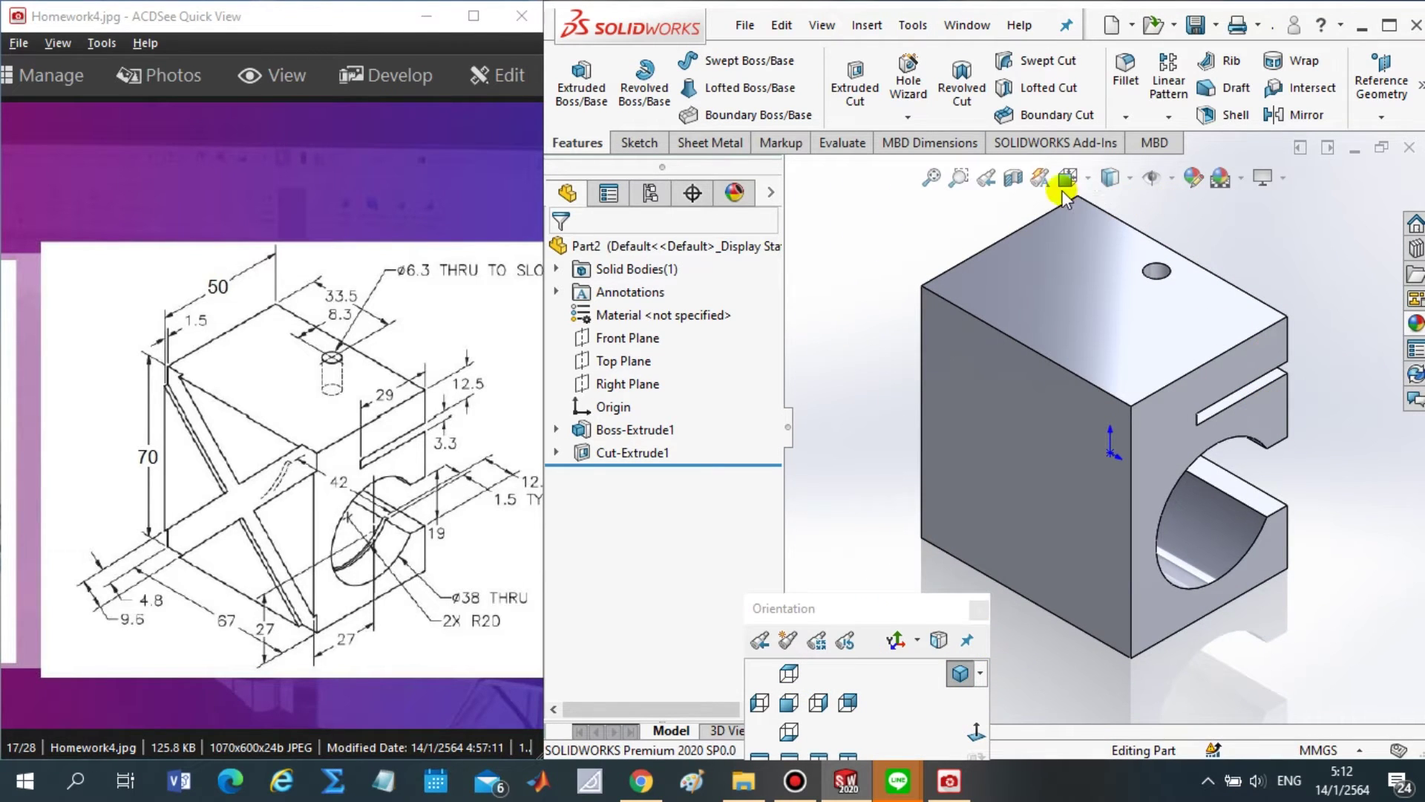
{"action": "left_click", "coordinate": [1131, 176]}
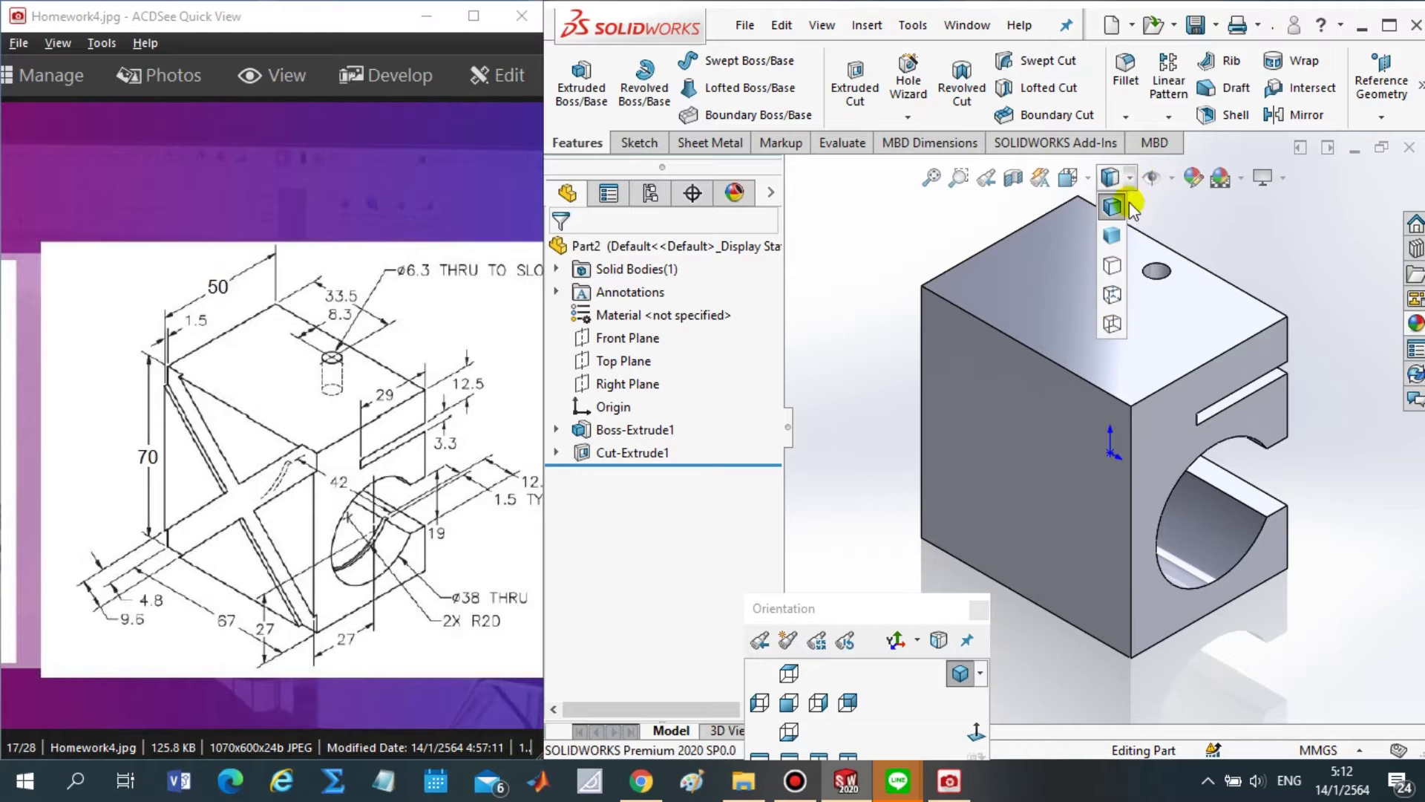
{"action": "left_click", "coordinate": [1112, 296]}
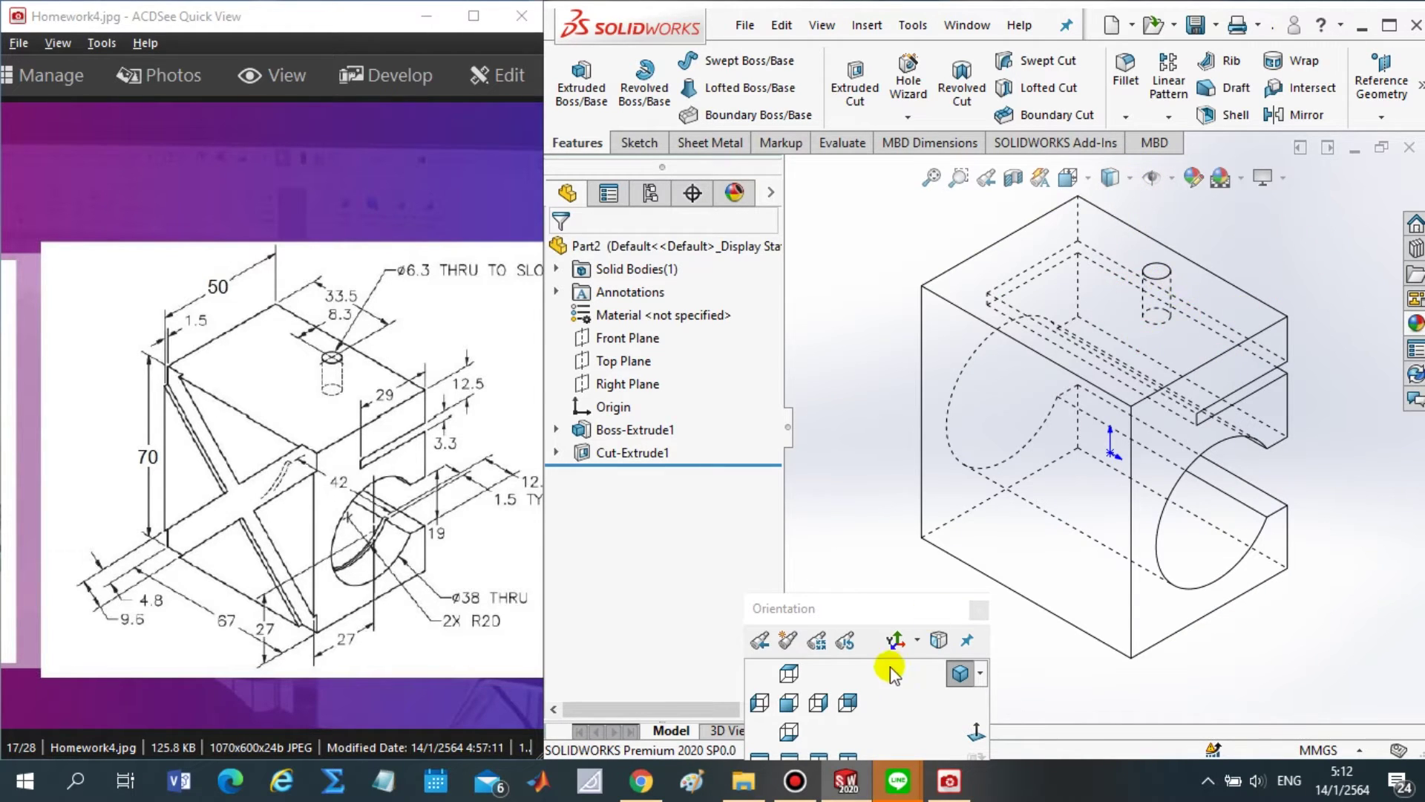
- Check the Right view, then return to shaded-with-edges Isometric
{"action": "left_click", "coordinate": [848, 702]}
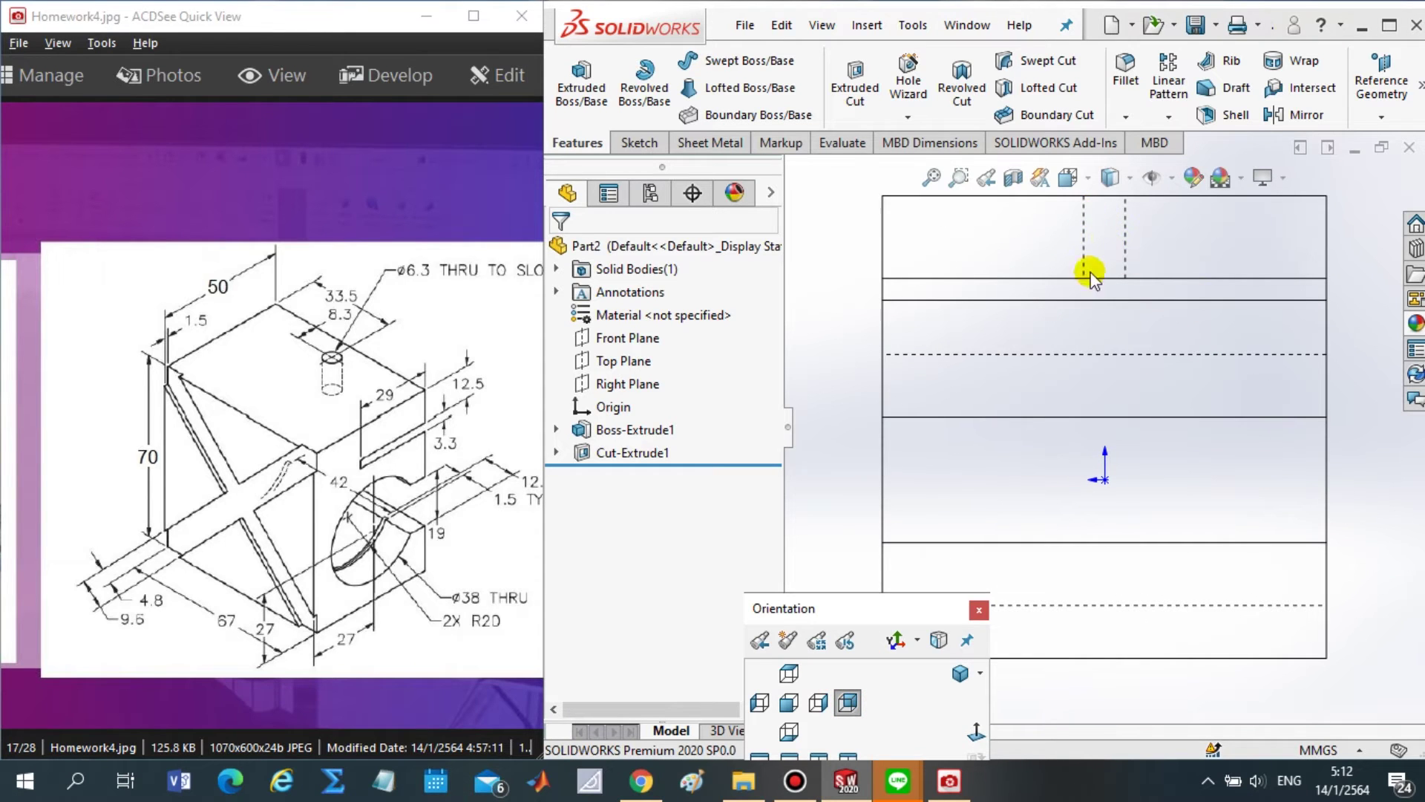
{"action": "left_click", "coordinate": [1129, 178]}
{"action": "left_click", "coordinate": [1110, 209]}
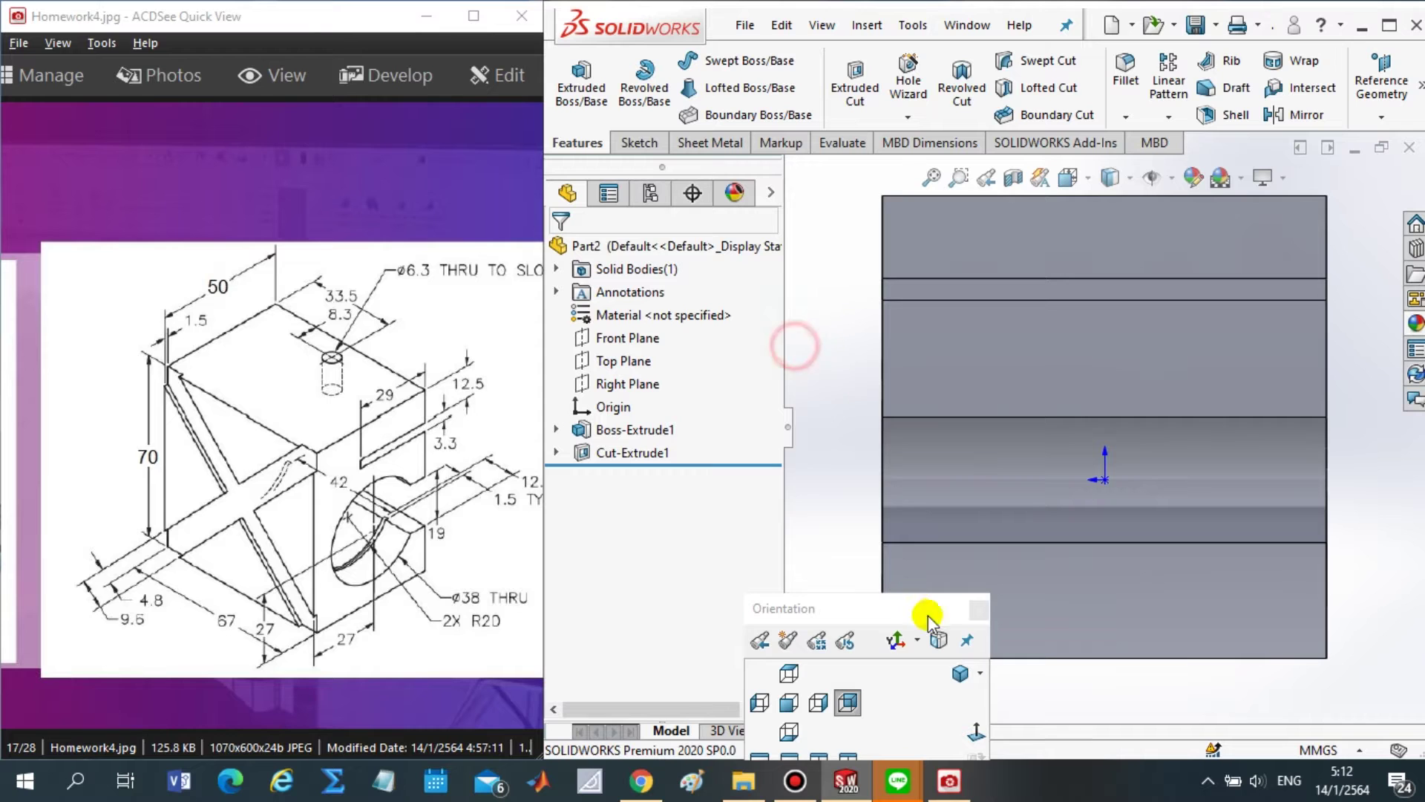
{"action": "left_click", "coordinate": [960, 672]}
{"action": "left_click", "coordinate": [865, 395]}
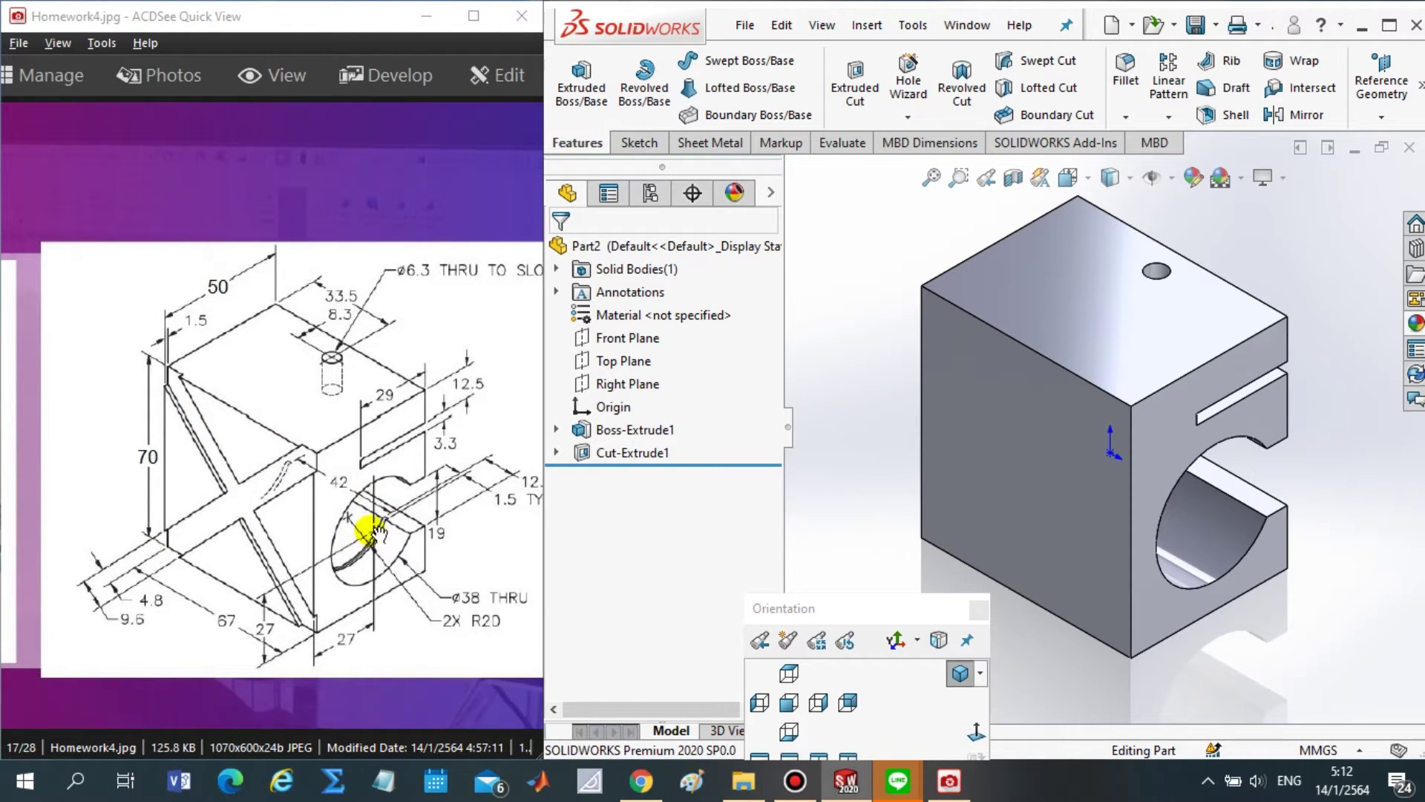
{"action": "mouse_move", "coordinate": [368, 520]}
{"action": "left_mouse_down"}
{"action": "mouse_move", "coordinate": [368, 566]}
{"action": "mouse_move", "coordinate": [390, 557]}
{"action": "mouse_move", "coordinate": [327, 575]}
{"action": "mouse_move", "coordinate": [423, 458]}
{"action": "left_mouse_up"}
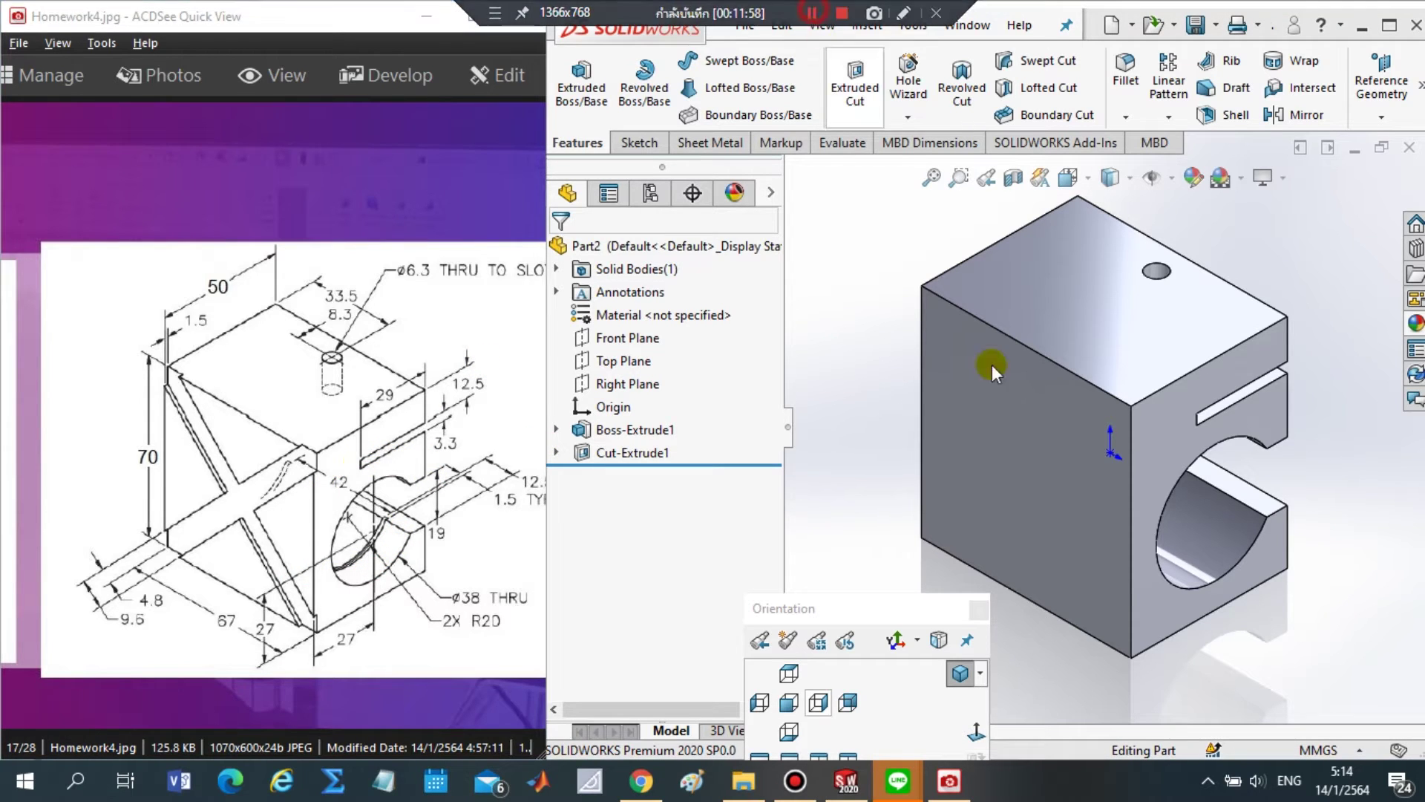
{"action": "left_click_drag", "start_coordinate": [870, 600], "coordinate": [737, 605]}
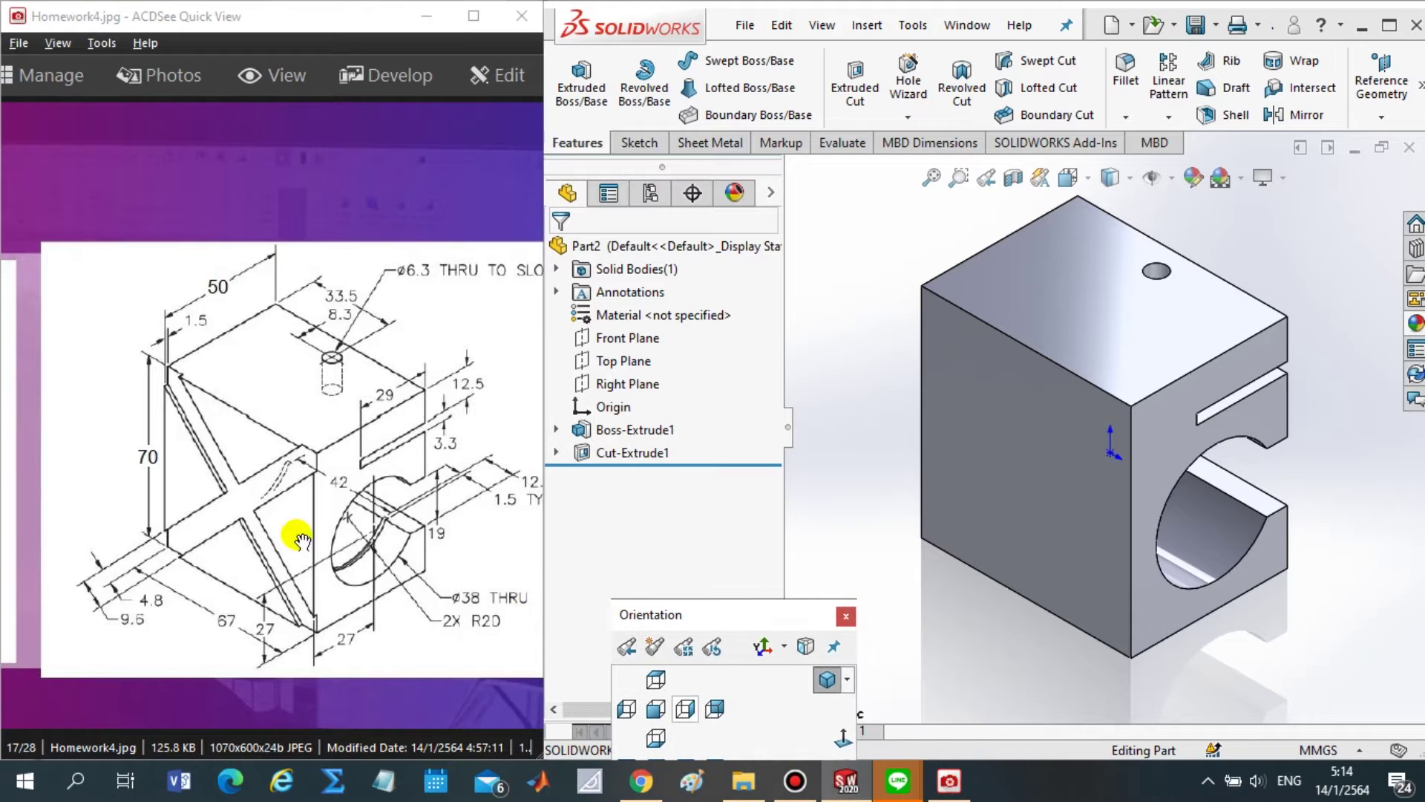
- Start a sketch on the block's front face, viewed Normal To and fitted to screen
{"action": "right_click", "coordinate": [1023, 393]}
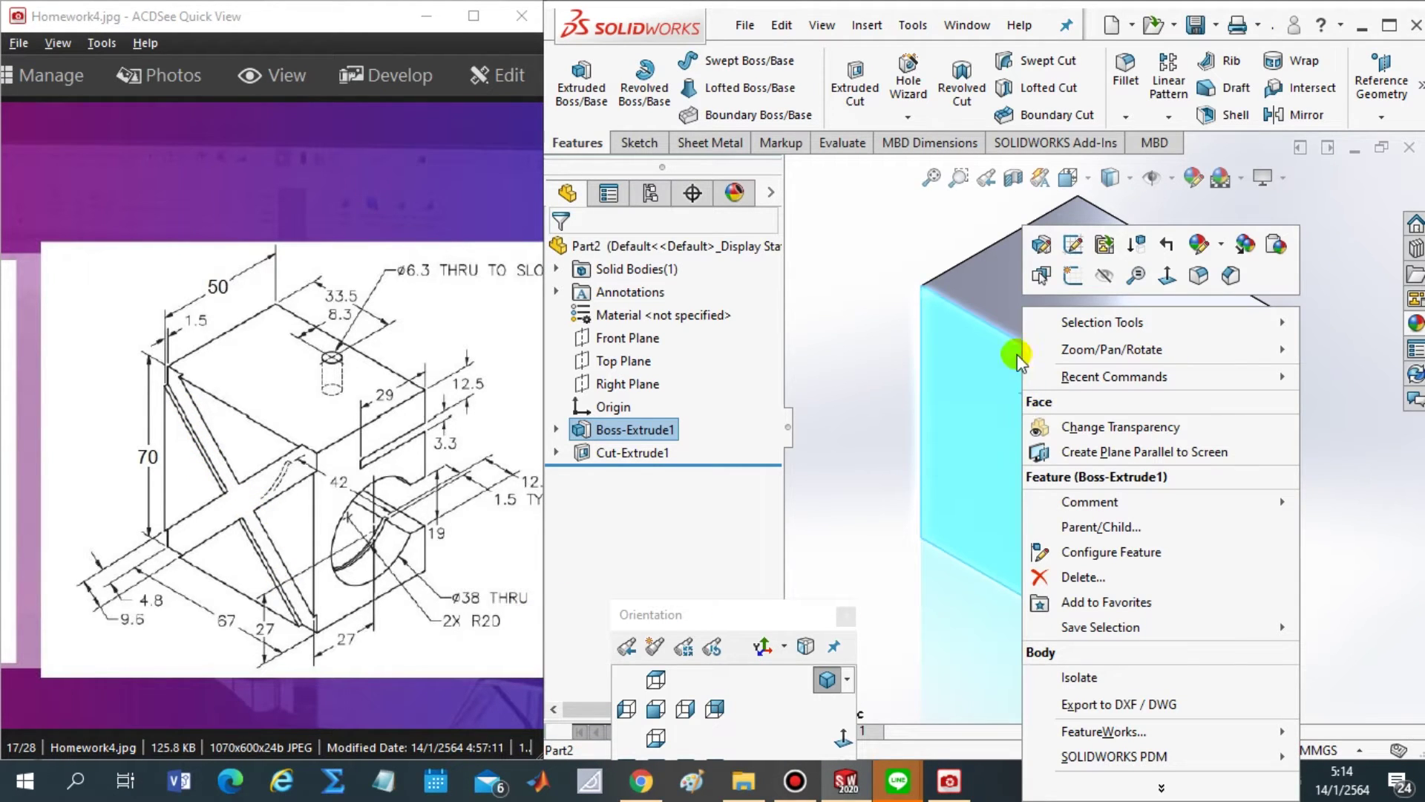
{"action": "left_click", "coordinate": [1070, 275]}
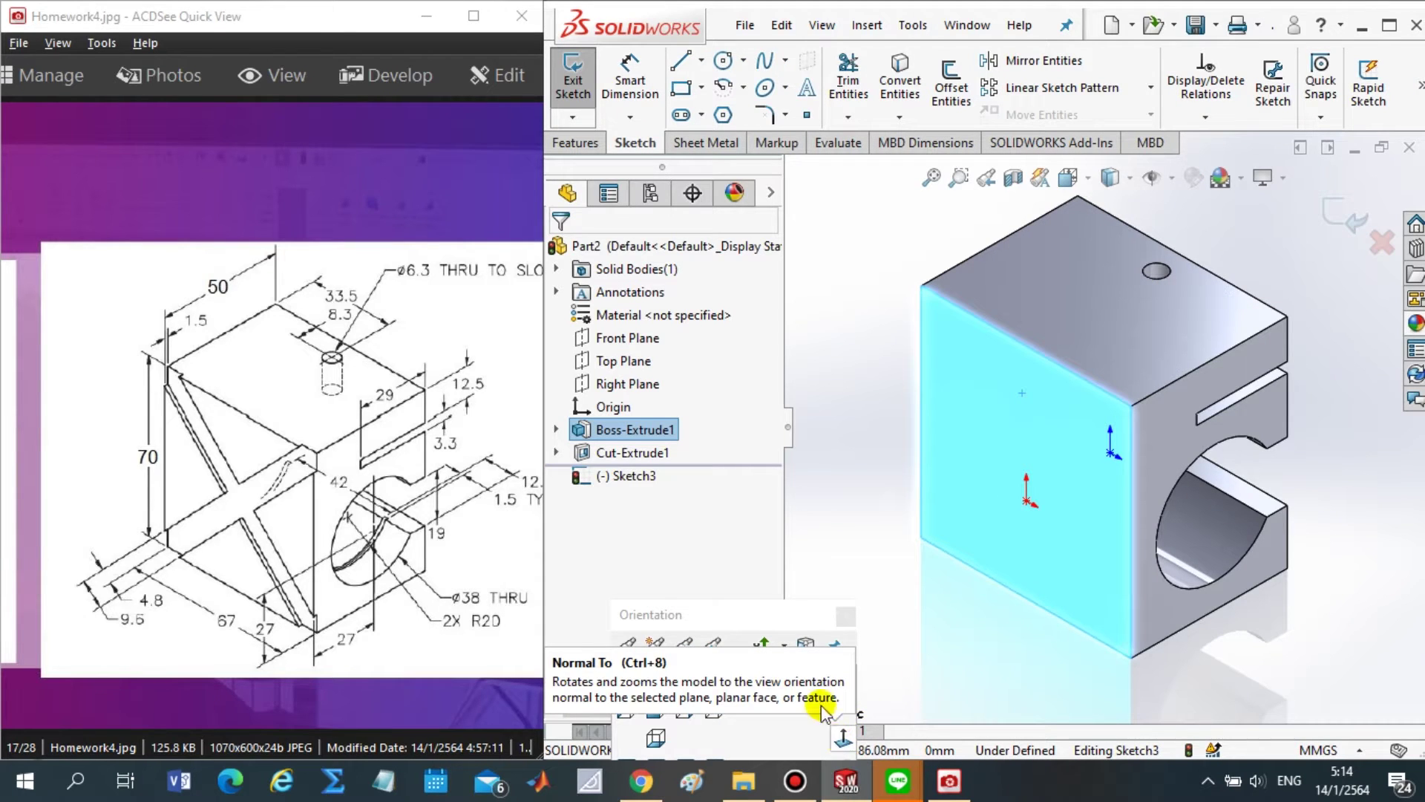
{"action": "left_click_drag", "start_coordinate": [764, 614], "coordinate": [763, 539]}
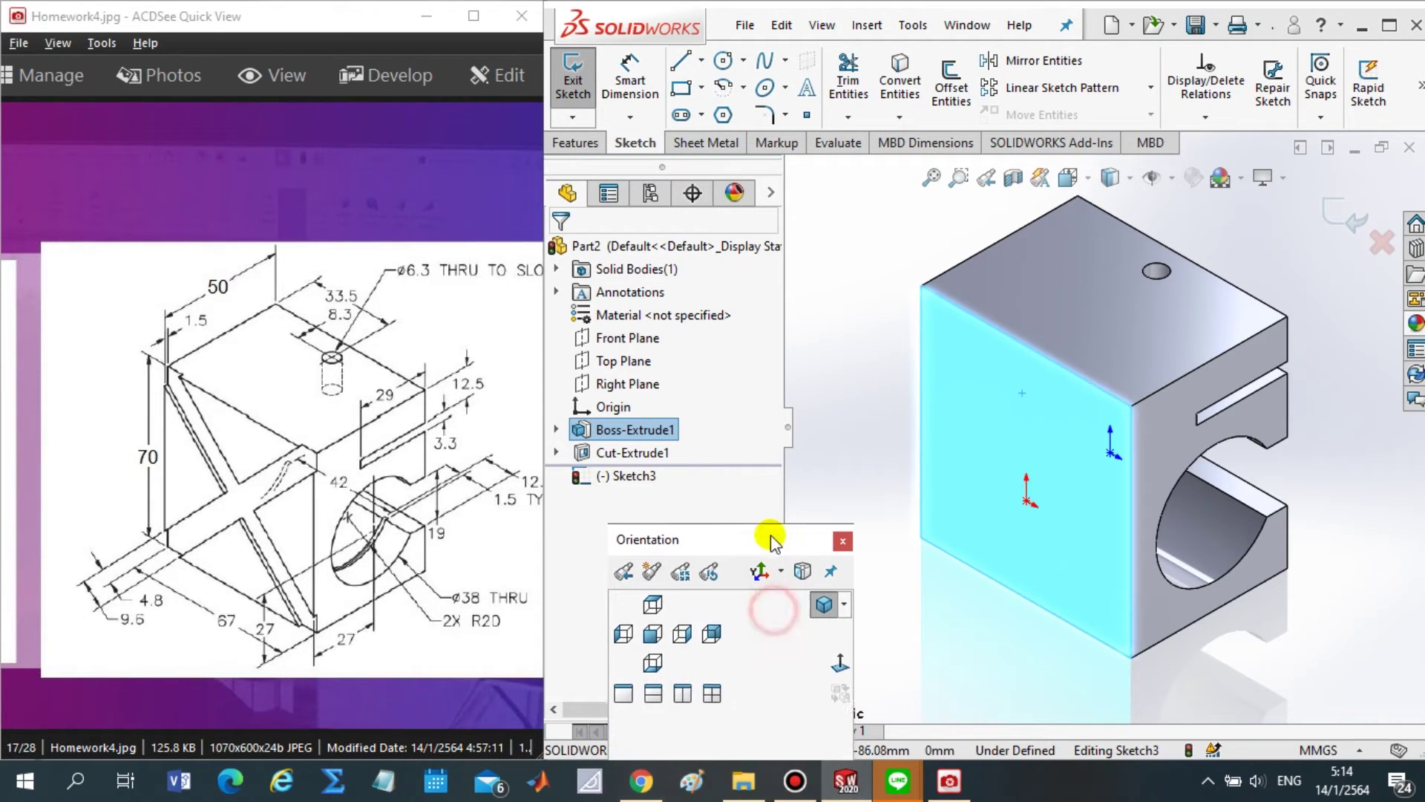
{"action": "left_click", "coordinate": [652, 631]}
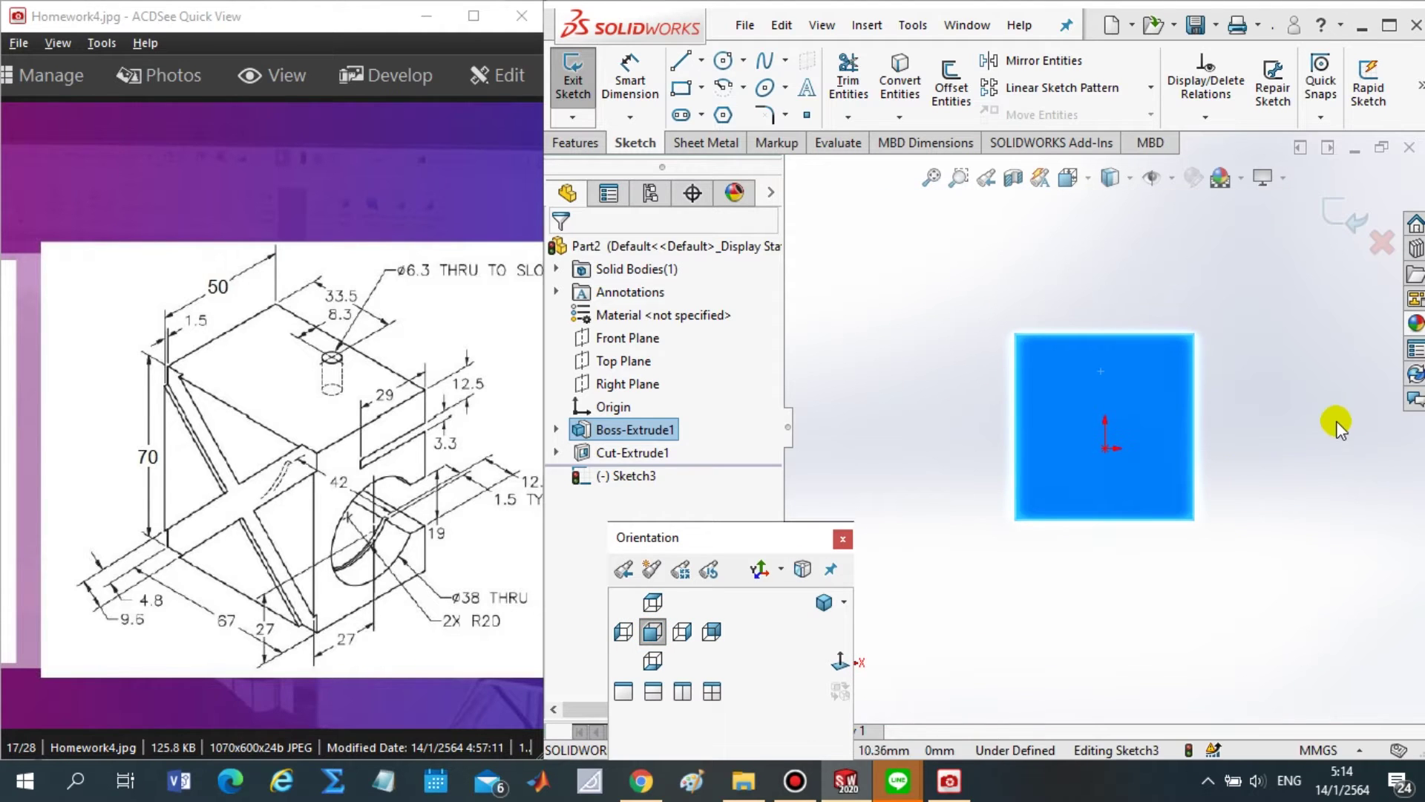
{"action": "middle_click_drag", "start_coordinate": [1337, 423], "coordinate": [1219, 451]}
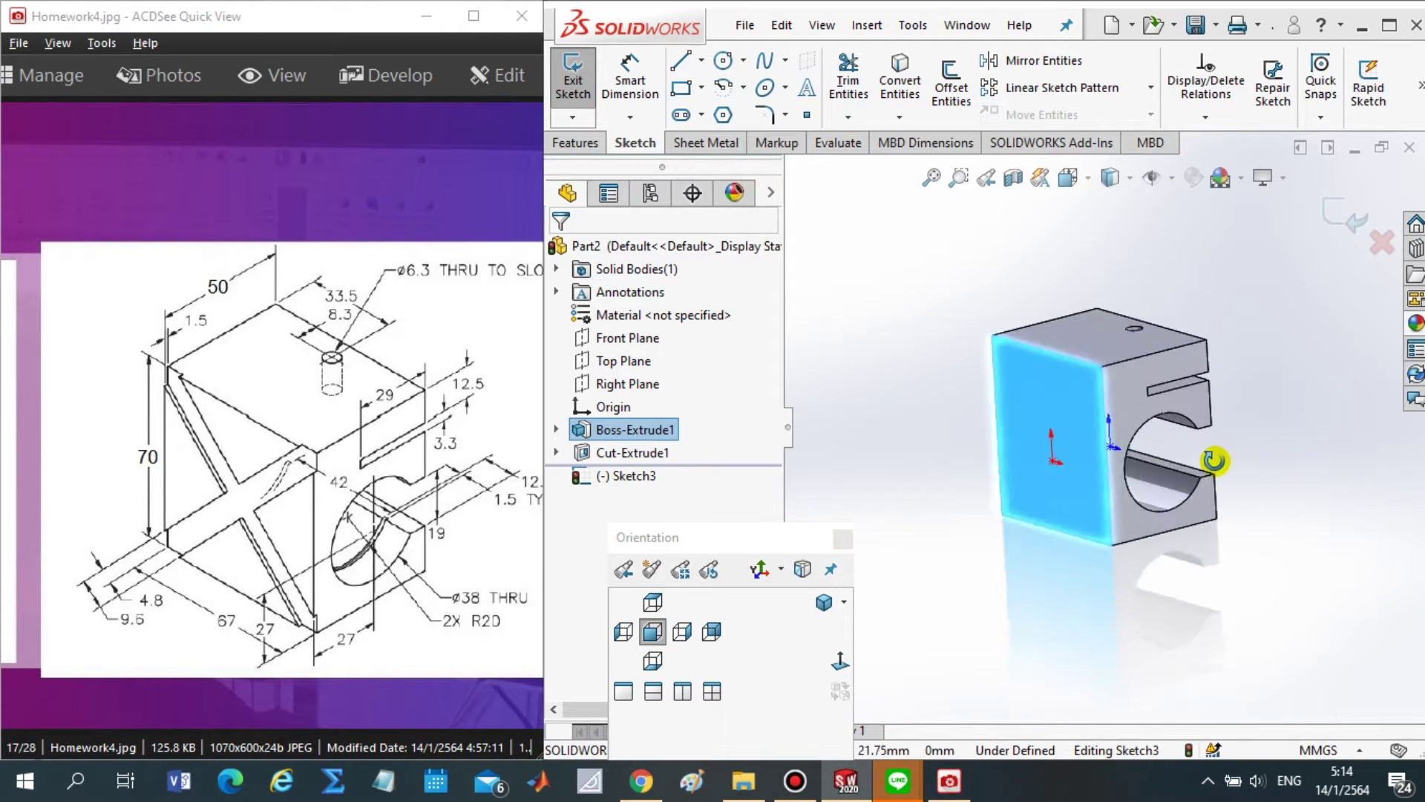
{"action": "left_click", "coordinate": [838, 659]}
{"action": "left_click", "coordinate": [639, 627]}
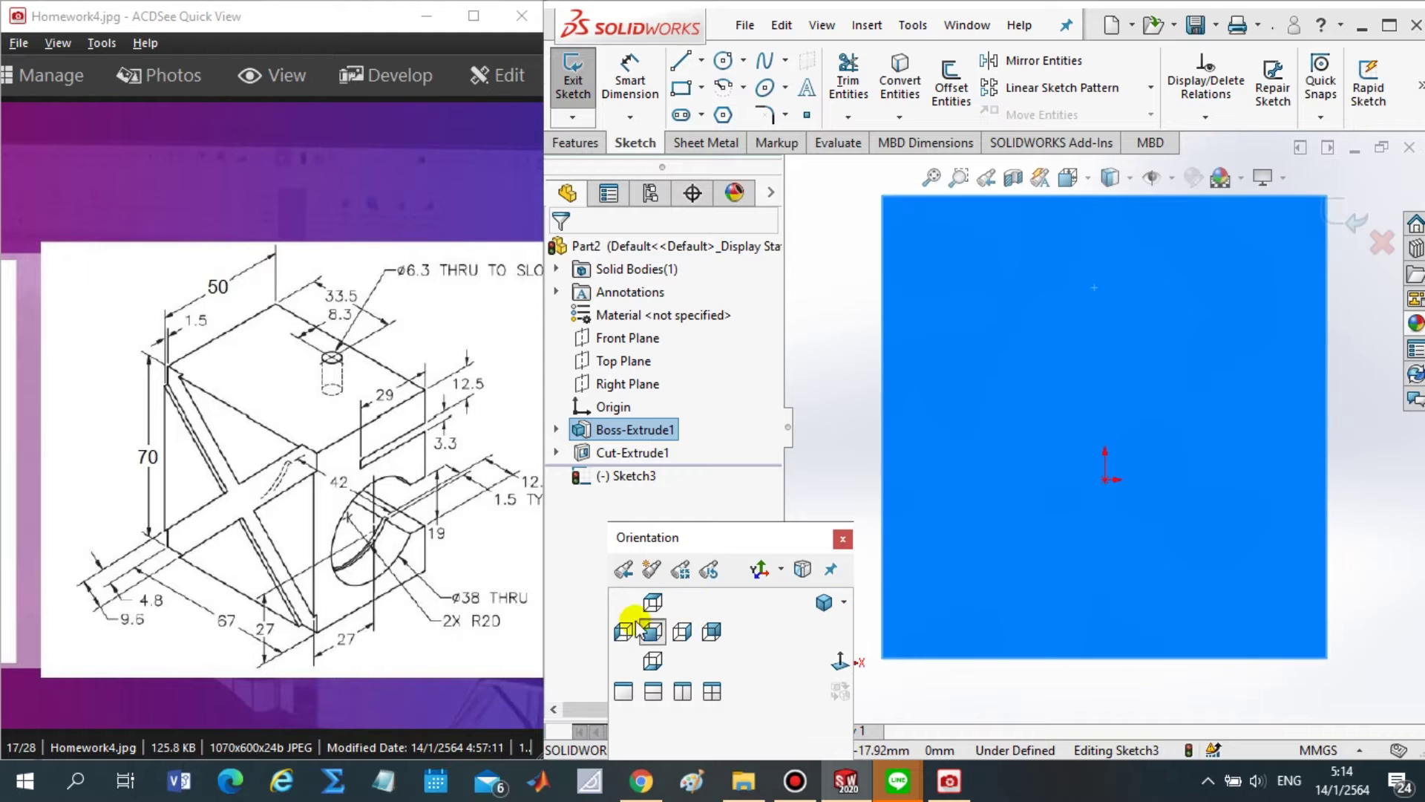
{"action": "key", "text": "f"}
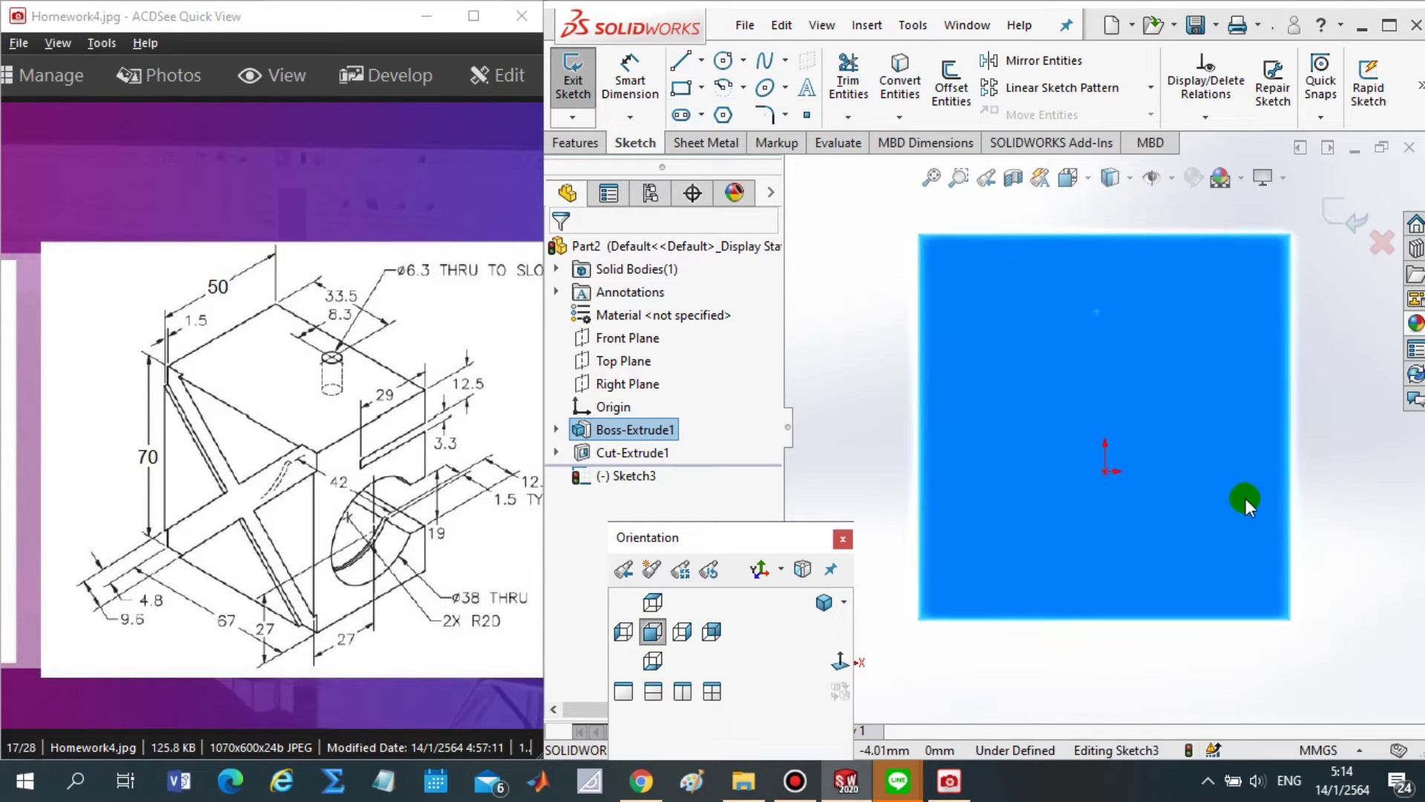
- Draw two corner-to-corner diagonal centerlines in an X, marking the second For construction
{"action": "left_click", "coordinate": [701, 60]}
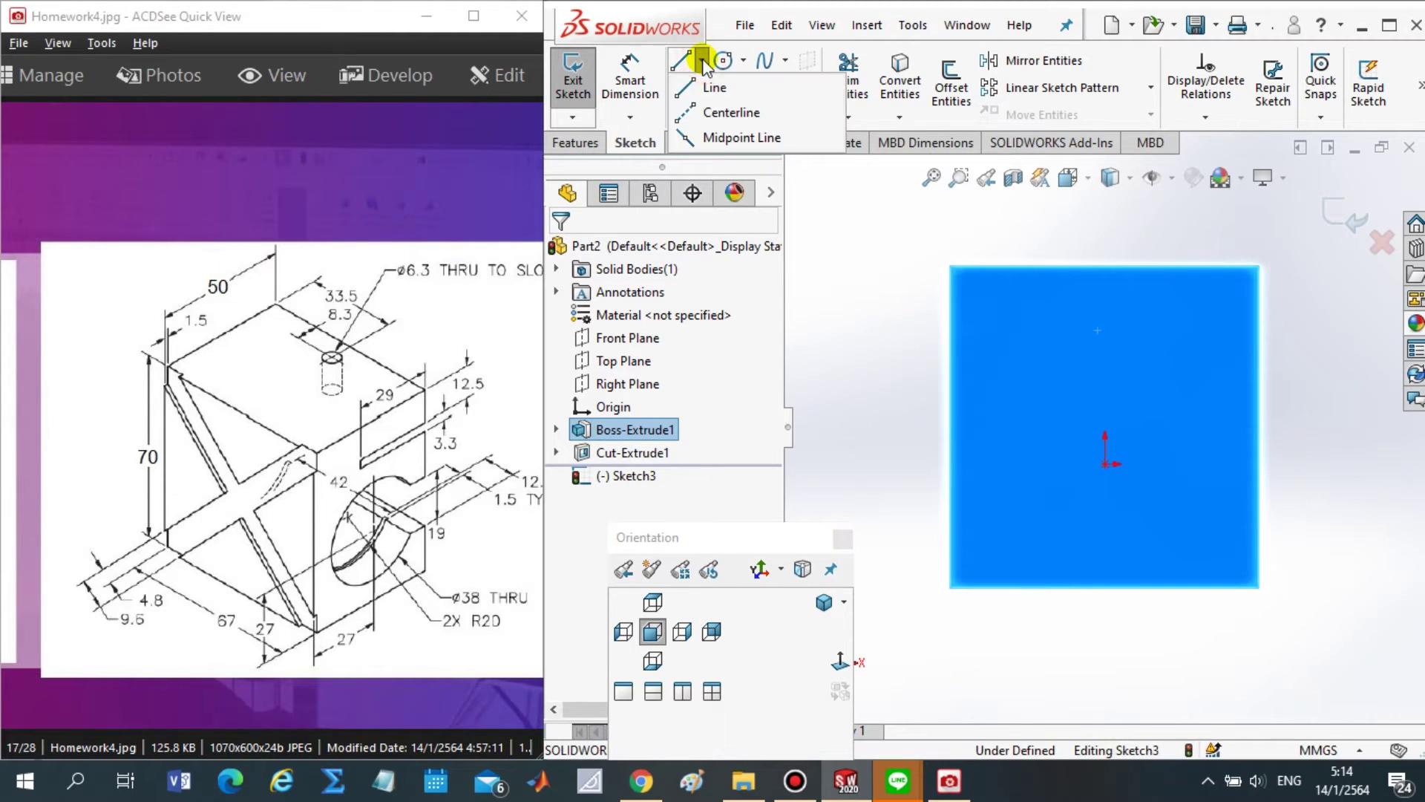
{"action": "left_click", "coordinate": [717, 114]}
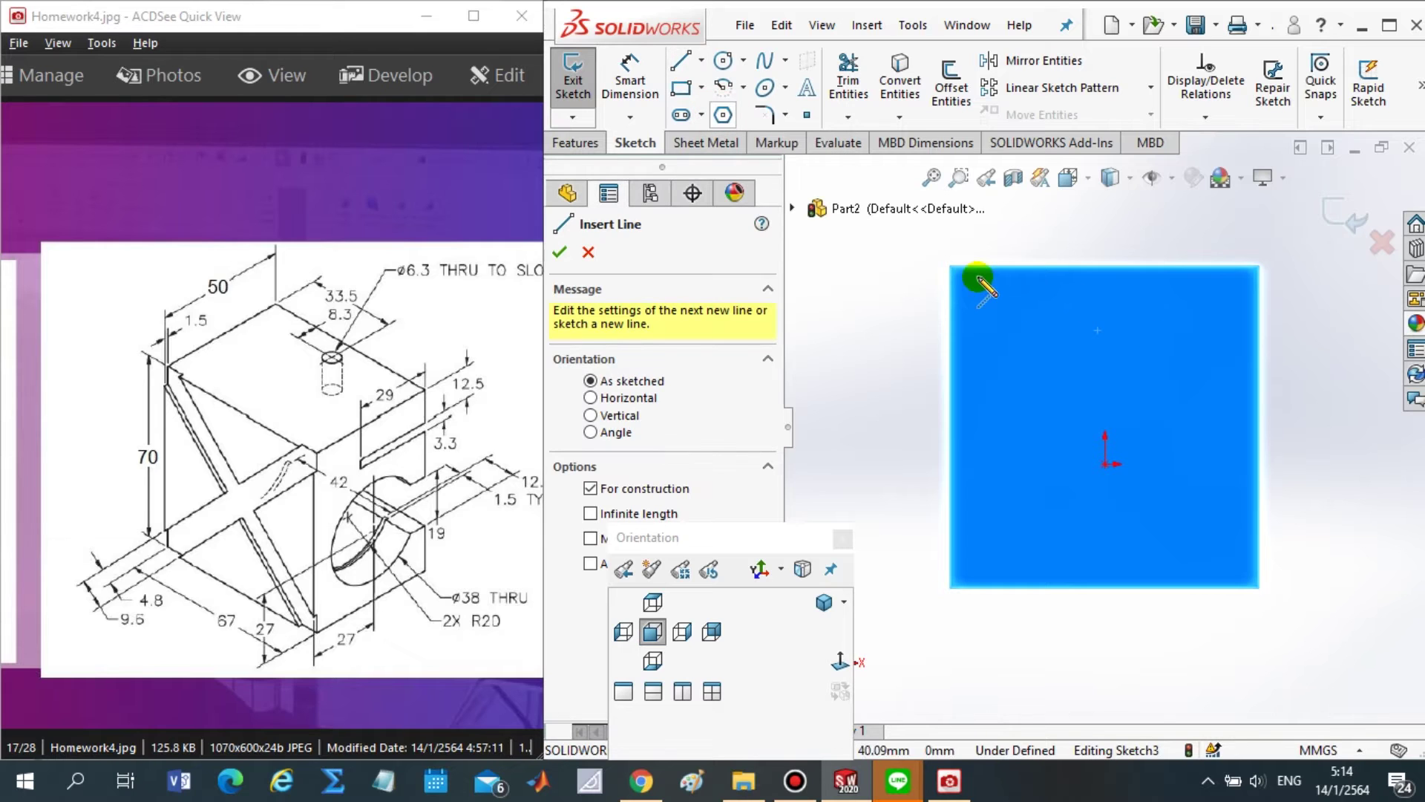
{"action": "left_click_drag", "start_coordinate": [951, 266], "coordinate": [1258, 586]}
{"action": "left_click", "coordinate": [1258, 587]}
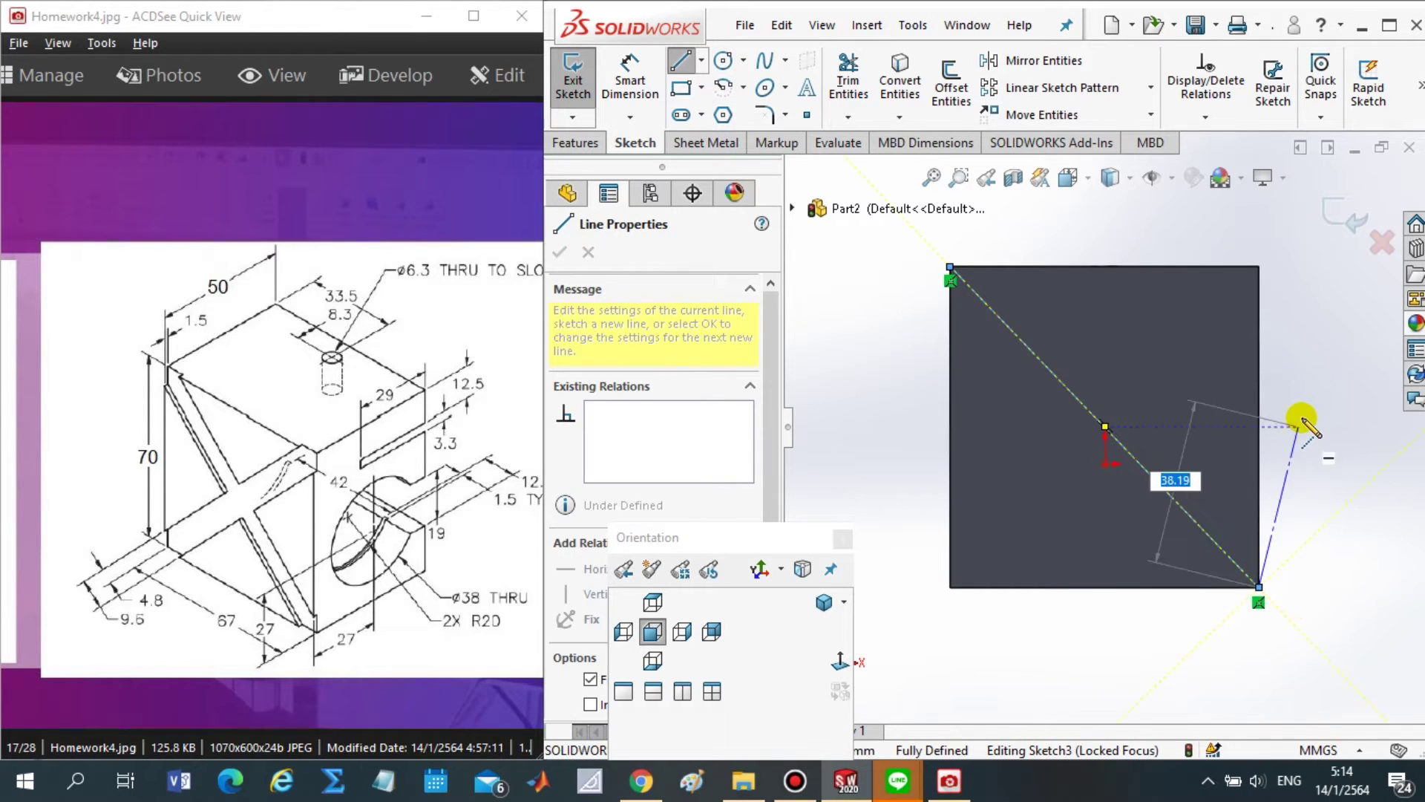
{"action": "key", "text": "Escape"}
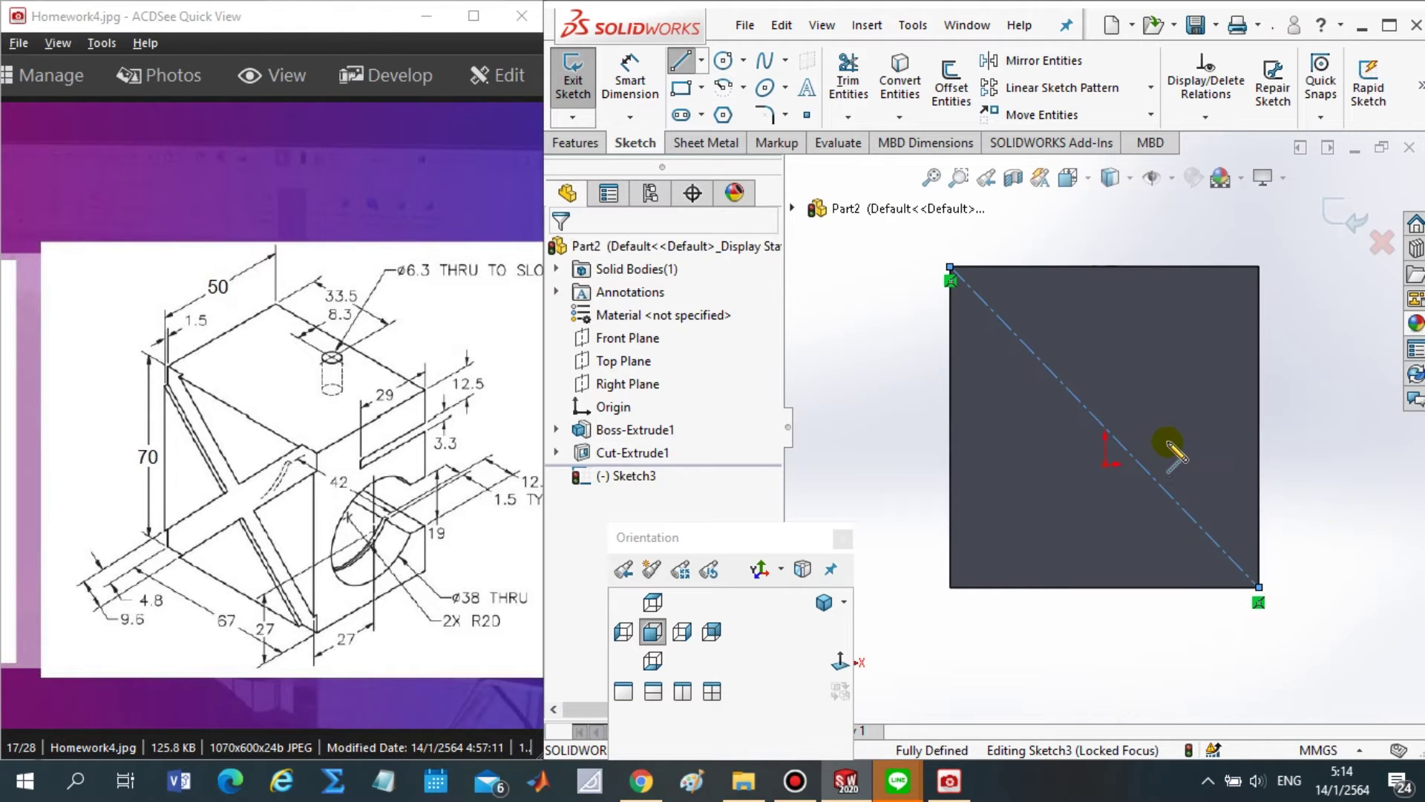
{"action": "left_click_drag", "start_coordinate": [1260, 267], "coordinate": [950, 586]}
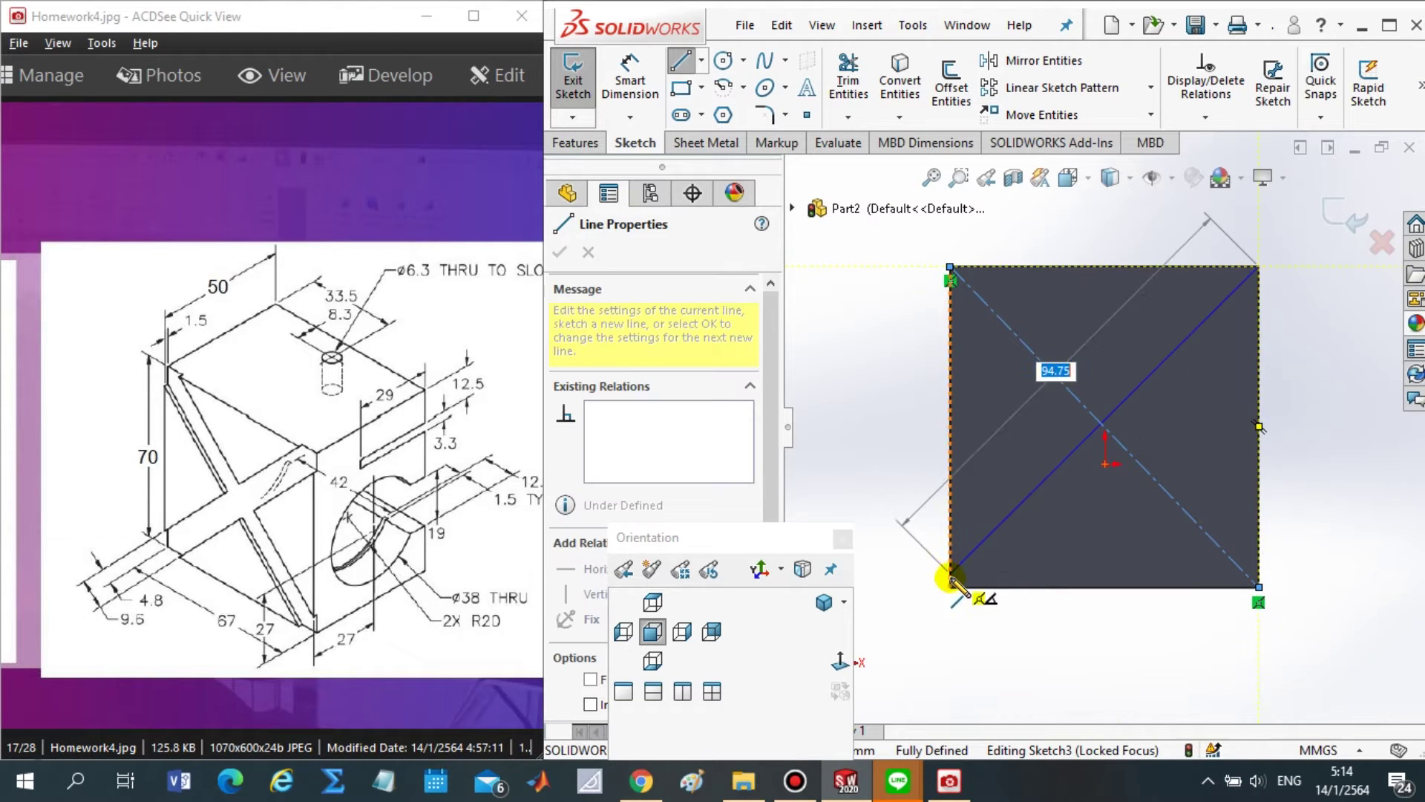
{"action": "left_click_drag", "start_coordinate": [741, 536], "coordinate": [890, 695]}
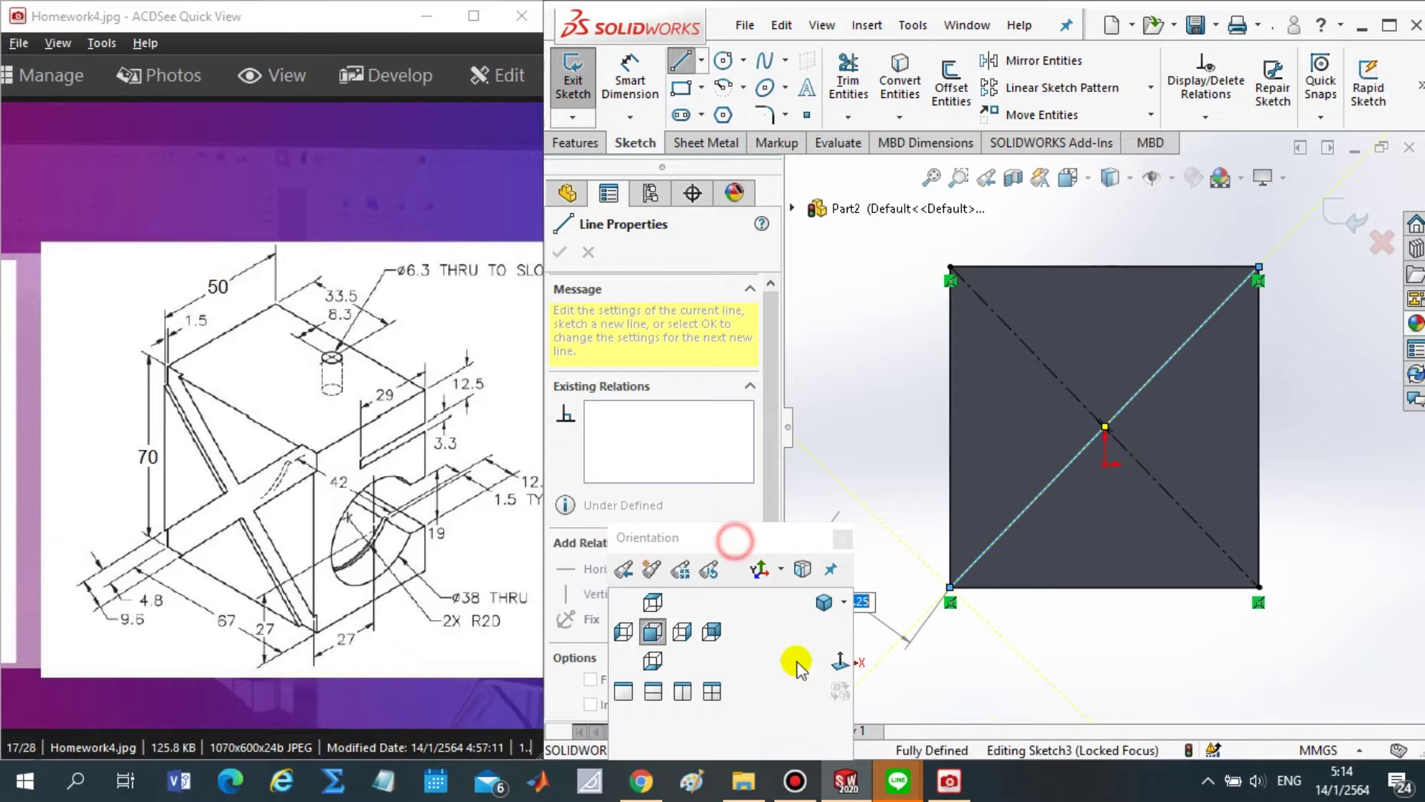
{"action": "key", "text": "Escape"}
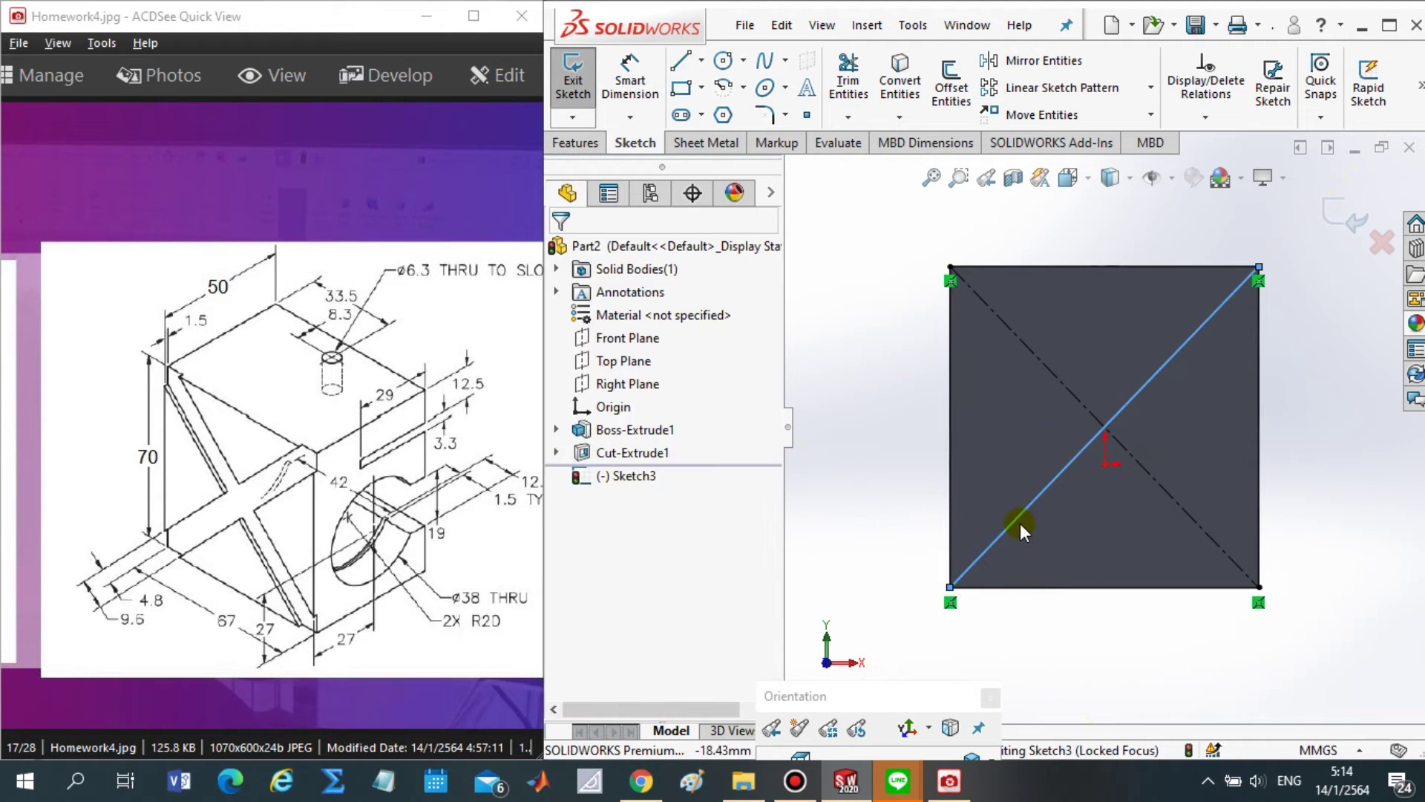
{"action": "left_click", "coordinate": [1019, 517]}
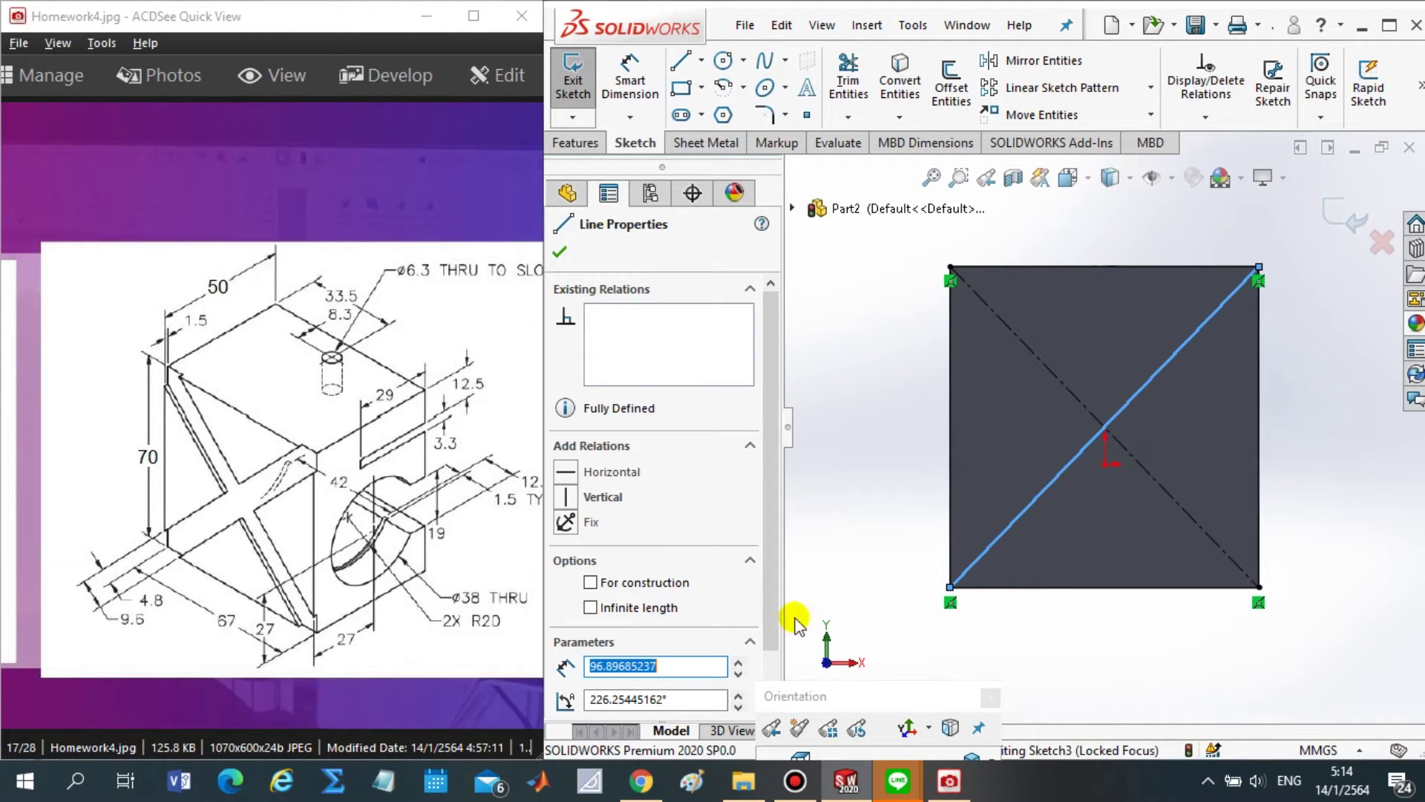
{"action": "left_click", "coordinate": [616, 583]}
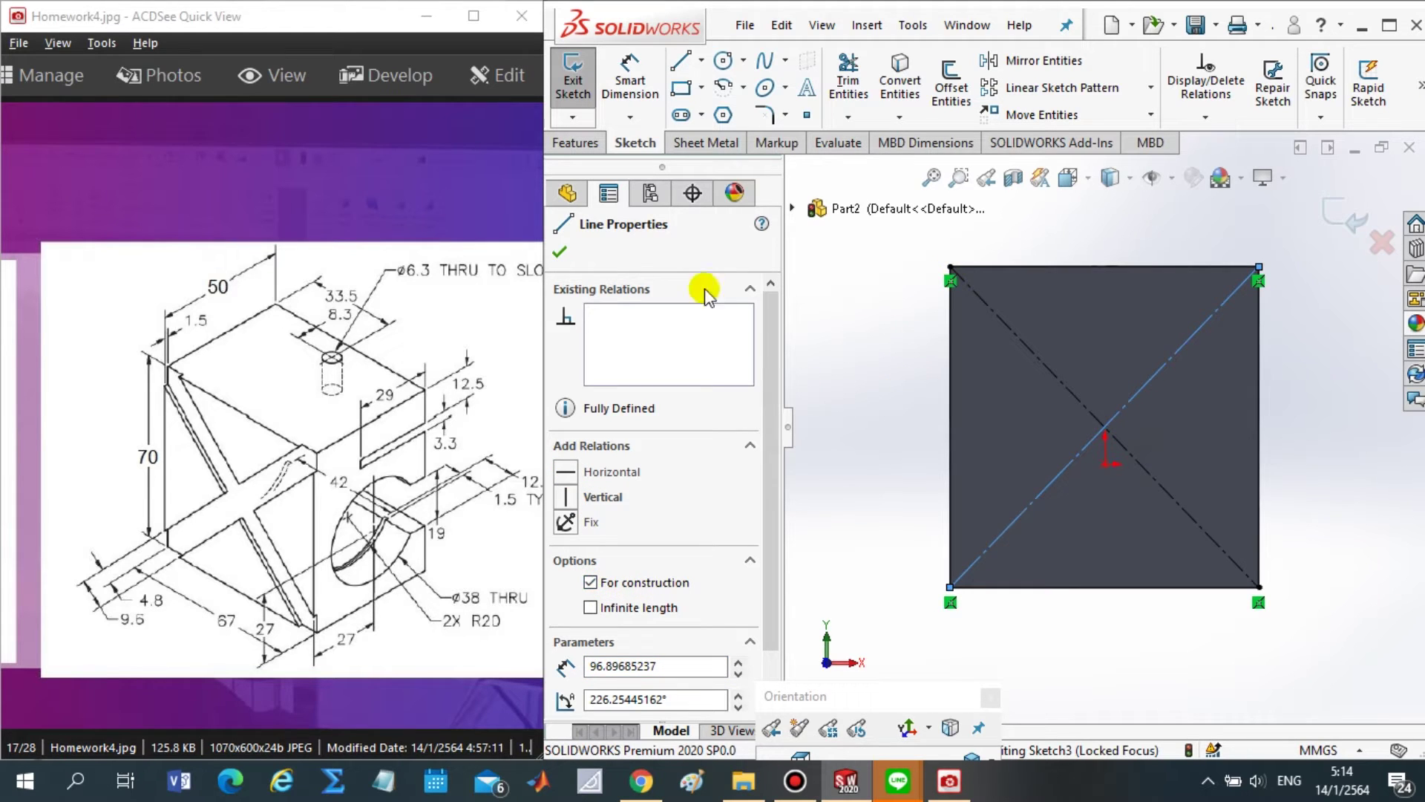
{"action": "left_click", "coordinate": [559, 252]}
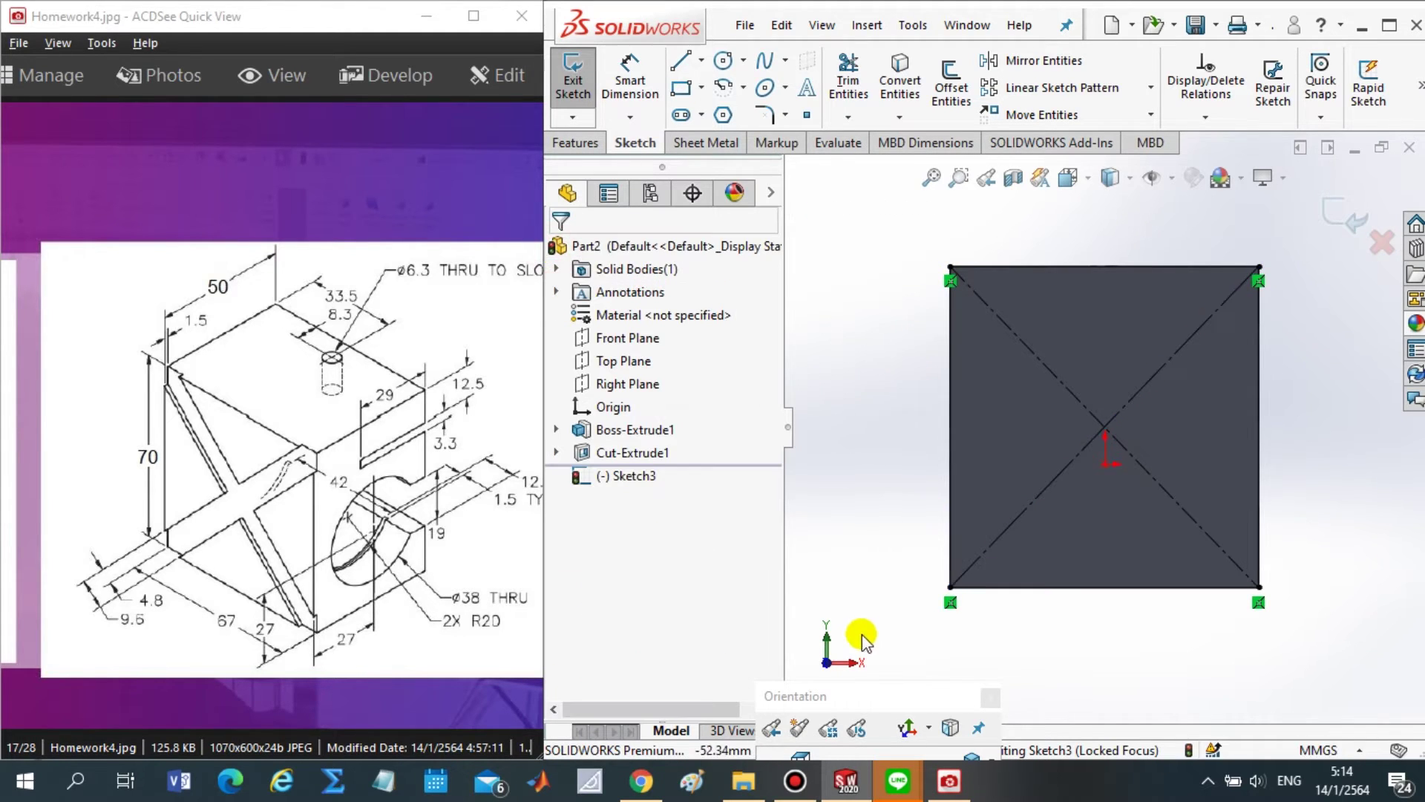
{"action": "left_click_drag", "start_coordinate": [862, 703], "coordinate": [709, 682]}
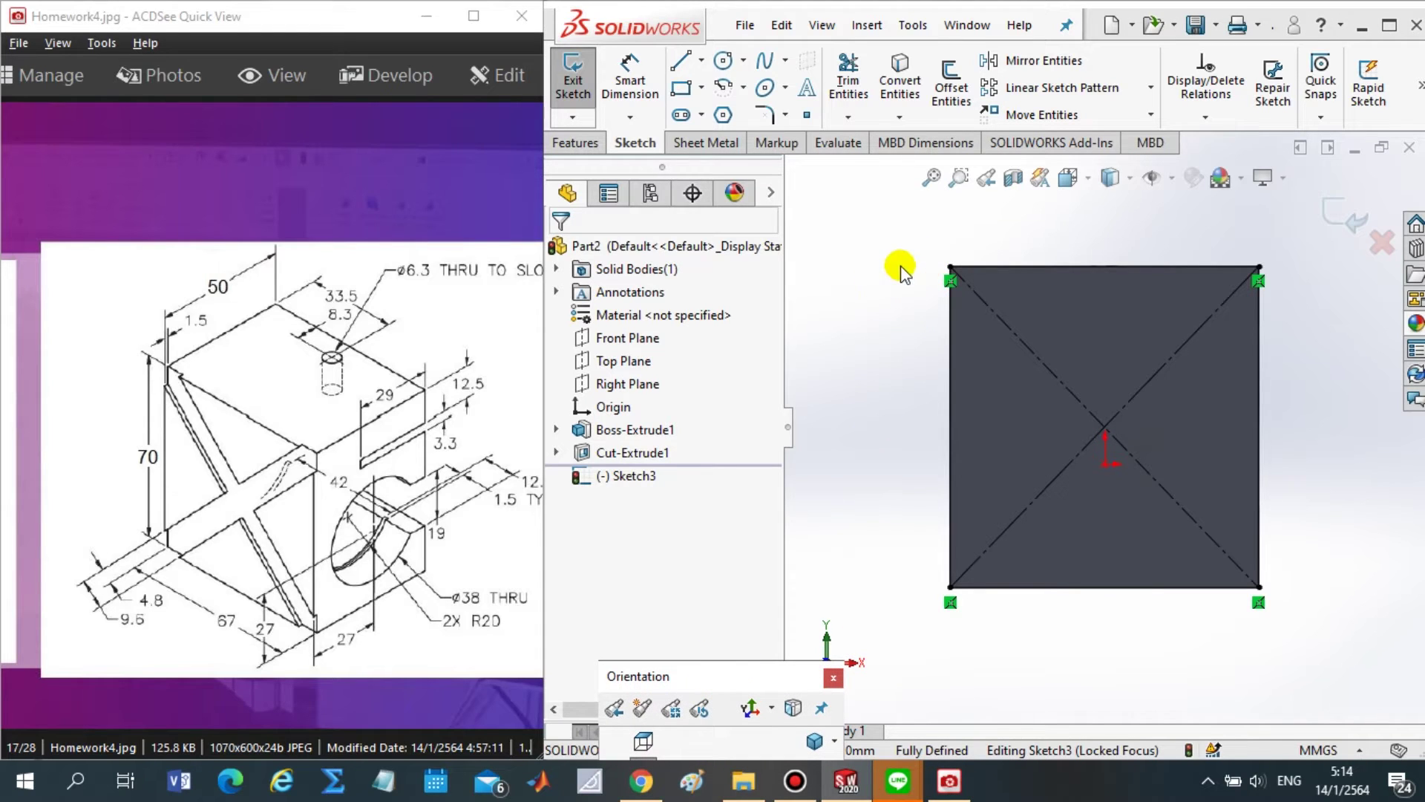
- Offset the first diagonal bi-directionally by 4.80 mm
{"action": "left_click", "coordinate": [956, 102]}
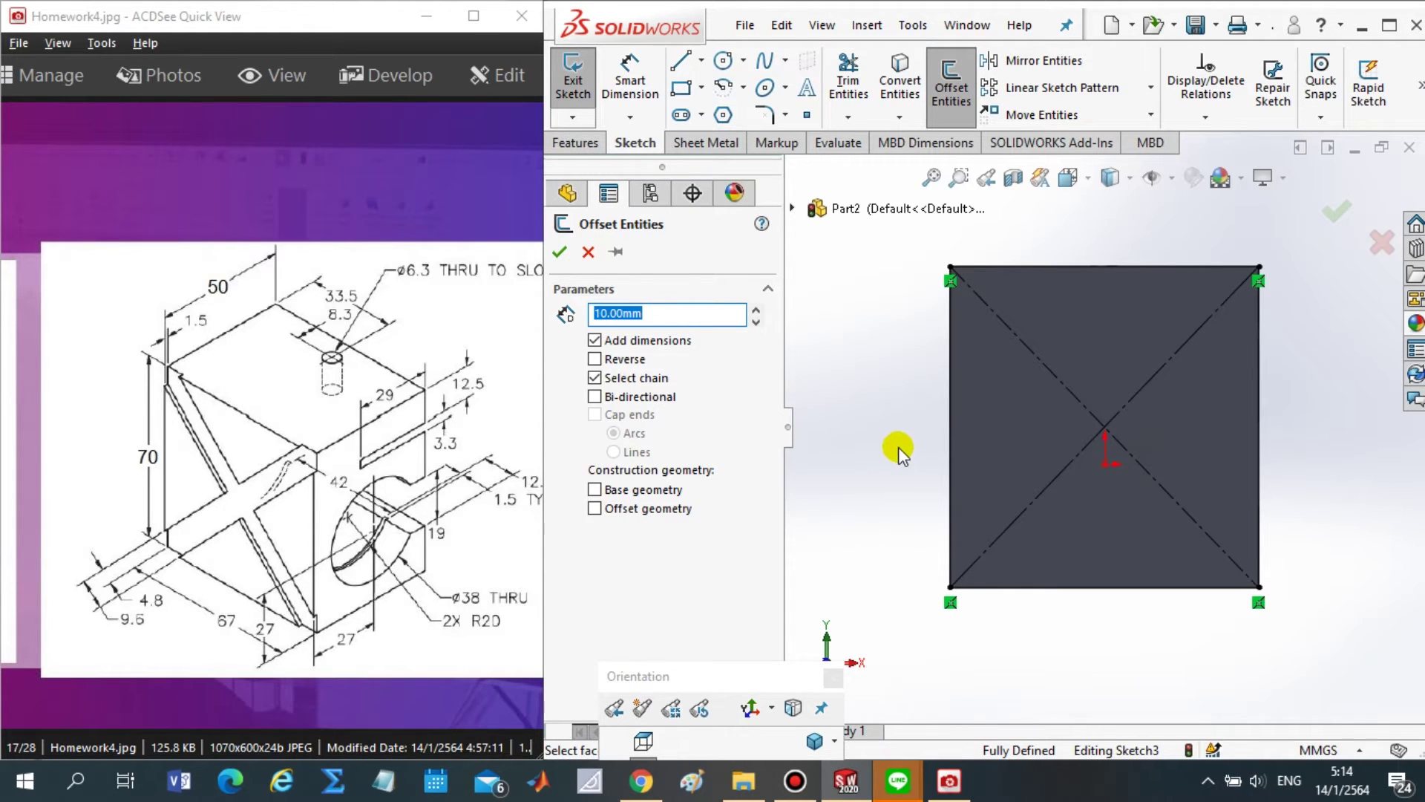
{"action": "left_click", "coordinate": [1039, 493]}
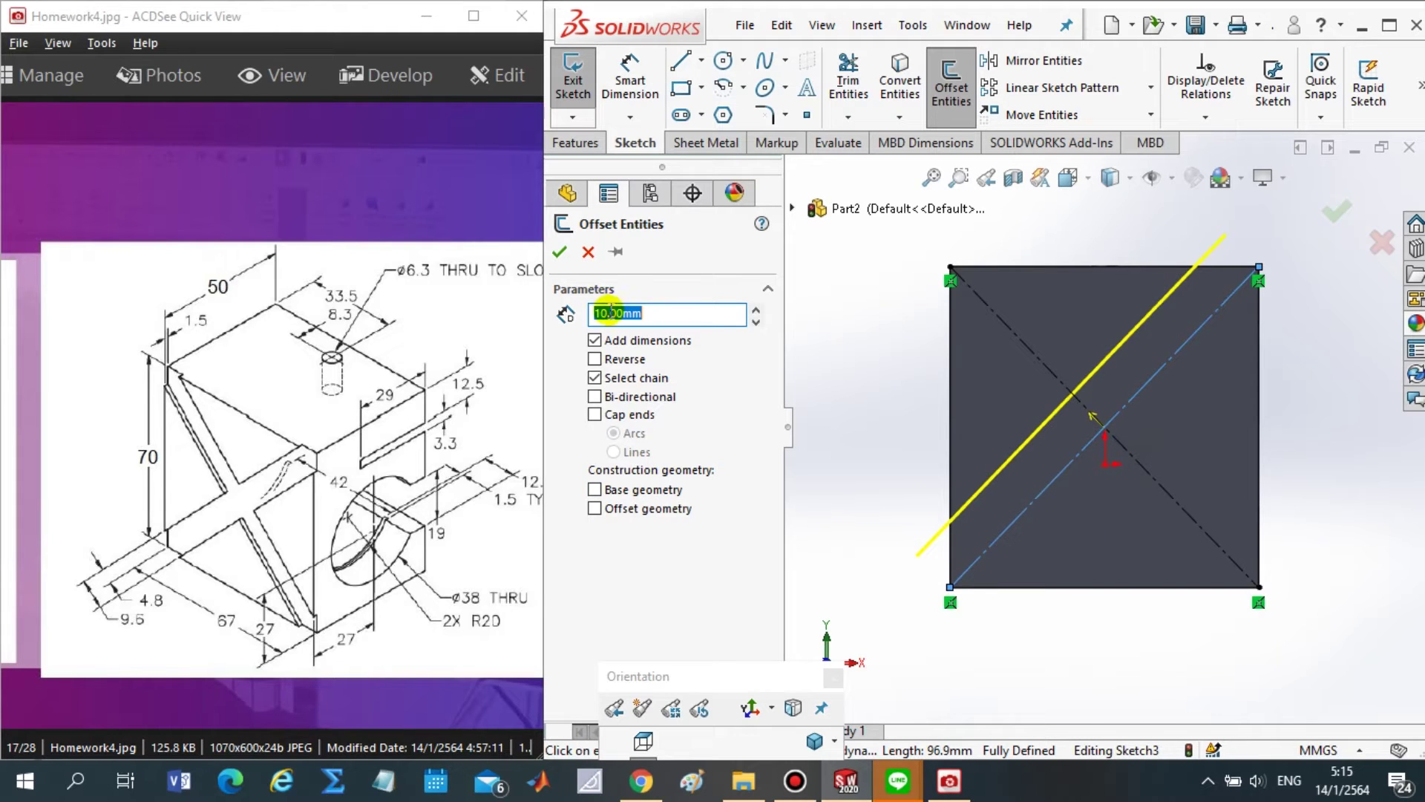
{"action": "left_click", "coordinate": [595, 397]}
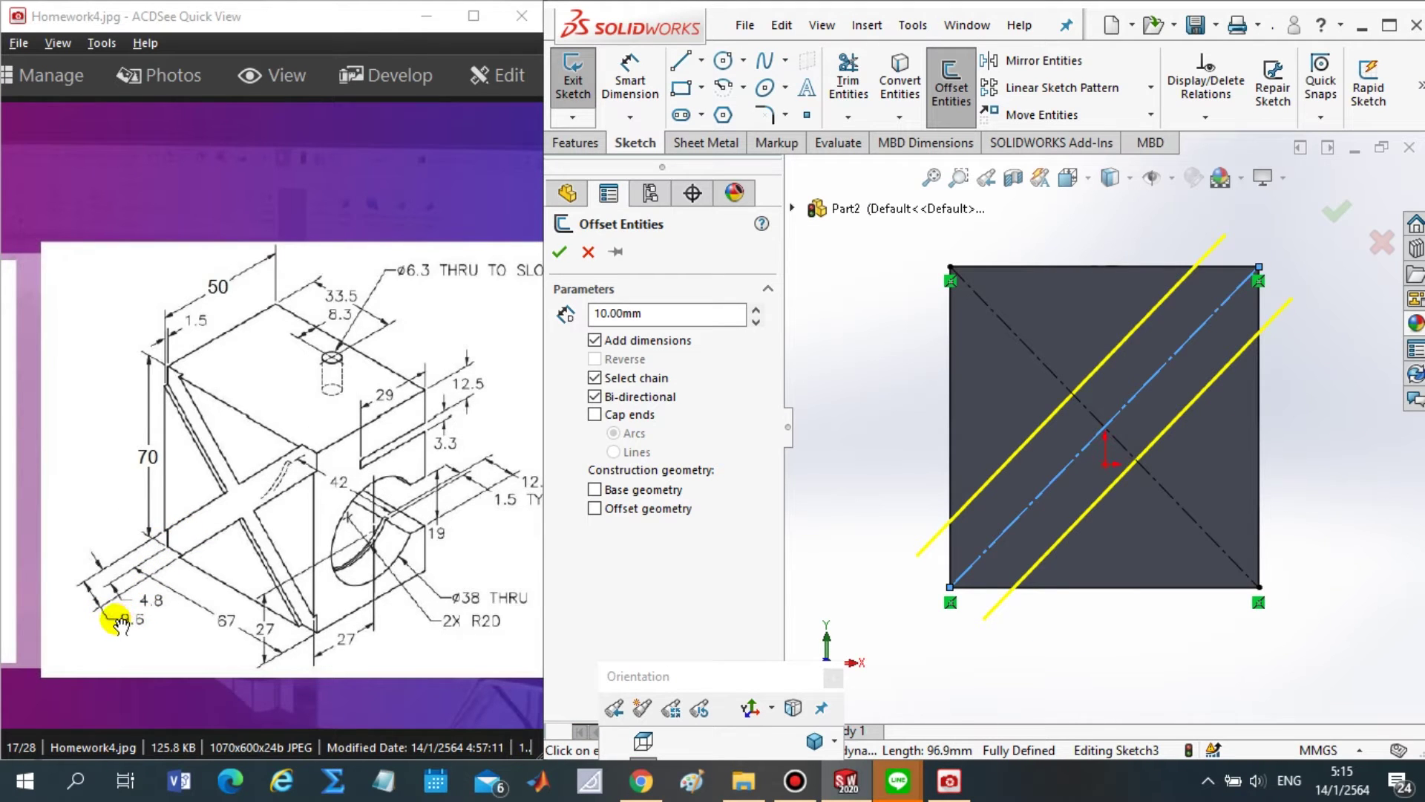
{"action": "left_click_drag", "start_coordinate": [134, 626], "coordinate": [142, 647]}
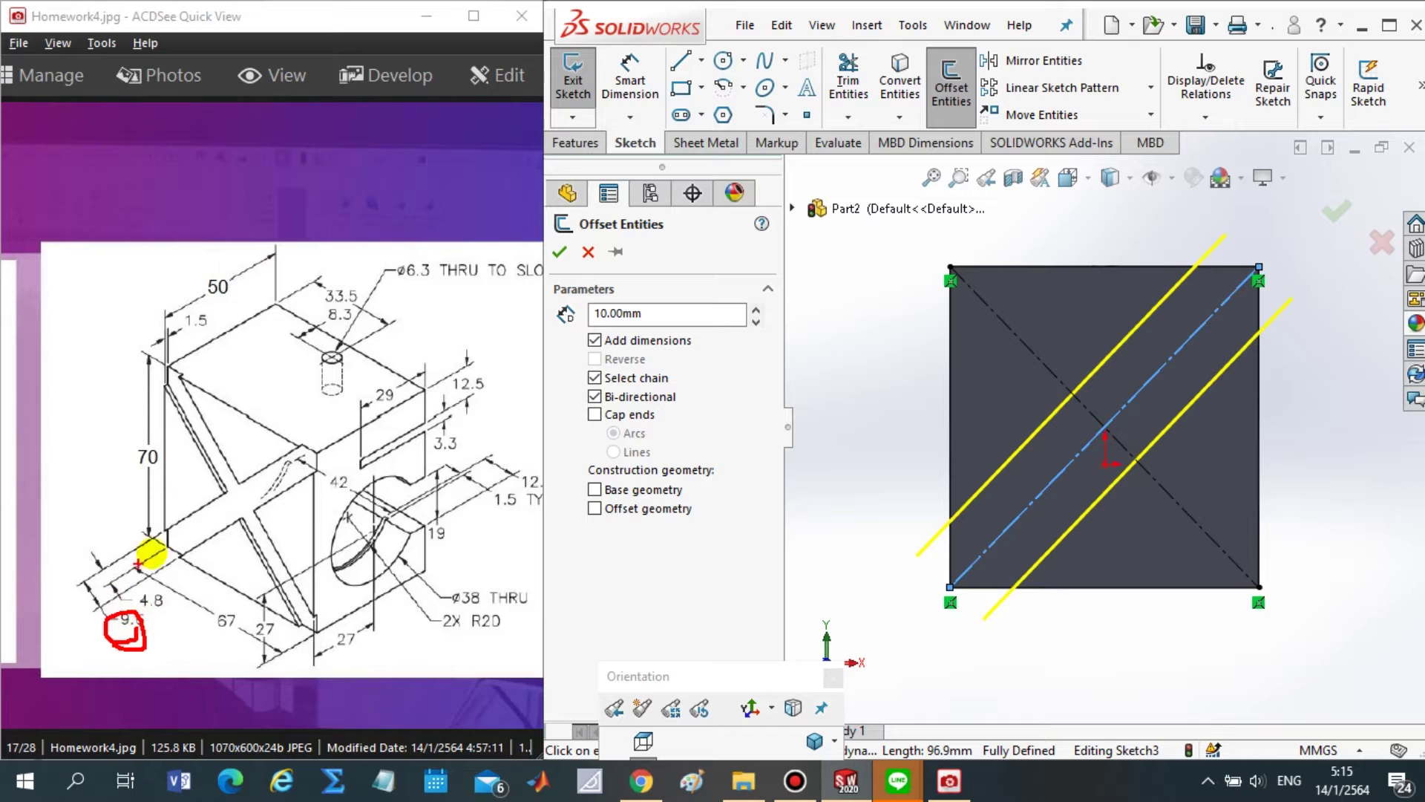
{"action": "left_click_drag", "start_coordinate": [168, 525], "coordinate": [180, 555]}
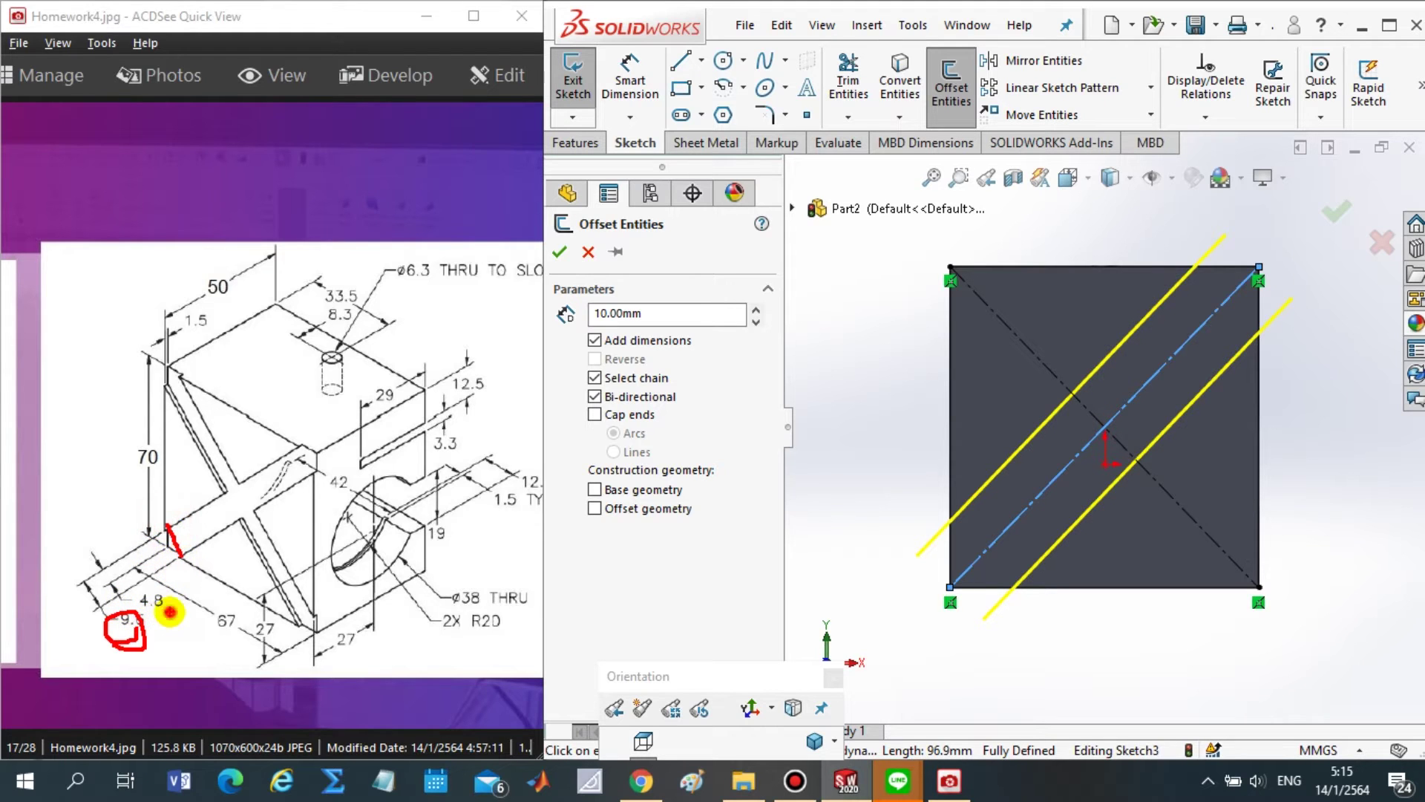
{"action": "mouse_move", "coordinate": [169, 611]}
{"action": "left_mouse_down"}
{"action": "mouse_move", "coordinate": [143, 582]}
{"action": "mouse_move", "coordinate": [125, 605]}
{"action": "left_mouse_up"}
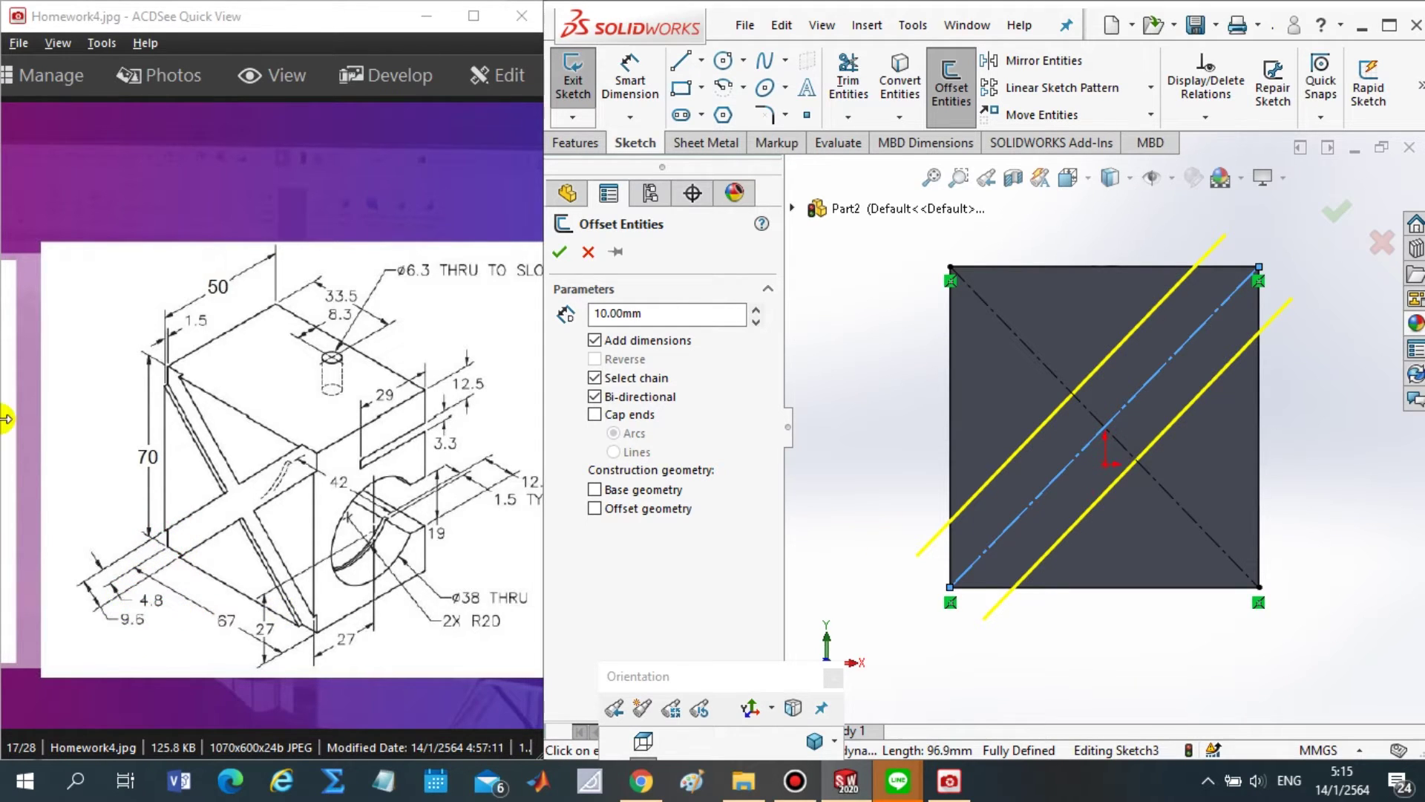
{"action": "left_click_drag", "start_coordinate": [660, 313], "coordinate": [508, 318]}
{"action": "type", "text": "4.8"}
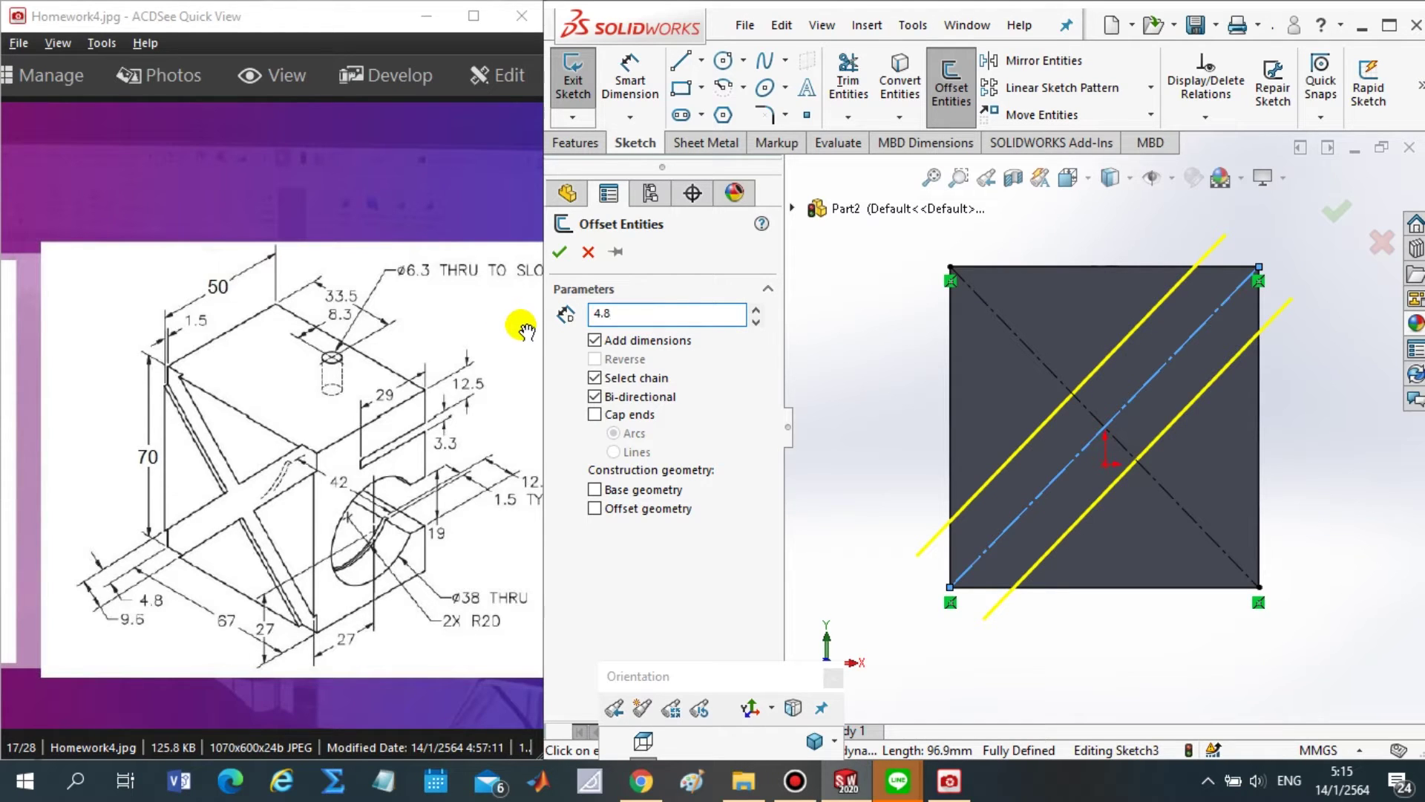
{"action": "key", "text": "Return"}
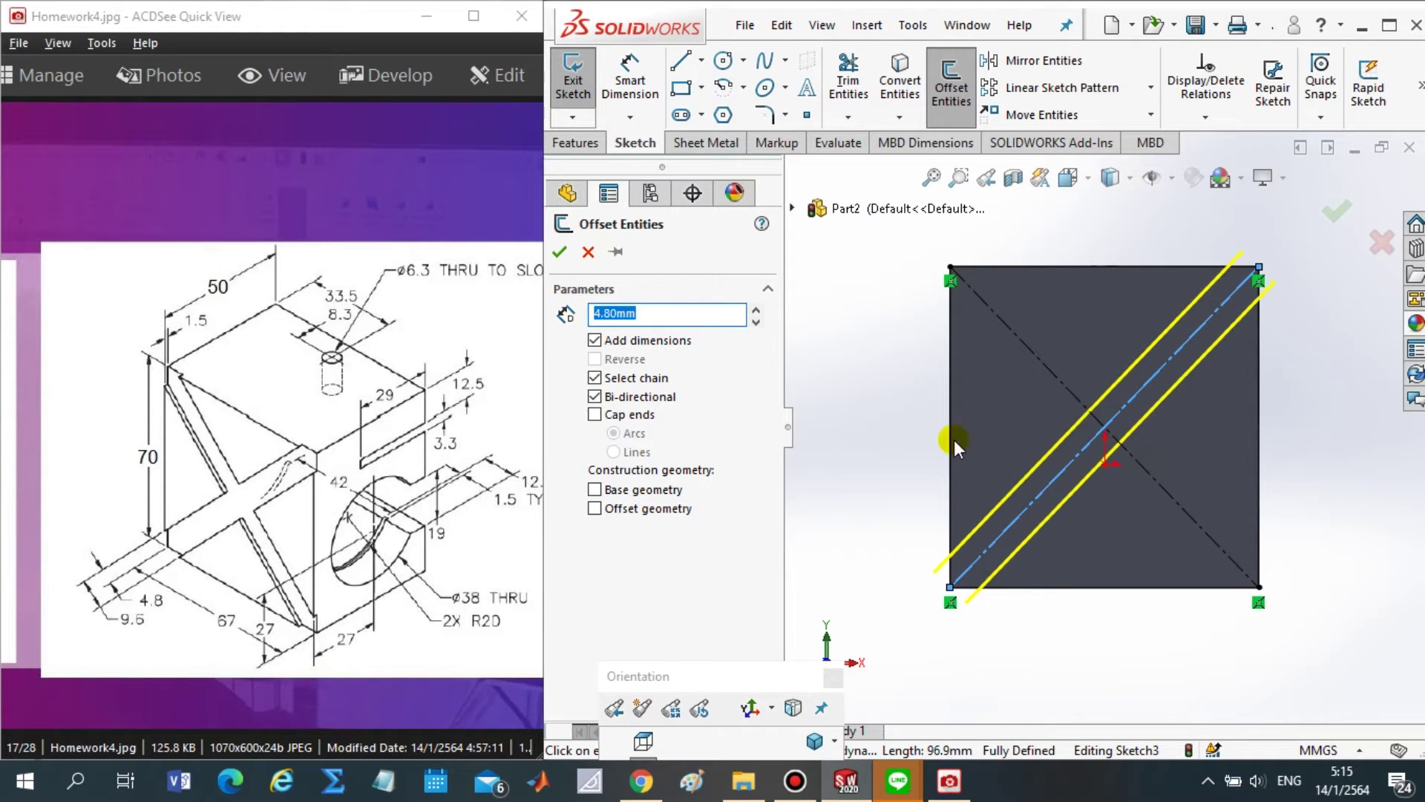
- Add the second diagonal and close the offsets with square line end caps
{"action": "left_click", "coordinate": [1053, 371]}
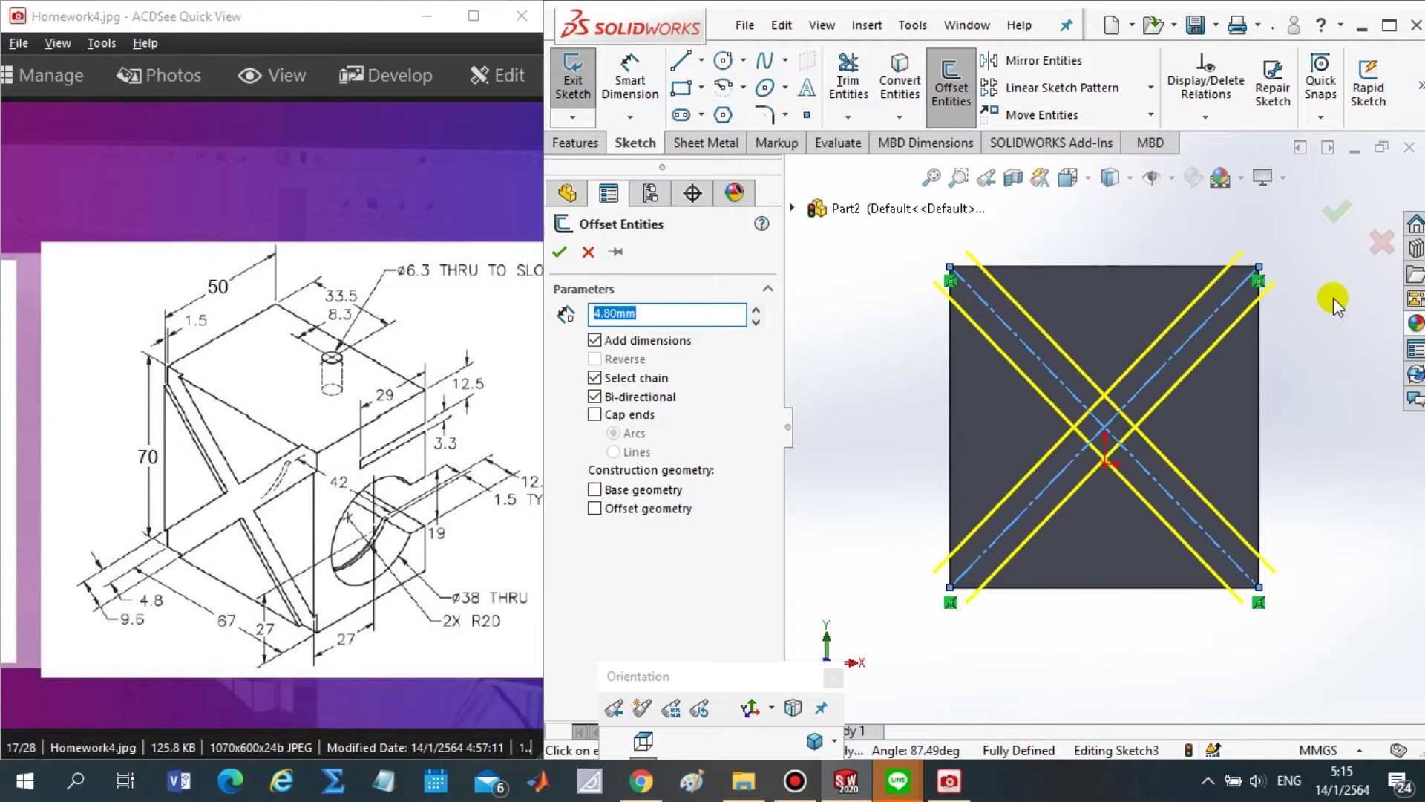
{"action": "scroll", "coordinate": [1195, 329], "scroll_direction": "down", "scroll_amount": 2}
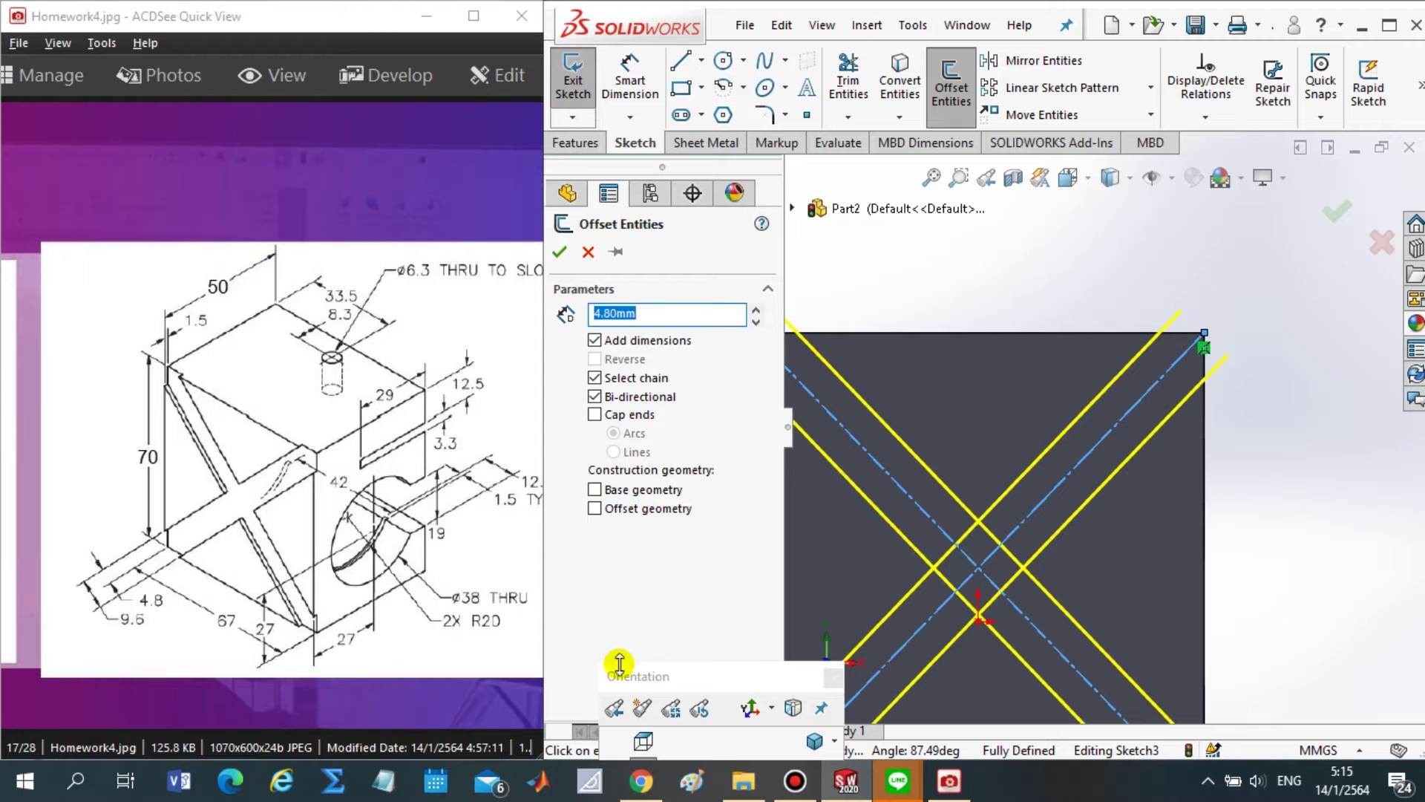
{"action": "left_click_drag", "start_coordinate": [619, 663], "coordinate": [565, 690]}
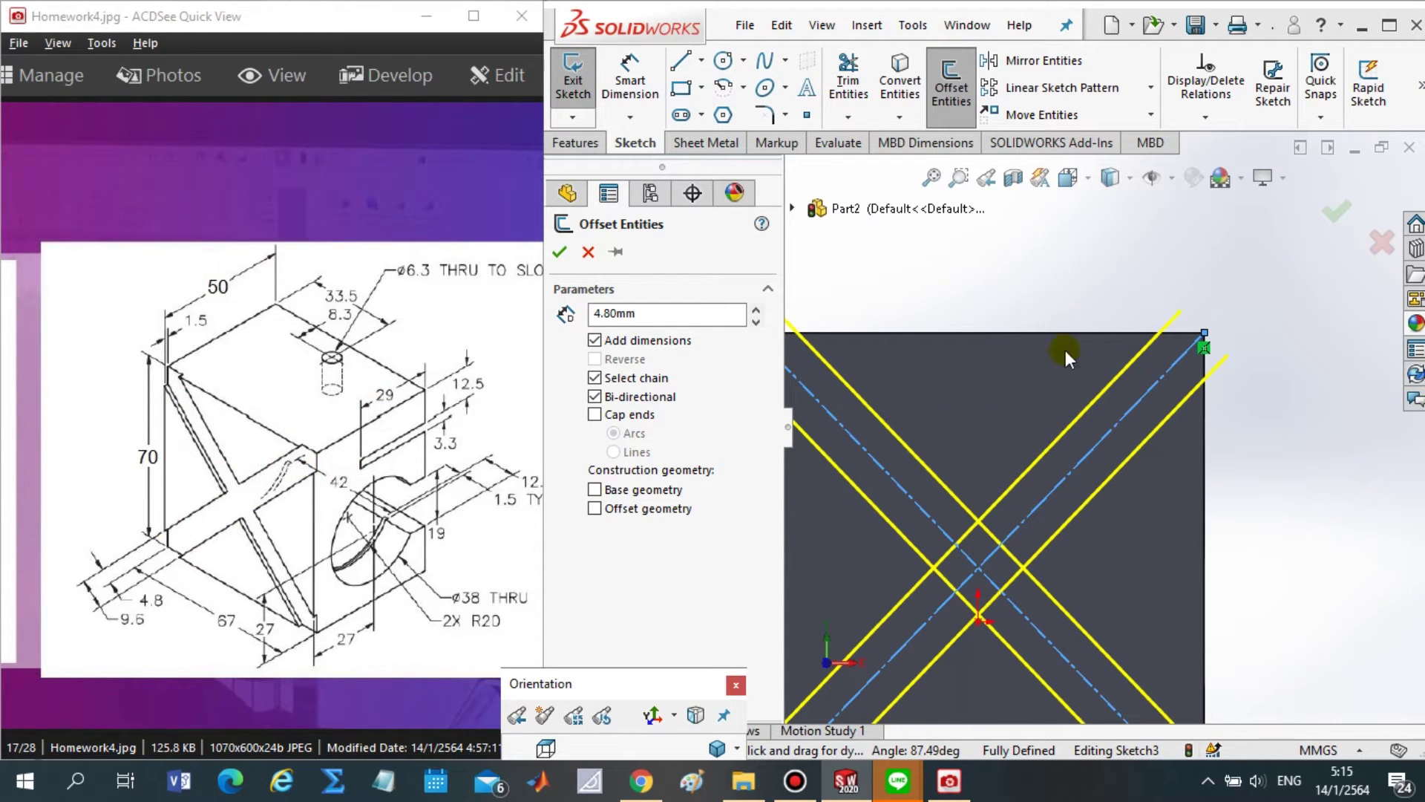
{"action": "left_click", "coordinate": [595, 416]}
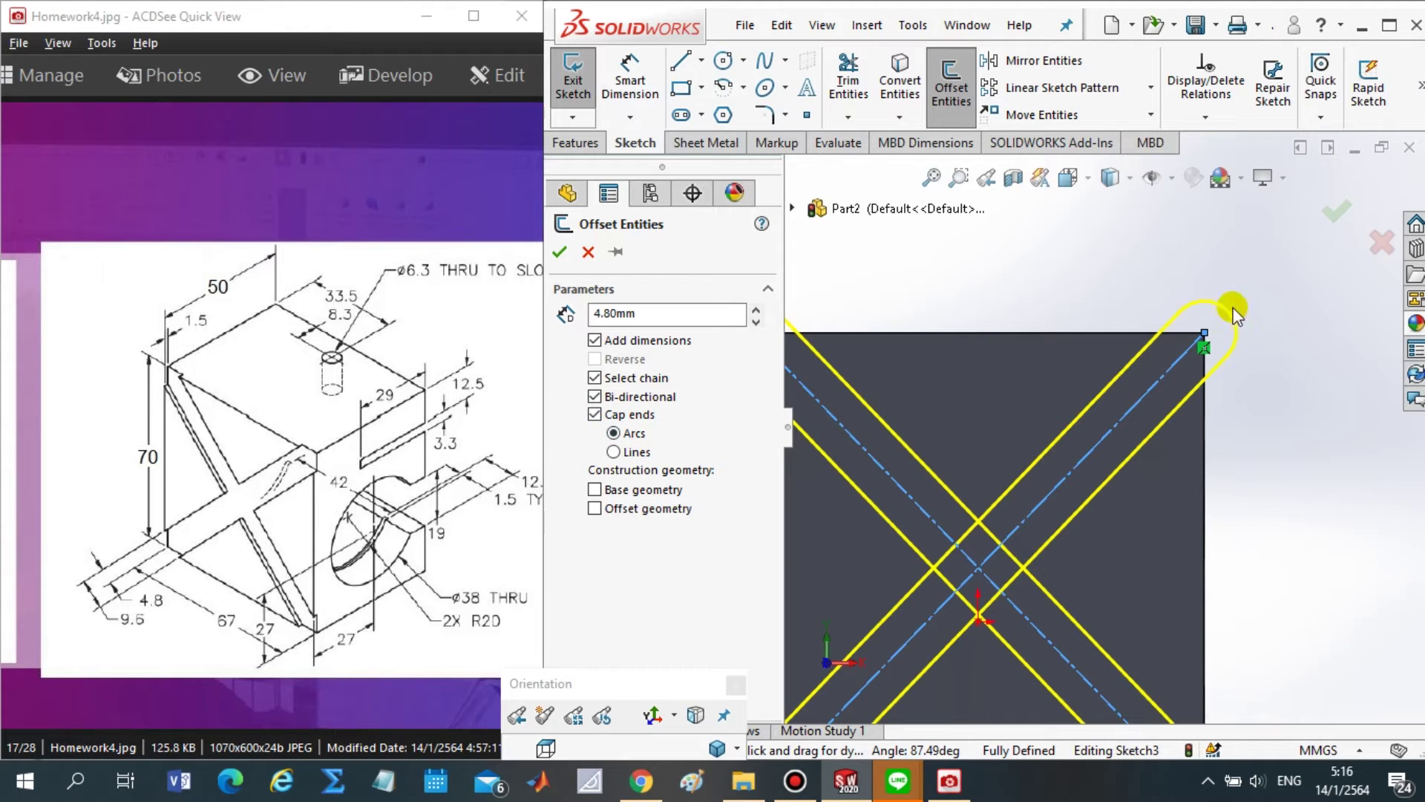
{"action": "scroll", "coordinate": [1225, 386], "scroll_direction": "up", "scroll_amount": 2}
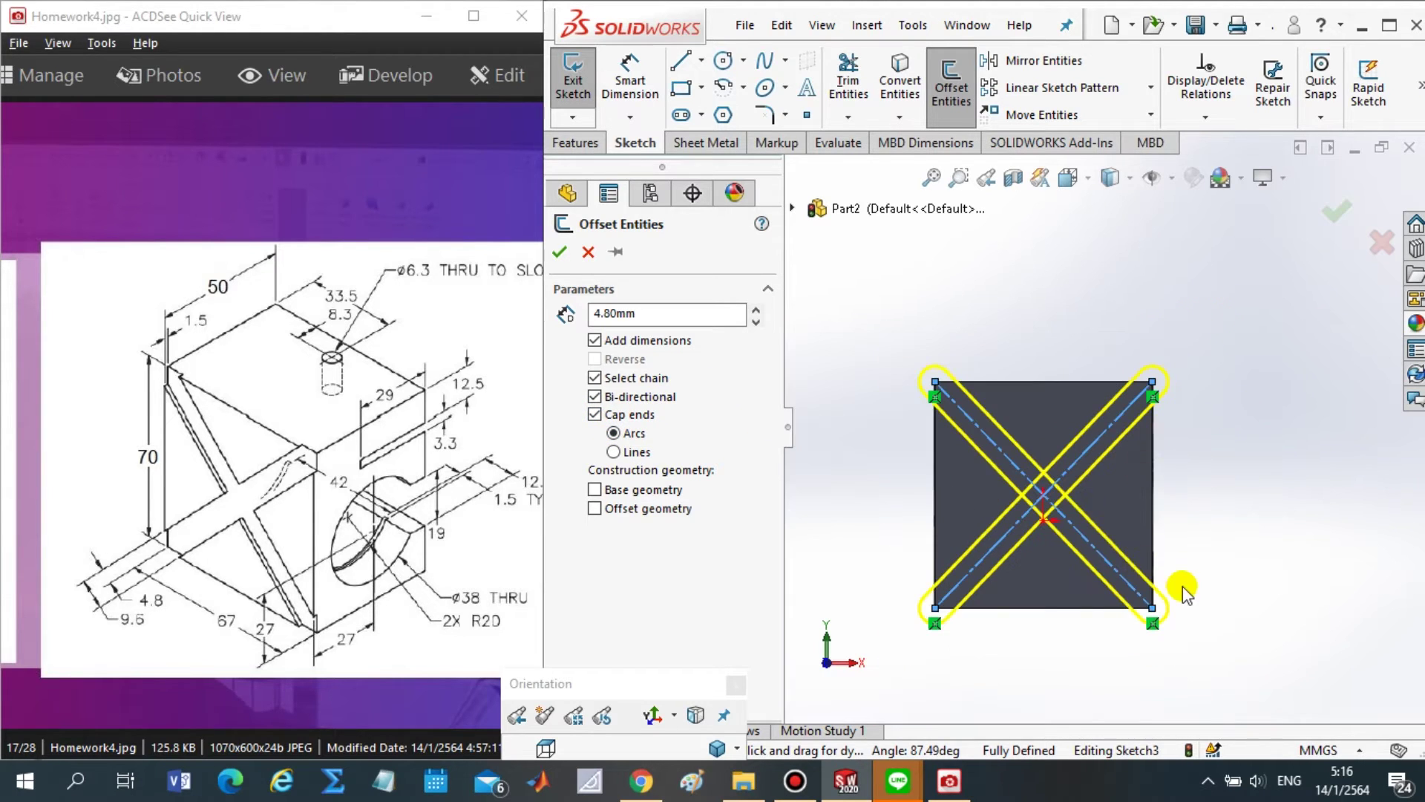
{"action": "scroll", "coordinate": [1108, 575], "scroll_direction": "down", "scroll_amount": 2}
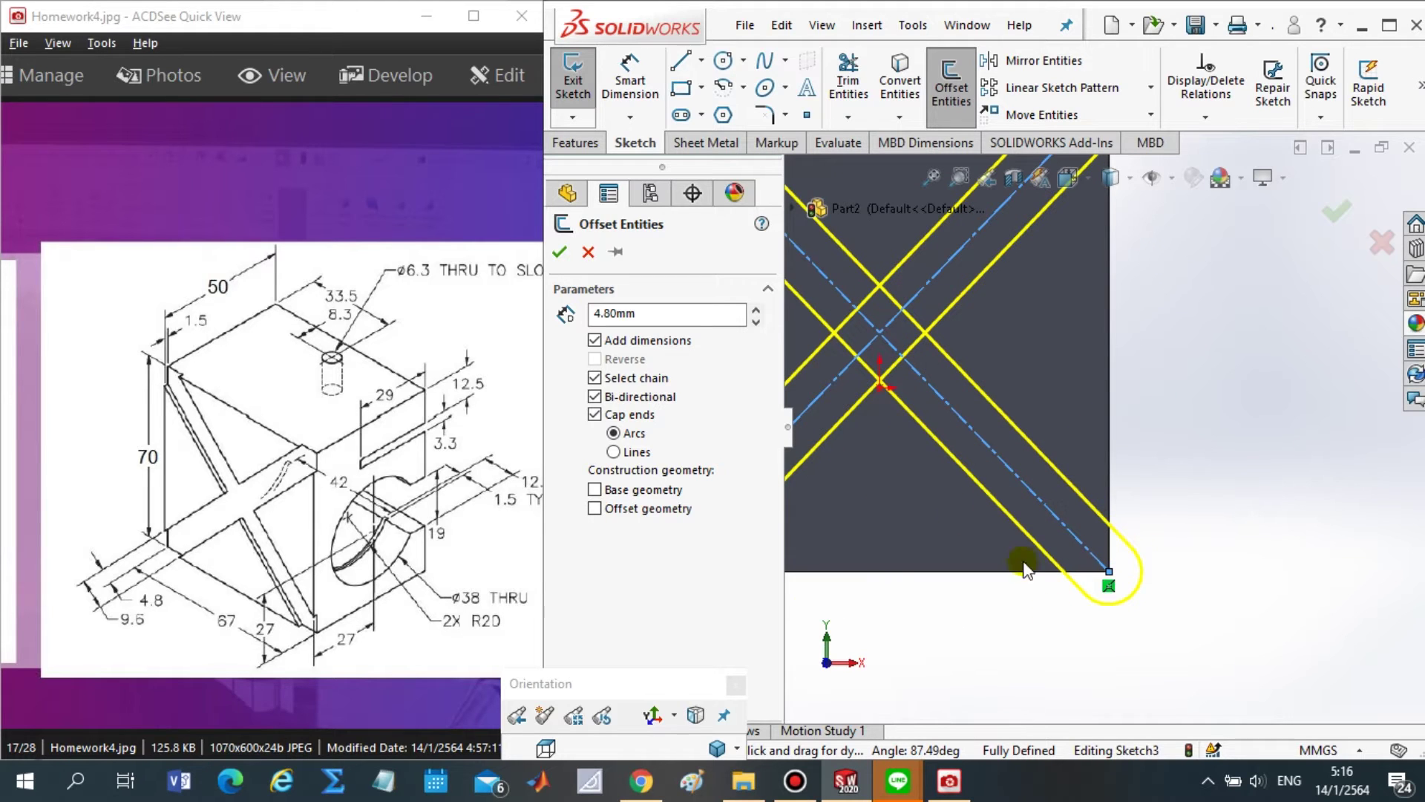
{"action": "left_click", "coordinate": [613, 451]}
{"action": "scroll", "coordinate": [1182, 403], "scroll_direction": "up", "scroll_amount": 3}
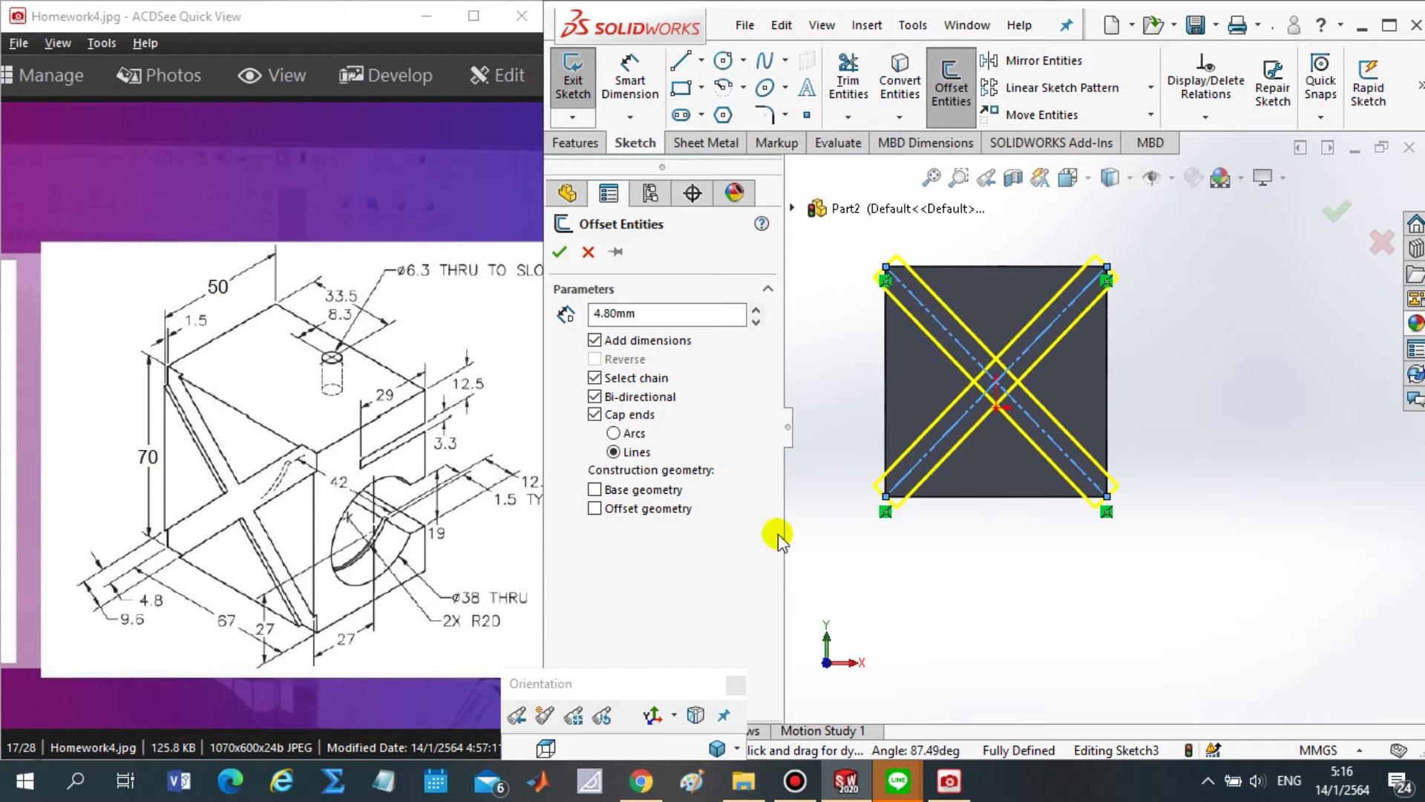
{"action": "left_click", "coordinate": [560, 254]}
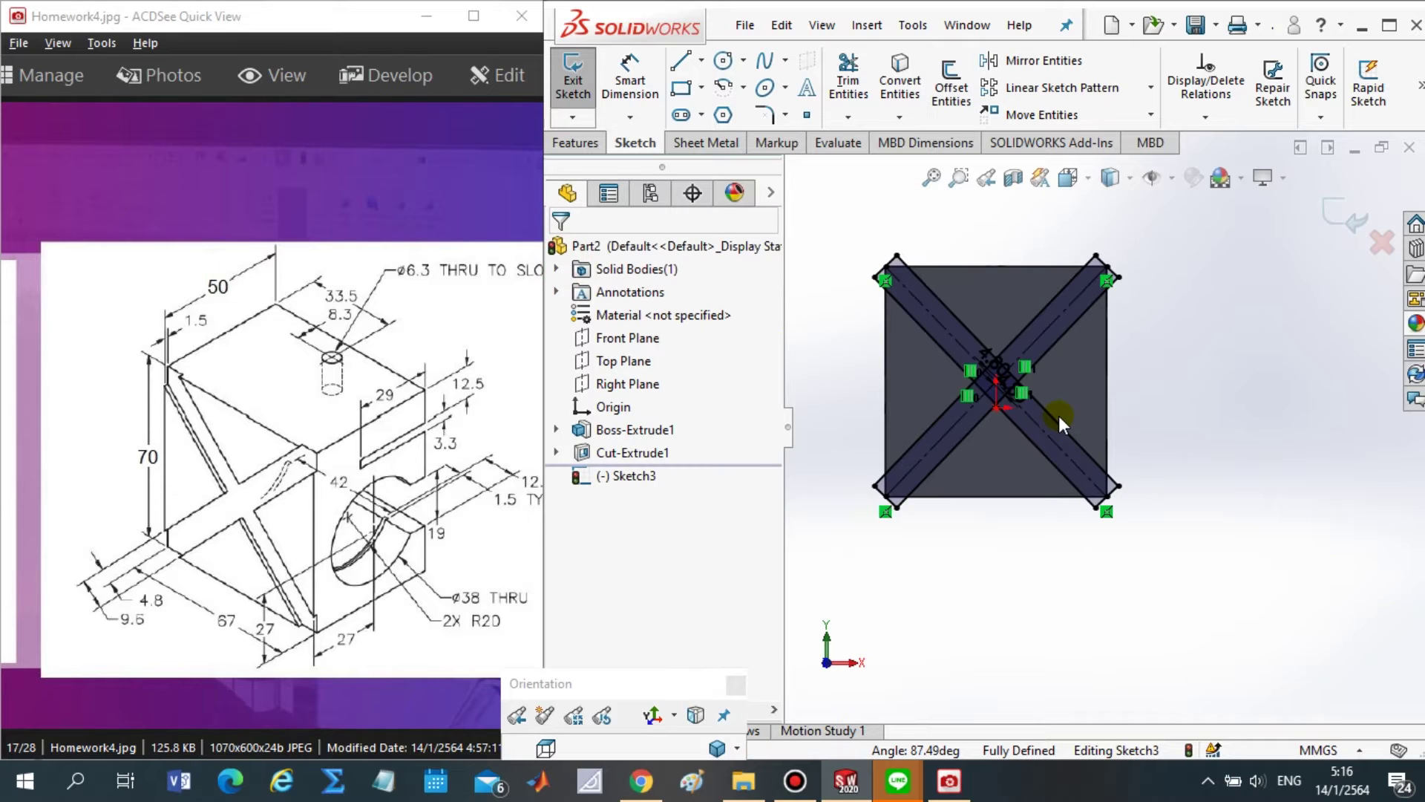
- Power-trim the three overlapping segments where the offset bars cross, leaving one closed X outline
{"action": "scroll", "coordinate": [1053, 395], "scroll_direction": "down", "scroll_amount": 2}
{"action": "scroll", "coordinate": [1039, 386], "scroll_direction": "down", "scroll_amount": 3}
{"action": "scroll", "coordinate": [1059, 360], "scroll_direction": "down", "scroll_amount": 3}
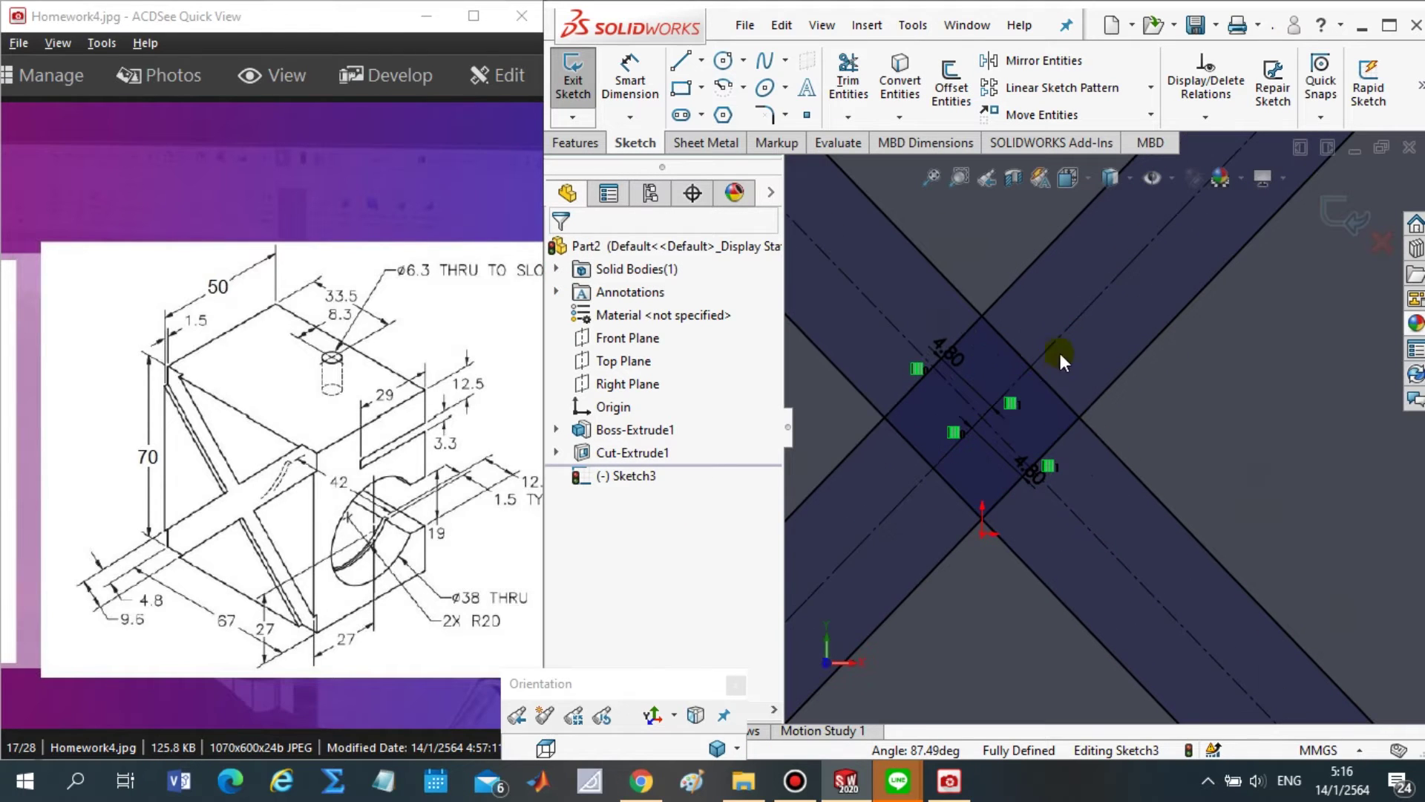
{"action": "left_click", "coordinate": [848, 74]}
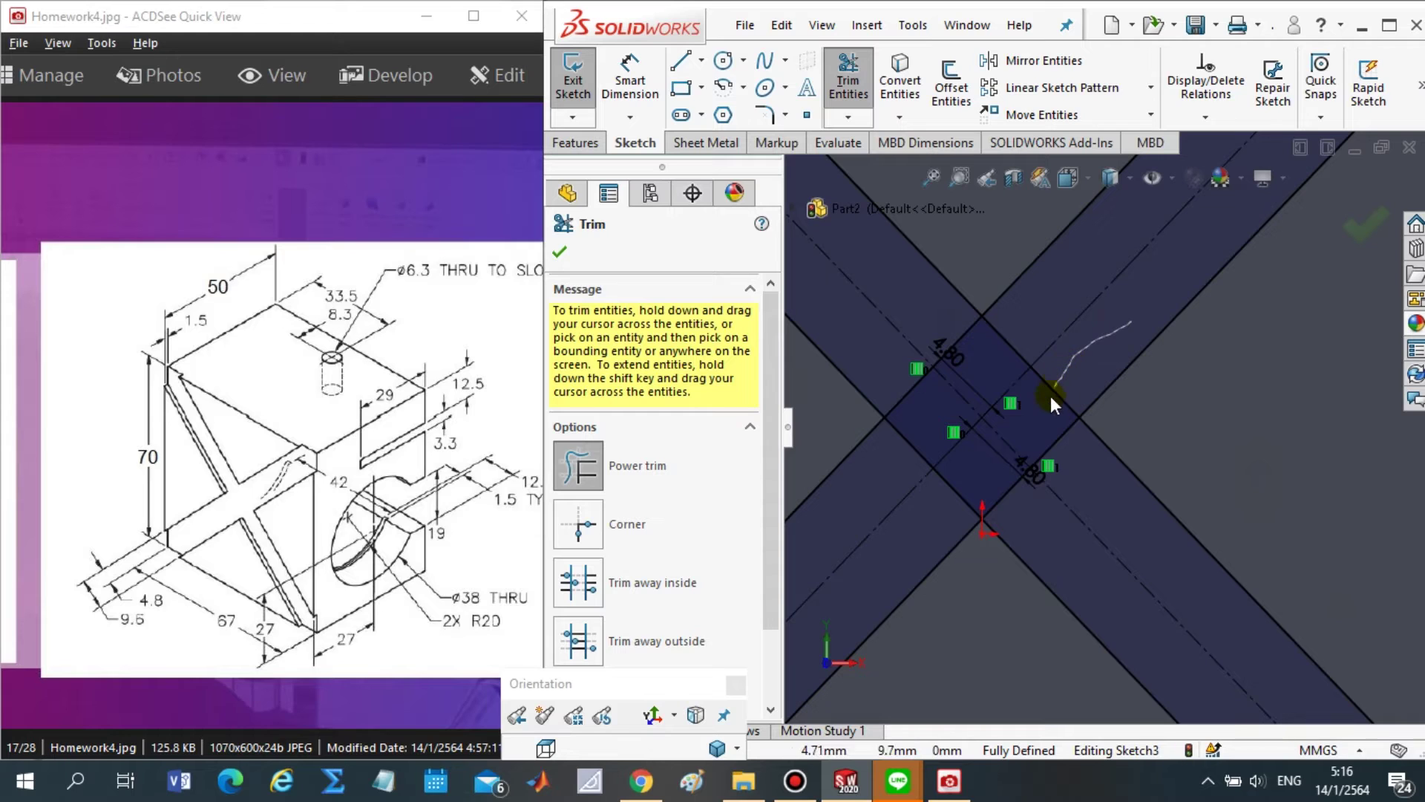
{"action": "left_click_drag", "start_coordinate": [1050, 395], "coordinate": [1066, 453]}
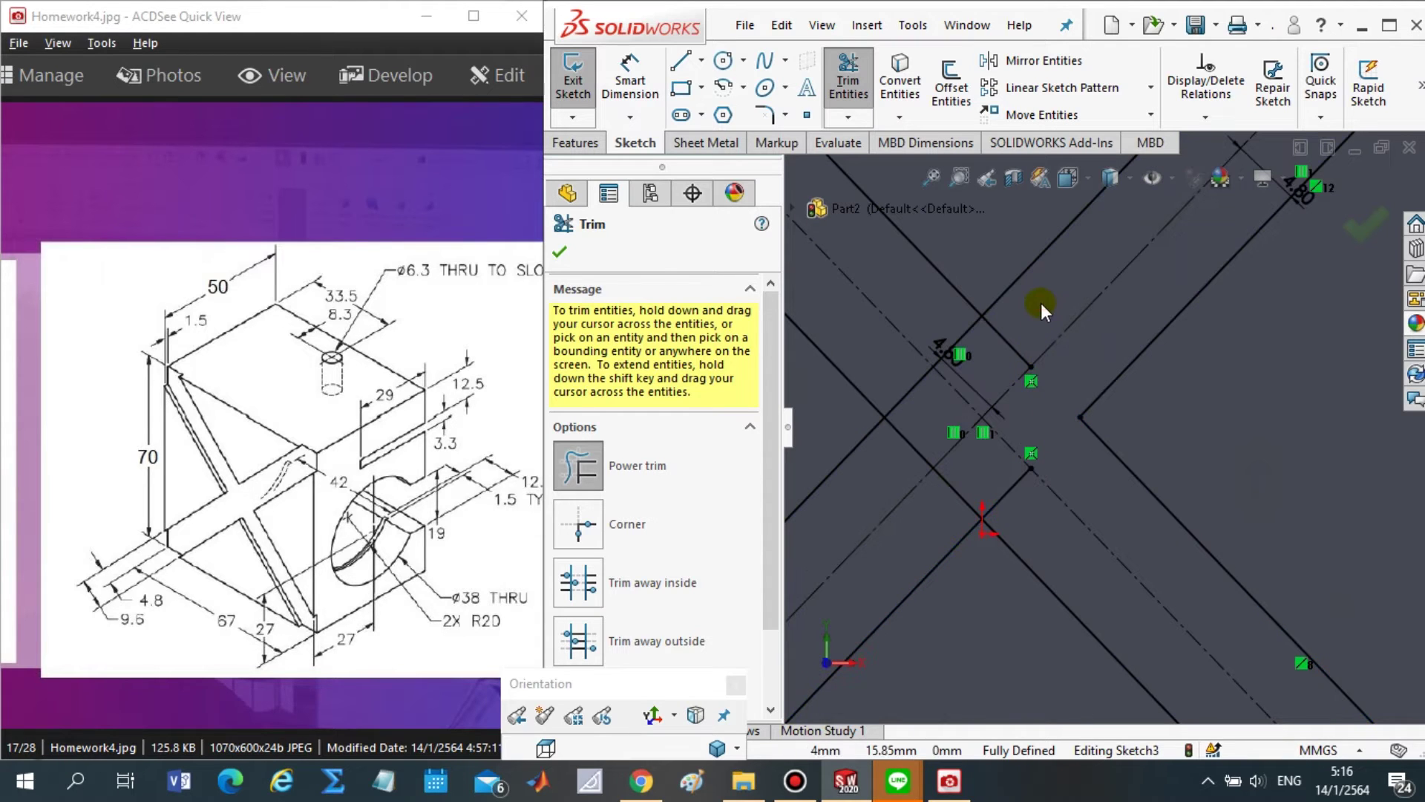
{"action": "left_click_drag", "start_coordinate": [987, 346], "coordinate": [942, 349]}
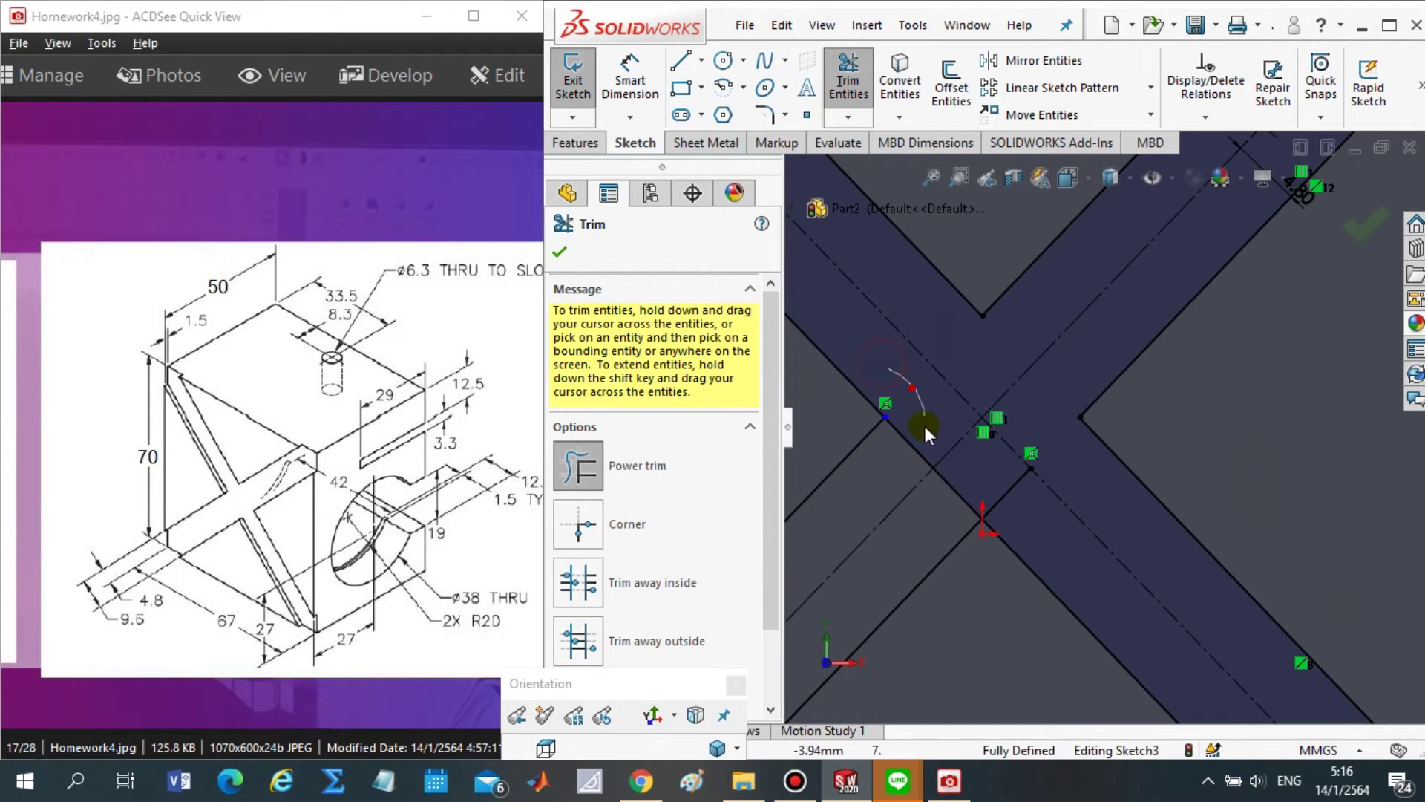
{"action": "left_click_drag", "start_coordinate": [924, 423], "coordinate": [946, 492]}
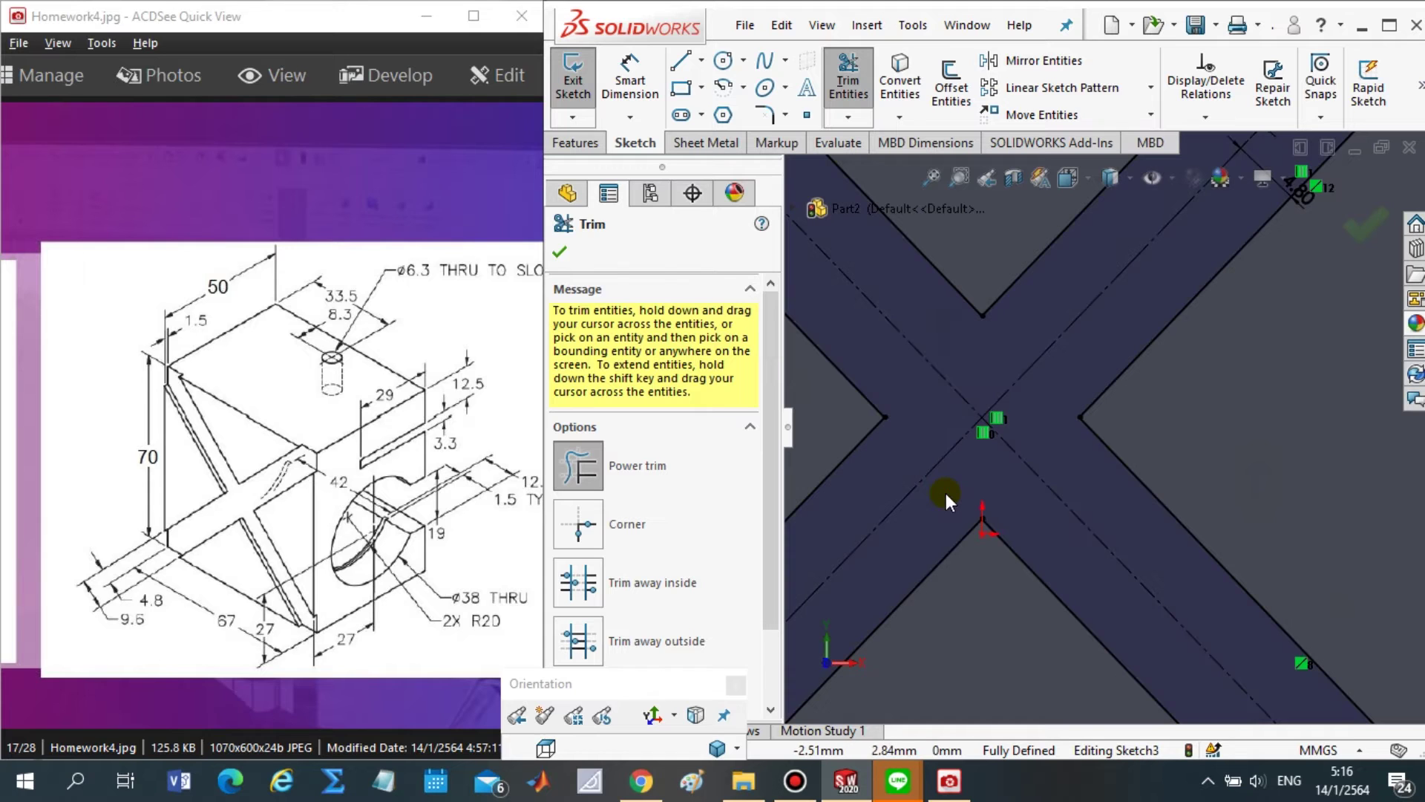
{"action": "scroll", "coordinate": [1107, 379], "scroll_direction": "up", "scroll_amount": 5}
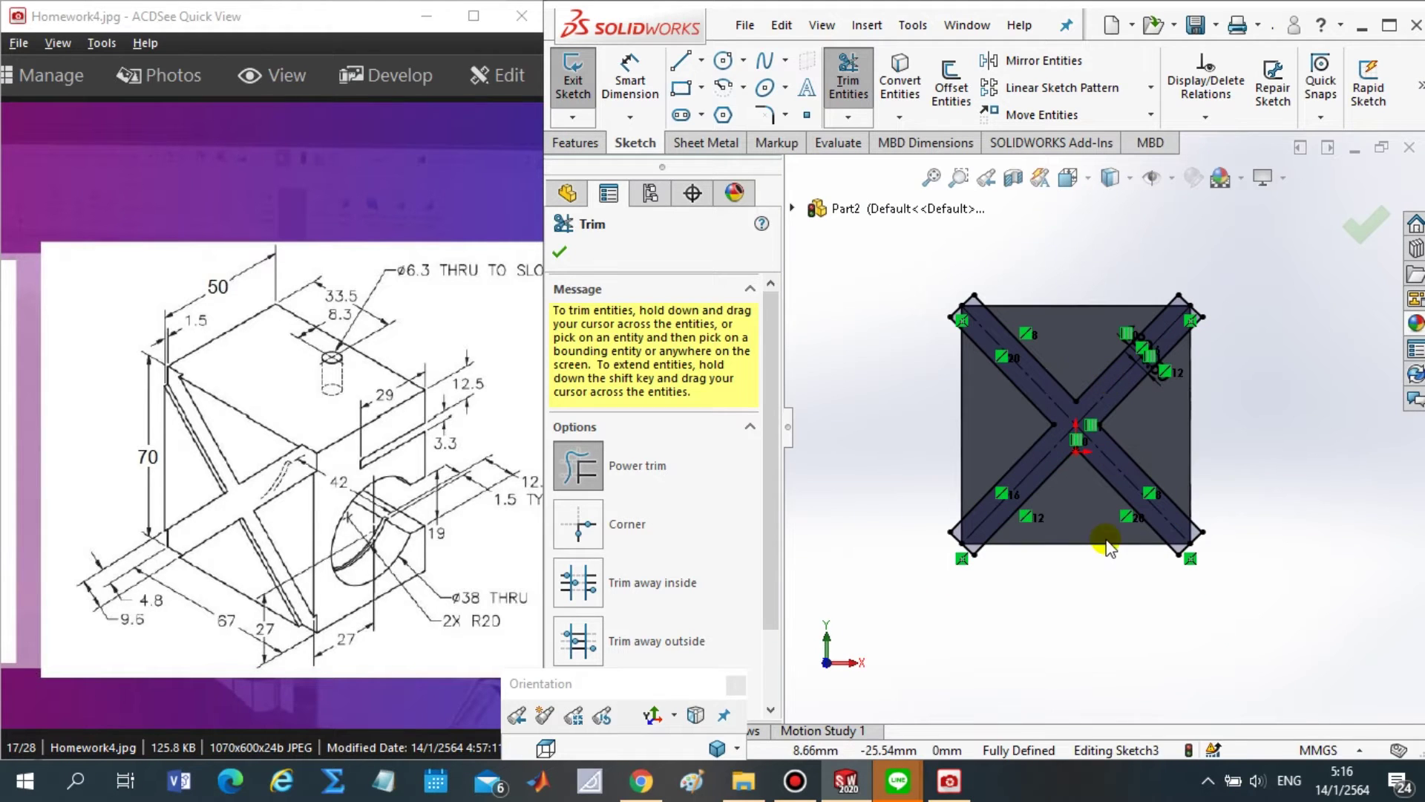
{"action": "left_click", "coordinate": [559, 251]}
{"action": "key", "text": "Escape"}
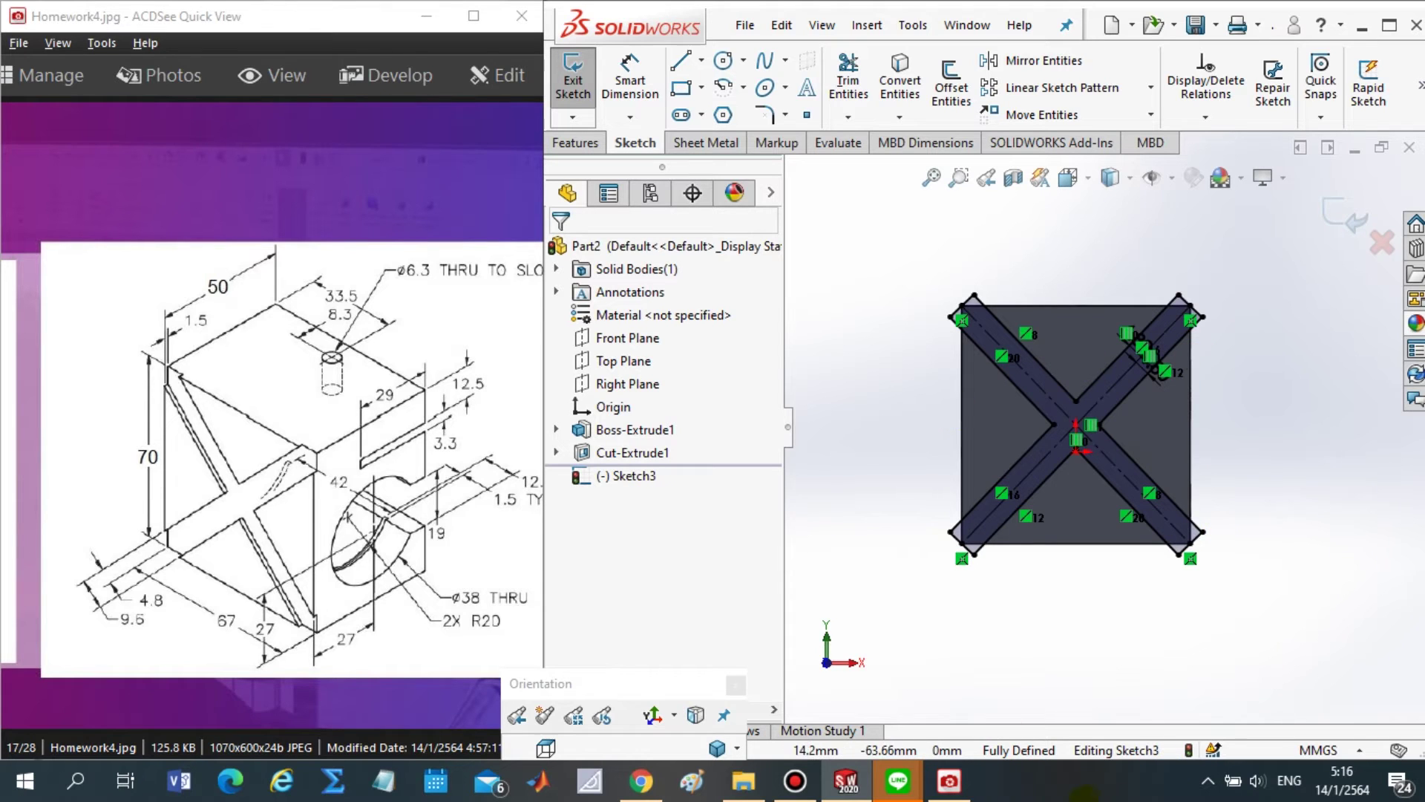
- Start a Blind Extruded Cut from the X sketch and enter +1.5 for its depth
{"action": "left_click", "coordinate": [576, 143]}
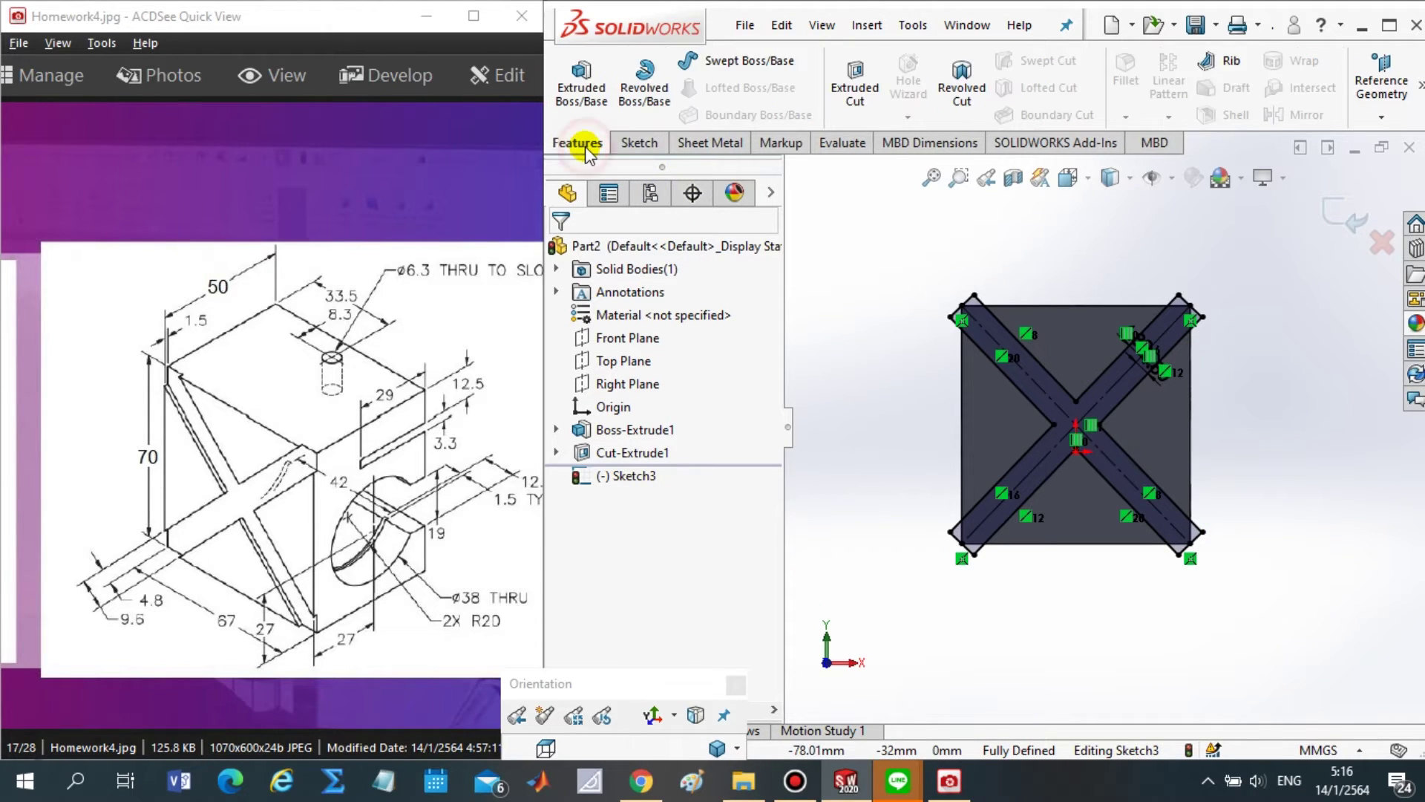
{"action": "left_click", "coordinate": [844, 90]}
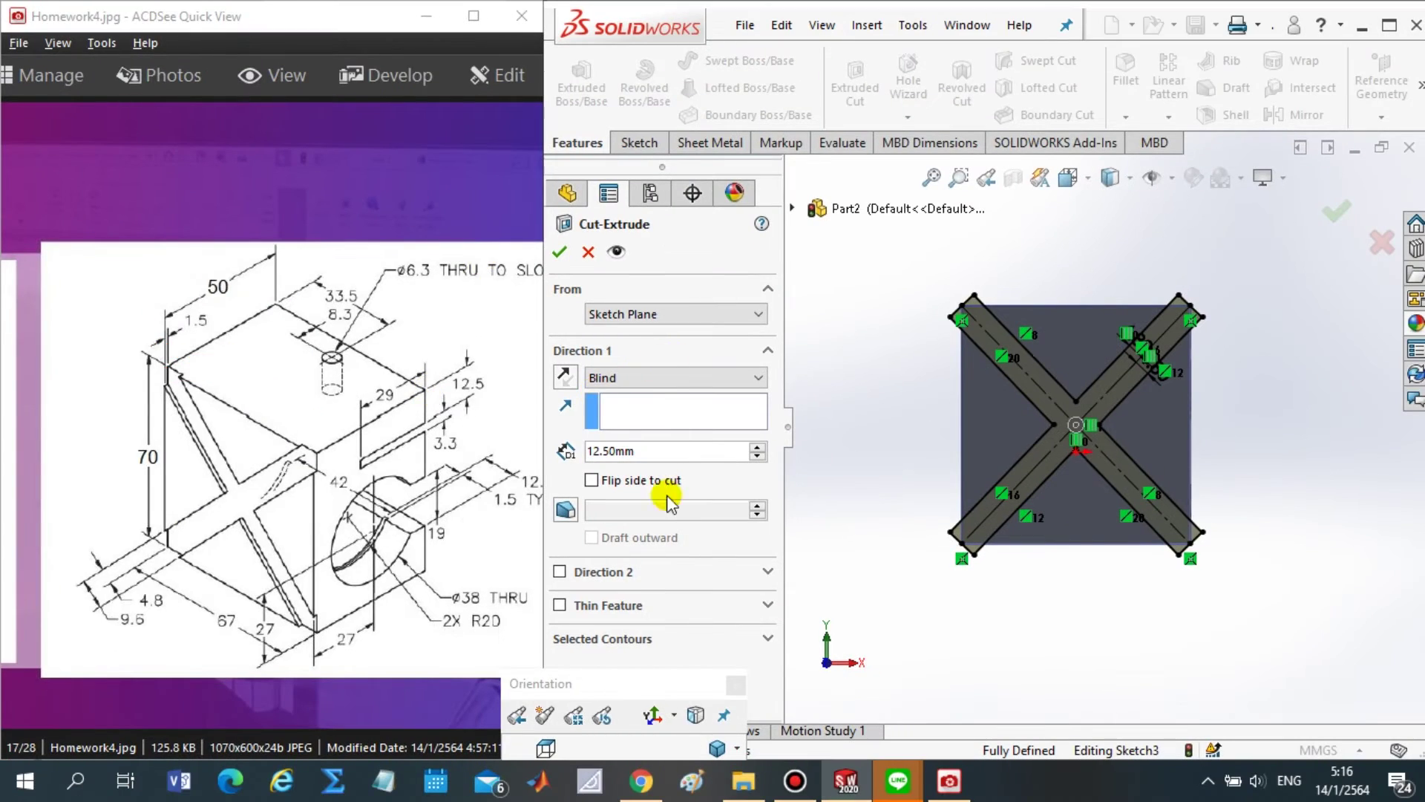
{"action": "left_click", "coordinate": [688, 455]}
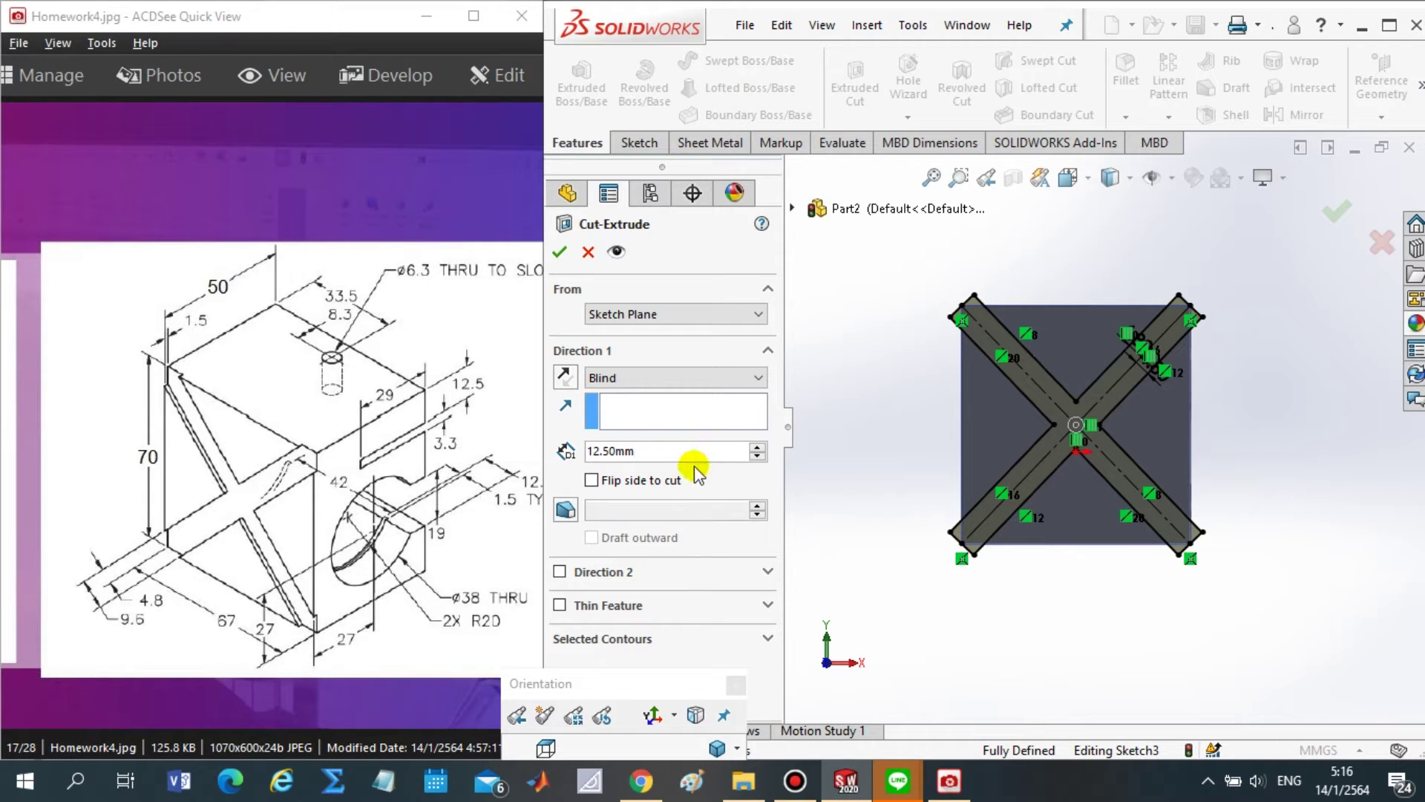
{"action": "type", "text": "+1.5"}
{"action": "key", "text": "Return"}
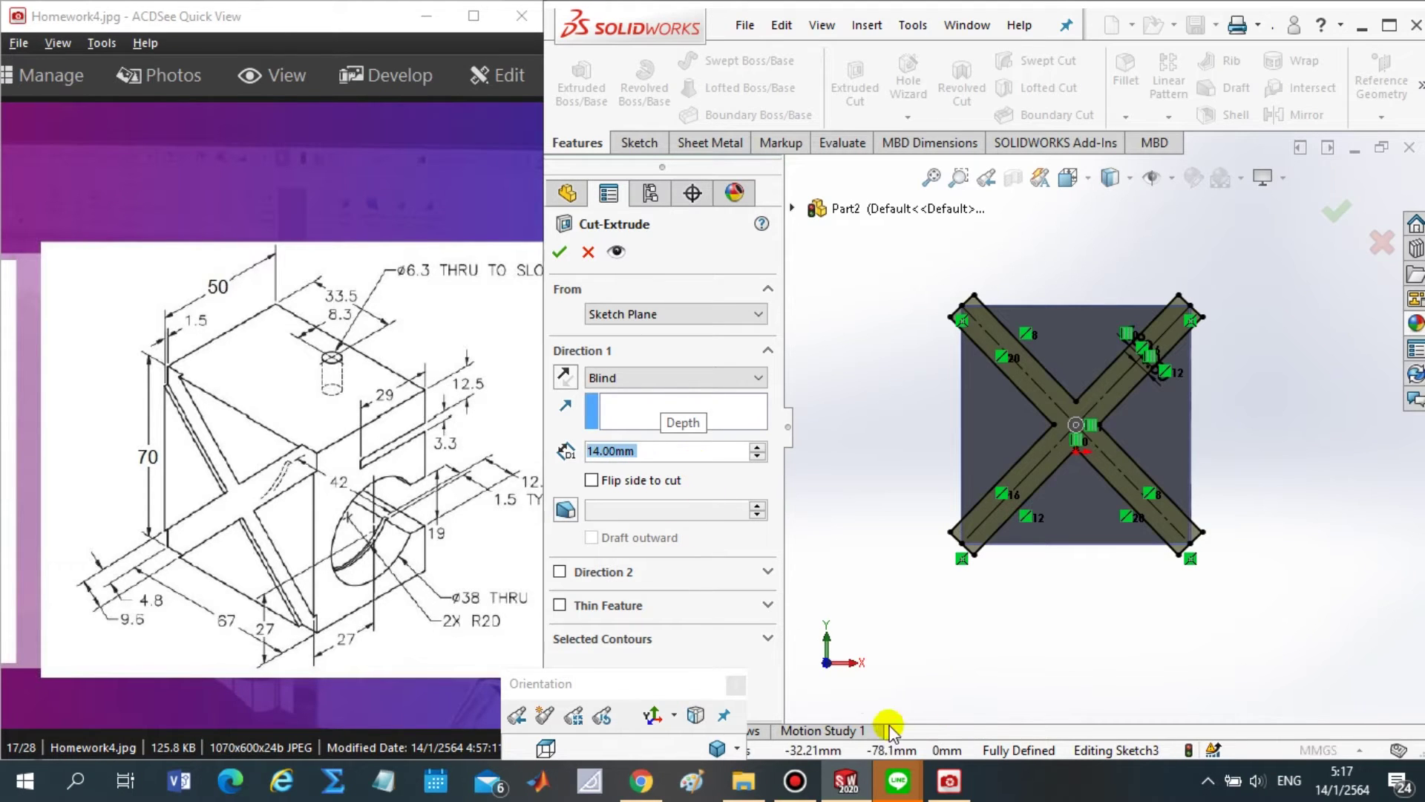
- Check the cut in Right view, set the depth to 1.50 mm, and confirm Cut-Extrude2
{"action": "left_click", "coordinate": [618, 709]}
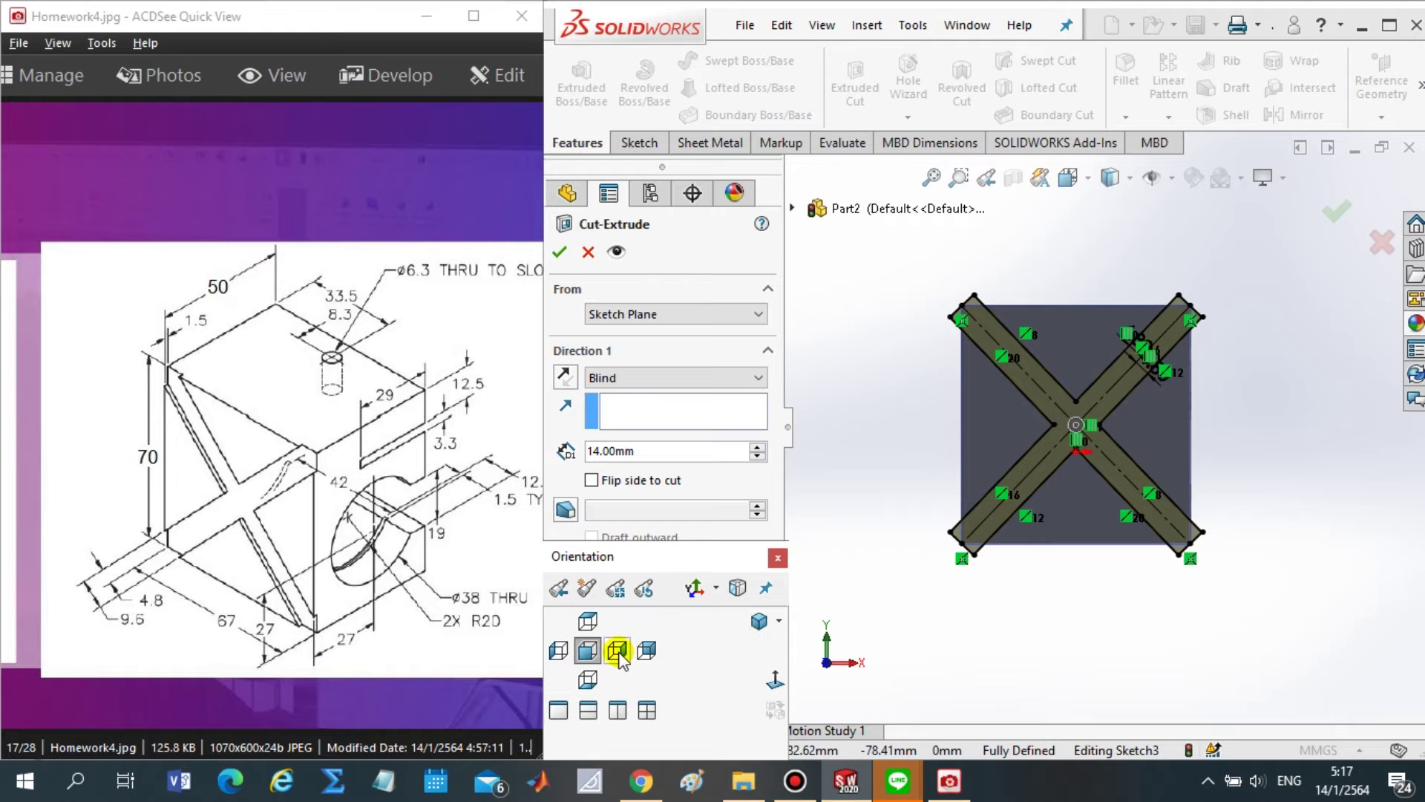
{"action": "left_click", "coordinate": [617, 650]}
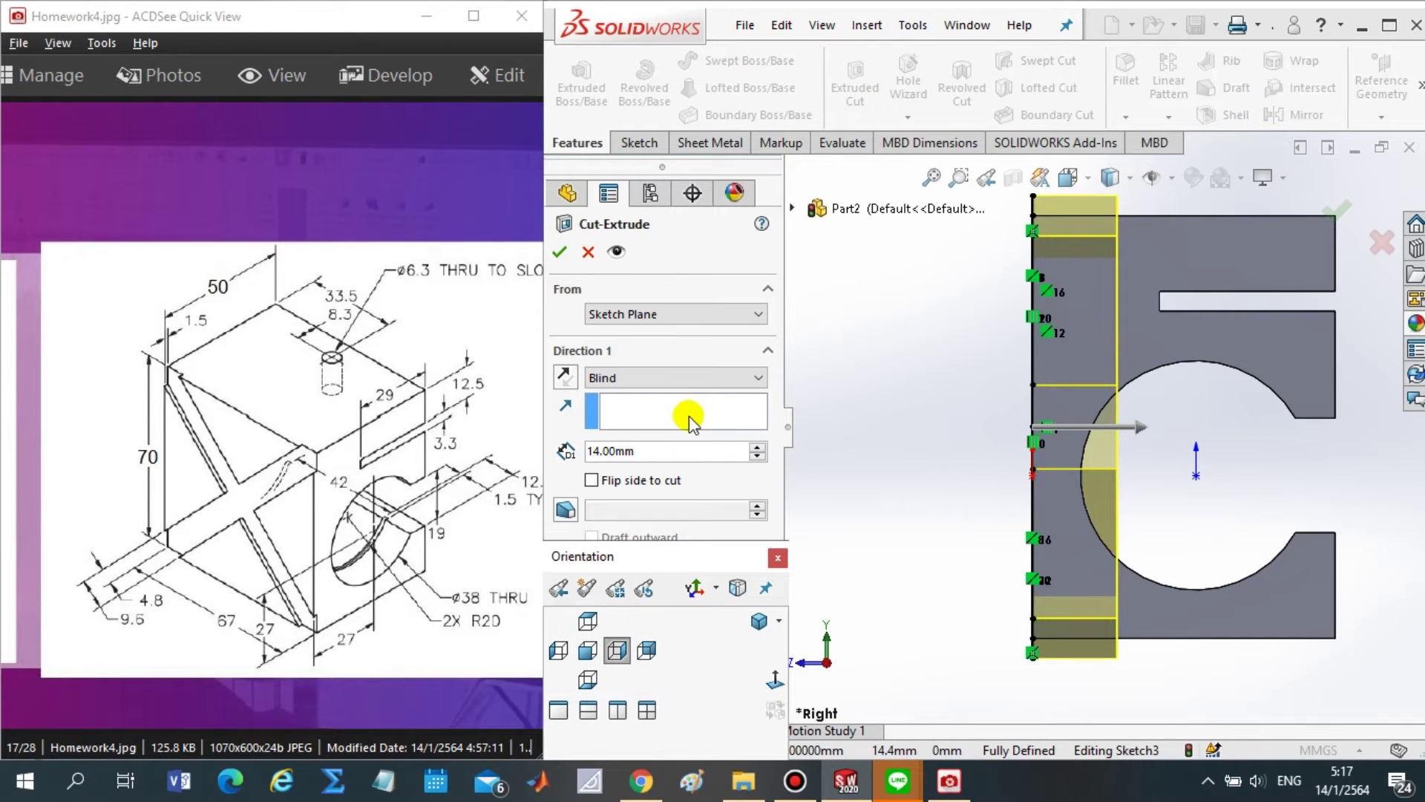
{"action": "left_click", "coordinate": [657, 451]}
{"action": "type", "text": "1"}
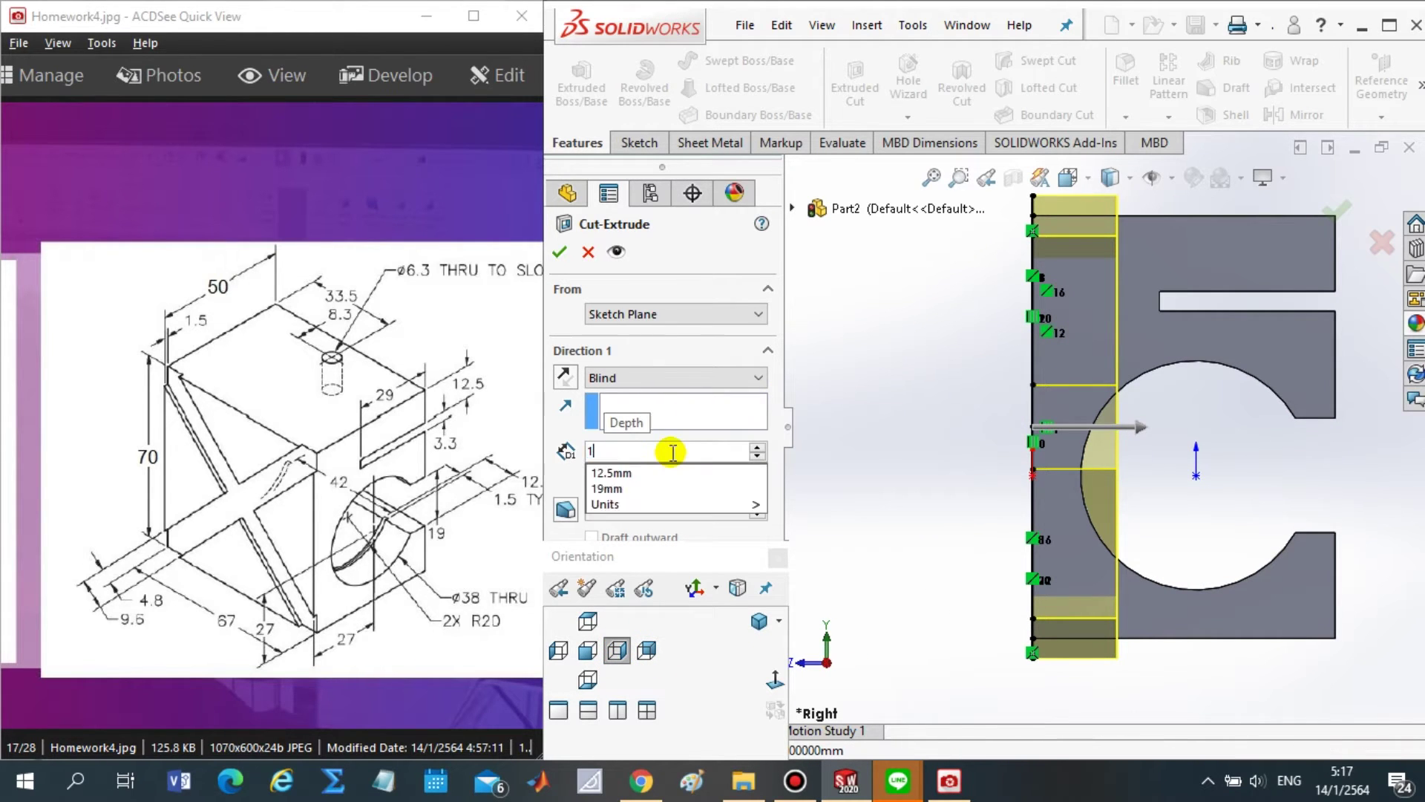
{"action": "type", "text": ".5"}
{"action": "key", "text": "Return"}
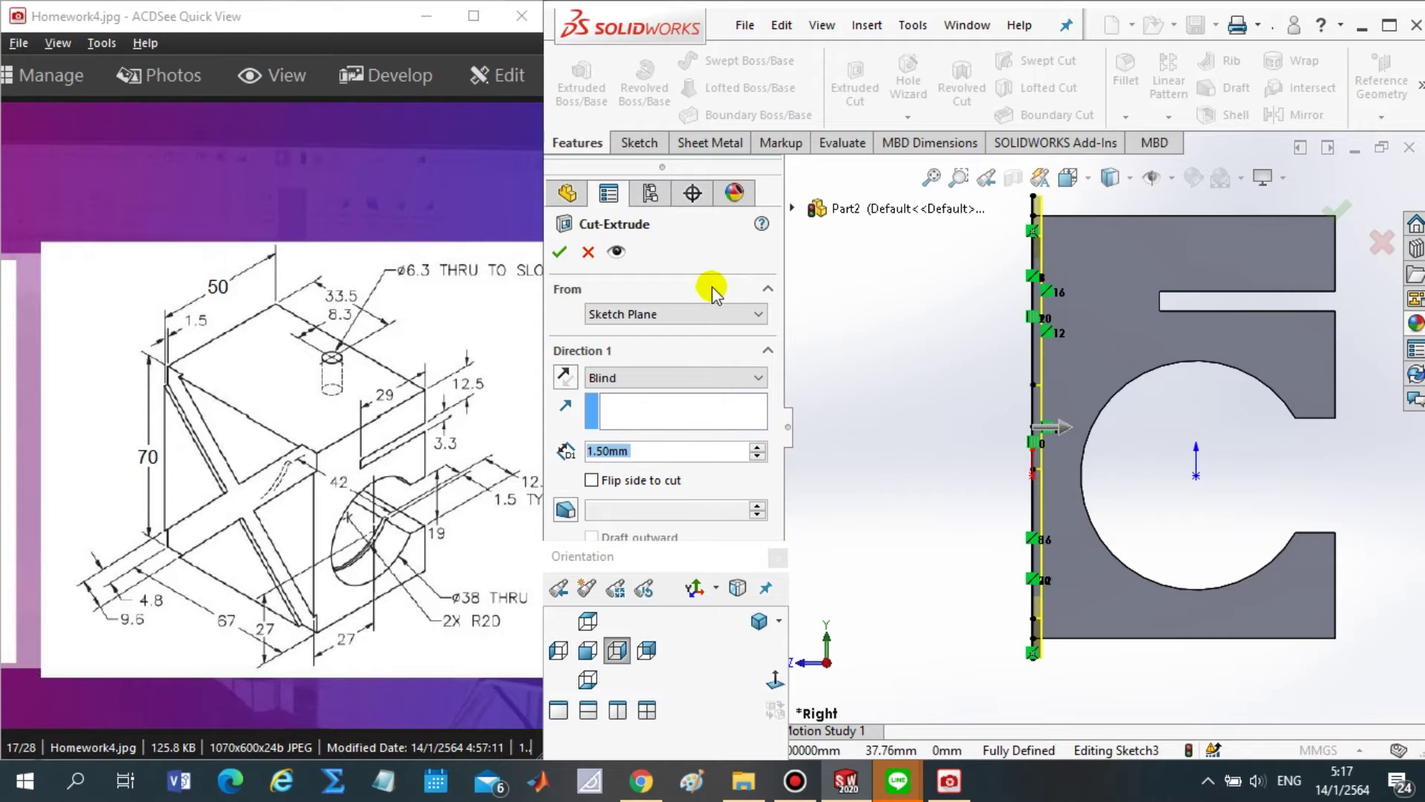
{"action": "left_click", "coordinate": [559, 252]}
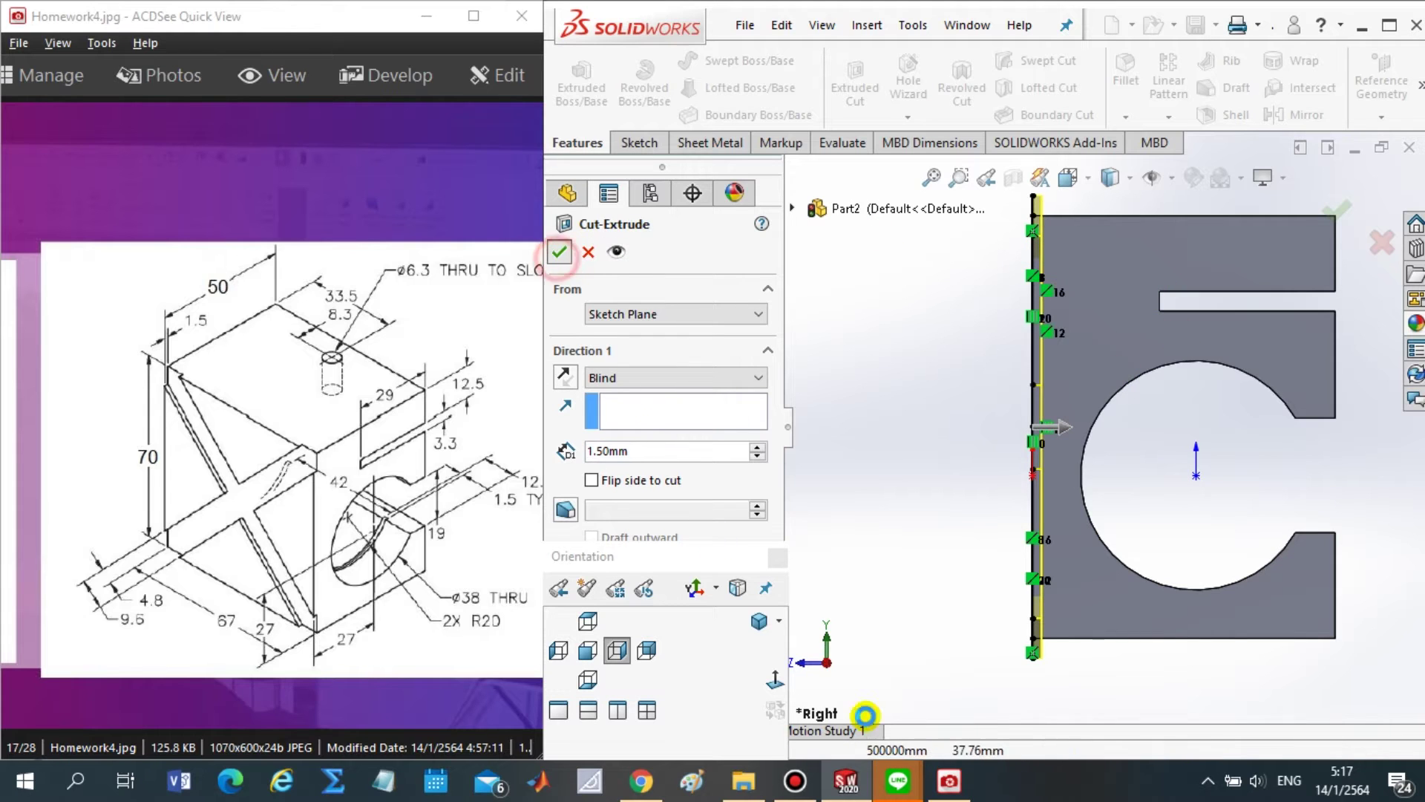
{"action": "left_click", "coordinate": [870, 496]}
- Show the X-grooved block in Isometric view, move the Orientation panel lower, and switch to the Sketch tab
{"action": "left_click", "coordinate": [758, 619]}
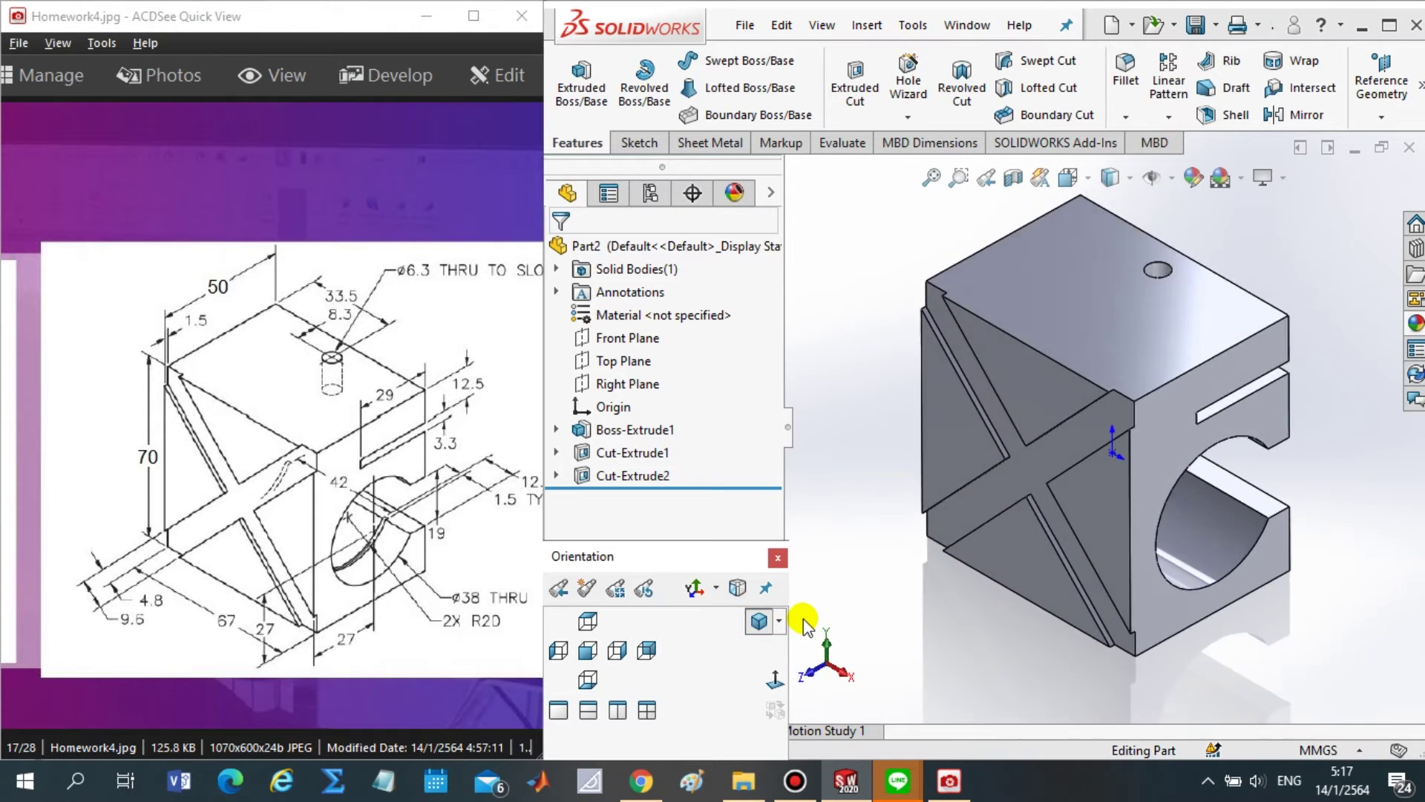
{"action": "mouse_move", "coordinate": [626, 561]}
{"action": "left_mouse_down"}
{"action": "mouse_move", "coordinate": [832, 692]}
{"action": "mouse_move", "coordinate": [756, 640]}
{"action": "mouse_move", "coordinate": [723, 579]}
{"action": "left_mouse_up"}
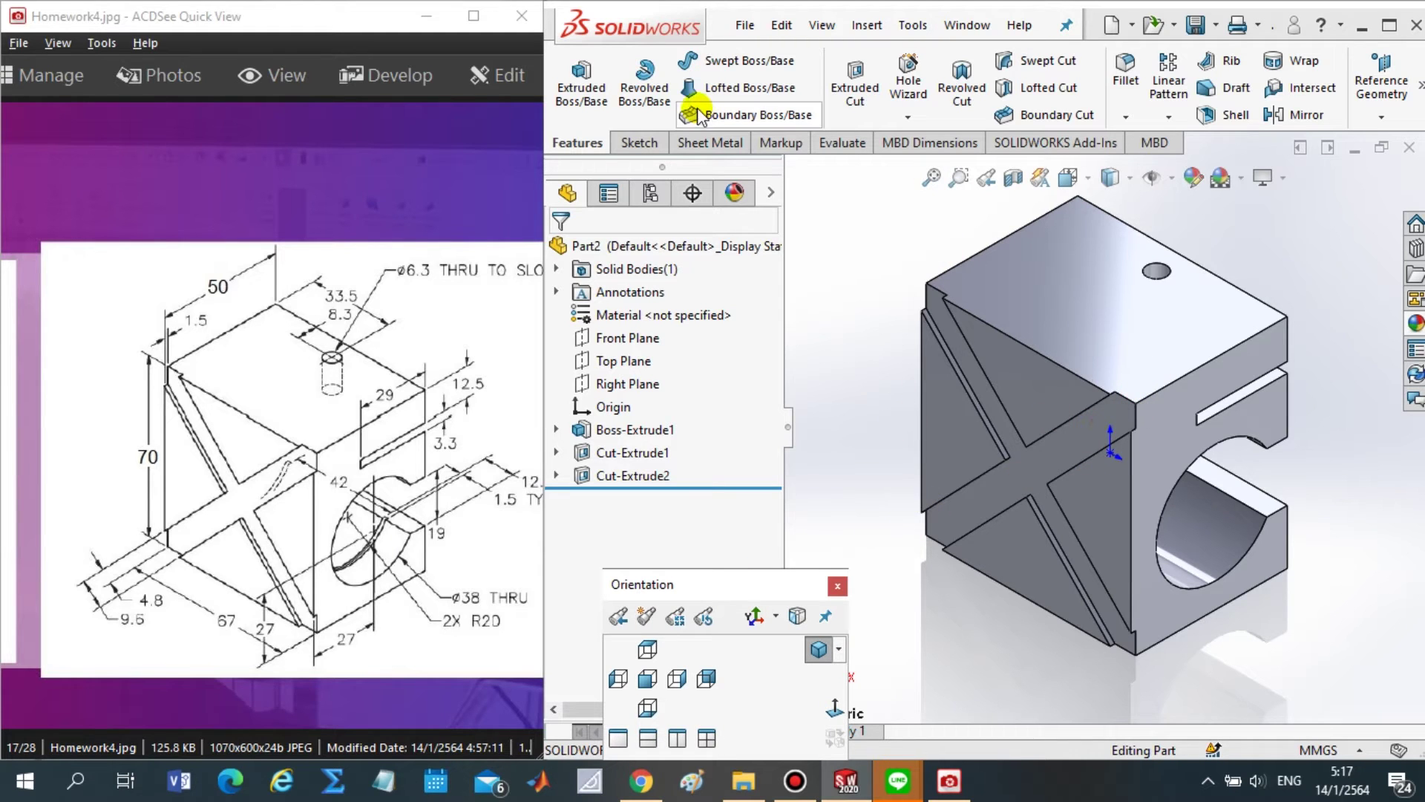
{"action": "left_click", "coordinate": [637, 141]}
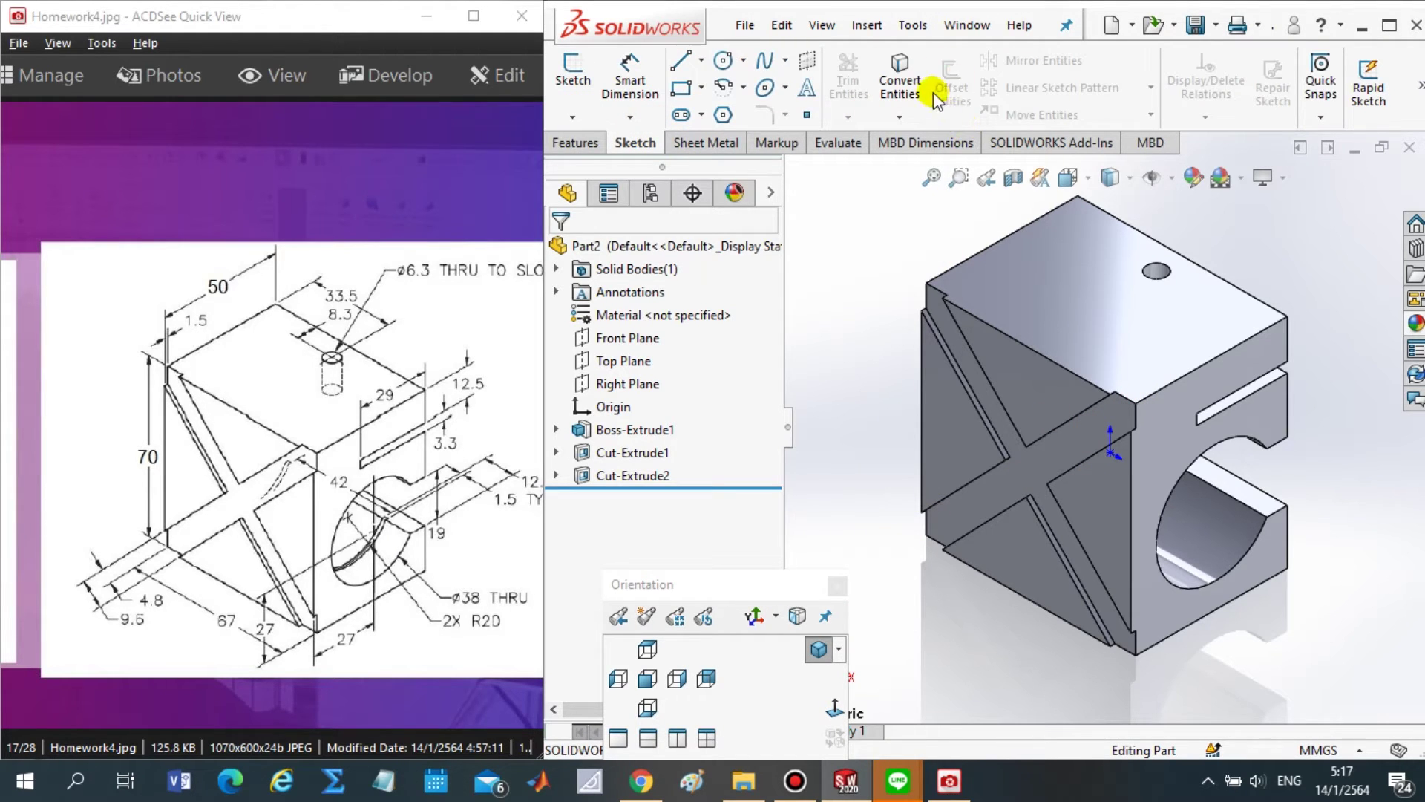
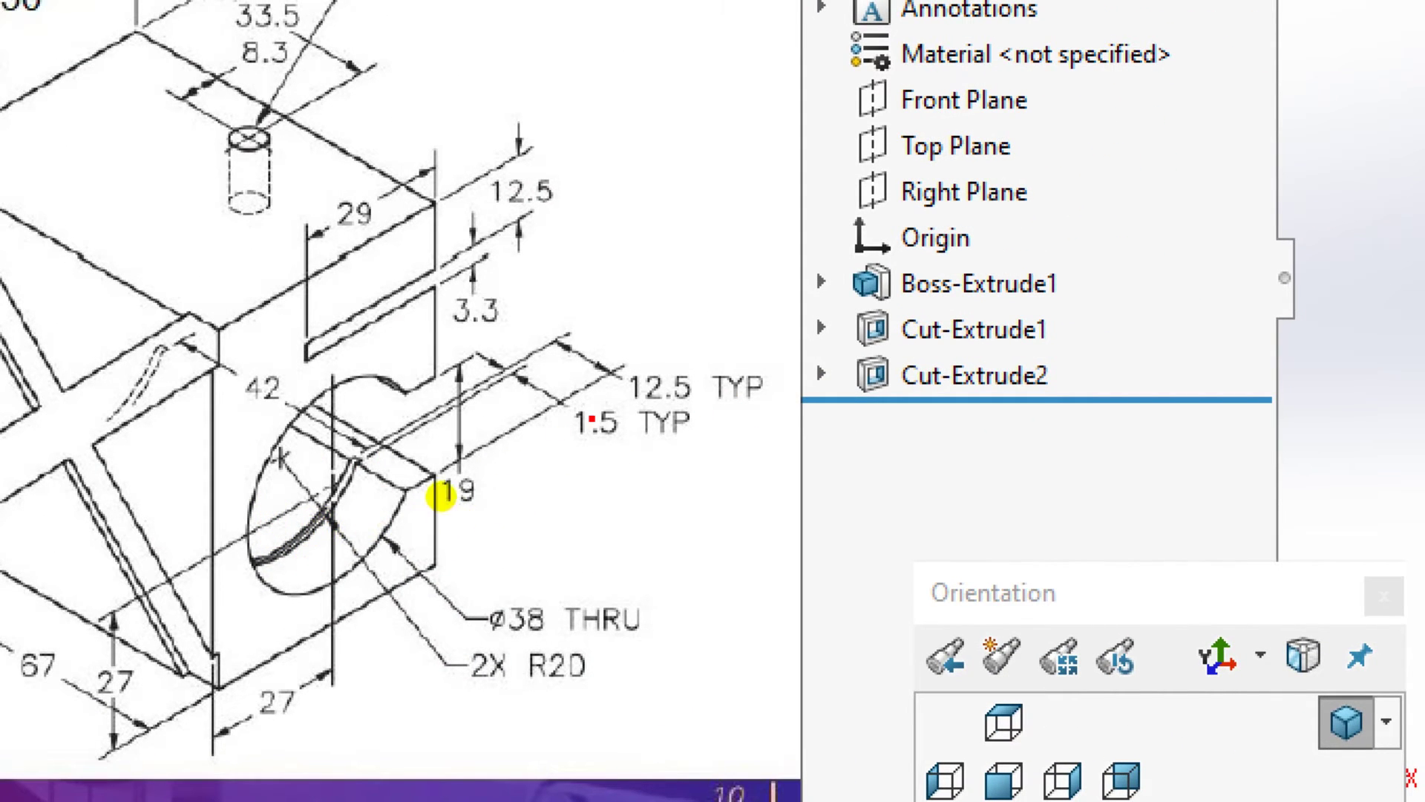
- Mark the 1.5 TYP groove width on the homework drawing
{"action": "left_click", "coordinate": [461, 514]}
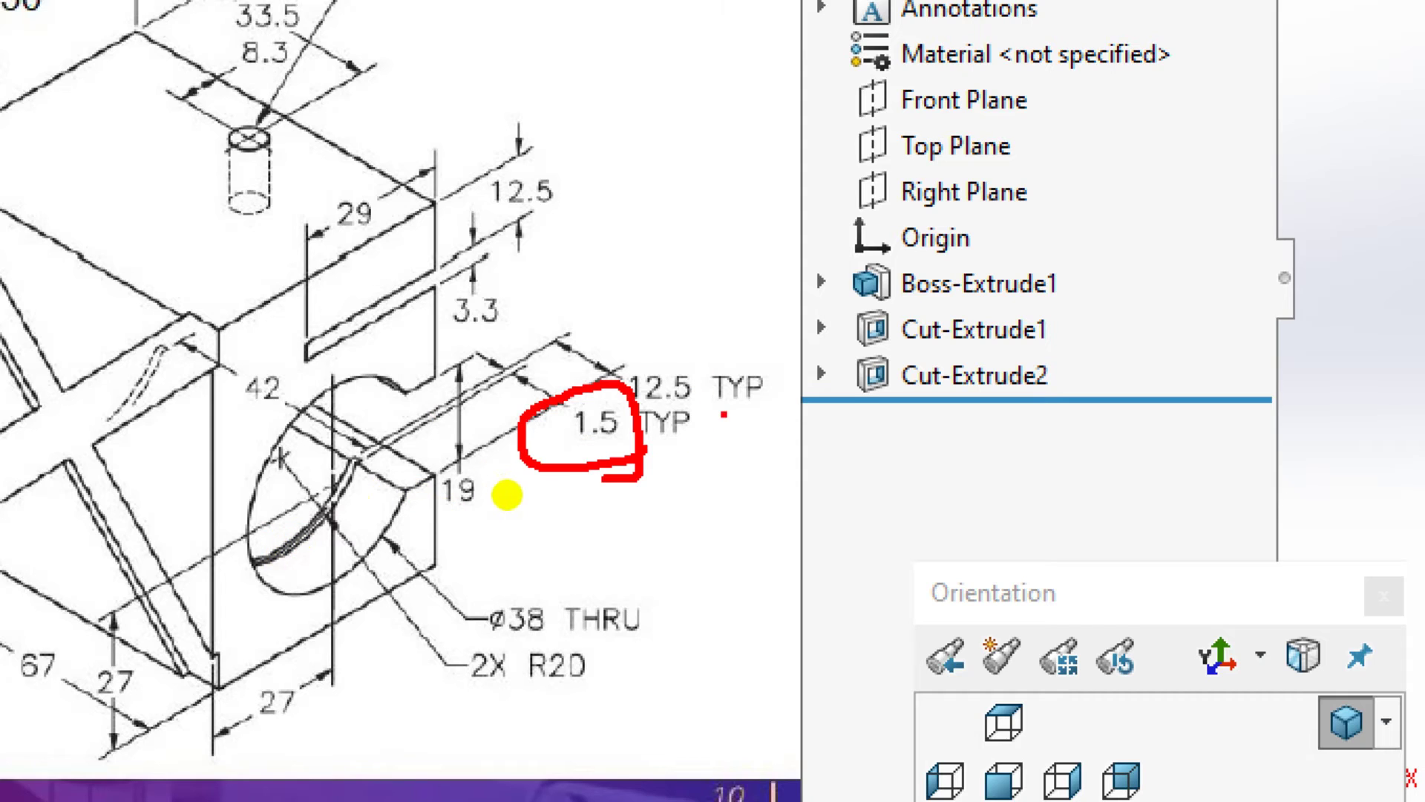
{"action": "left_click", "coordinate": [507, 496]}
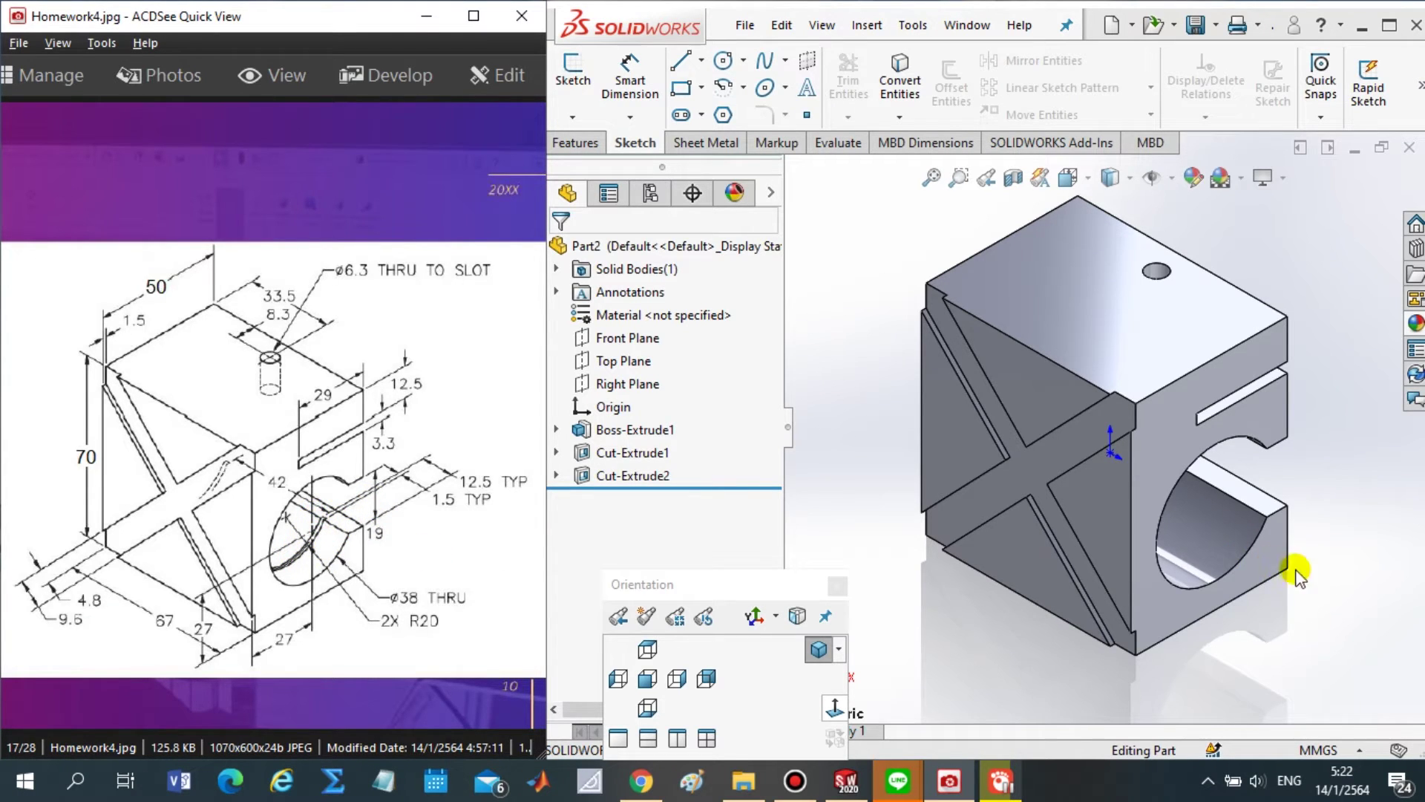
{"action": "scroll", "coordinate": [1306, 553], "scroll_direction": "up", "scroll_amount": 1}
{"action": "scroll", "coordinate": [1303, 505], "scroll_direction": "down", "scroll_amount": 1}
{"action": "scroll", "coordinate": [1298, 500], "scroll_direction": "down", "scroll_amount": 1}
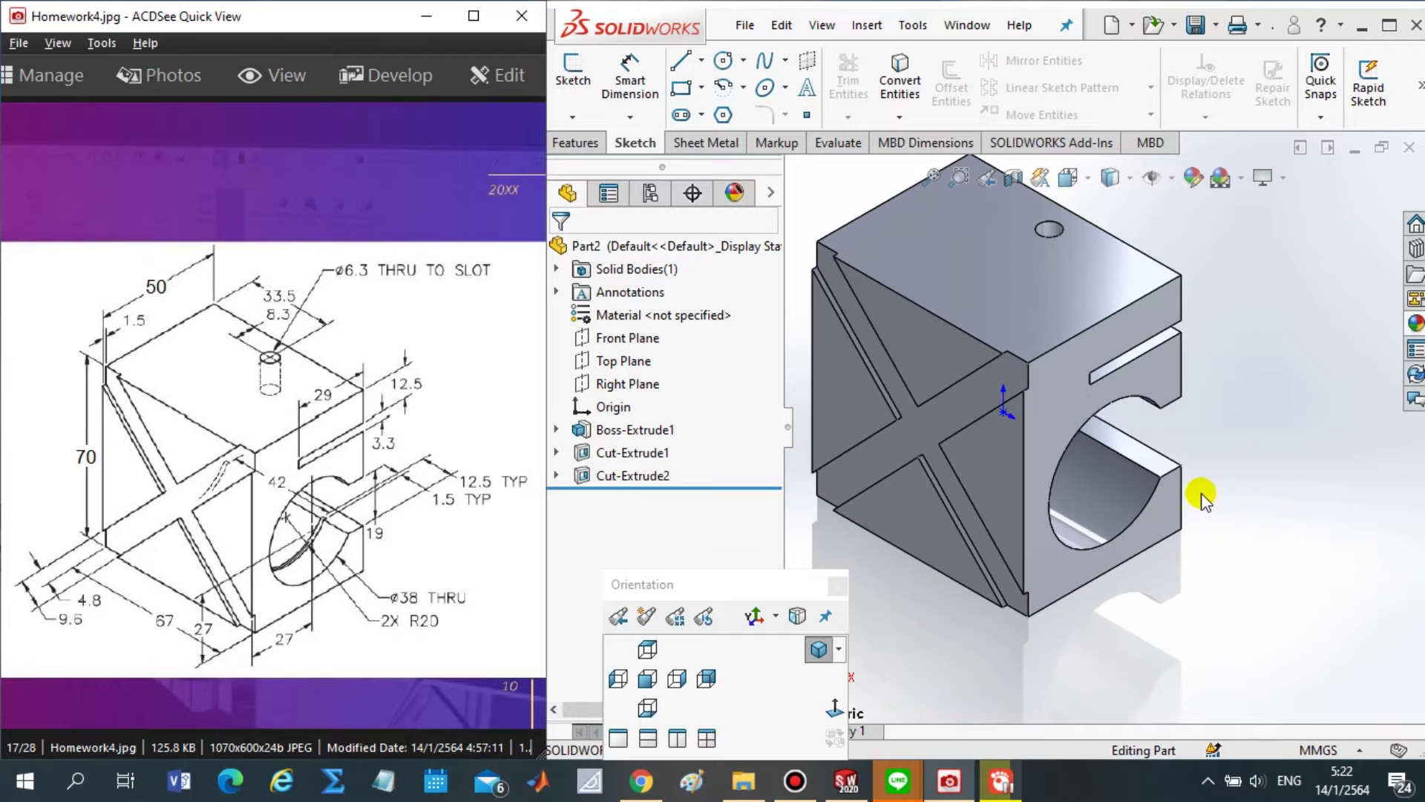
{"action": "scroll", "coordinate": [1084, 446], "scroll_direction": "up", "scroll_amount": 2}
{"action": "scroll", "coordinate": [979, 390], "scroll_direction": "down", "scroll_amount": 1}
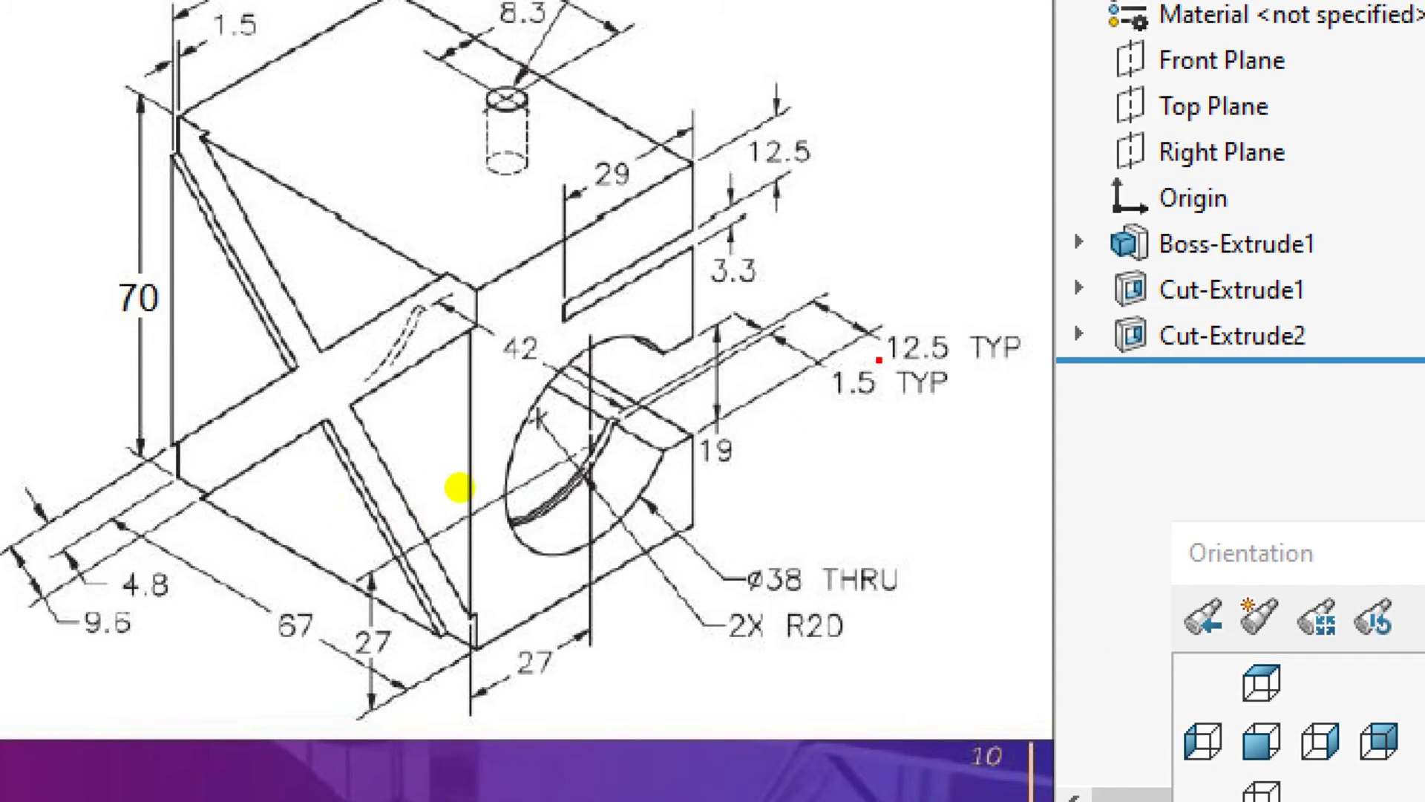
- Circle the drawing's 12.5 TYP dimension and 2X R20 callout, then close the marked-up view
{"action": "left_click_drag", "start_coordinate": [927, 379], "coordinate": [823, 361]}
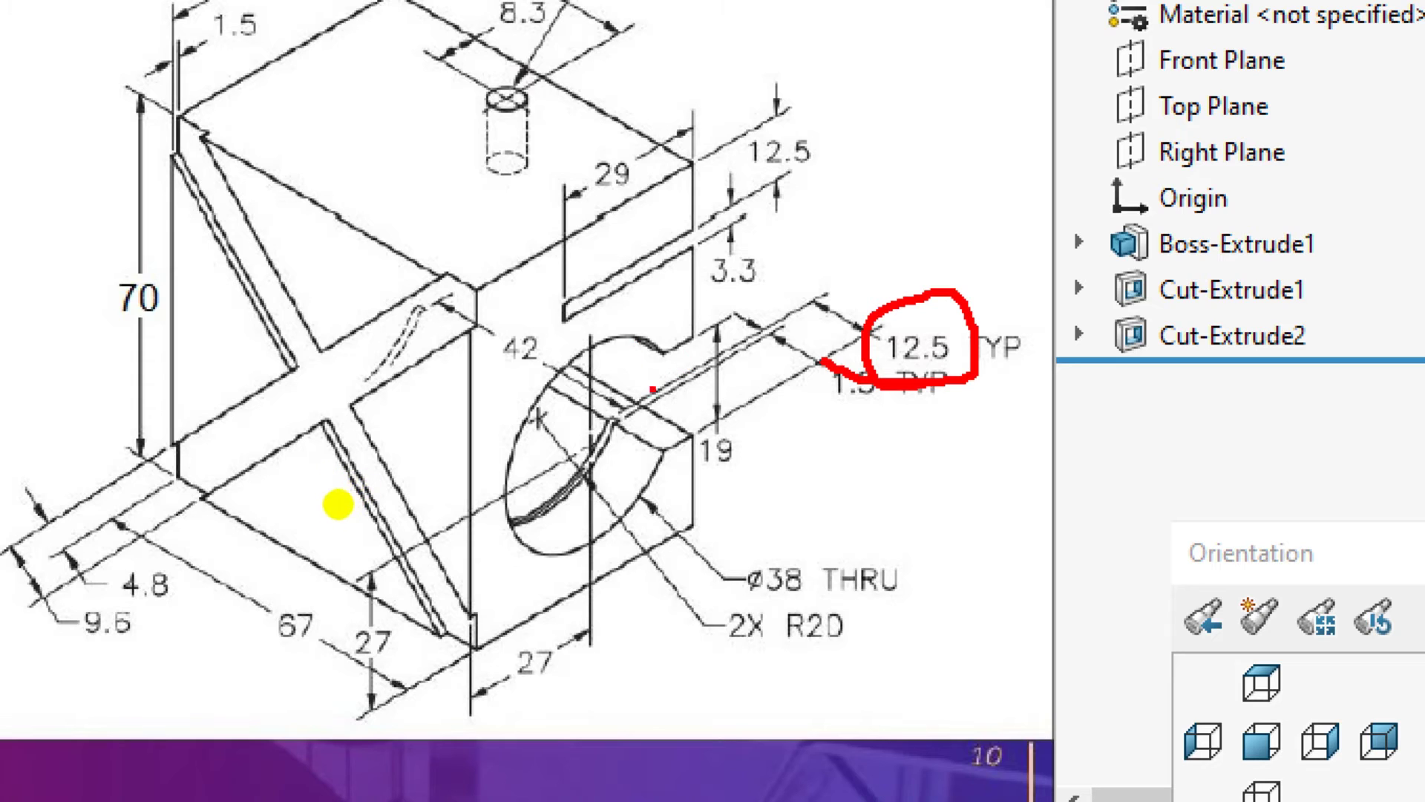
{"action": "left_click_drag", "start_coordinate": [627, 410], "coordinate": [742, 244]}
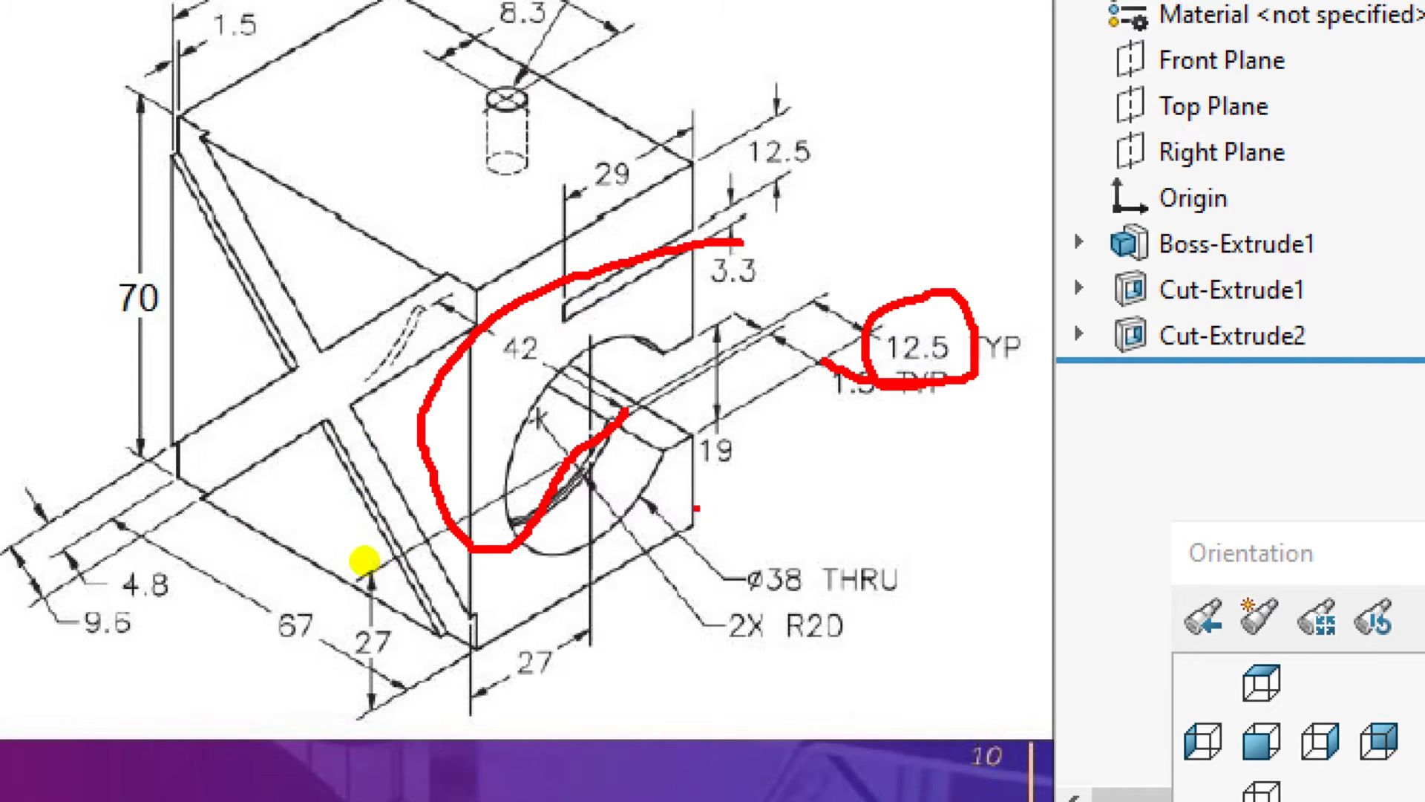
{"action": "key", "text": "ctrl+z"}
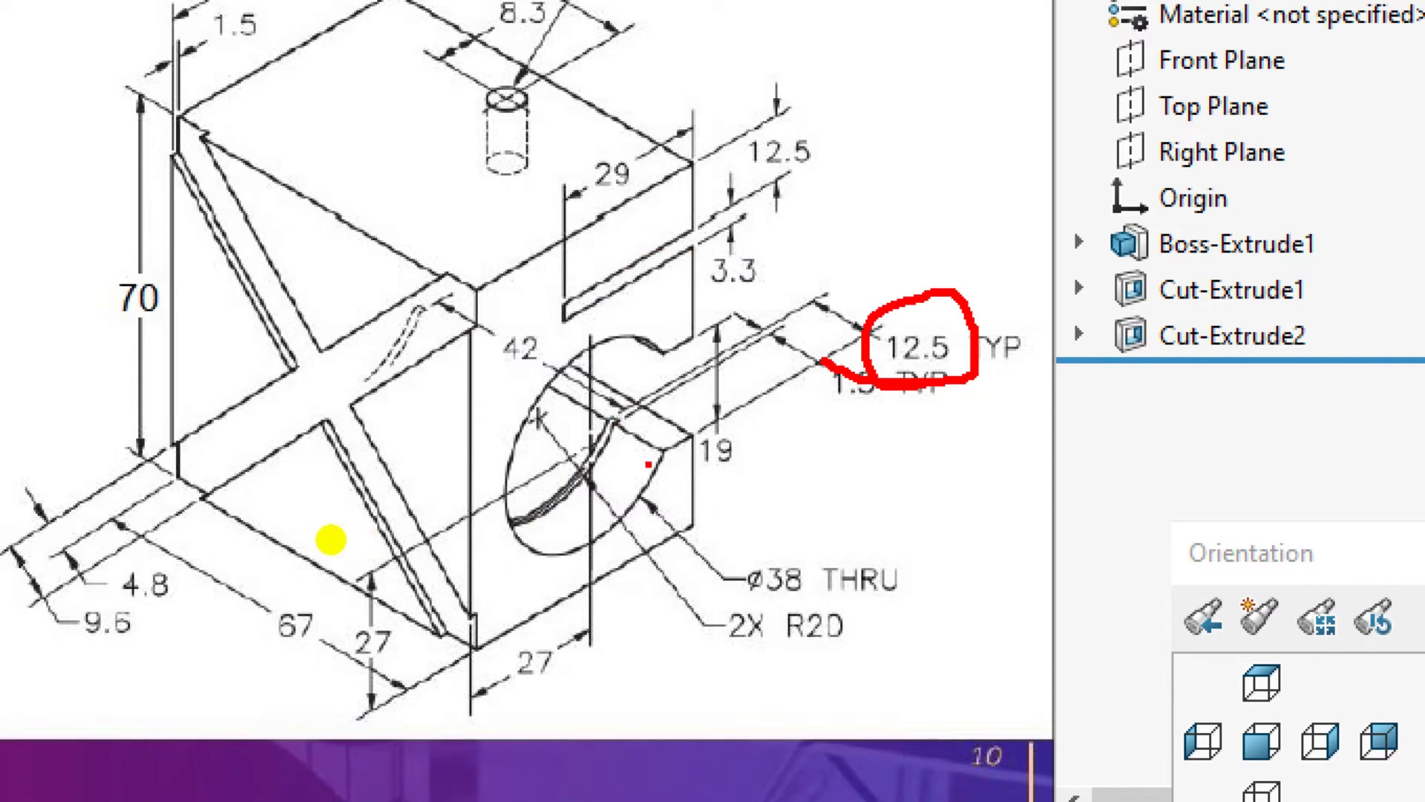
{"action": "left_click_drag", "start_coordinate": [847, 669], "coordinate": [853, 670]}
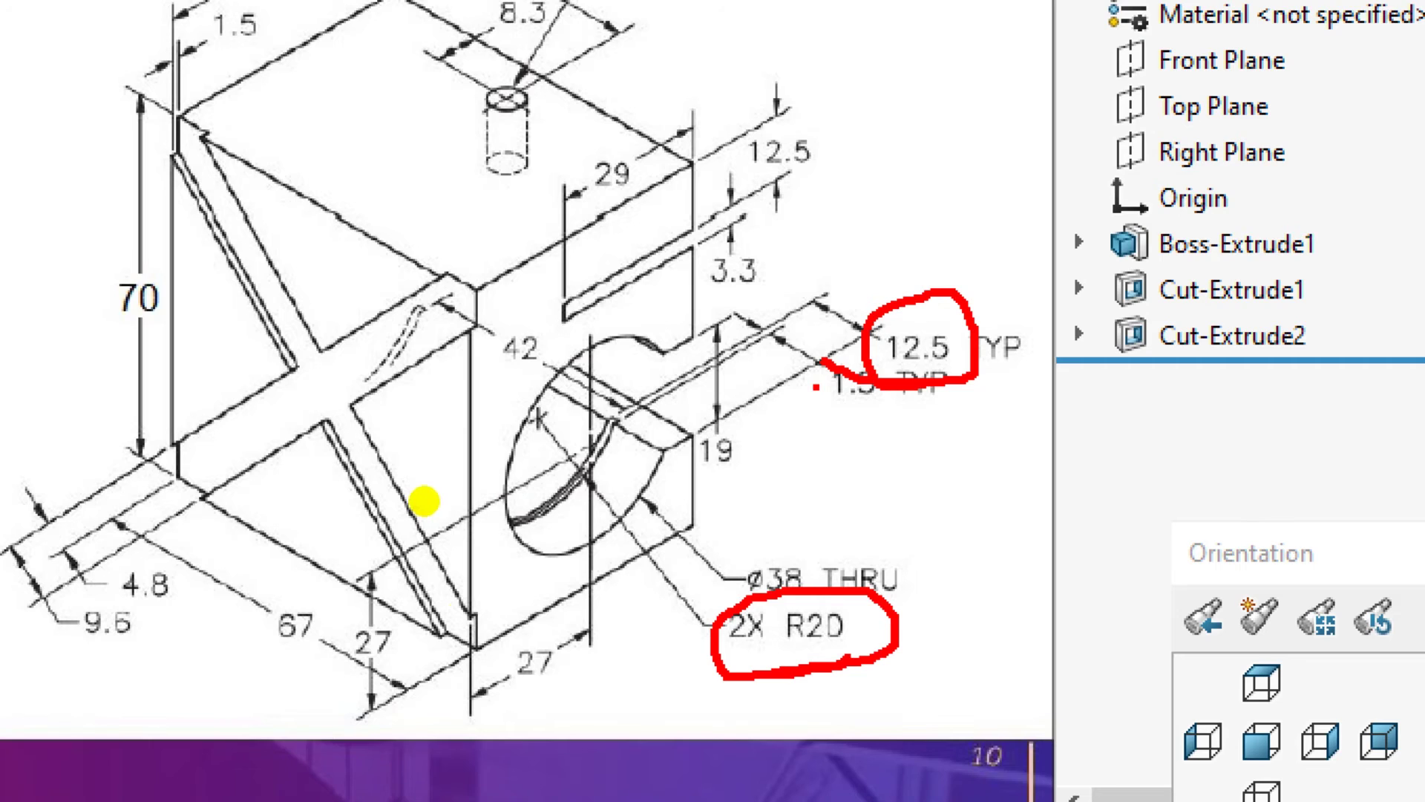
{"action": "key", "text": "Escape"}
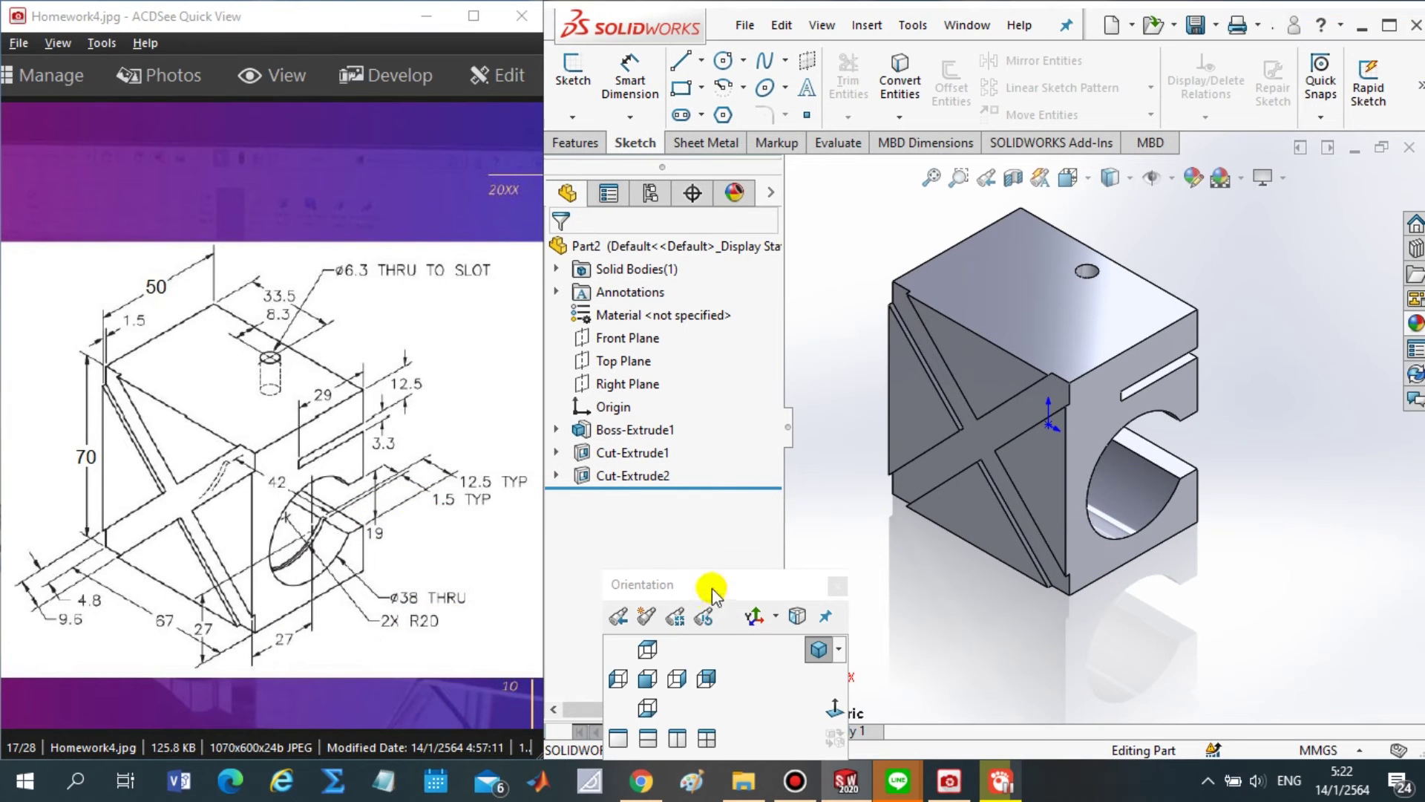
{"action": "left_click_drag", "start_coordinate": [711, 588], "coordinate": [730, 525]}
{"action": "left_click", "coordinate": [1271, 599]}
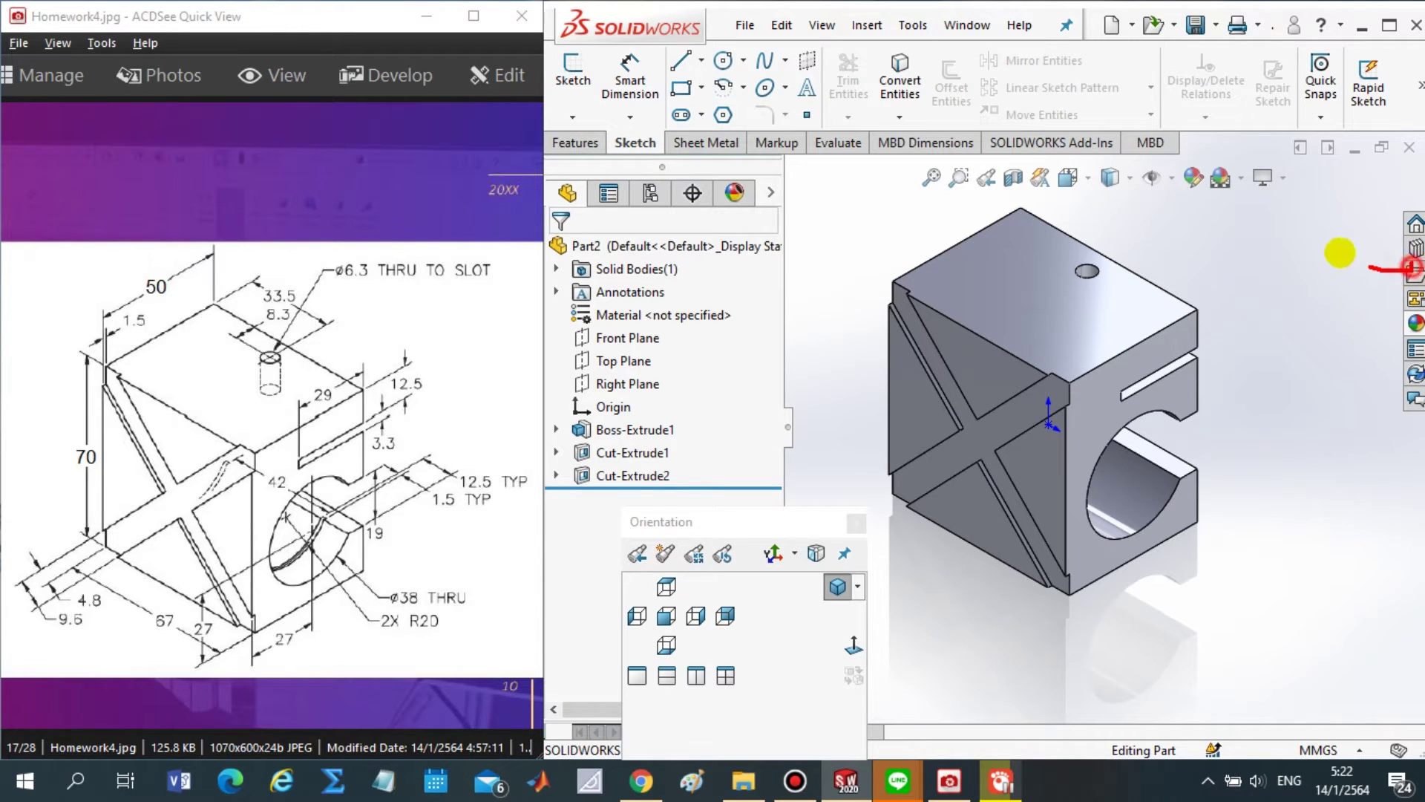
- Create Plane4 offset 12.50 mm from the slotted end face, flipped inward into the part
{"action": "left_click", "coordinate": [573, 147]}
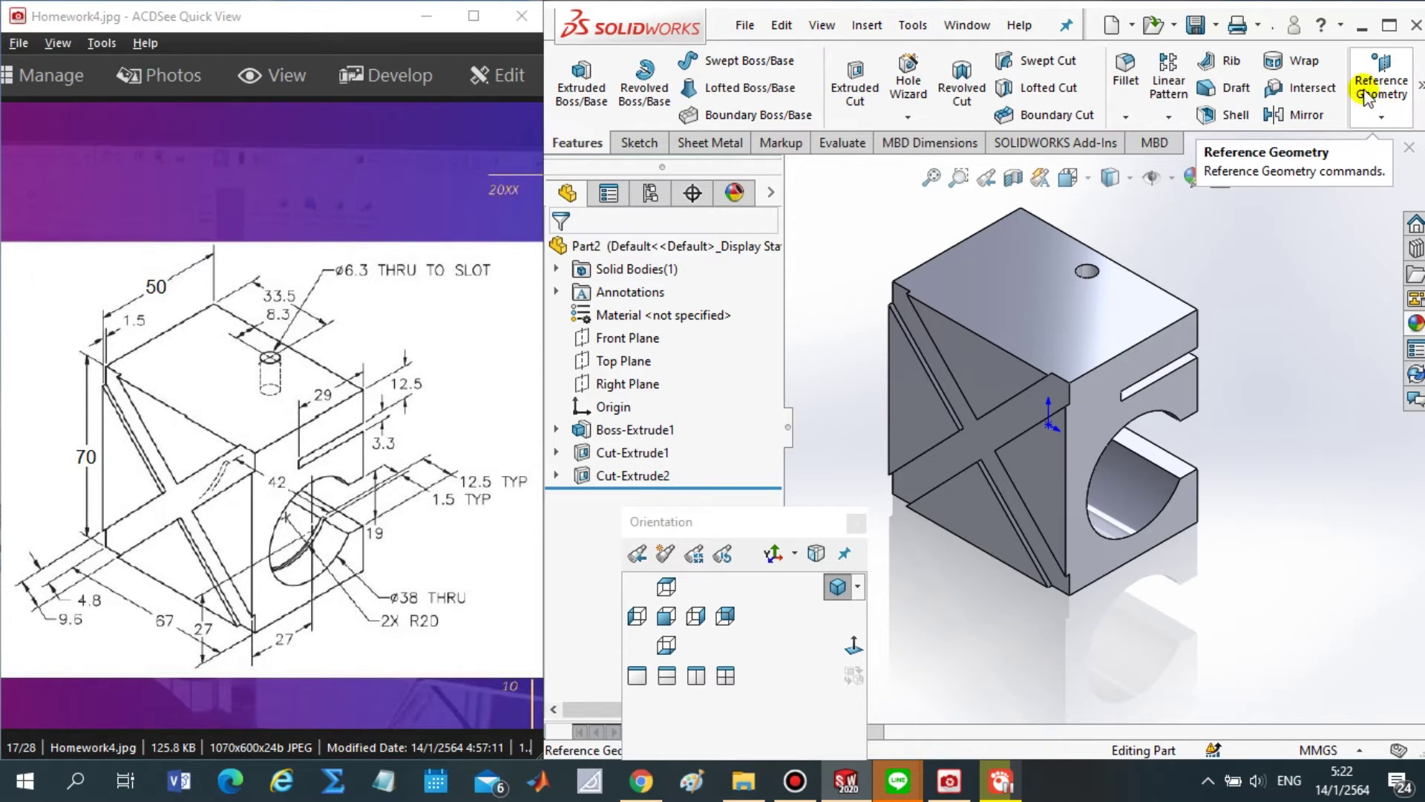
{"action": "left_click", "coordinate": [1385, 120]}
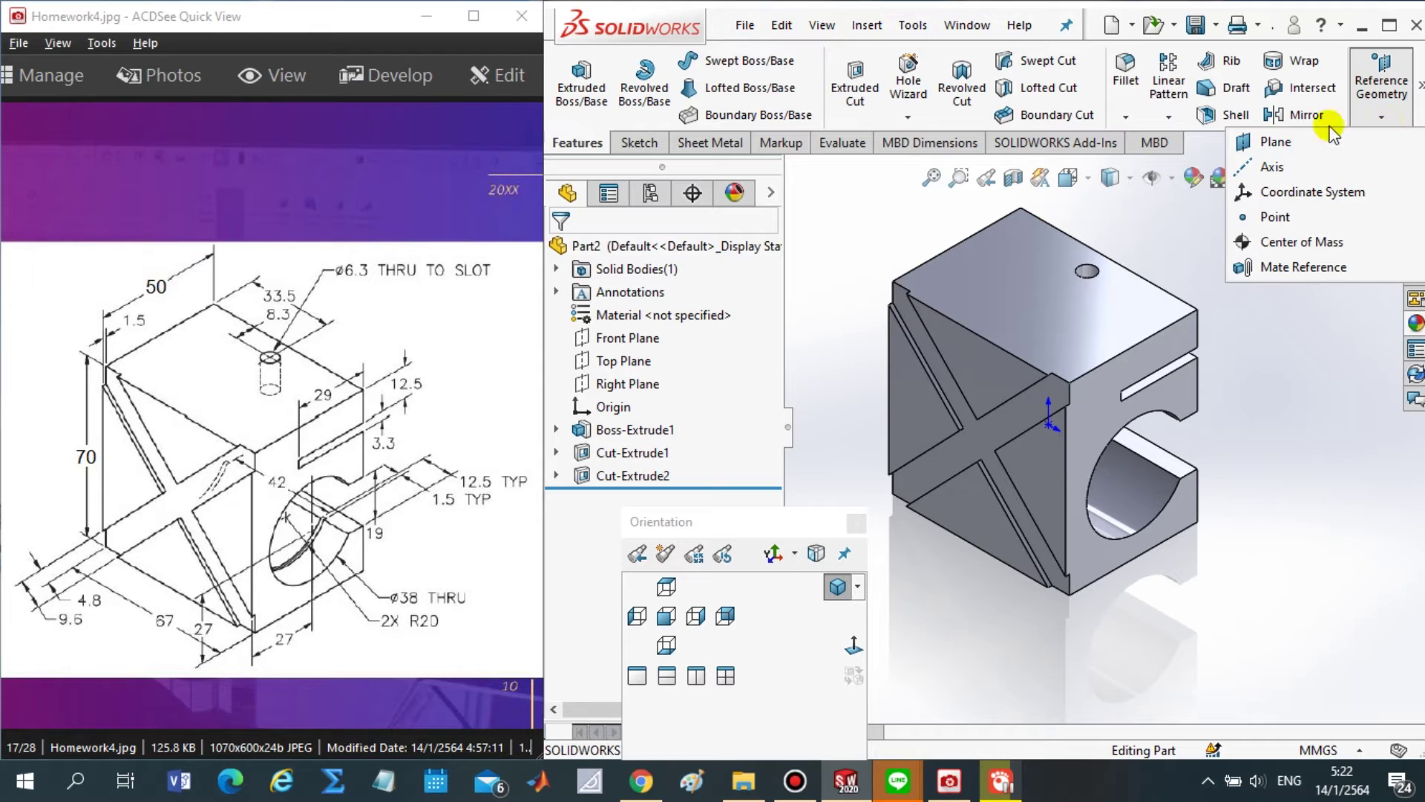
{"action": "left_click", "coordinate": [1379, 115]}
{"action": "left_click", "coordinate": [1377, 113]}
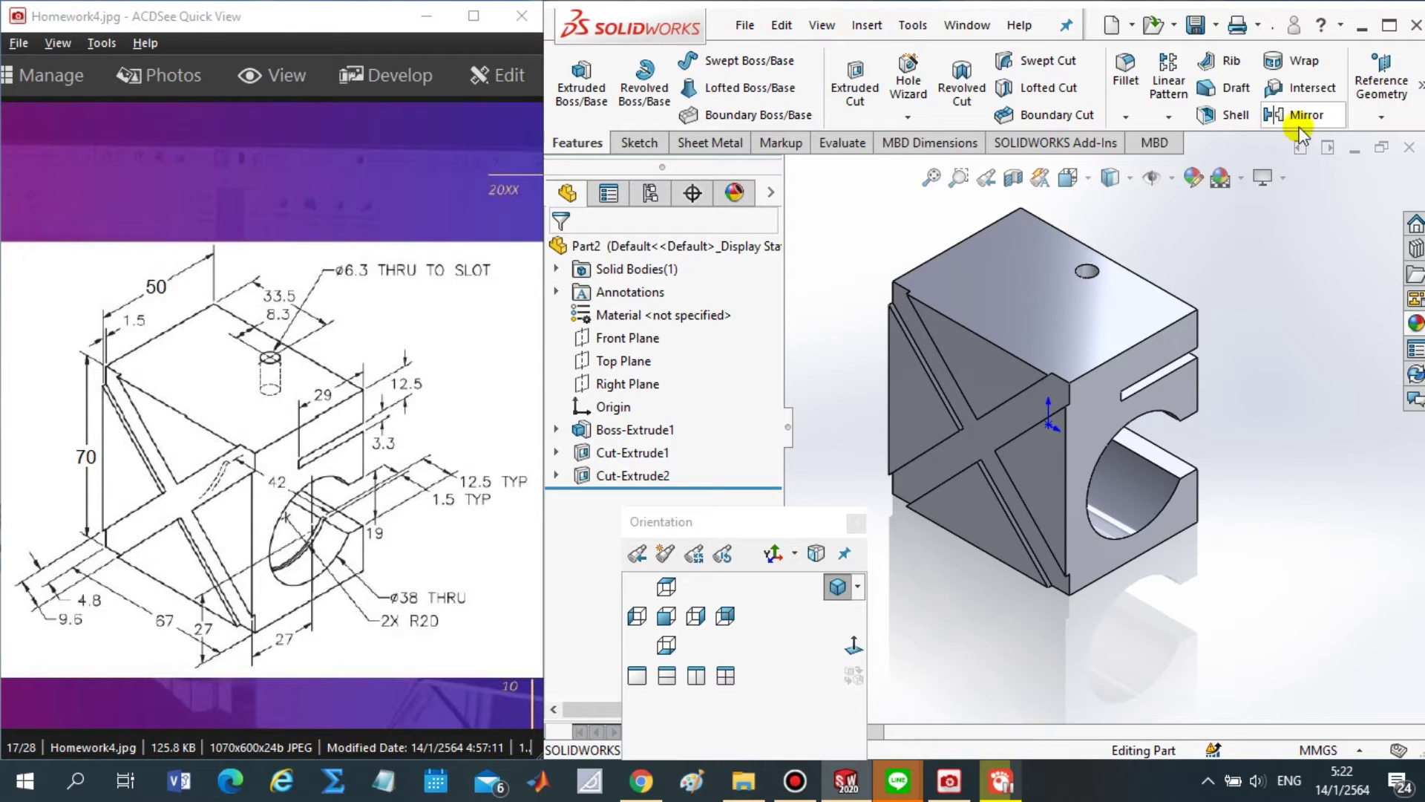
{"action": "left_click", "coordinate": [1385, 117]}
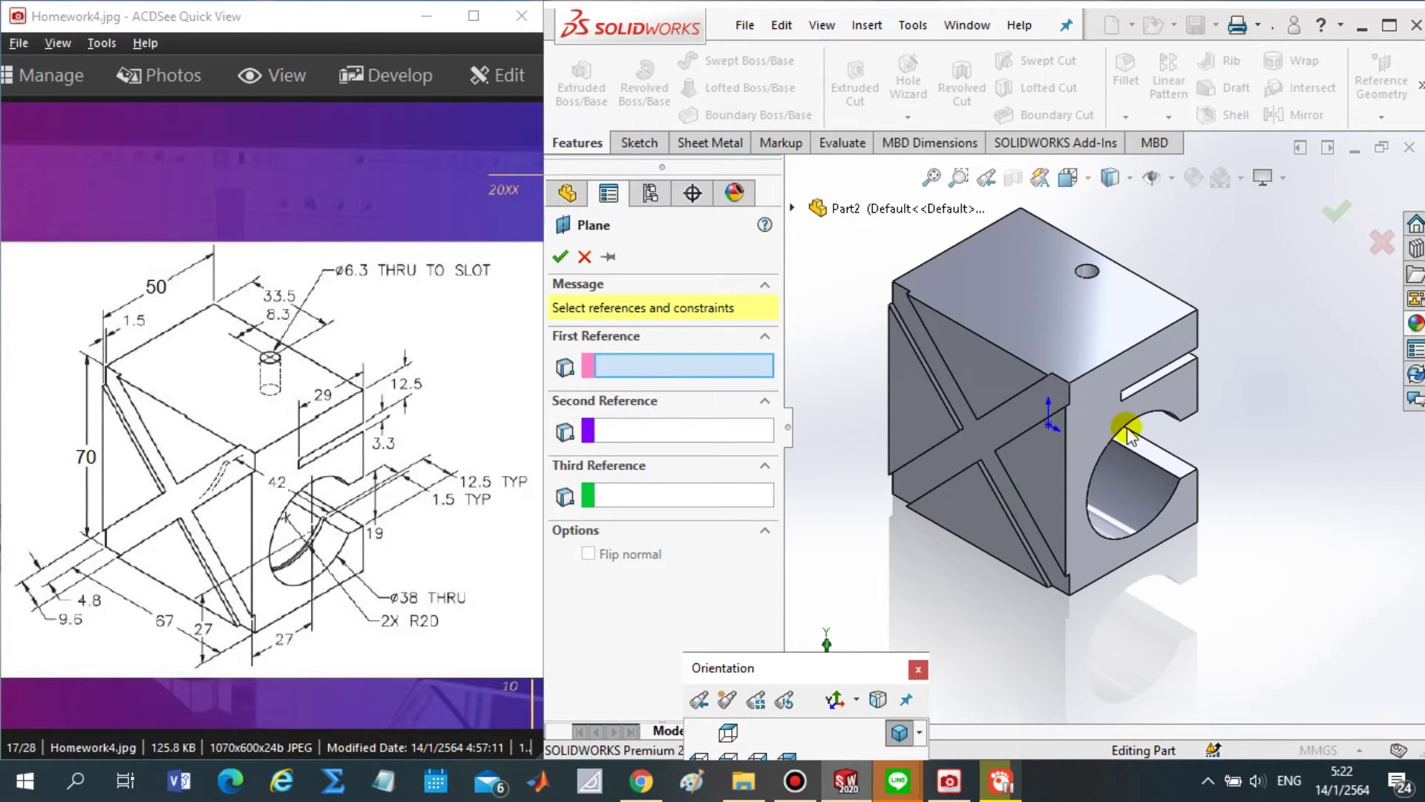
{"action": "left_click", "coordinate": [1103, 423]}
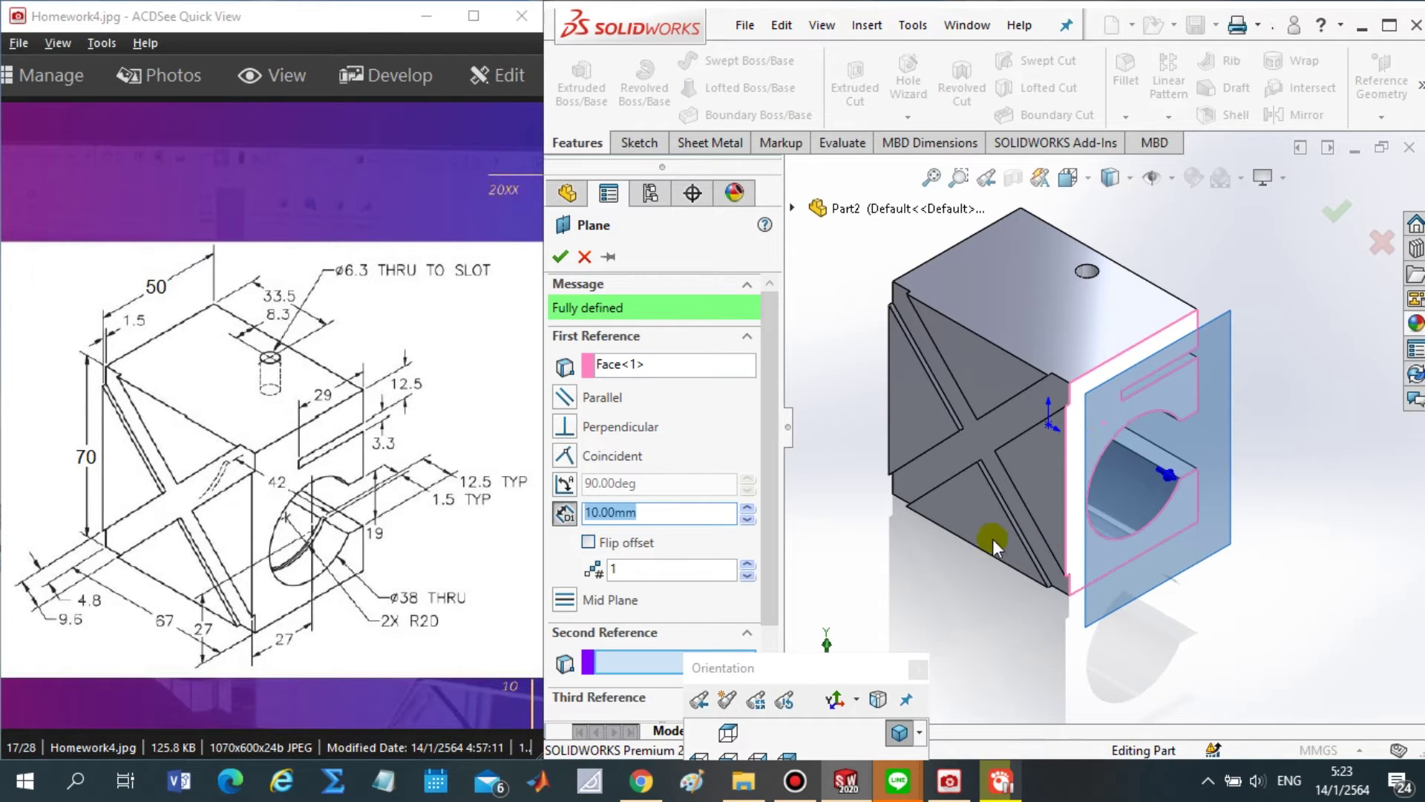
{"action": "middle_click_drag", "start_coordinate": [1048, 665], "coordinate": [1097, 658]}
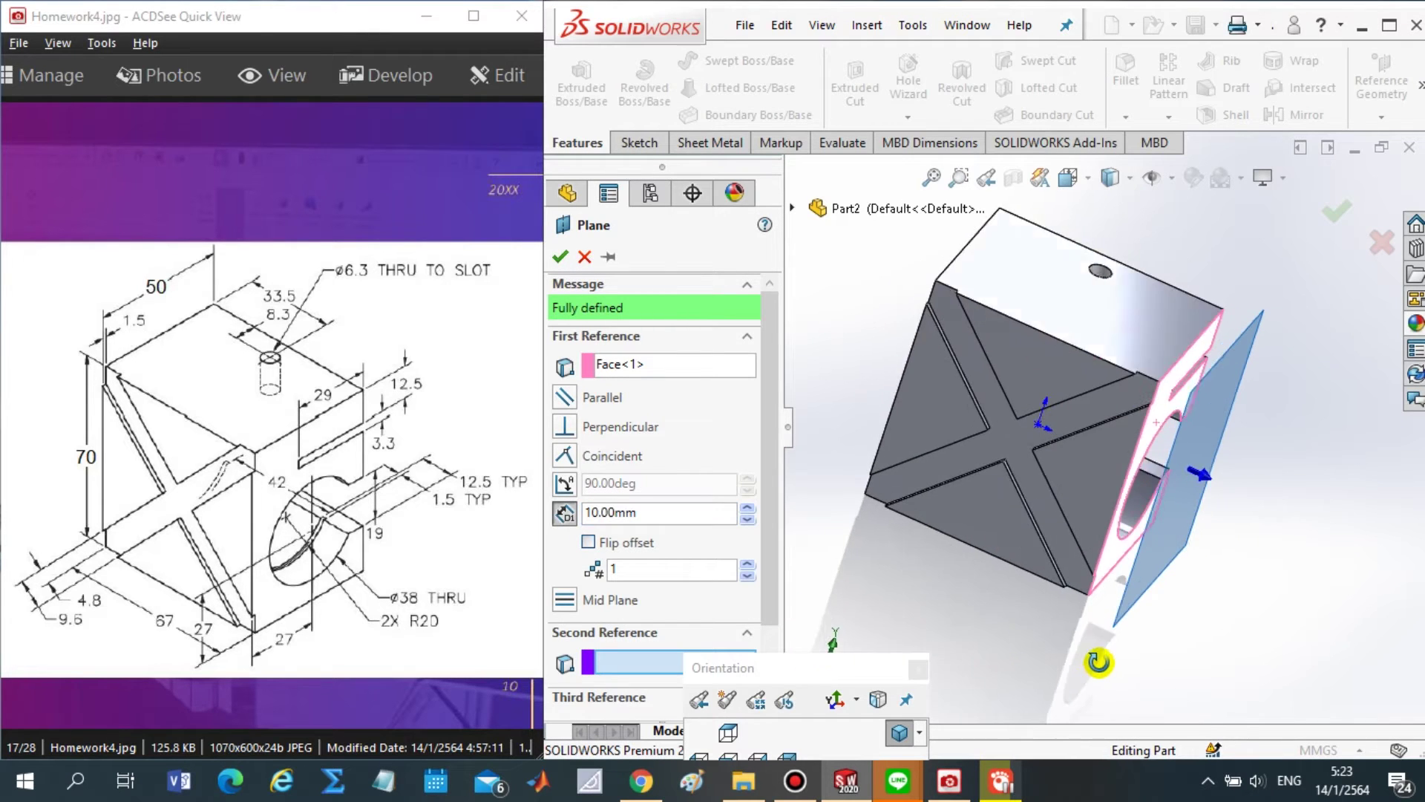
{"action": "left_click", "coordinate": [587, 542]}
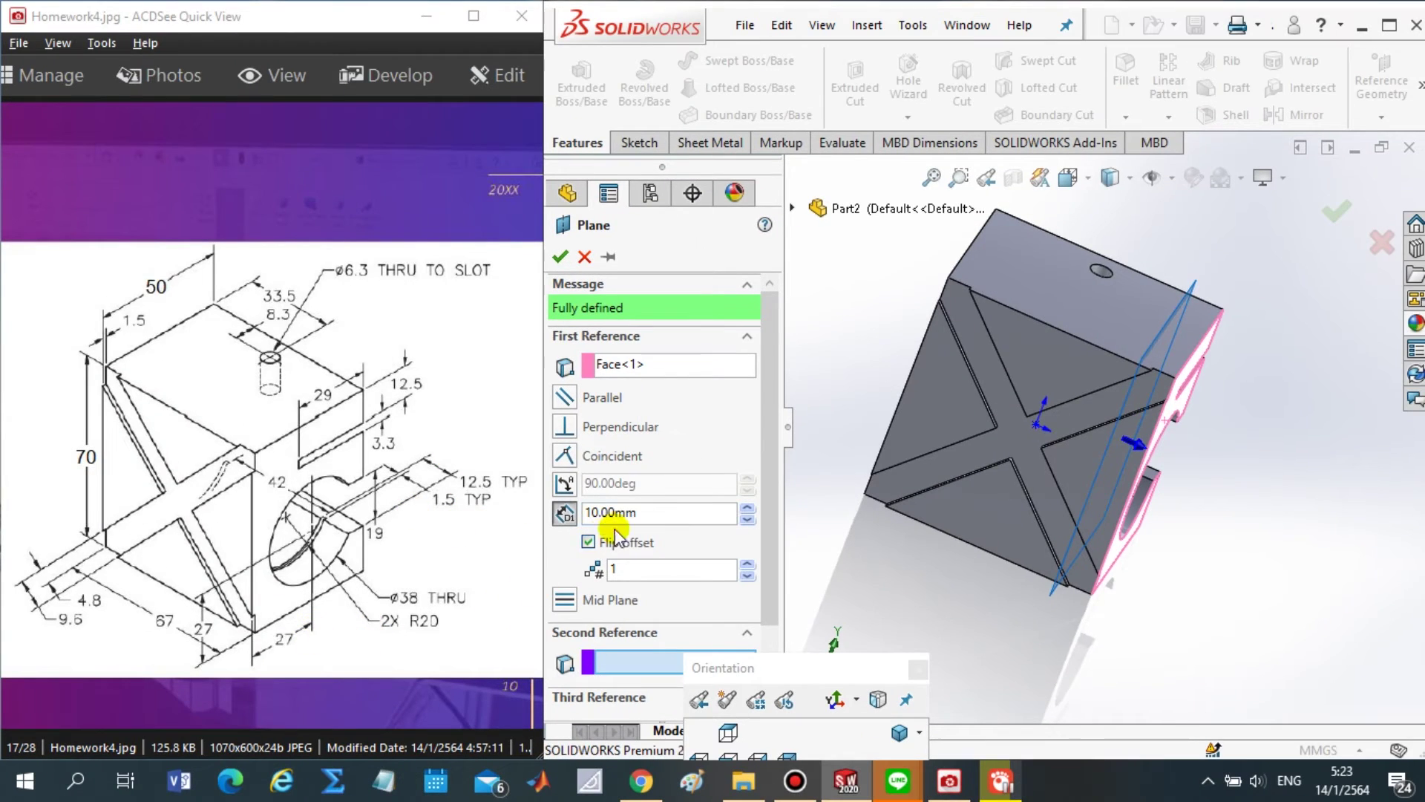
{"action": "double_click", "coordinate": [640, 511]}
{"action": "type", "text": "12.5"}
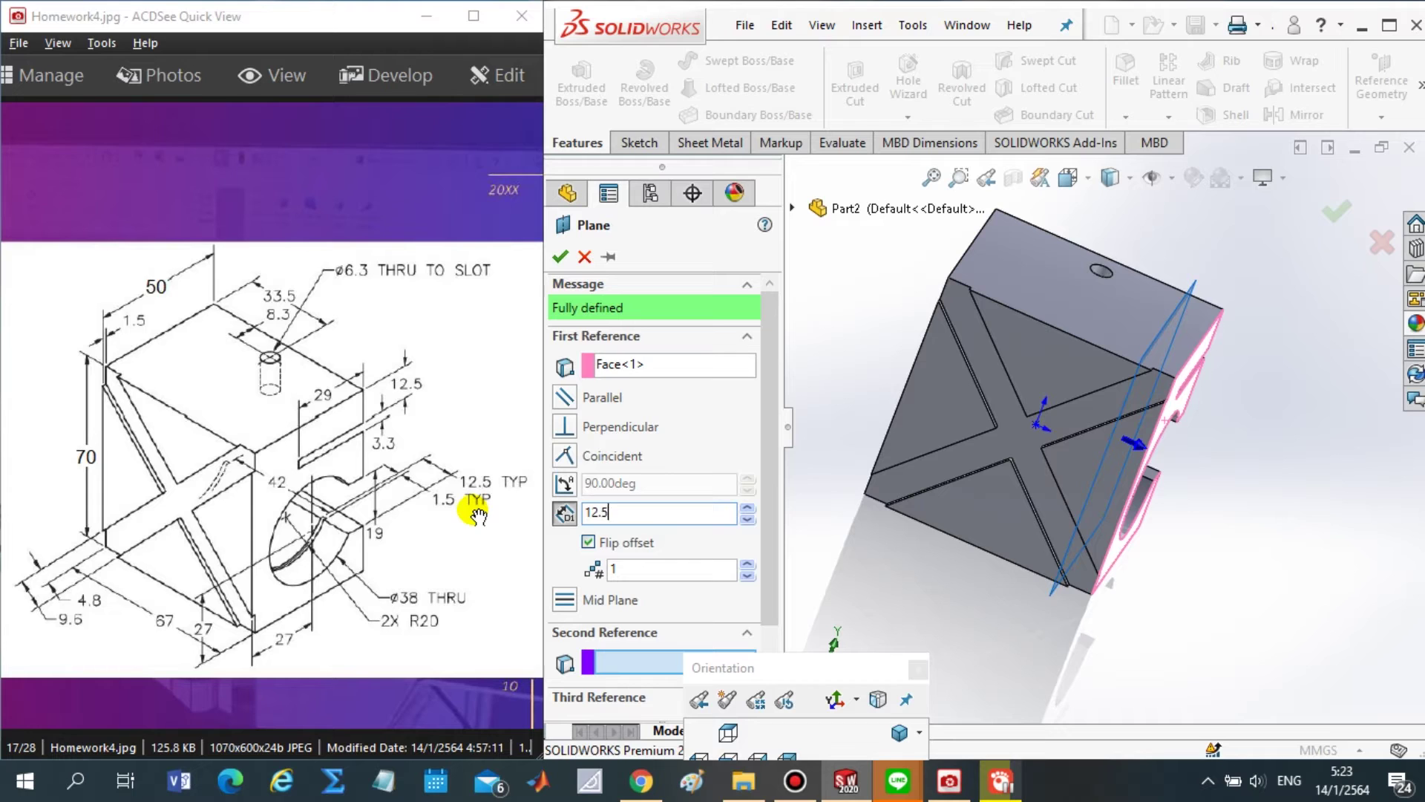
{"action": "key", "text": "Return"}
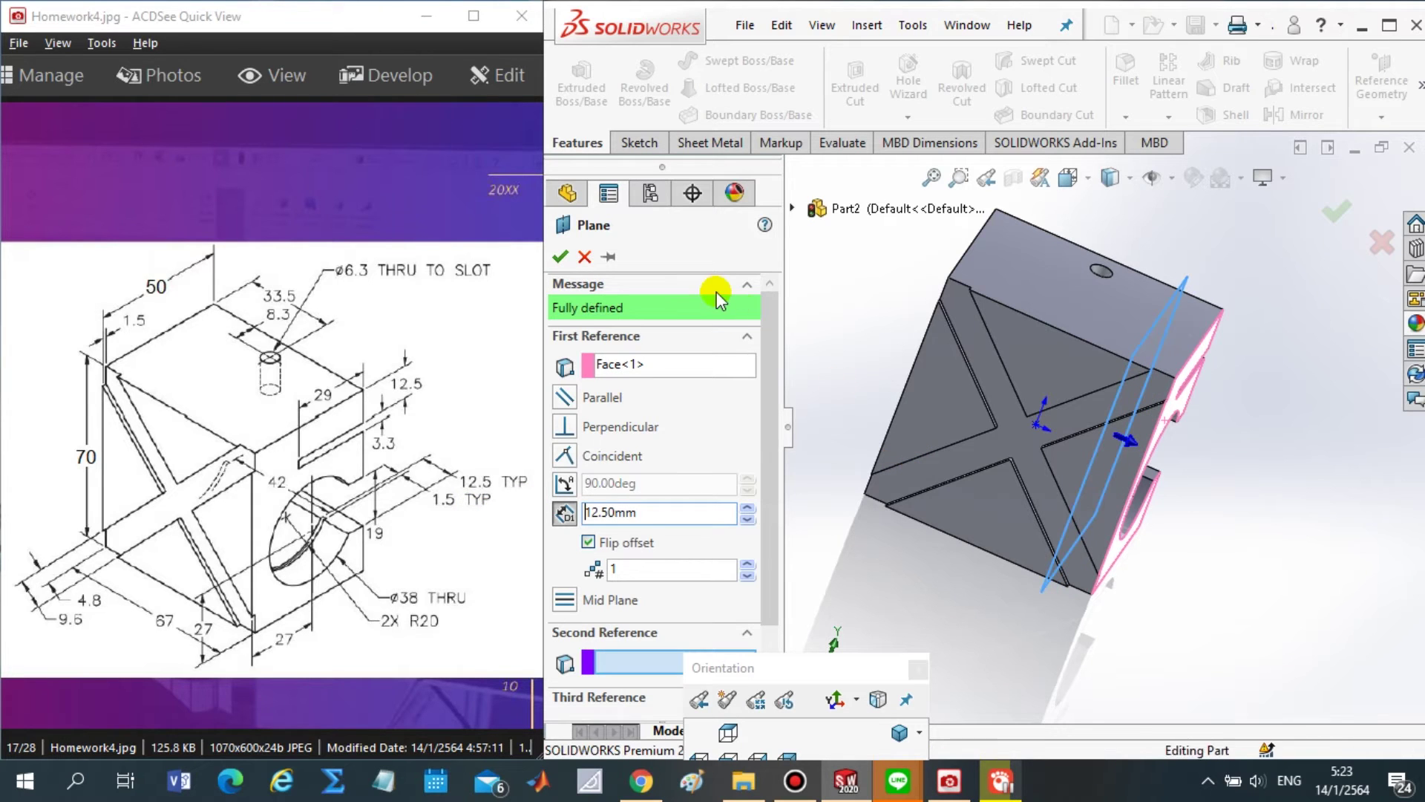
{"action": "key", "text": "Return"}
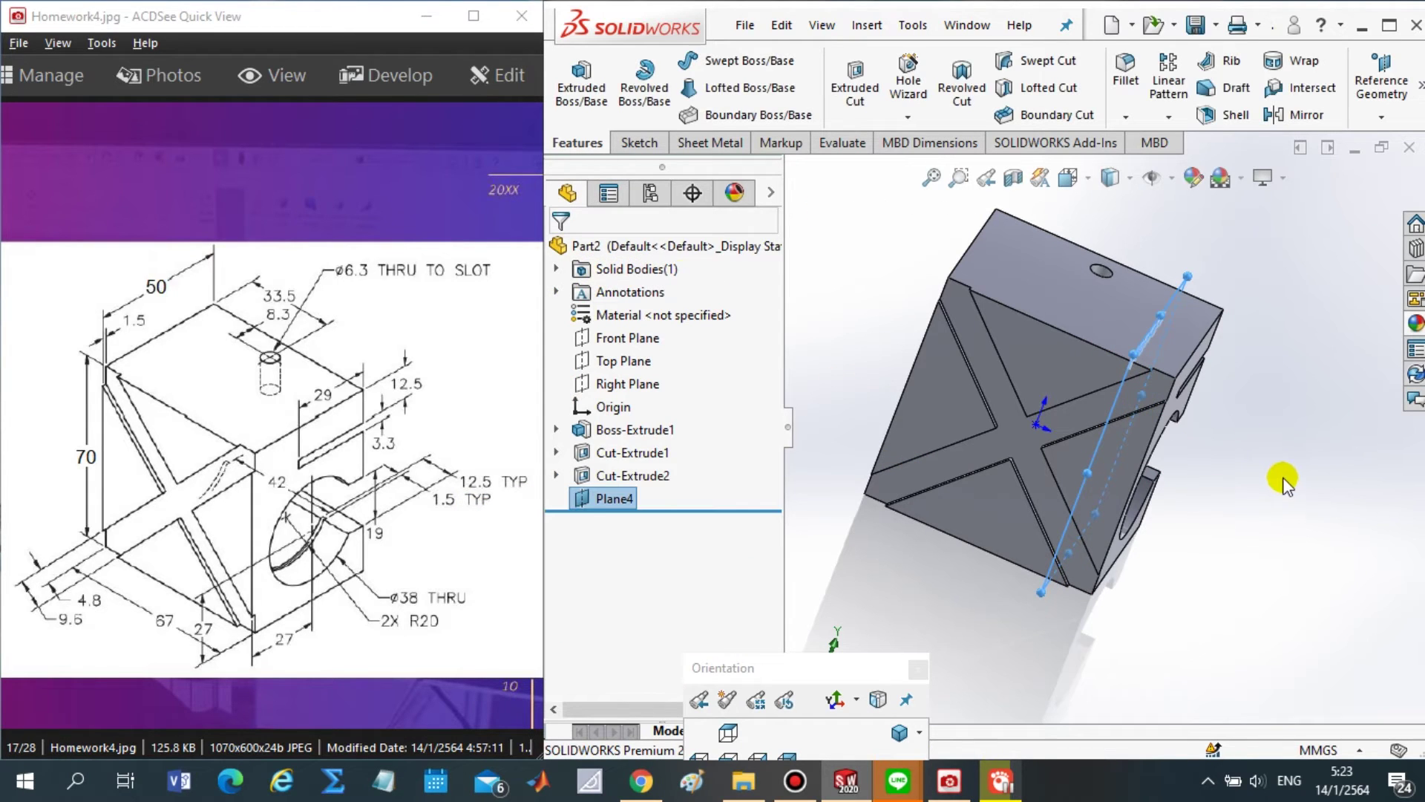
{"action": "left_click", "coordinate": [1281, 474]}
- From the isometric view, start a sketch on Plane4 and orient it Normal To
{"action": "left_click", "coordinate": [899, 733]}
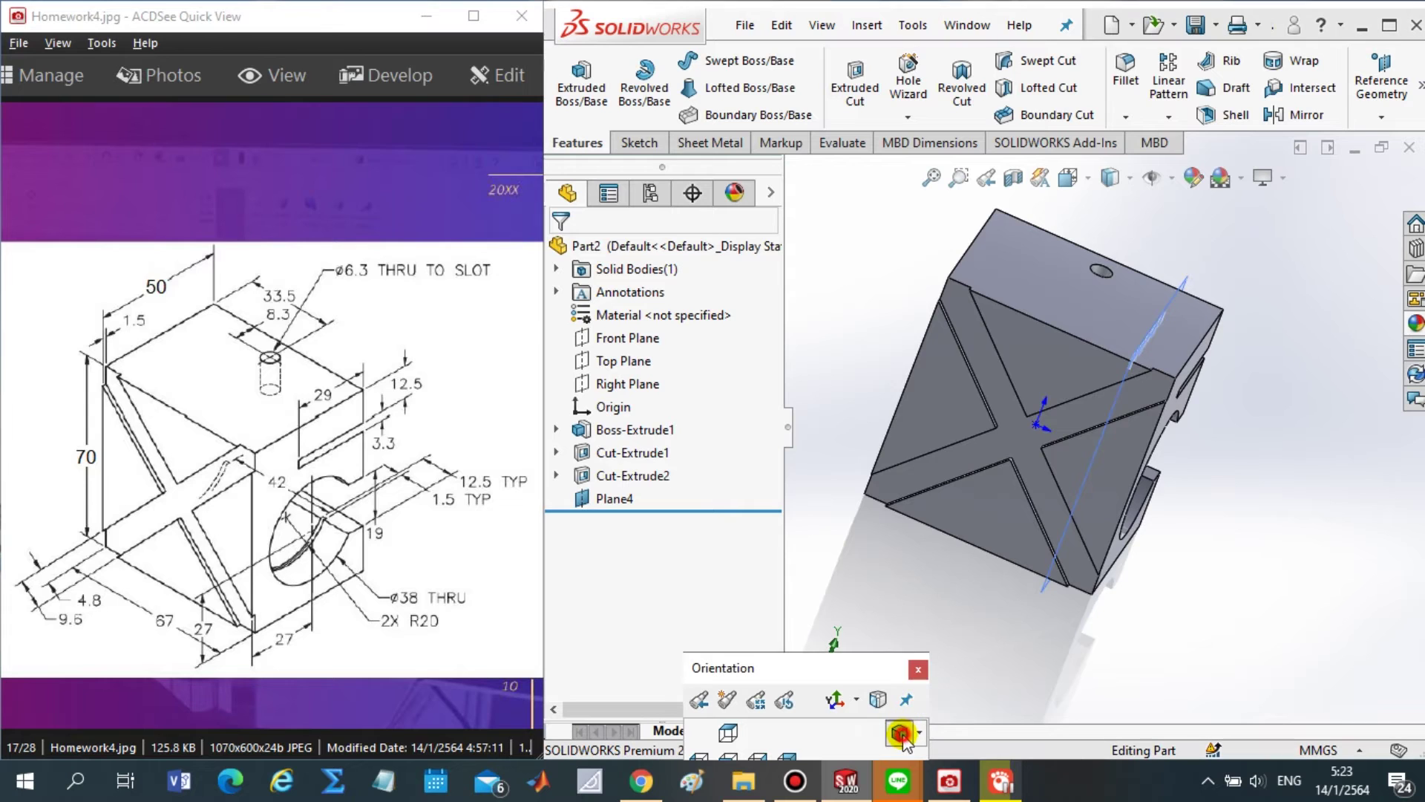
{"action": "mouse_move", "coordinate": [798, 667]}
{"action": "left_mouse_down"}
{"action": "mouse_move", "coordinate": [755, 448]}
{"action": "mouse_move", "coordinate": [821, 631]}
{"action": "left_mouse_up"}
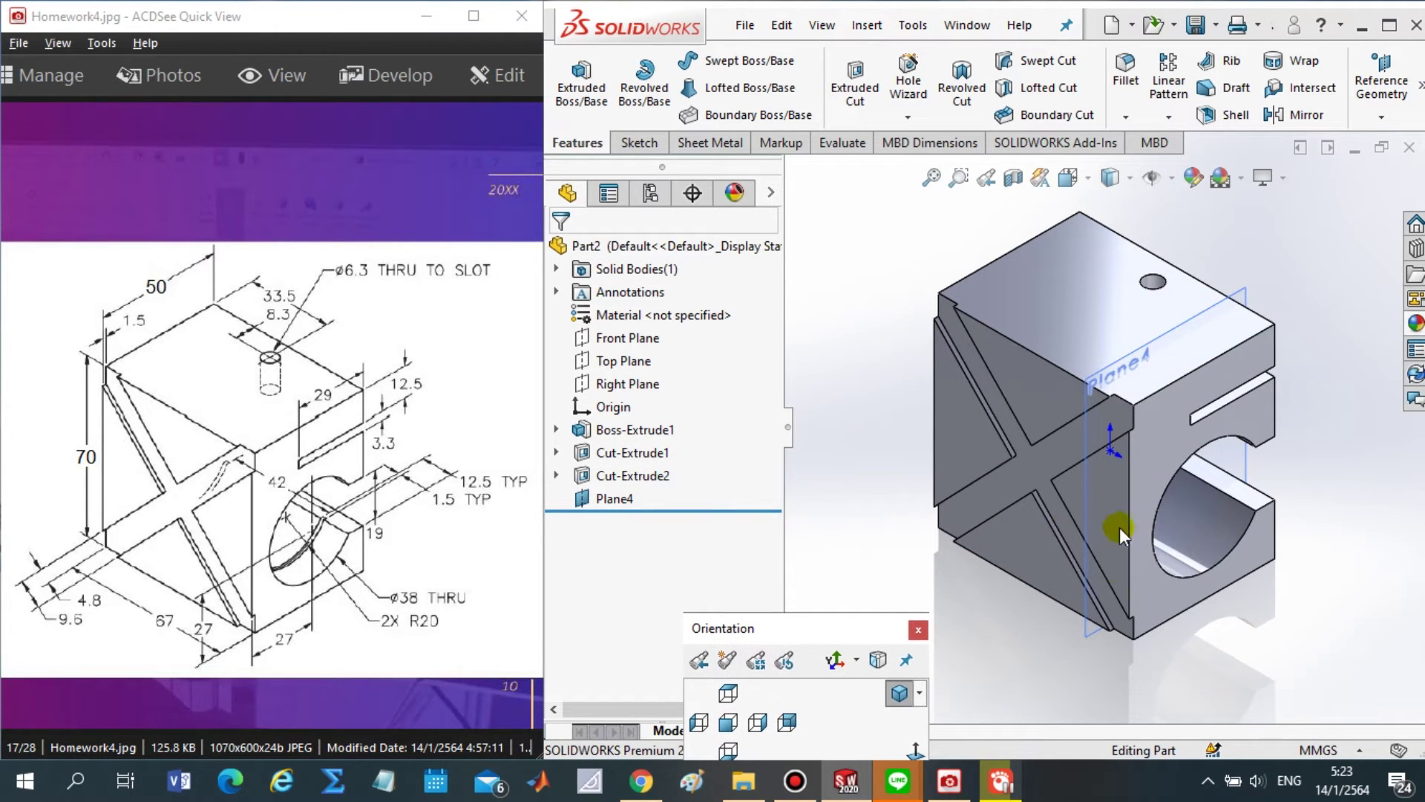
{"action": "scroll", "coordinate": [1121, 627], "scroll_direction": "down", "scroll_amount": 5}
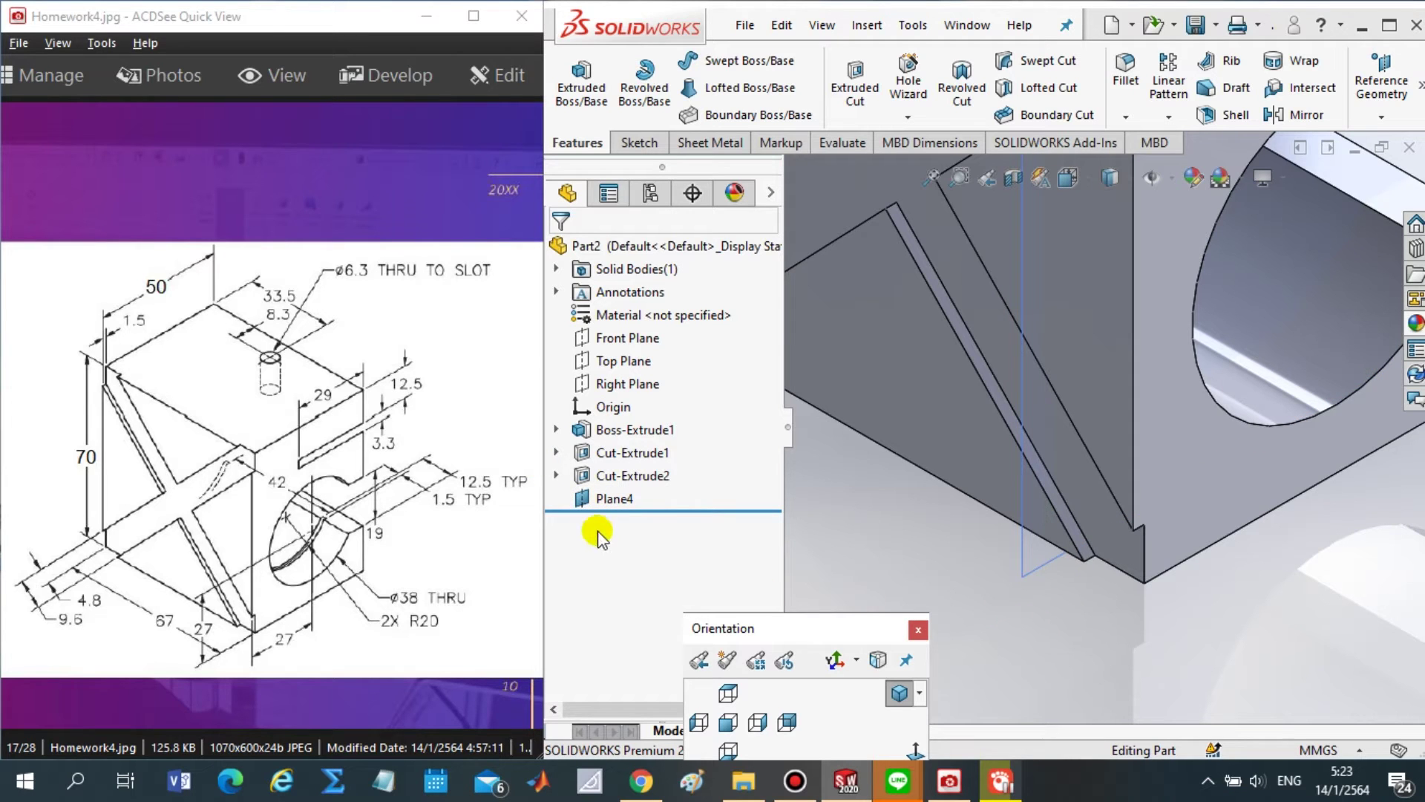
{"action": "right_click", "coordinate": [587, 498]}
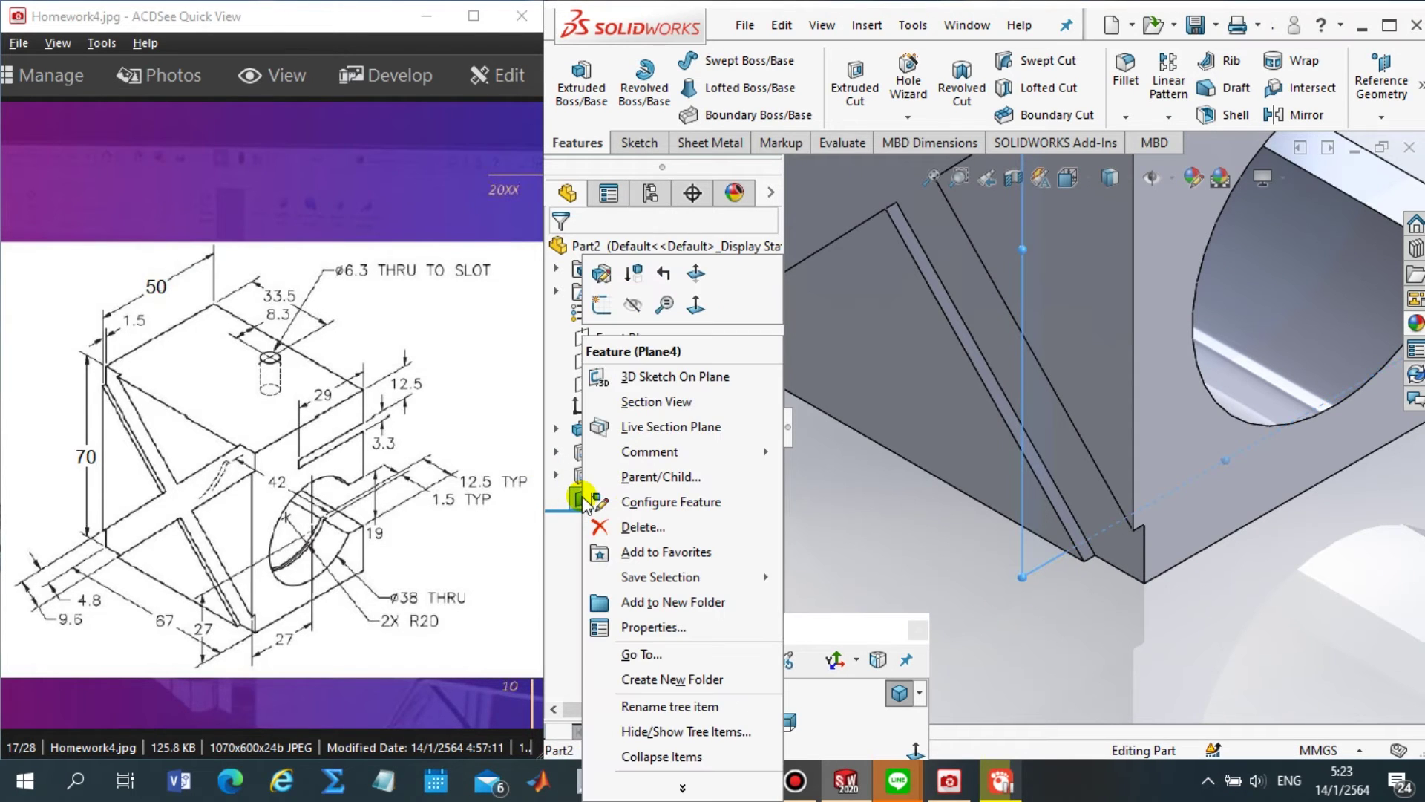
{"action": "left_click", "coordinate": [954, 549]}
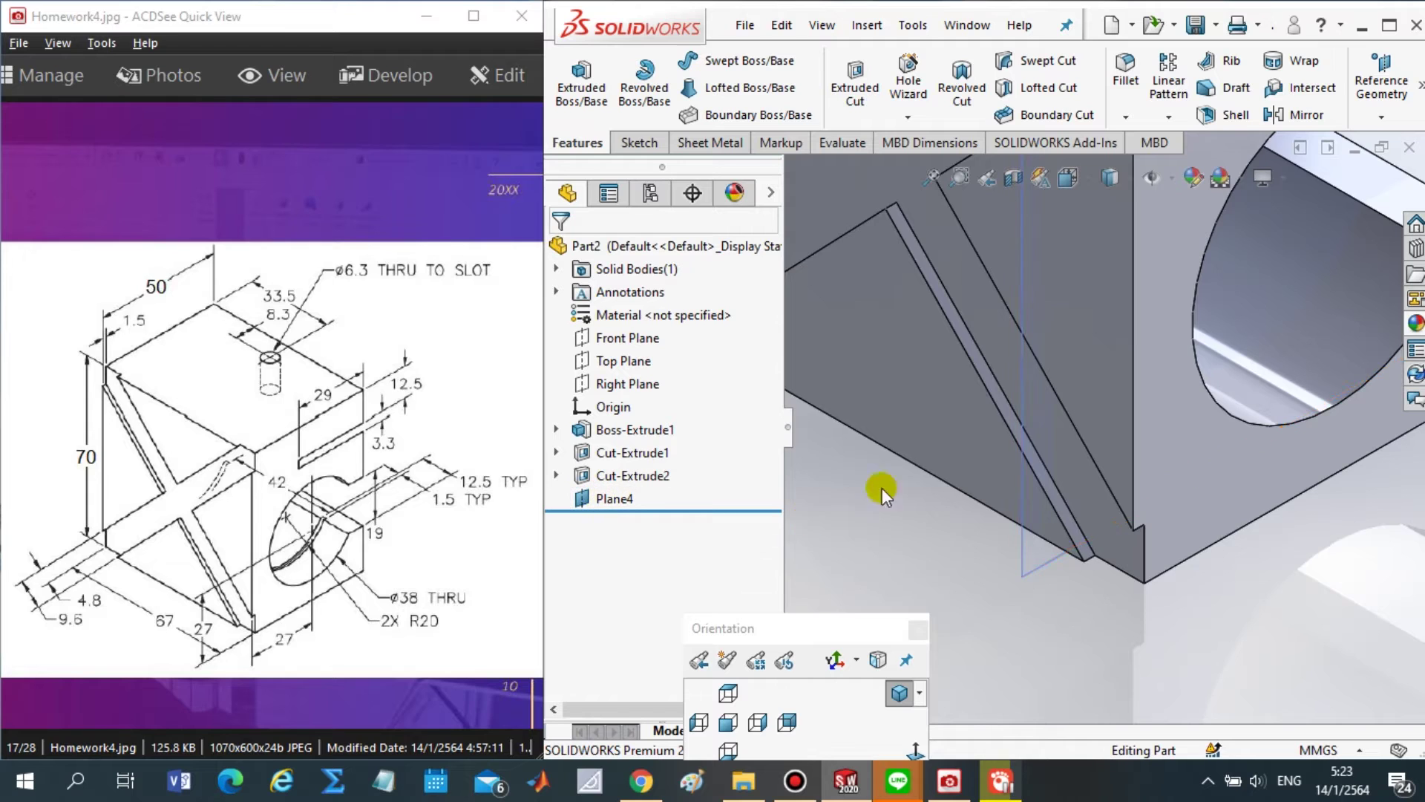
{"action": "scroll", "coordinate": [1067, 226], "scroll_direction": "up", "scroll_amount": 3}
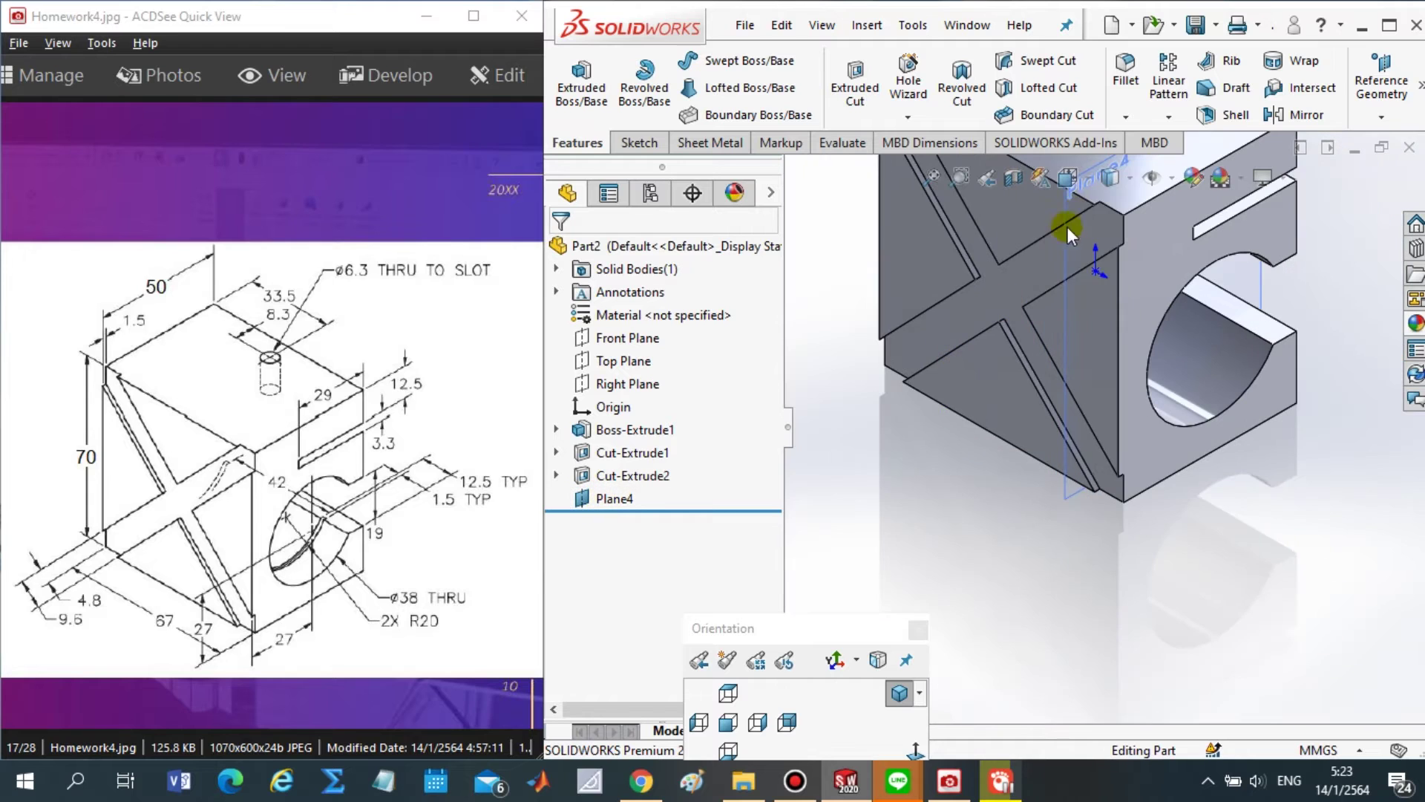
{"action": "right_click", "coordinate": [589, 498]}
{"action": "left_click", "coordinate": [608, 304]}
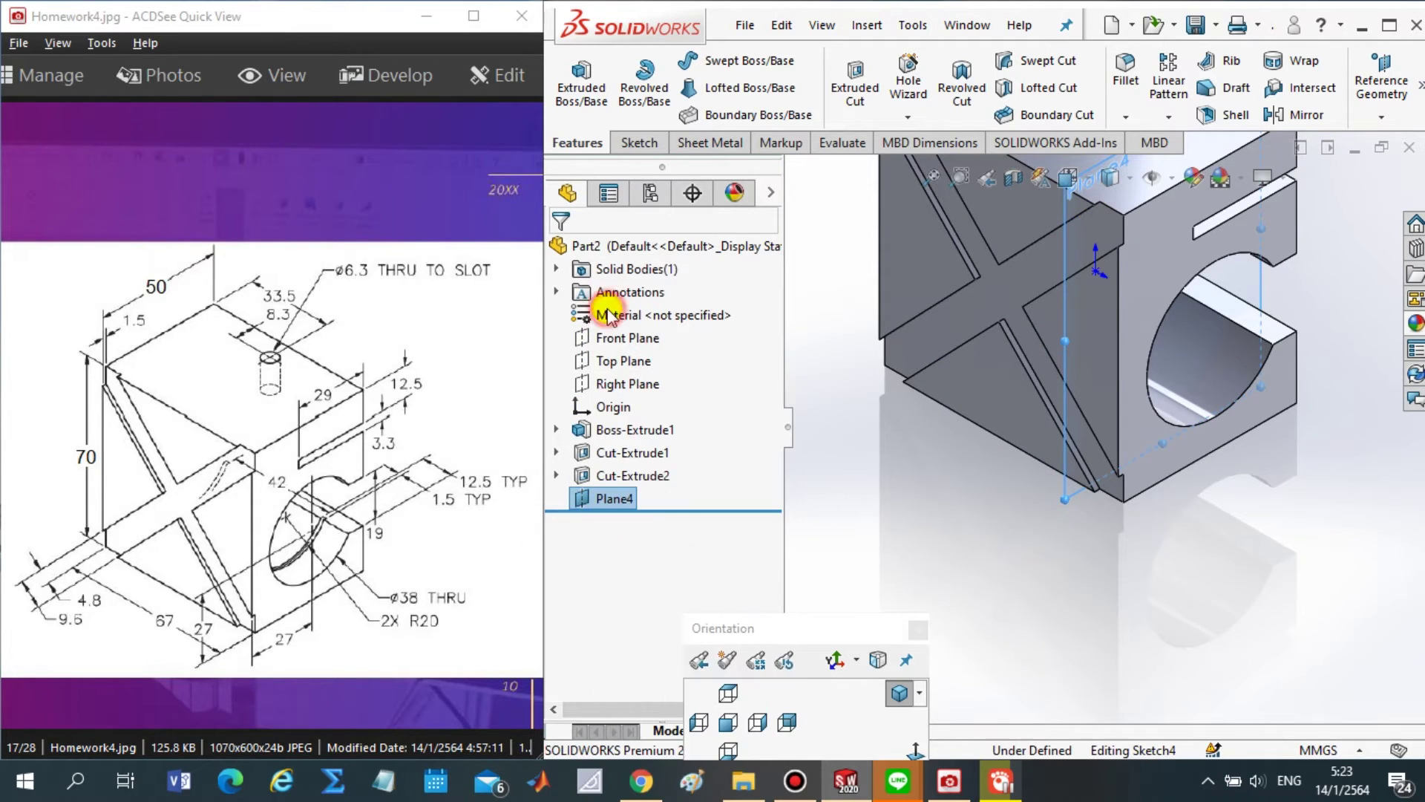
{"action": "left_click_drag", "start_coordinate": [831, 630], "coordinate": [767, 530]}
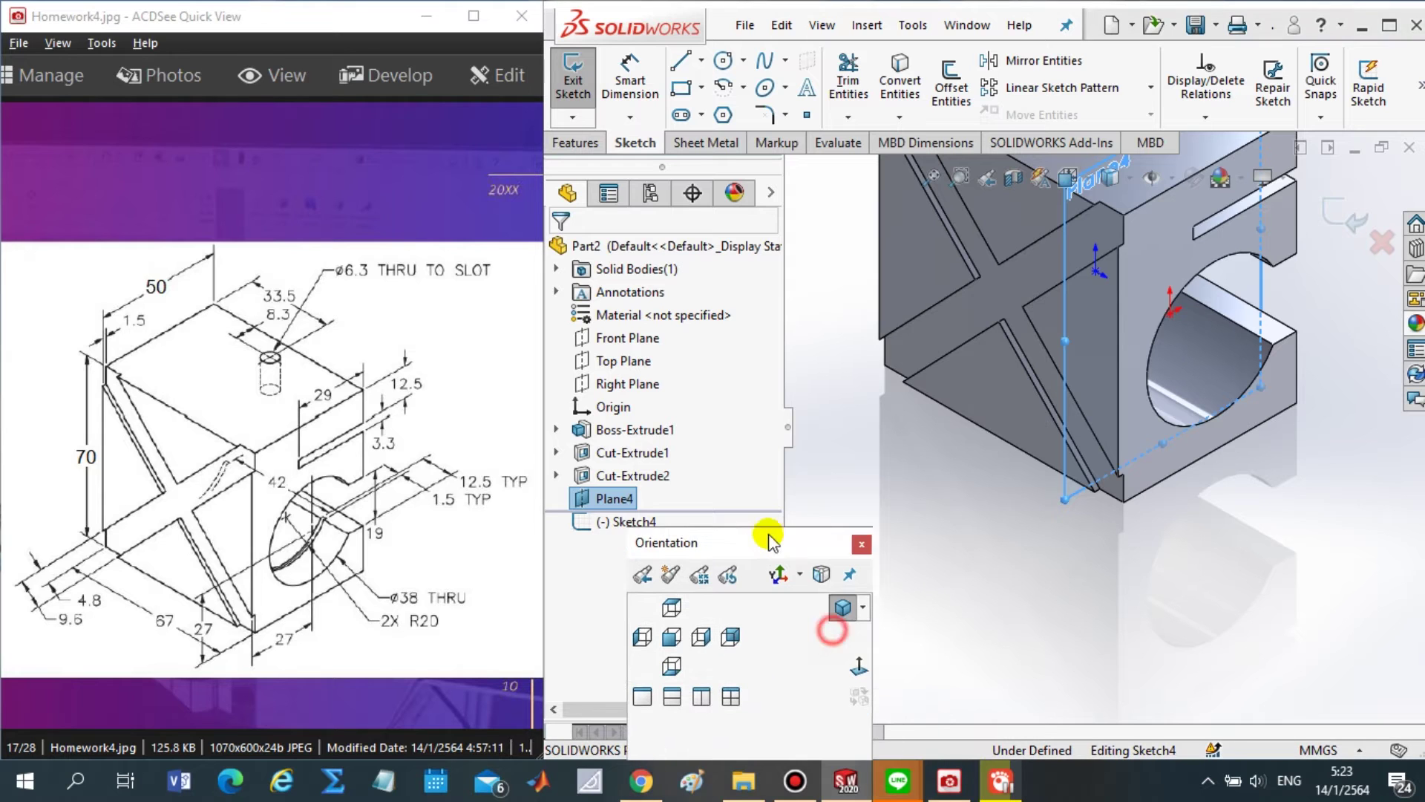
{"action": "left_click", "coordinate": [852, 649]}
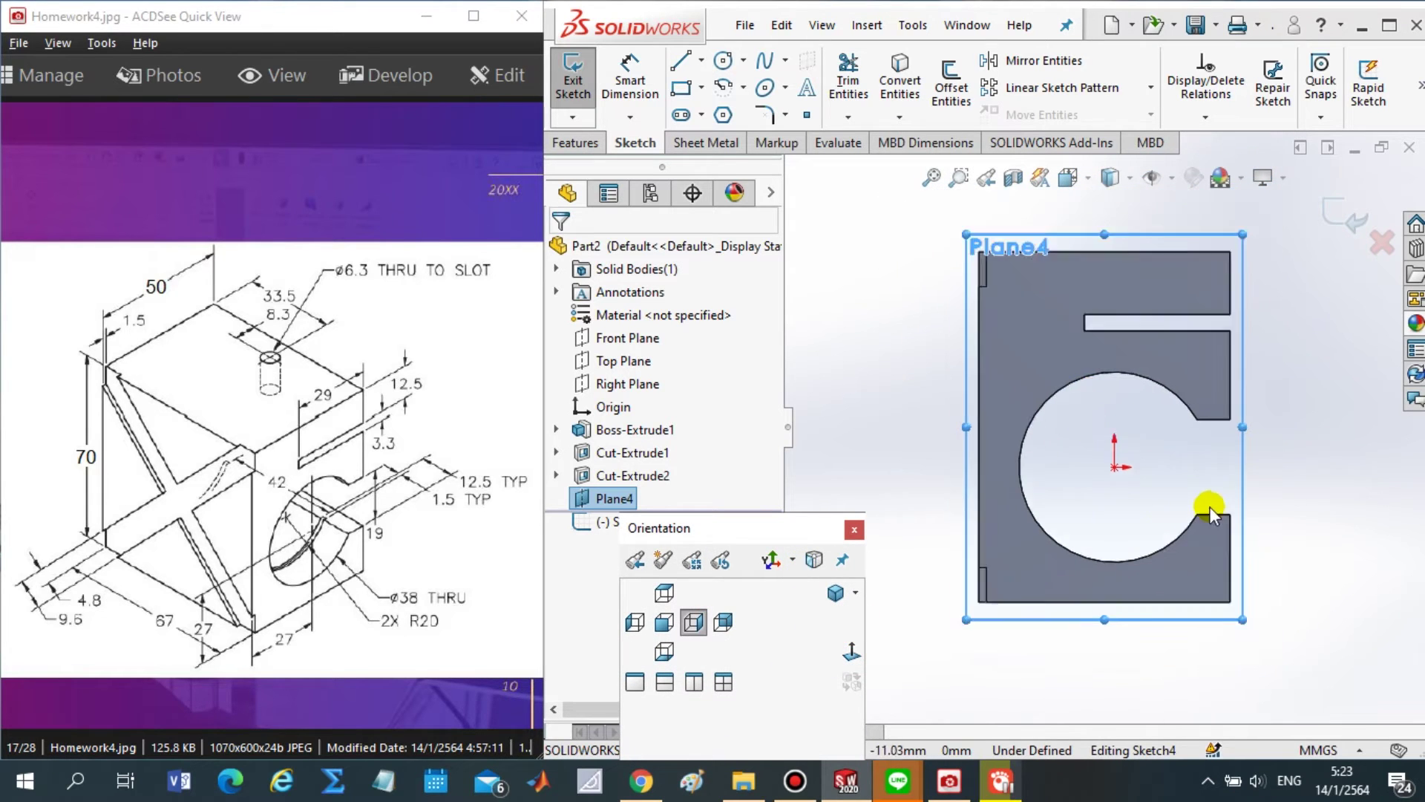
- Draw a circle centred on the origin and dimension its diameter to 40
{"action": "left_click", "coordinate": [726, 65]}
{"action": "left_click", "coordinate": [1096, 470]}
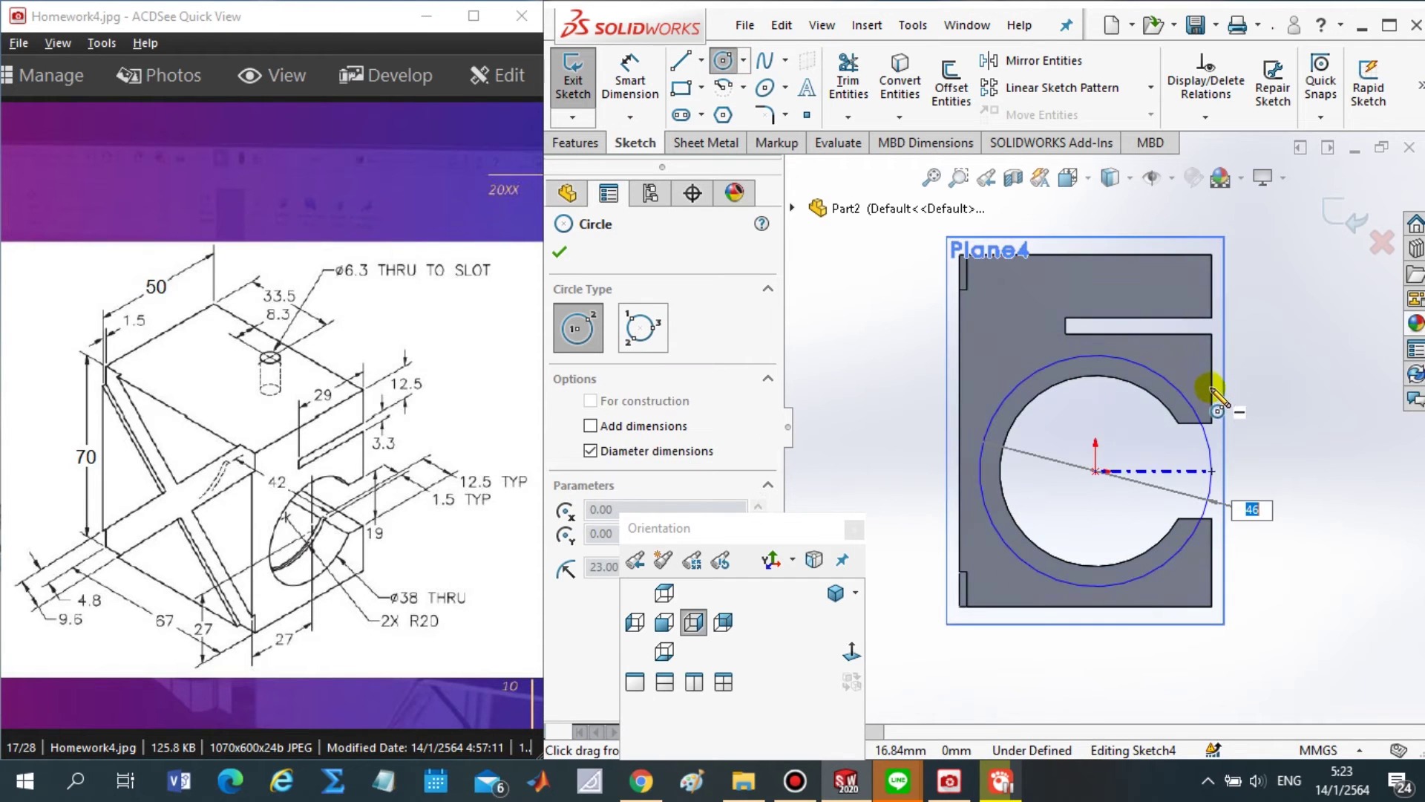
{"action": "left_click", "coordinate": [1277, 404]}
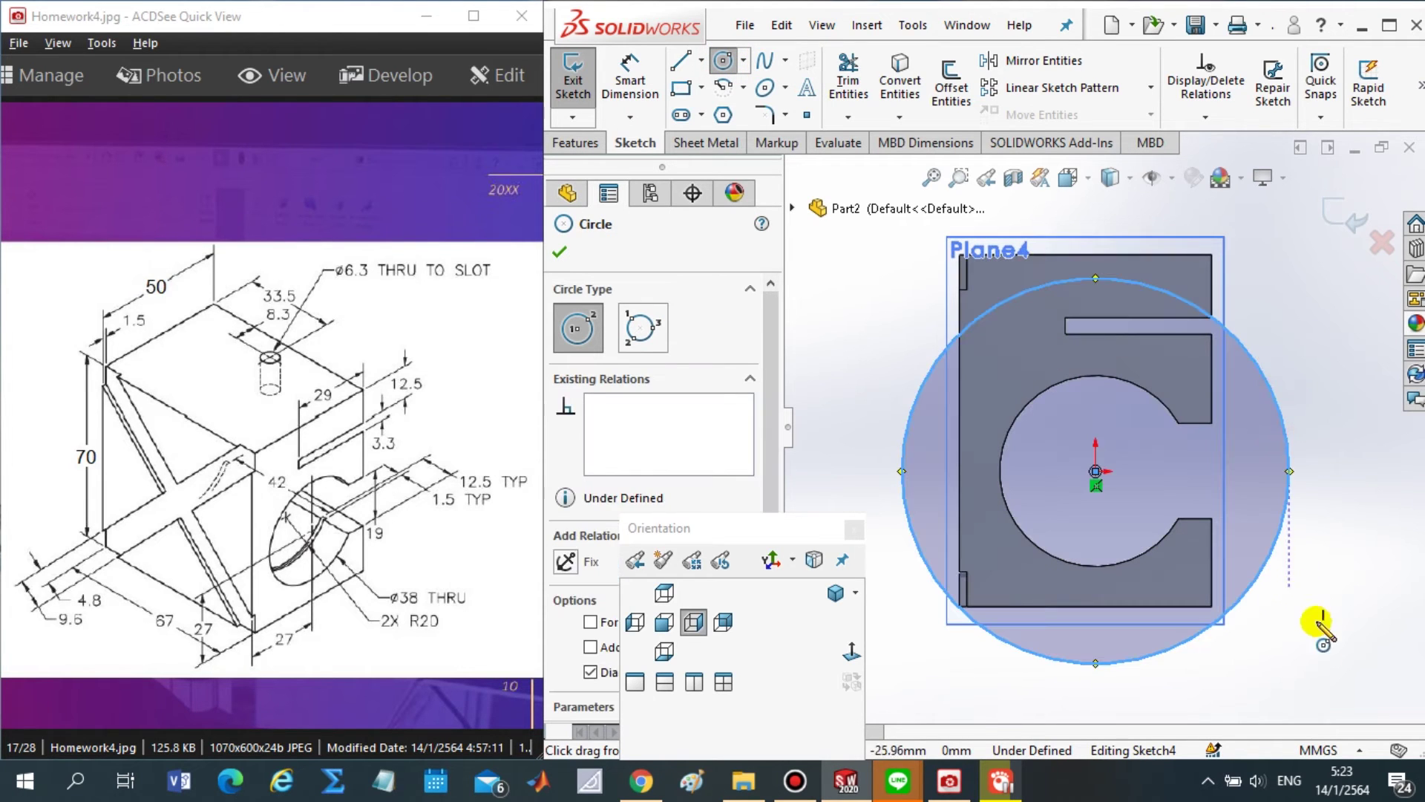
{"action": "right_click_drag", "start_coordinate": [1324, 623], "coordinate": [1307, 416]}
{"action": "left_click", "coordinate": [1257, 579]}
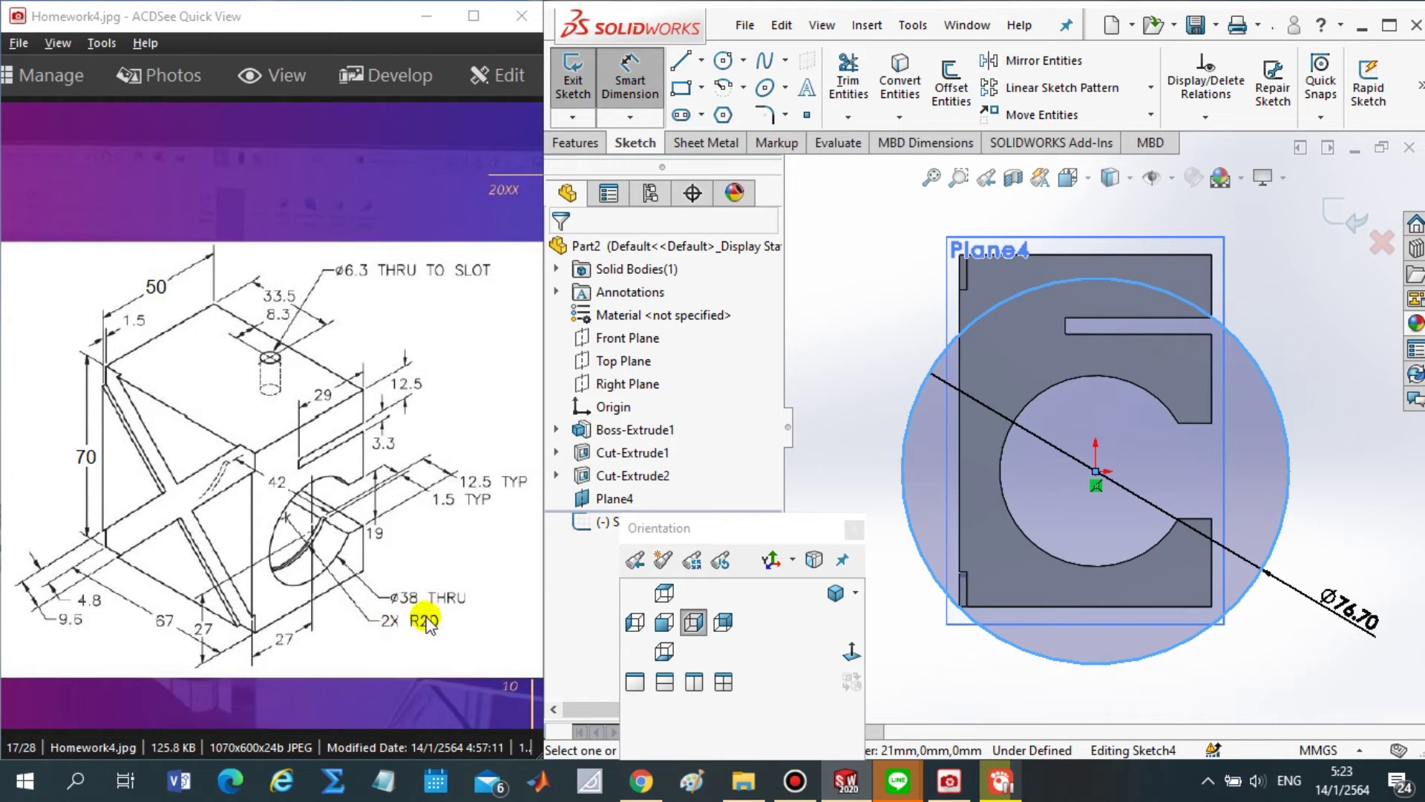
{"action": "left_click", "coordinate": [1311, 625]}
{"action": "type", "text": "40"}
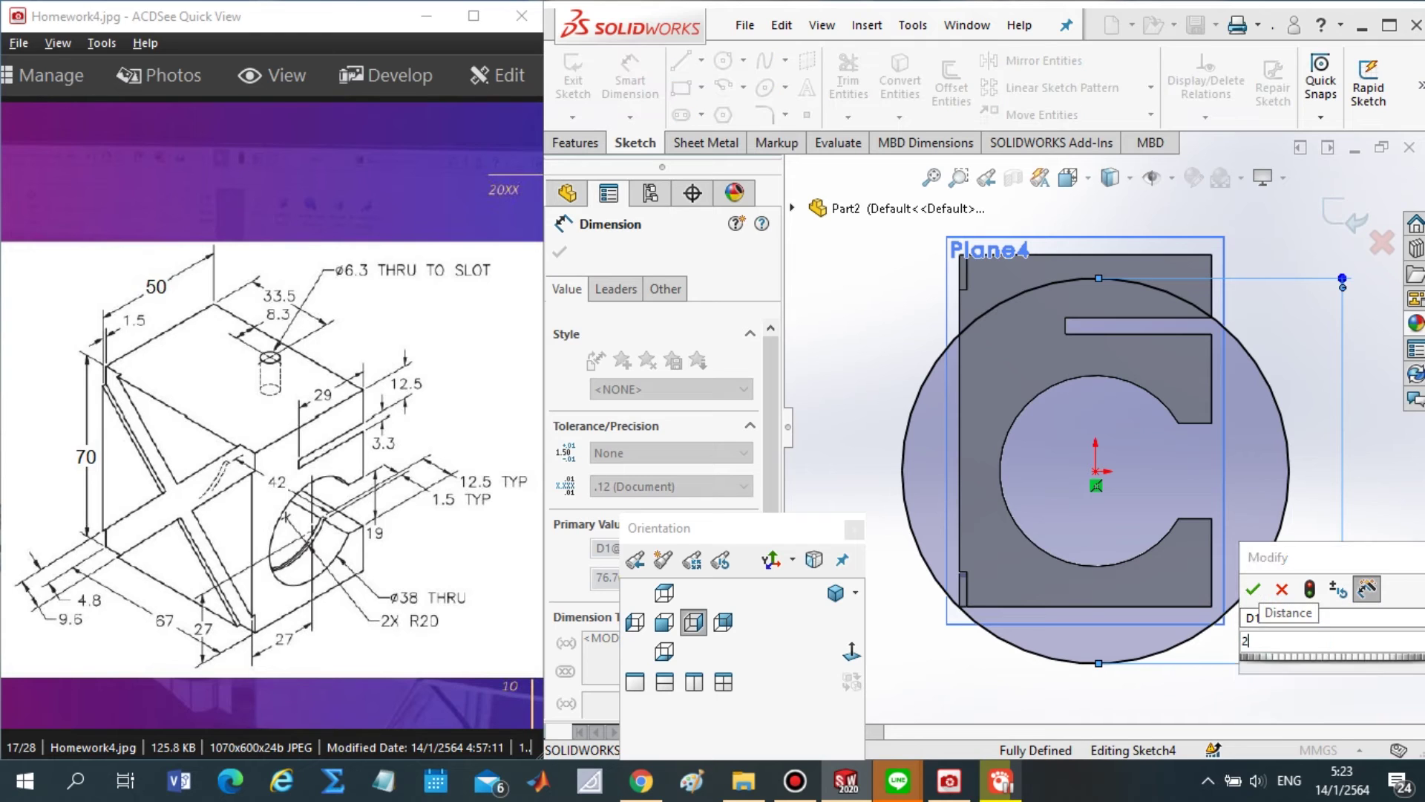
{"action": "key", "text": "Return"}
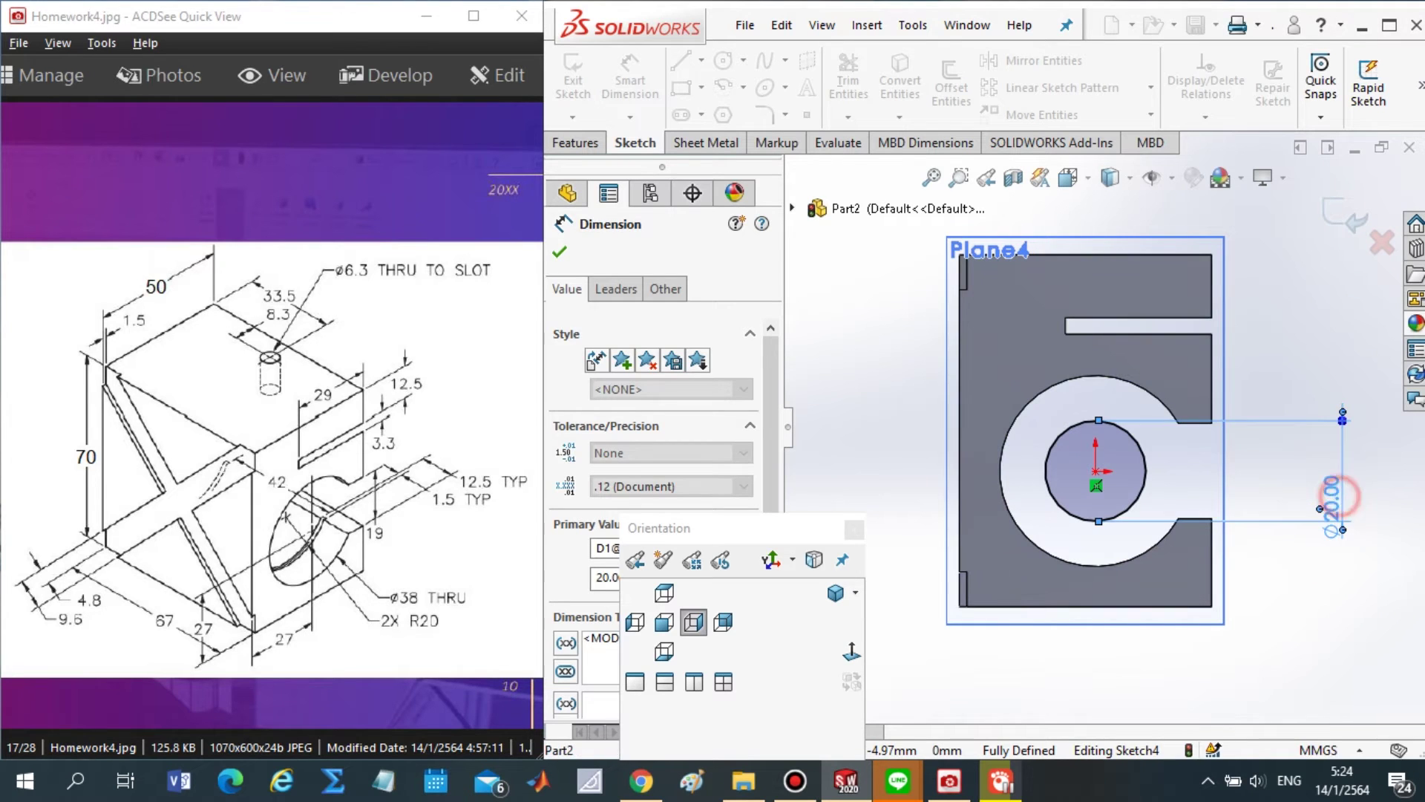
{"action": "key", "text": "Escape"}
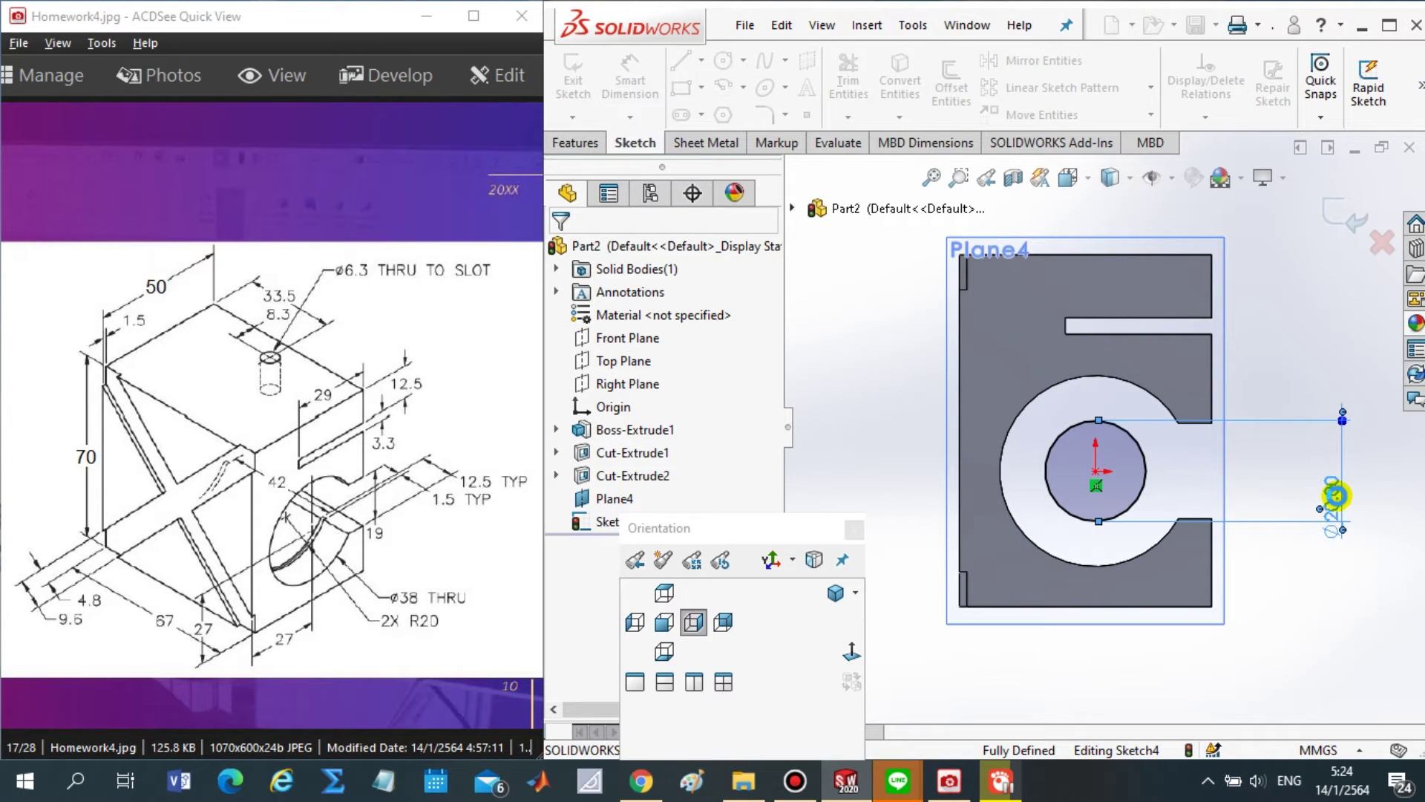
- Re-enter the circle's diameter as 20*2, keeping it at 40 mm
{"action": "double_click", "coordinate": [1333, 494]}
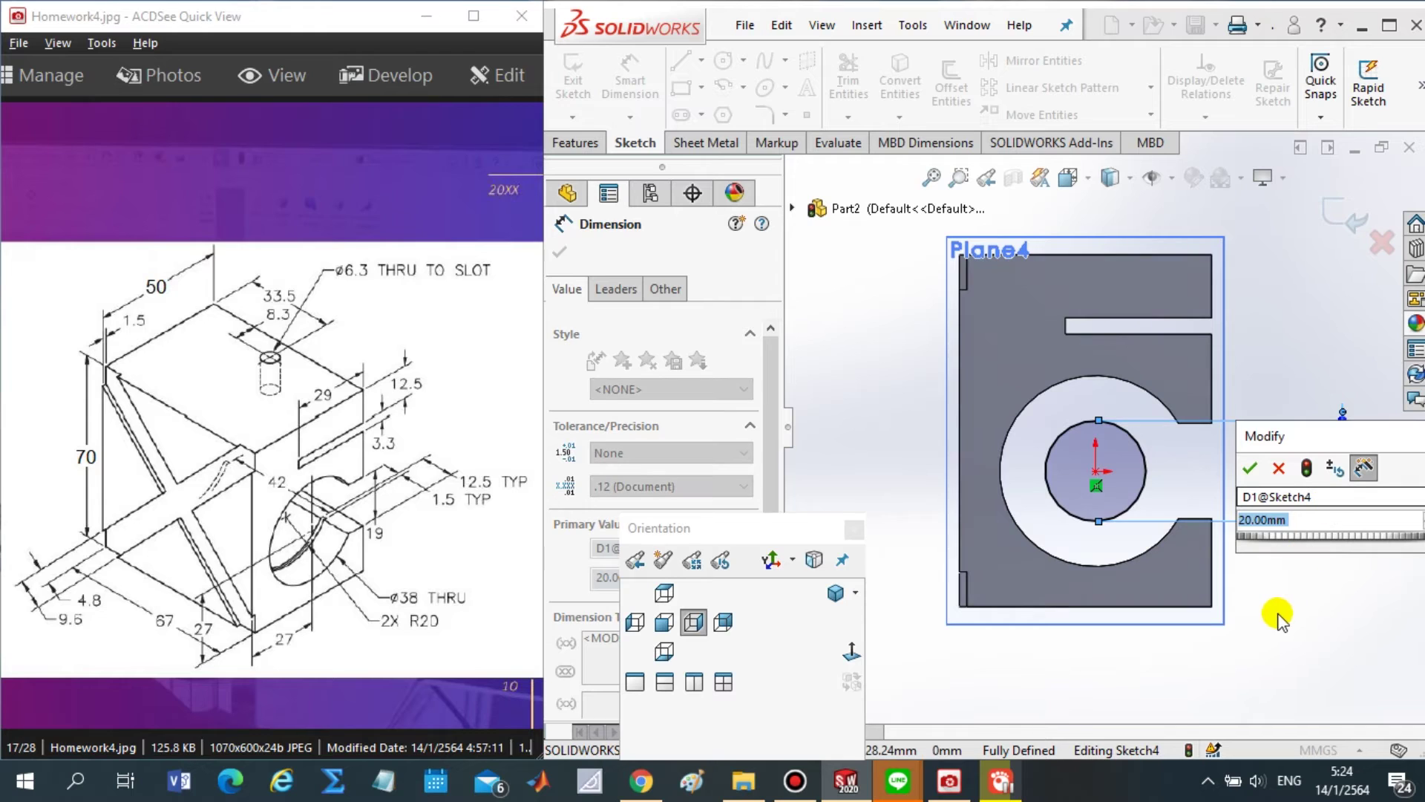
{"action": "type", "text": "20"}
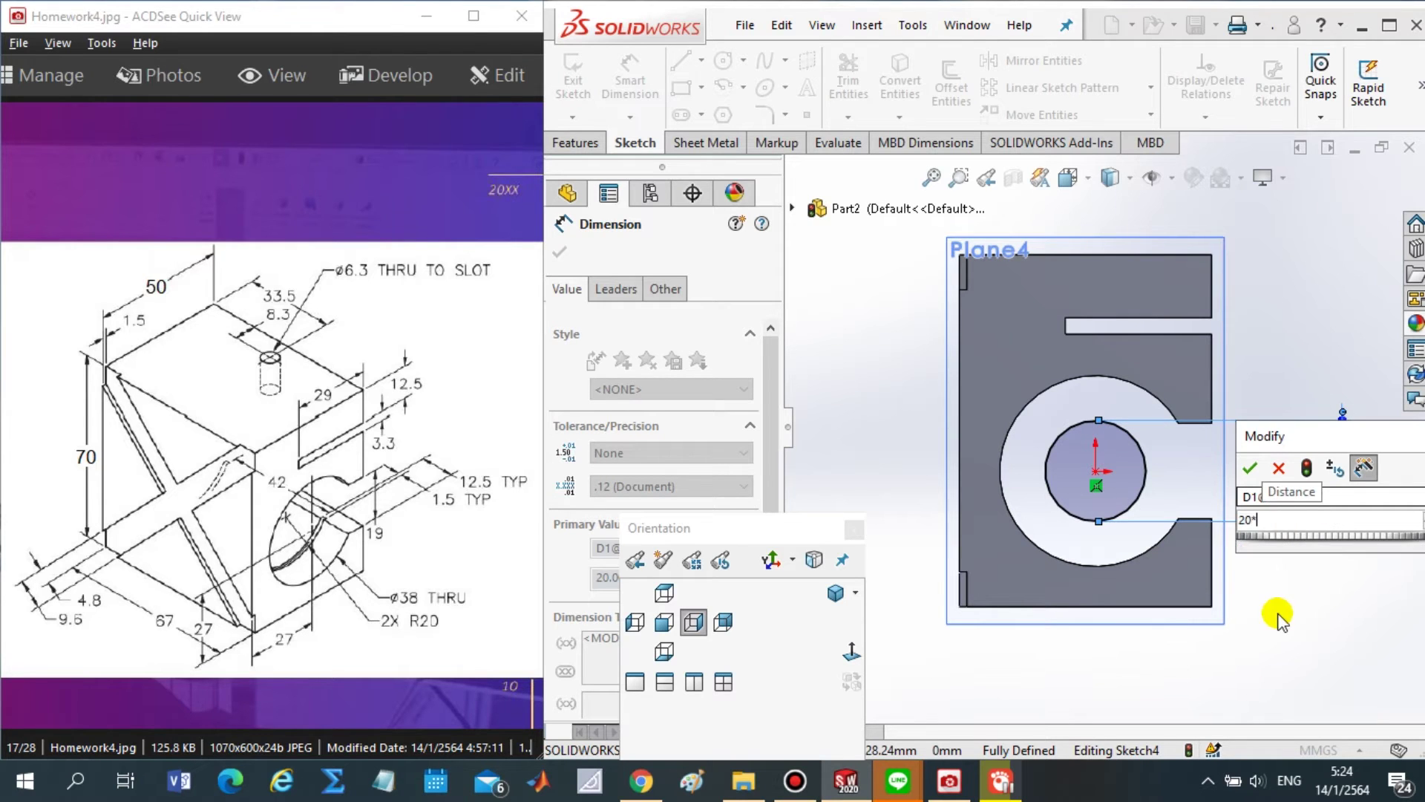
{"action": "type", "text": "*"}
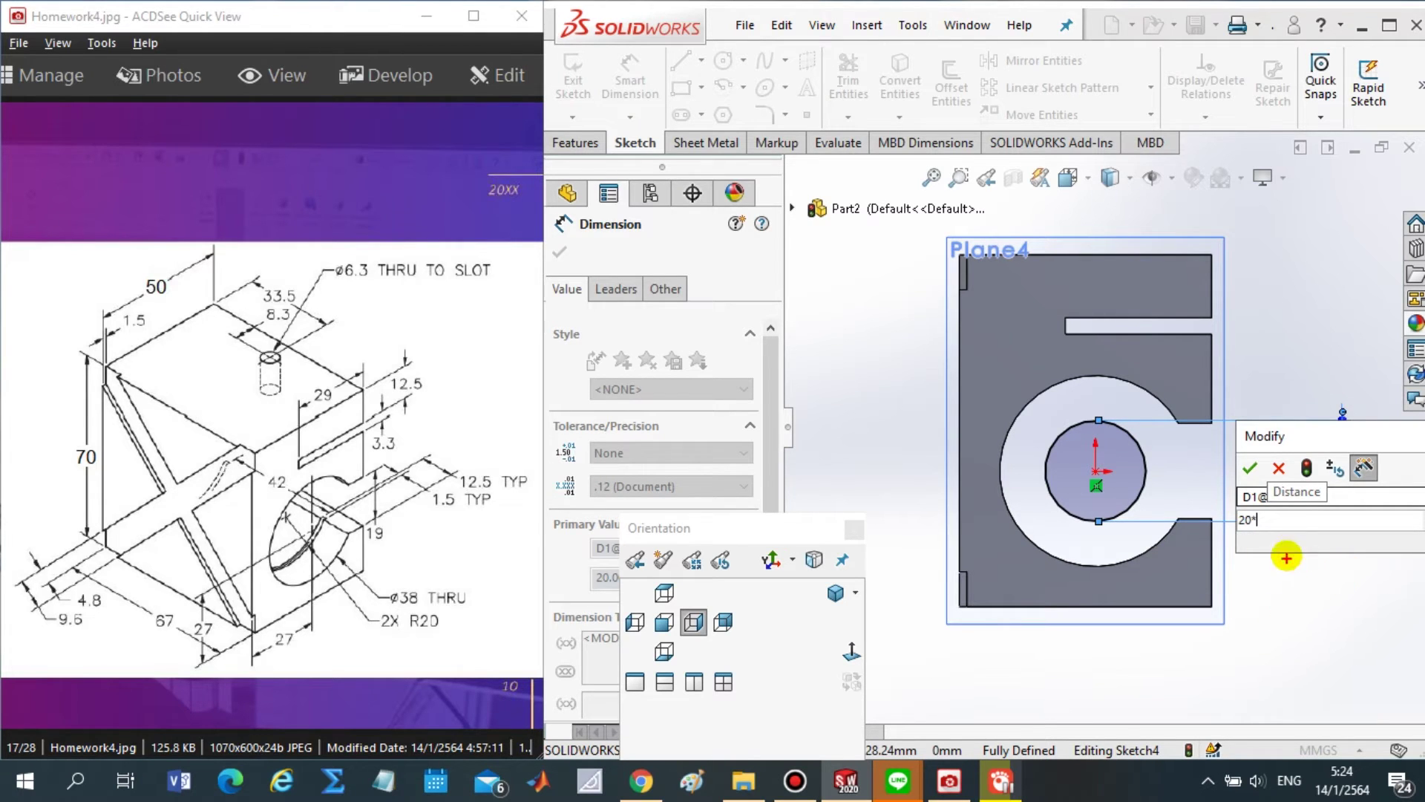
{"action": "left_click_drag", "start_coordinate": [1287, 557], "coordinate": [1219, 530]}
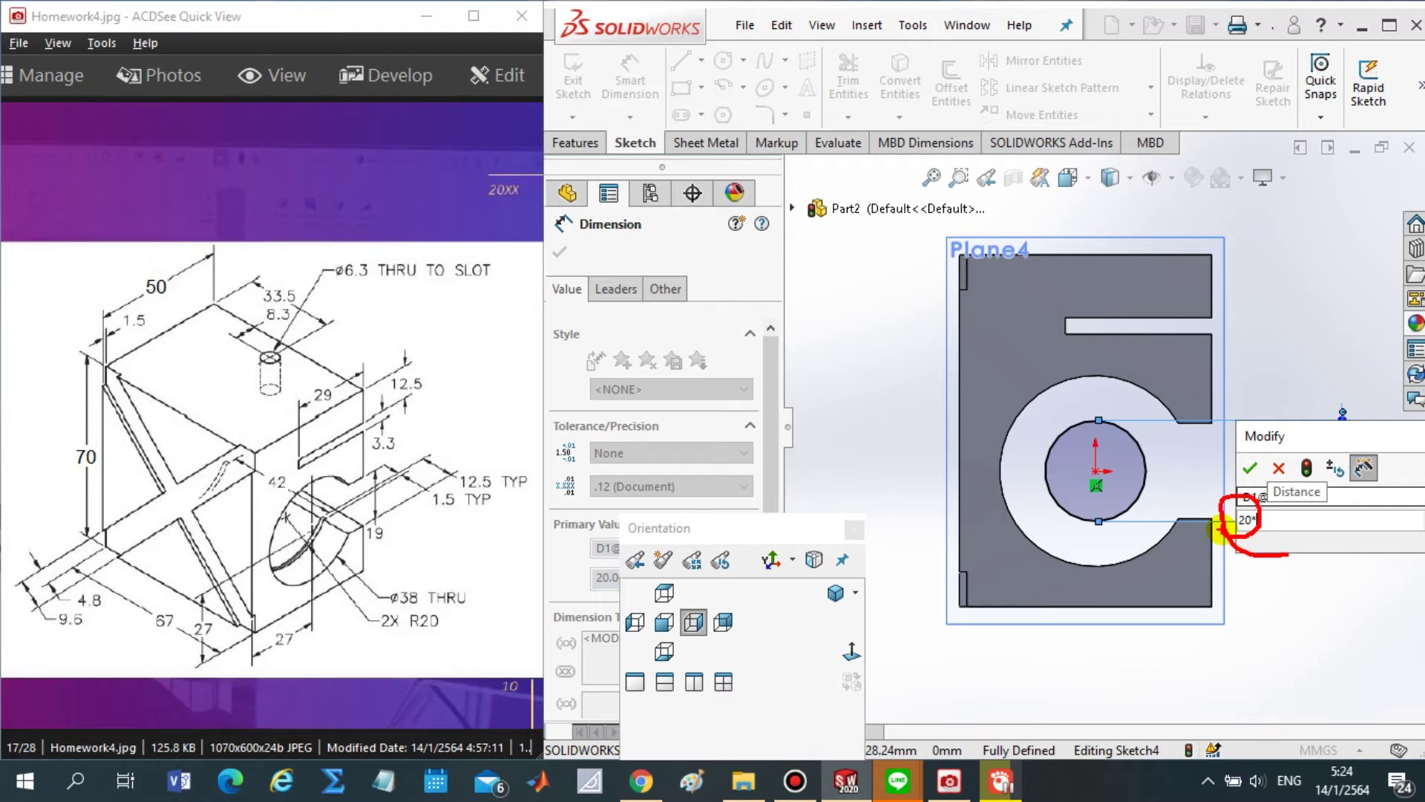
{"action": "key", "text": "Return"}
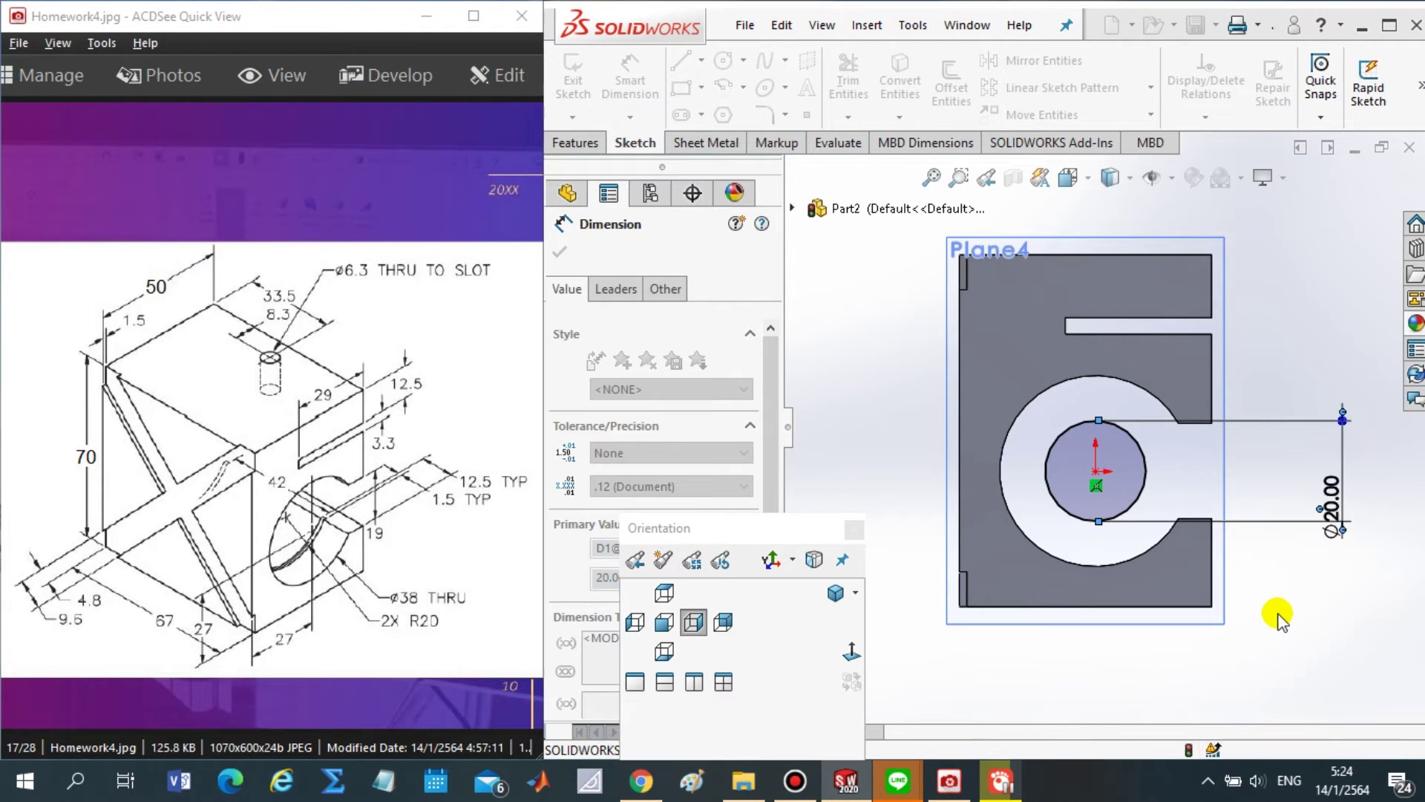
{"action": "scroll", "coordinate": [1234, 615], "scroll_direction": "down", "scroll_amount": 3}
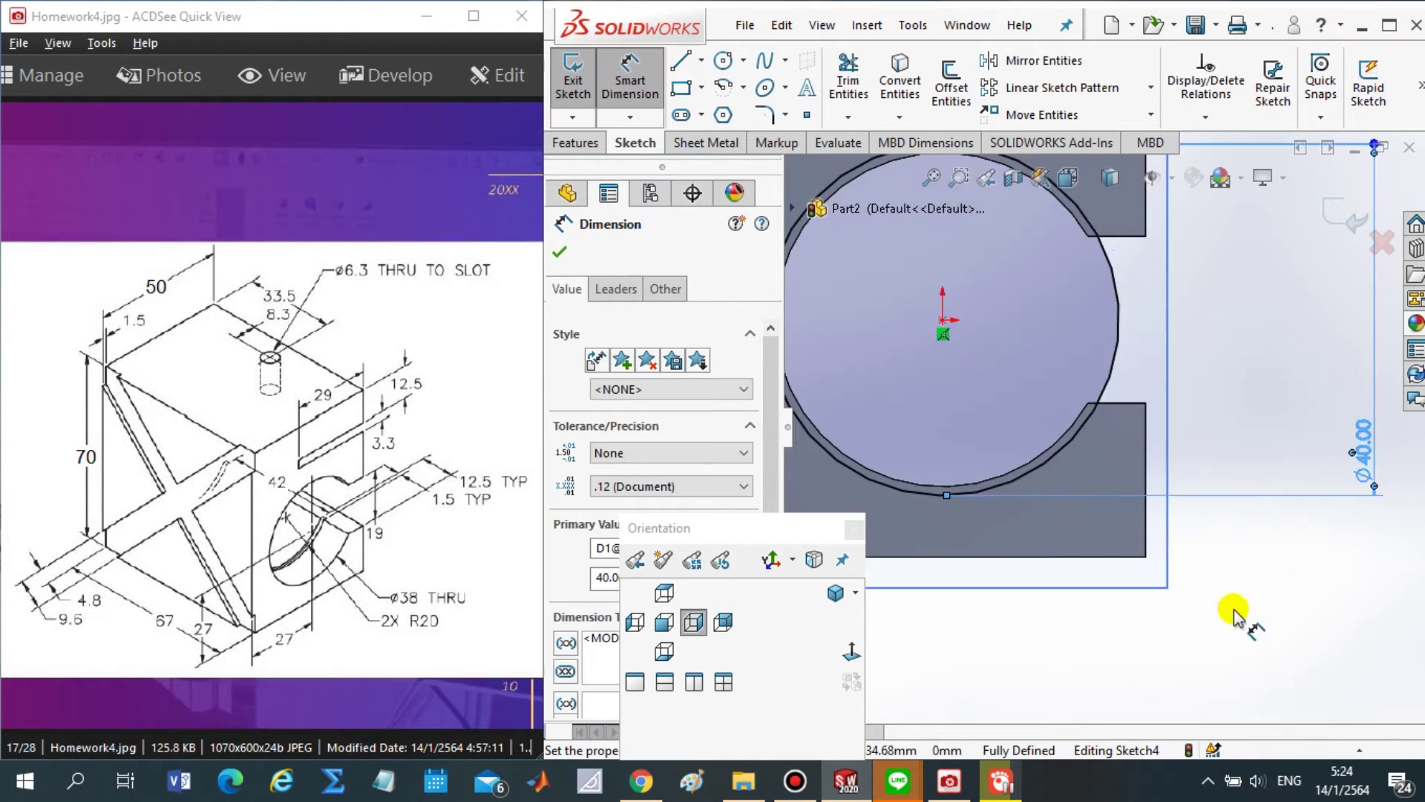
{"action": "scroll", "coordinate": [1060, 362], "scroll_direction": "up", "scroll_amount": 1}
{"action": "scroll", "coordinate": [1017, 364], "scroll_direction": "up", "scroll_amount": 1}
{"action": "scroll", "coordinate": [973, 371], "scroll_direction": "up", "scroll_amount": 1}
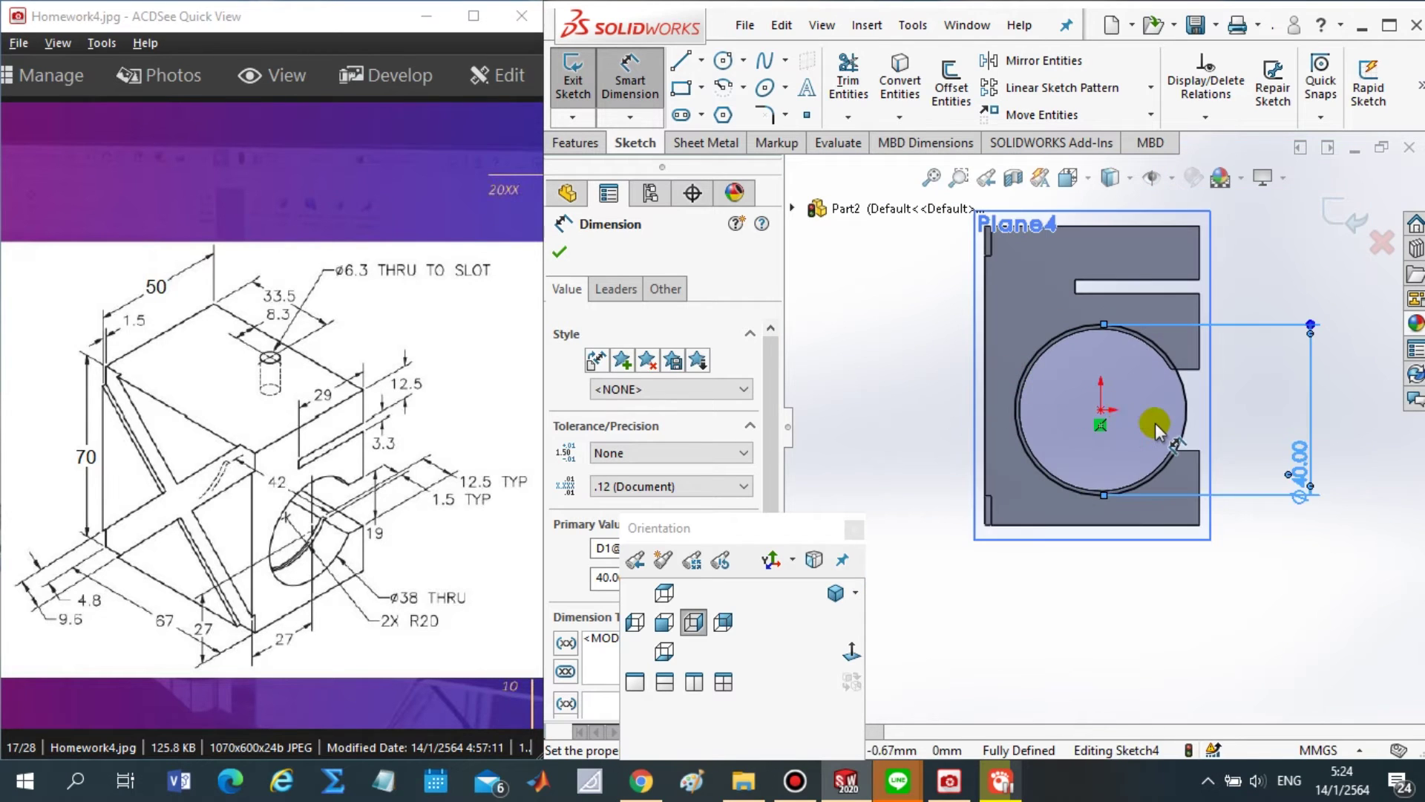
{"action": "scroll", "coordinate": [1155, 423], "scroll_direction": "down", "scroll_amount": 1}
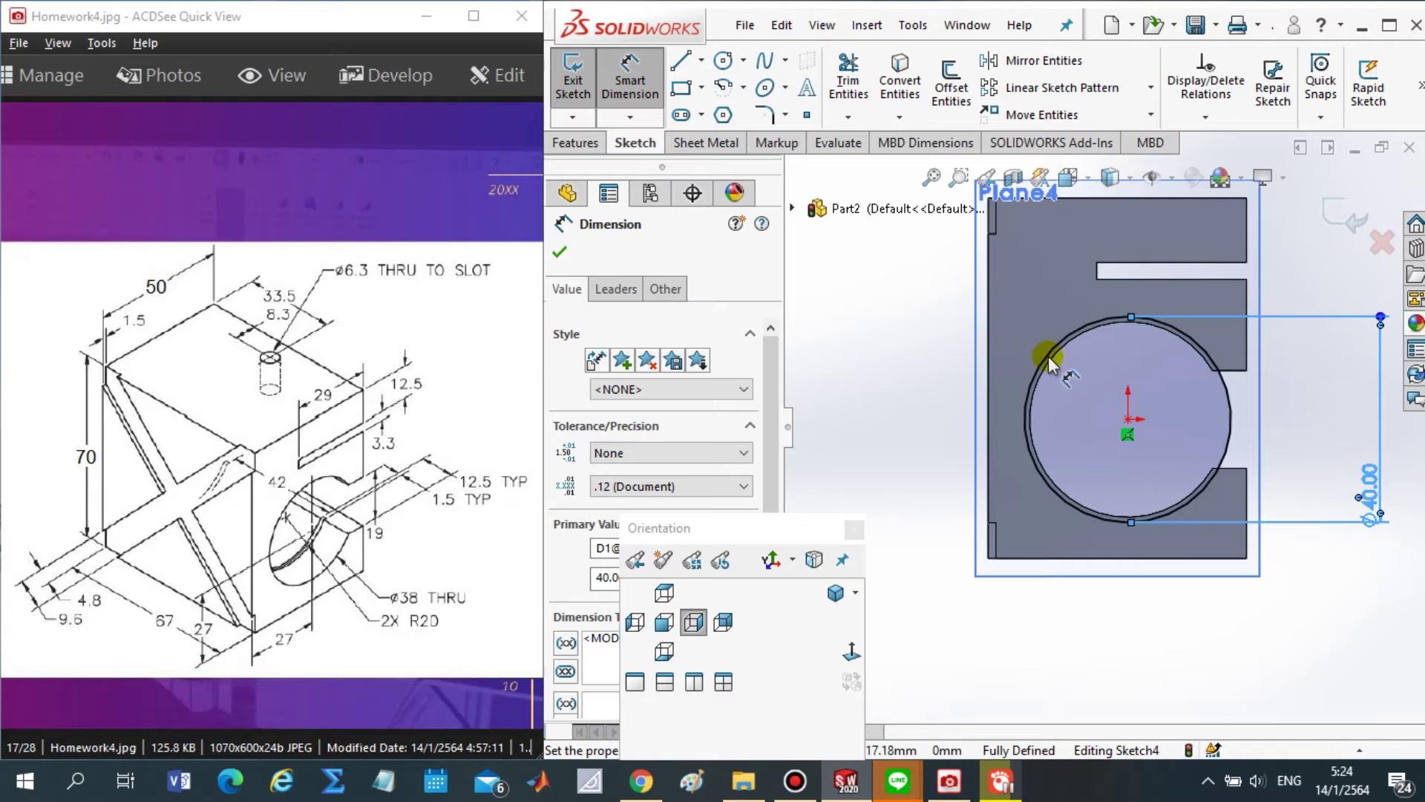
- Close the dimension settings and view the part from the Right
{"action": "mouse_move", "coordinate": [920, 495]}
{"action": "middle_mouse_down"}
{"action": "mouse_move", "coordinate": [913, 483]}
{"action": "mouse_move", "coordinate": [968, 525]}
{"action": "mouse_move", "coordinate": [1125, 587]}
{"action": "middle_mouse_up"}
{"action": "left_click_drag", "start_coordinate": [725, 529], "coordinate": [957, 615]}
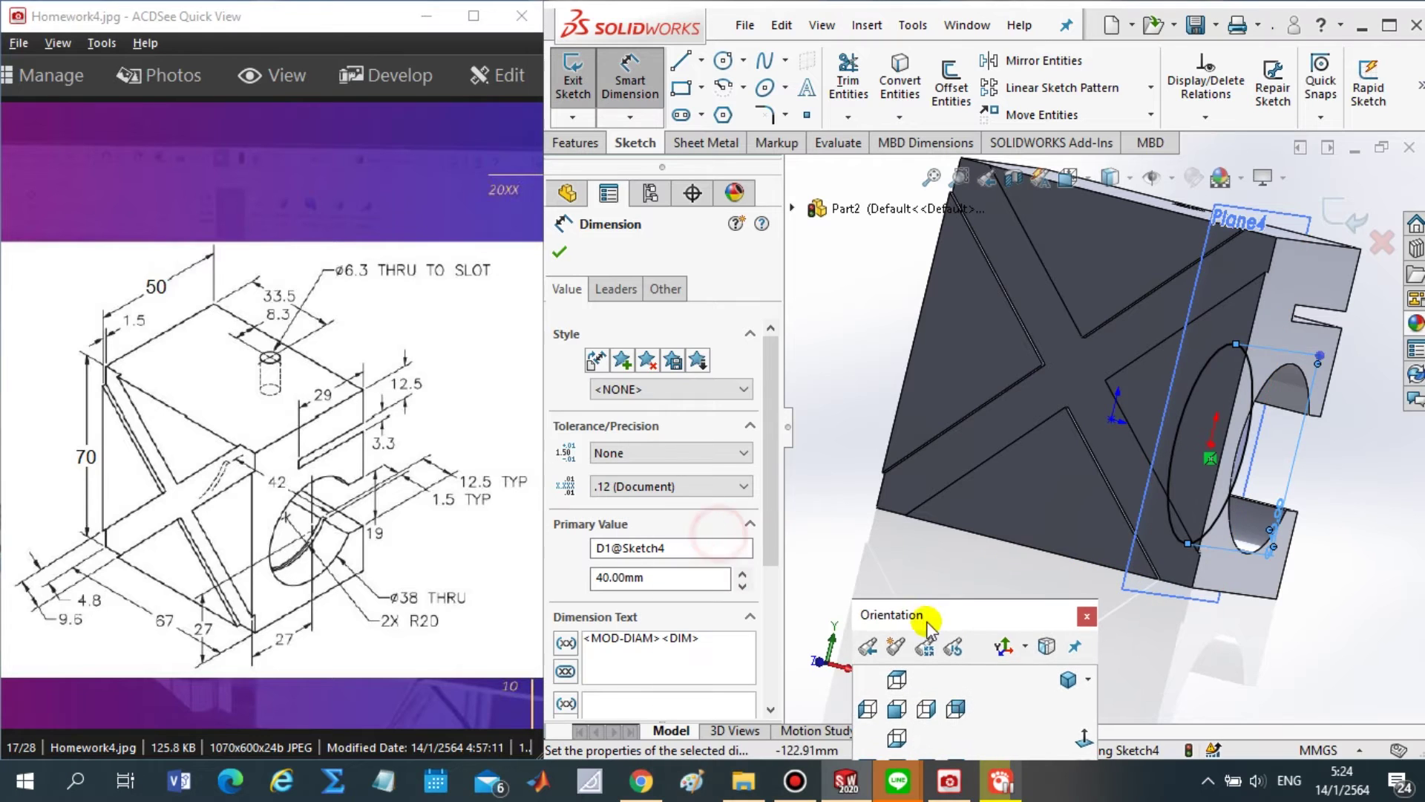
{"action": "left_click", "coordinate": [558, 250]}
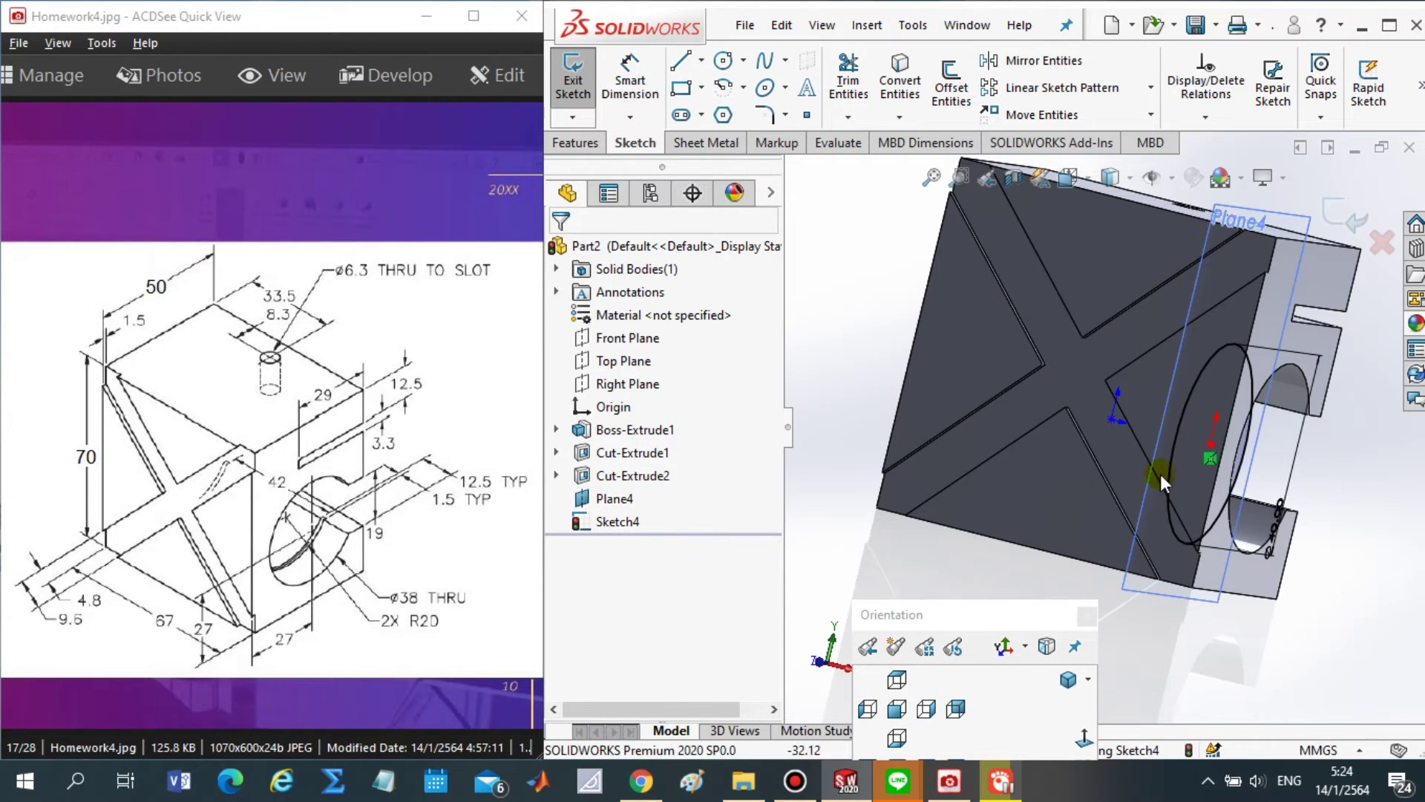
{"action": "left_click_drag", "start_coordinate": [1034, 614], "coordinate": [889, 583]}
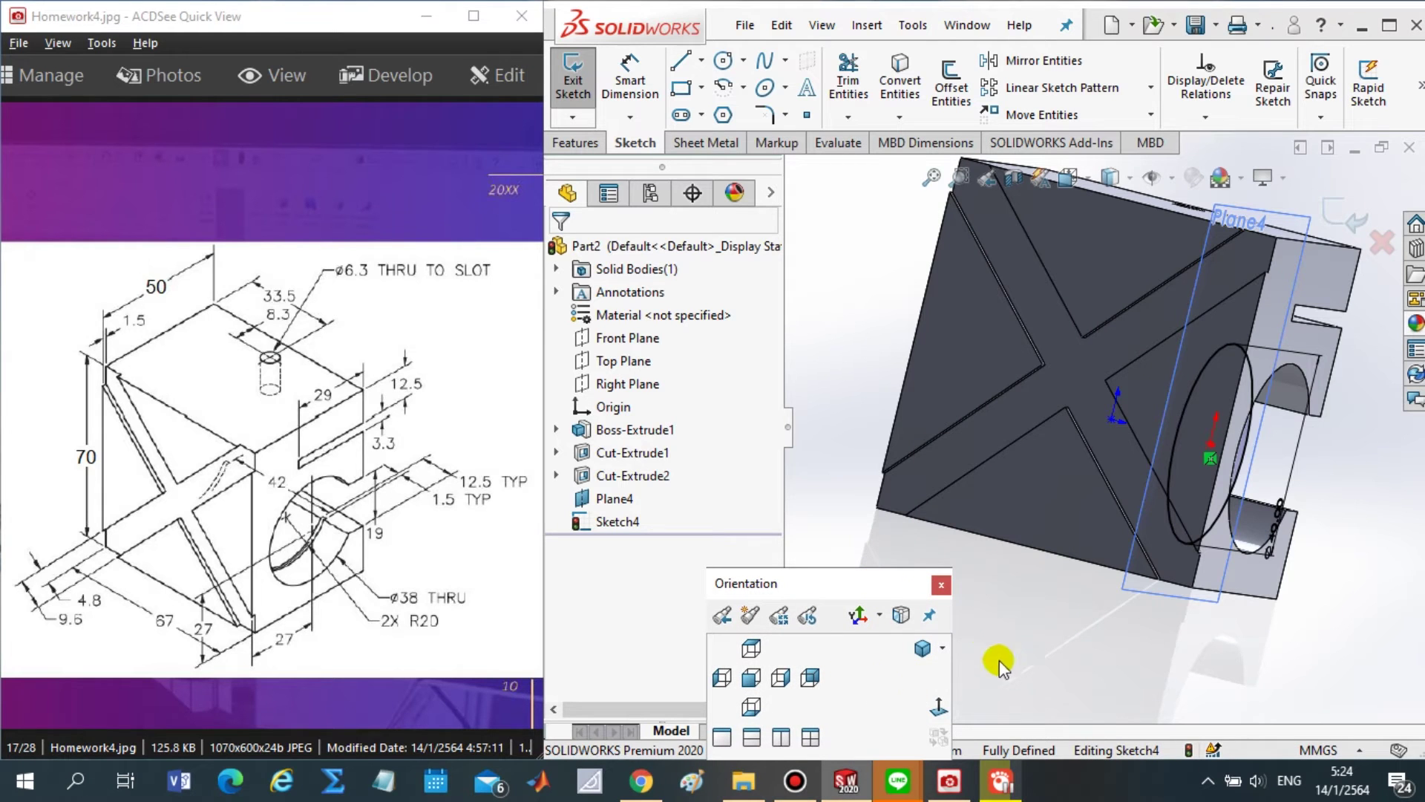
{"action": "left_click", "coordinate": [780, 677]}
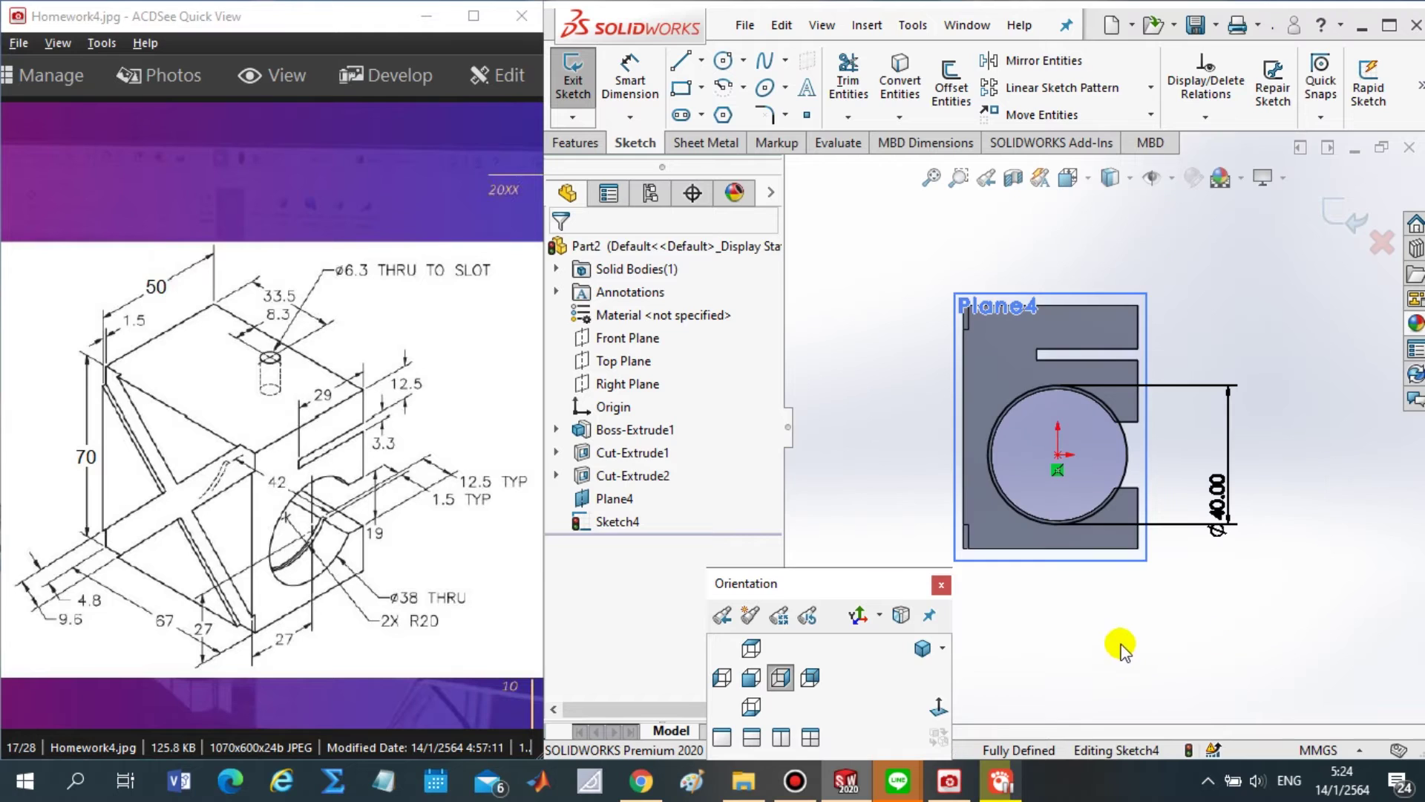
- Start an Extruded Cut from the circle sketch with a 1.50 mm Blind depth
{"action": "left_click", "coordinate": [571, 142]}
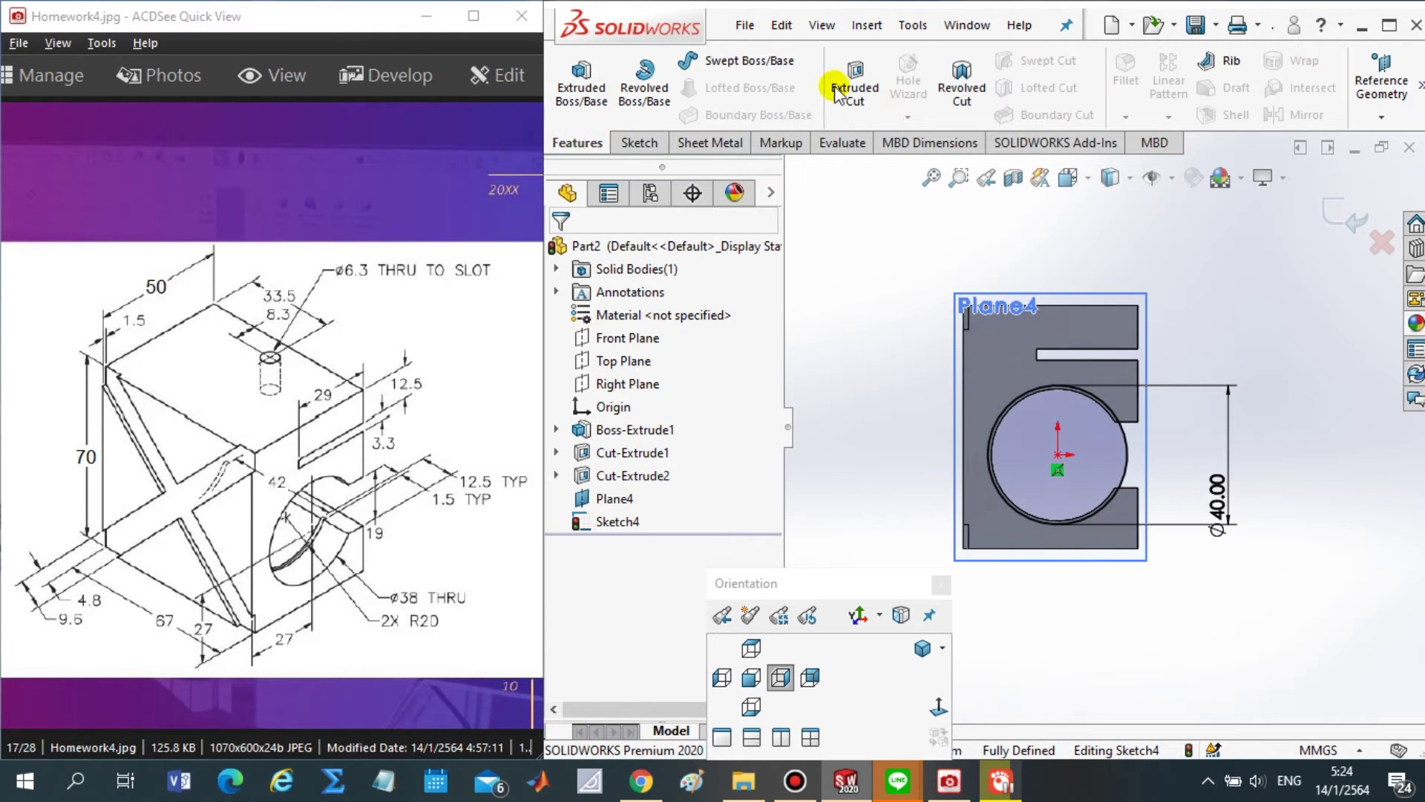
{"action": "left_click", "coordinate": [855, 81]}
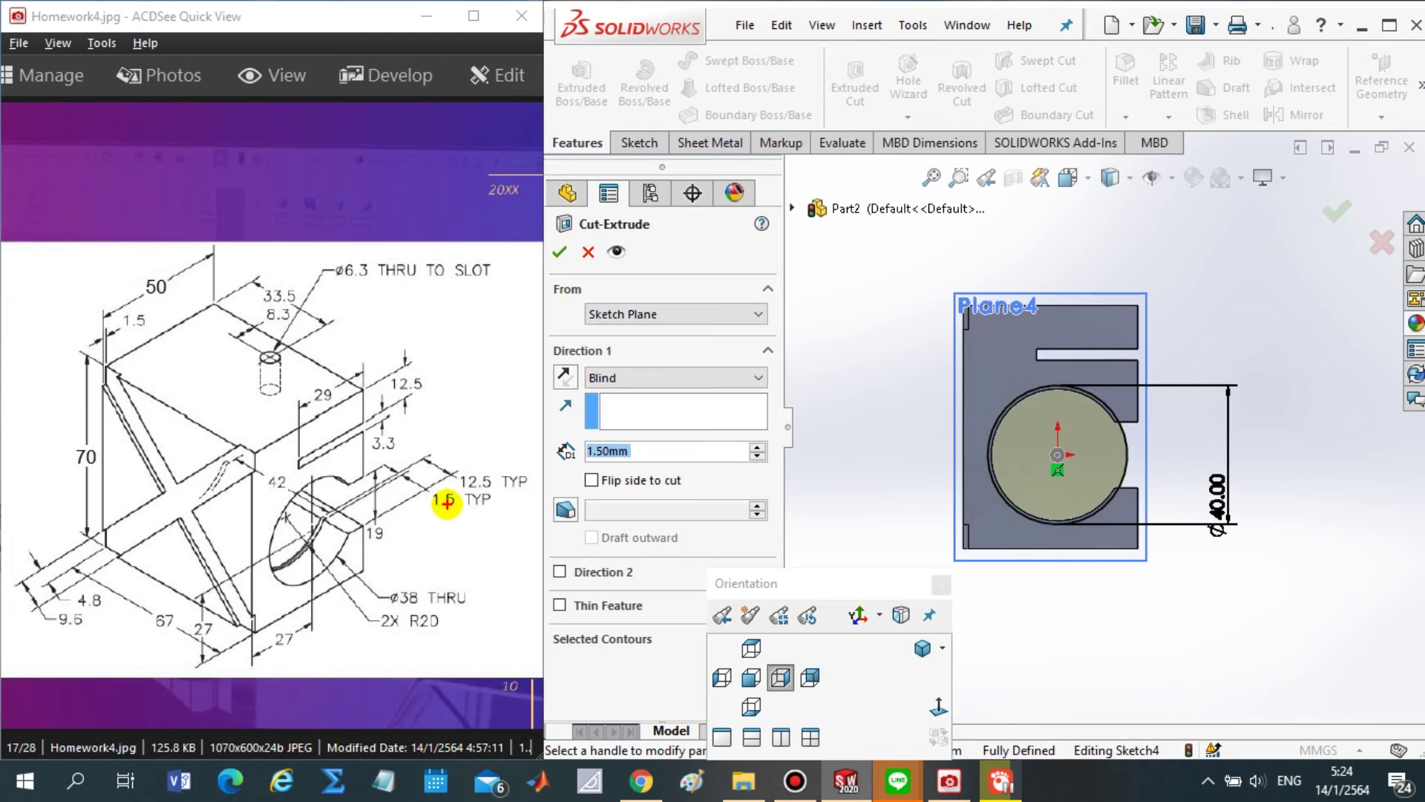
{"action": "left_click_drag", "start_coordinate": [460, 517], "coordinate": [420, 484]}
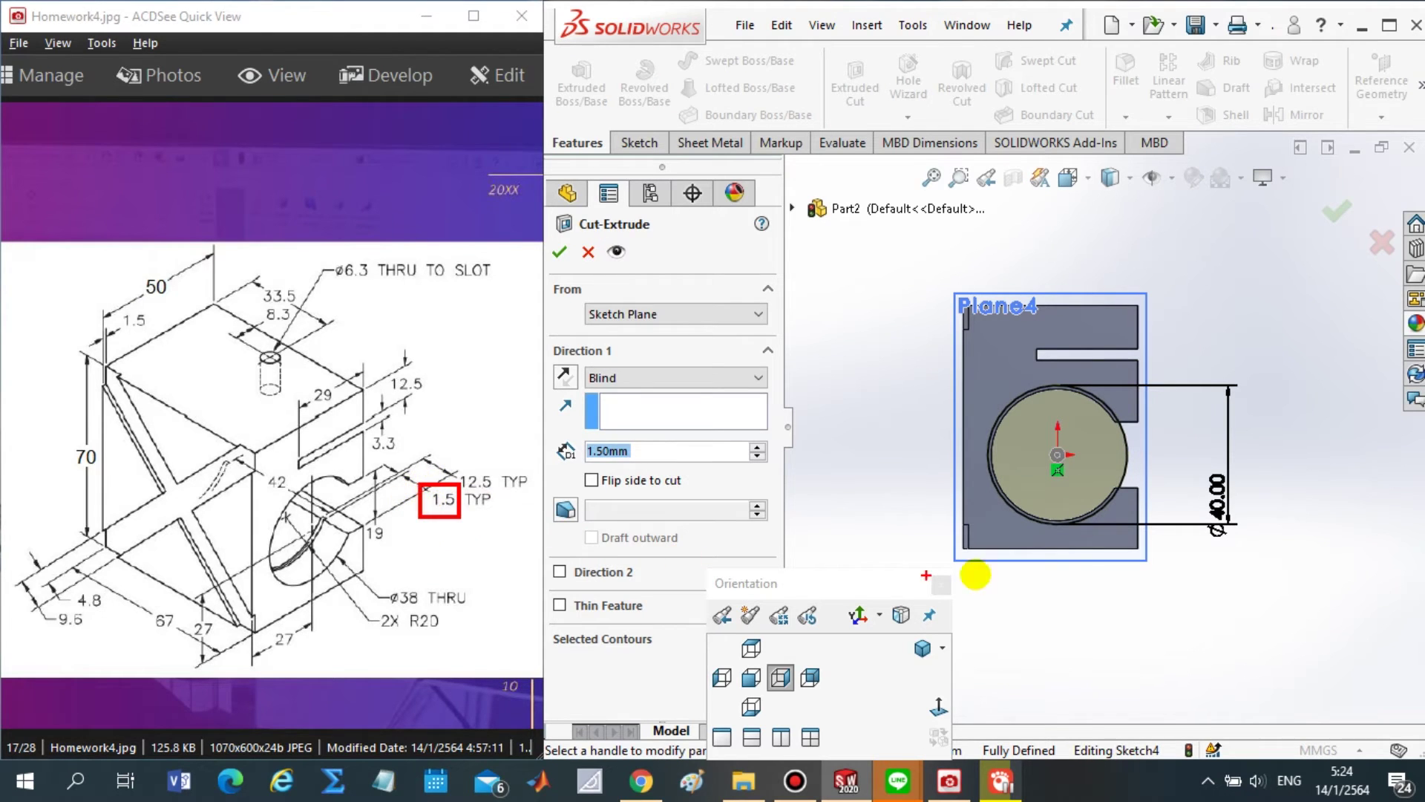
{"action": "left_click", "coordinate": [588, 452]}
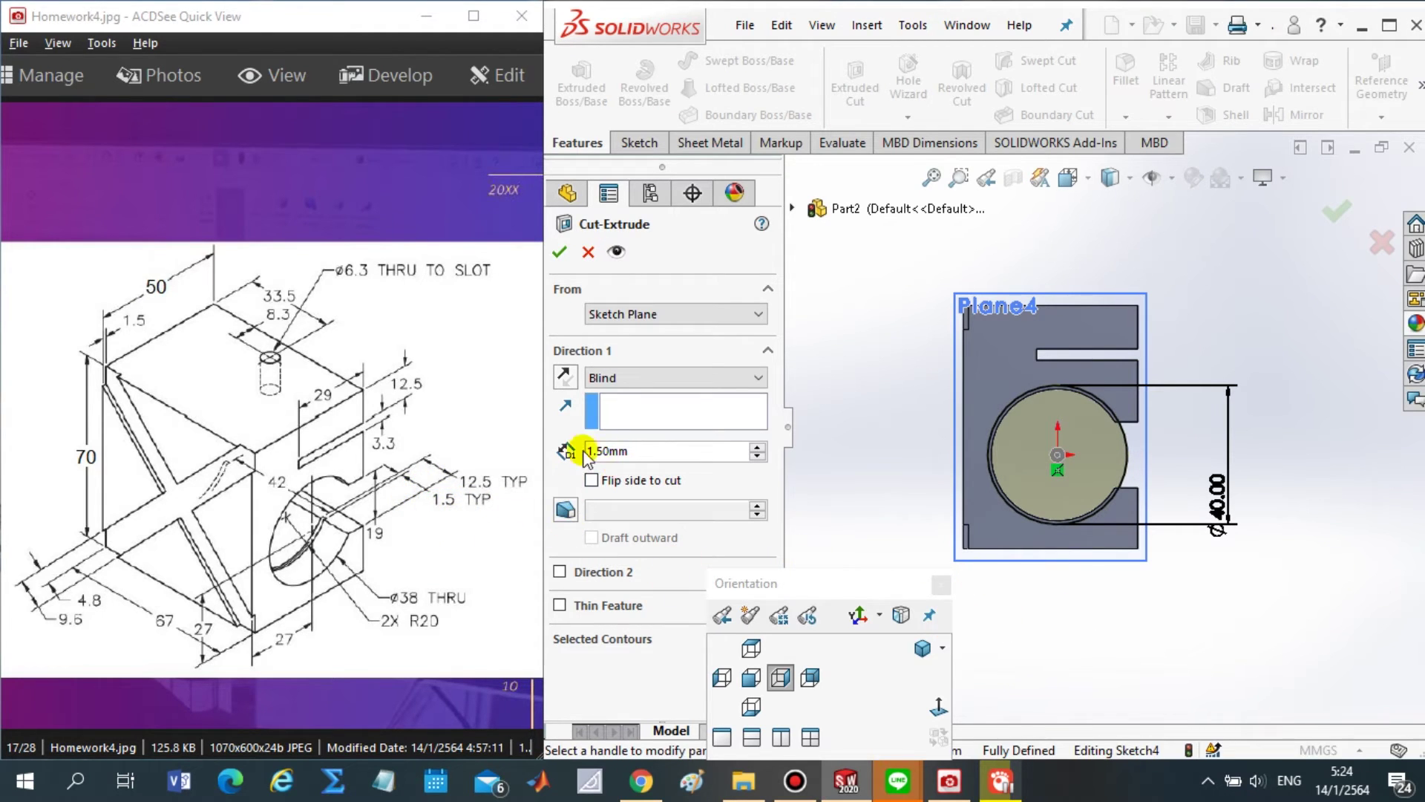
{"action": "left_click", "coordinate": [922, 648]}
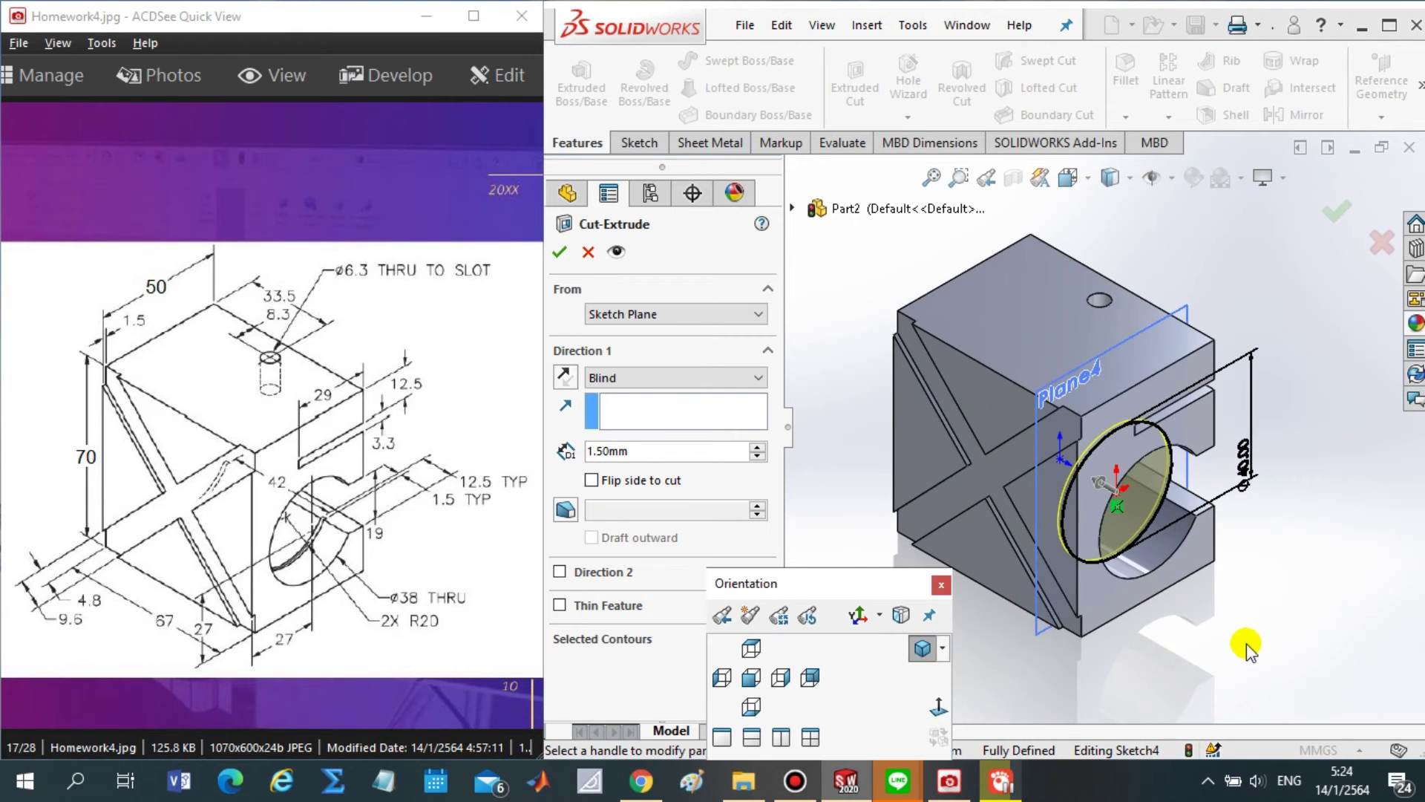
{"action": "scroll", "coordinate": [1106, 479], "scroll_direction": "down", "scroll_amount": 2}
{"action": "scroll", "coordinate": [1106, 480], "scroll_direction": "down", "scroll_amount": 3}
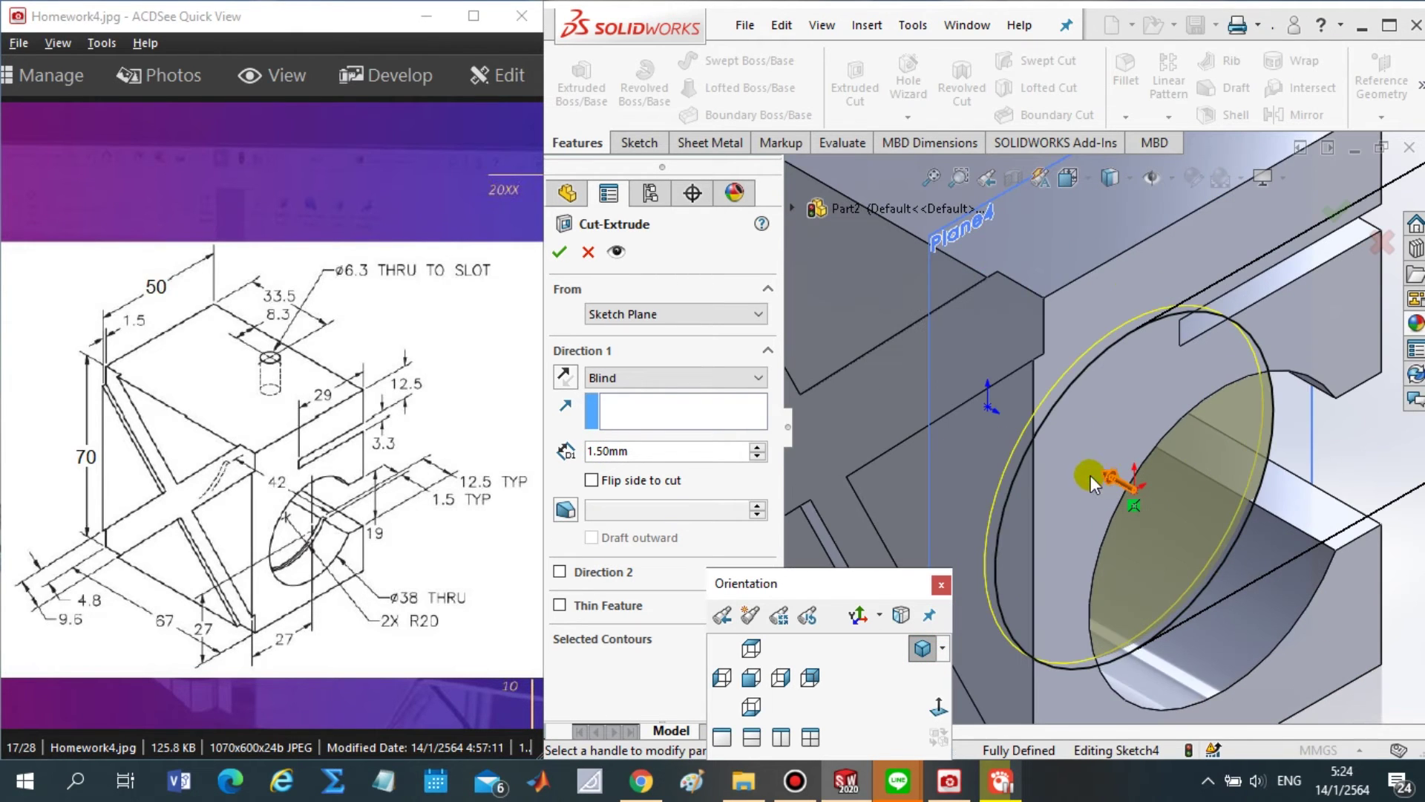
- Try Flip side to cut in Right view, leaving it unchecked
{"action": "left_click", "coordinate": [592, 482]}
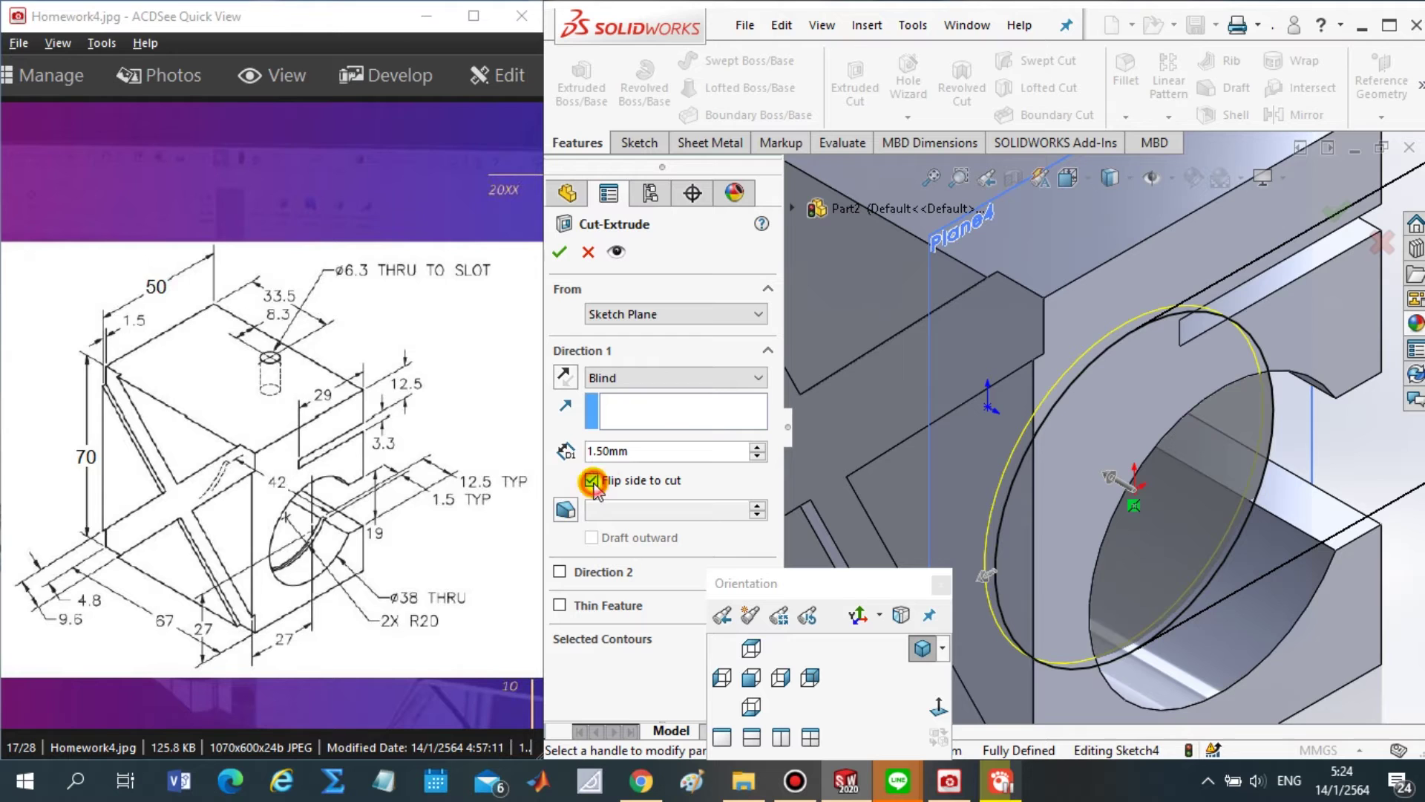
{"action": "left_click", "coordinate": [592, 481]}
{"action": "scroll", "coordinate": [1292, 512], "scroll_direction": "up", "scroll_amount": 5}
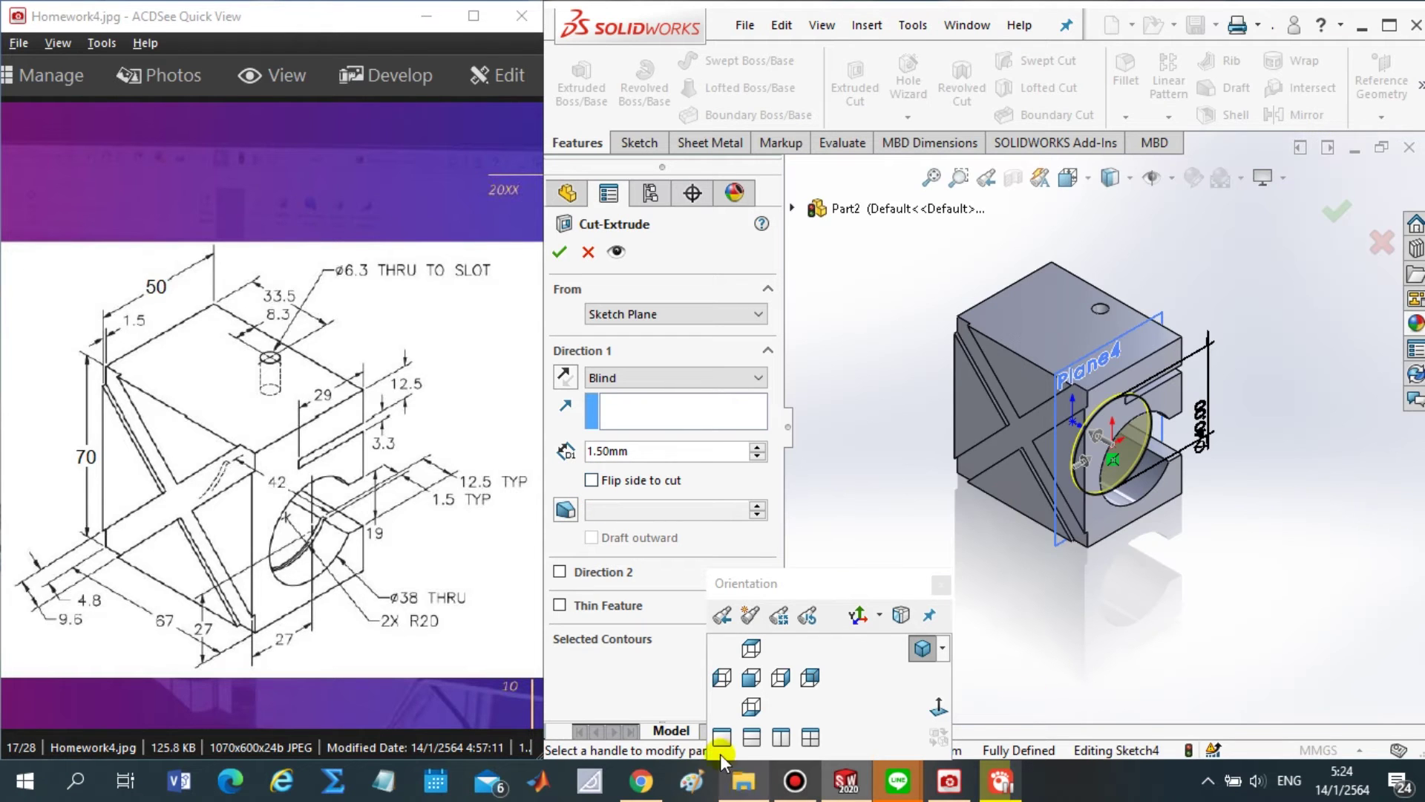
{"action": "left_click", "coordinate": [751, 677]}
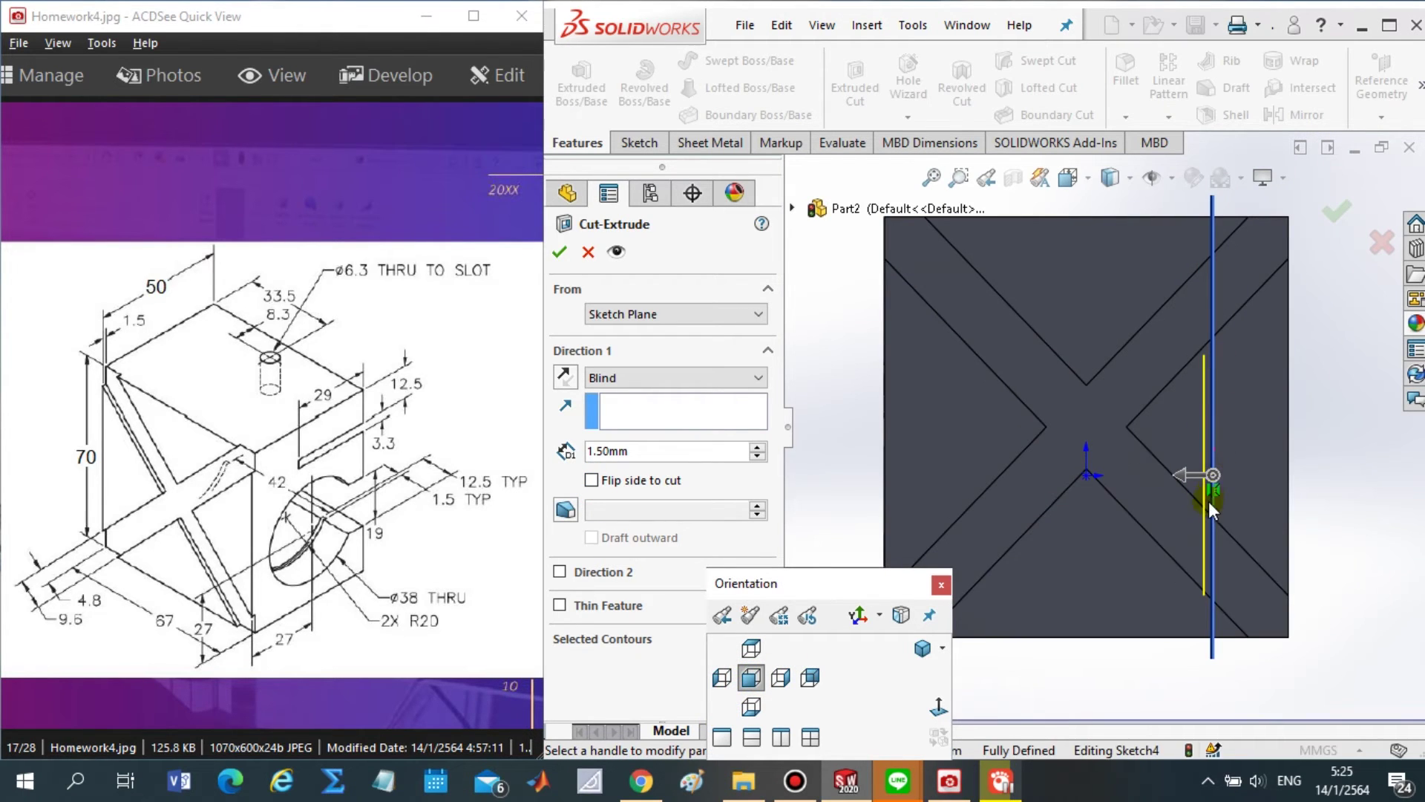
{"action": "scroll", "coordinate": [1208, 502], "scroll_direction": "down", "scroll_amount": 5}
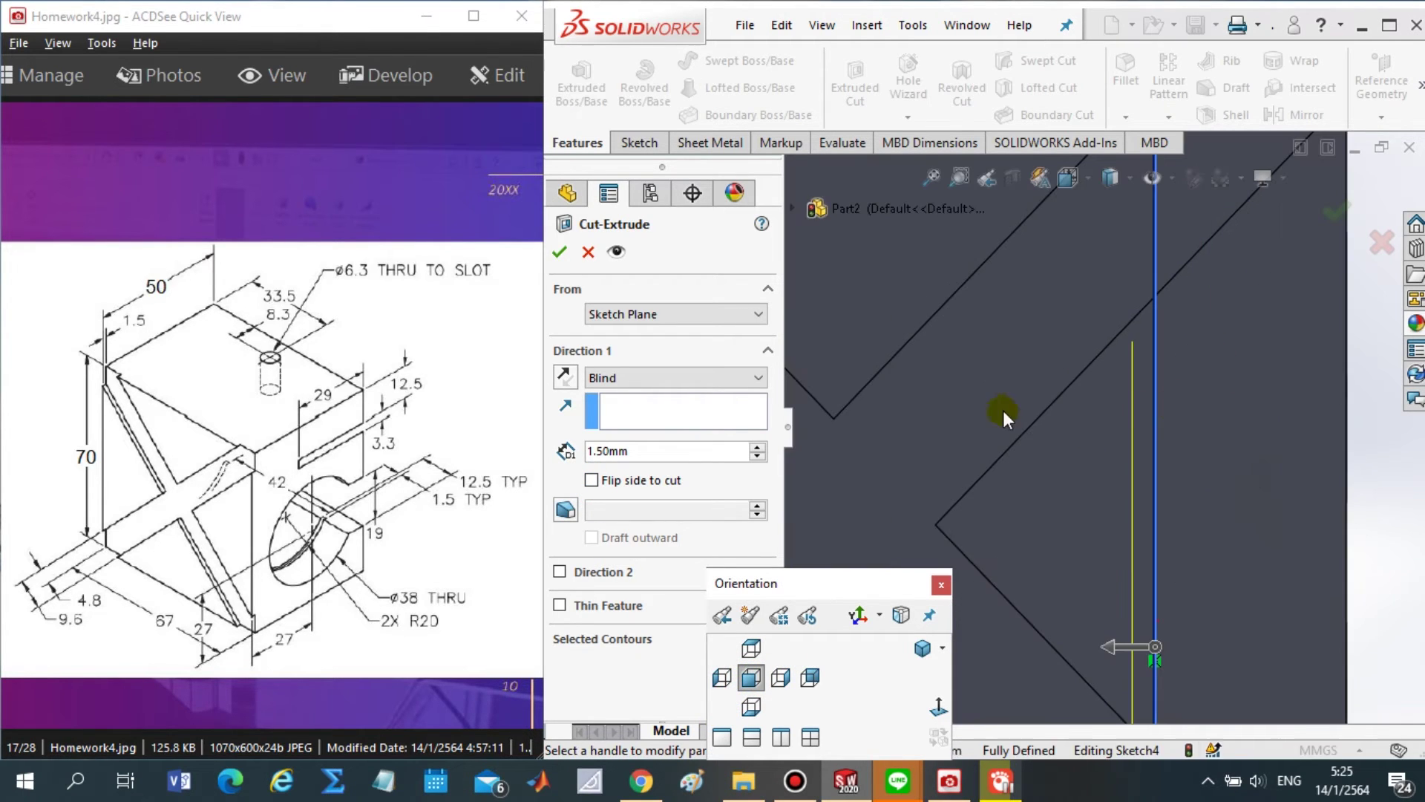
{"action": "left_click", "coordinate": [592, 482]}
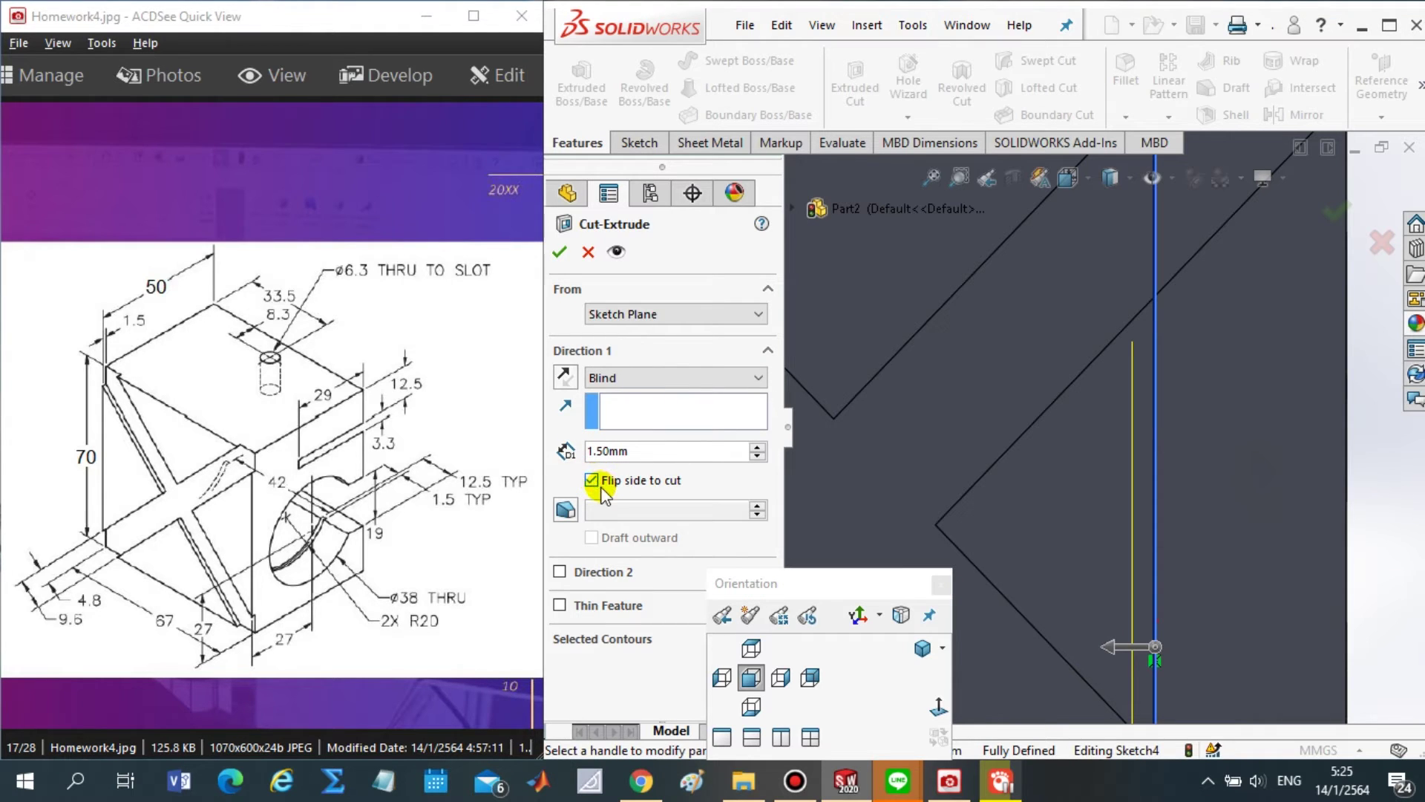
{"action": "left_click", "coordinate": [591, 481]}
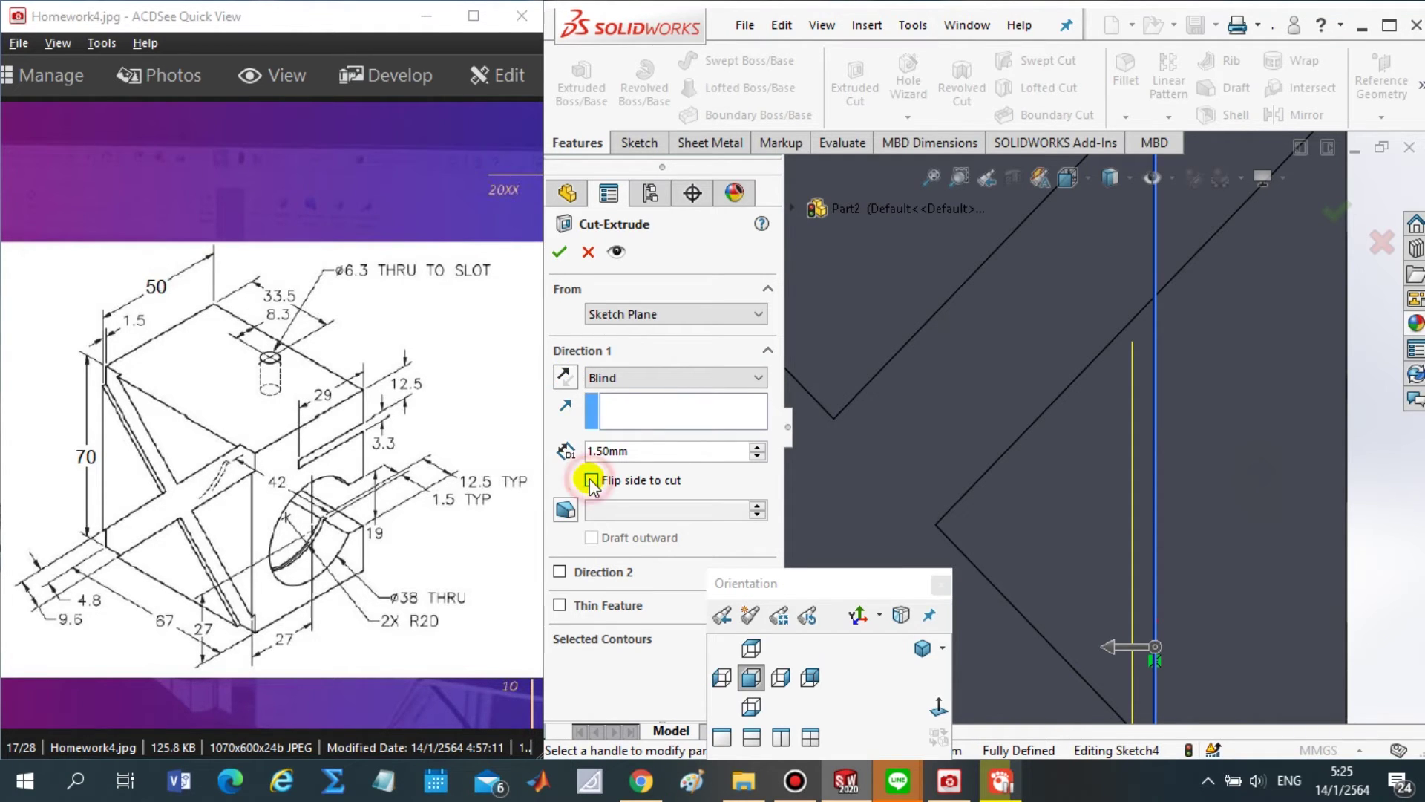
- Toggle Reverse Direction while checking the drawing's 12.5 TYP and 1.5 TYP groove dimensions
{"action": "left_click", "coordinate": [566, 377]}
{"action": "left_click", "coordinate": [565, 377]}
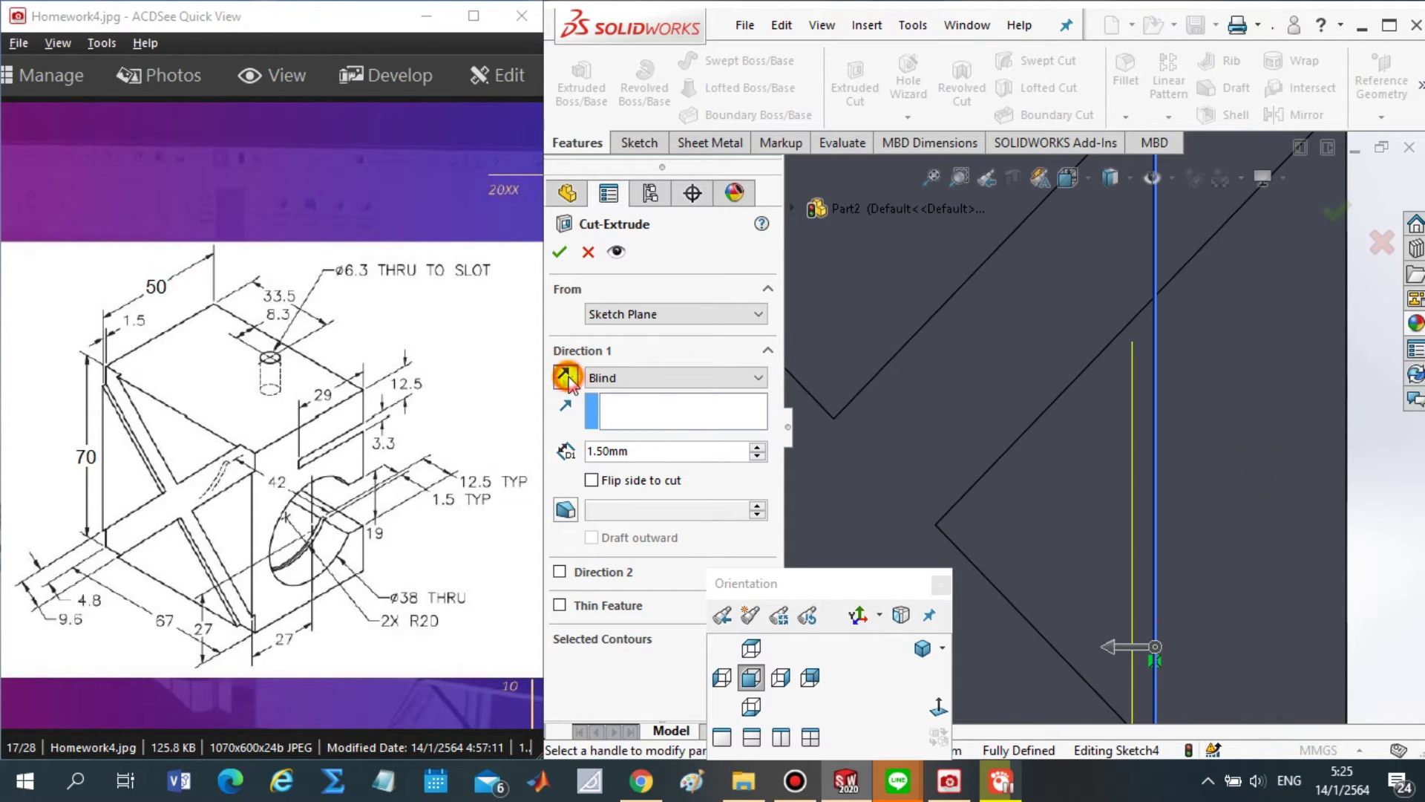
{"action": "left_click", "coordinate": [565, 377]}
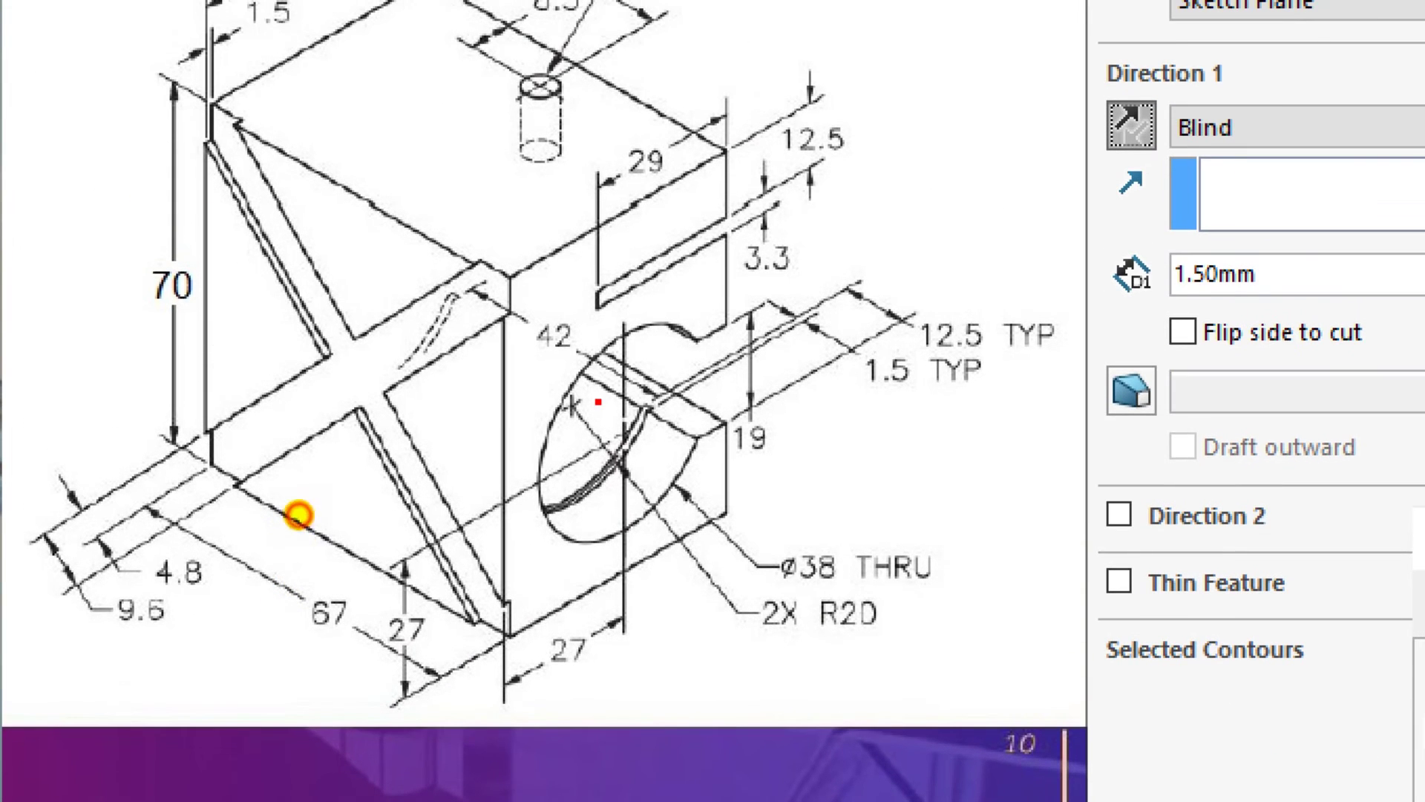
{"action": "mouse_move", "coordinate": [1030, 341]}
{"action": "left_mouse_down"}
{"action": "mouse_move", "coordinate": [902, 334]}
{"action": "mouse_move", "coordinate": [1039, 358]}
{"action": "mouse_move", "coordinate": [1008, 370]}
{"action": "left_mouse_up"}
{"action": "left_click_drag", "start_coordinate": [907, 395], "coordinate": [865, 406]}
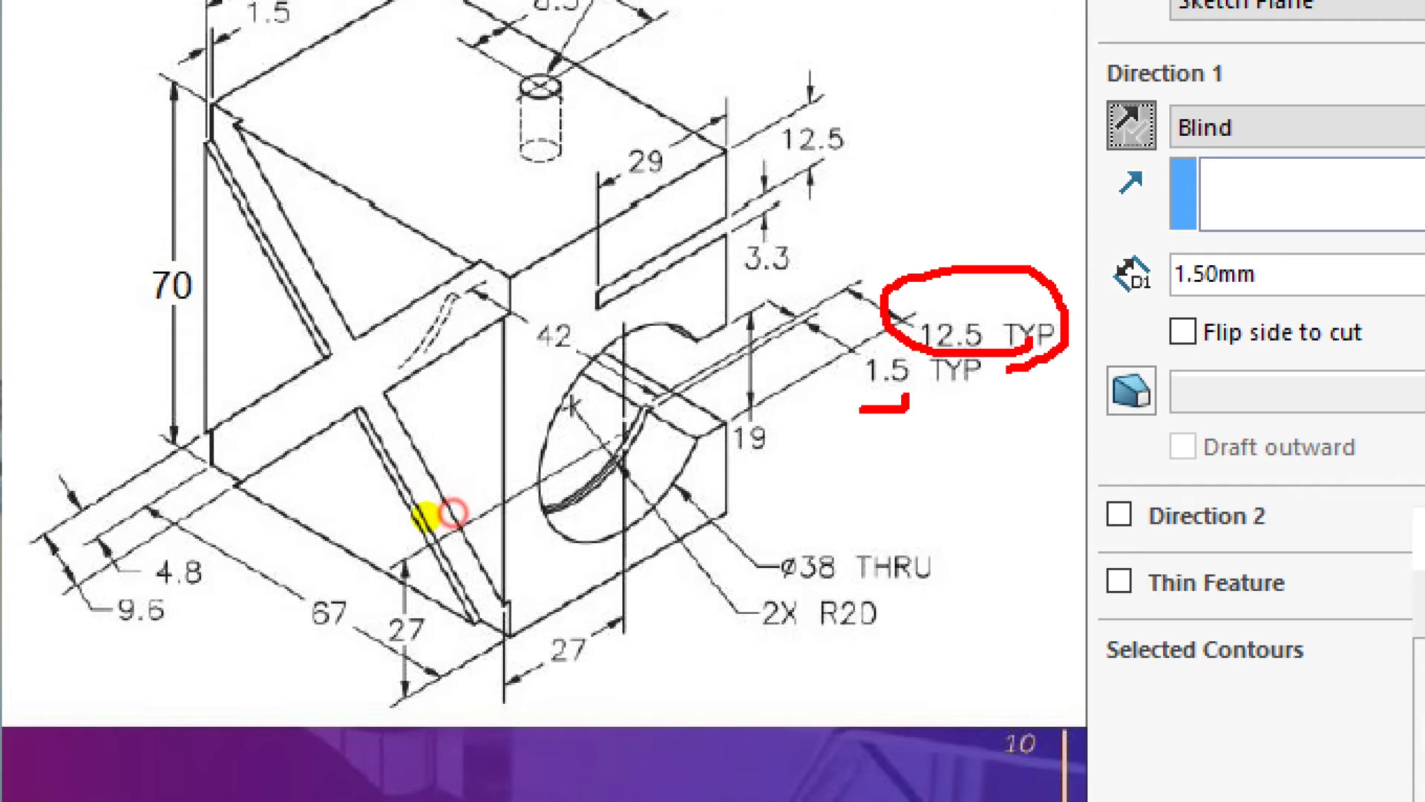
{"action": "left_click_drag", "start_coordinate": [965, 349], "coordinate": [920, 338]}
{"action": "mouse_move", "coordinate": [824, 322]}
{"action": "left_mouse_down"}
{"action": "mouse_move", "coordinate": [746, 358]}
{"action": "mouse_move", "coordinate": [820, 332]}
{"action": "left_mouse_up"}
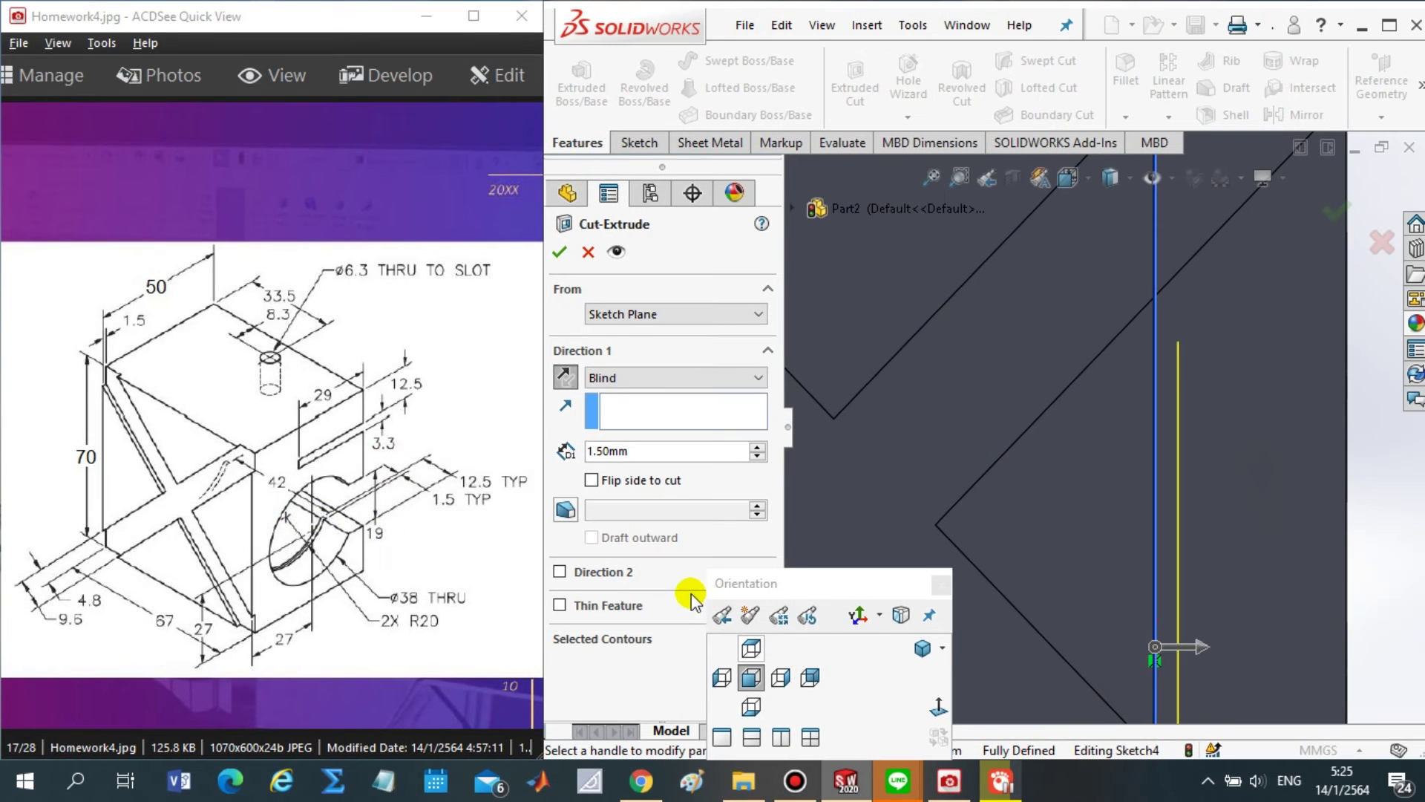
- Set the cut direction to point to the right of the sketch line
{"action": "left_click_drag", "start_coordinate": [746, 586], "coordinate": [445, 553]}
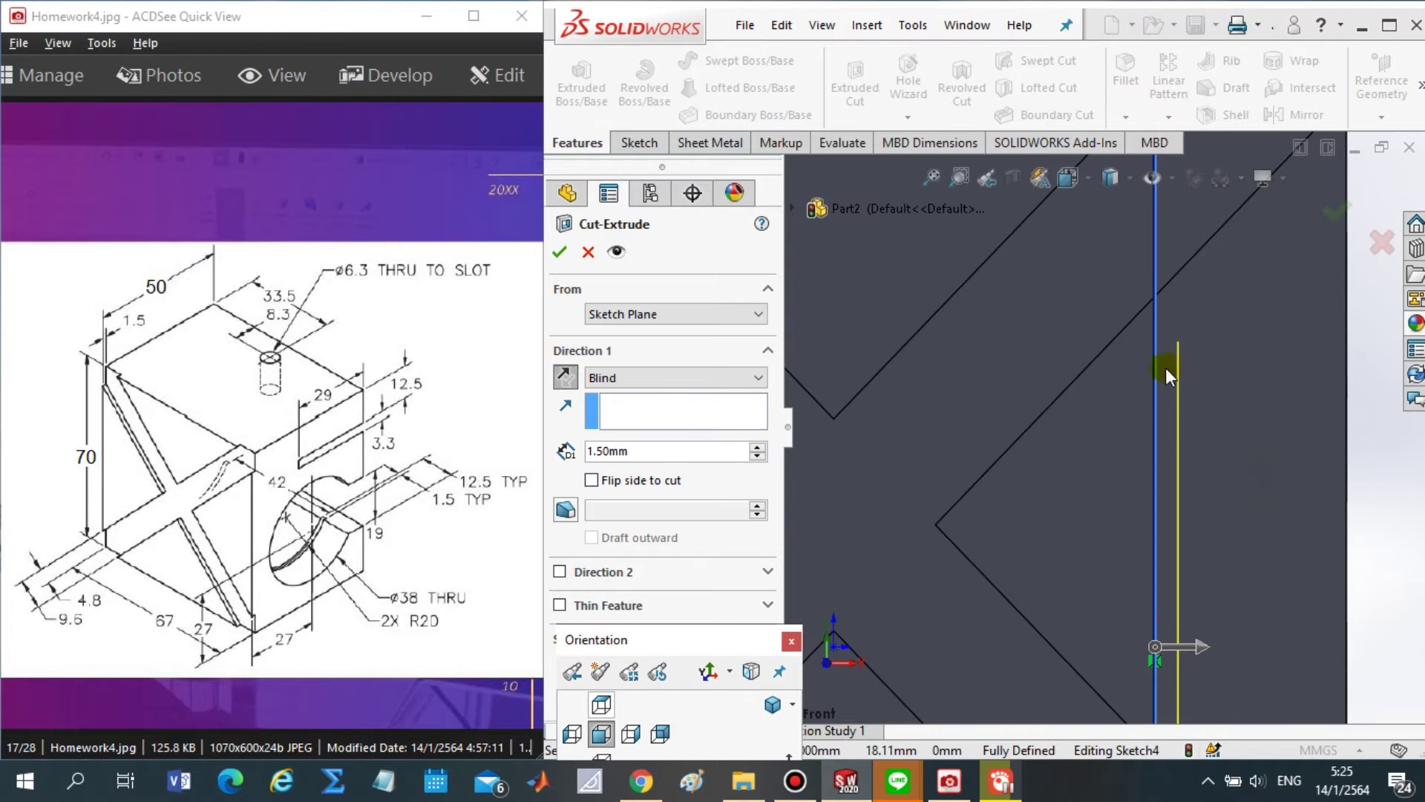
{"action": "left_click", "coordinate": [563, 379]}
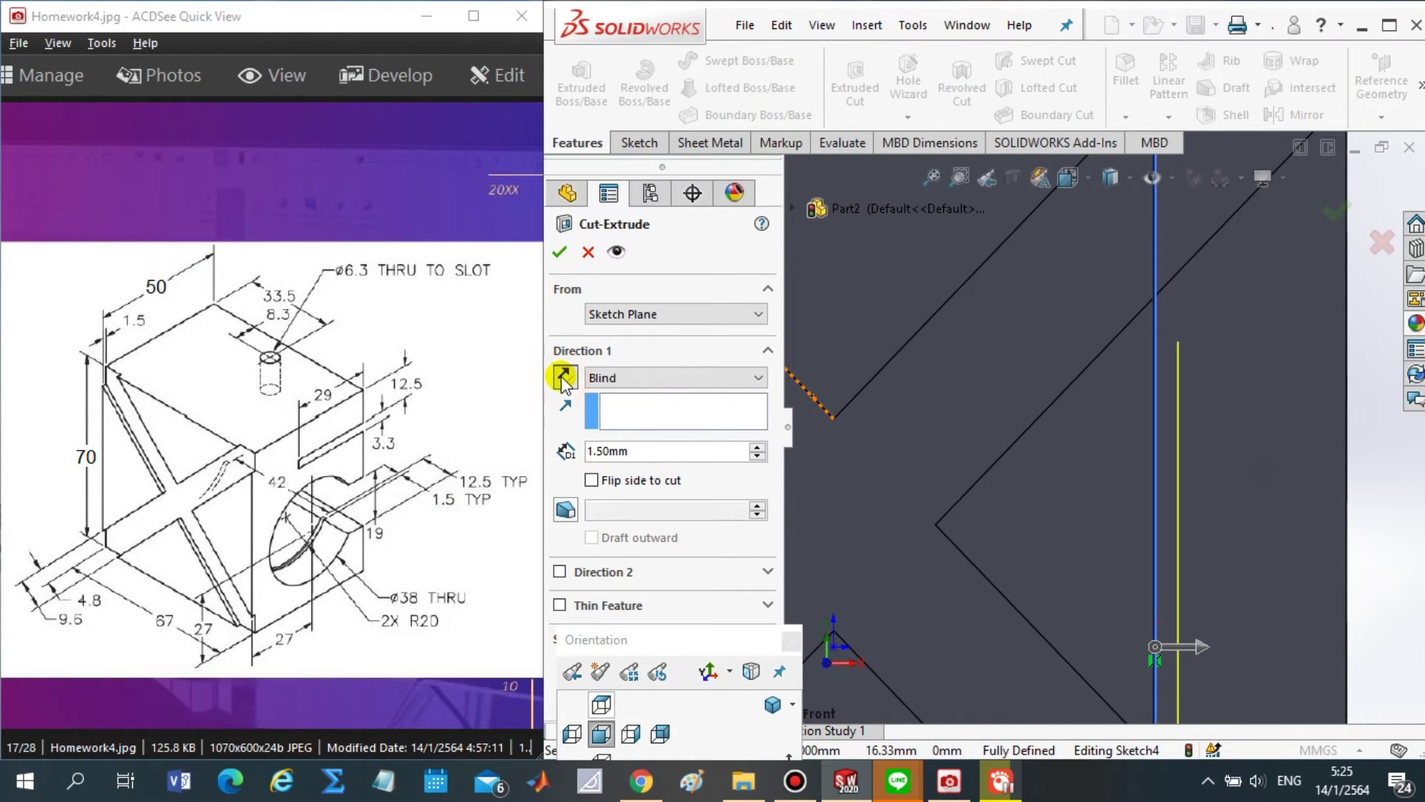
{"action": "left_click", "coordinate": [563, 379]}
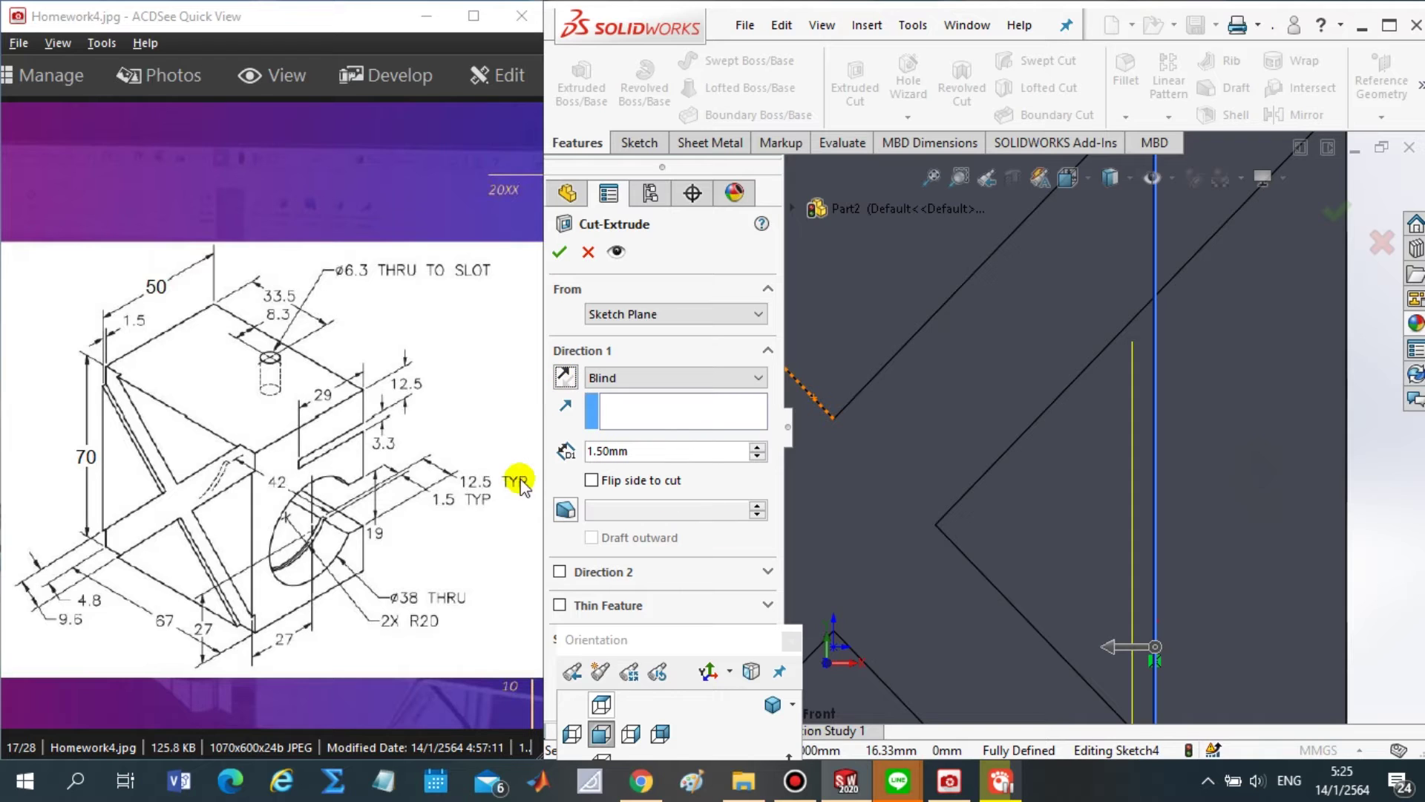
{"action": "left_click", "coordinate": [562, 379]}
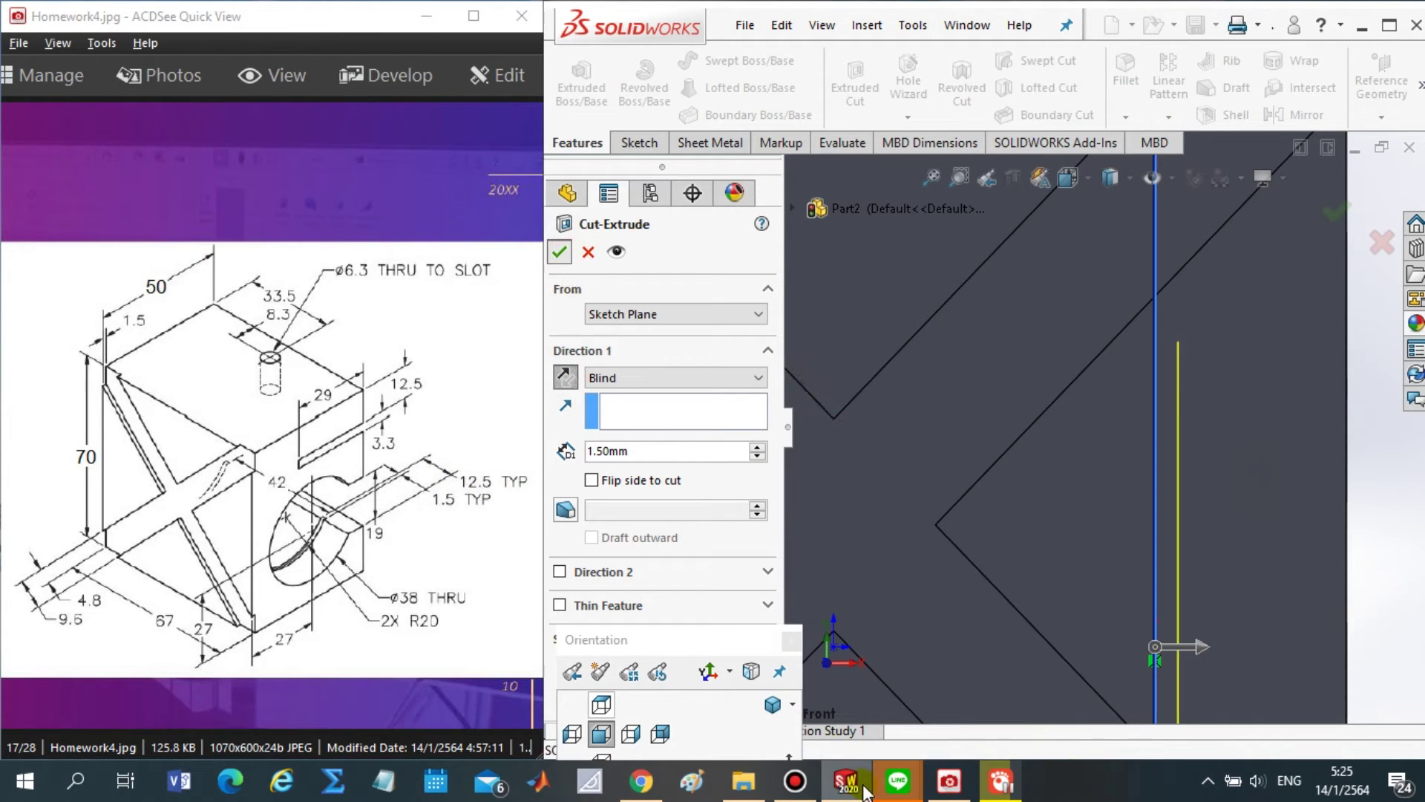
- Confirm Cut-Extrude3, the 1.50 mm ring groove, and view it isometrically
{"action": "key", "text": "Return"}
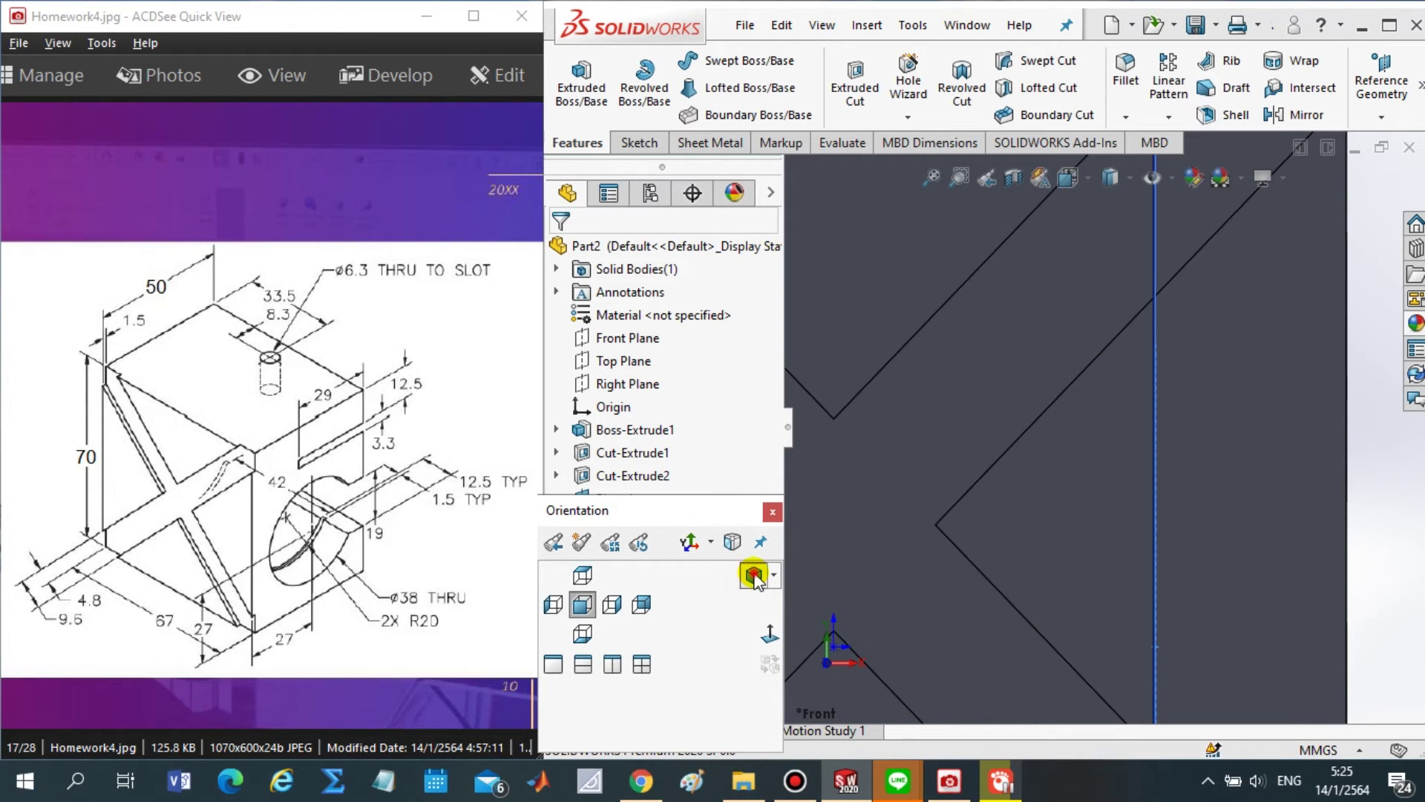
{"action": "left_click", "coordinate": [753, 574]}
{"action": "scroll", "coordinate": [1125, 516], "scroll_direction": "down", "scroll_amount": 5}
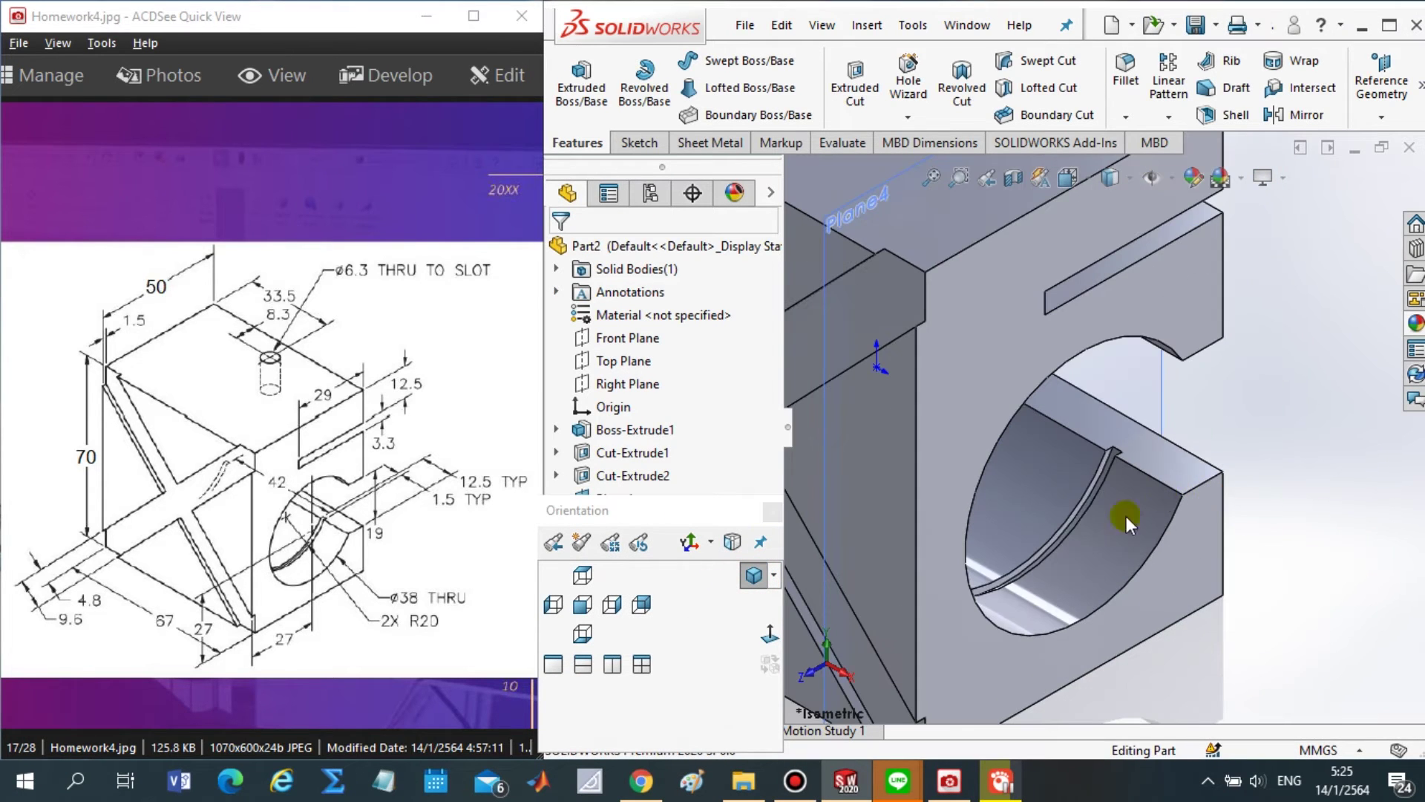
{"action": "scroll", "coordinate": [1079, 453], "scroll_direction": "up", "scroll_amount": 3}
{"action": "scroll", "coordinate": [987, 386], "scroll_direction": "up", "scroll_amount": 2}
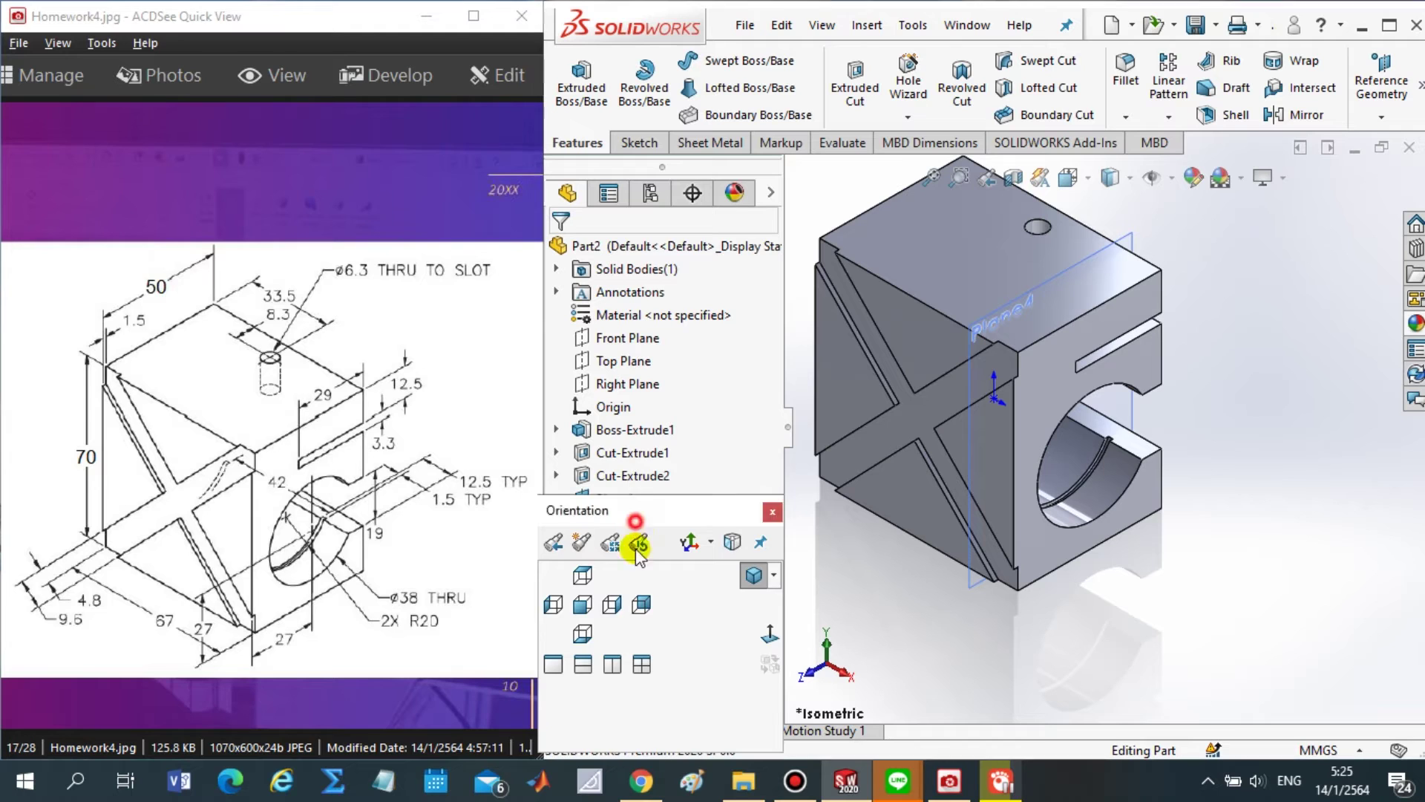
- Hide Plane4 and look over the finished block
{"action": "right_click", "coordinate": [584, 502]}
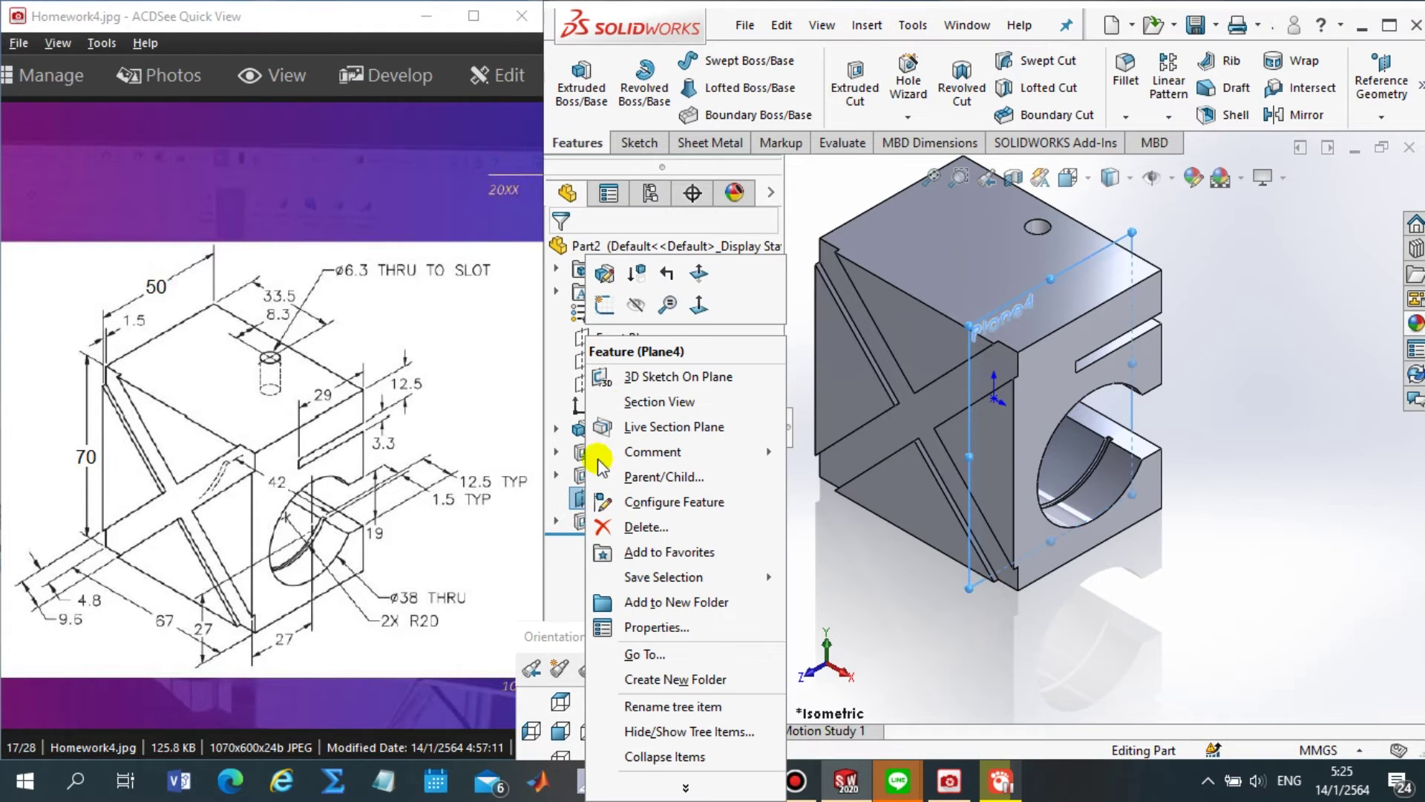
{"action": "left_click", "coordinate": [634, 306]}
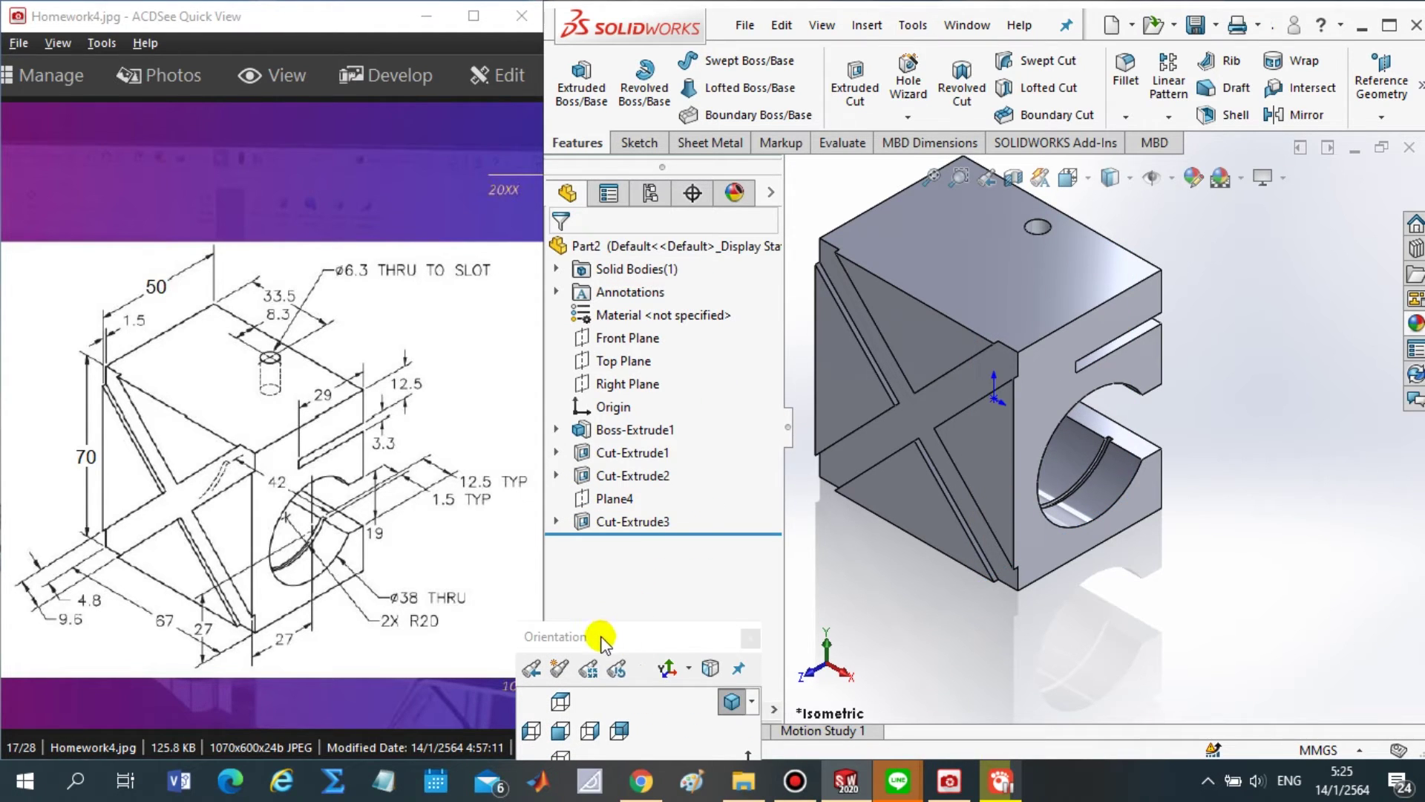
{"action": "scroll", "coordinate": [1110, 444], "scroll_direction": "down", "scroll_amount": 5}
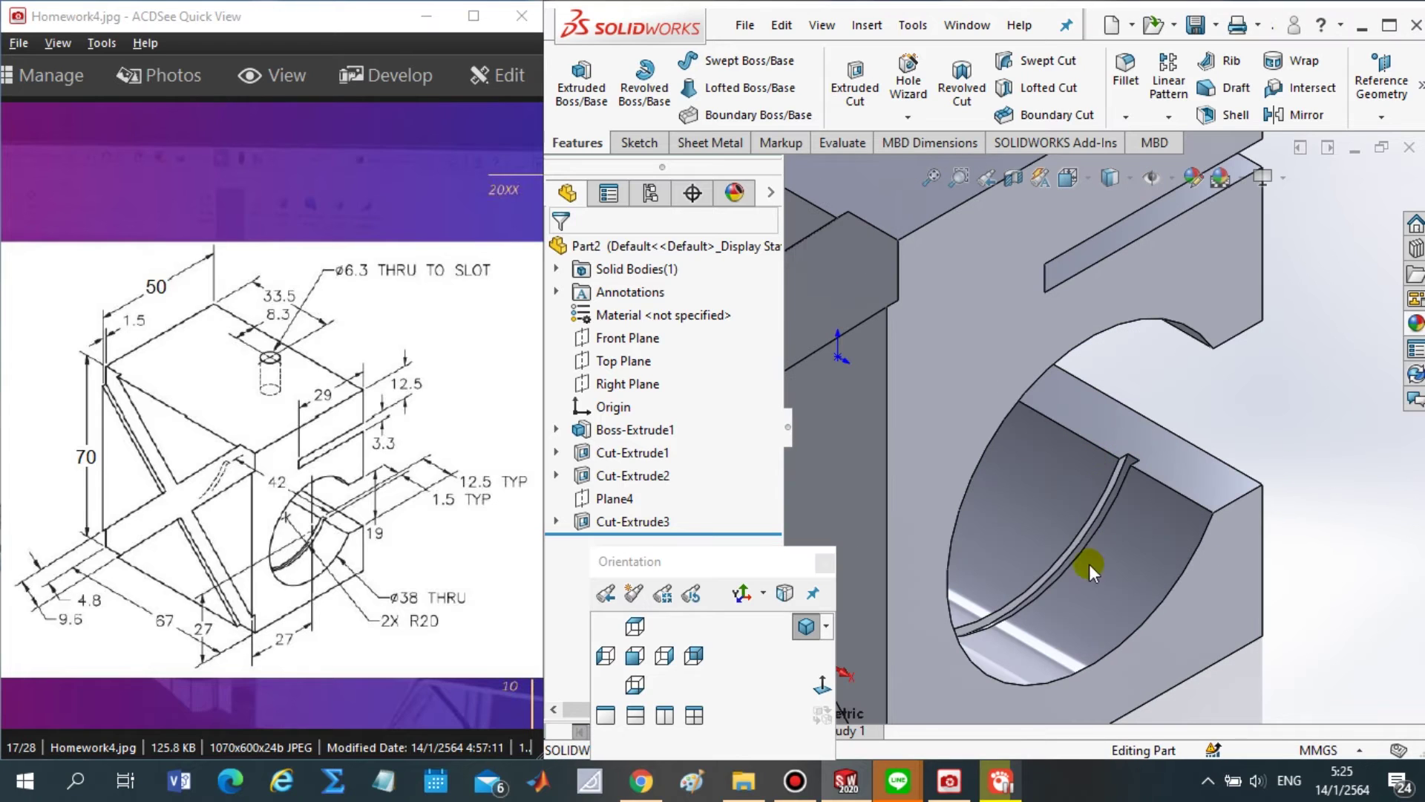
{"action": "scroll", "coordinate": [1127, 512], "scroll_direction": "up", "scroll_amount": 5}
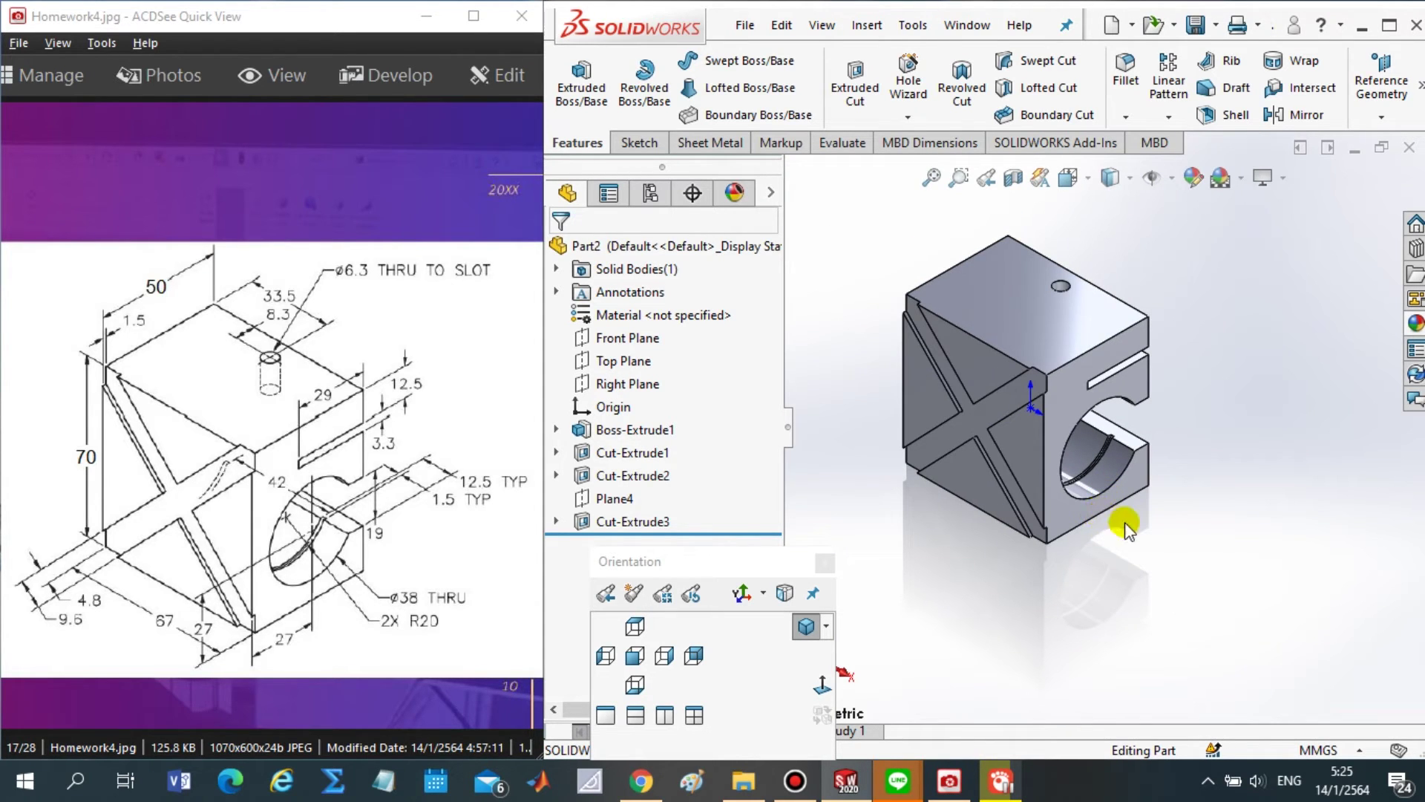
{"action": "scroll", "coordinate": [1147, 451], "scroll_direction": "down", "scroll_amount": 2}
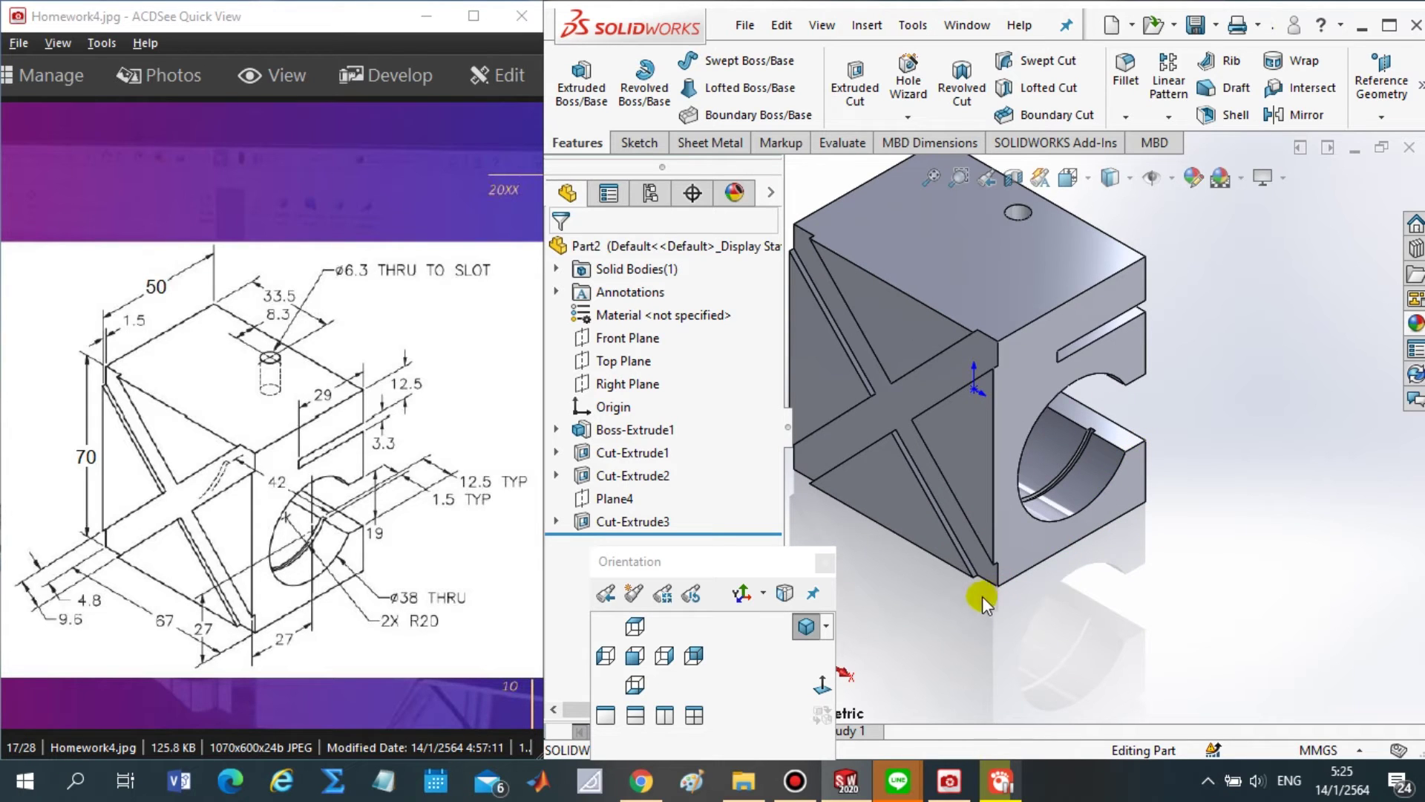
{"action": "left_click_drag", "start_coordinate": [677, 562], "coordinate": [668, 625]}
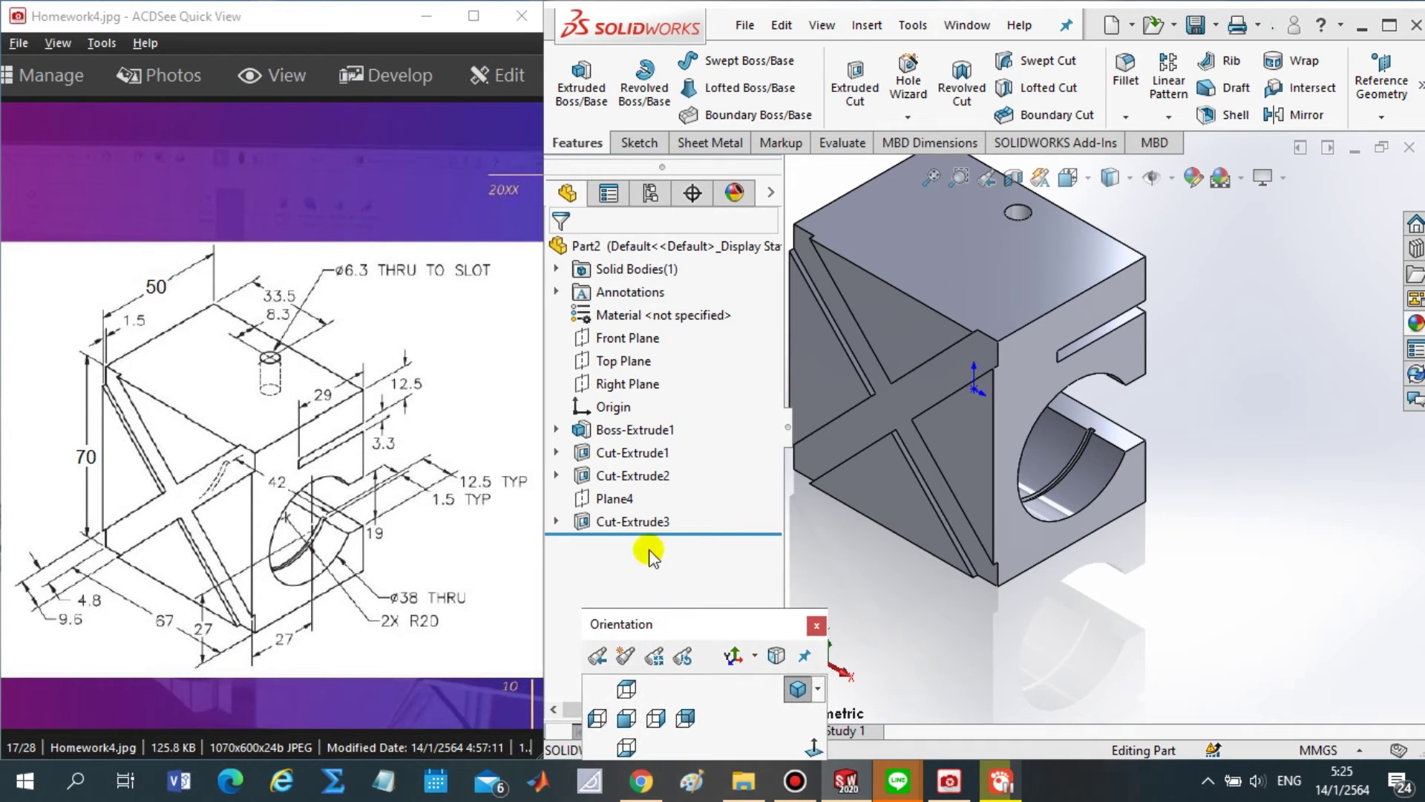
{"action": "scroll", "coordinate": [1088, 431], "scroll_direction": "up", "scroll_amount": 1}
{"action": "scroll", "coordinate": [1089, 308], "scroll_direction": "down", "scroll_amount": 2}
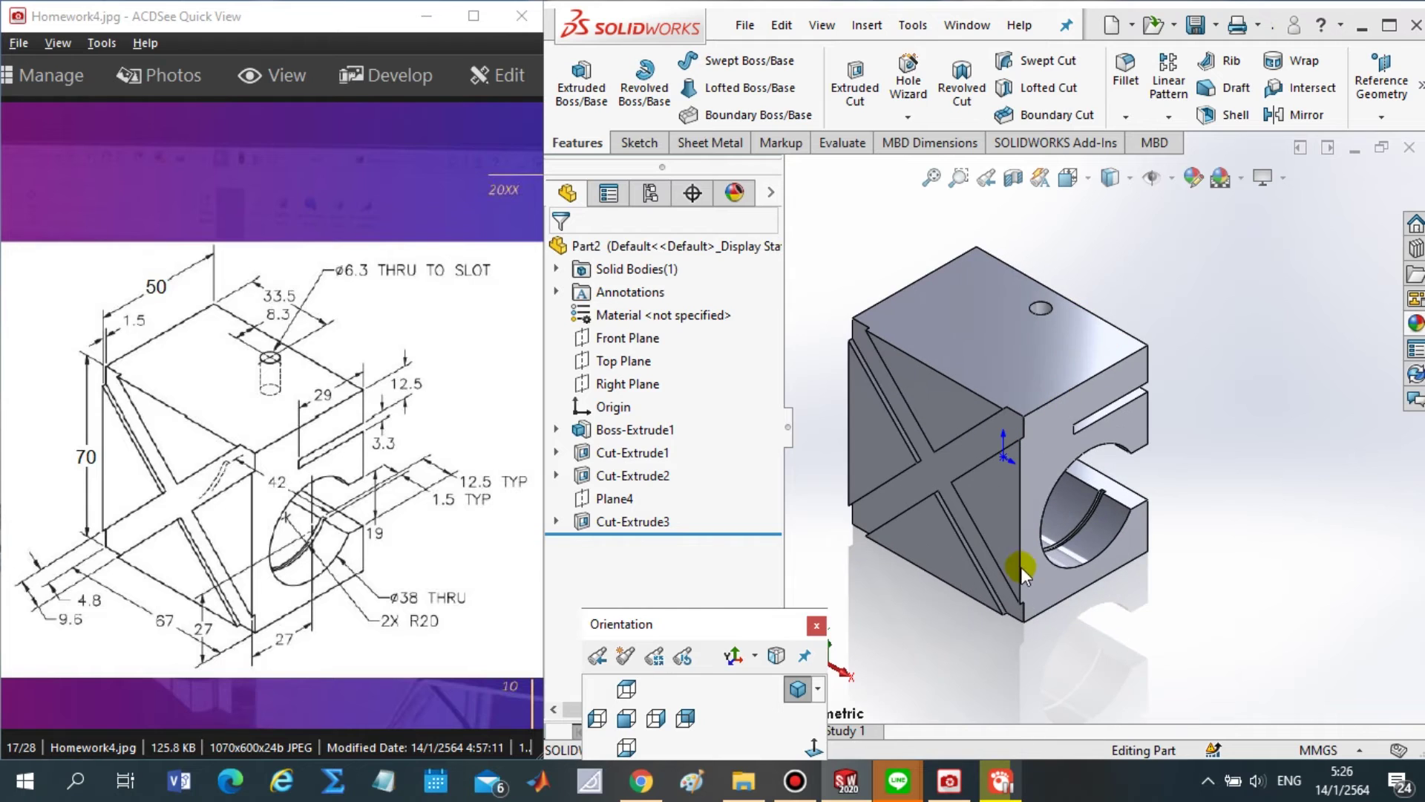
- Delete Cut-Extrude3, Sketch4 and Plane4 from the feature tree, confirming each removal
{"action": "left_click", "coordinate": [585, 519]}
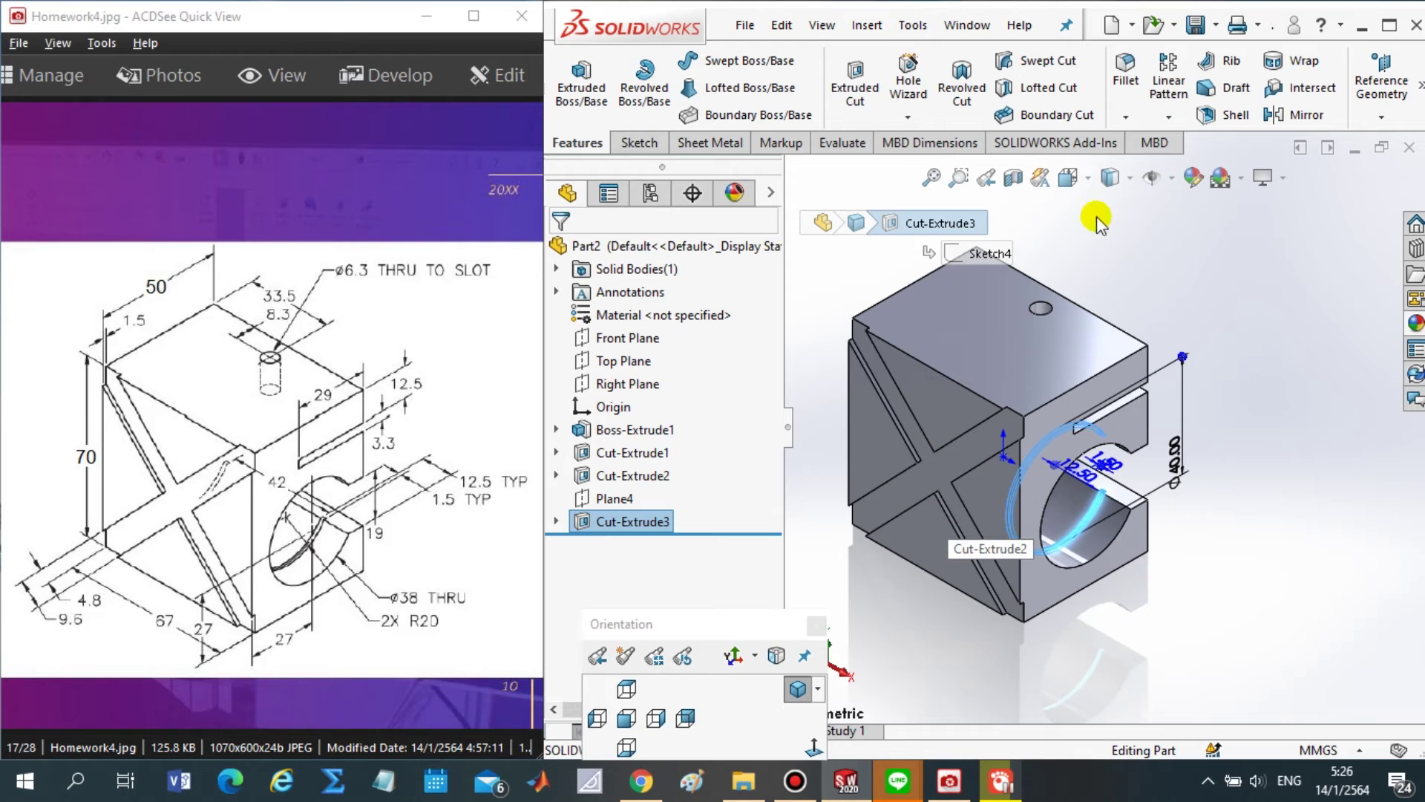
{"action": "key", "text": "Delete"}
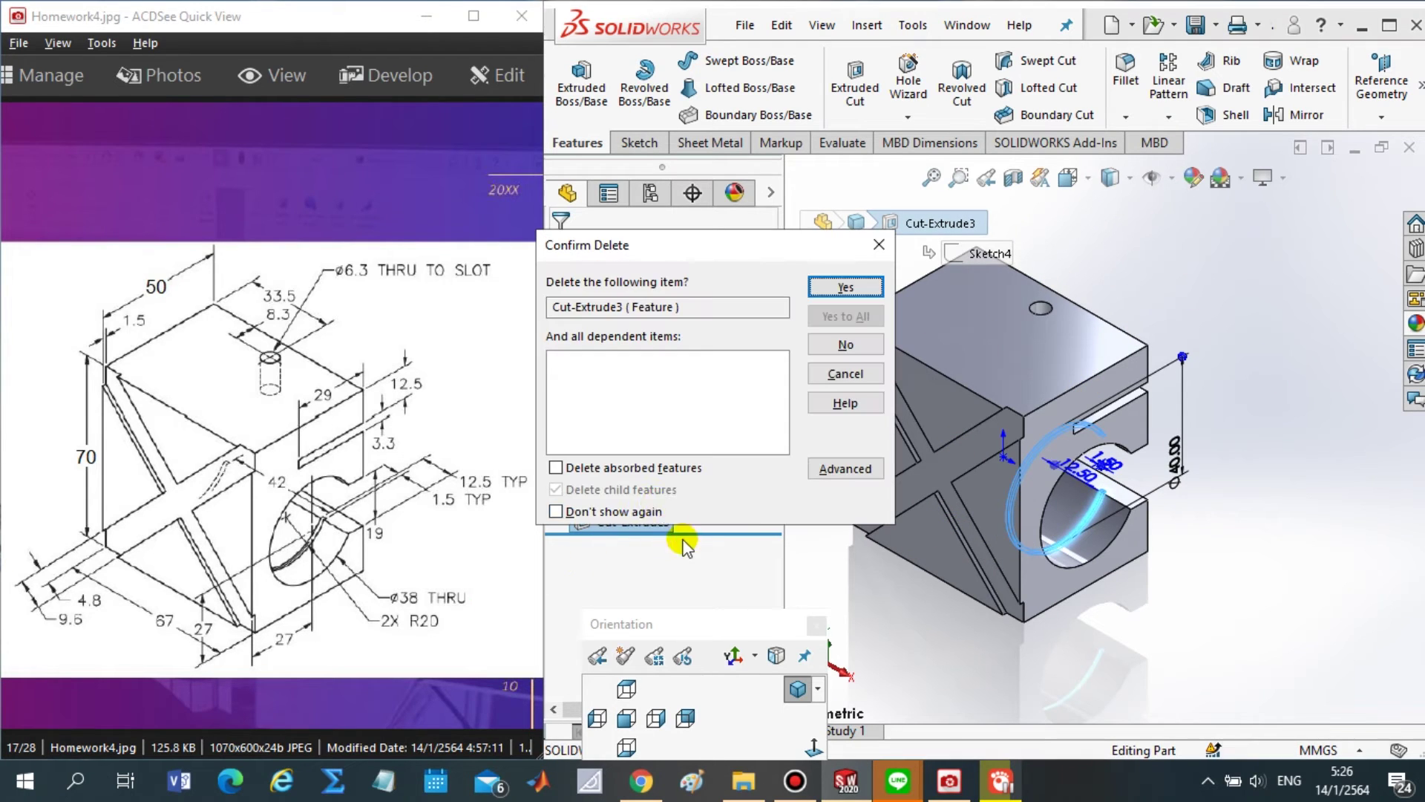
{"action": "left_click", "coordinate": [846, 288]}
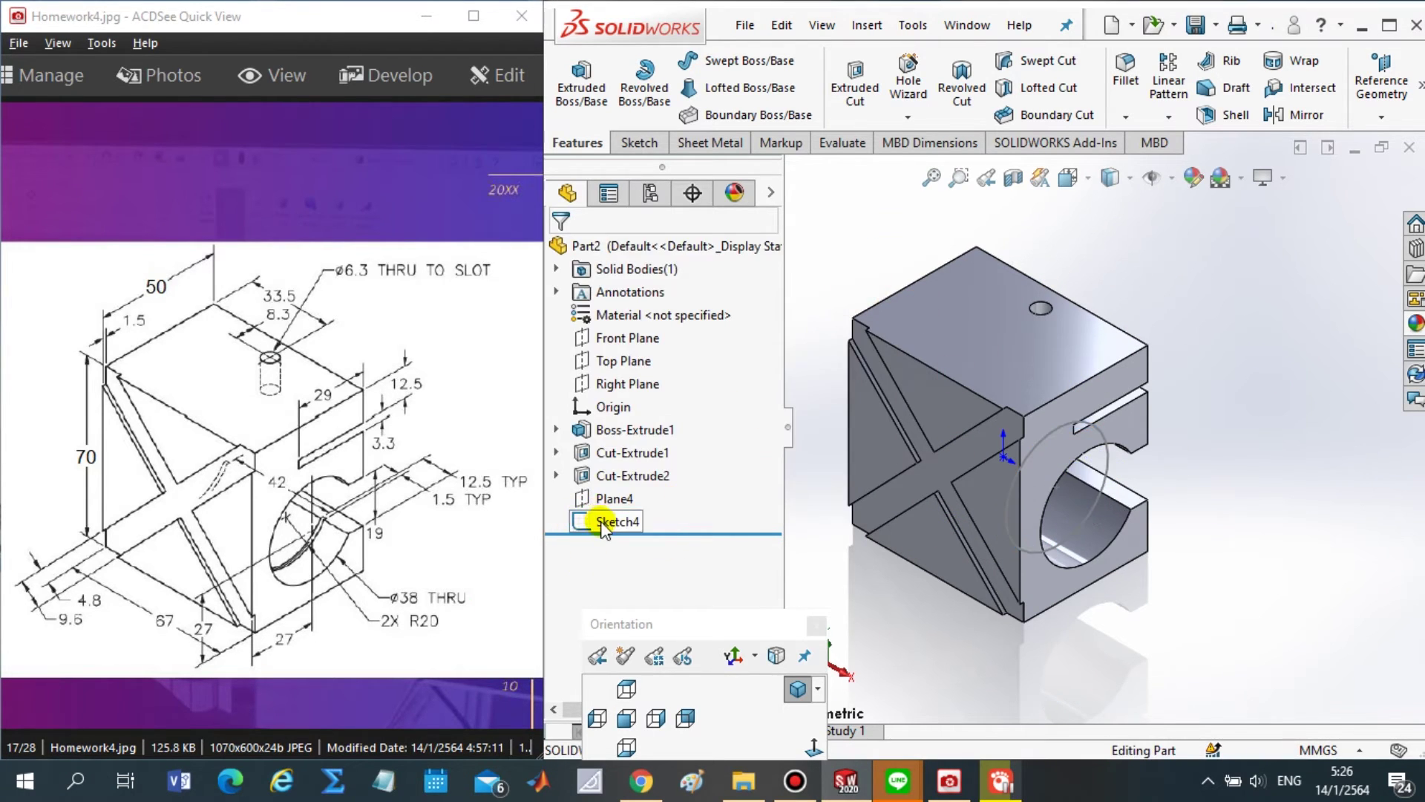
{"action": "left_click", "coordinate": [594, 524]}
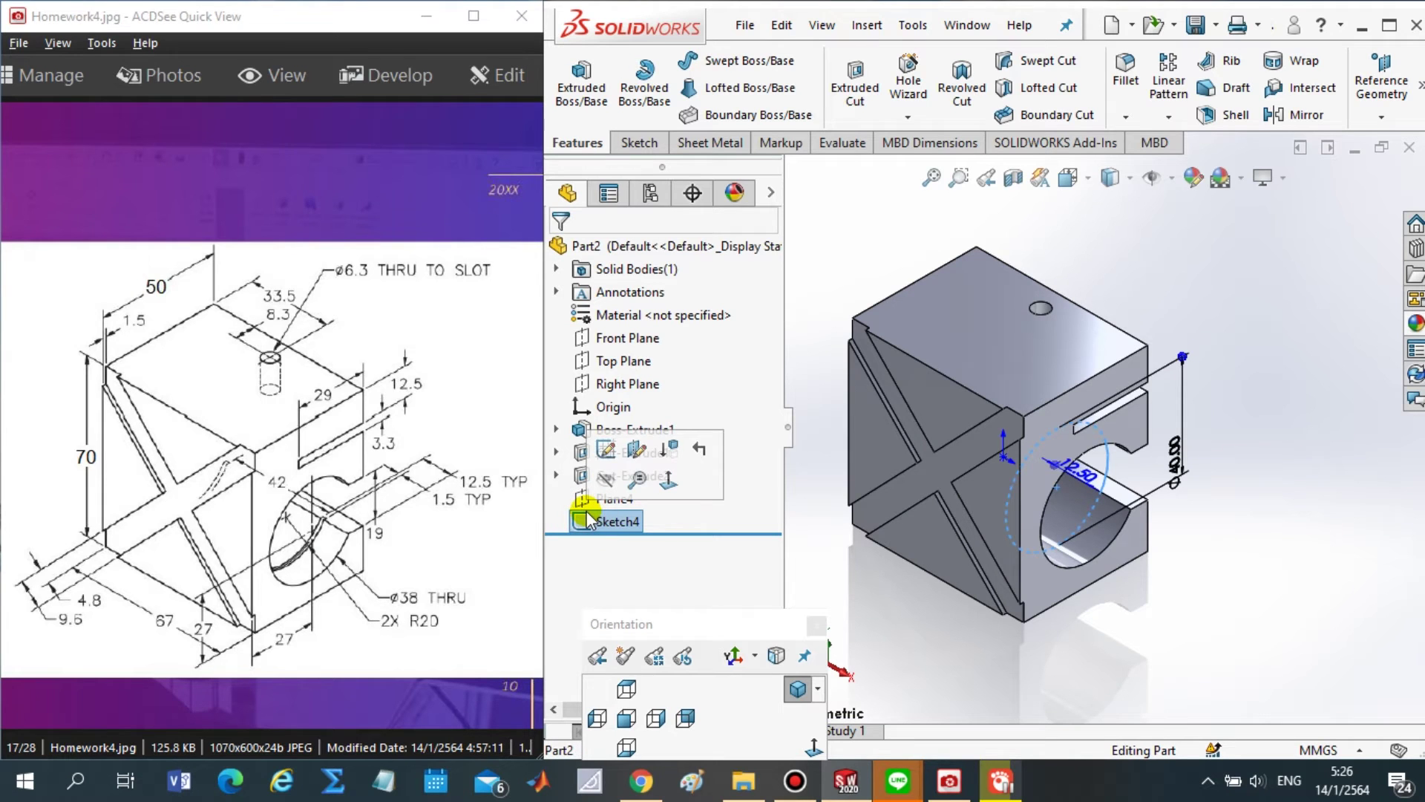
{"action": "key", "text": "Delete"}
{"action": "key", "text": "Return"}
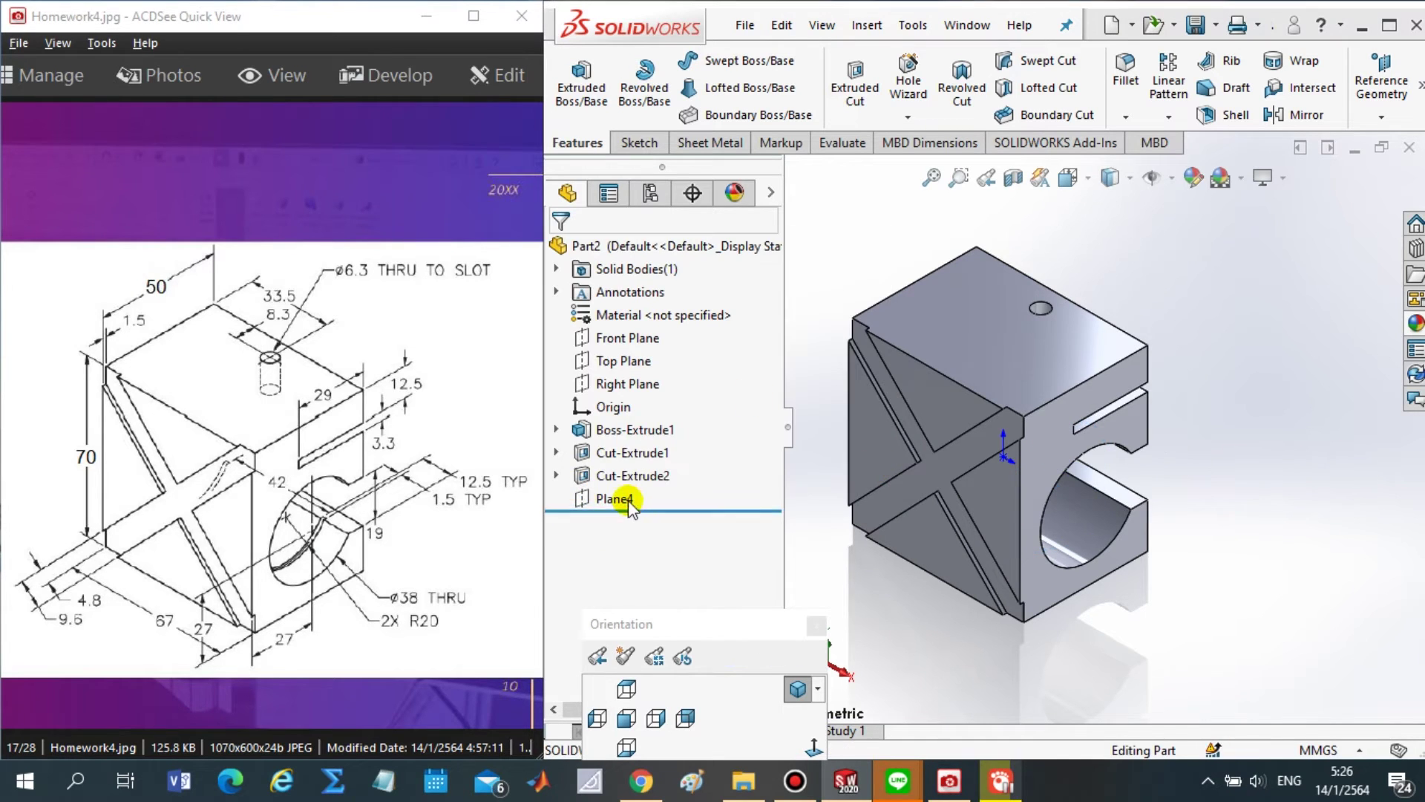
{"action": "left_click", "coordinate": [600, 506]}
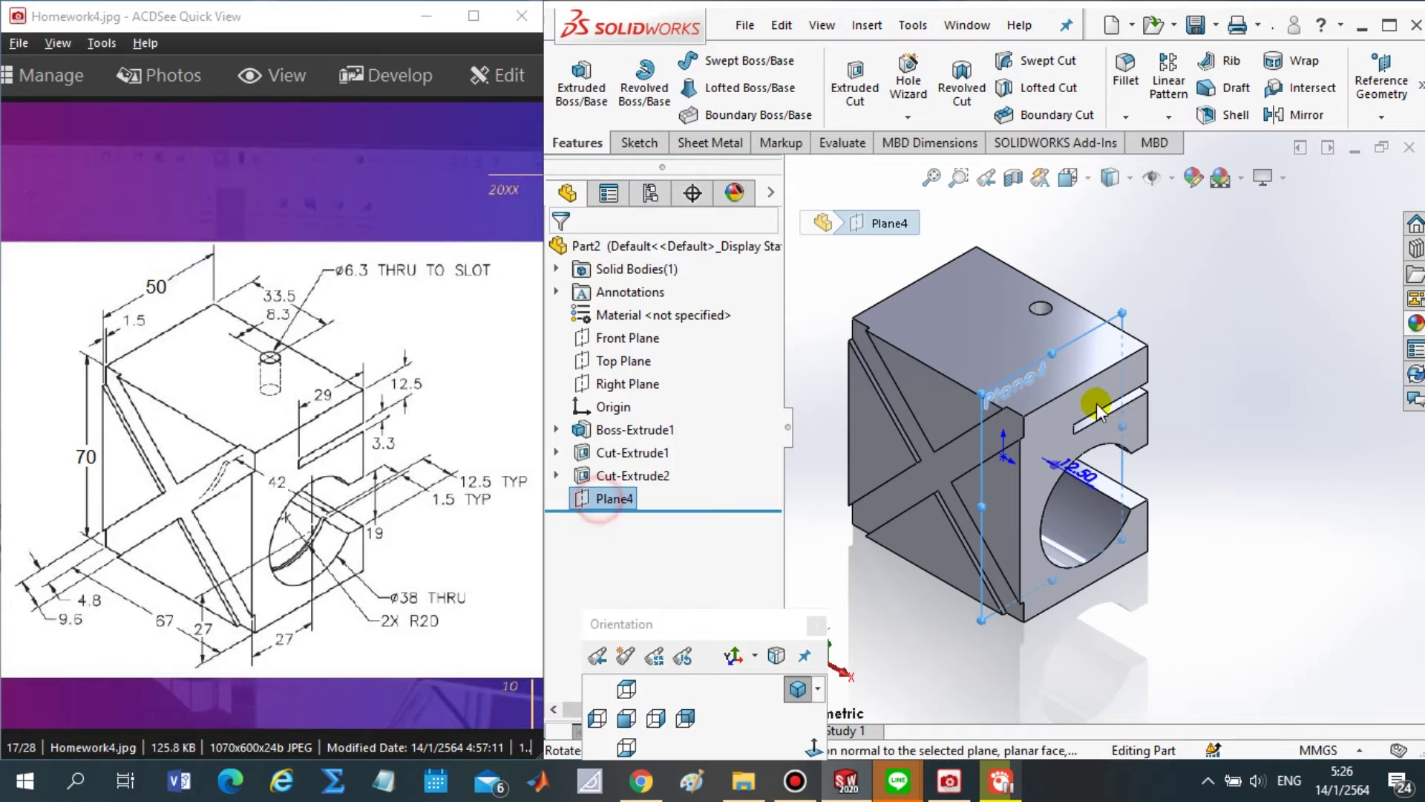
{"action": "key", "text": "Delete"}
{"action": "key", "text": "Return"}
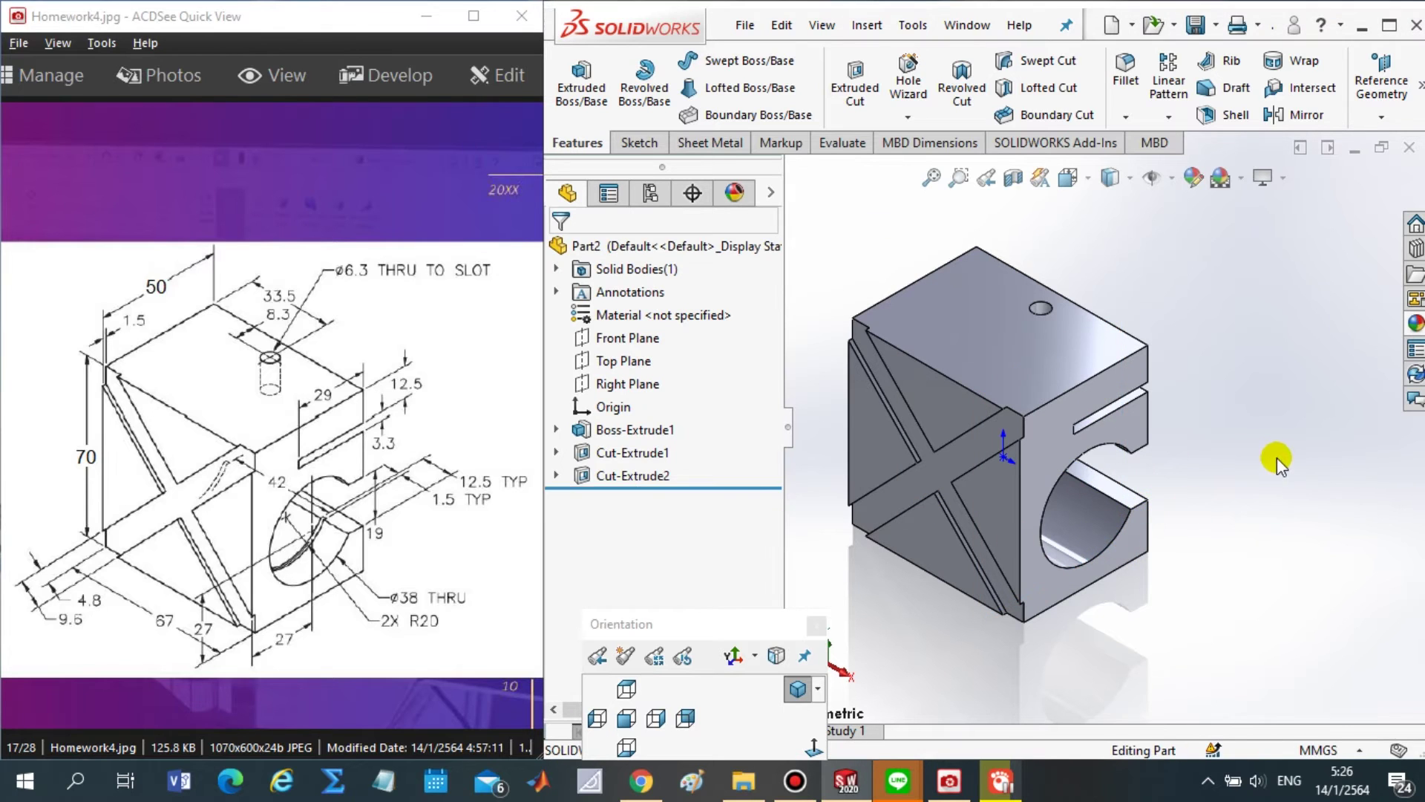
{"action": "left_click", "coordinate": [1276, 457]}
- Start a new sketch on the slotted side face, viewed head-on
{"action": "left_click", "coordinate": [672, 634]}
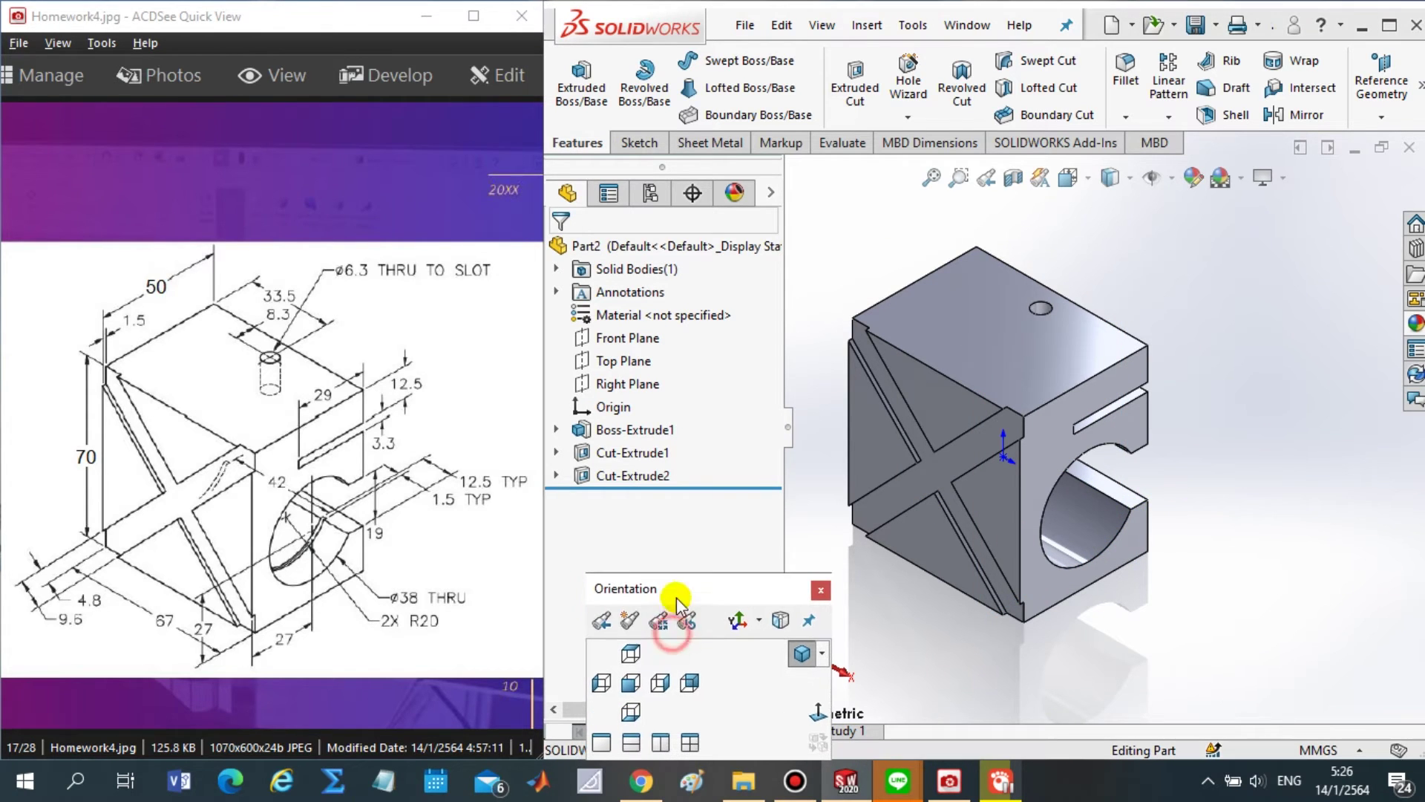
{"action": "right_click", "coordinate": [1052, 451]}
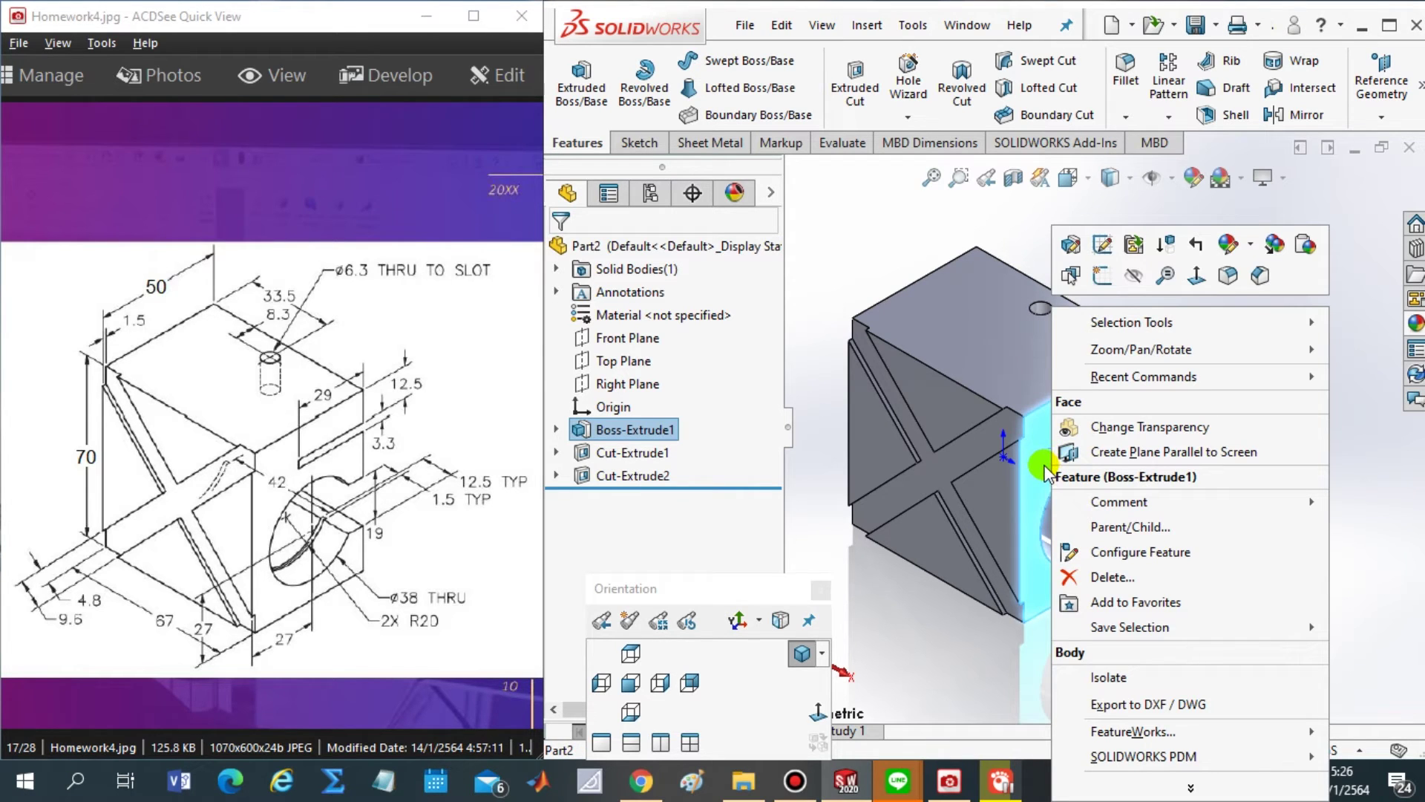
{"action": "left_click", "coordinate": [1103, 276]}
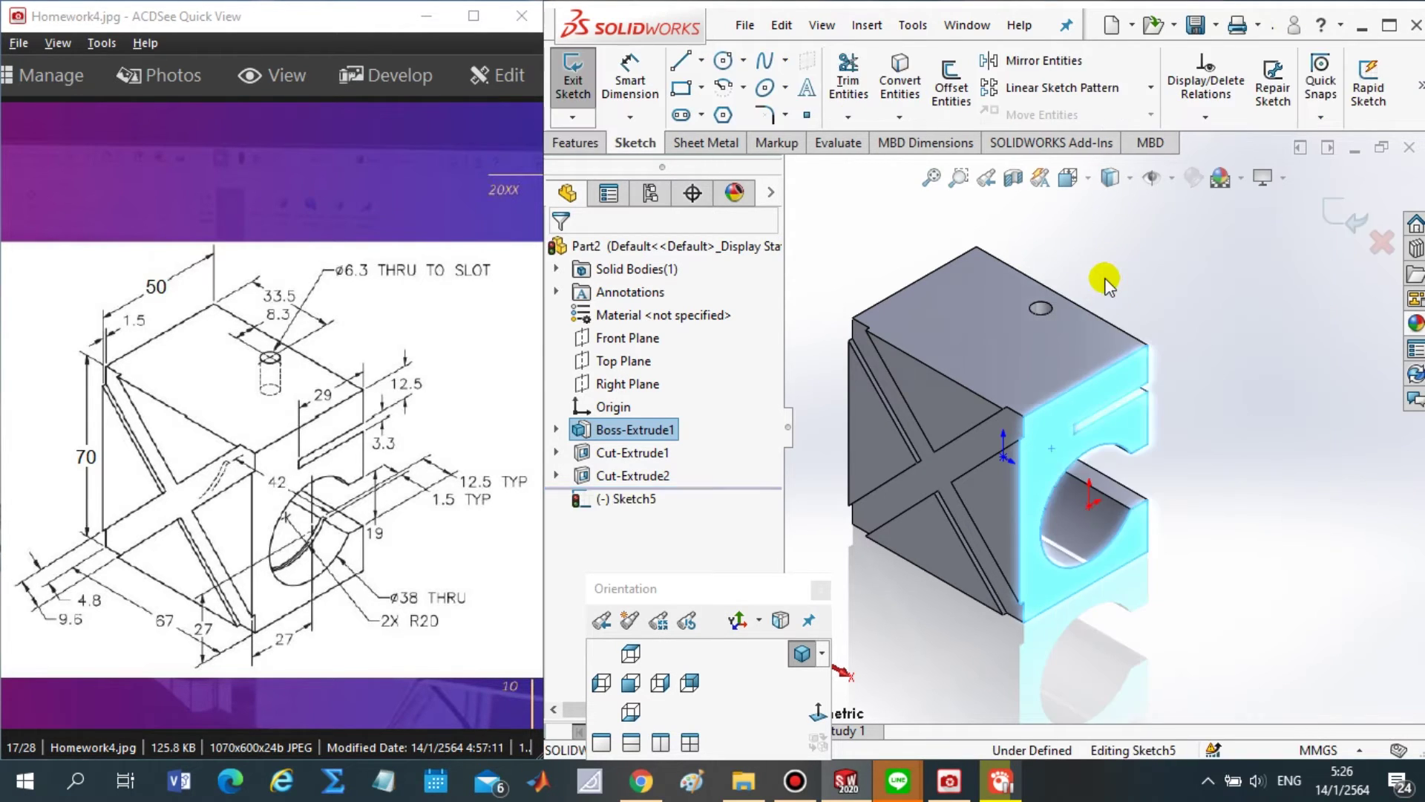
{"action": "left_click", "coordinate": [817, 713]}
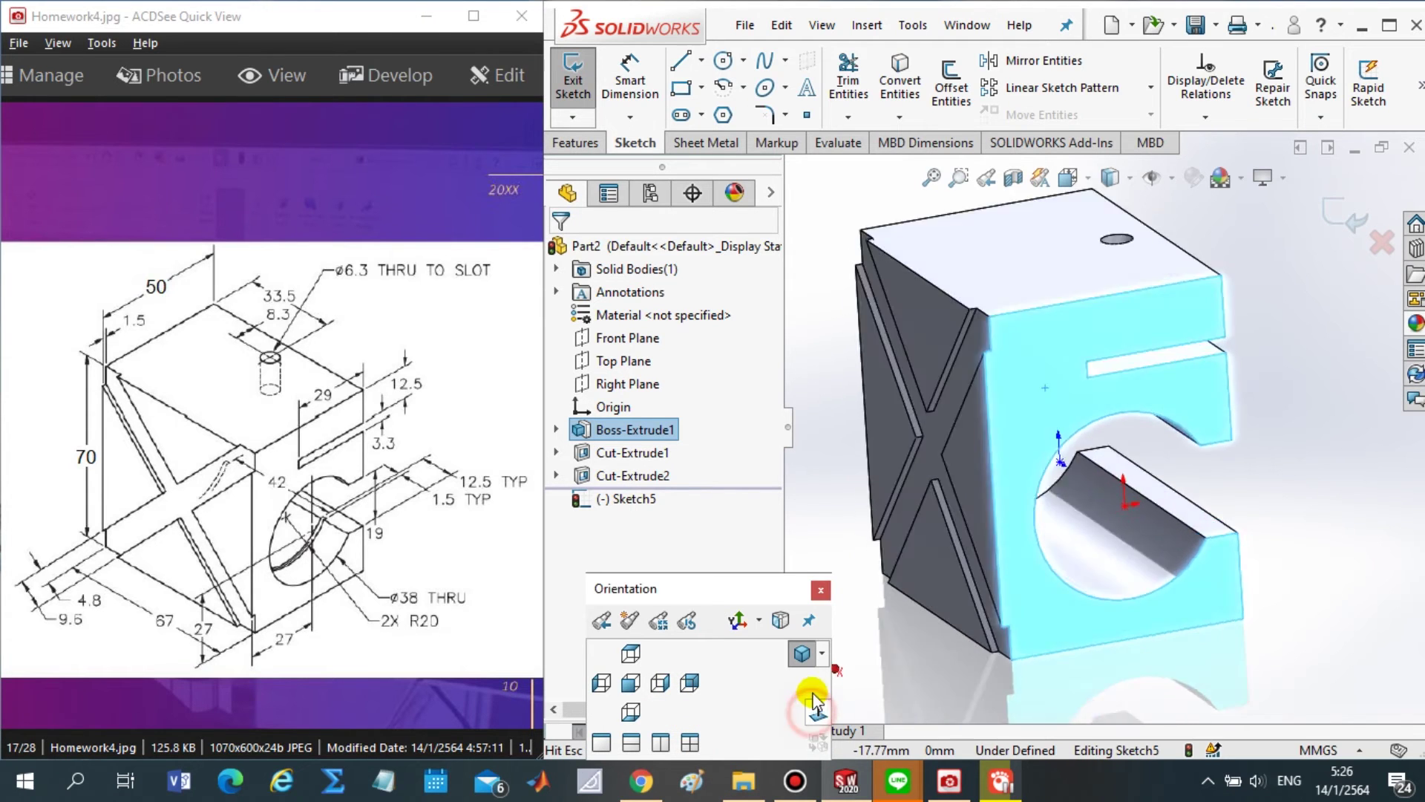
{"action": "left_click", "coordinate": [723, 60]}
{"action": "left_click", "coordinate": [1187, 418]}
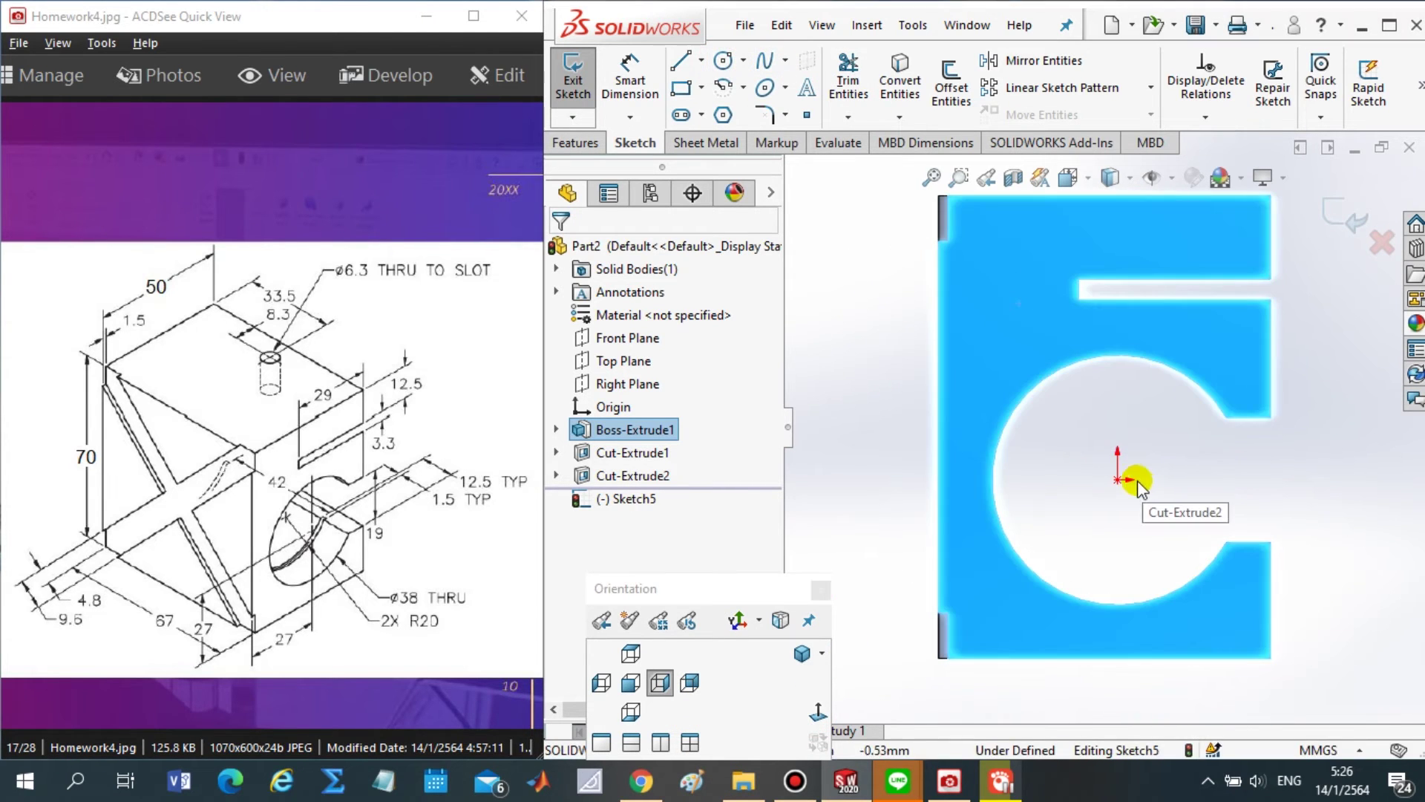
- Draw a circle centred on the origin, slightly larger than the bore
{"action": "left_click", "coordinate": [728, 63]}
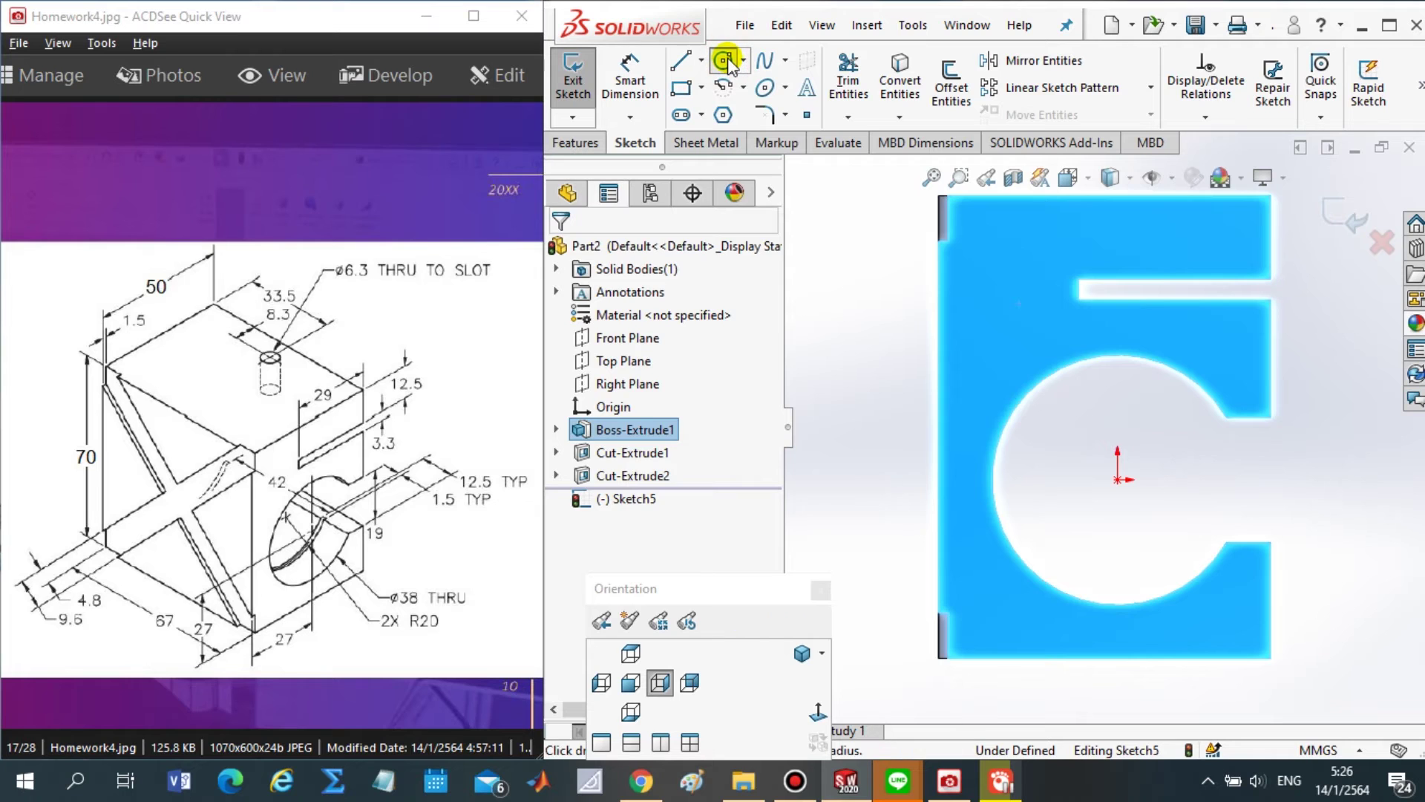
{"action": "left_click", "coordinate": [1118, 481]}
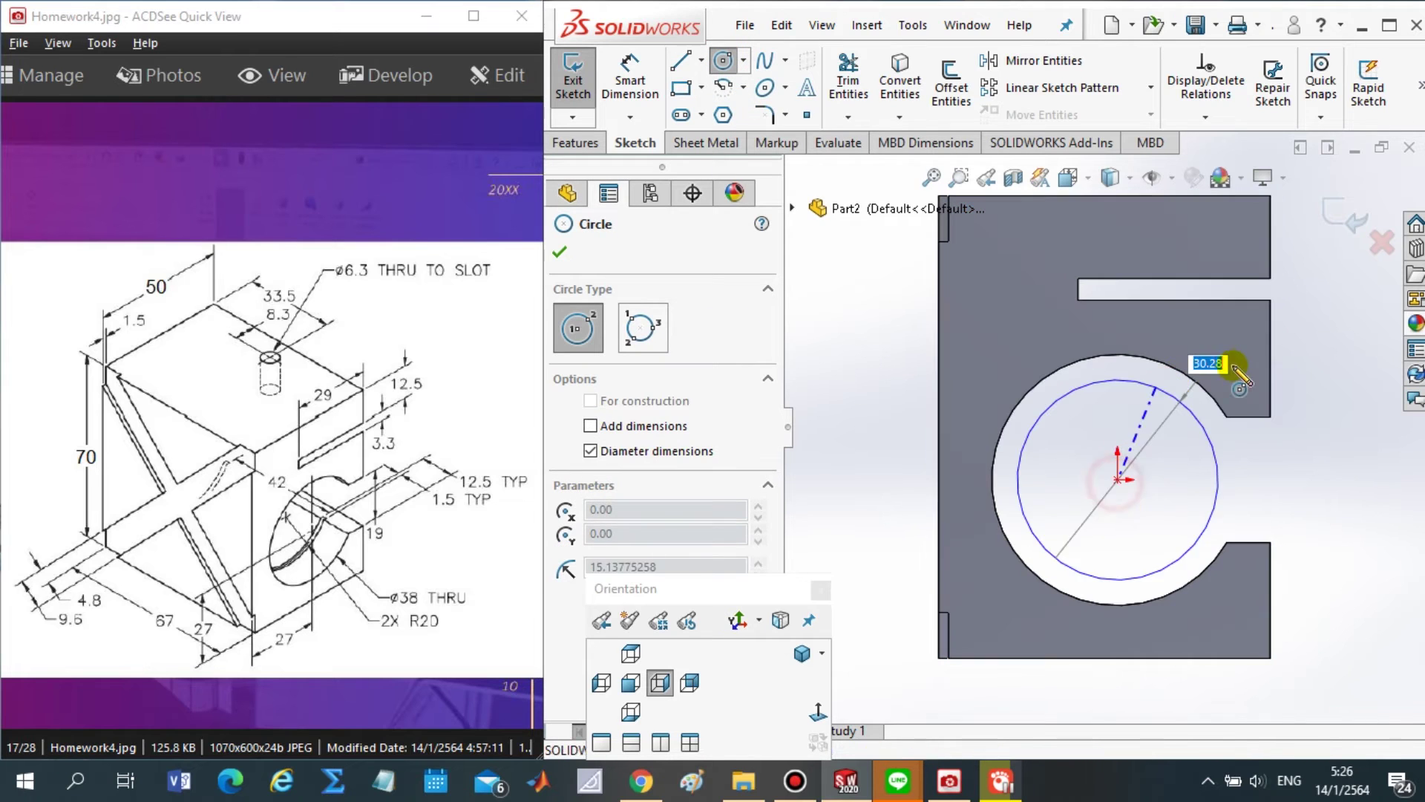
{"action": "left_click", "coordinate": [1287, 524]}
{"action": "key", "text": "Escape"}
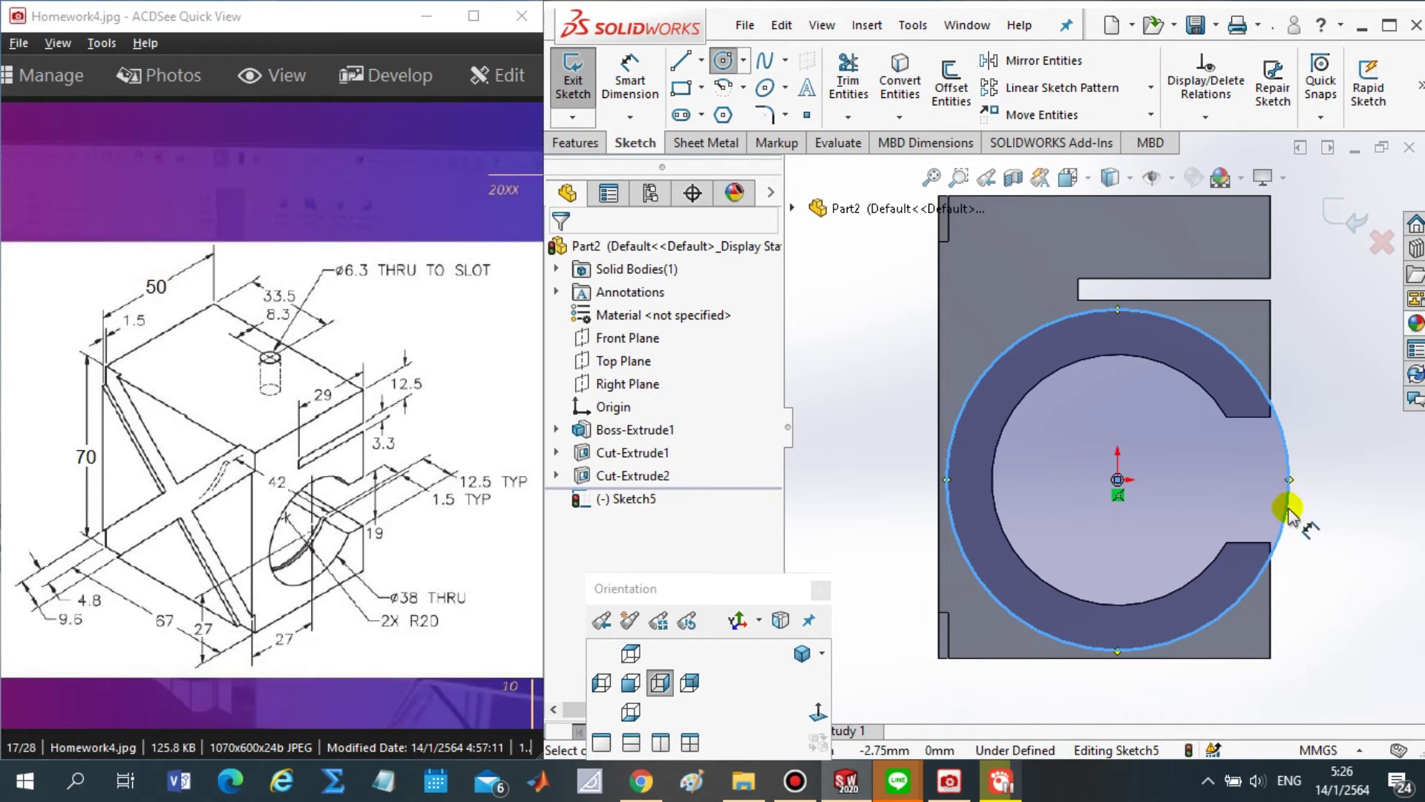
- Dimension the circle's diameter to 40 mm
{"action": "key", "text": "d"}
{"action": "left_click", "coordinate": [1287, 533]}
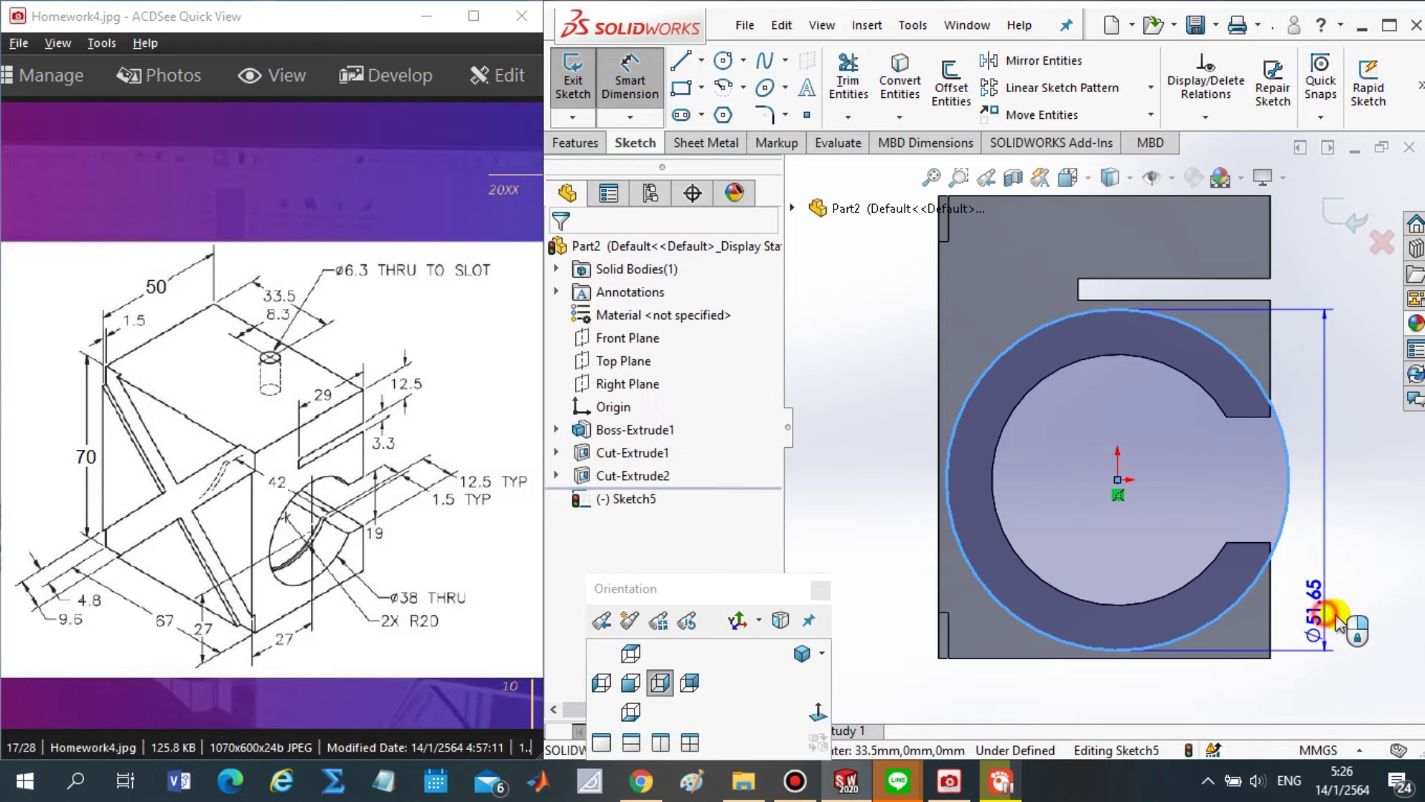
{"action": "left_click", "coordinate": [1335, 613]}
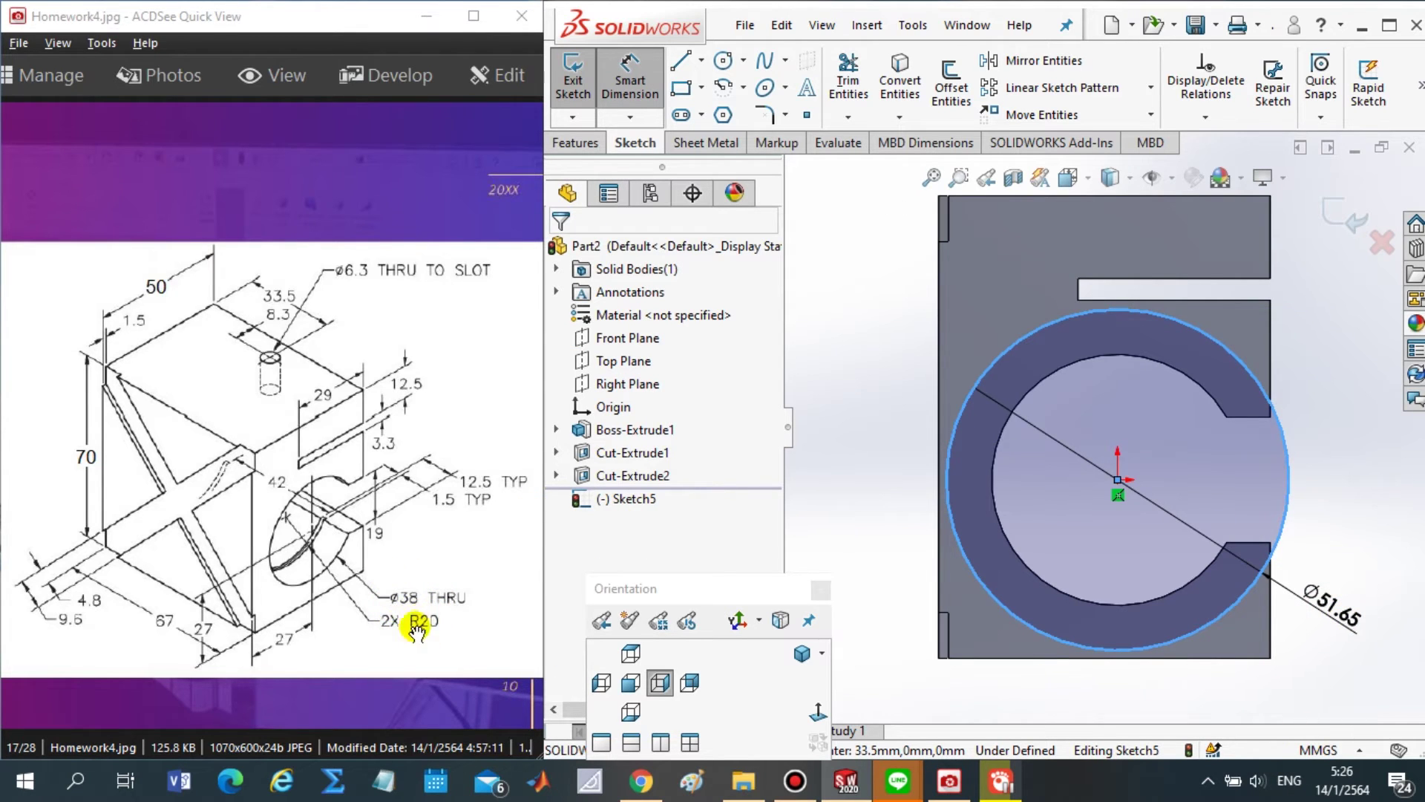
{"action": "left_click", "coordinate": [1325, 520]}
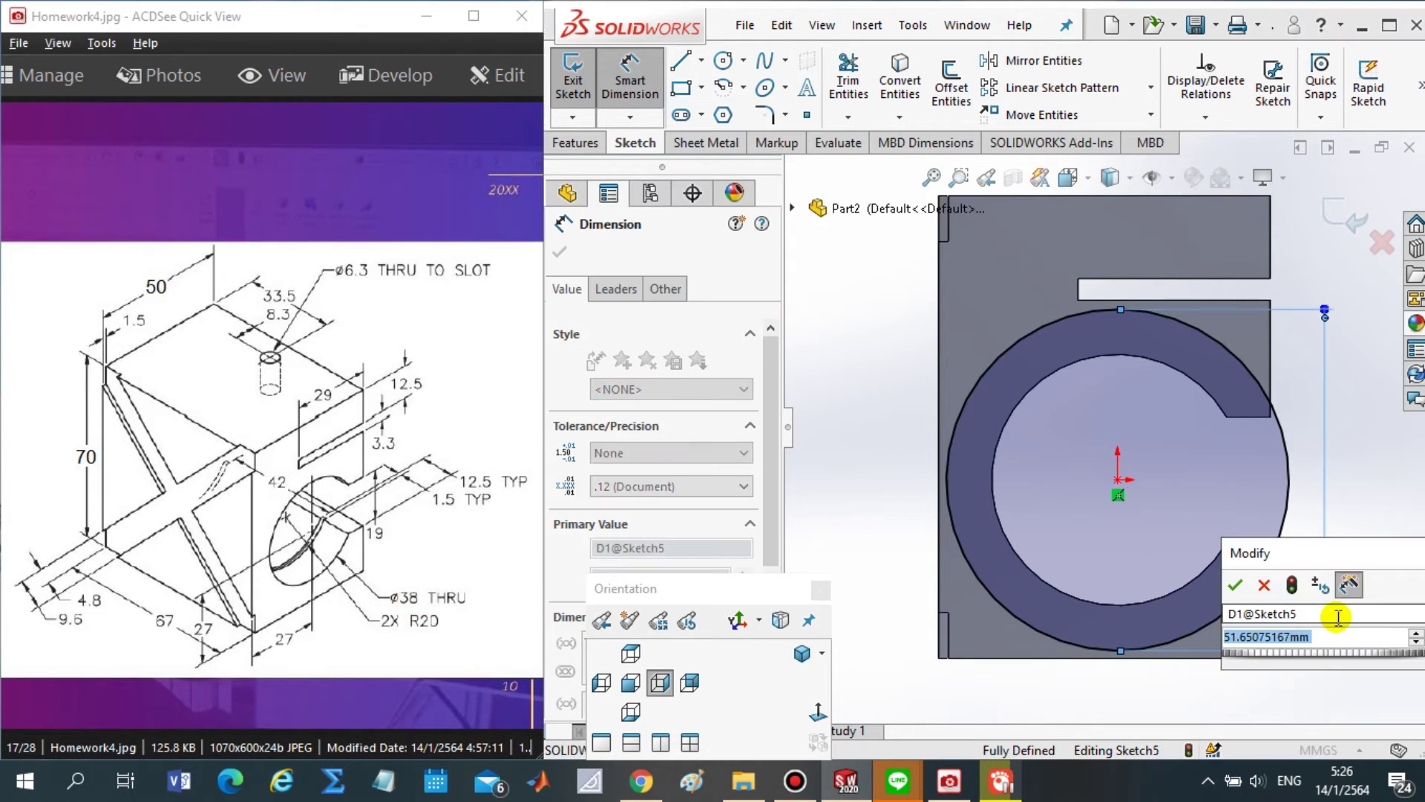
{"action": "type", "text": "40"}
{"action": "key", "text": "Return"}
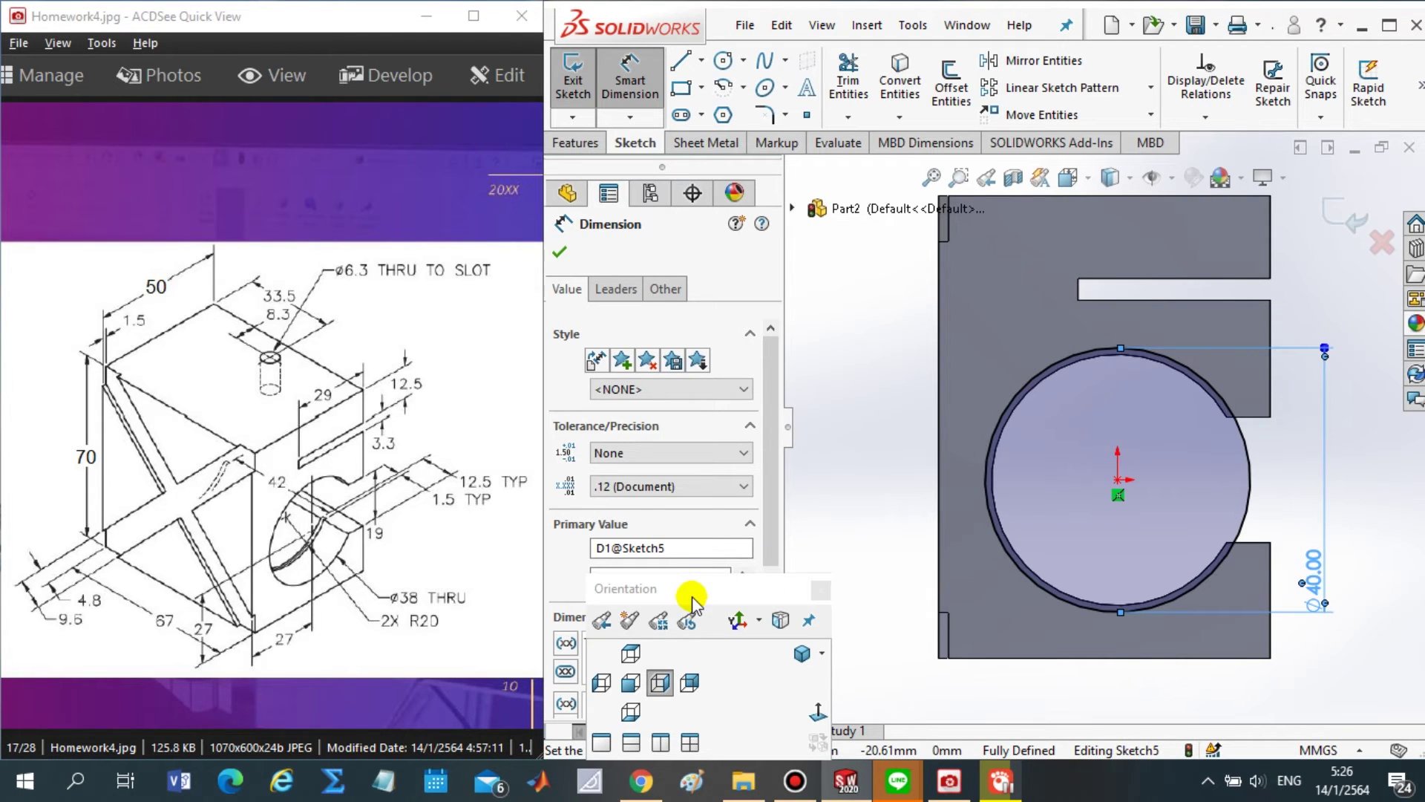
{"action": "left_click_drag", "start_coordinate": [692, 600], "coordinate": [794, 674]}
{"action": "key", "text": "Escape"}
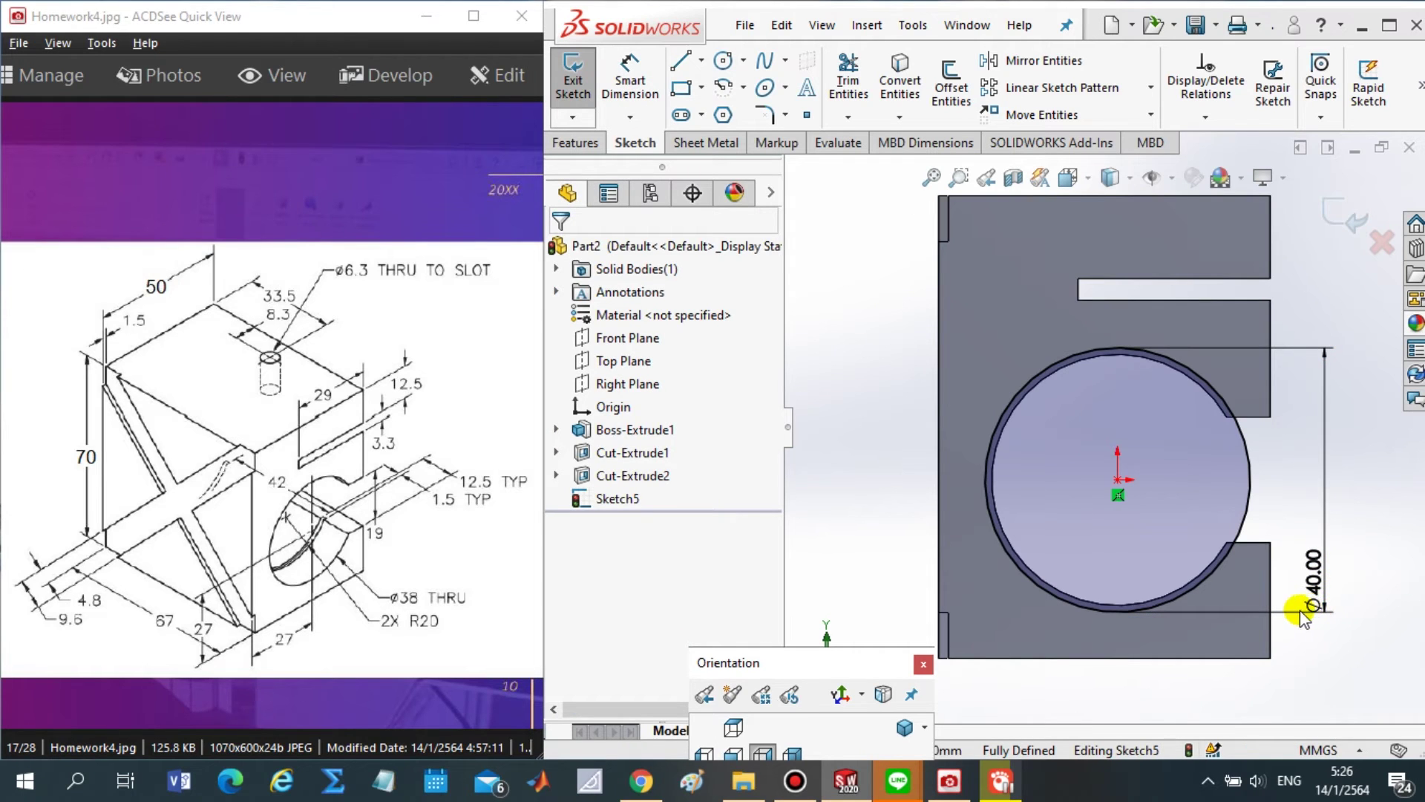
{"action": "left_click", "coordinate": [1289, 617]}
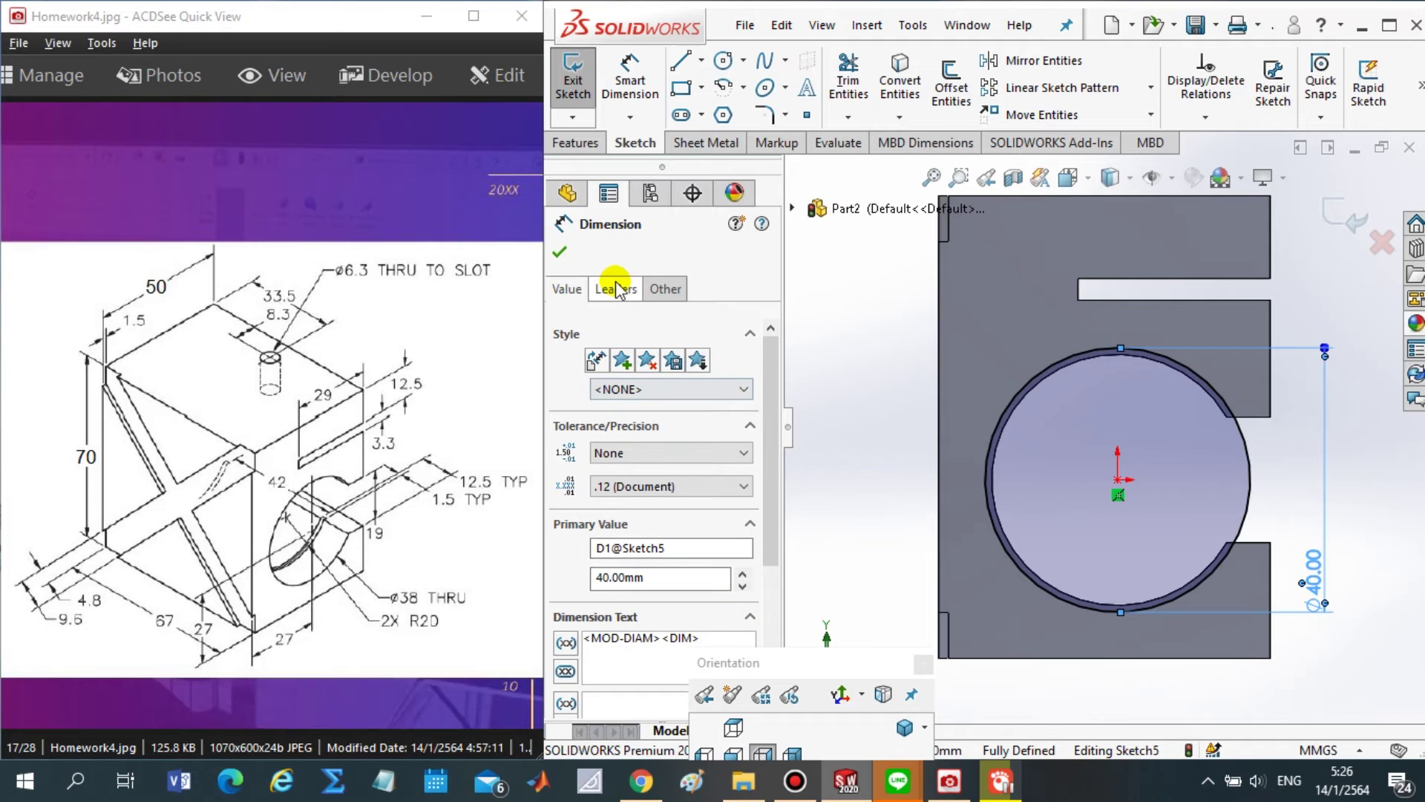
- Switch the Ø40 dimension's leader display to radius, showing R20.00
{"action": "left_click", "coordinate": [615, 289]}
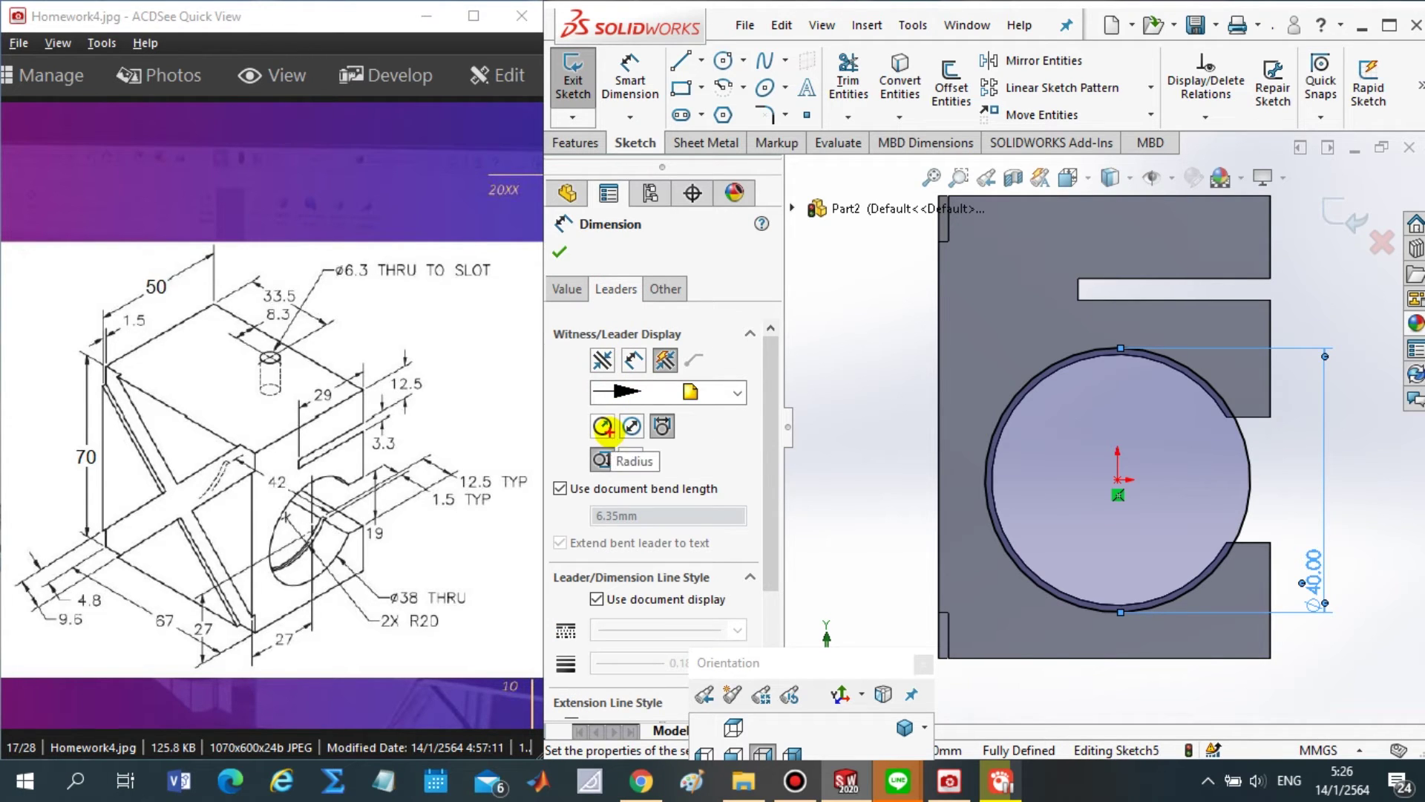
{"action": "left_click_drag", "start_coordinate": [620, 433], "coordinate": [601, 410]}
{"action": "key", "text": "Escape"}
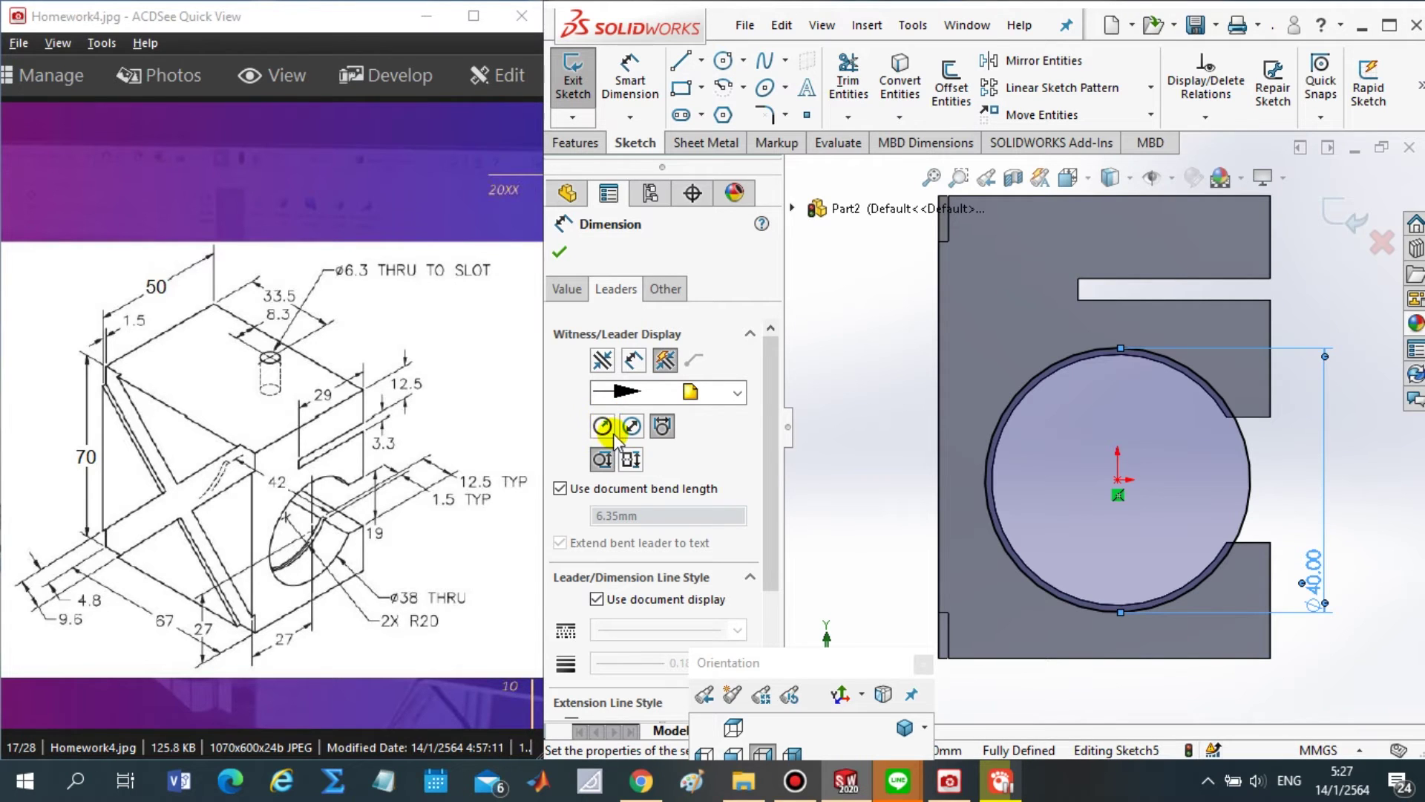
{"action": "left_click", "coordinate": [603, 426]}
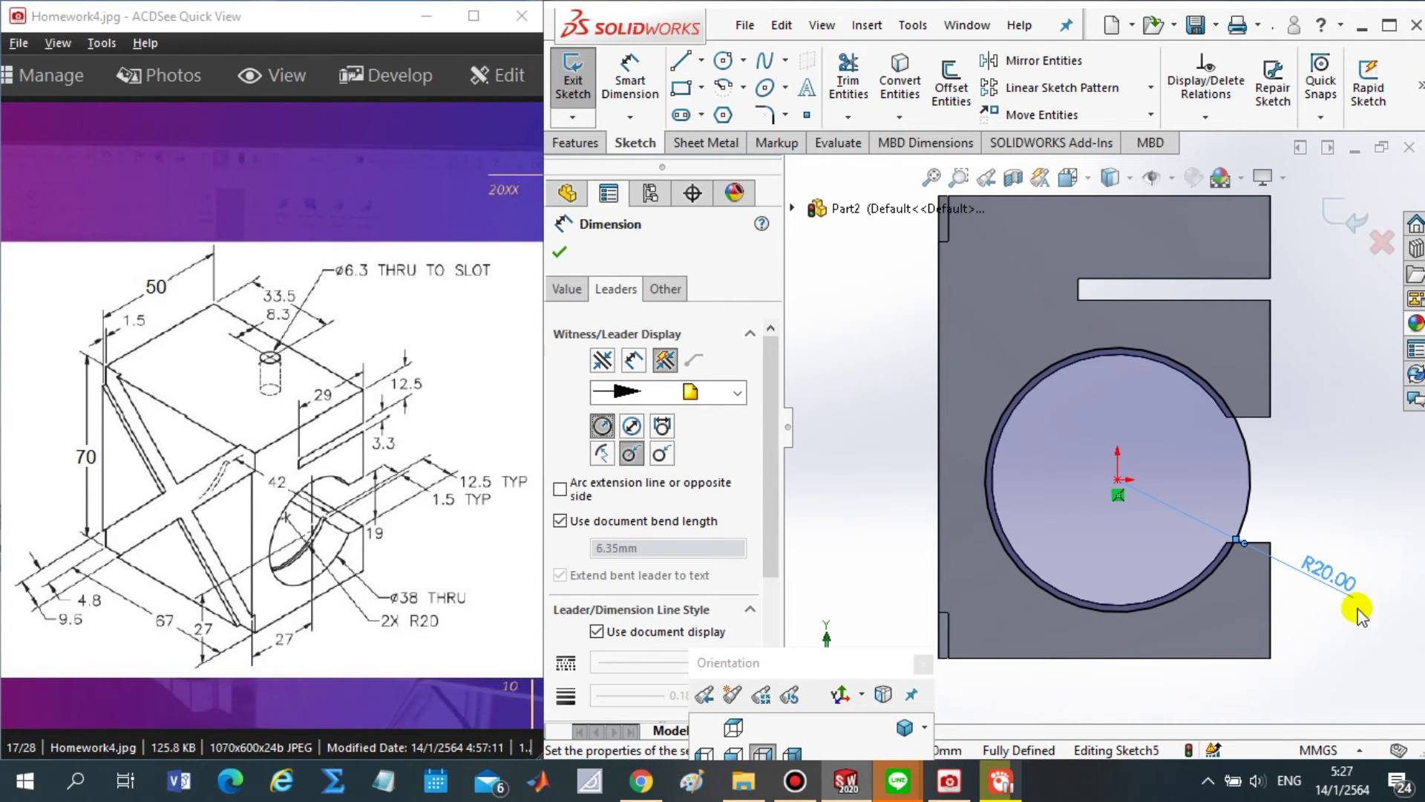
{"action": "mouse_move", "coordinate": [1322, 605]}
{"action": "left_mouse_down"}
{"action": "mouse_move", "coordinate": [1368, 604]}
{"action": "mouse_move", "coordinate": [1255, 602]}
{"action": "left_mouse_up"}
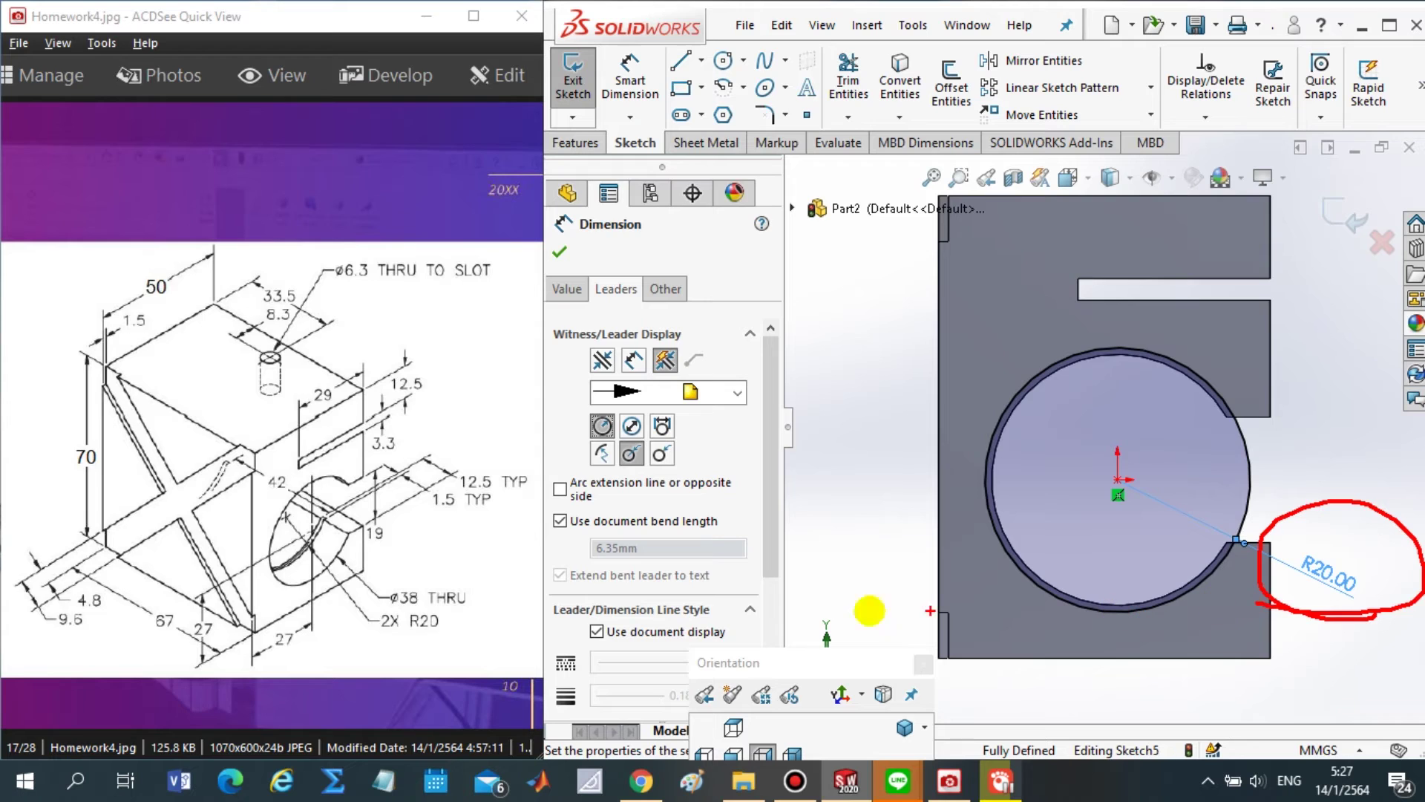
{"action": "mouse_move", "coordinate": [449, 633]}
{"action": "left_mouse_down"}
{"action": "mouse_move", "coordinate": [341, 629]}
{"action": "mouse_move", "coordinate": [451, 625]}
{"action": "mouse_move", "coordinate": [369, 625]}
{"action": "left_mouse_up"}
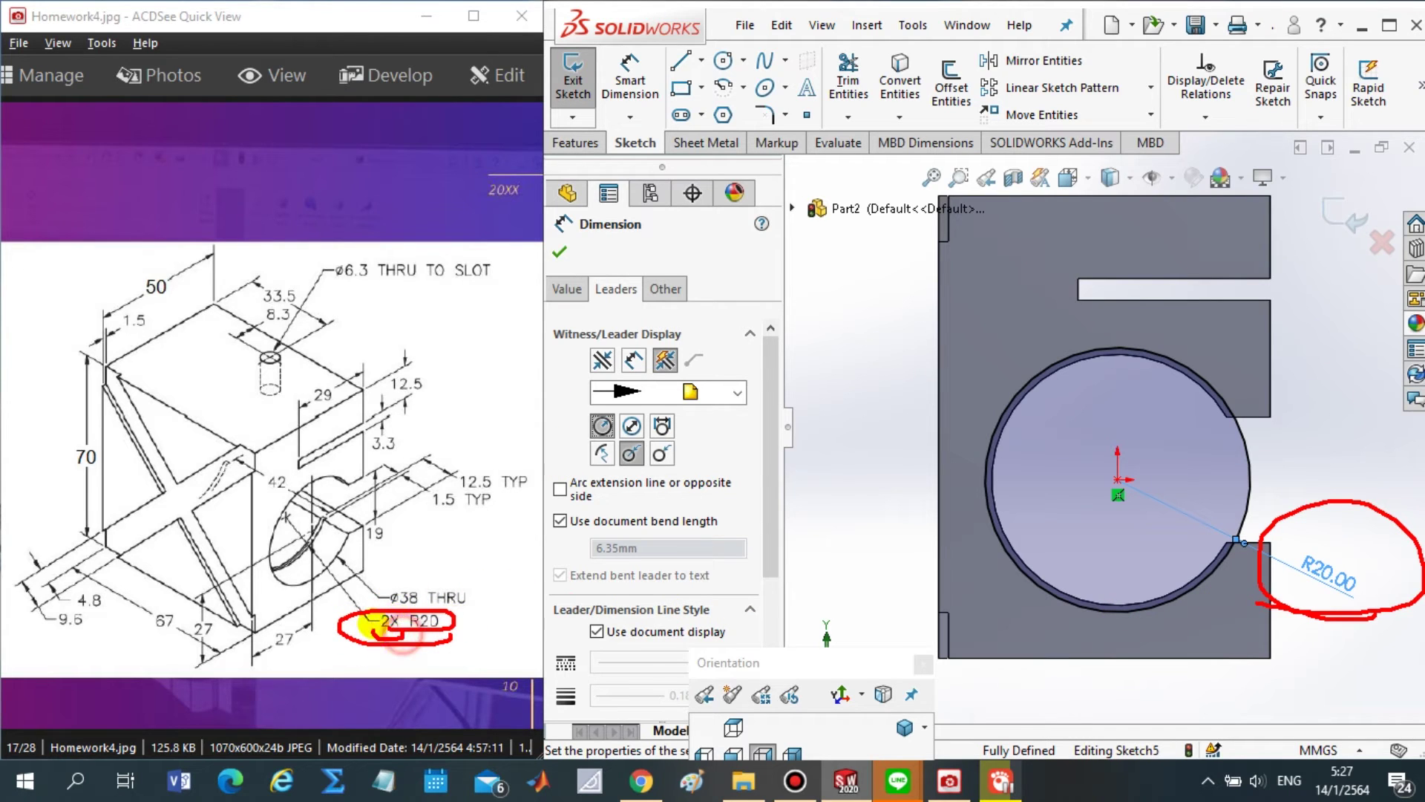
{"action": "mouse_move", "coordinate": [223, 489]}
{"action": "left_mouse_down"}
{"action": "mouse_move", "coordinate": [189, 392]}
{"action": "mouse_move", "coordinate": [201, 540]}
{"action": "left_mouse_up"}
{"action": "left_click_drag", "start_coordinate": [265, 494], "coordinate": [298, 520]}
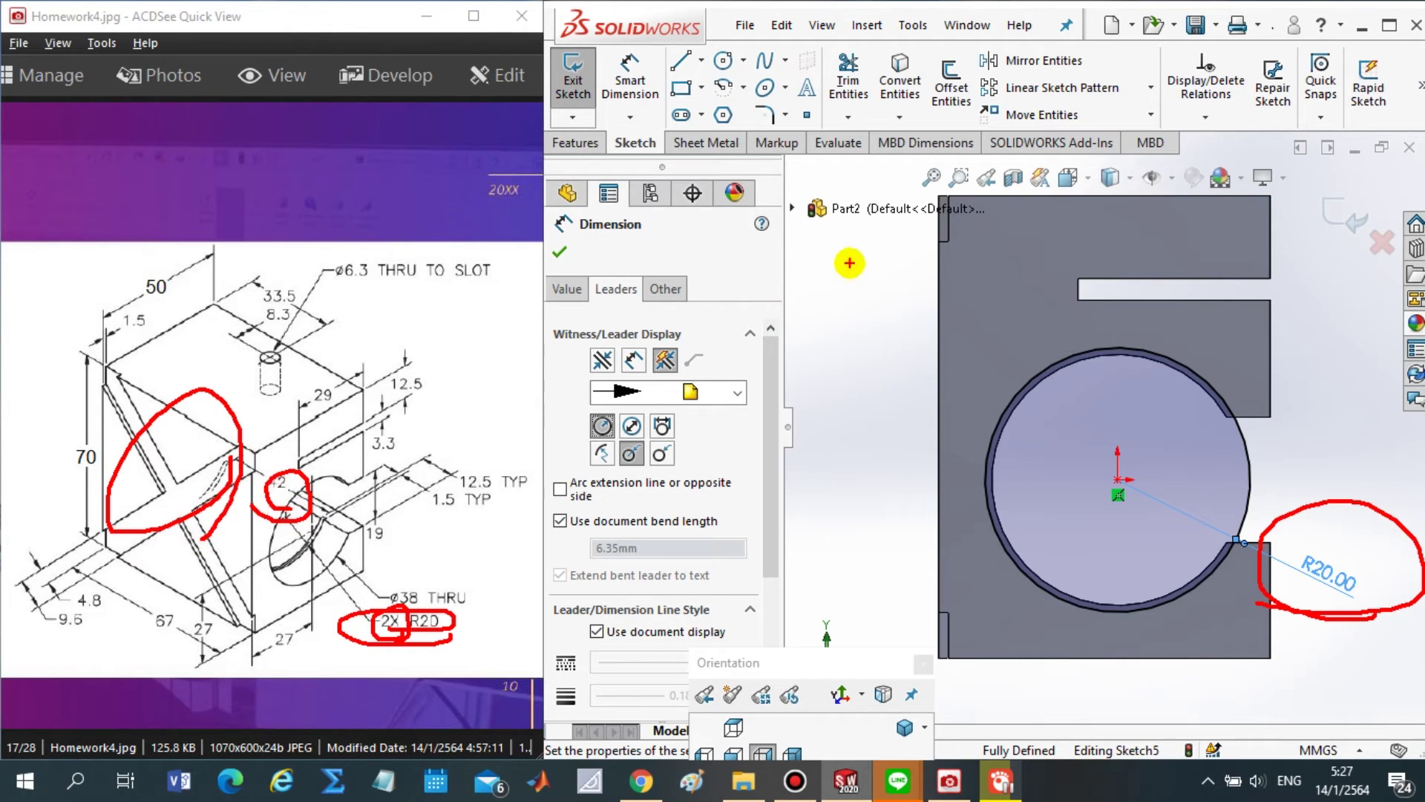
{"action": "key", "text": "Escape"}
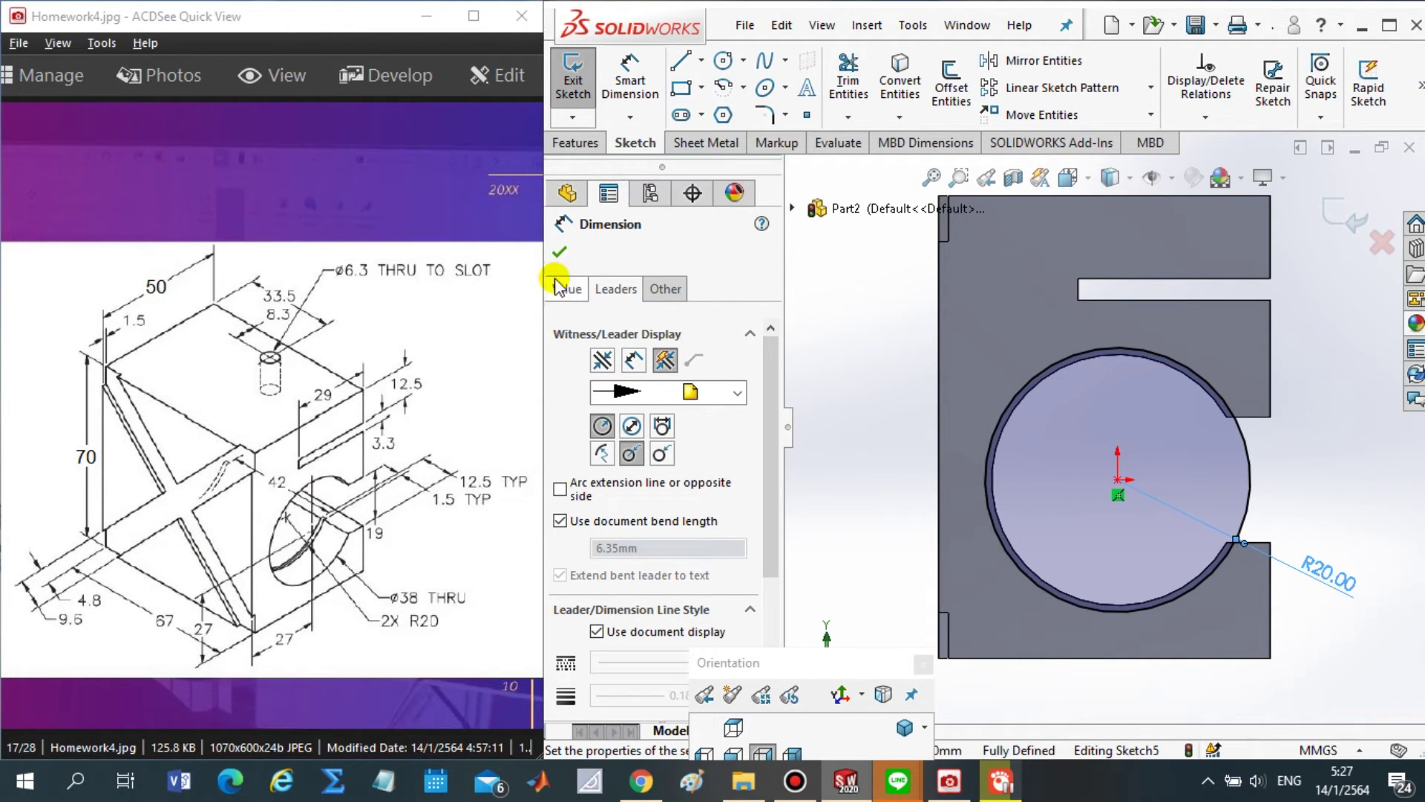
{"action": "left_click", "coordinate": [560, 253]}
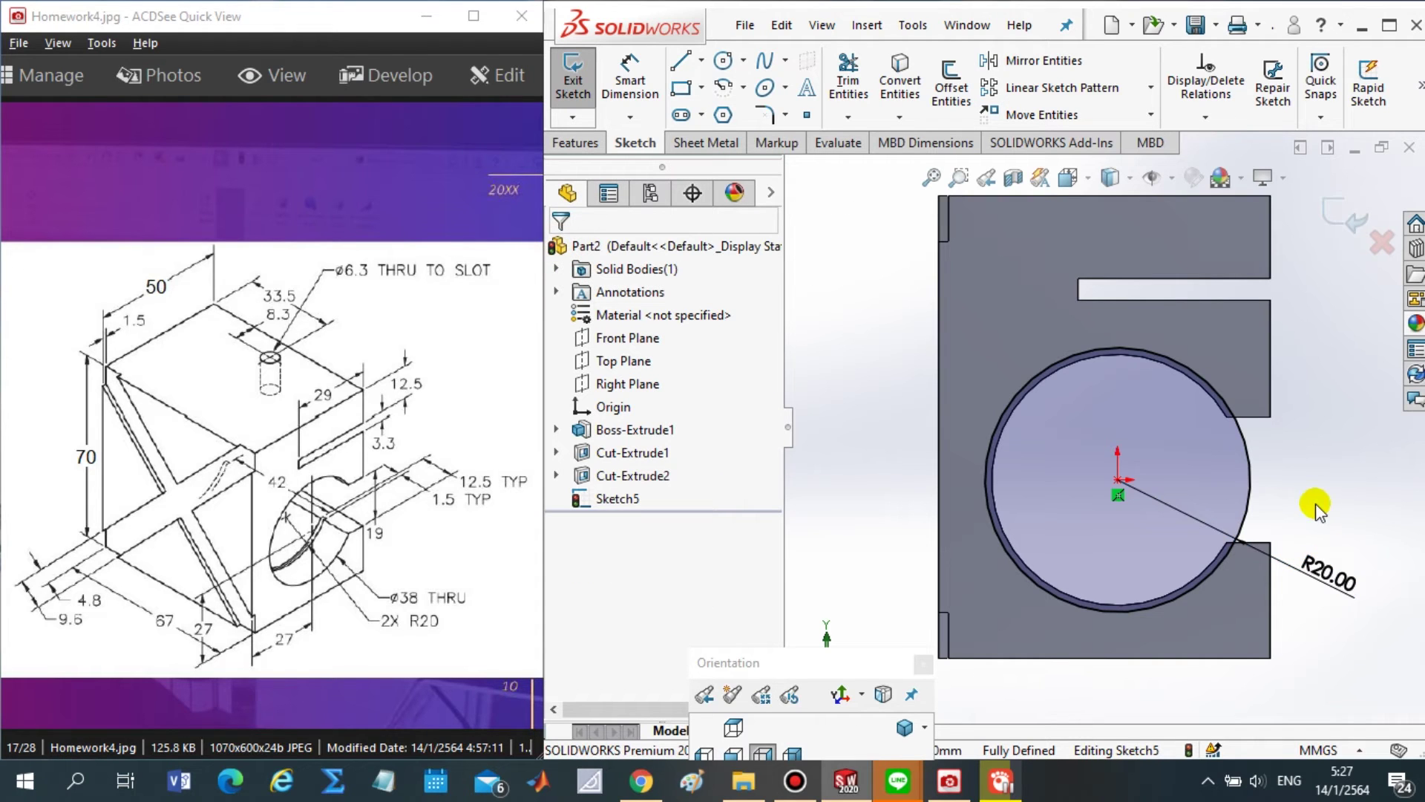
- Orbit and zoom out to a tilted 3D view of the whole part
{"action": "left_click_drag", "start_coordinate": [795, 661], "coordinate": [754, 546]}
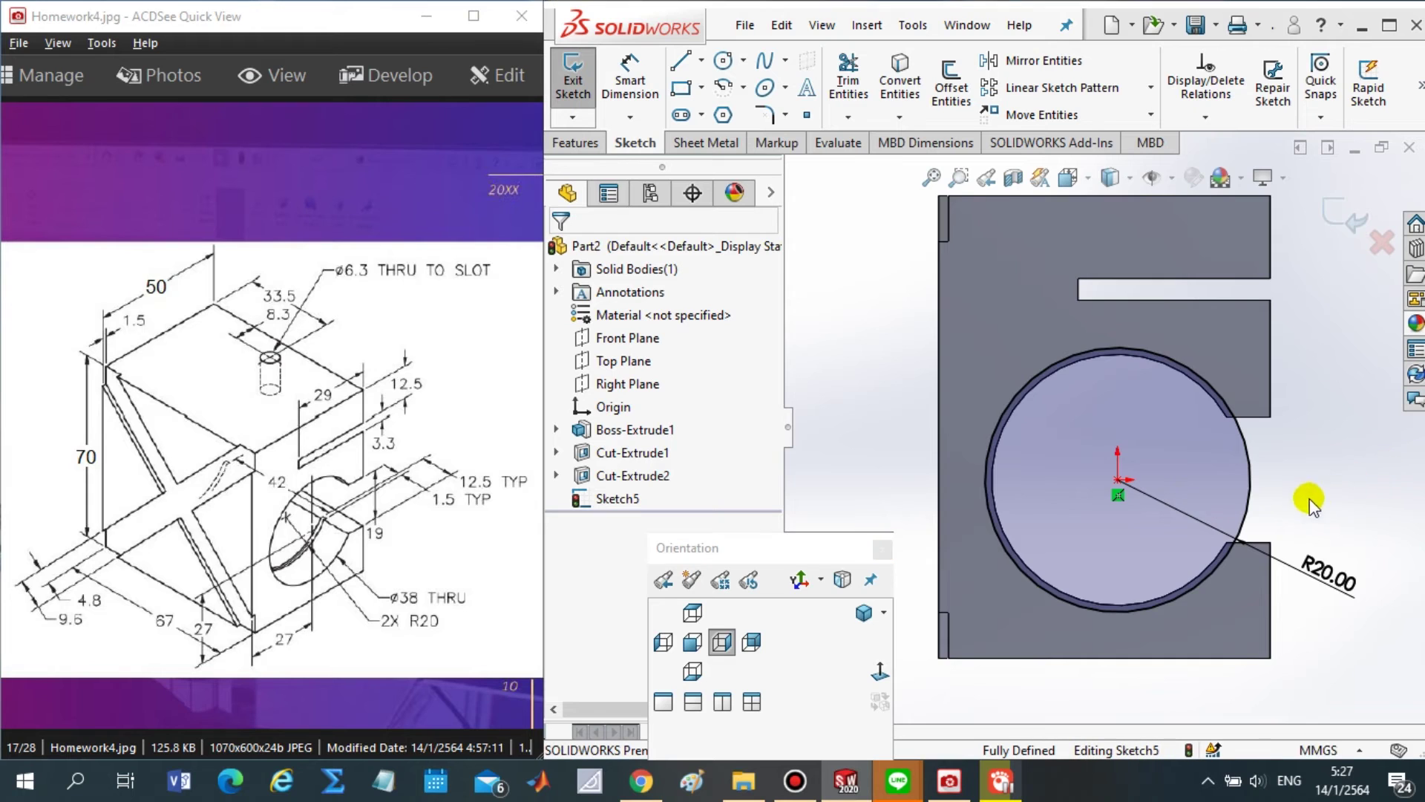
{"action": "mouse_move", "coordinate": [1311, 493]}
{"action": "middle_mouse_down"}
{"action": "mouse_move", "coordinate": [1250, 512]}
{"action": "mouse_move", "coordinate": [1280, 483]}
{"action": "middle_mouse_up"}
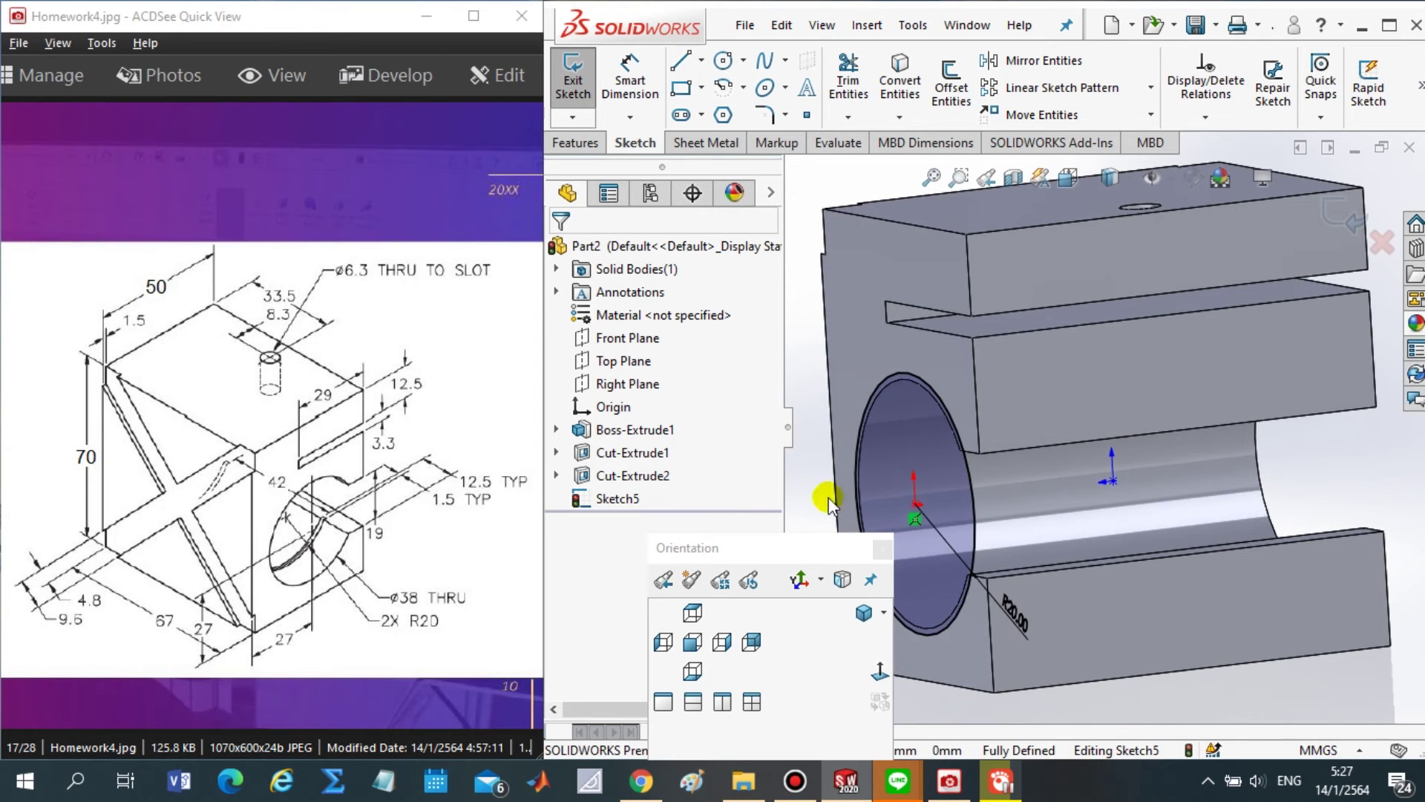
{"action": "scroll", "coordinate": [1240, 524], "scroll_direction": "up", "scroll_amount": 3}
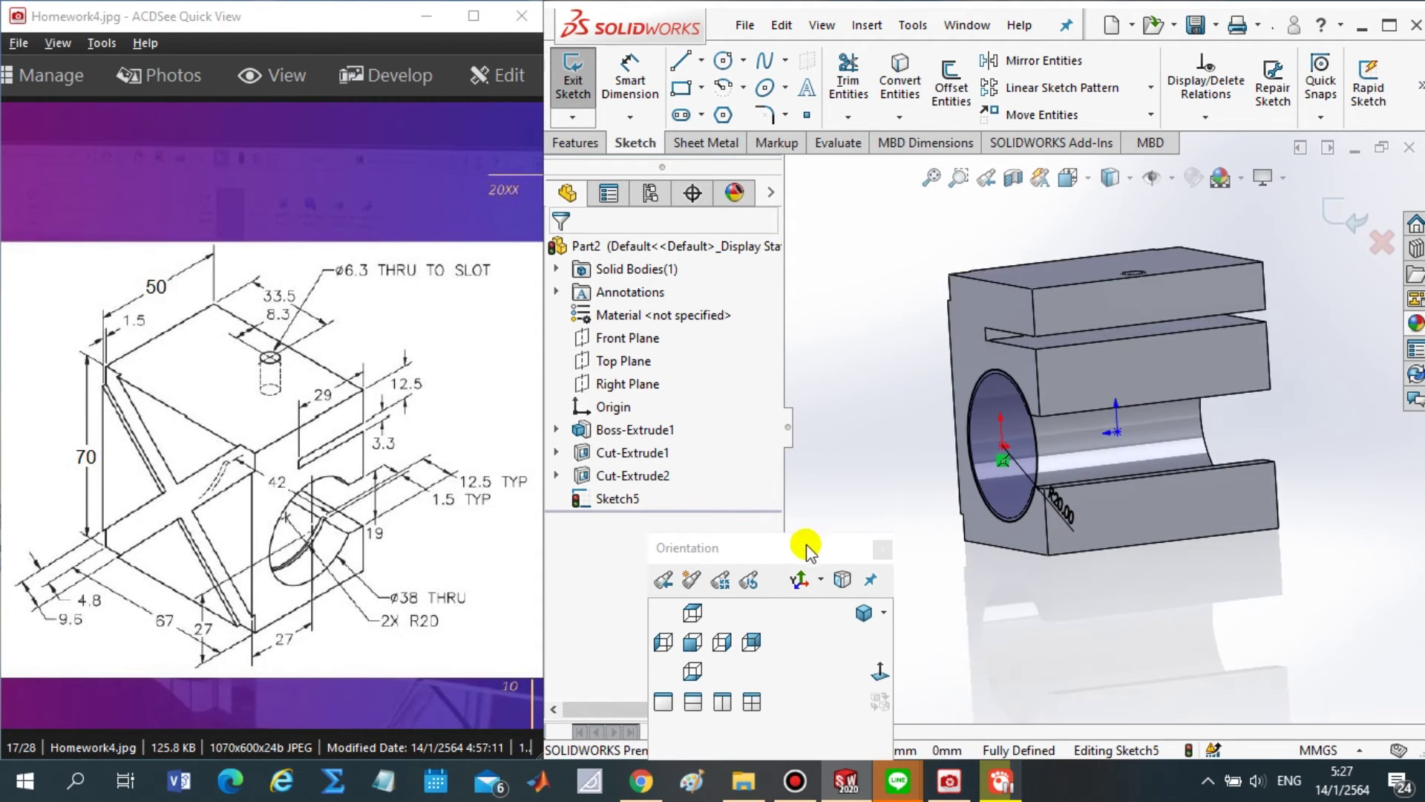
{"action": "left_click_drag", "start_coordinate": [812, 548], "coordinate": [739, 548]}
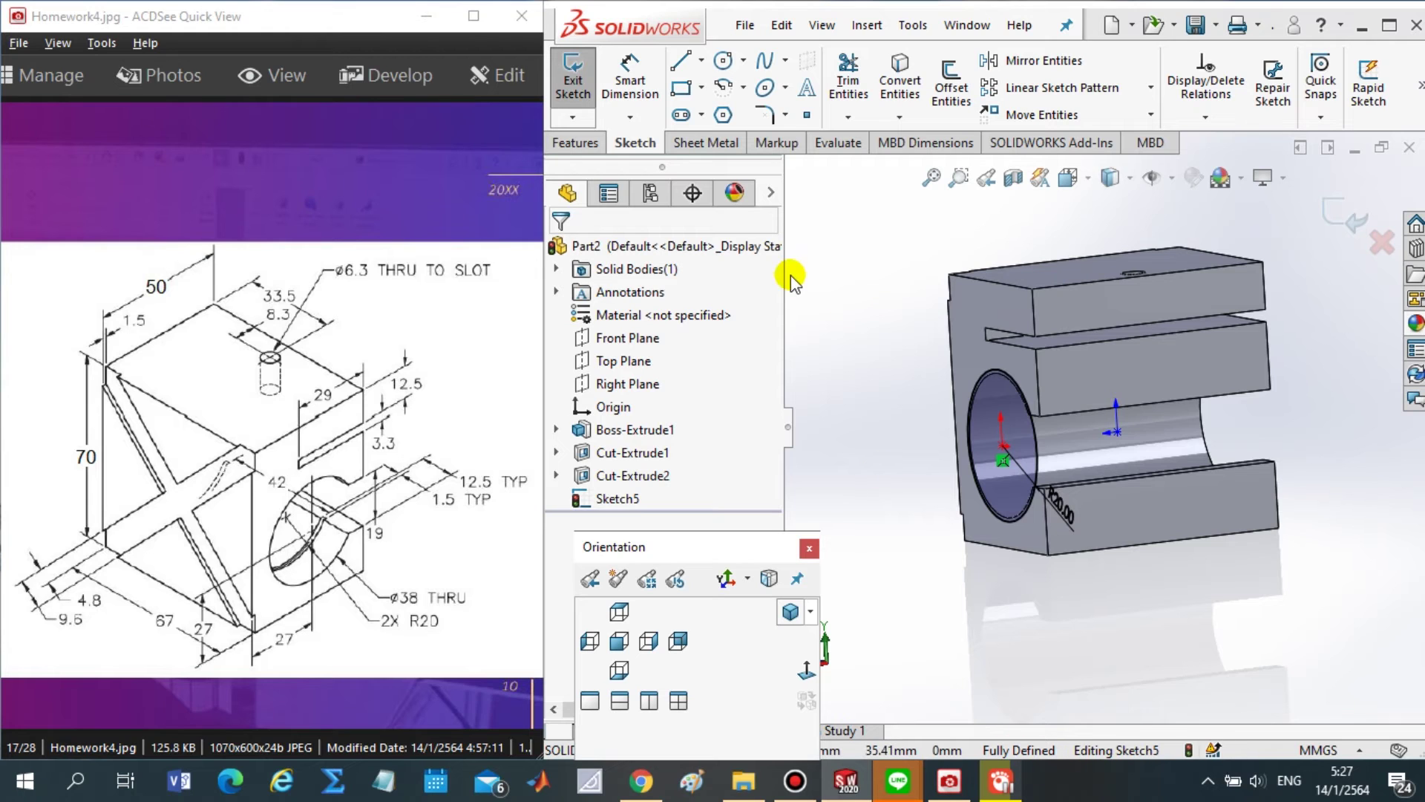
- Start an extruded cut from the circle sketch and view the part side-on
{"action": "left_click", "coordinate": [578, 144]}
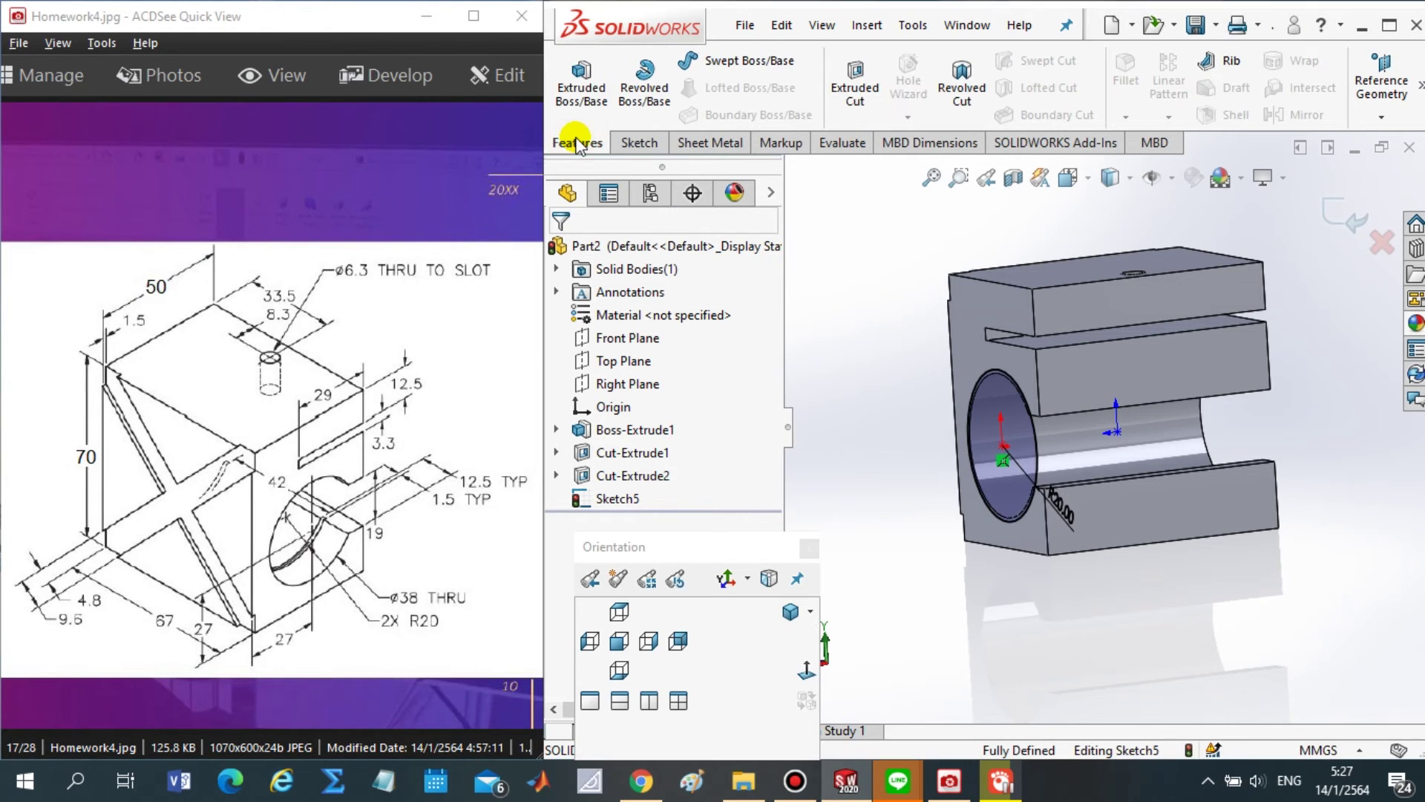
{"action": "left_click", "coordinate": [852, 88]}
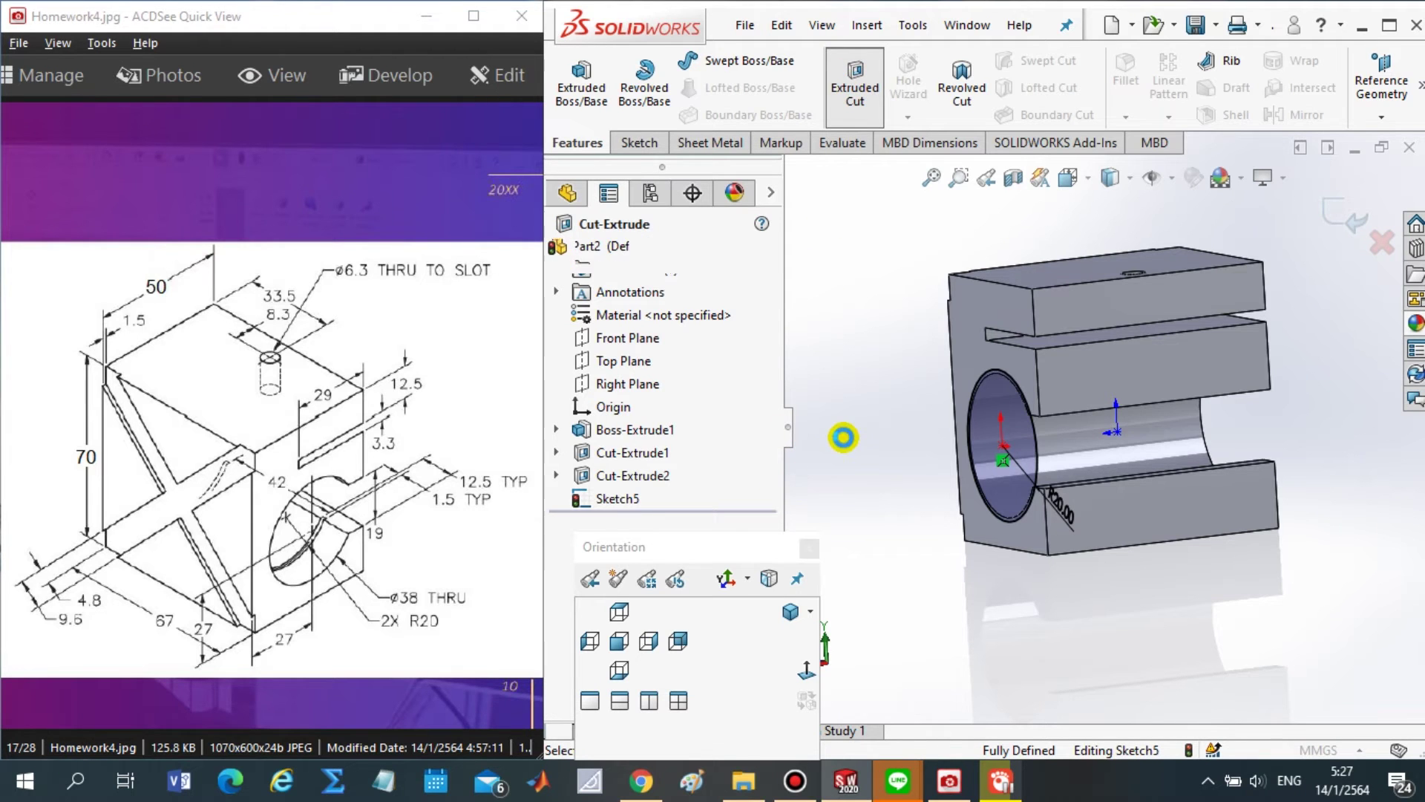
{"action": "left_click_drag", "start_coordinate": [707, 565], "coordinate": [737, 628]}
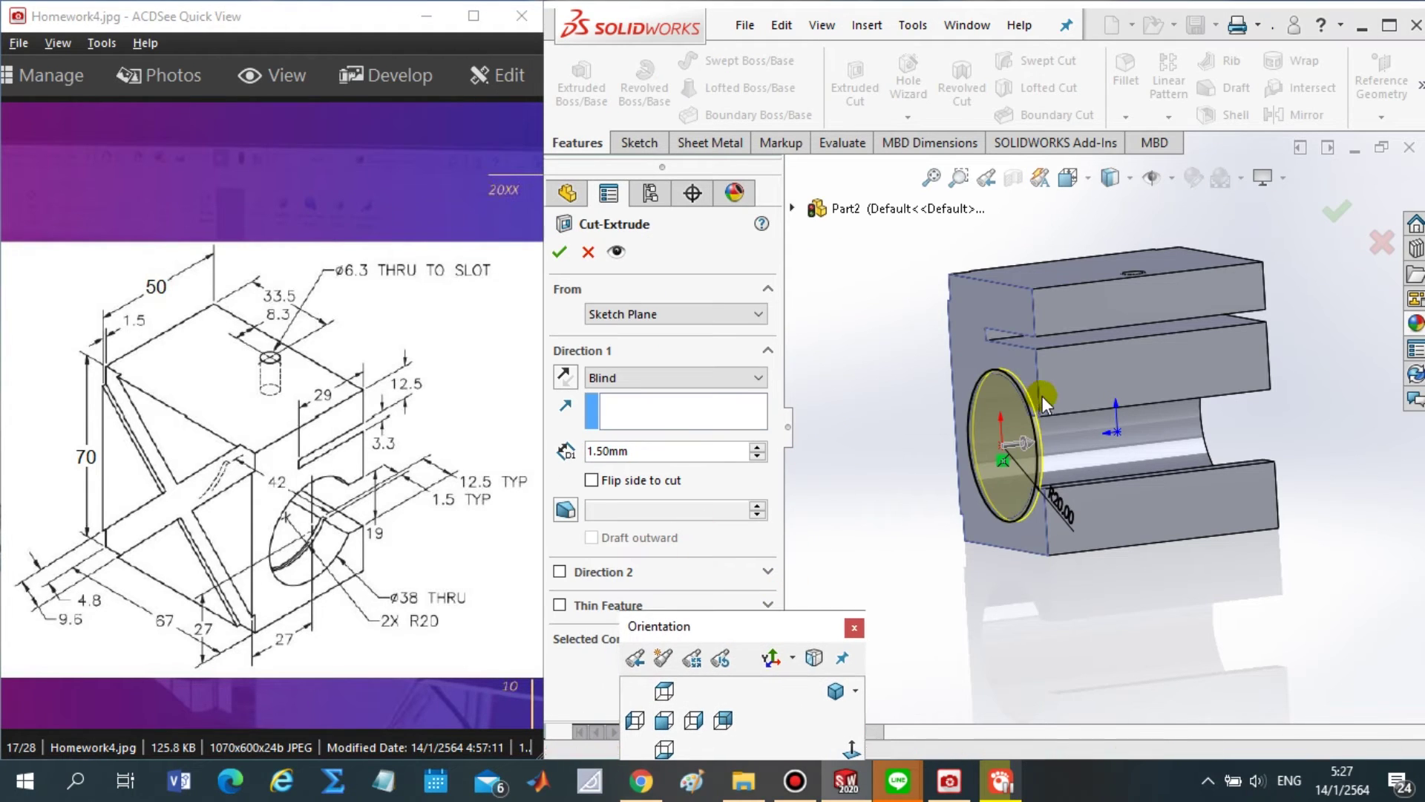
{"action": "scroll", "coordinate": [1042, 395], "scroll_direction": "down", "scroll_amount": 5}
{"action": "scroll", "coordinate": [1049, 440], "scroll_direction": "down", "scroll_amount": 4}
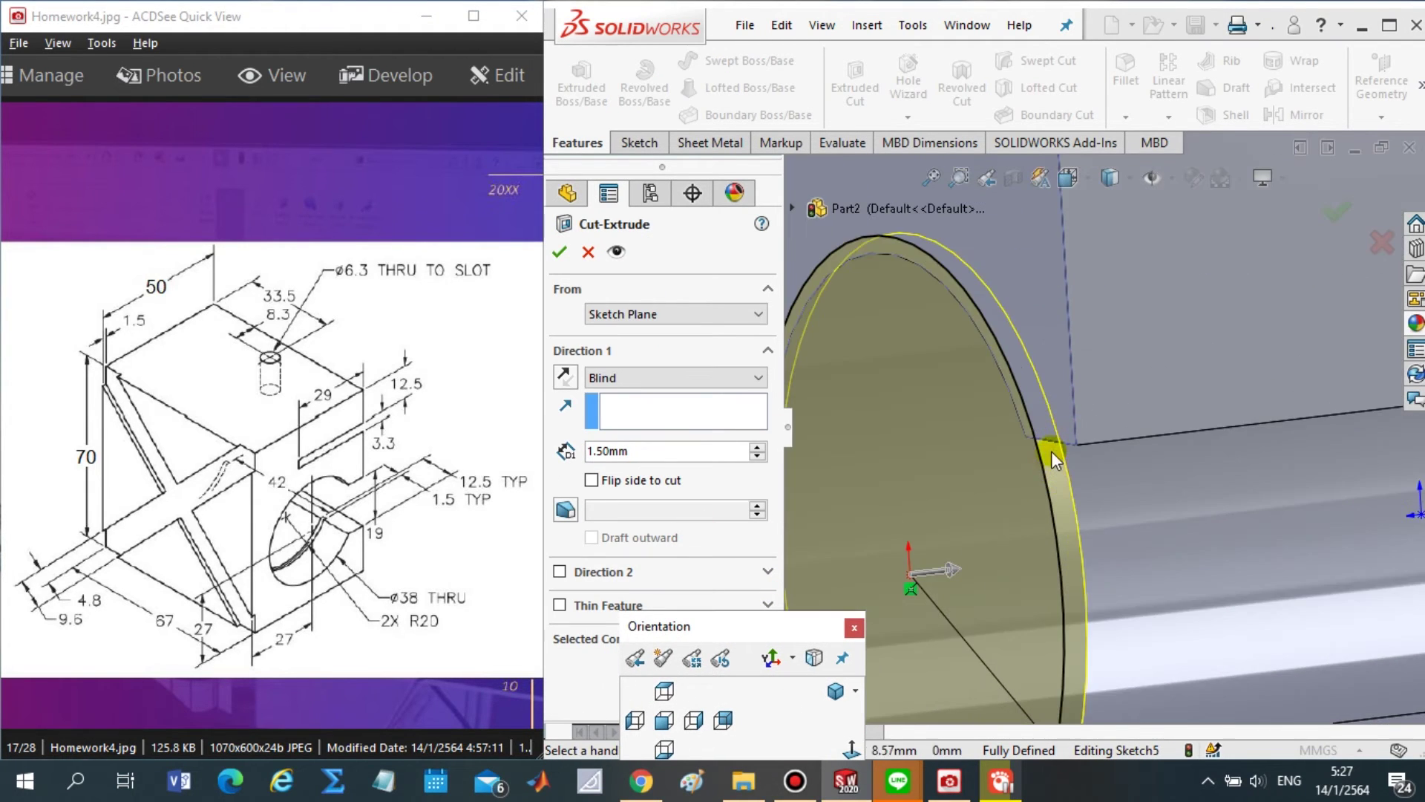
{"action": "left_click", "coordinate": [694, 720]}
{"action": "left_click", "coordinate": [724, 724]}
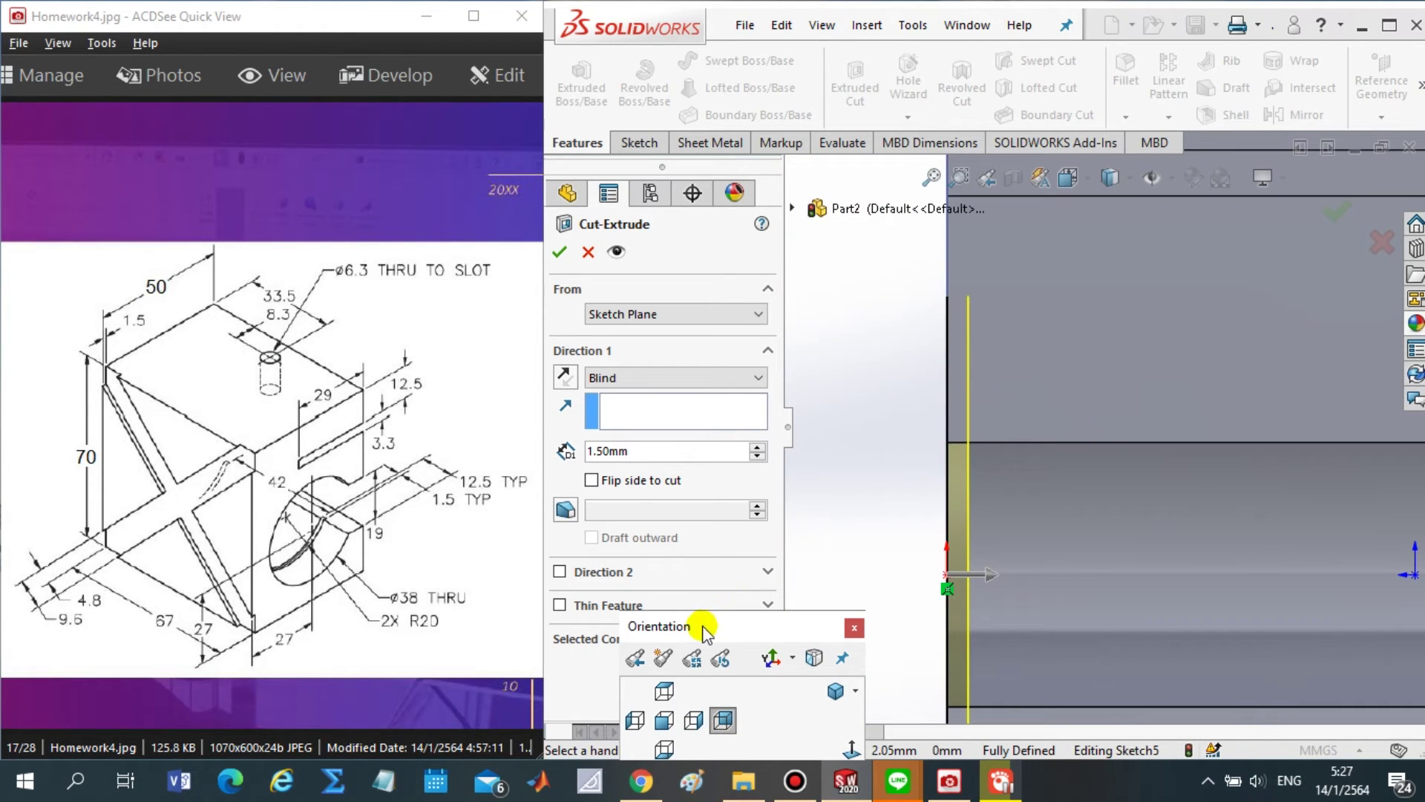
{"action": "left_click_drag", "start_coordinate": [702, 634], "coordinate": [671, 655]}
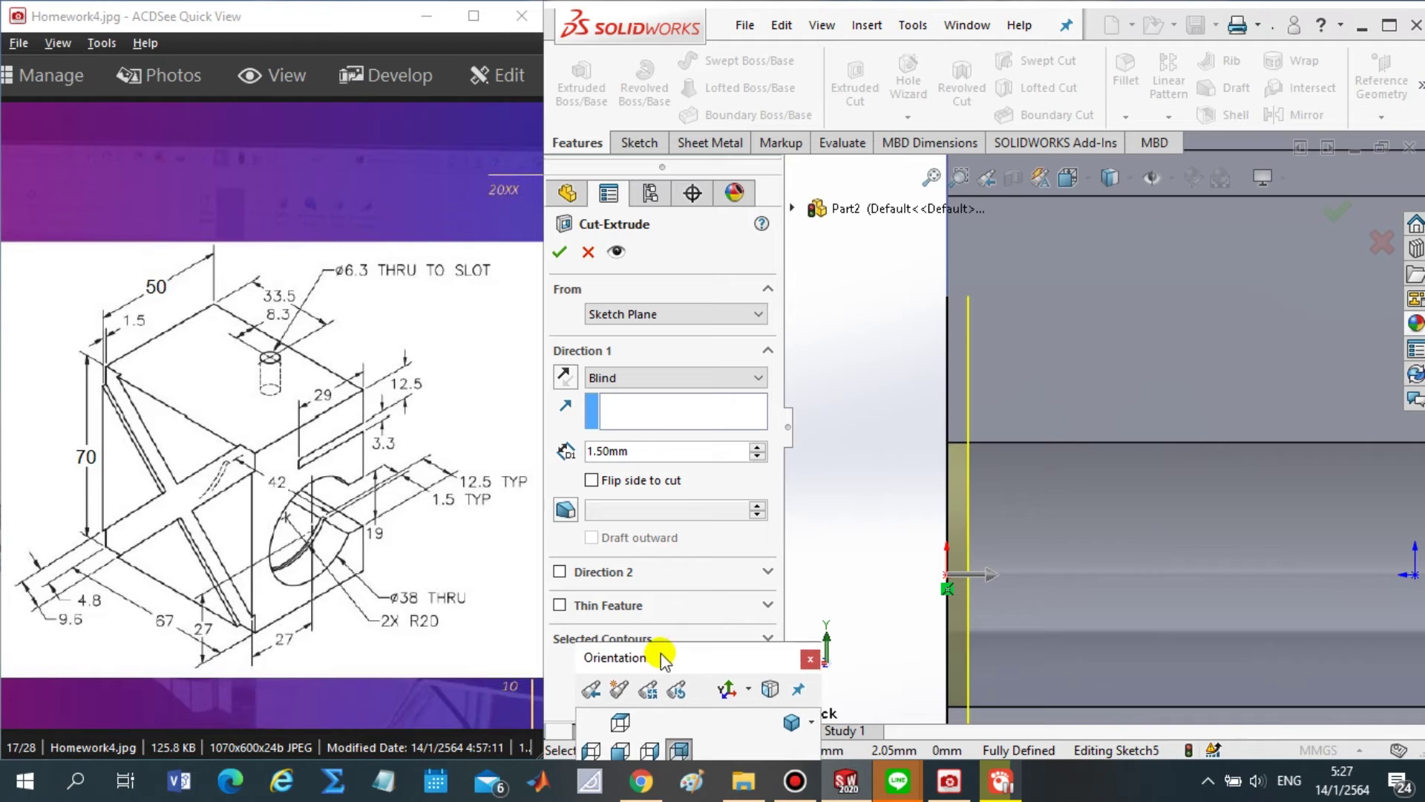
- Set Direction 1 to Offset From Surface, referencing the front face (Face<1>) at 1.50mm
{"action": "left_click", "coordinate": [616, 377]}
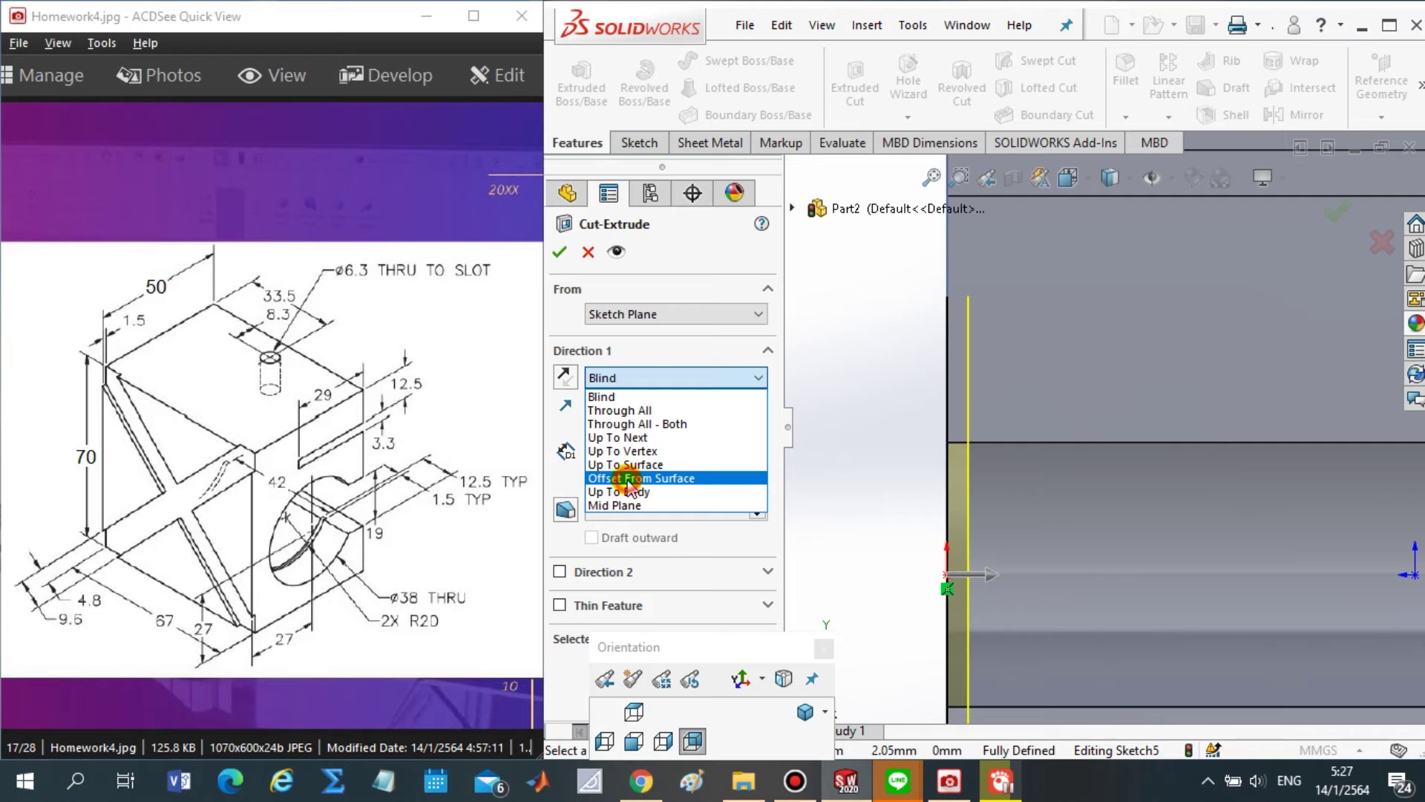
{"action": "left_click", "coordinate": [627, 480]}
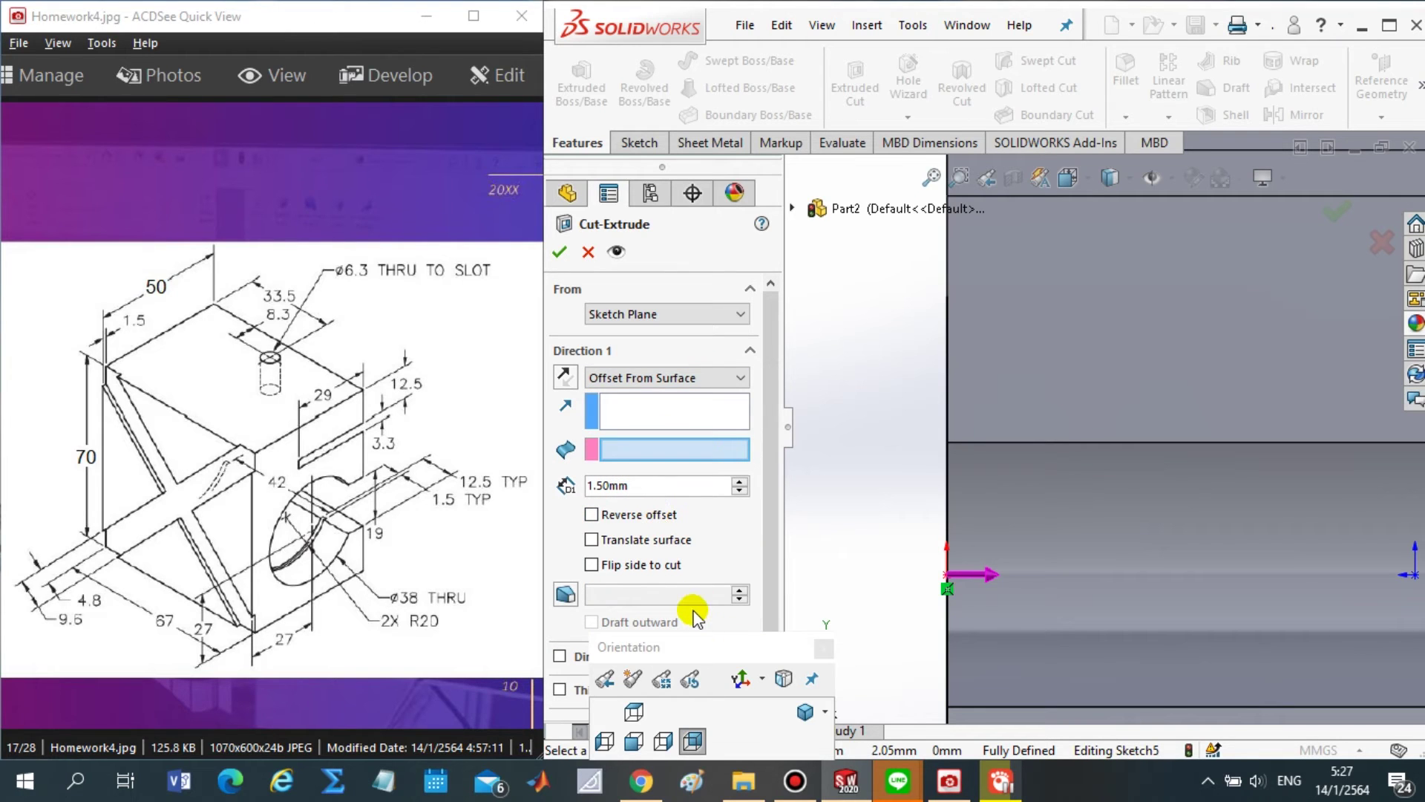
{"action": "left_click", "coordinate": [645, 405]}
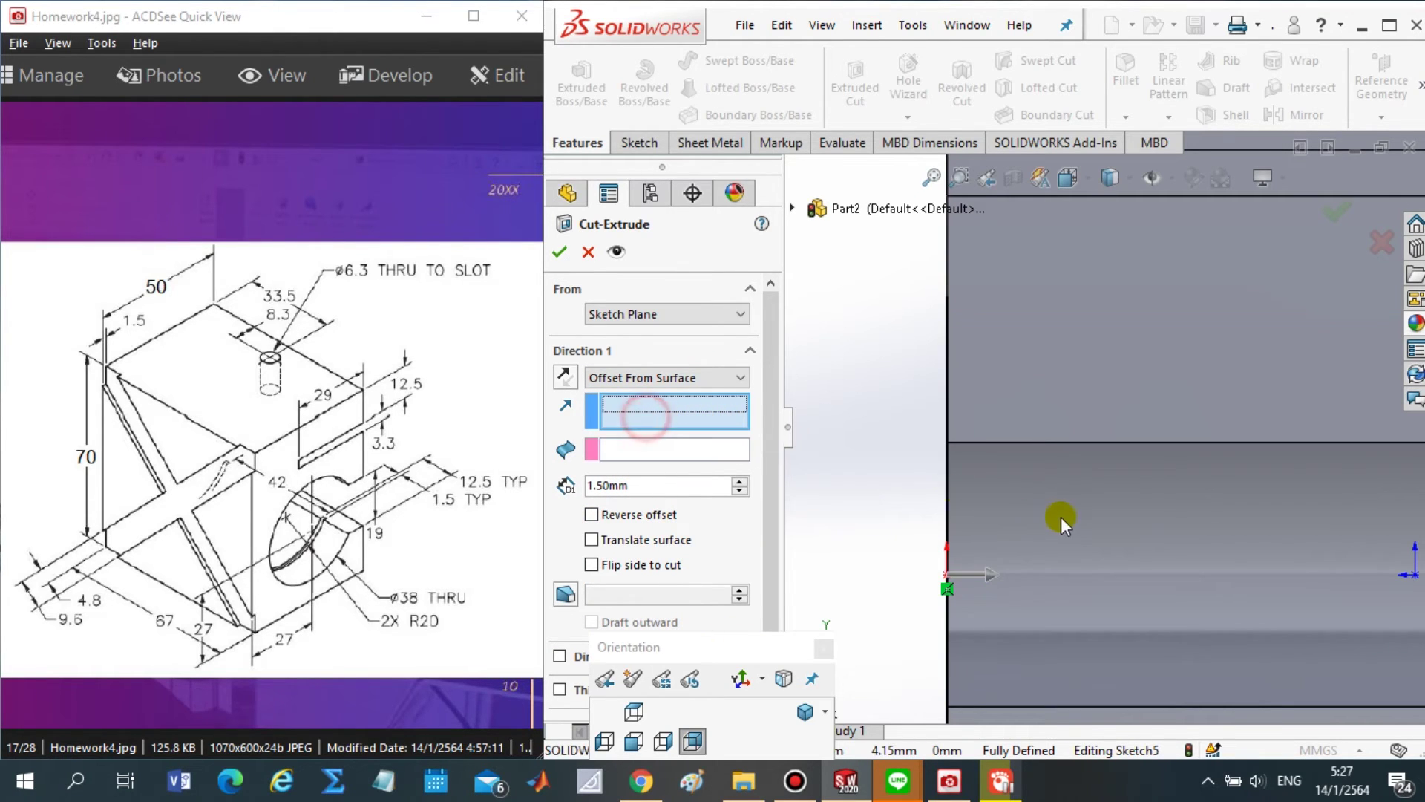
{"action": "scroll", "coordinate": [1061, 517], "scroll_direction": "up", "scroll_amount": 3}
{"action": "middle_click_drag", "start_coordinate": [1063, 517], "coordinate": [1116, 367]}
{"action": "left_click", "coordinate": [1113, 350]}
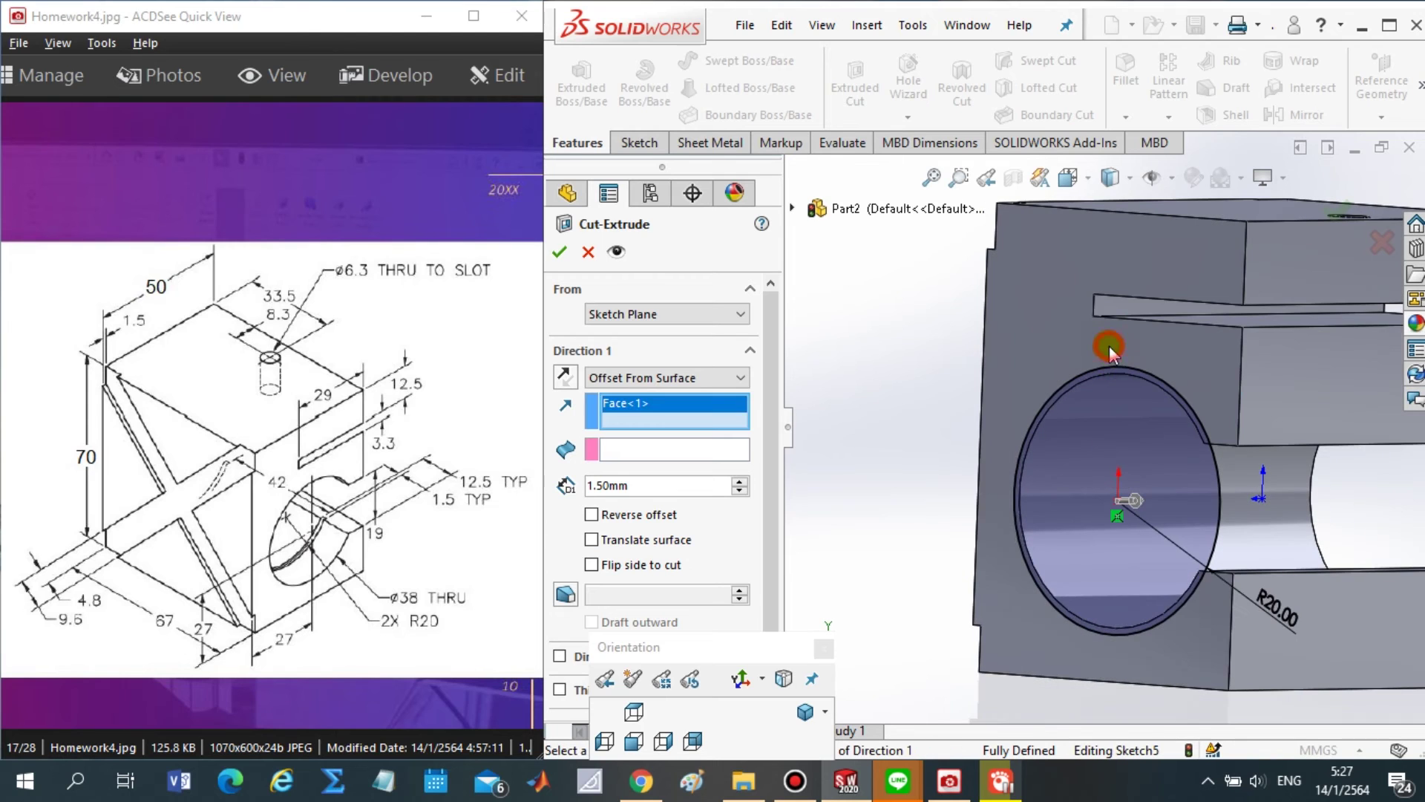
{"action": "left_click", "coordinate": [678, 449]}
{"action": "left_click", "coordinate": [645, 450]}
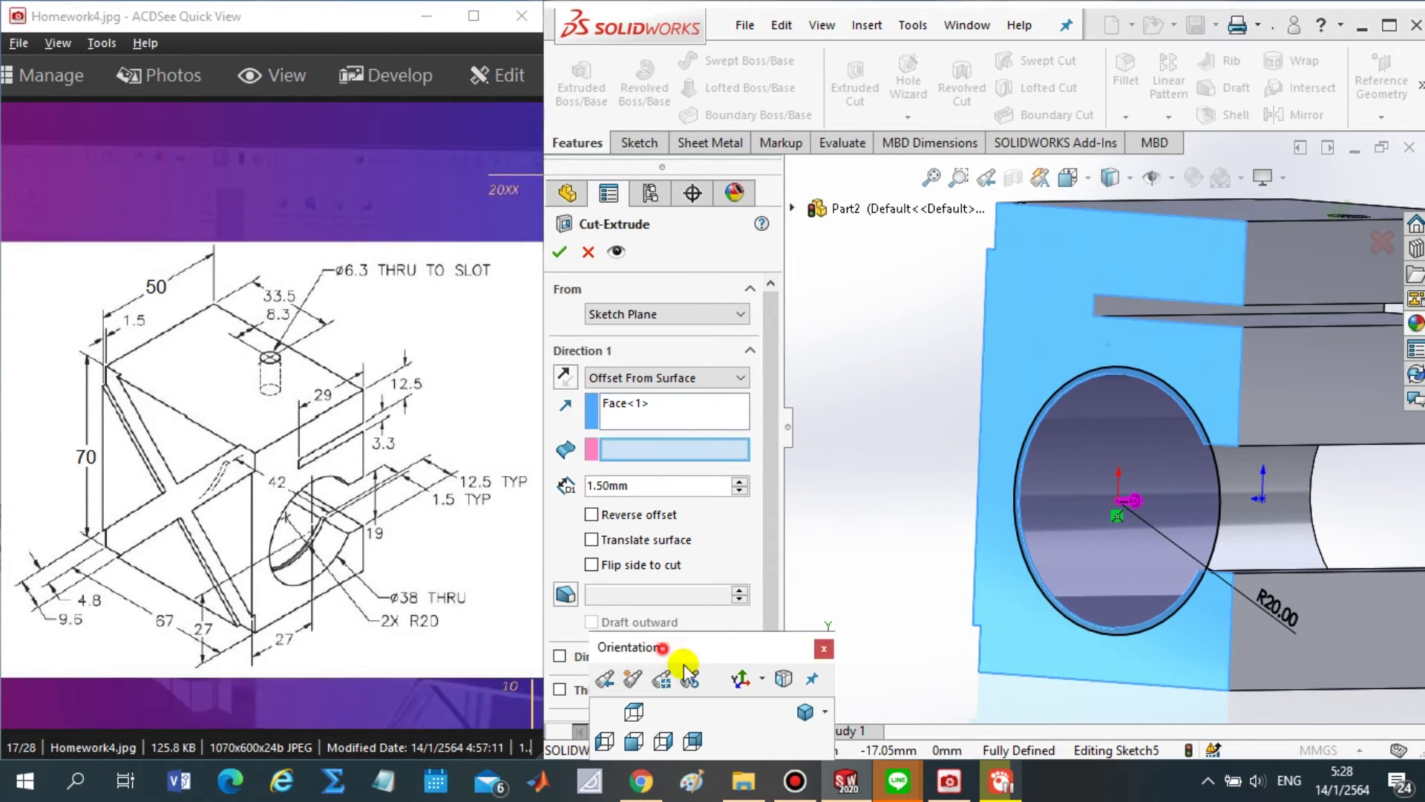
- Reframe the part side-on and flip the 1.50mm offset to the other side
{"action": "left_click_drag", "start_coordinate": [666, 650], "coordinate": [841, 705]}
{"action": "key", "text": "z"}
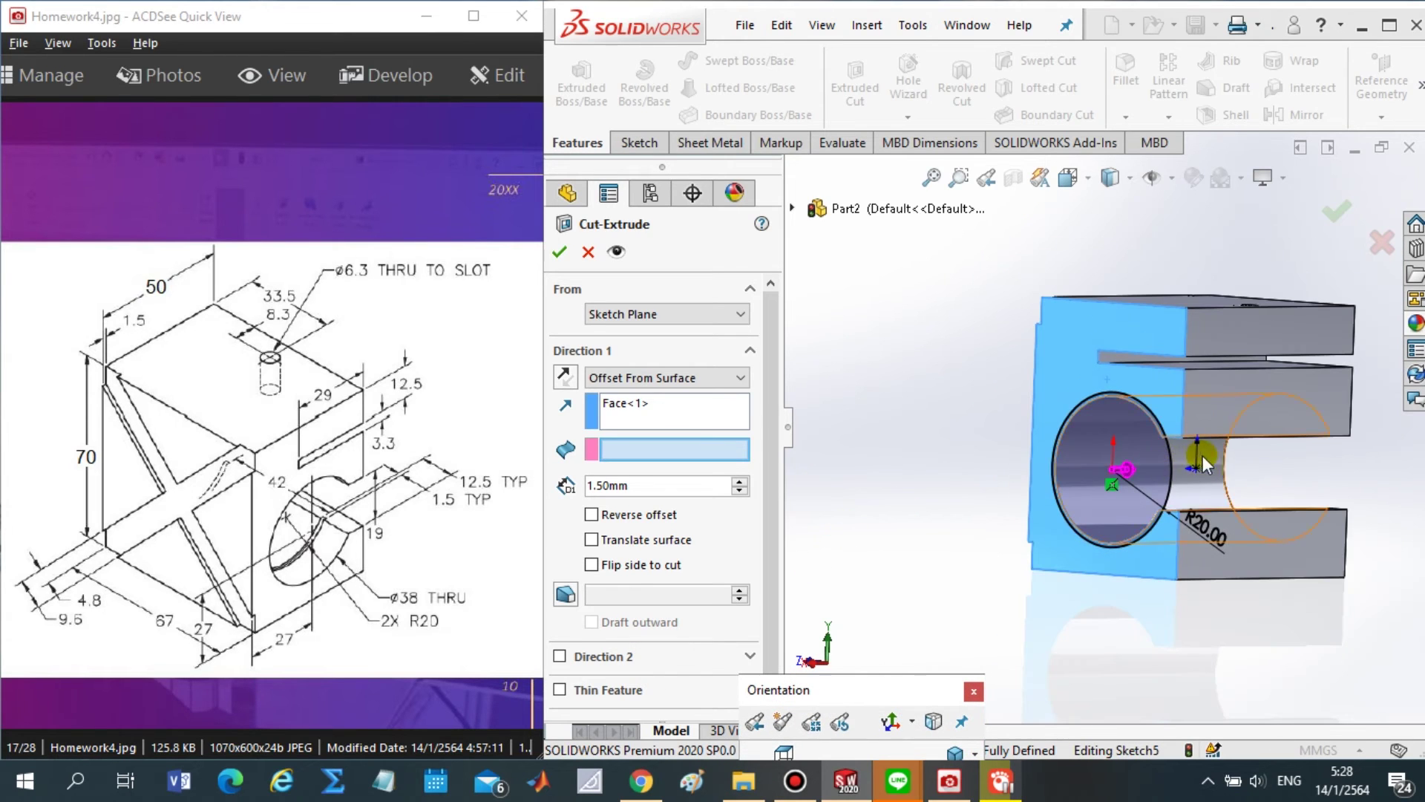
{"action": "key", "text": "ctrl+4"}
{"action": "scroll", "coordinate": [1005, 614], "scroll_direction": "down", "scroll_amount": 3}
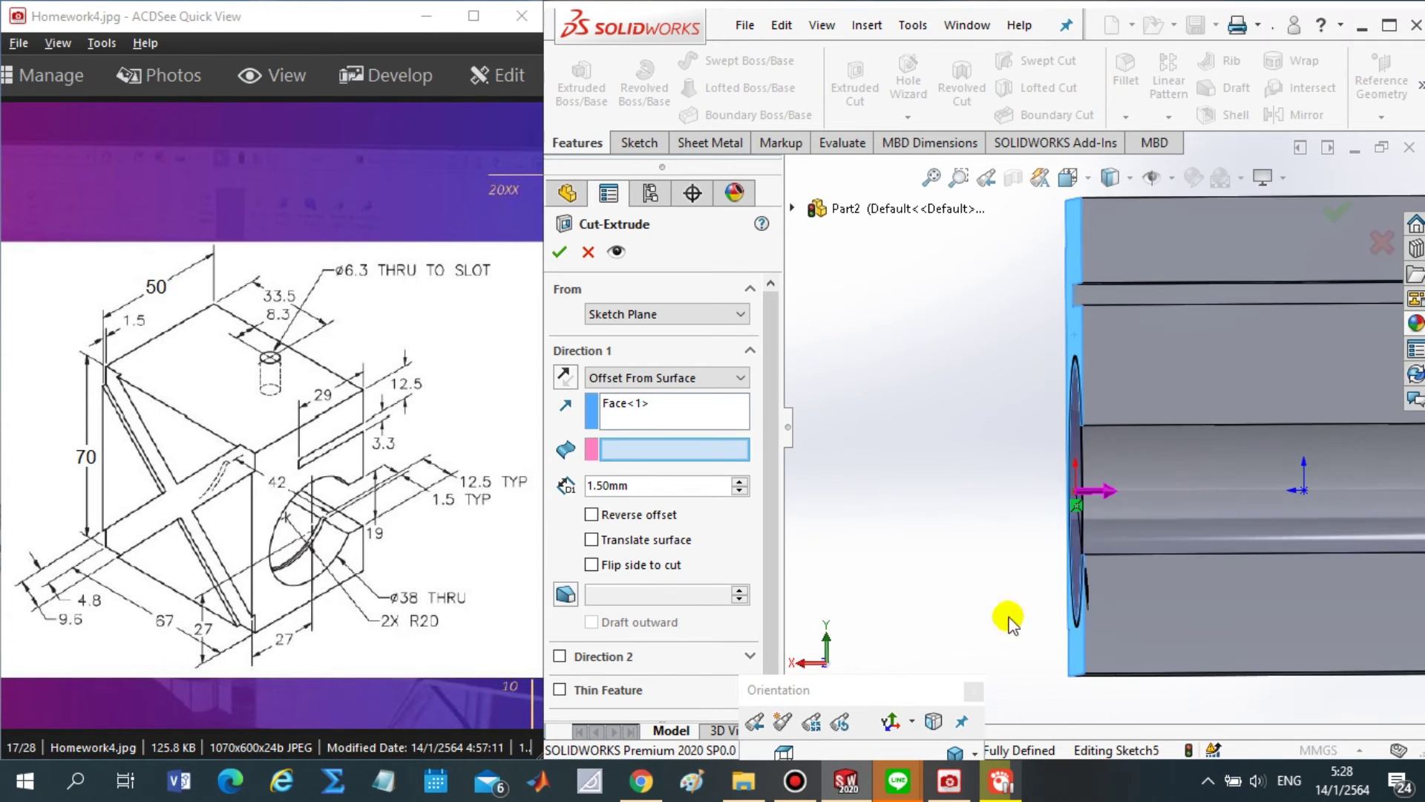
{"action": "left_click", "coordinate": [591, 515]}
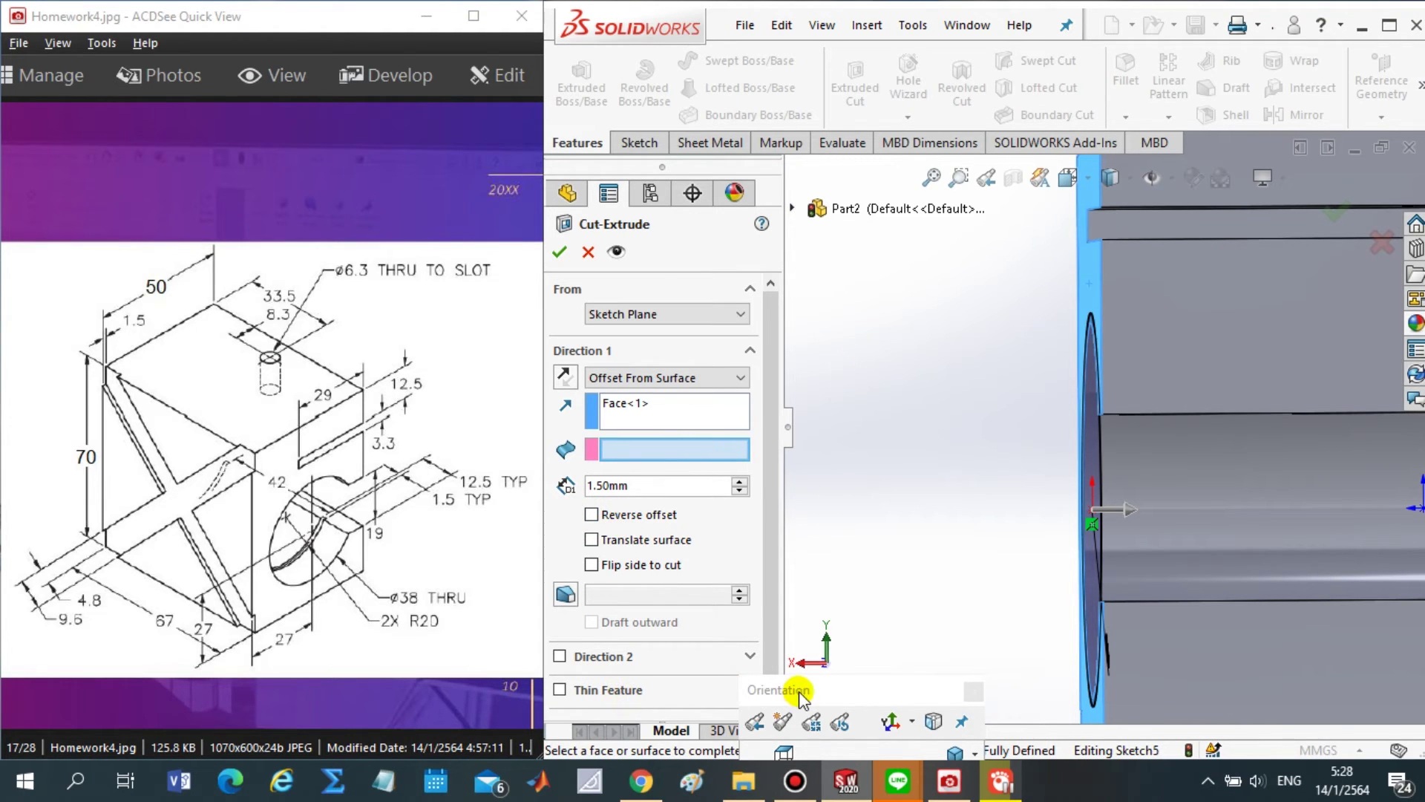
{"action": "scroll", "coordinate": [772, 593], "scroll_direction": "down", "scroll_amount": 1}
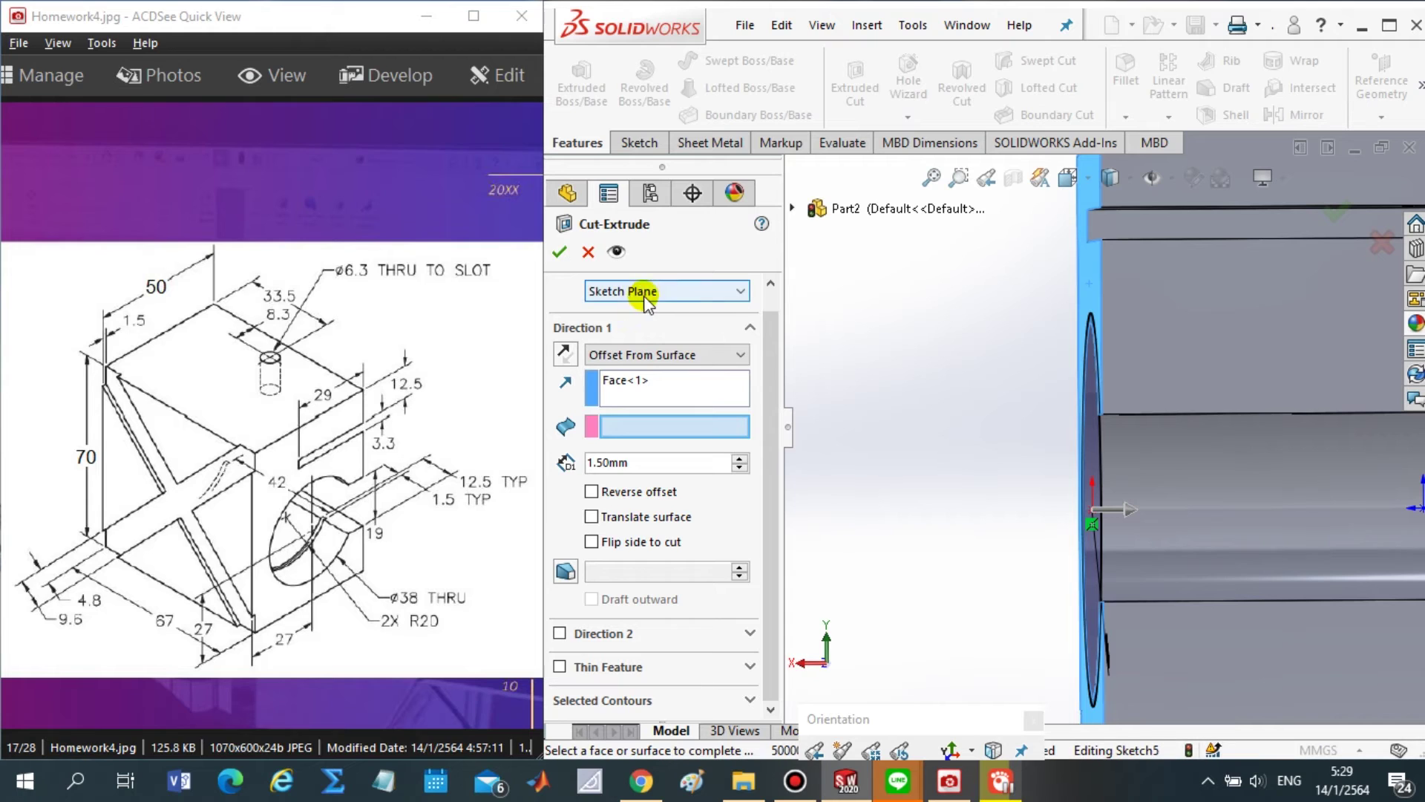
- Make the cut start at a 12.50mm offset from the sketch plane
{"action": "left_click", "coordinate": [644, 355]}
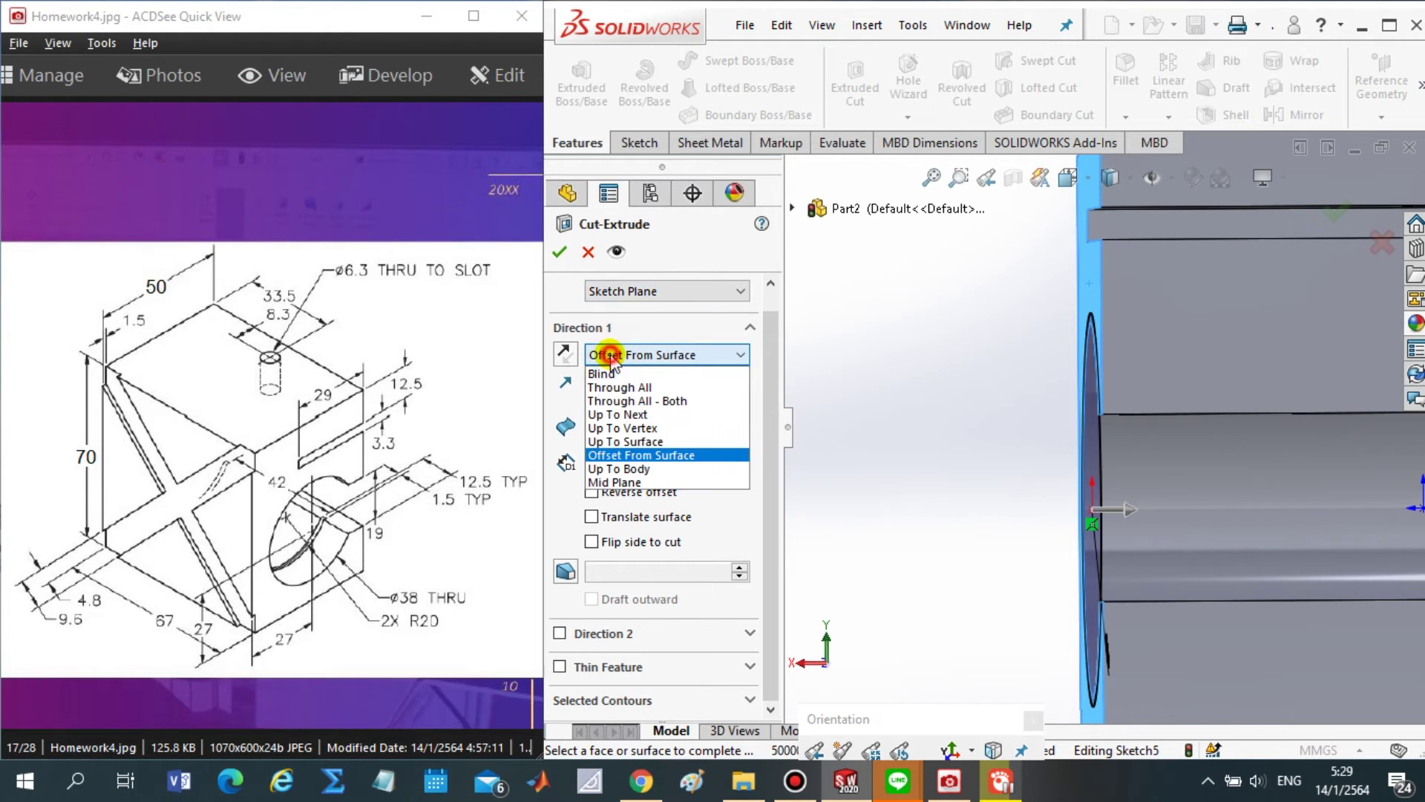
{"action": "left_click", "coordinate": [672, 334]}
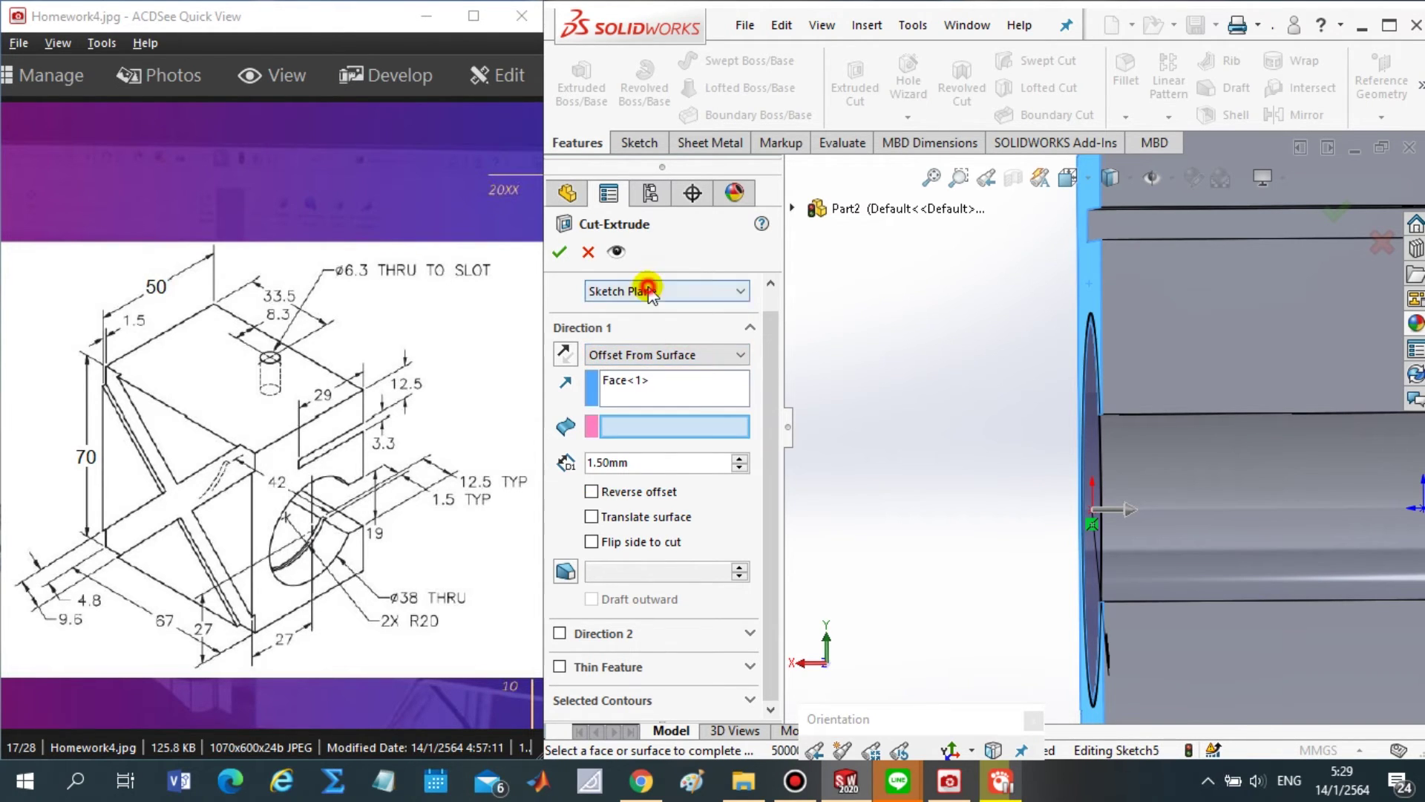
{"action": "left_click", "coordinate": [668, 291]}
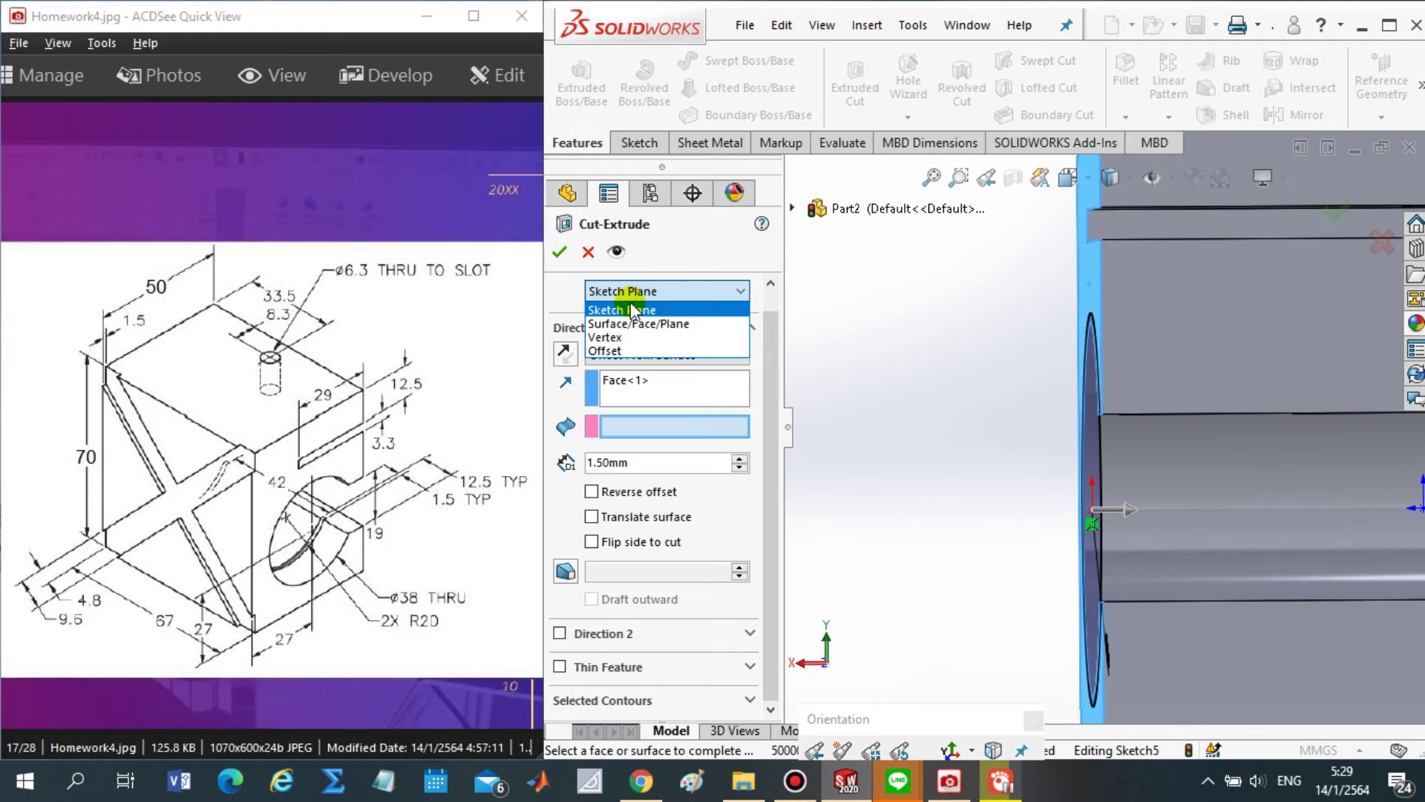
{"action": "left_click", "coordinate": [605, 351]}
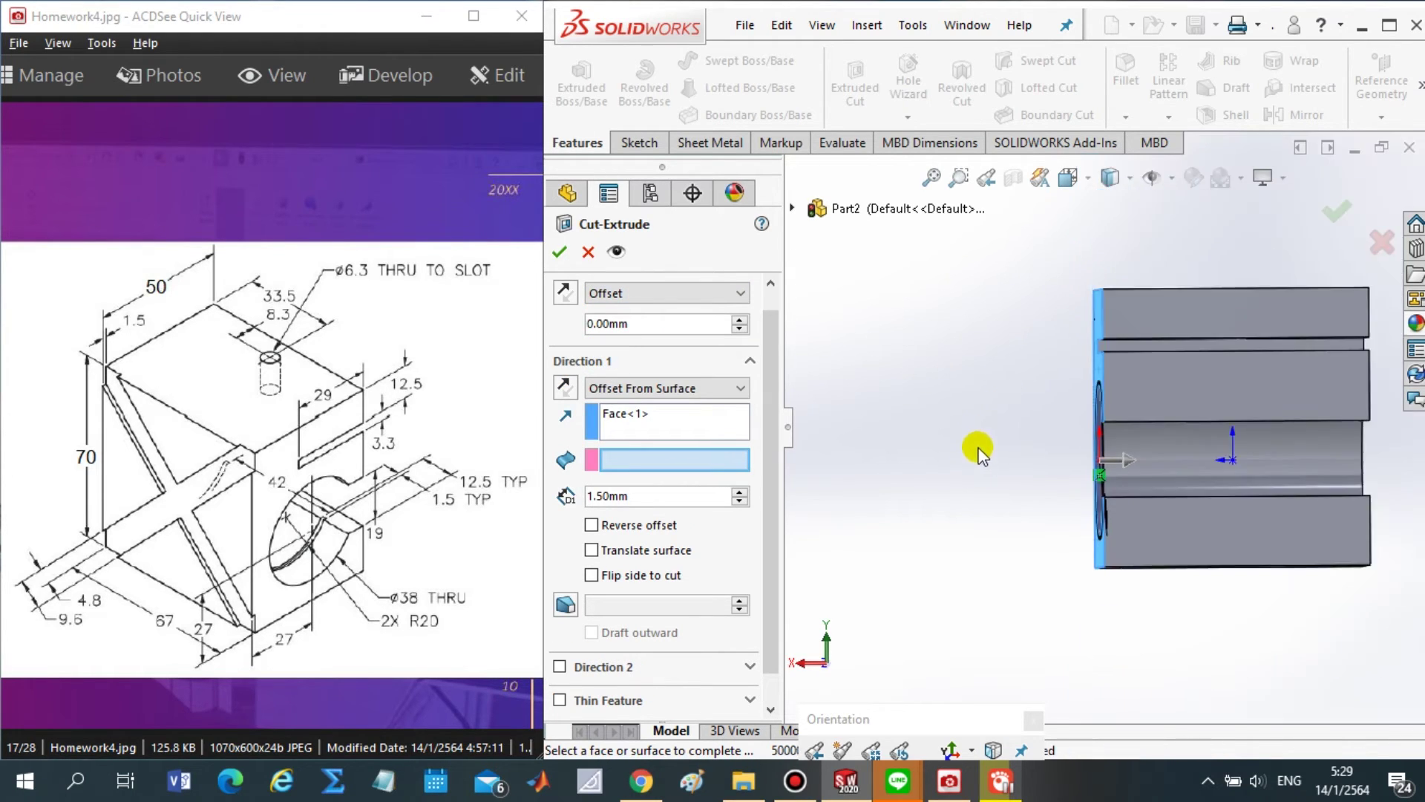
{"action": "left_click_drag", "start_coordinate": [655, 324], "coordinate": [443, 394]}
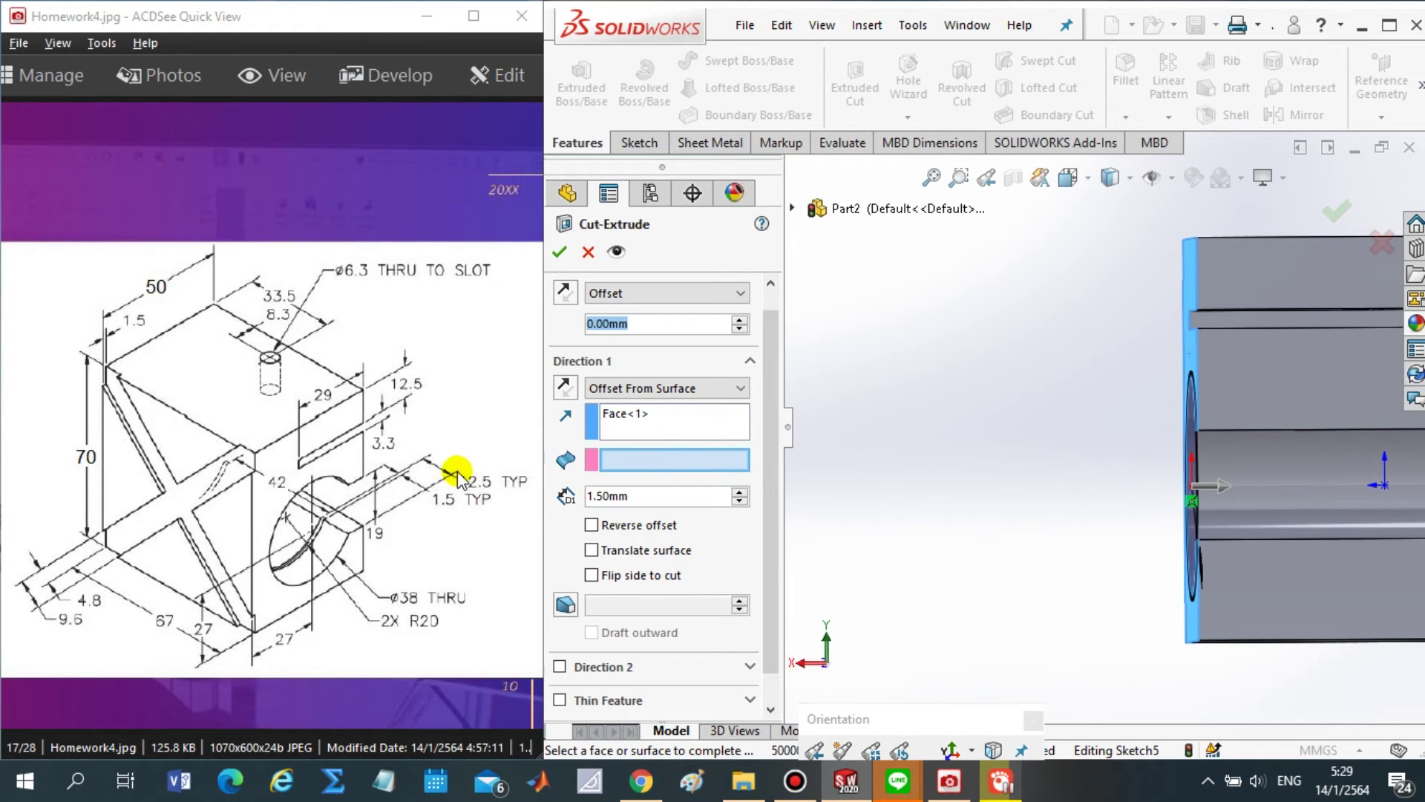
{"action": "left_click", "coordinate": [656, 322]}
{"action": "type", "text": "12.5"}
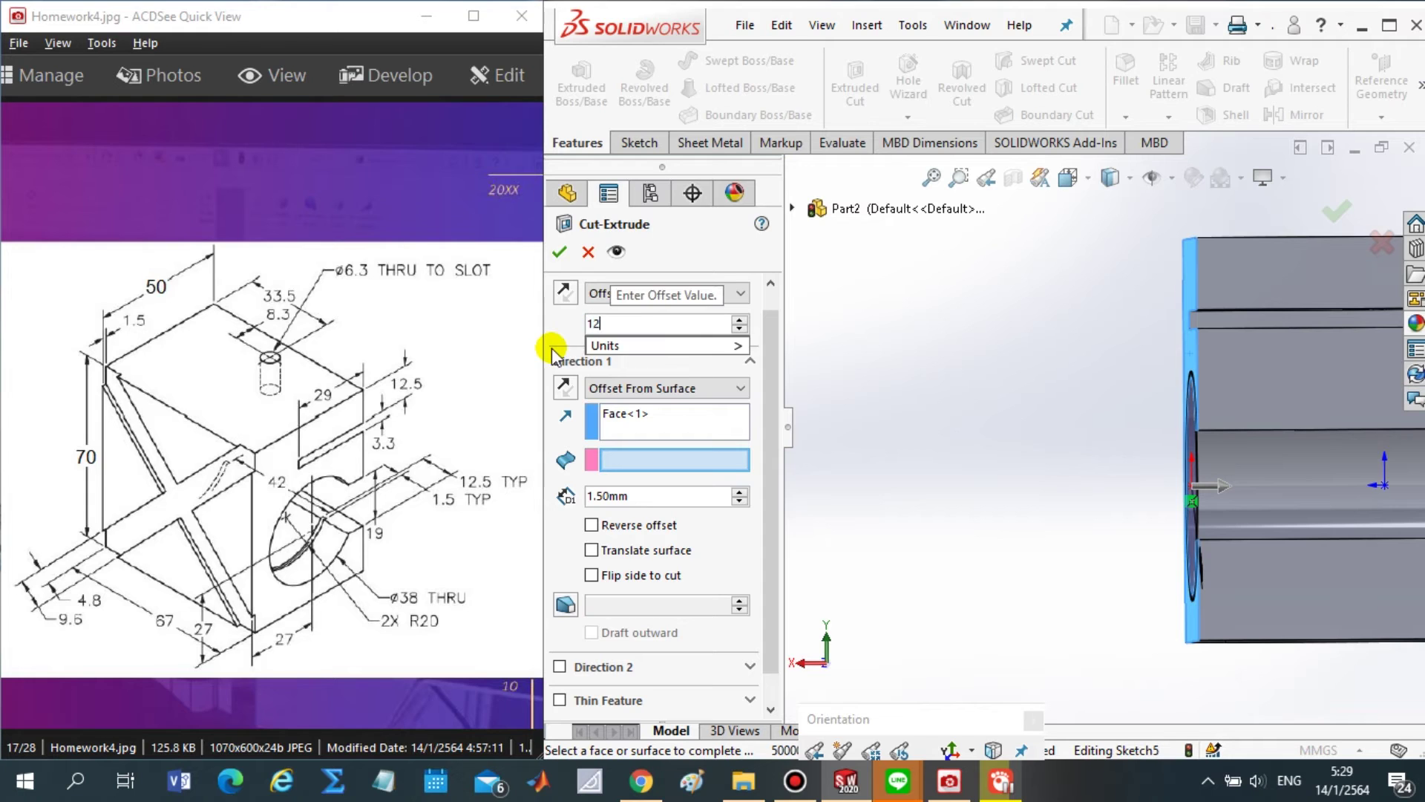
{"action": "key", "text": "Return"}
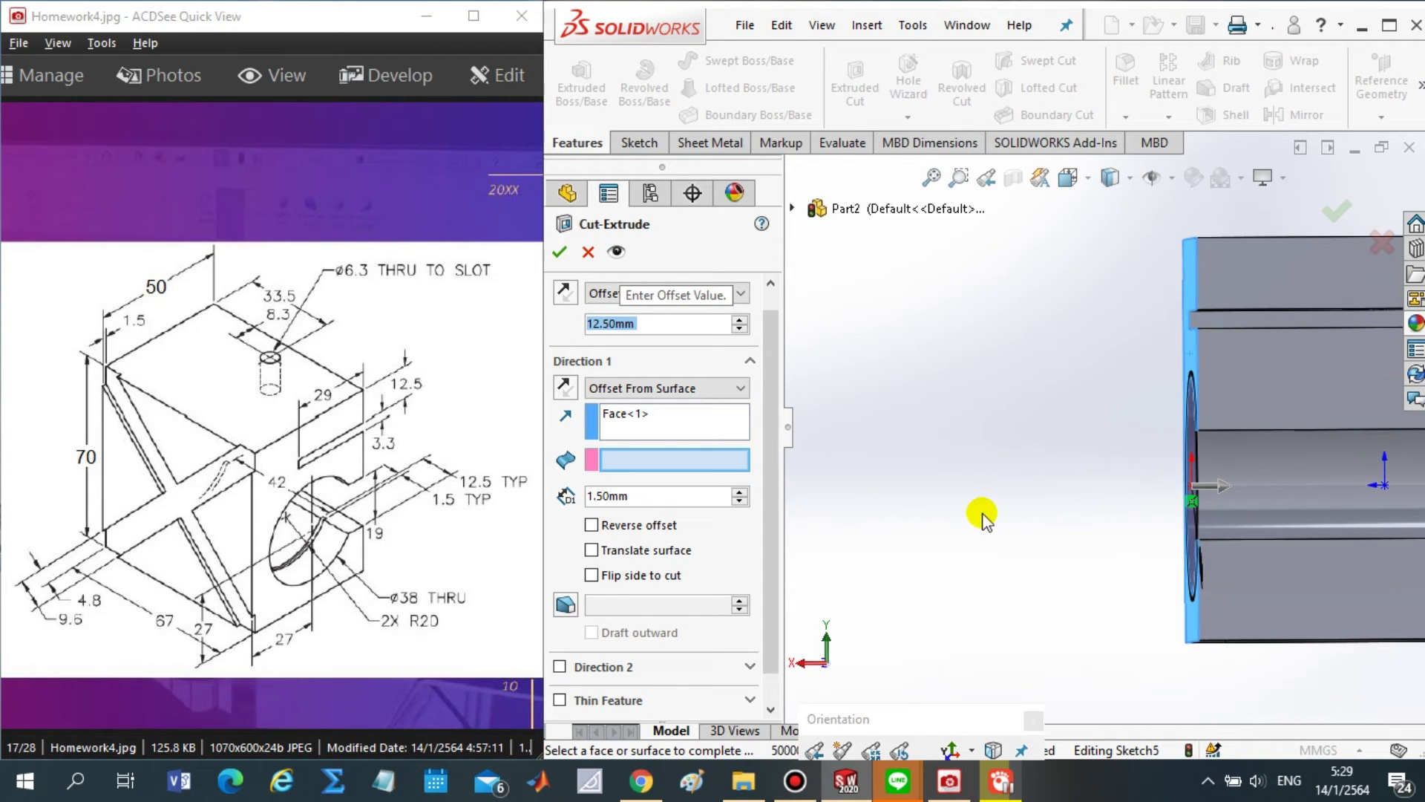
- Set Direction 1 to Blind 1.50mm and flip the start offset into the part
{"action": "scroll", "coordinate": [980, 505], "scroll_direction": "up", "scroll_amount": 3}
{"action": "left_click", "coordinate": [652, 388]}
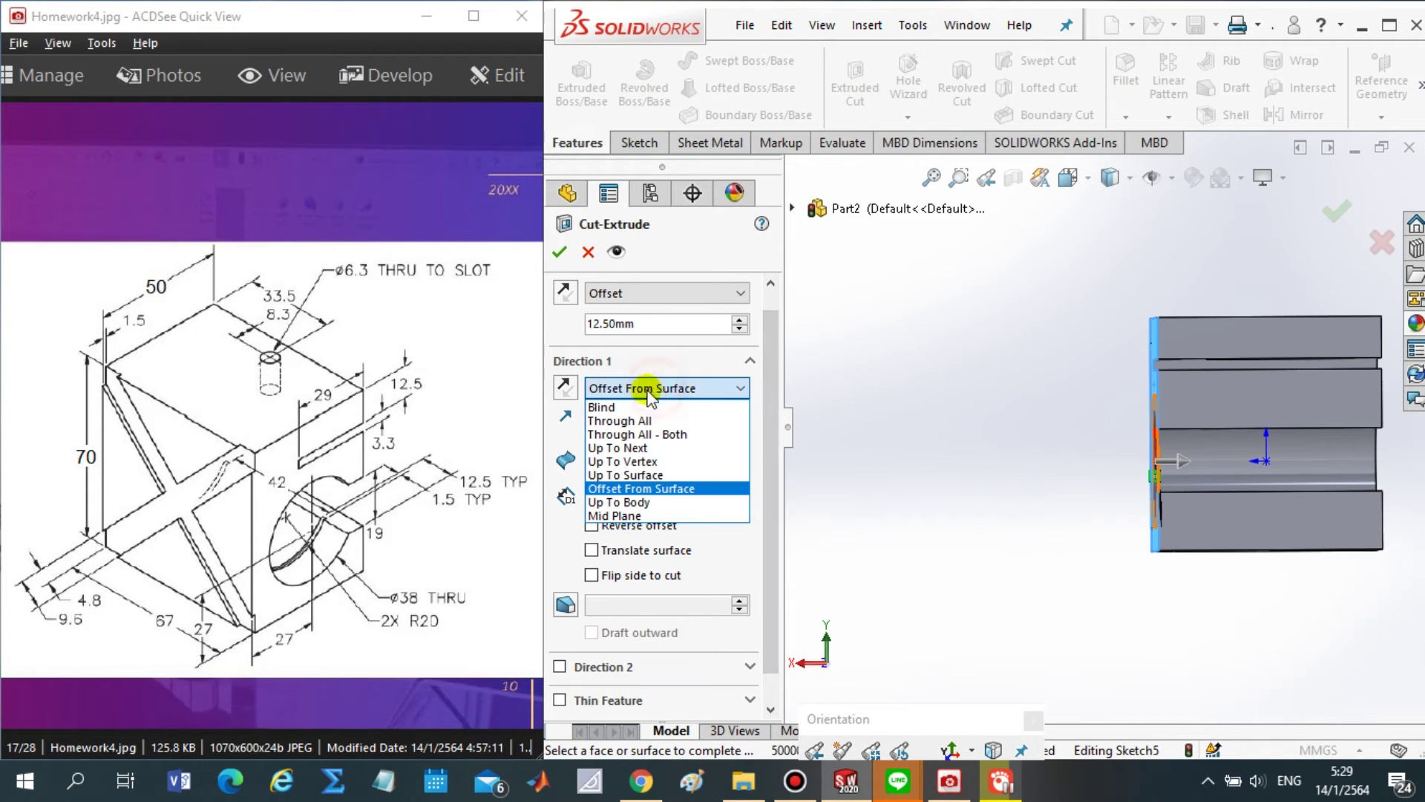
{"action": "left_click", "coordinate": [653, 419]}
{"action": "left_click", "coordinate": [656, 411]}
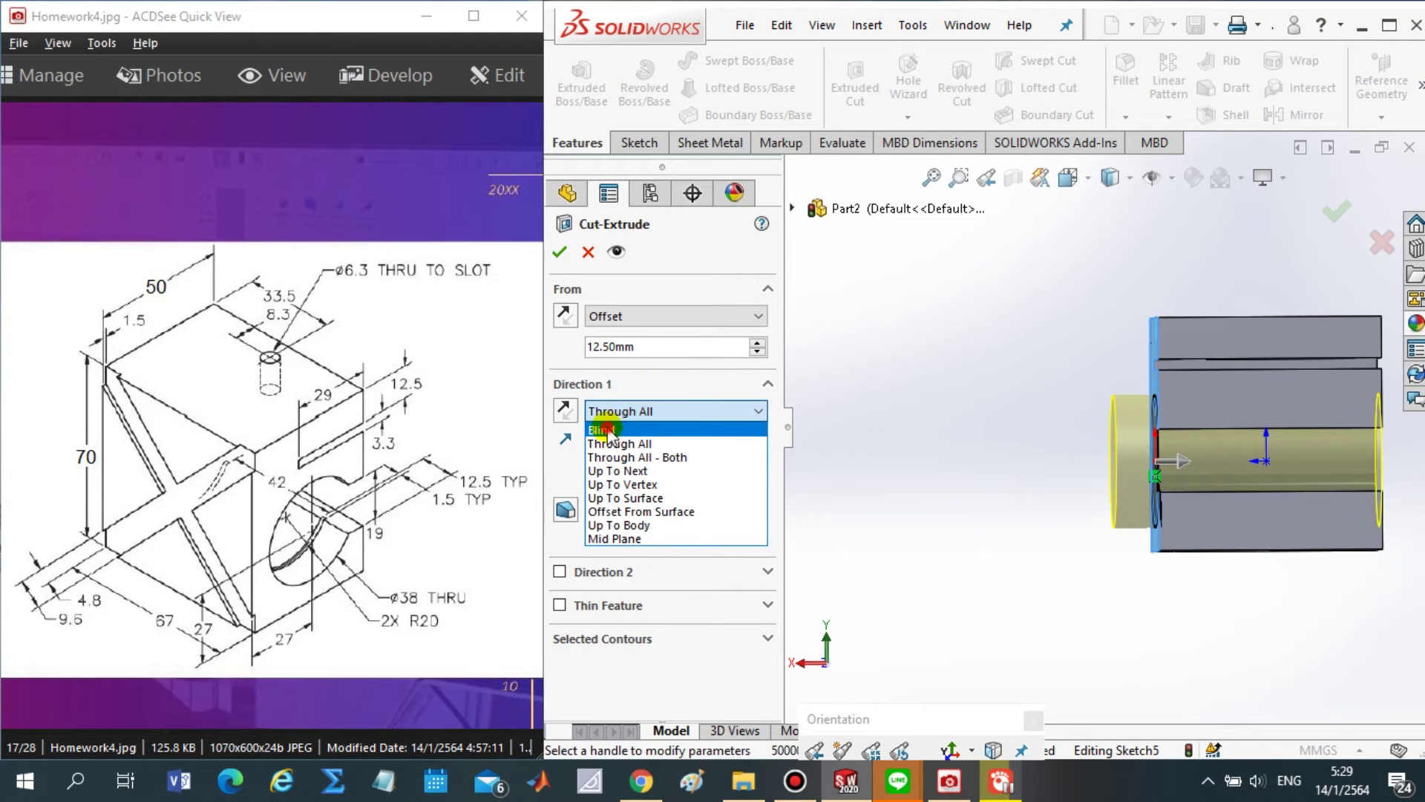
{"action": "left_click", "coordinate": [616, 424]}
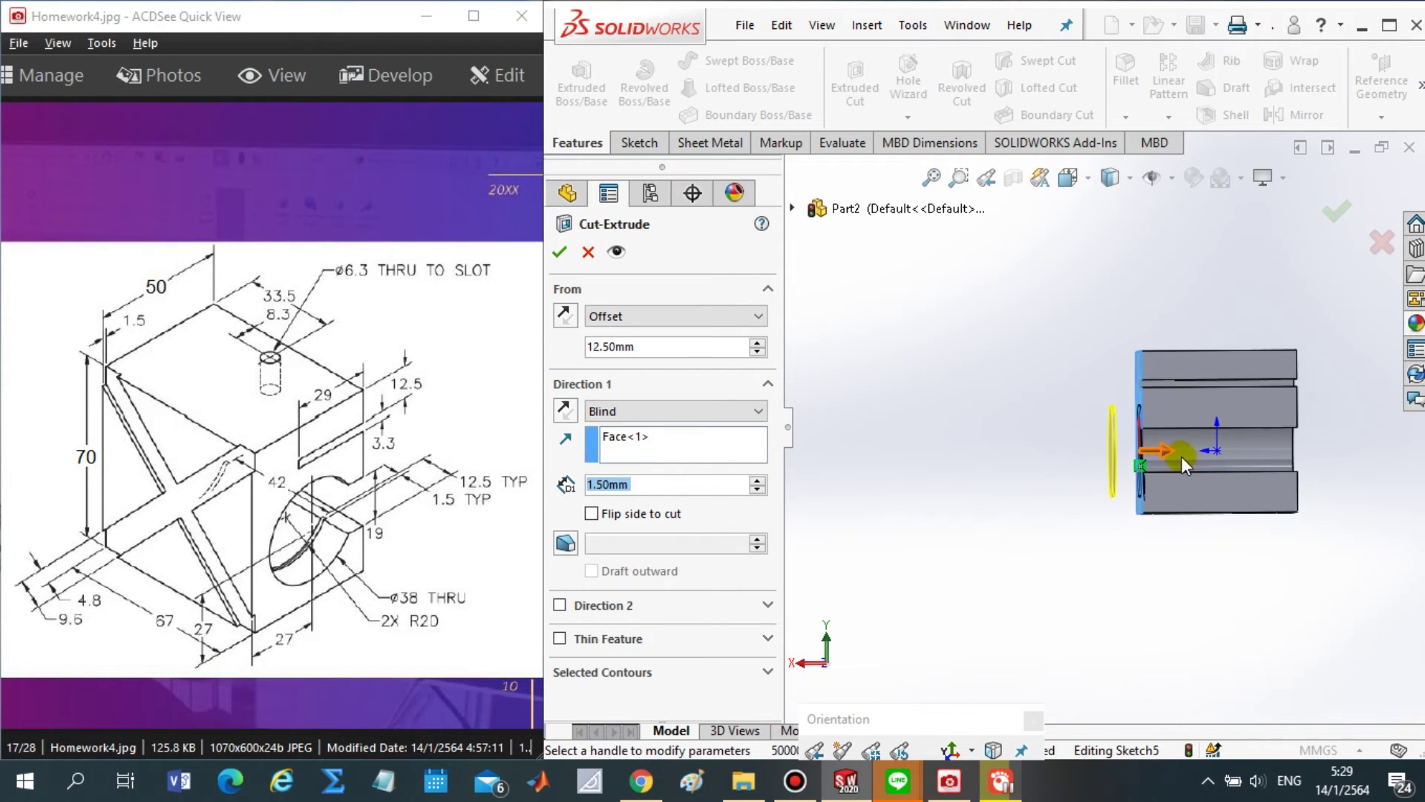
{"action": "scroll", "coordinate": [1180, 456], "scroll_direction": "down", "scroll_amount": 2}
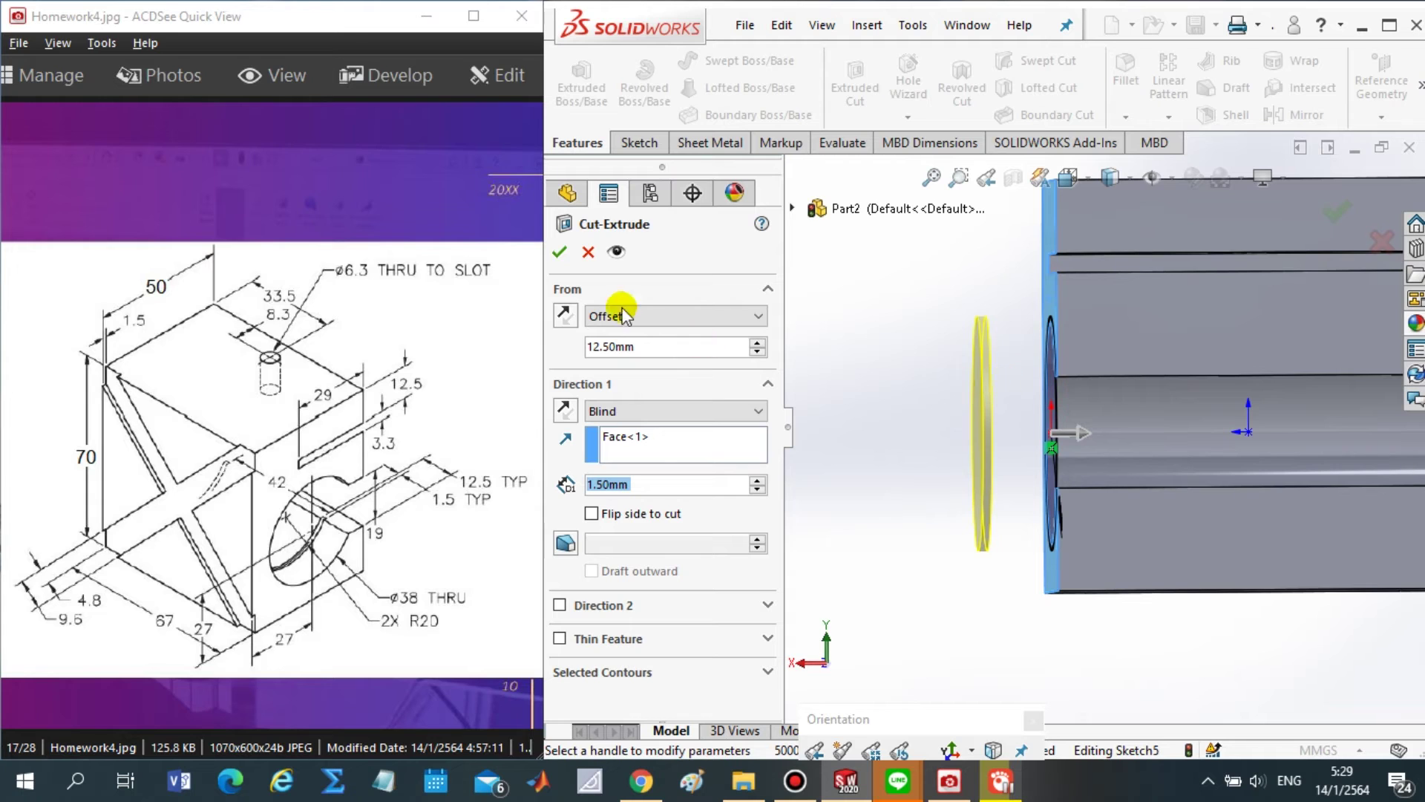
{"action": "left_click", "coordinate": [565, 320]}
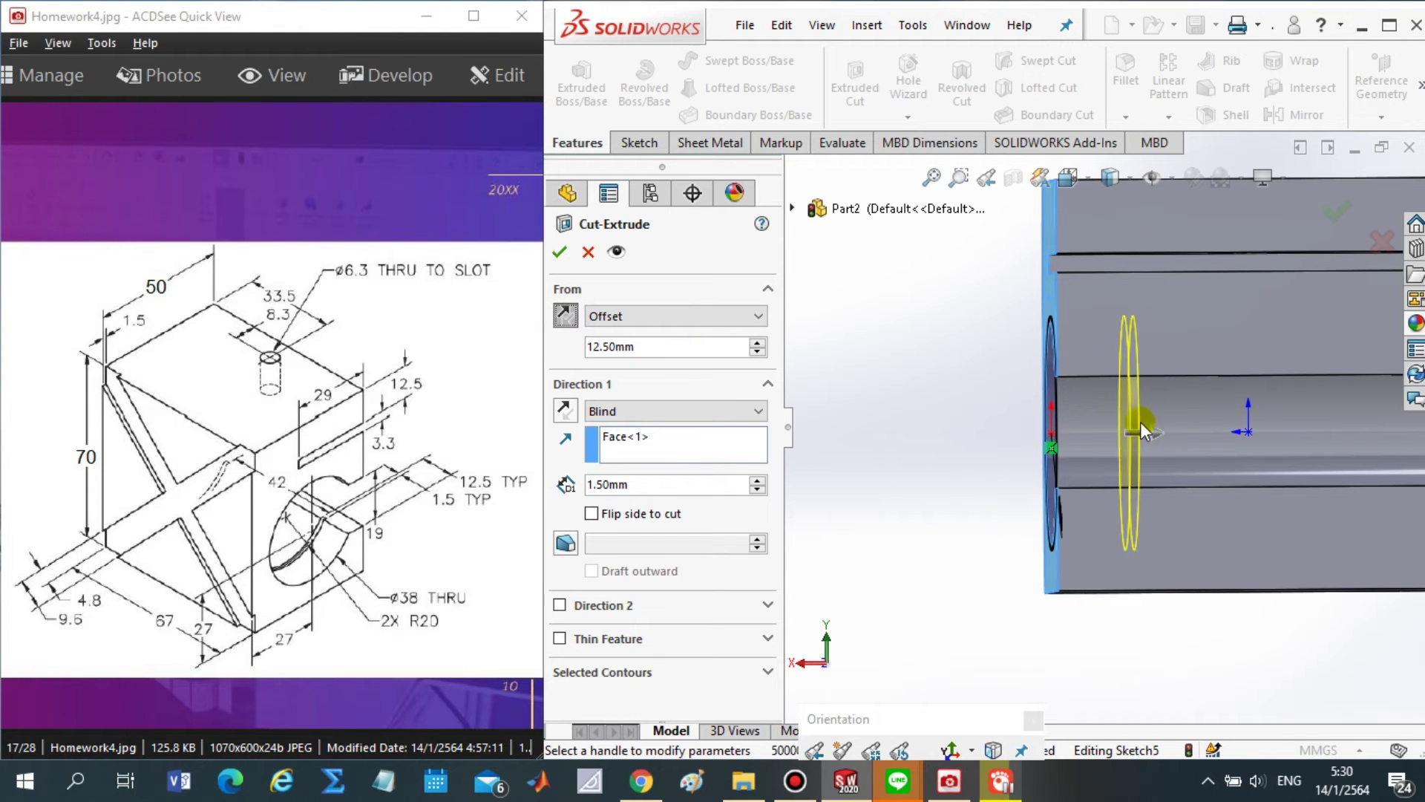
- Reverse the cut direction toward the front face and confirm the groove as Cut-Extrude4
{"action": "scroll", "coordinate": [1137, 434], "scroll_direction": "up", "scroll_amount": 3}
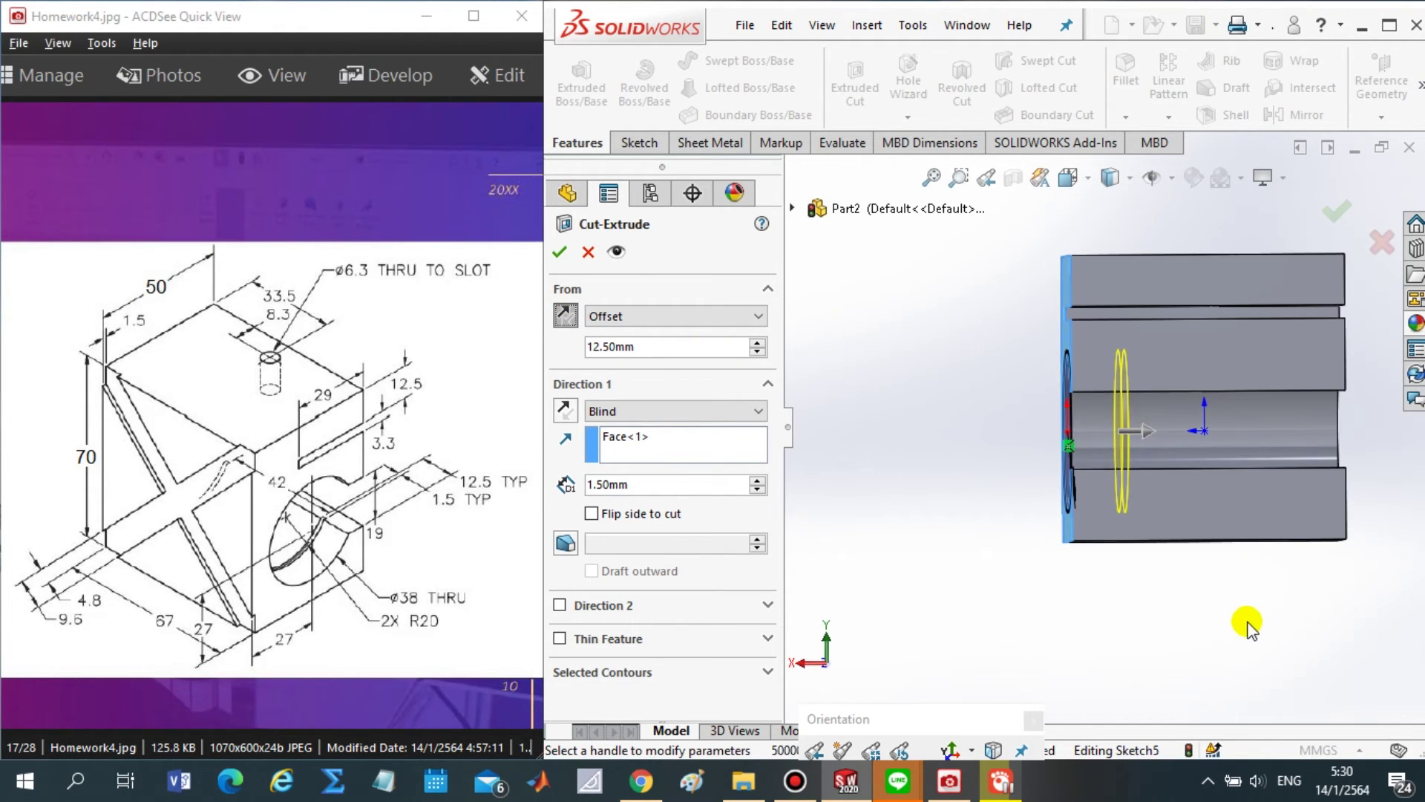
{"action": "middle_click_drag", "start_coordinate": [1247, 623], "coordinate": [1225, 627]}
{"action": "scroll", "coordinate": [1138, 423], "scroll_direction": "down", "scroll_amount": 2}
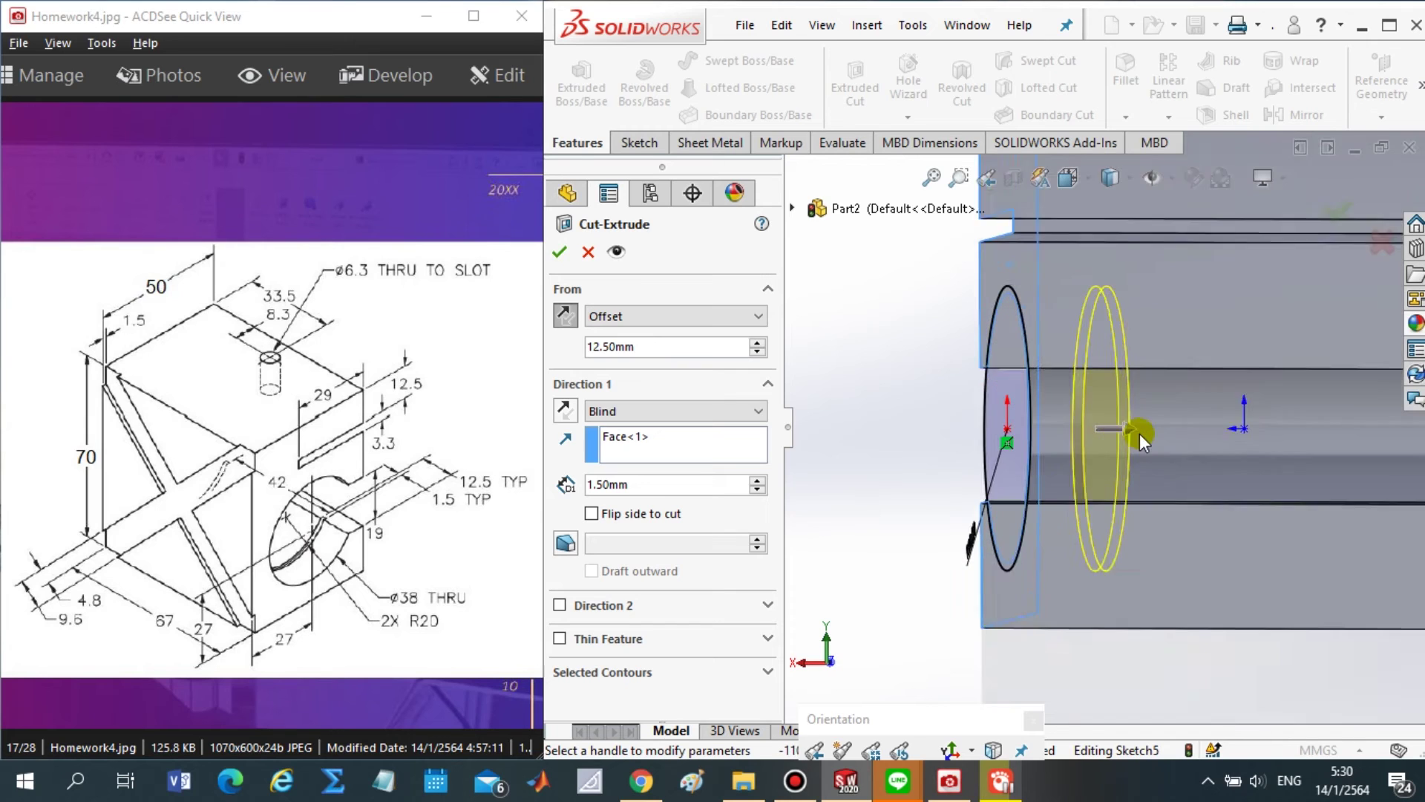
{"action": "scroll", "coordinate": [1139, 433], "scroll_direction": "down", "scroll_amount": 2}
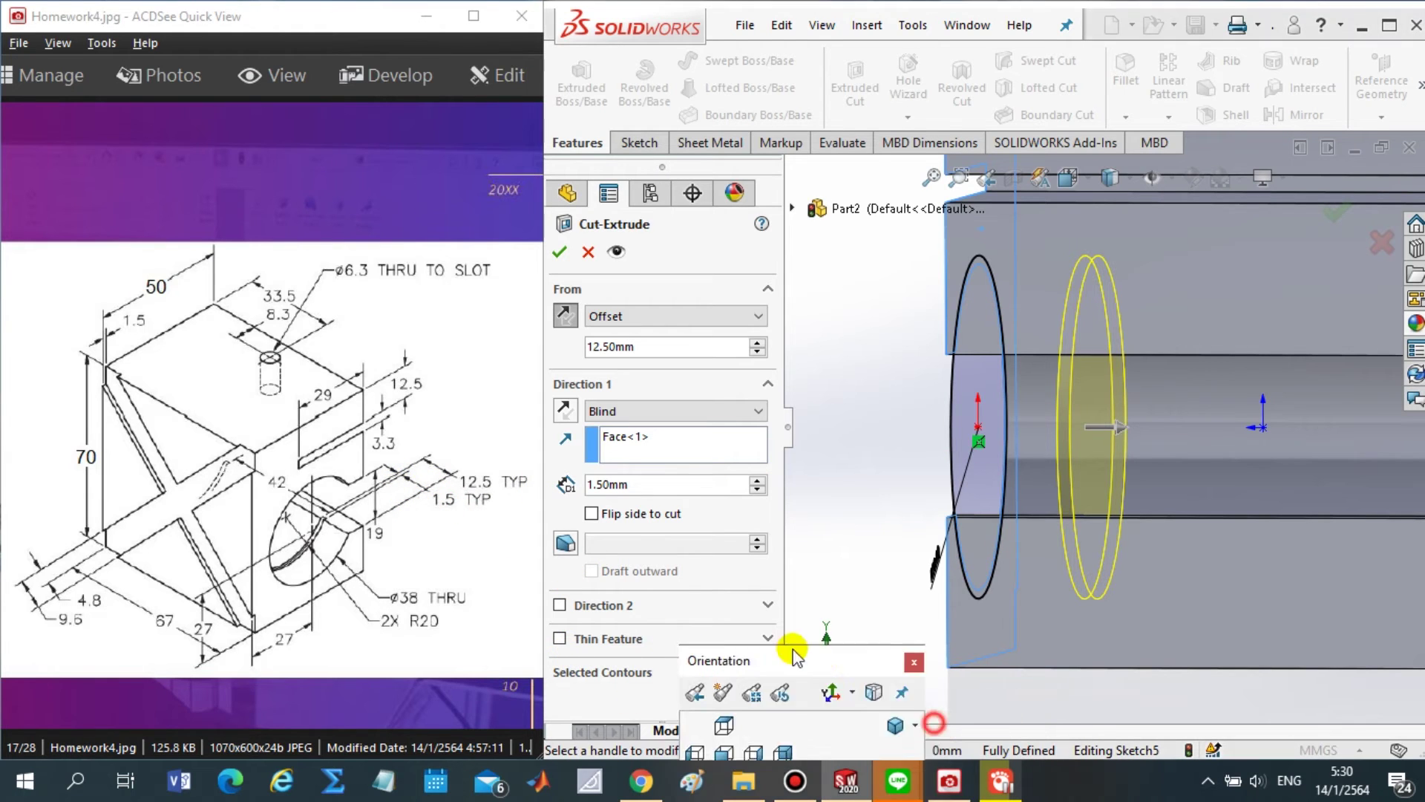
{"action": "left_click", "coordinate": [751, 717]}
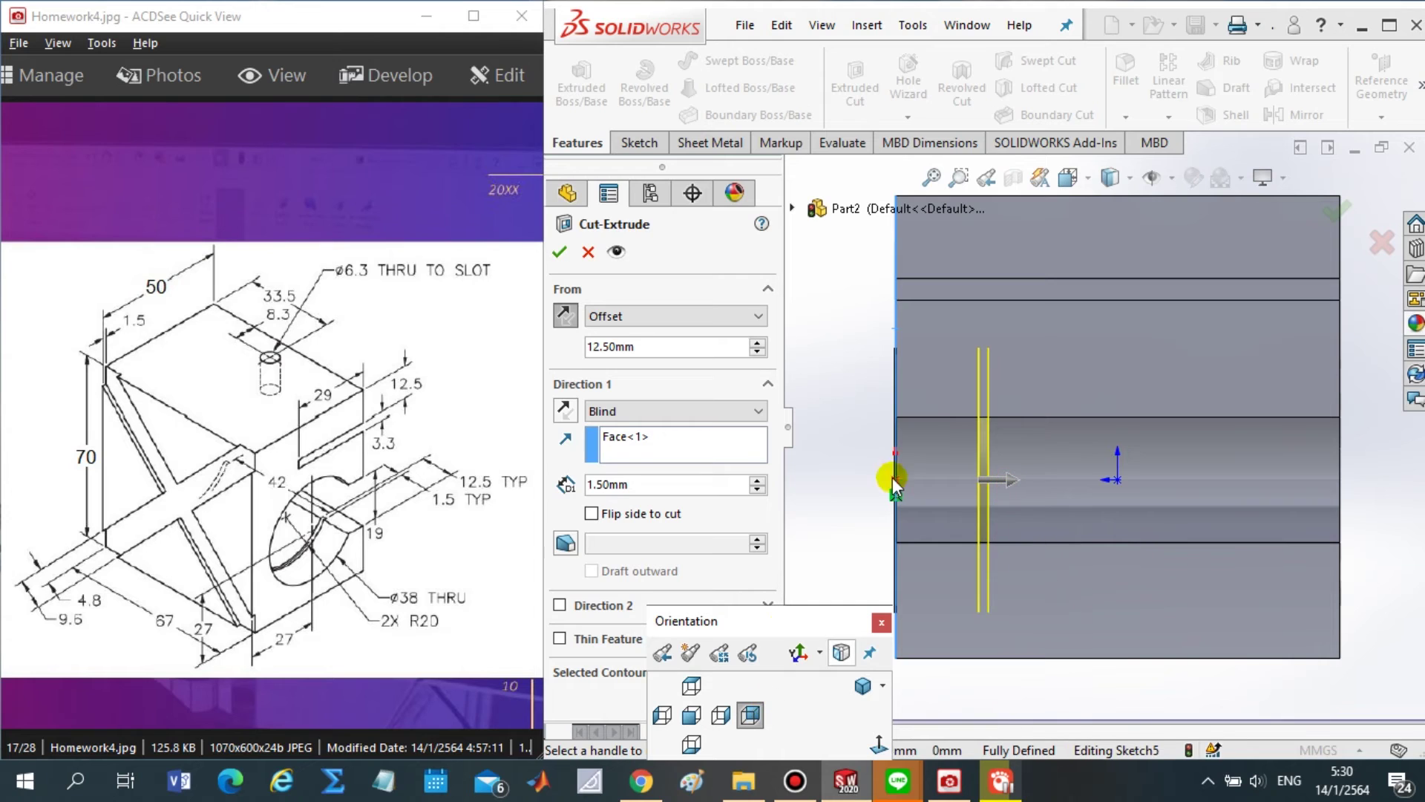
{"action": "left_click", "coordinate": [597, 438]}
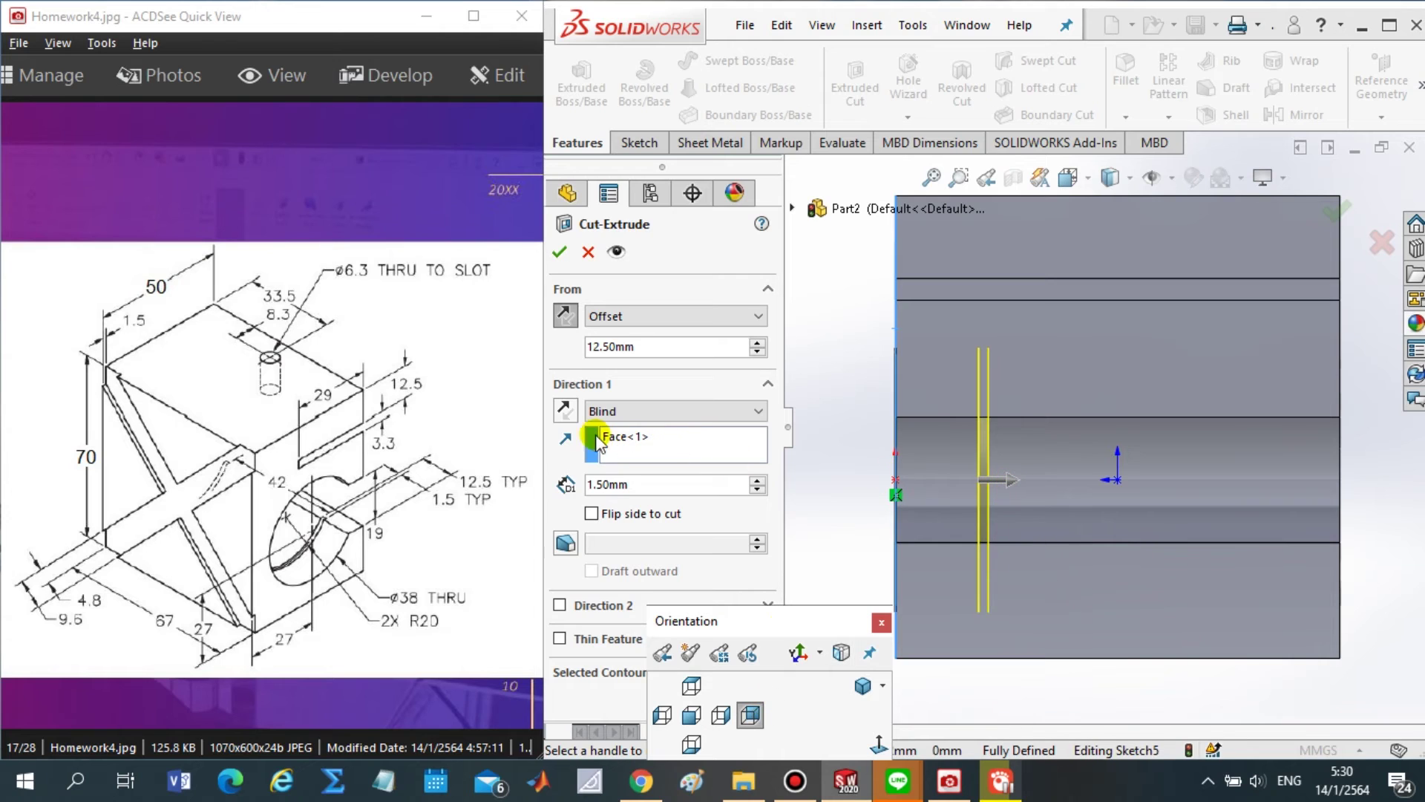
{"action": "left_click", "coordinate": [565, 410]}
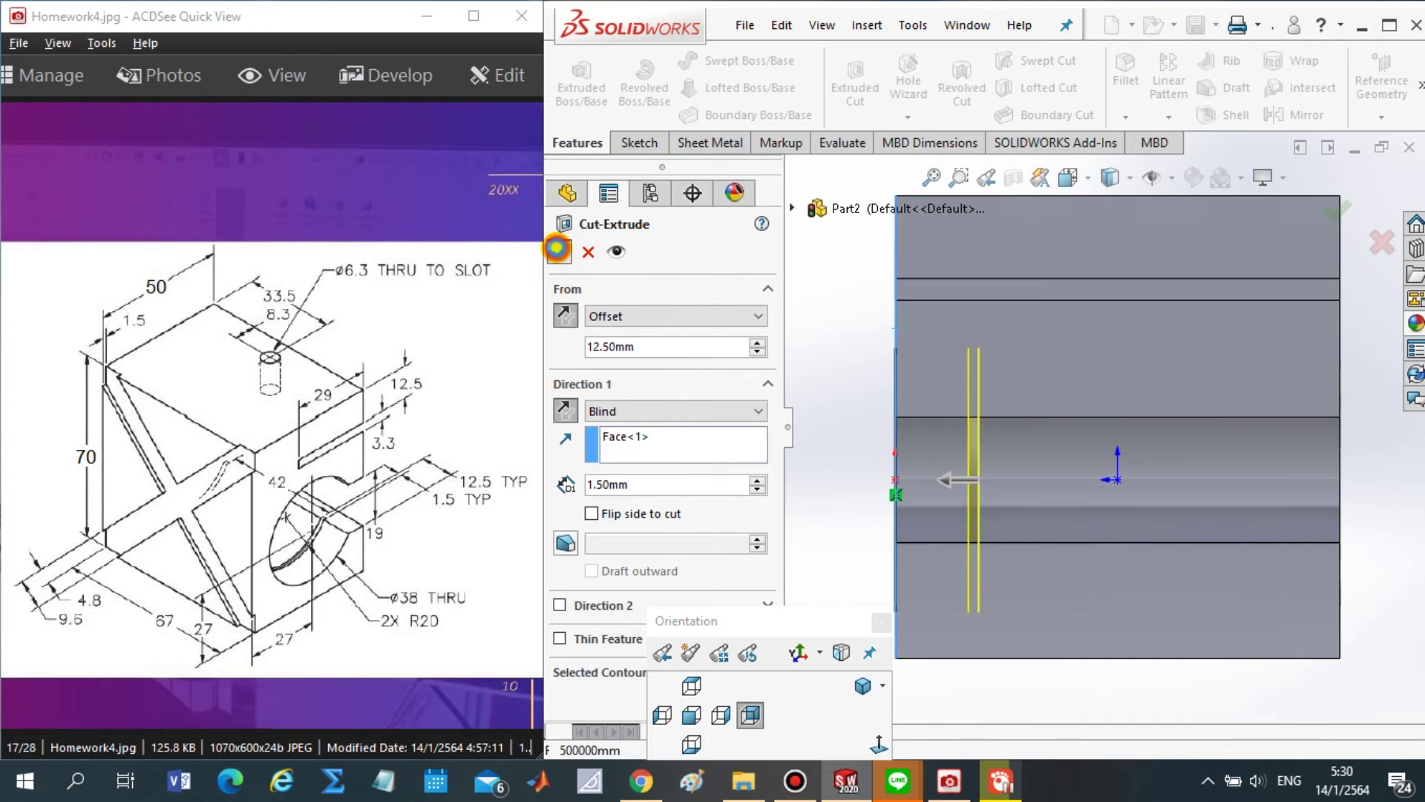
{"action": "key", "text": "Return"}
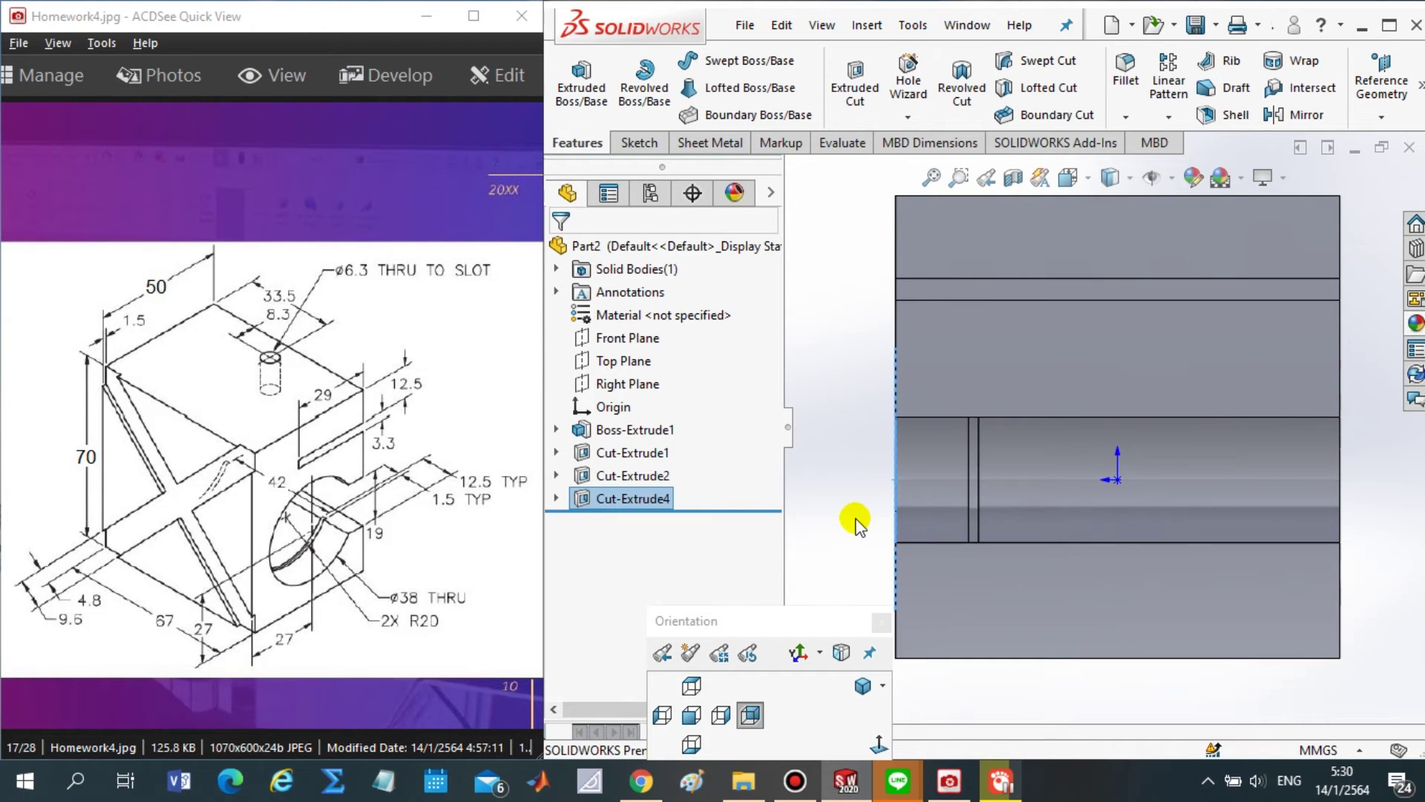
- Fit the block, view it isometric and side-on at the Ø38 hole, then orbit and zoom into the bore
{"action": "left_click", "coordinate": [856, 518]}
{"action": "mouse_move", "coordinate": [856, 518]}
{"action": "middle_mouse_down"}
{"action": "mouse_move", "coordinate": [894, 487]}
{"action": "mouse_move", "coordinate": [937, 514]}
{"action": "mouse_move", "coordinate": [938, 533]}
{"action": "middle_mouse_up"}
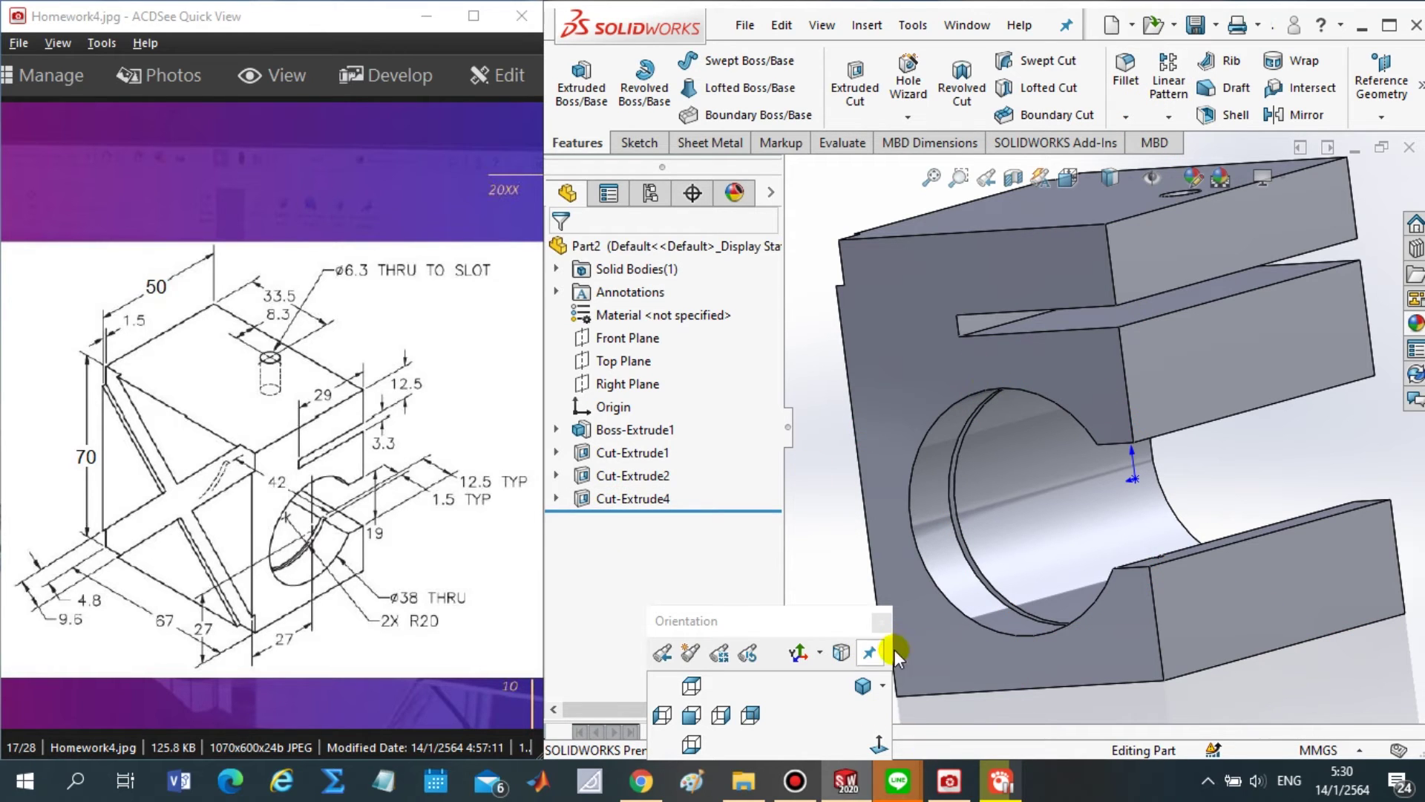
{"action": "key", "text": "f"}
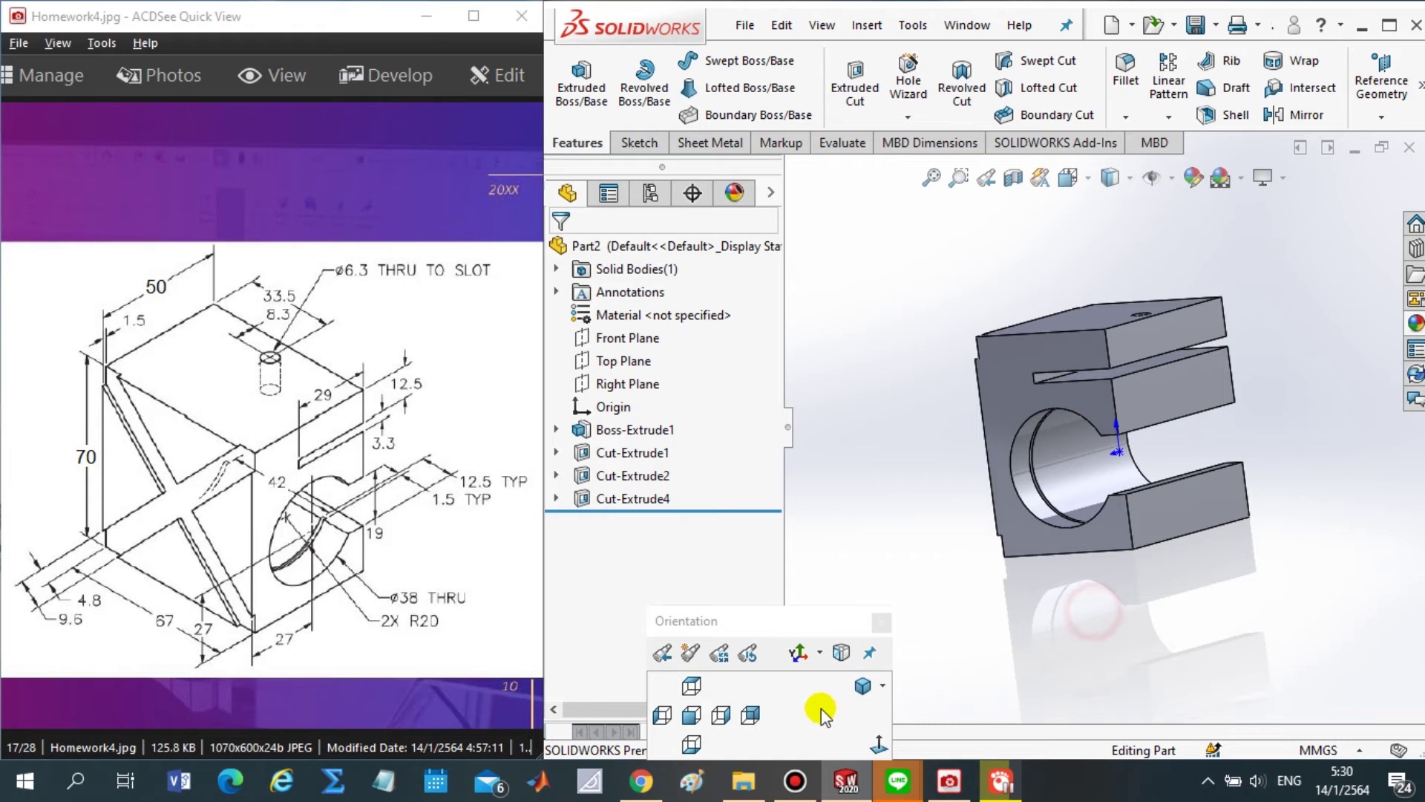
{"action": "left_click", "coordinate": [863, 685]}
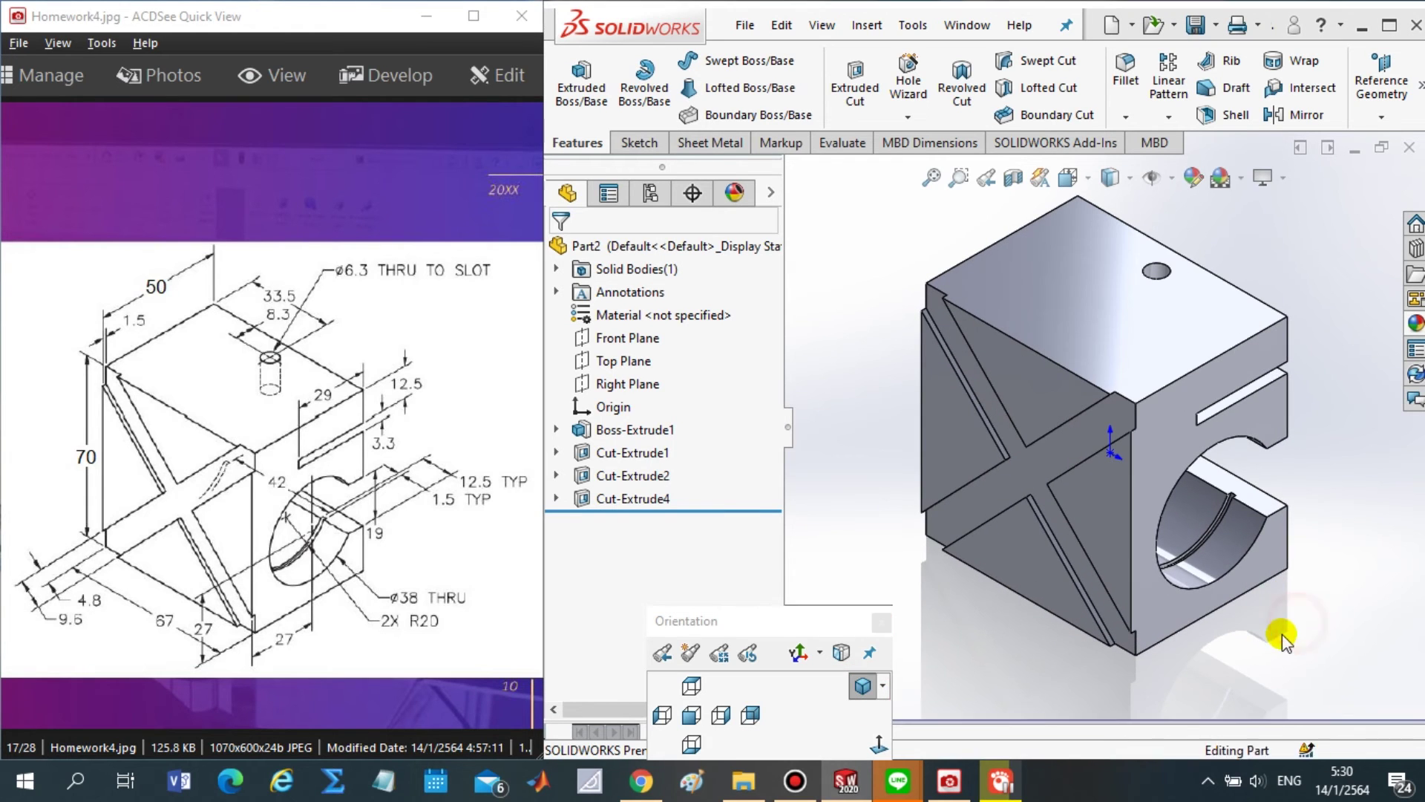
{"action": "left_click", "coordinate": [743, 717]}
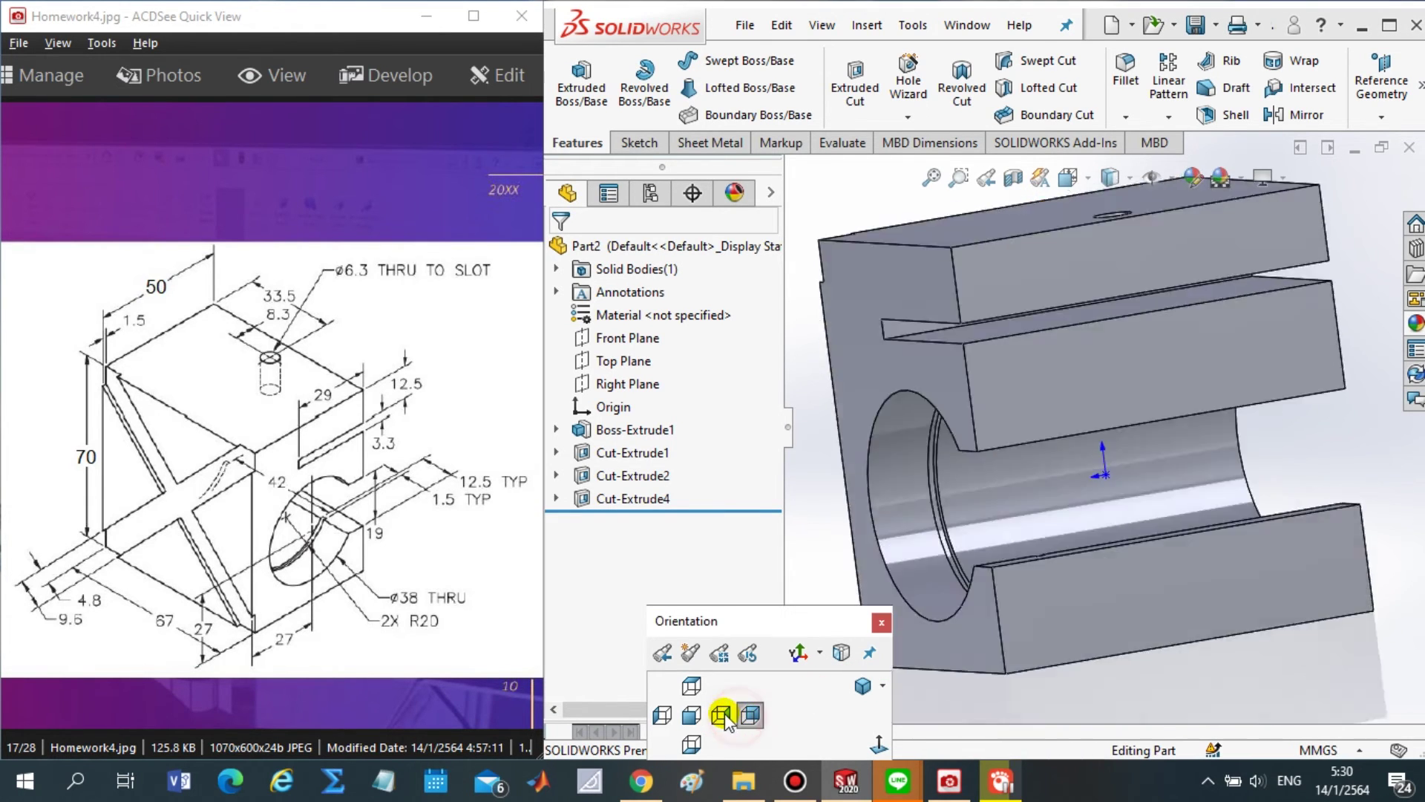
{"action": "left_click", "coordinate": [720, 715]}
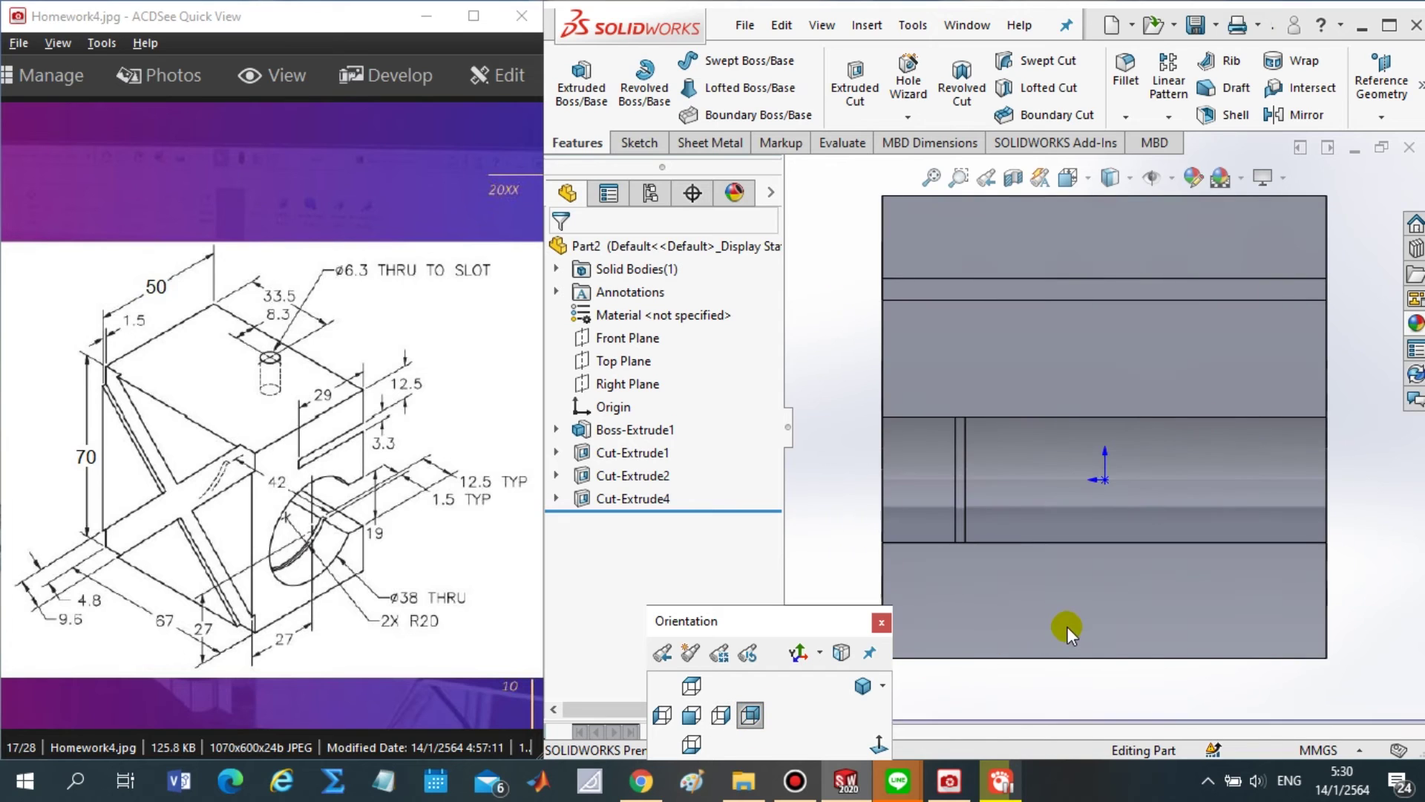
{"action": "mouse_move", "coordinate": [1059, 652]}
{"action": "middle_mouse_down"}
{"action": "mouse_move", "coordinate": [1122, 671]}
{"action": "mouse_move", "coordinate": [1094, 668]}
{"action": "middle_mouse_up"}
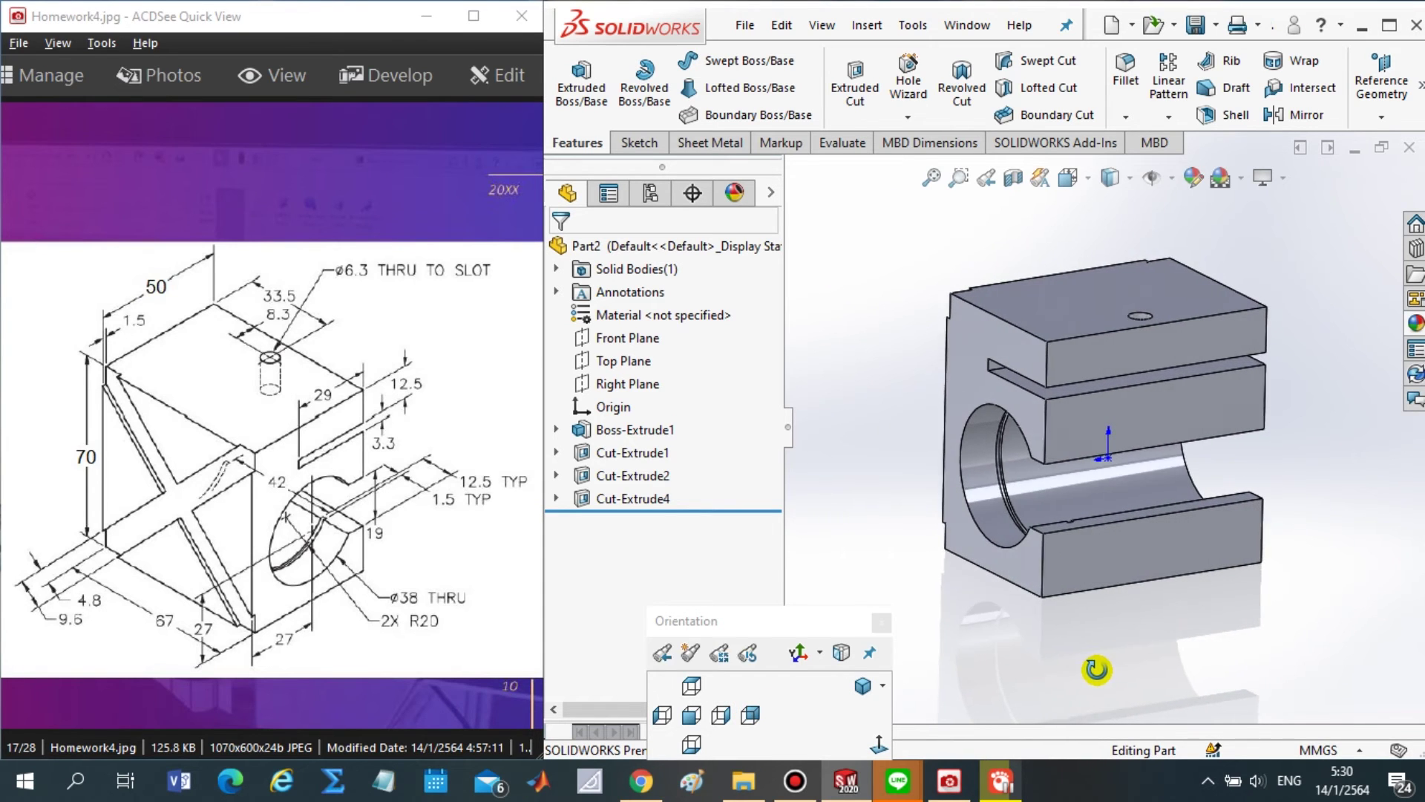
{"action": "scroll", "coordinate": [999, 509], "scroll_direction": "down", "scroll_amount": 5}
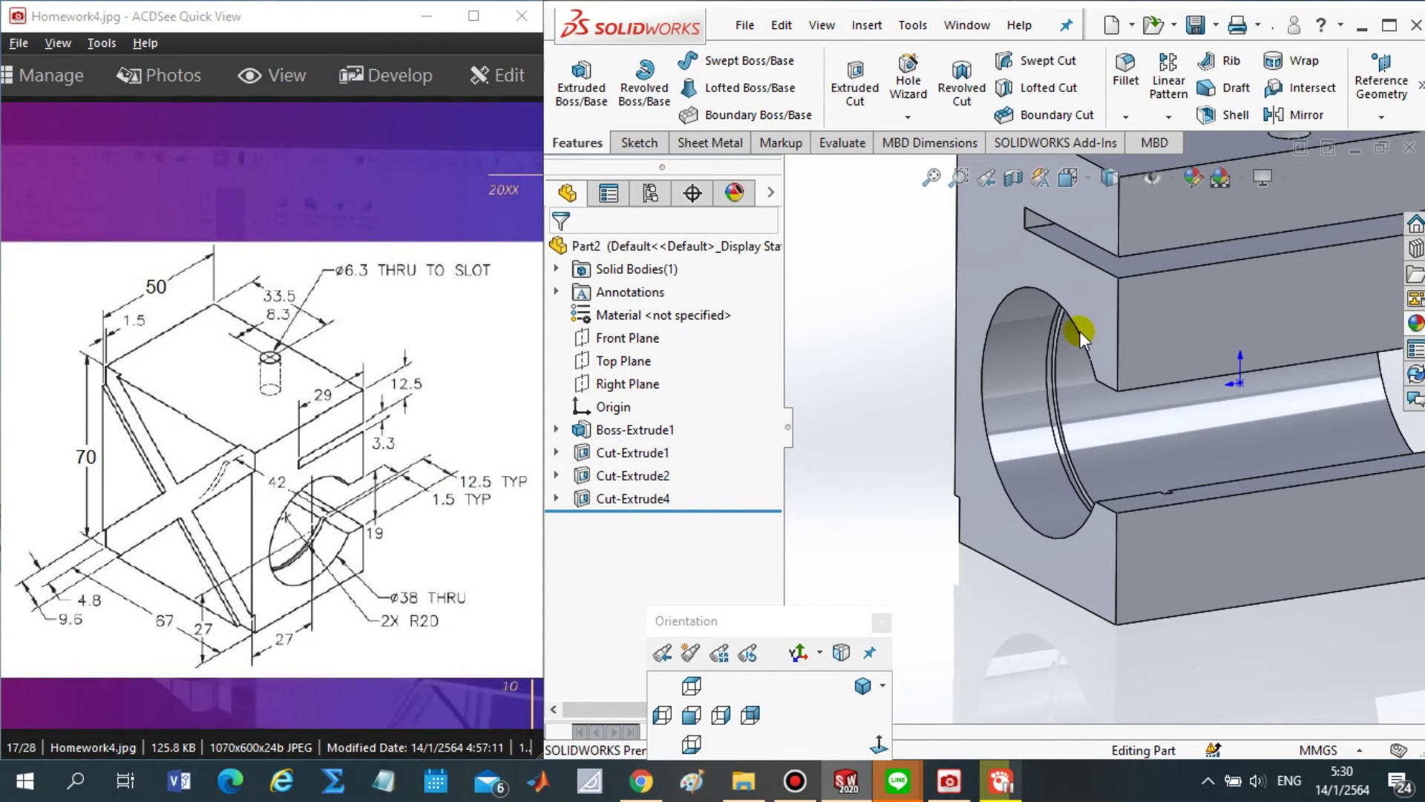
- Measure from the ring groove to the face to read the 12.5mm distance
{"action": "left_click", "coordinate": [861, 145]}
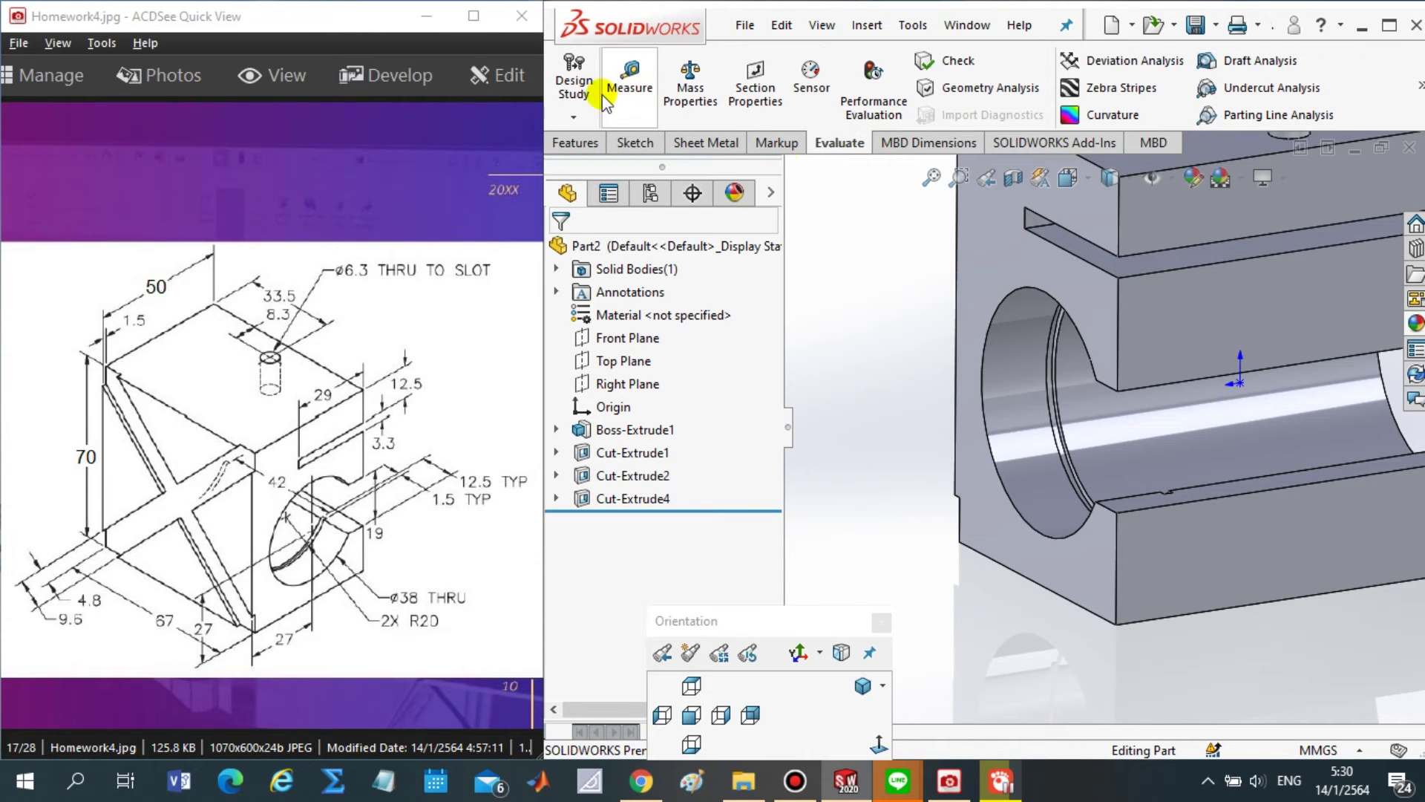
{"action": "left_click", "coordinate": [630, 87]}
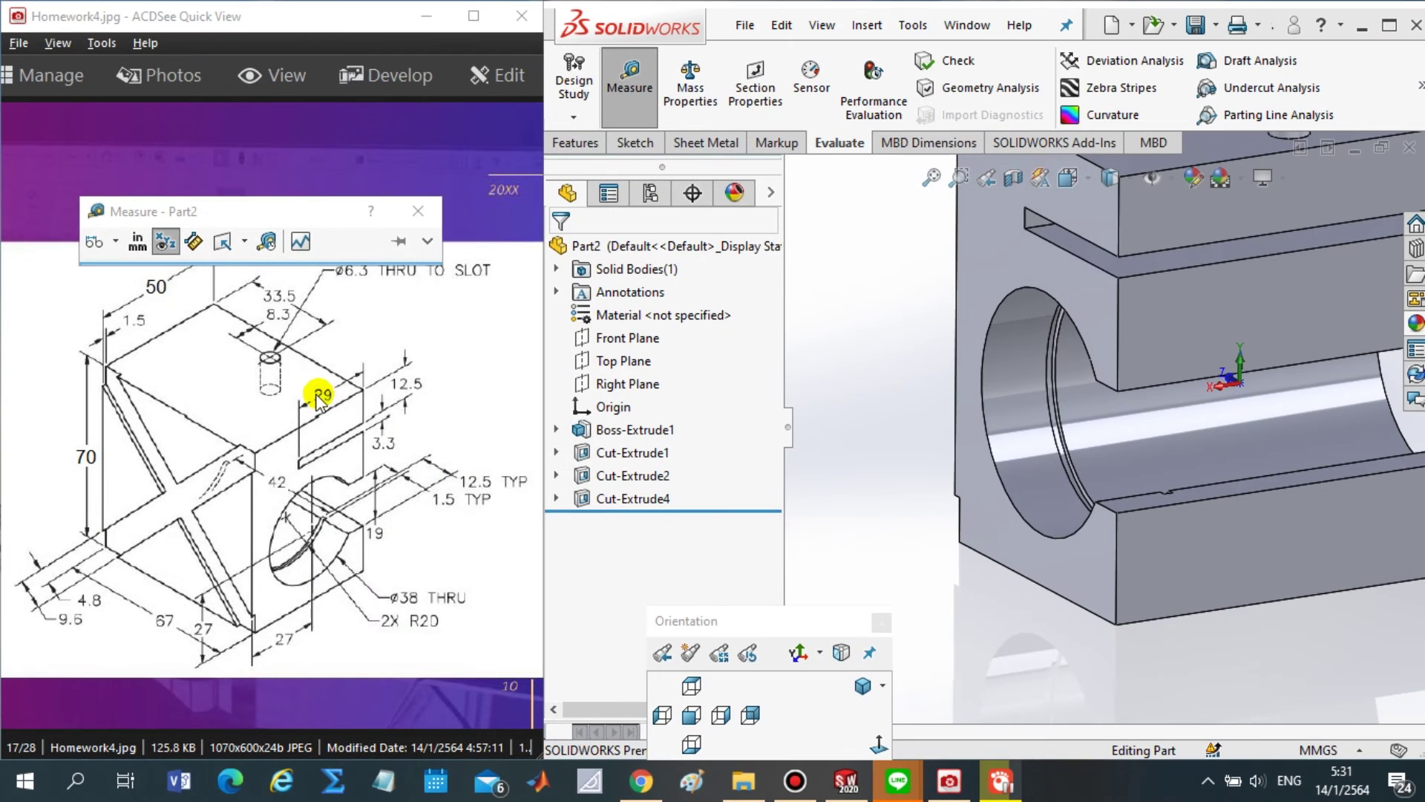
{"action": "left_click", "coordinate": [1073, 562]}
{"action": "scroll", "coordinate": [1069, 412], "scroll_direction": "down", "scroll_amount": 5}
{"action": "scroll", "coordinate": [1070, 412], "scroll_direction": "down", "scroll_amount": 2}
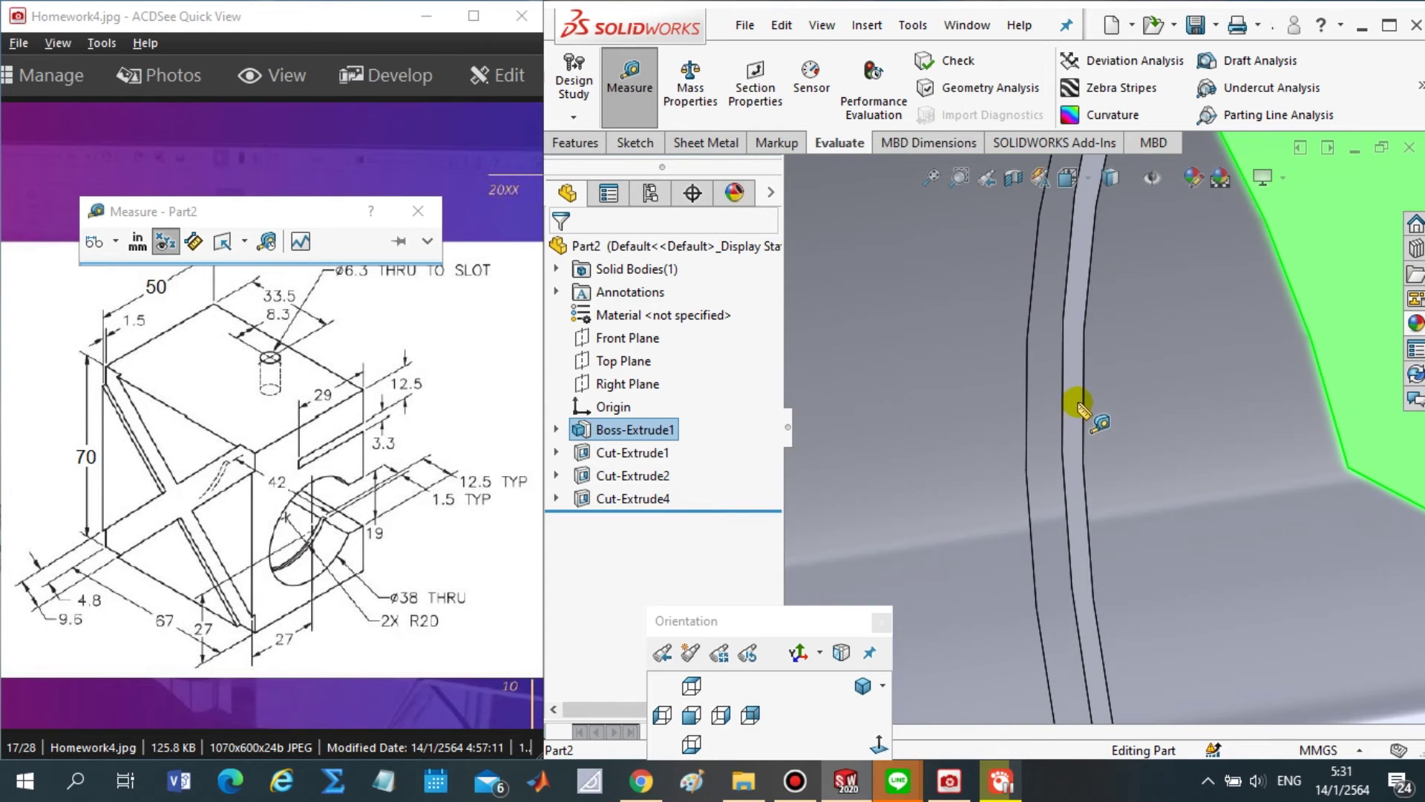
{"action": "left_click", "coordinate": [1076, 391]}
{"action": "scroll", "coordinate": [1106, 446], "scroll_direction": "up", "scroll_amount": 2}
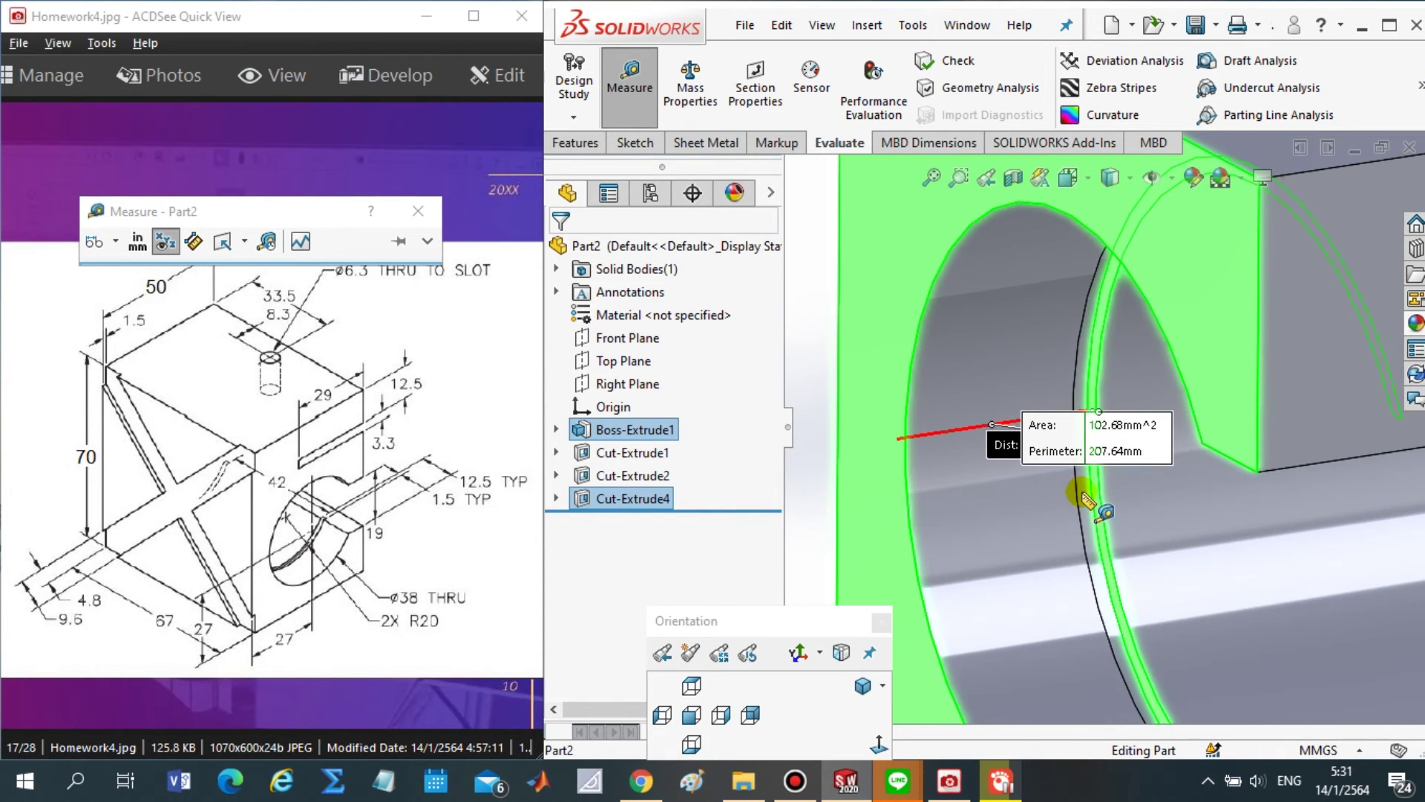
{"action": "scroll", "coordinate": [1110, 519], "scroll_direction": "up", "scroll_amount": 2}
{"action": "scroll", "coordinate": [1113, 505], "scroll_direction": "up", "scroll_amount": 1}
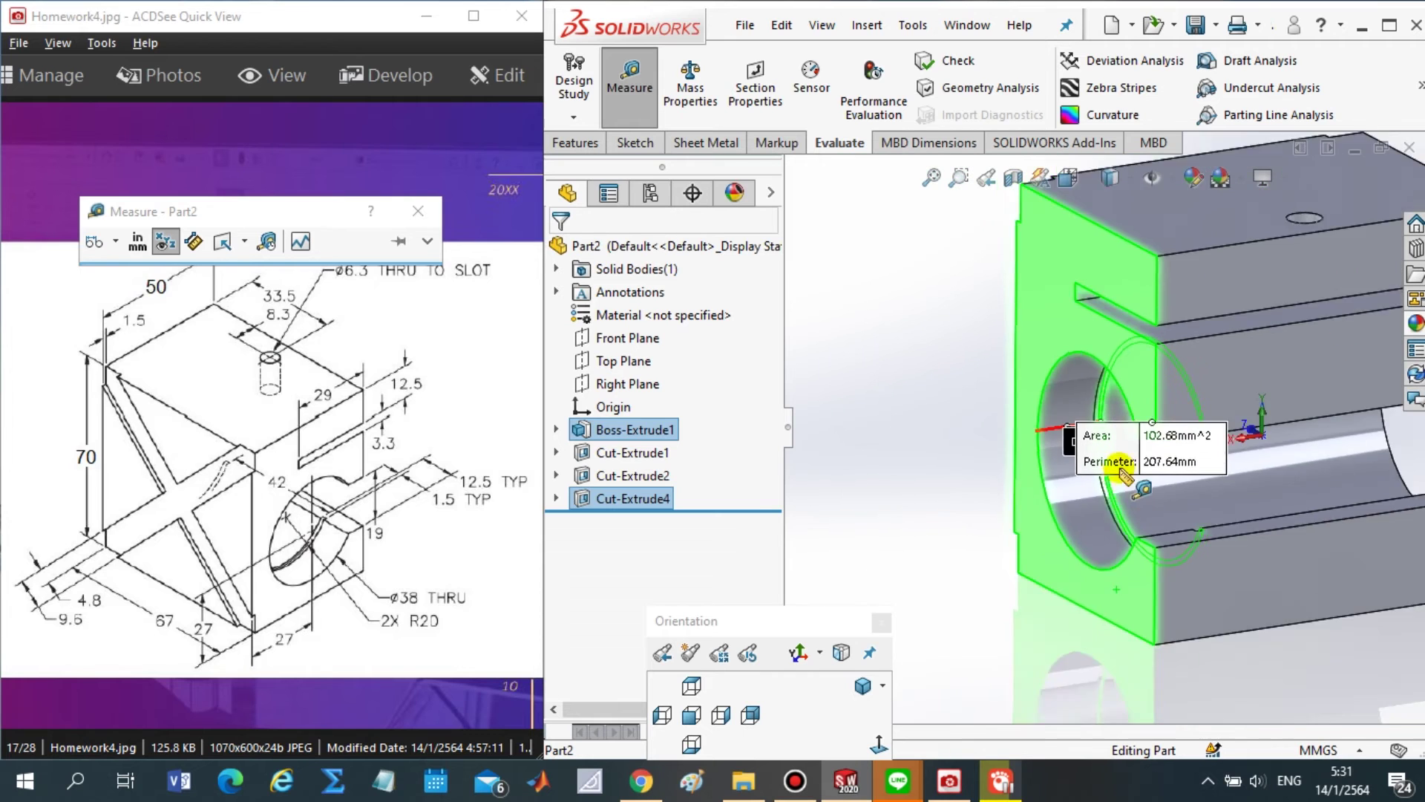
{"action": "scroll", "coordinate": [1121, 475], "scroll_direction": "up", "scroll_amount": 2}
{"action": "scroll", "coordinate": [1206, 436], "scroll_direction": "down", "scroll_amount": 3}
{"action": "scroll", "coordinate": [1188, 416], "scroll_direction": "down", "scroll_amount": 3}
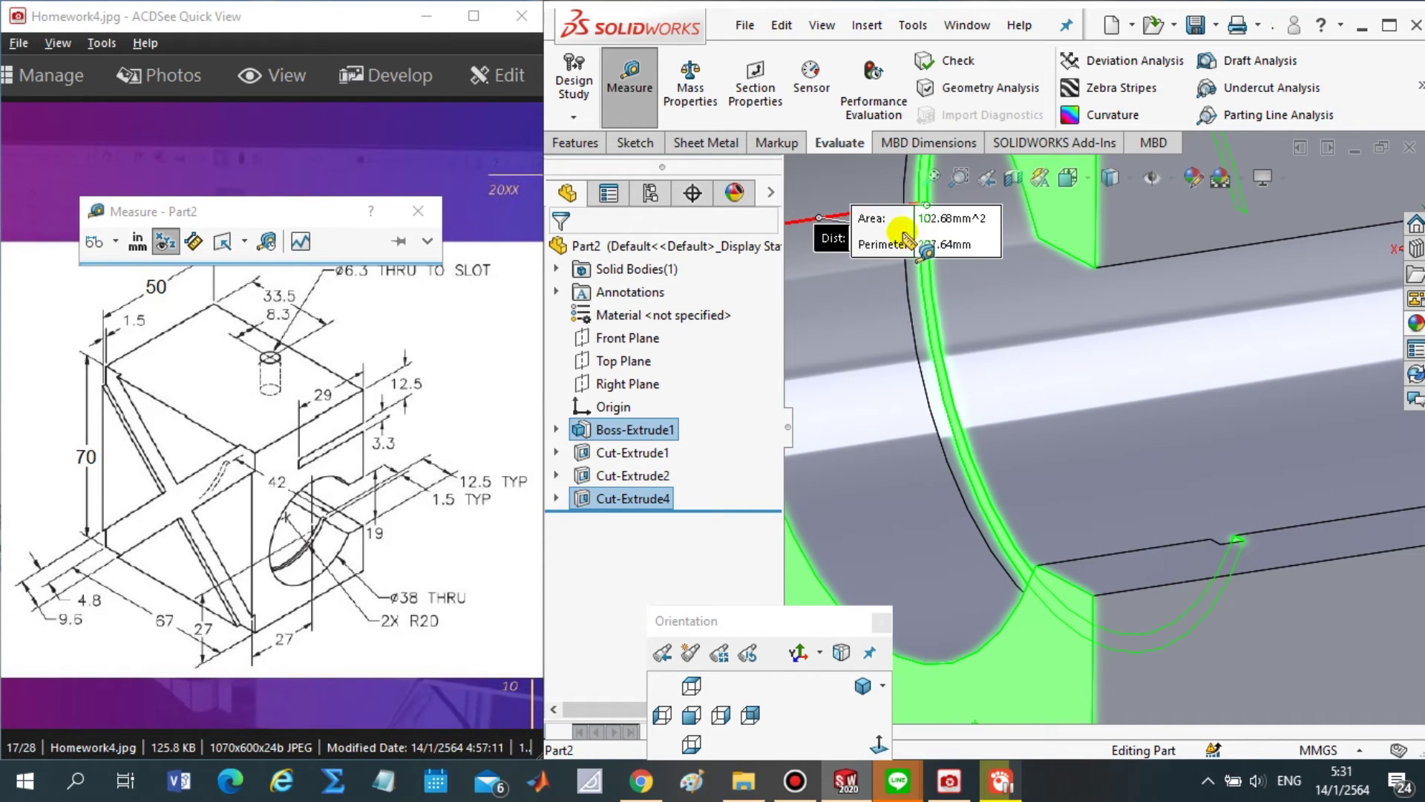
{"action": "left_click", "coordinate": [1140, 305]}
{"action": "mouse_move", "coordinate": [1058, 294]}
{"action": "left_mouse_down"}
{"action": "mouse_move", "coordinate": [987, 354]}
{"action": "mouse_move", "coordinate": [742, 330]}
{"action": "left_mouse_up"}
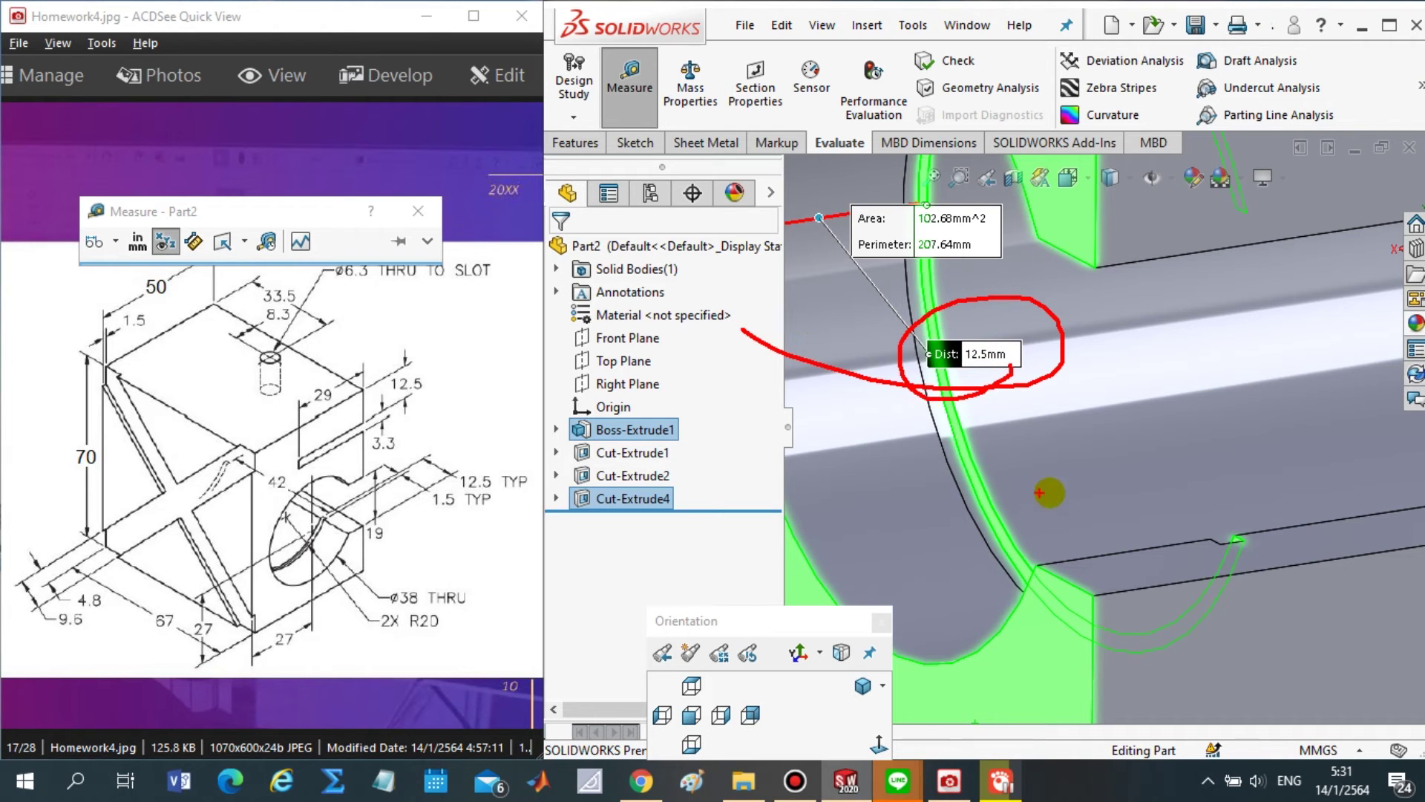
{"action": "key", "text": "Escape"}
{"action": "key", "text": "Escape"}
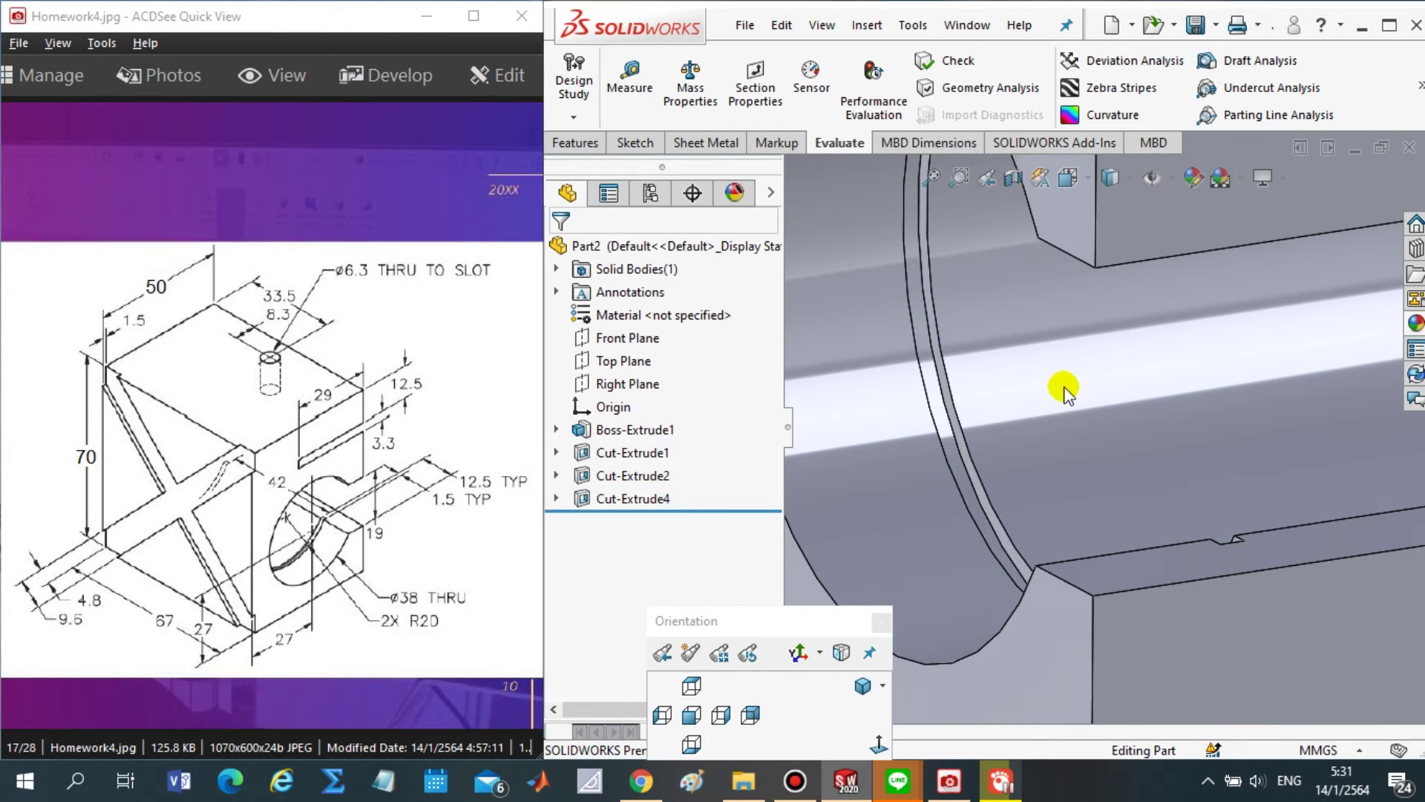
- Measure the curved bore face to confirm its R20 radius
{"action": "scroll", "coordinate": [1133, 473], "scroll_direction": "up", "scroll_amount": 3}
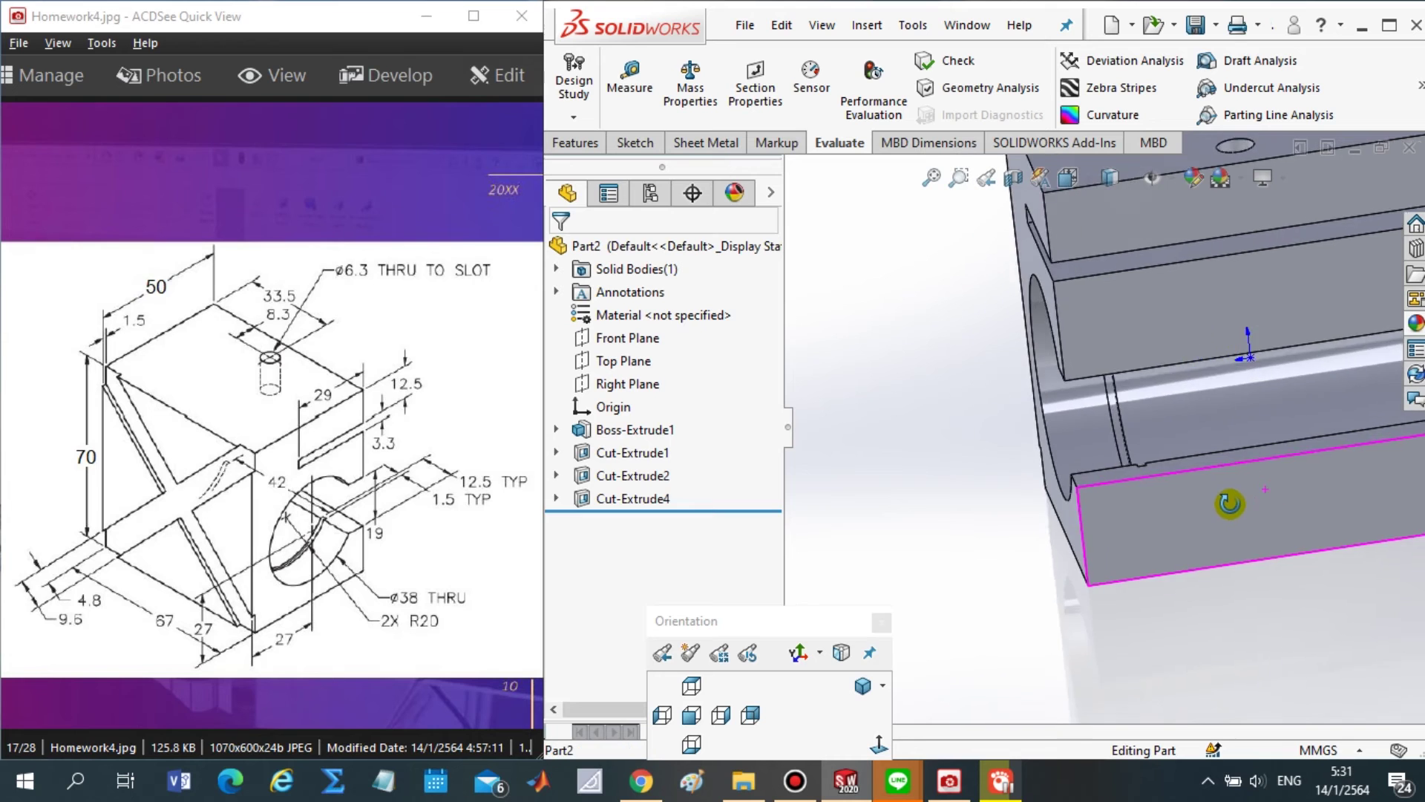
{"action": "scroll", "coordinate": [1127, 377], "scroll_direction": "down", "scroll_amount": 2}
{"action": "scroll", "coordinate": [1126, 377], "scroll_direction": "down", "scroll_amount": 2}
{"action": "left_click", "coordinate": [647, 99]}
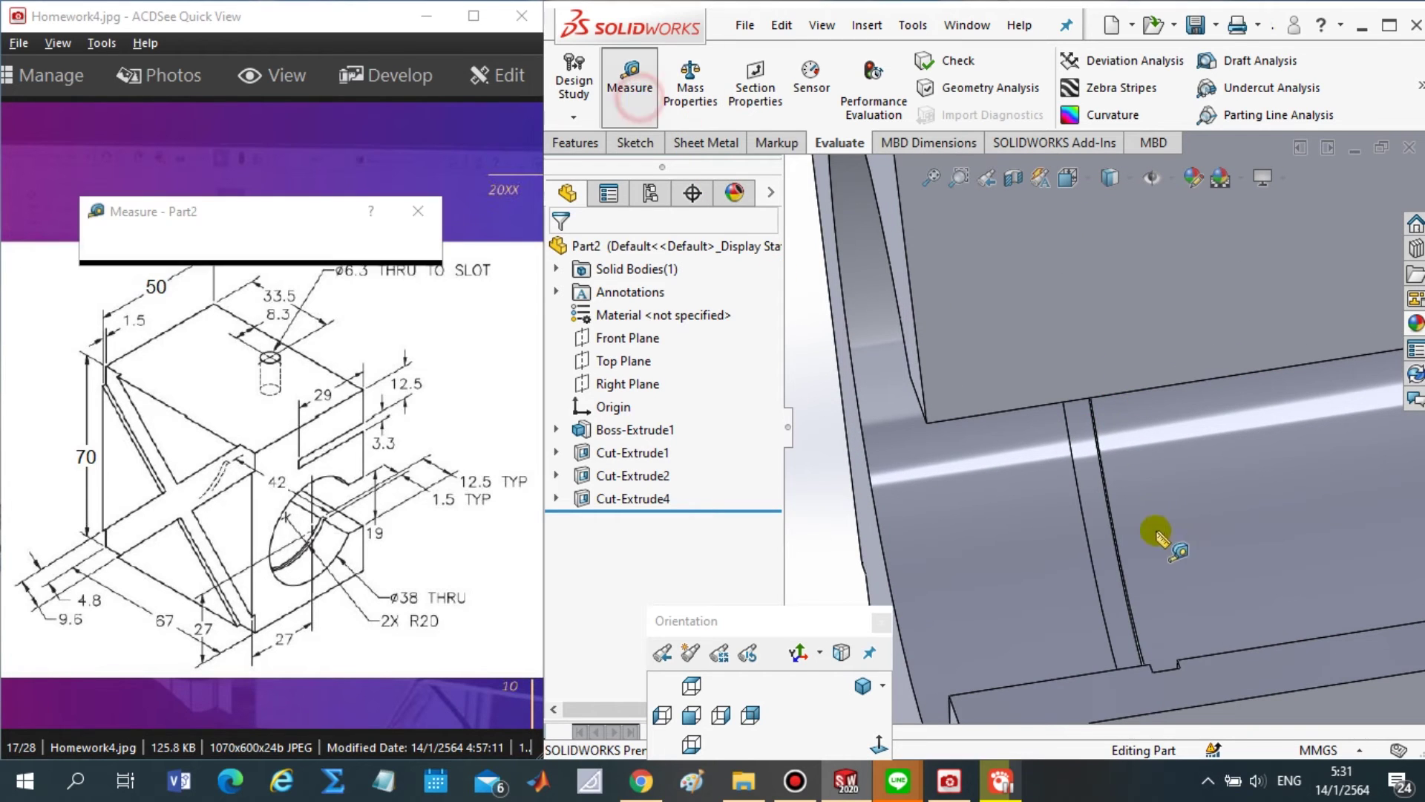
{"action": "left_click", "coordinate": [1093, 512]}
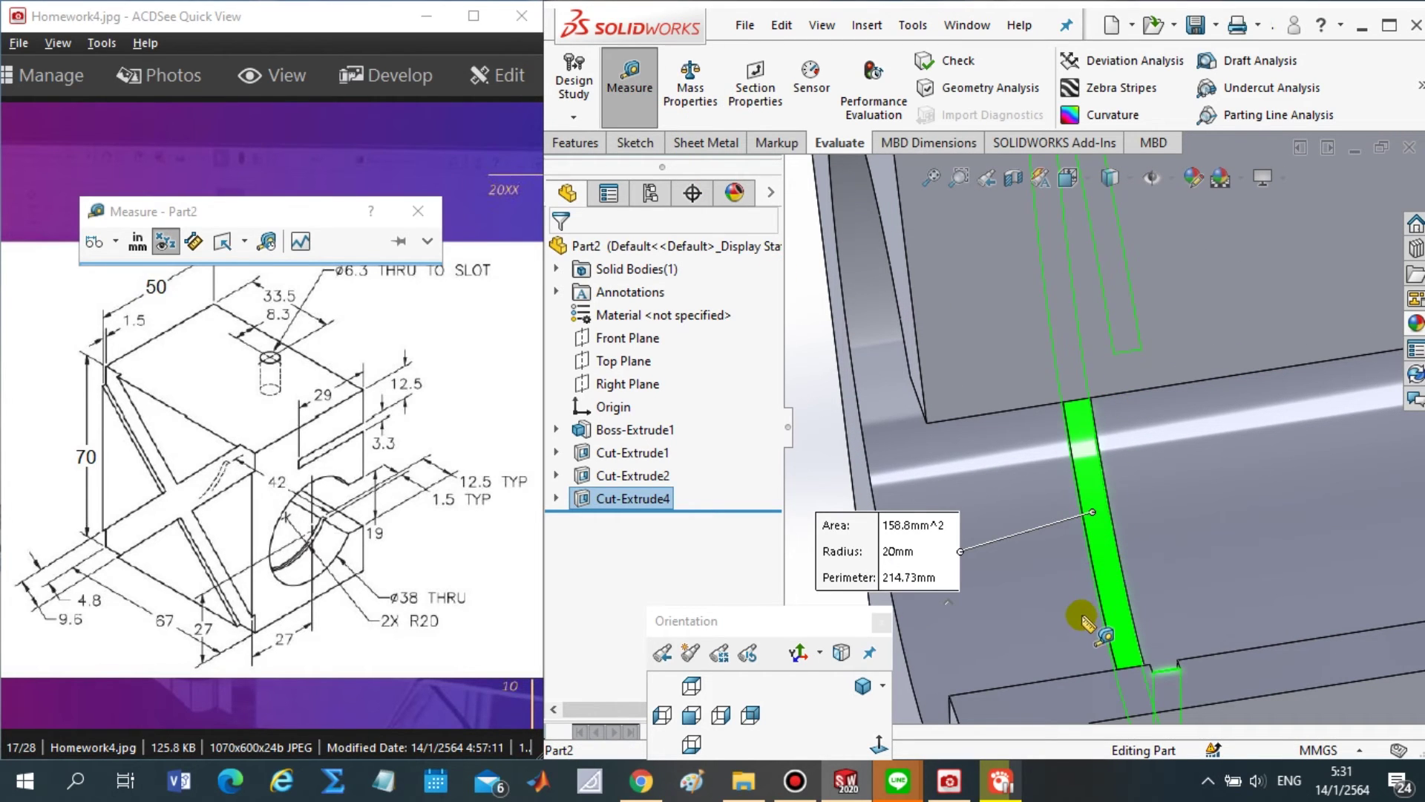
{"action": "scroll", "coordinate": [1128, 571], "scroll_direction": "up", "scroll_amount": 2}
{"action": "scroll", "coordinate": [1136, 557], "scroll_direction": "up", "scroll_amount": 1}
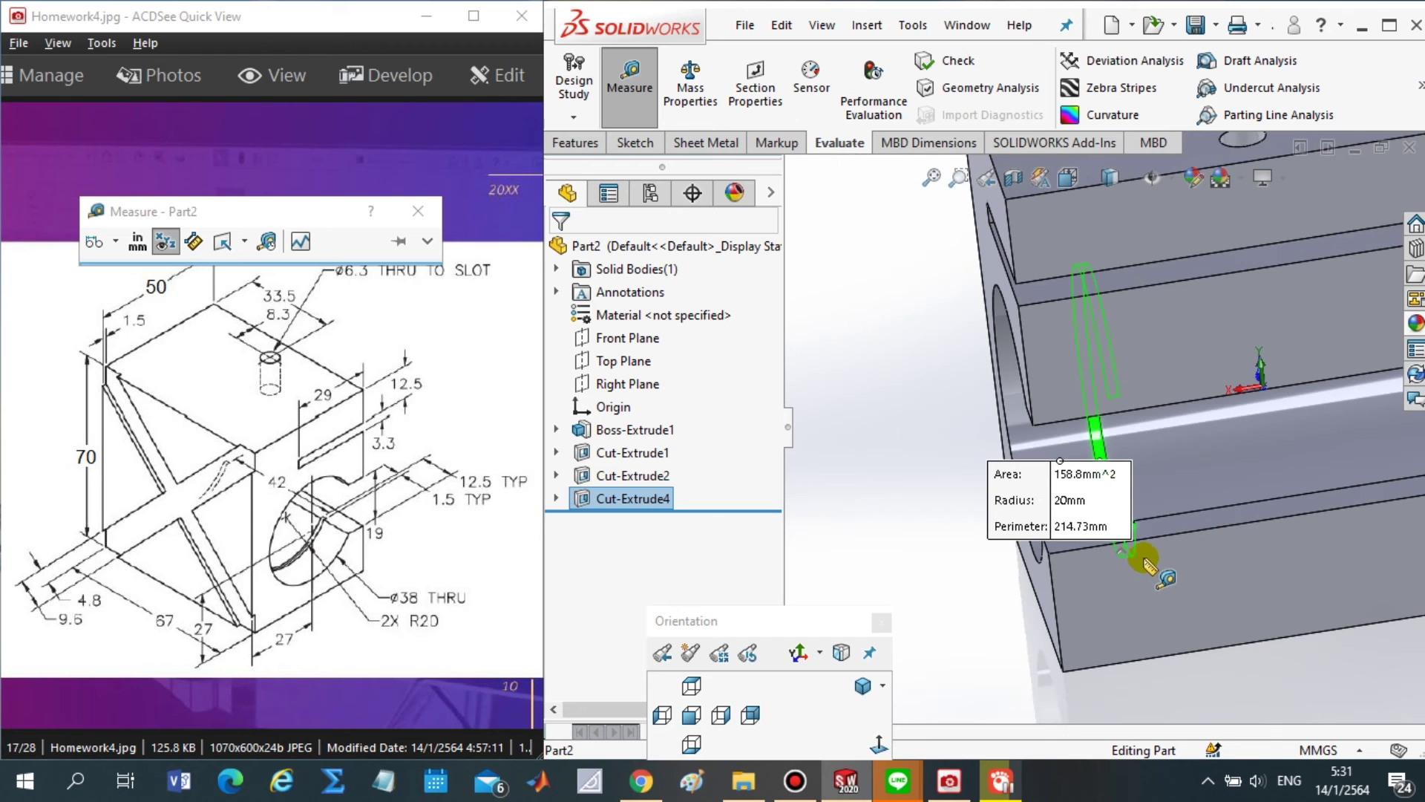
{"action": "mouse_move", "coordinate": [1156, 637]}
{"action": "middle_mouse_down"}
{"action": "mouse_move", "coordinate": [1098, 636]}
{"action": "mouse_move", "coordinate": [1157, 628]}
{"action": "middle_mouse_up"}
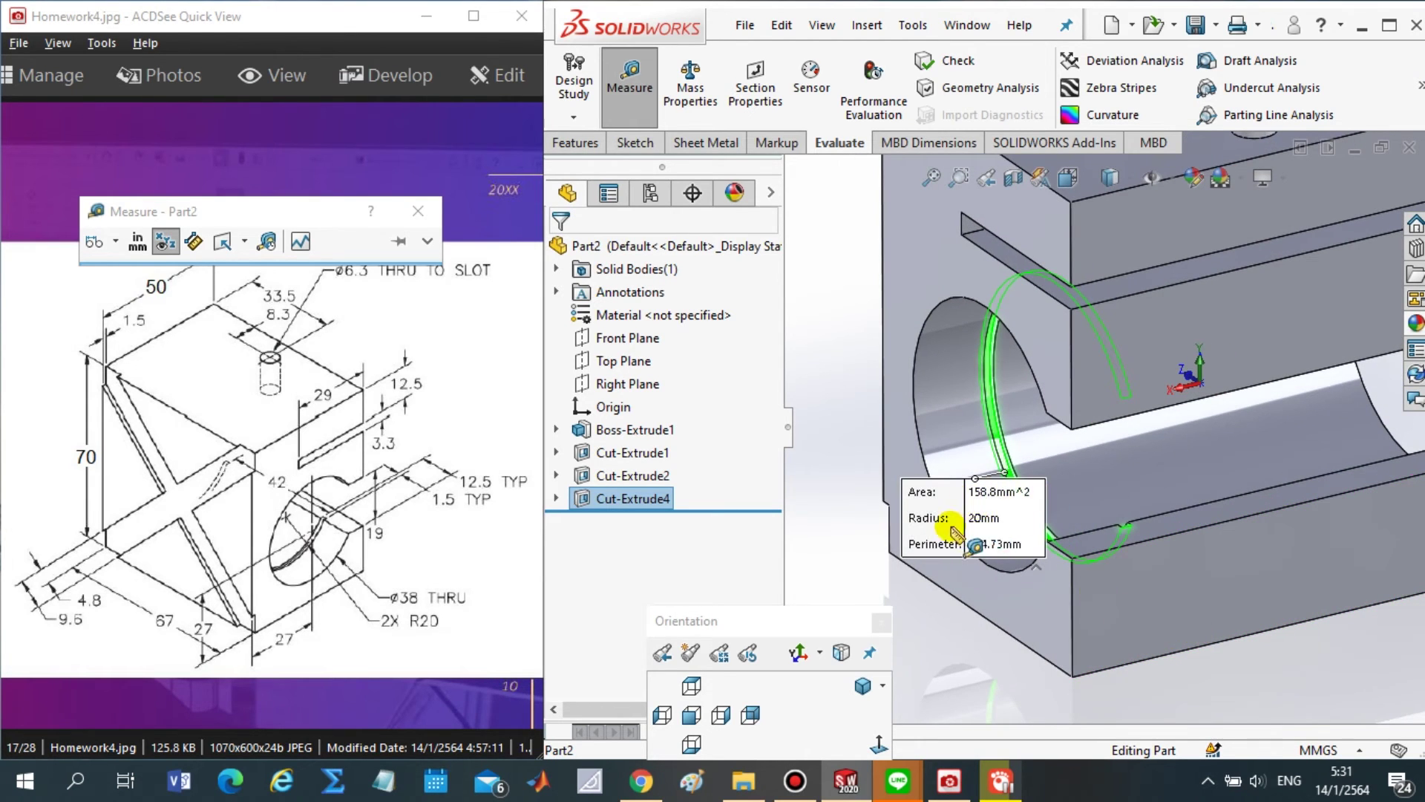
{"action": "key", "text": "Escape"}
- Measure across the two groove edges to confirm the 1.5mm groove width
{"action": "scroll", "coordinate": [1040, 438], "scroll_direction": "down", "scroll_amount": 5}
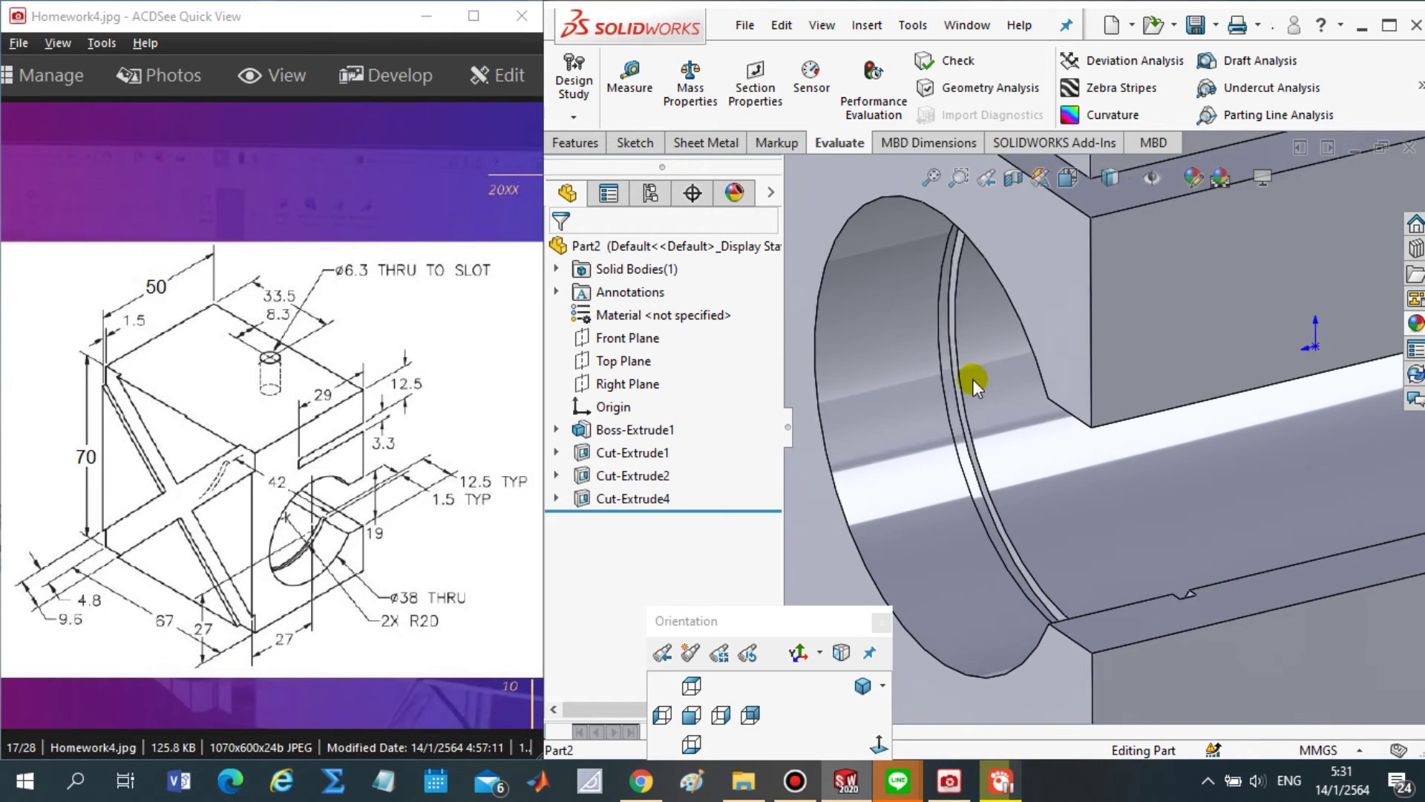
{"action": "left_click", "coordinate": [627, 89]}
{"action": "scroll", "coordinate": [948, 448], "scroll_direction": "down", "scroll_amount": 2}
{"action": "scroll", "coordinate": [1069, 482], "scroll_direction": "down", "scroll_amount": 3}
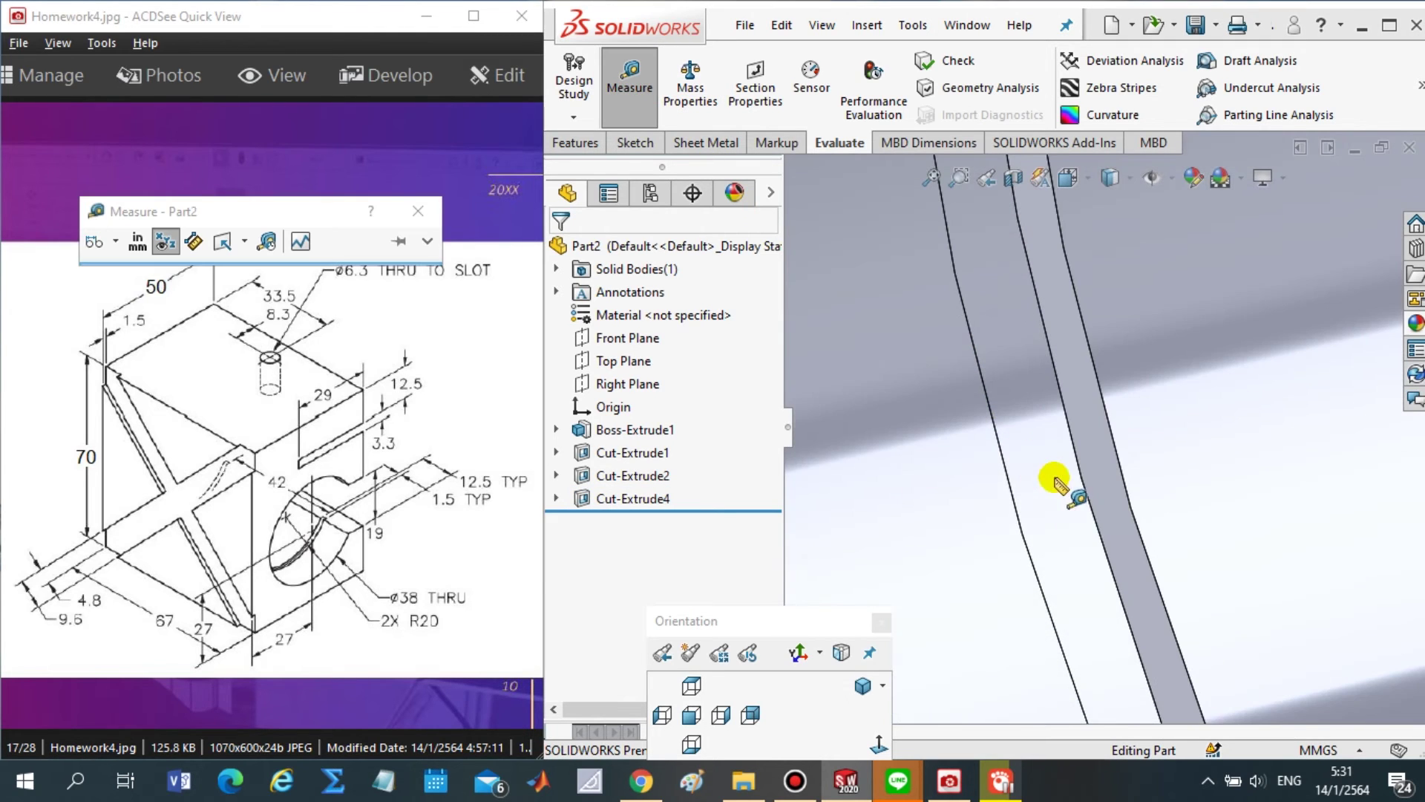
{"action": "left_click", "coordinate": [1103, 478]}
{"action": "scroll", "coordinate": [1209, 564], "scroll_direction": "up", "scroll_amount": 3}
{"action": "scroll", "coordinate": [1204, 555], "scroll_direction": "up", "scroll_amount": 3}
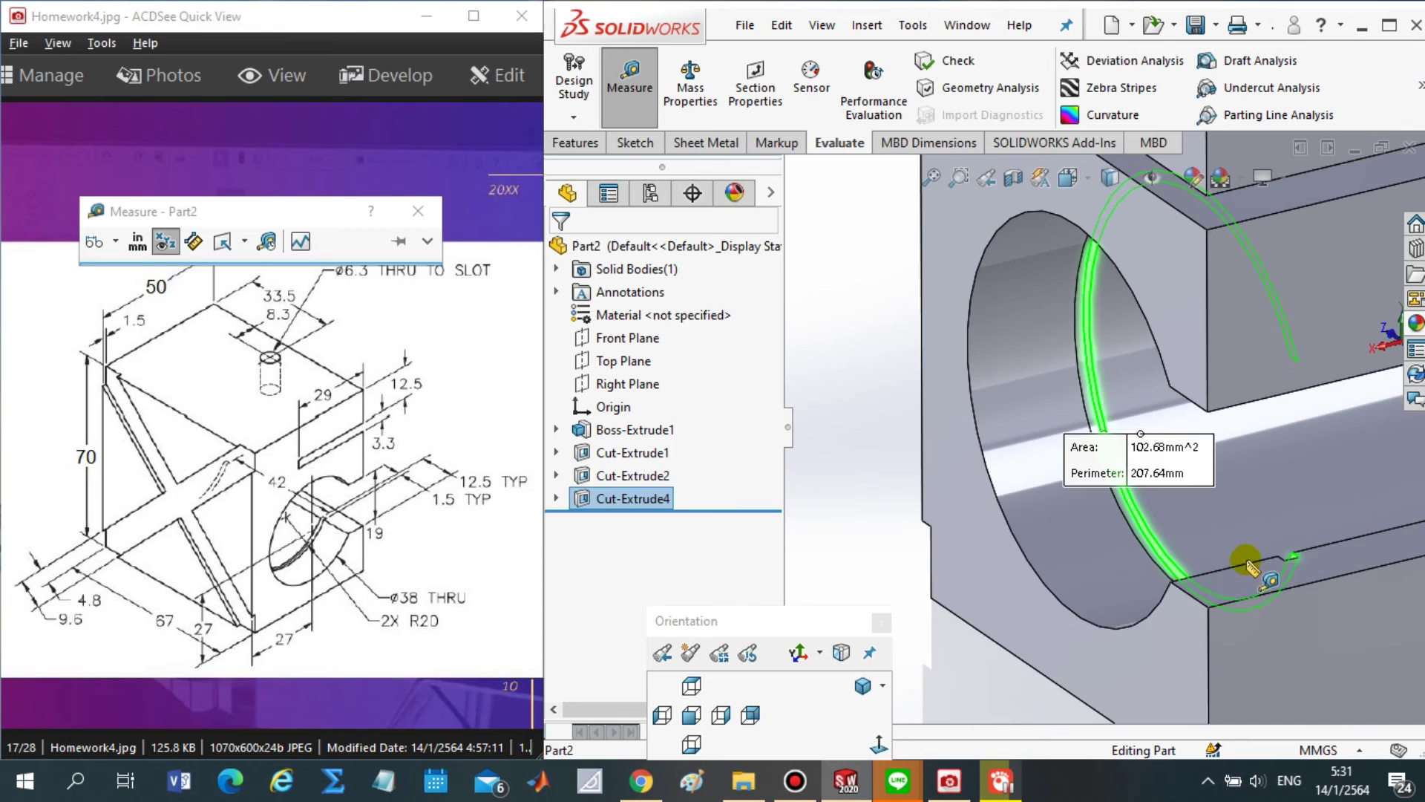
{"action": "scroll", "coordinate": [1247, 550], "scroll_direction": "down", "scroll_amount": 2}
{"action": "scroll", "coordinate": [1195, 534], "scroll_direction": "down", "scroll_amount": 2}
{"action": "scroll", "coordinate": [1184, 520], "scroll_direction": "down", "scroll_amount": 2}
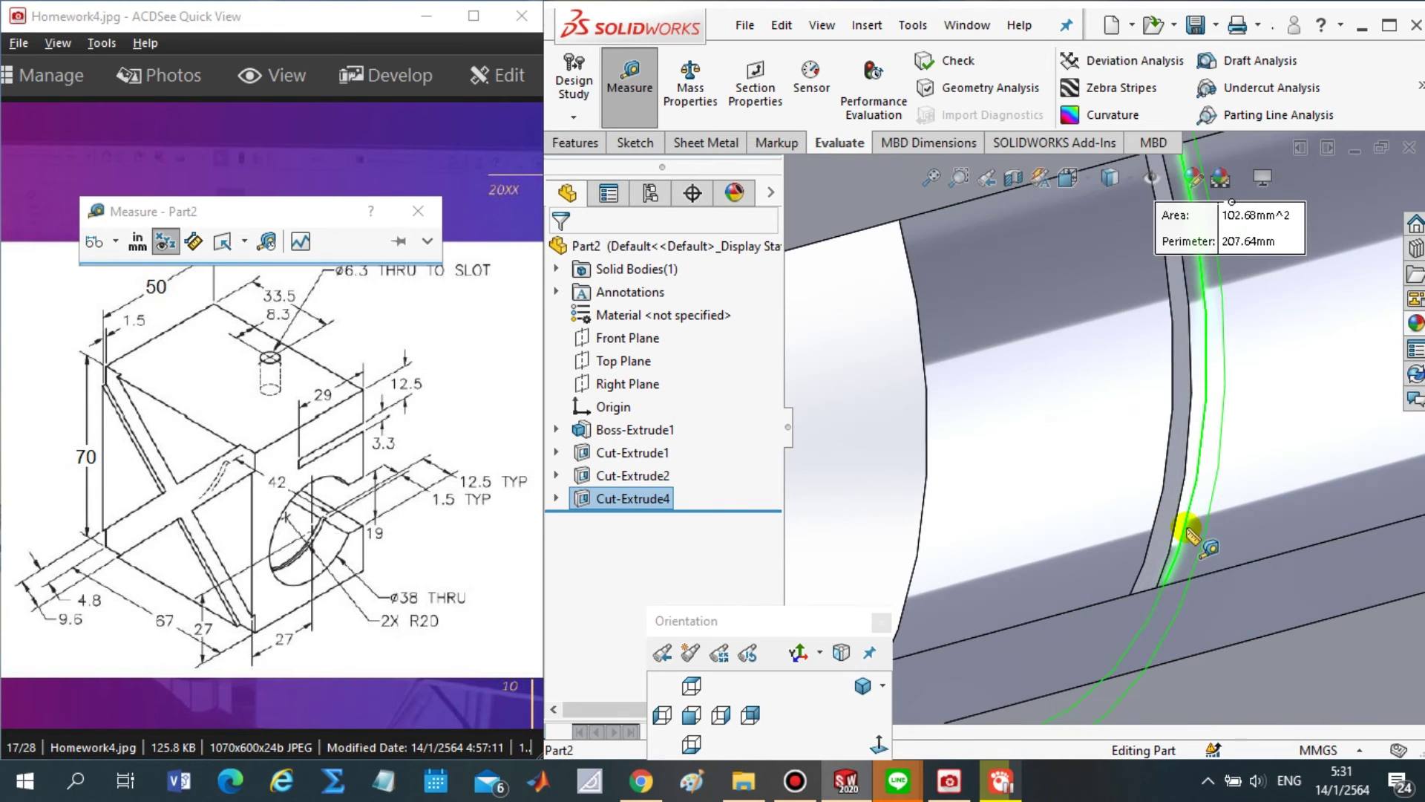
{"action": "left_click", "coordinate": [1167, 498]}
{"action": "left_click", "coordinate": [1169, 502]}
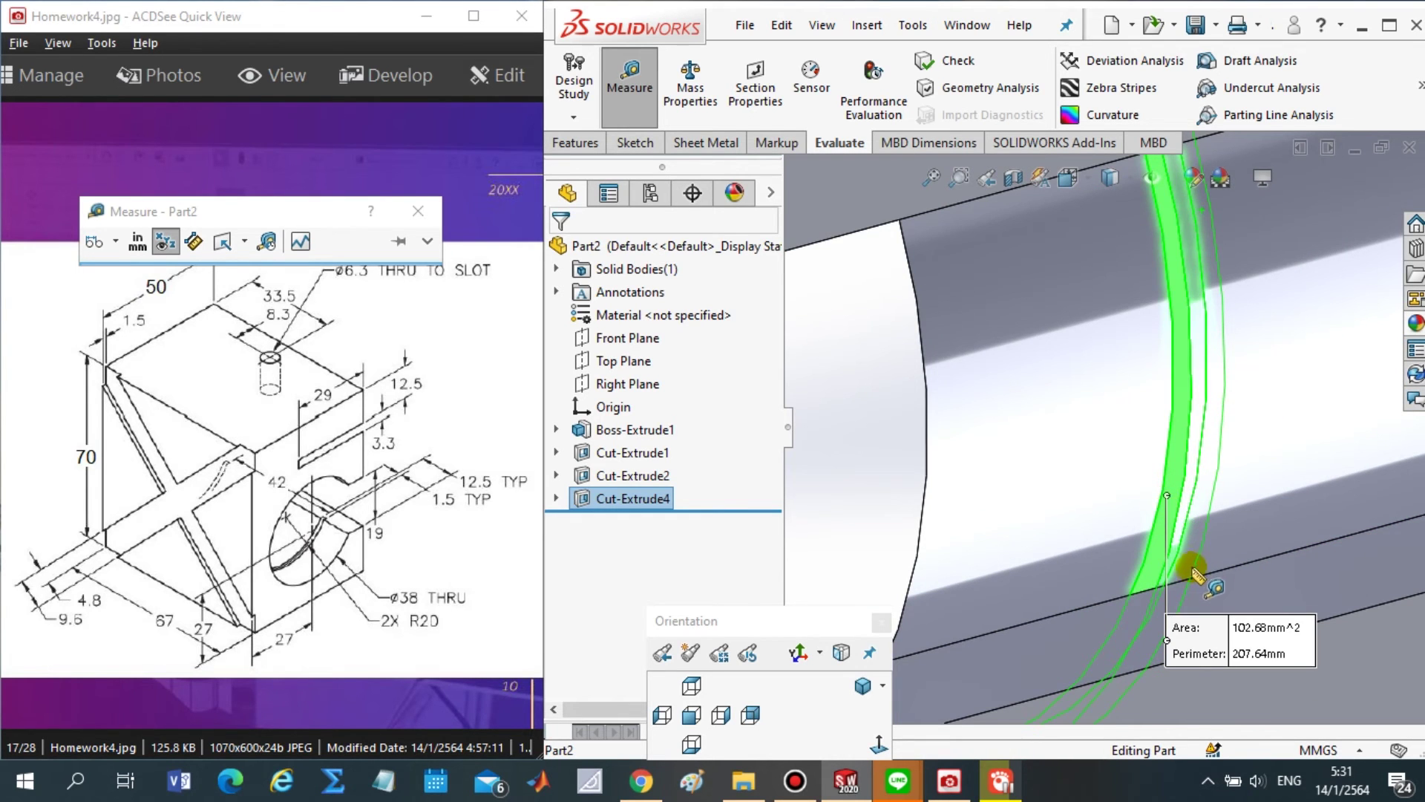
- Clear the measurements and return the block to the isometric view
{"action": "scroll", "coordinate": [1158, 475], "scroll_direction": "up", "scroll_amount": 2}
{"action": "scroll", "coordinate": [1128, 431], "scroll_direction": "up", "scroll_amount": 2}
{"action": "scroll", "coordinate": [1102, 391], "scroll_direction": "down", "scroll_amount": 2}
{"action": "scroll", "coordinate": [1102, 392], "scroll_direction": "down", "scroll_amount": 1}
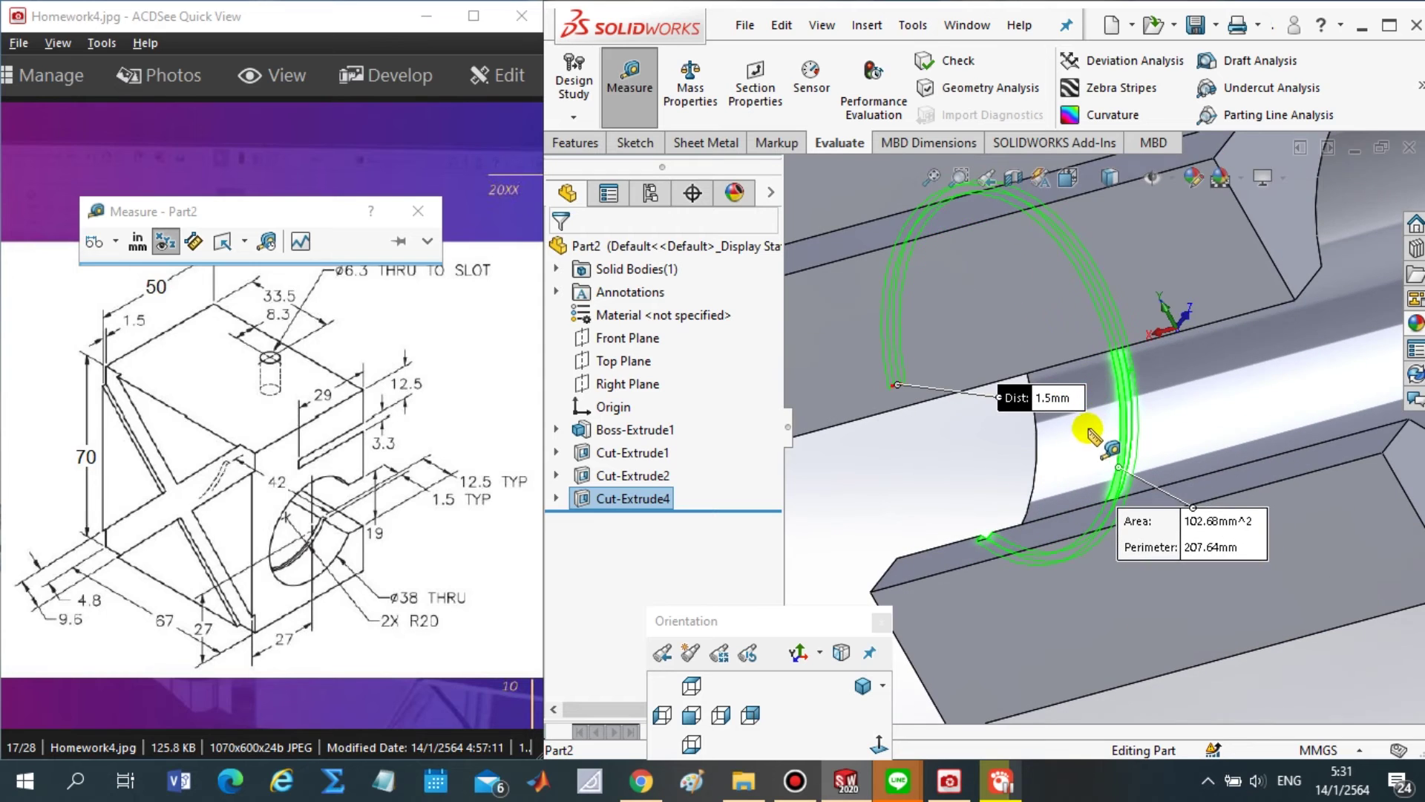
{"action": "scroll", "coordinate": [1084, 417], "scroll_direction": "down", "scroll_amount": 1}
{"action": "left_click_drag", "start_coordinate": [1071, 402], "coordinate": [879, 406]}
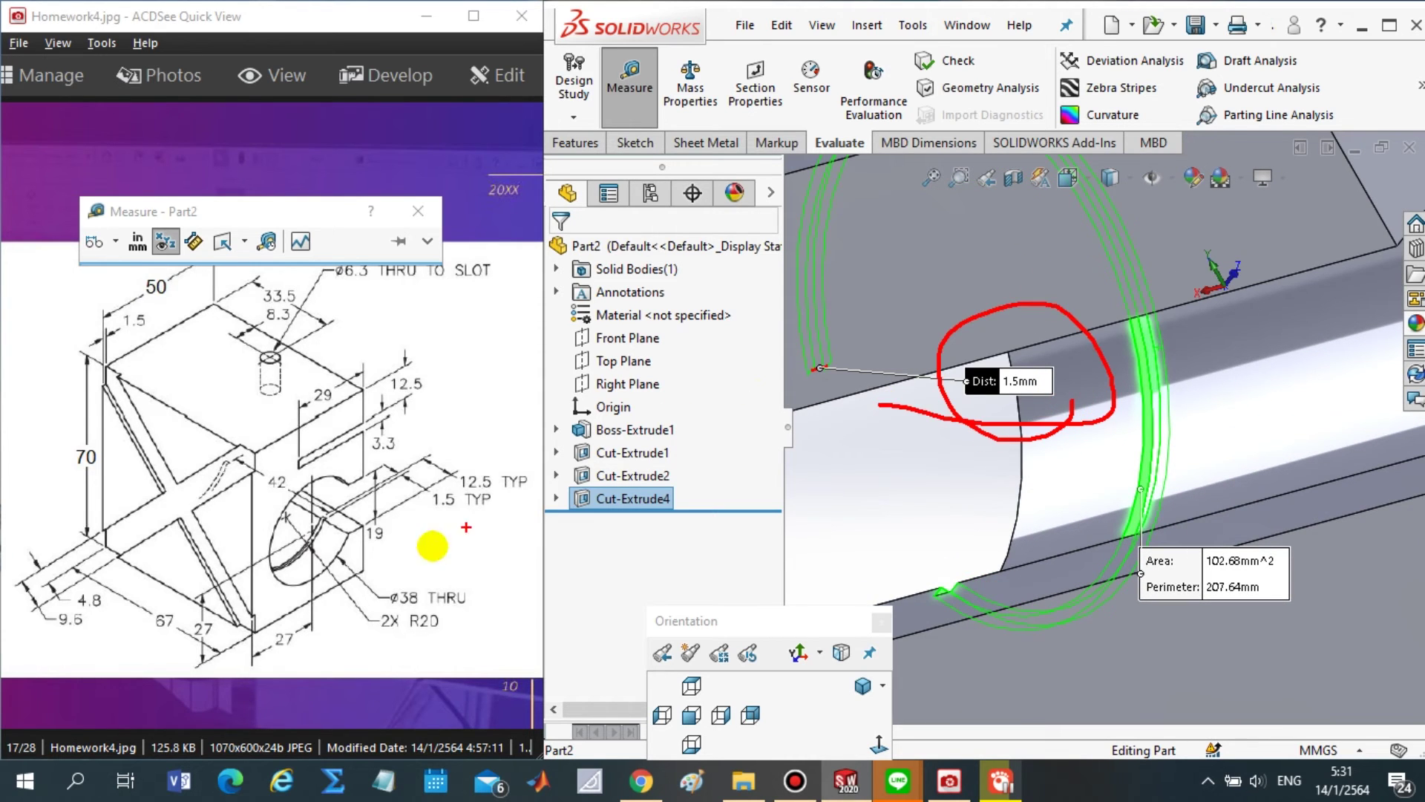
{"action": "left_click_drag", "start_coordinate": [446, 529], "coordinate": [445, 512]}
{"action": "key", "text": "Escape"}
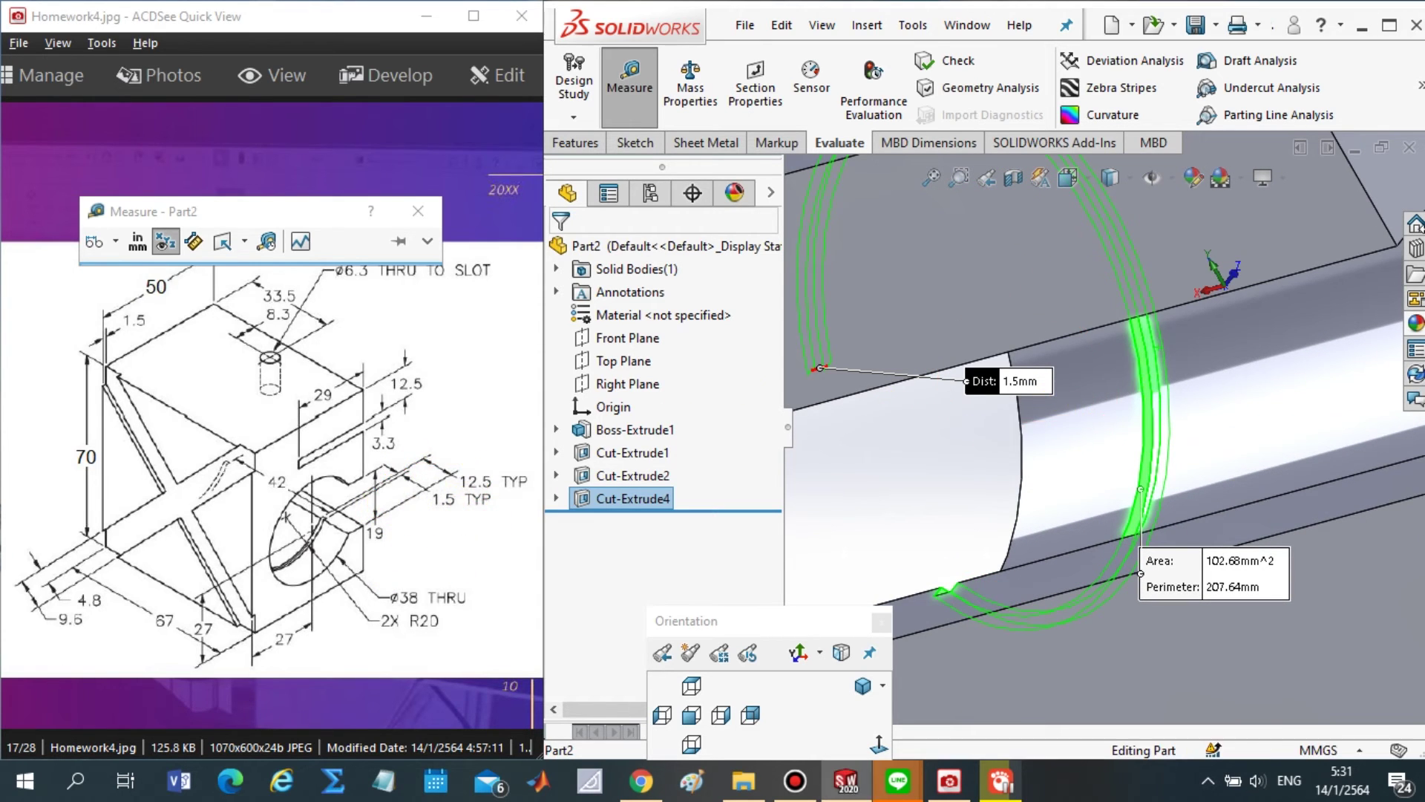
{"action": "key", "text": "Escape"}
{"action": "left_click", "coordinate": [862, 685]}
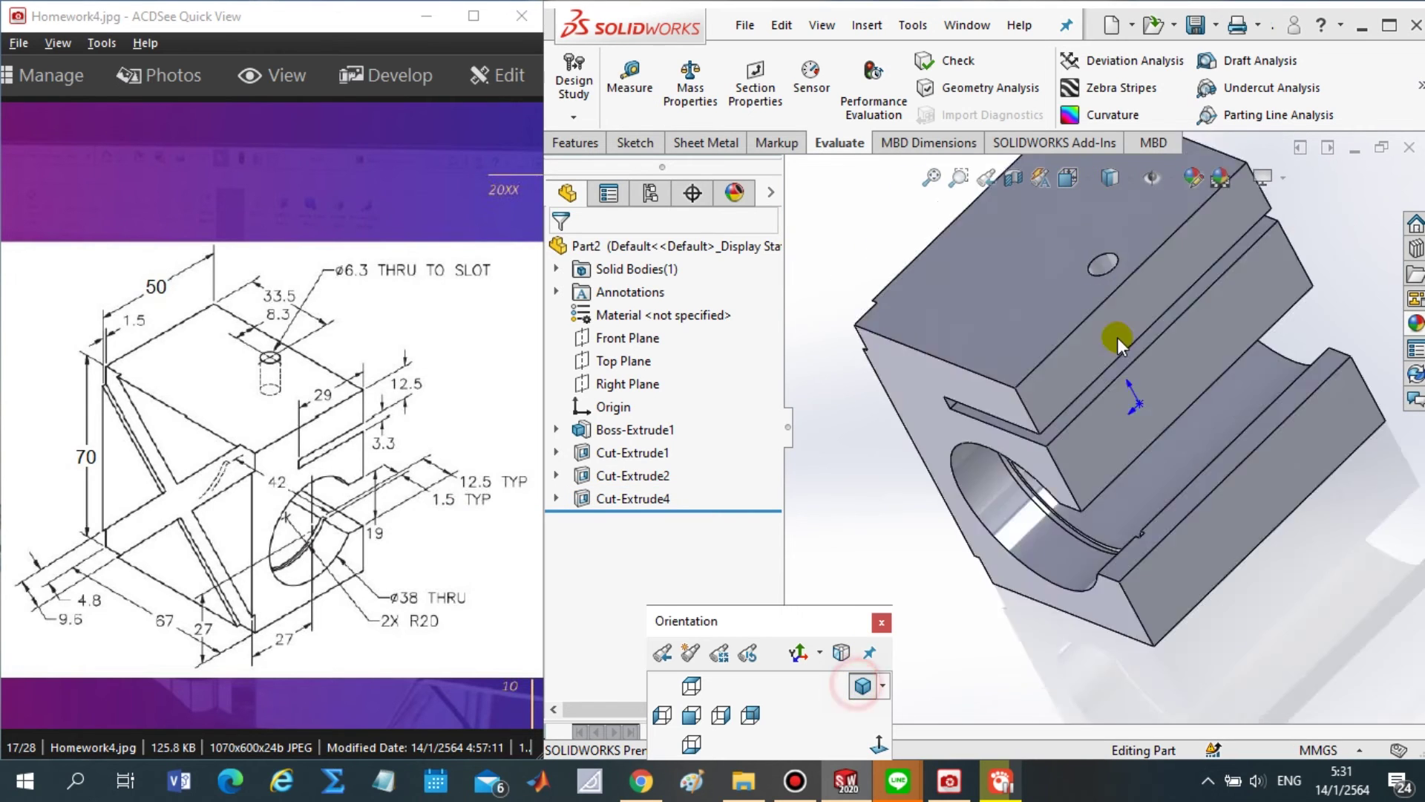
{"action": "left_click", "coordinate": [1322, 575]}
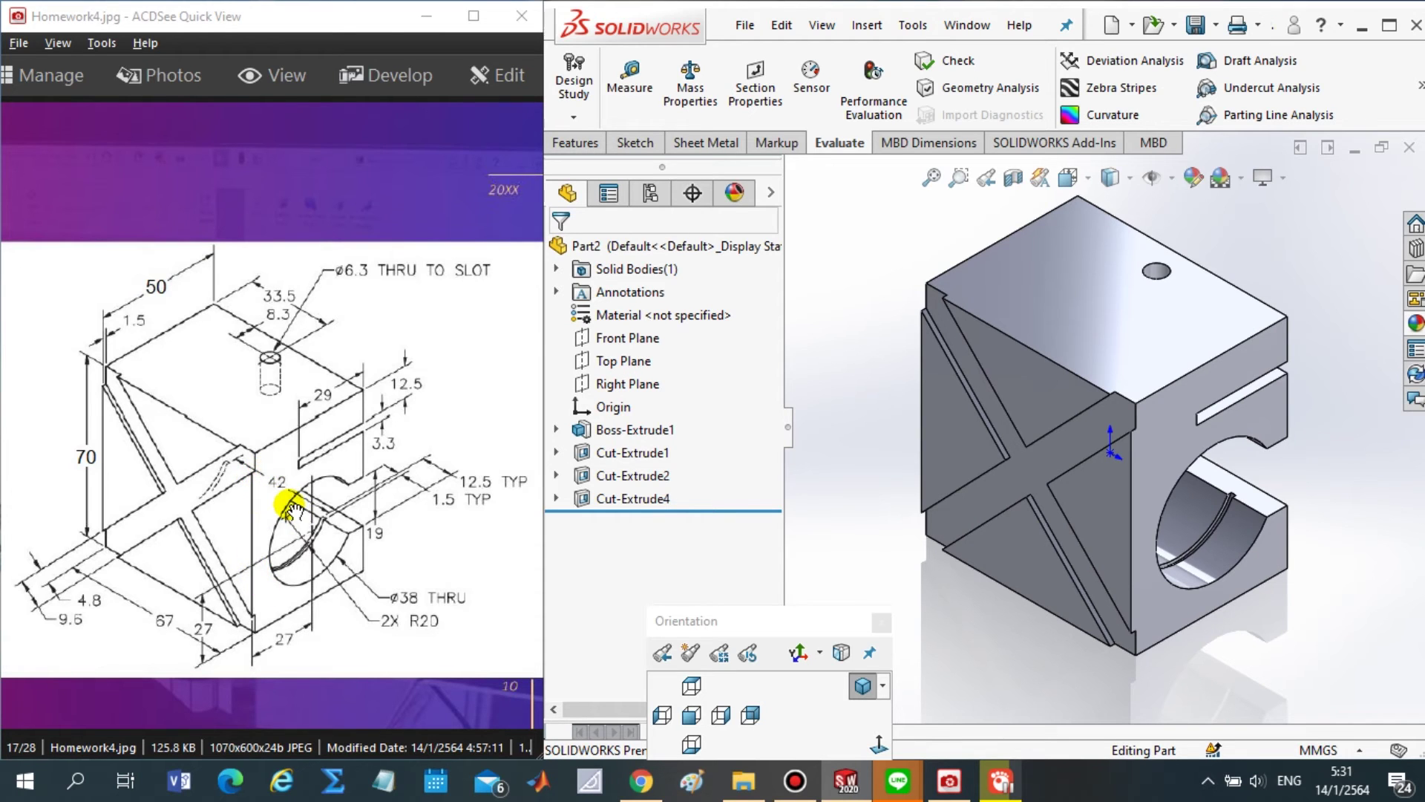
{"action": "mouse_move", "coordinate": [307, 486]}
{"action": "left_mouse_down"}
{"action": "mouse_move", "coordinate": [336, 507]}
{"action": "mouse_move", "coordinate": [286, 461]}
{"action": "mouse_move", "coordinate": [260, 510]}
{"action": "left_mouse_up"}
{"action": "key", "text": "Escape"}
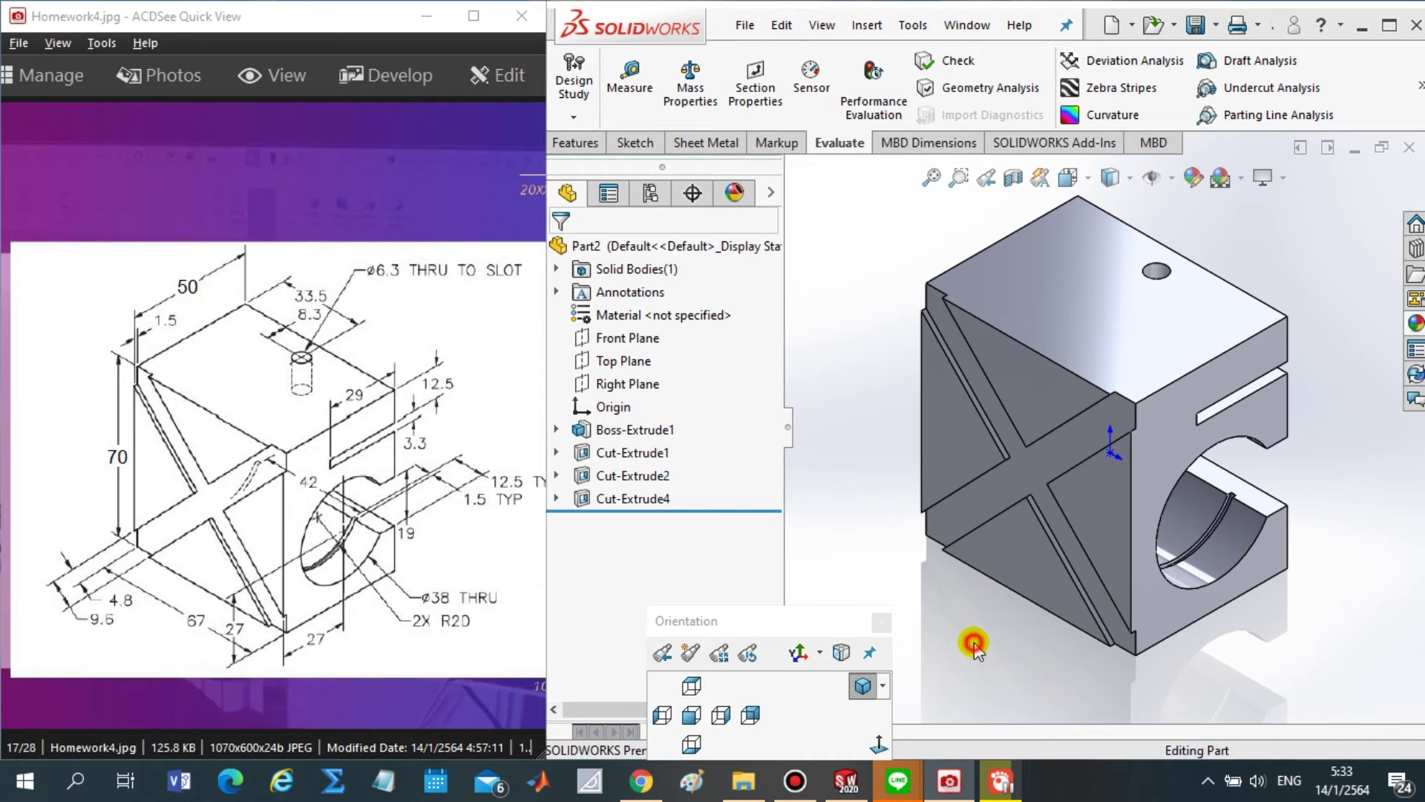
{"action": "left_click_drag", "start_coordinate": [768, 627], "coordinate": [762, 662]}
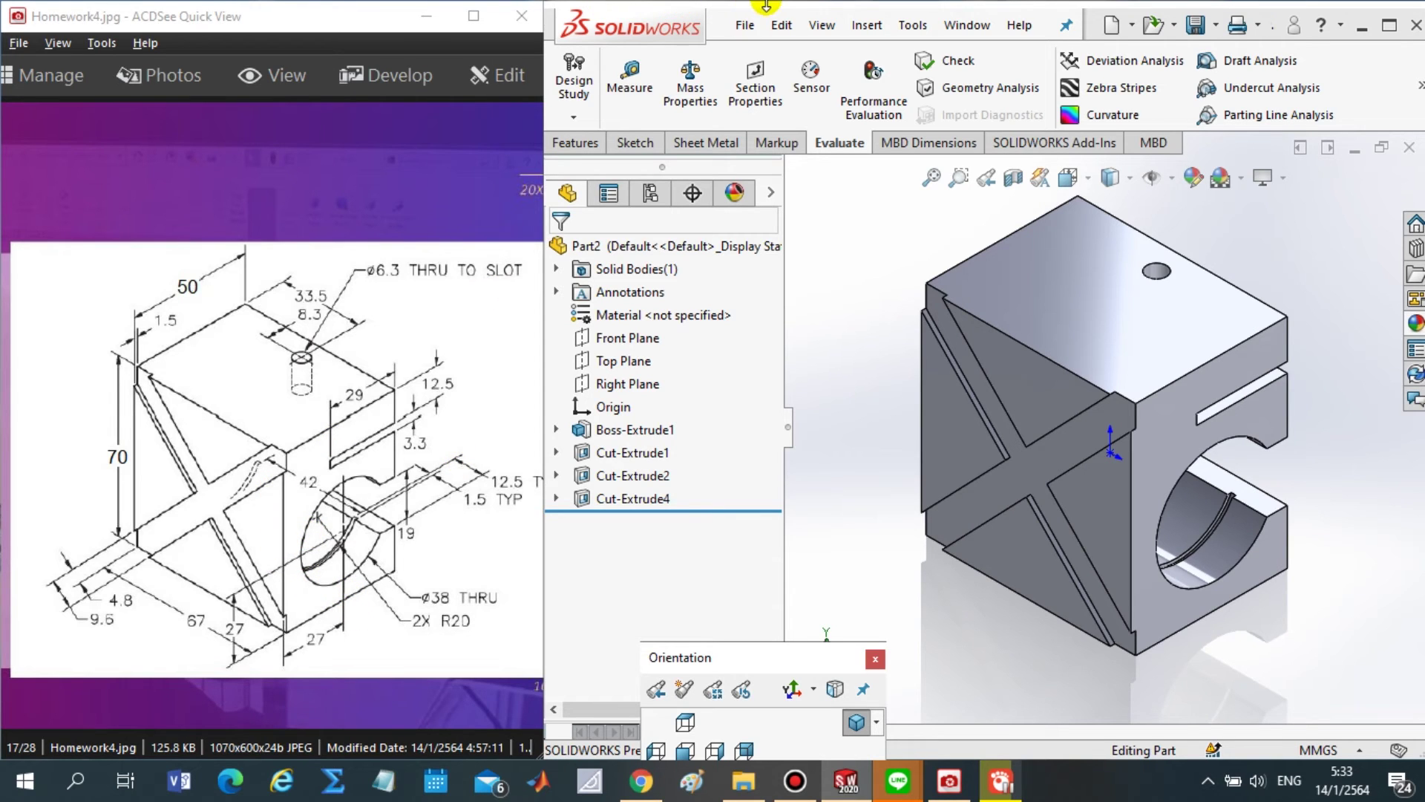
- Expand Cut-Extrude4 and select its Sketch5 circle
{"action": "mouse_move", "coordinate": [633, 497]}
{"action": "left_click", "coordinate": [616, 499]}
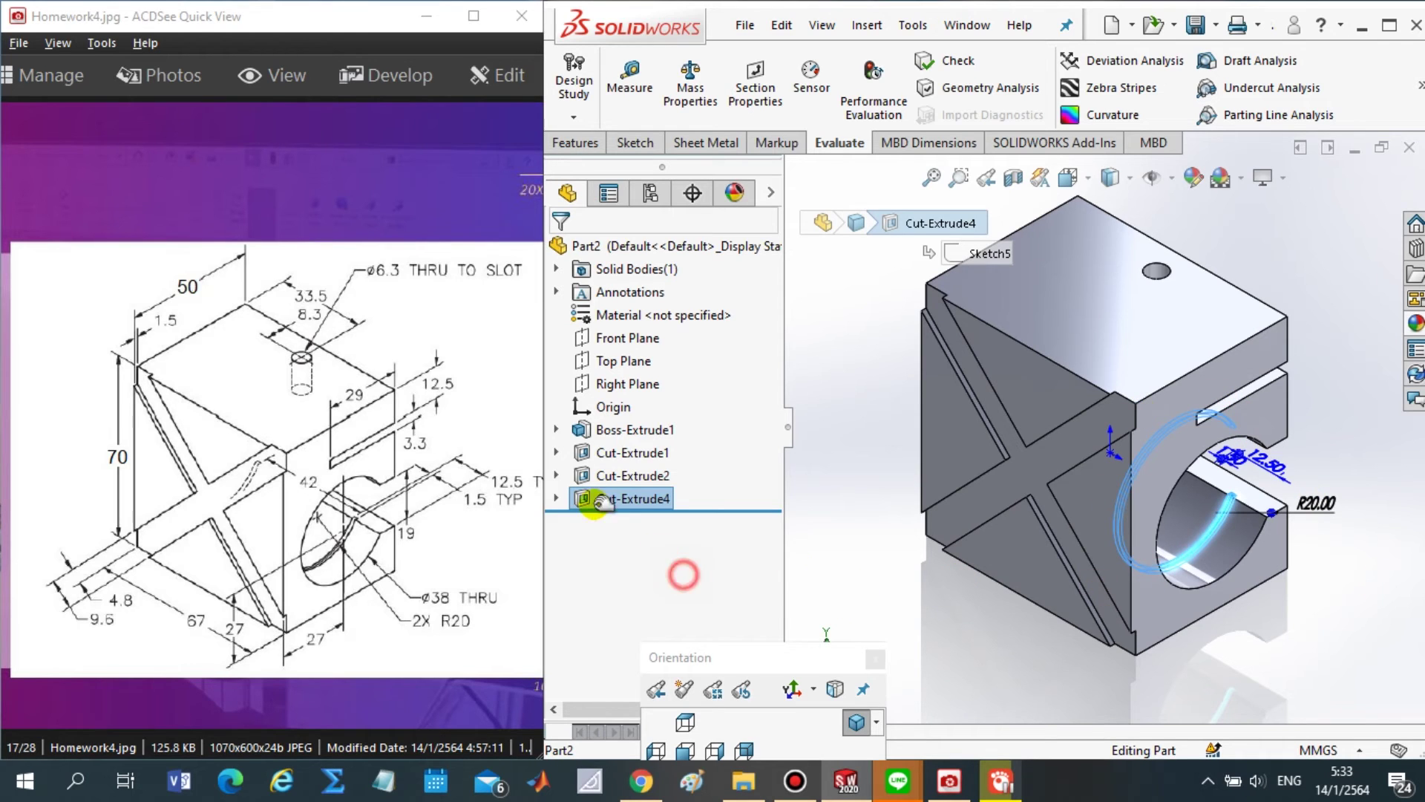
{"action": "left_click", "coordinate": [556, 498]}
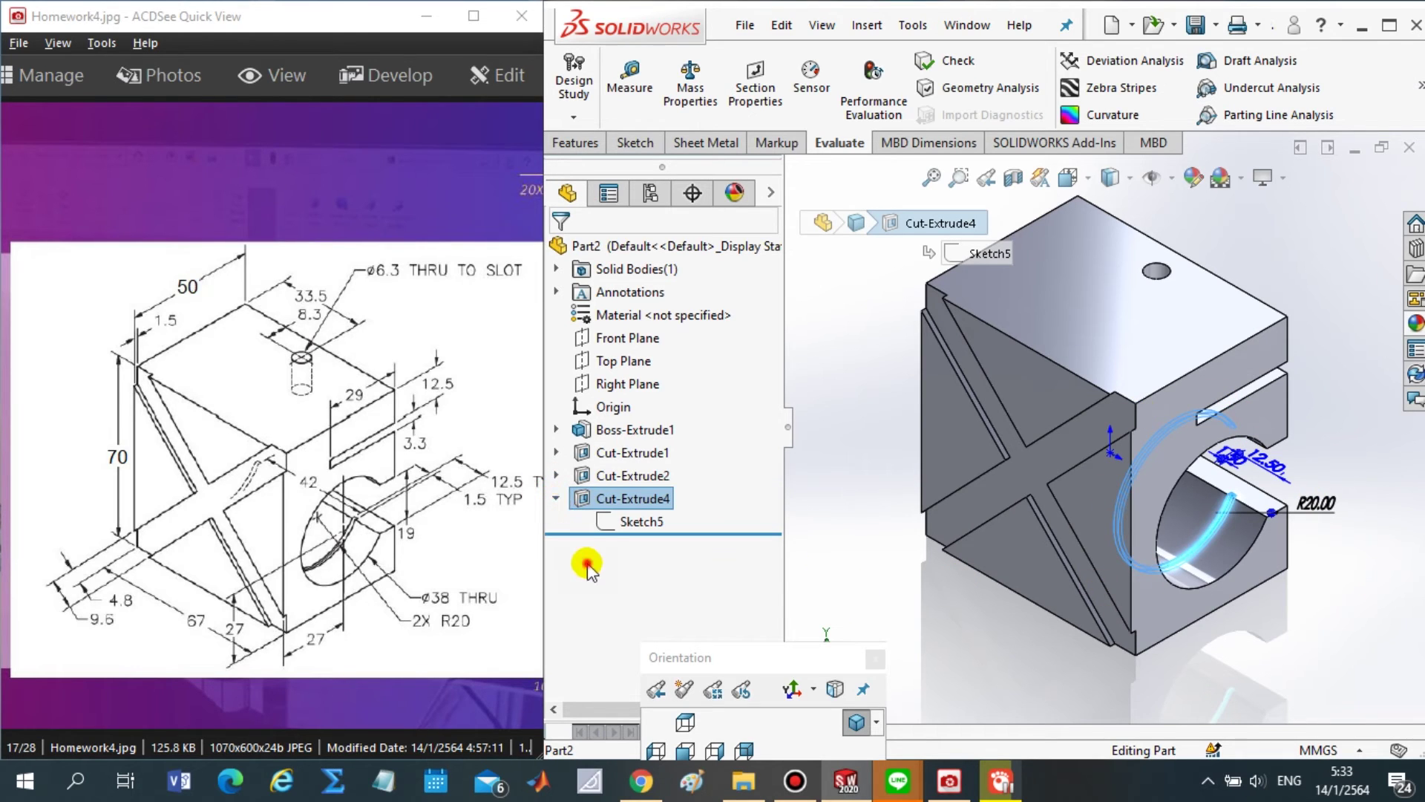
{"action": "left_click", "coordinate": [638, 523]}
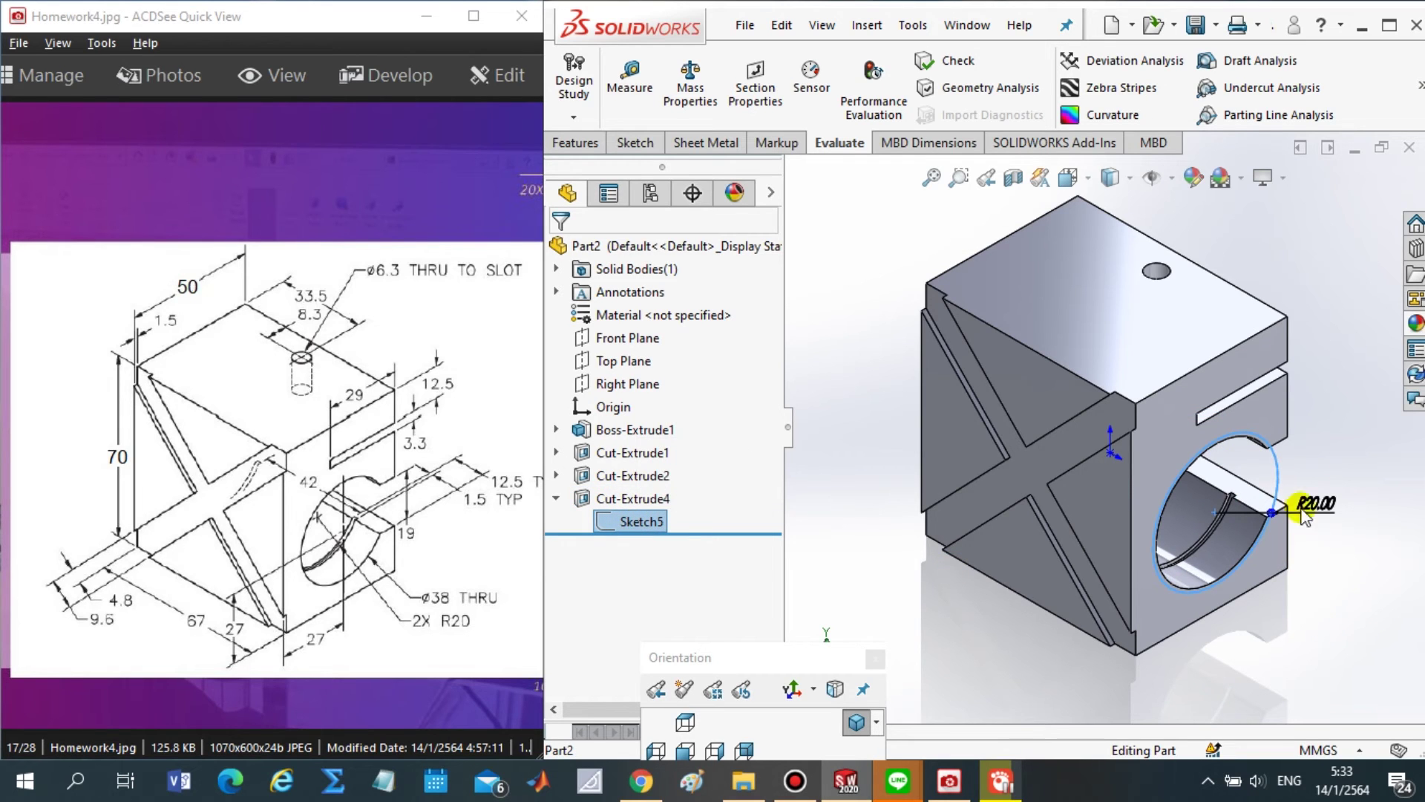
{"action": "scroll", "coordinate": [1292, 505], "scroll_direction": "down", "scroll_amount": 2}
{"action": "scroll", "coordinate": [1262, 486], "scroll_direction": "down", "scroll_amount": 2}
{"action": "scroll", "coordinate": [1202, 431], "scroll_direction": "down", "scroll_amount": 2}
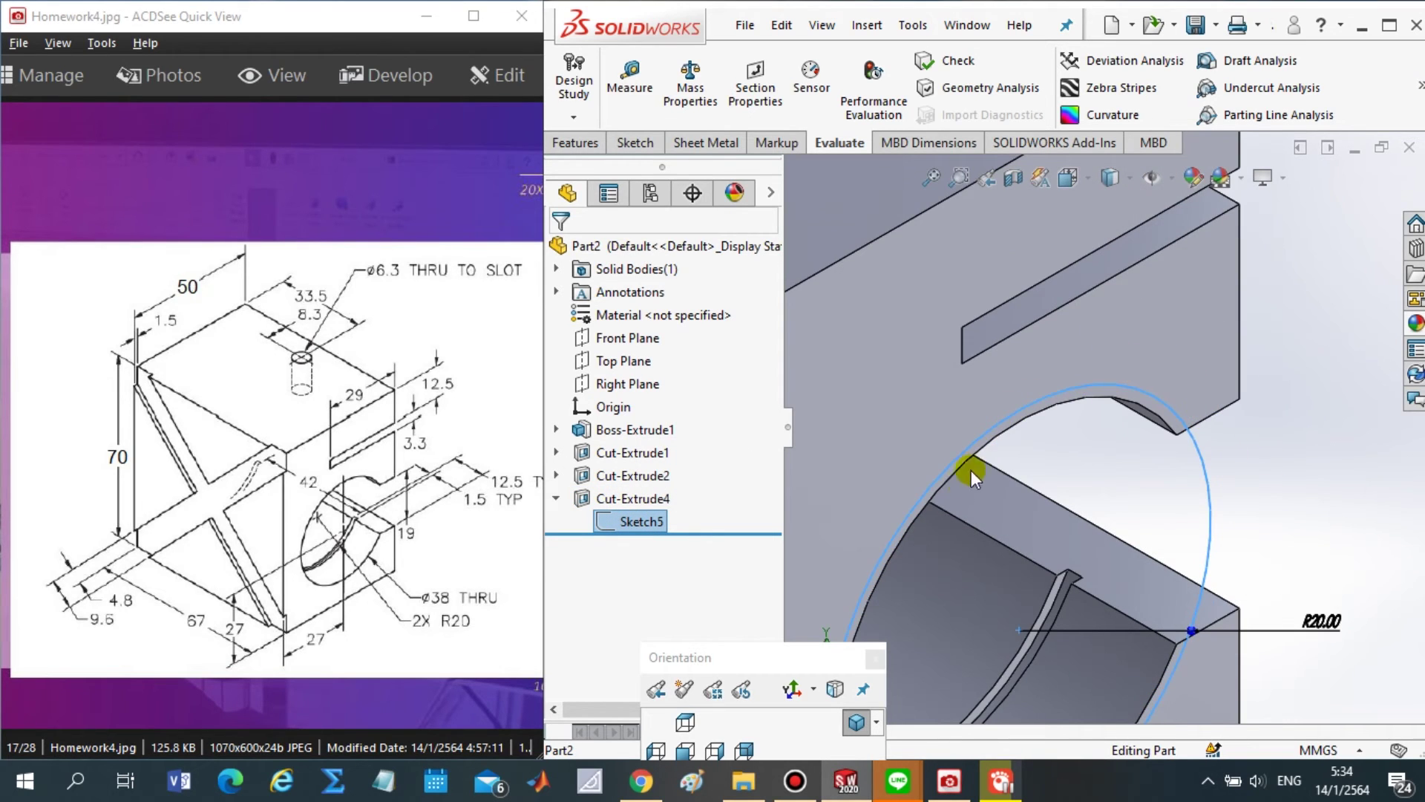
{"action": "scroll", "coordinate": [1147, 525], "scroll_direction": "up", "scroll_amount": 3}
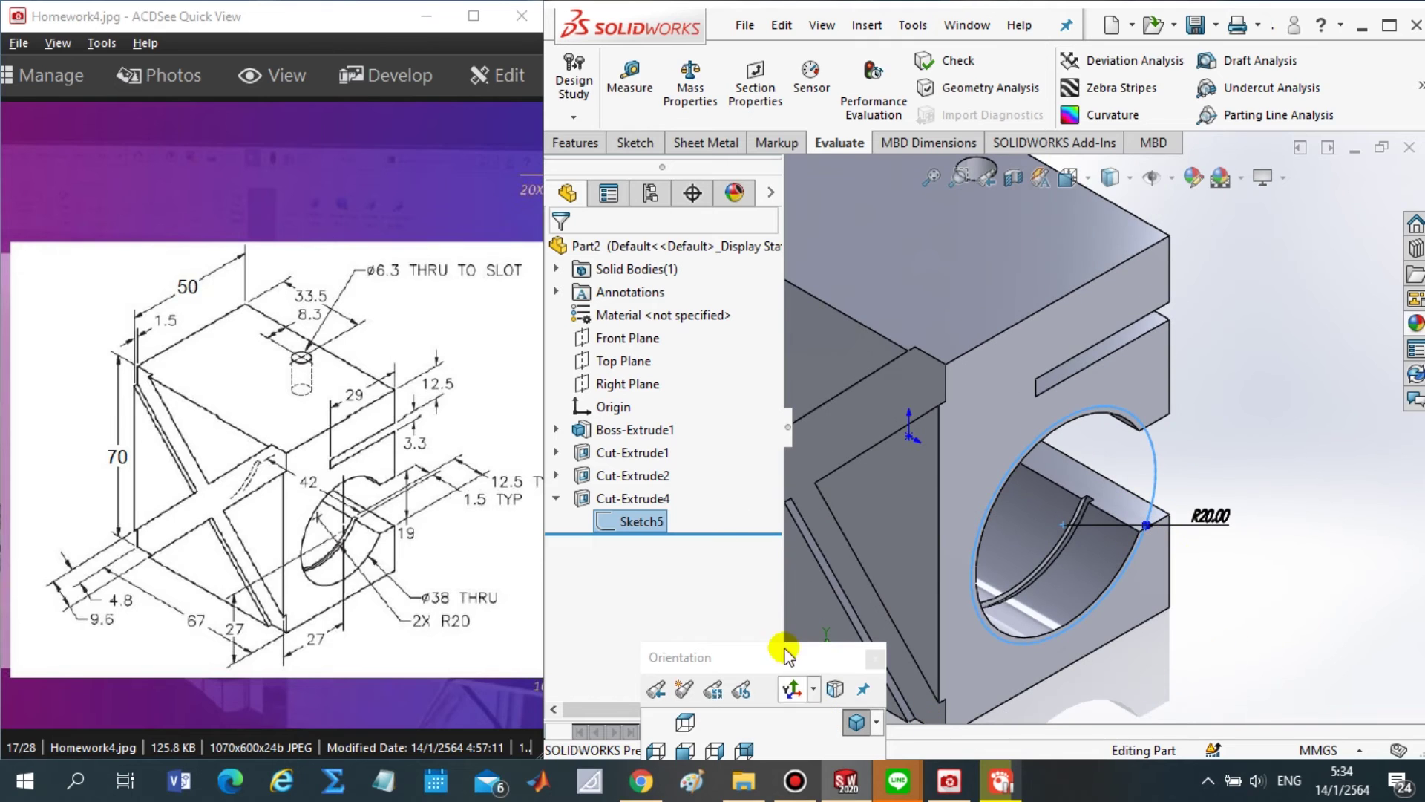
- Start an extruded cut from Sketch5 and turn the part to its right-side view
{"action": "left_click", "coordinate": [575, 145]}
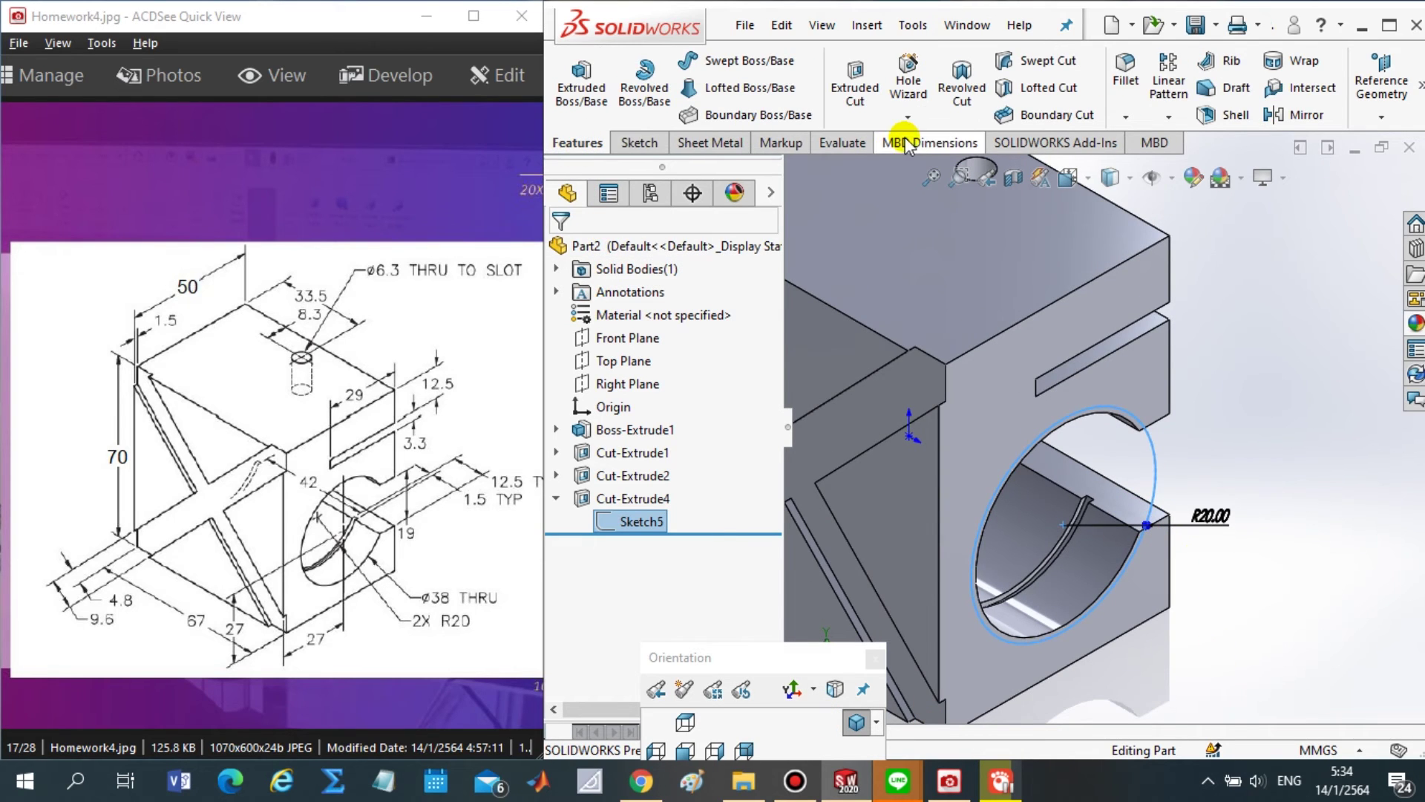
{"action": "left_click", "coordinate": [852, 101]}
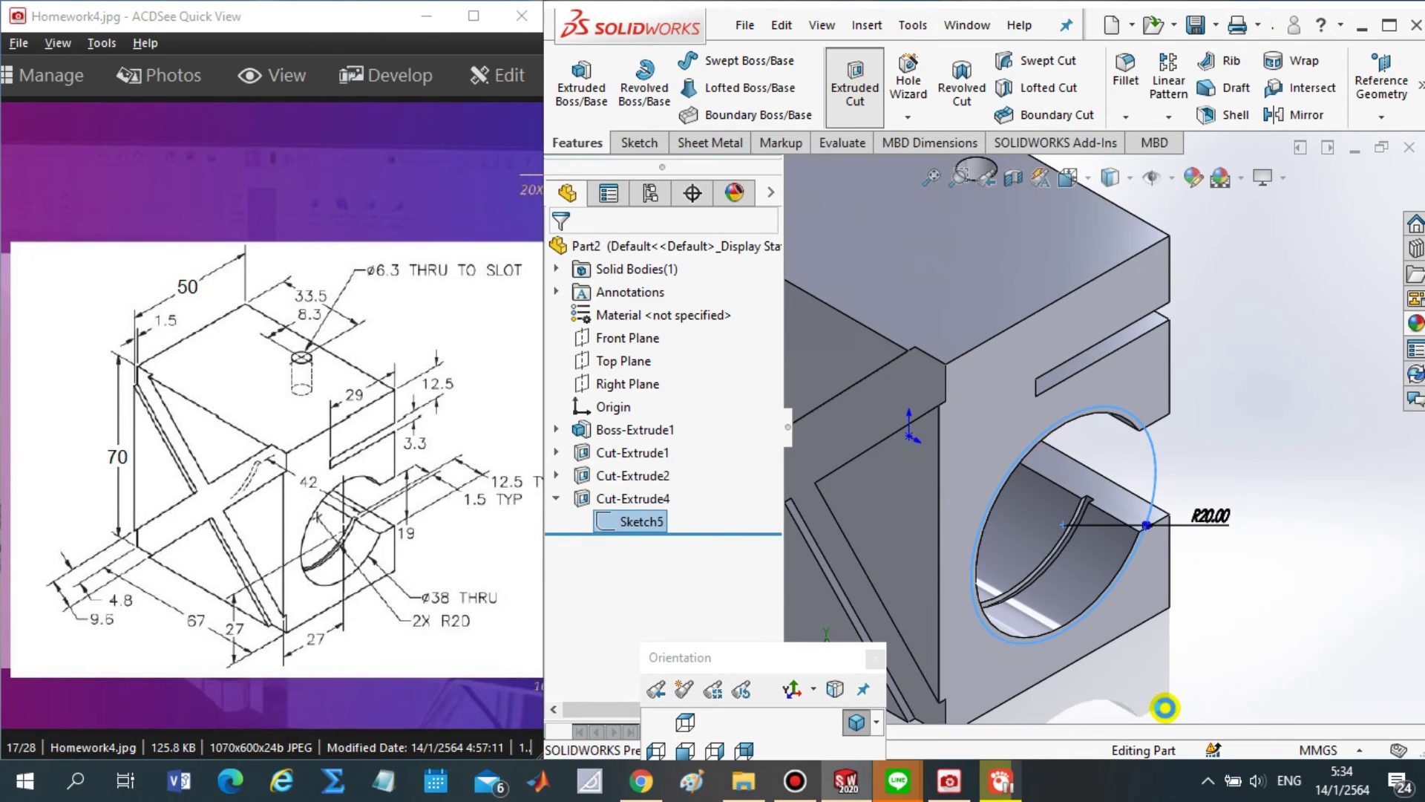
{"action": "scroll", "coordinate": [1173, 556], "scroll_direction": "up", "scroll_amount": 2}
{"action": "scroll", "coordinate": [1218, 563], "scroll_direction": "up", "scroll_amount": 3}
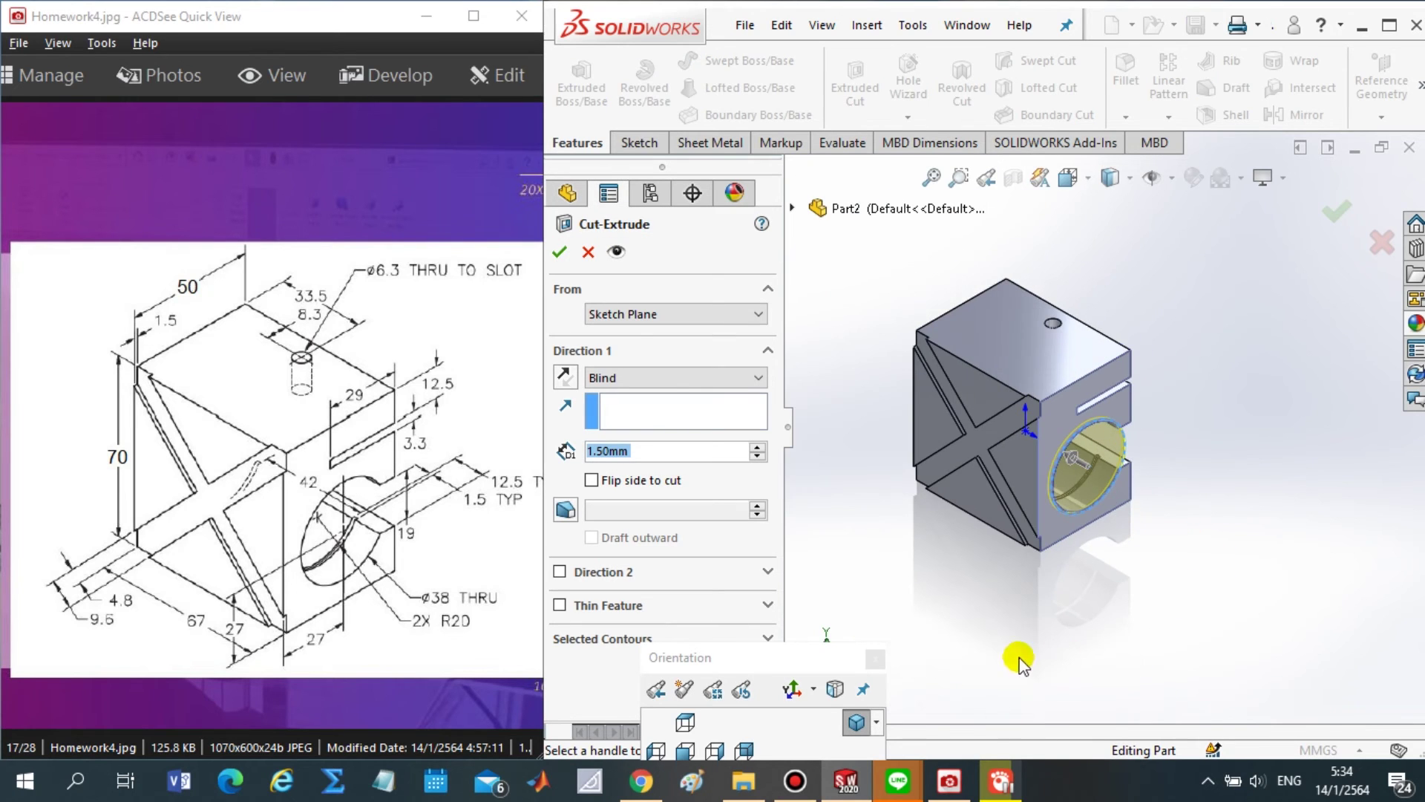
{"action": "left_click", "coordinate": [770, 670]}
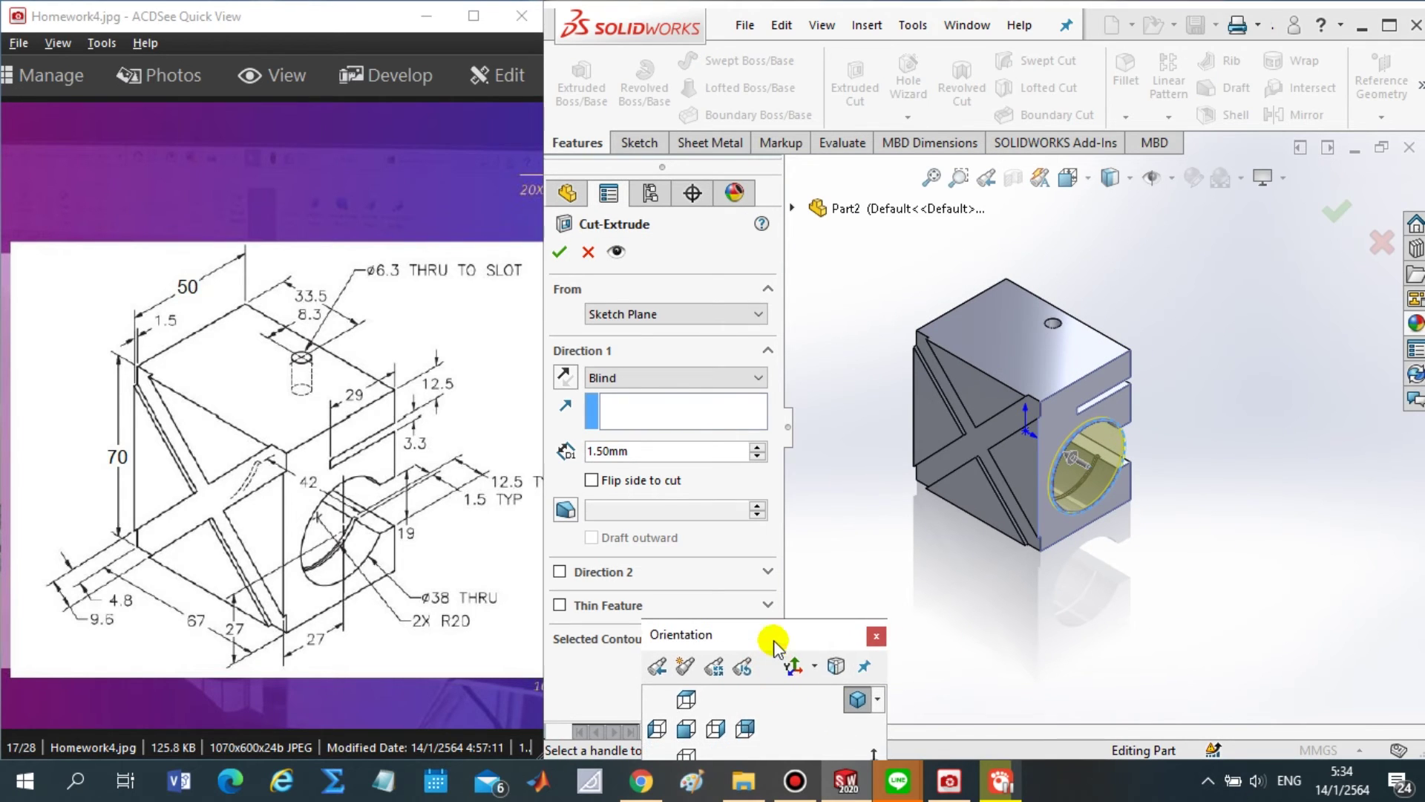
{"action": "left_click", "coordinate": [753, 663]}
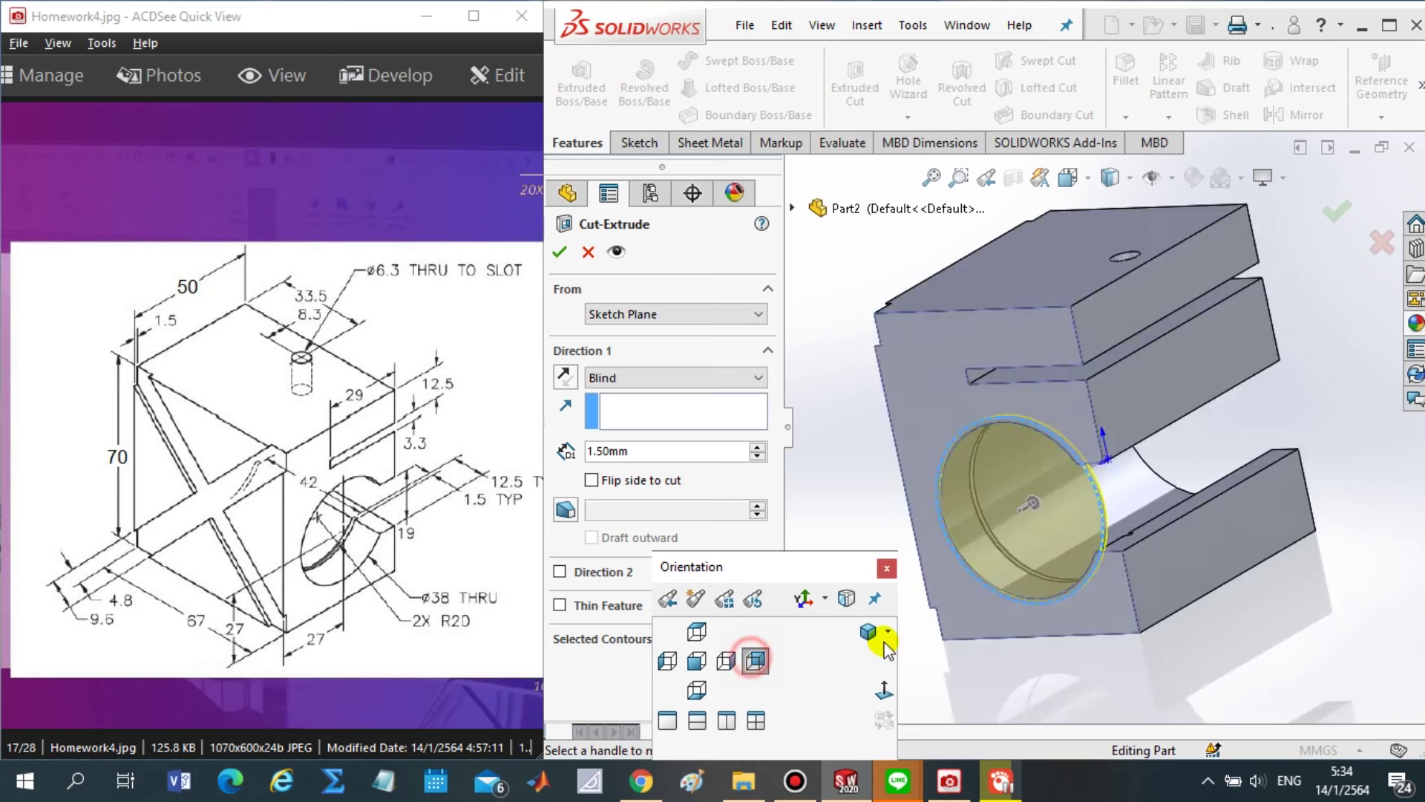
{"action": "middle_click_drag", "start_coordinate": [1167, 604], "coordinate": [1235, 643]}
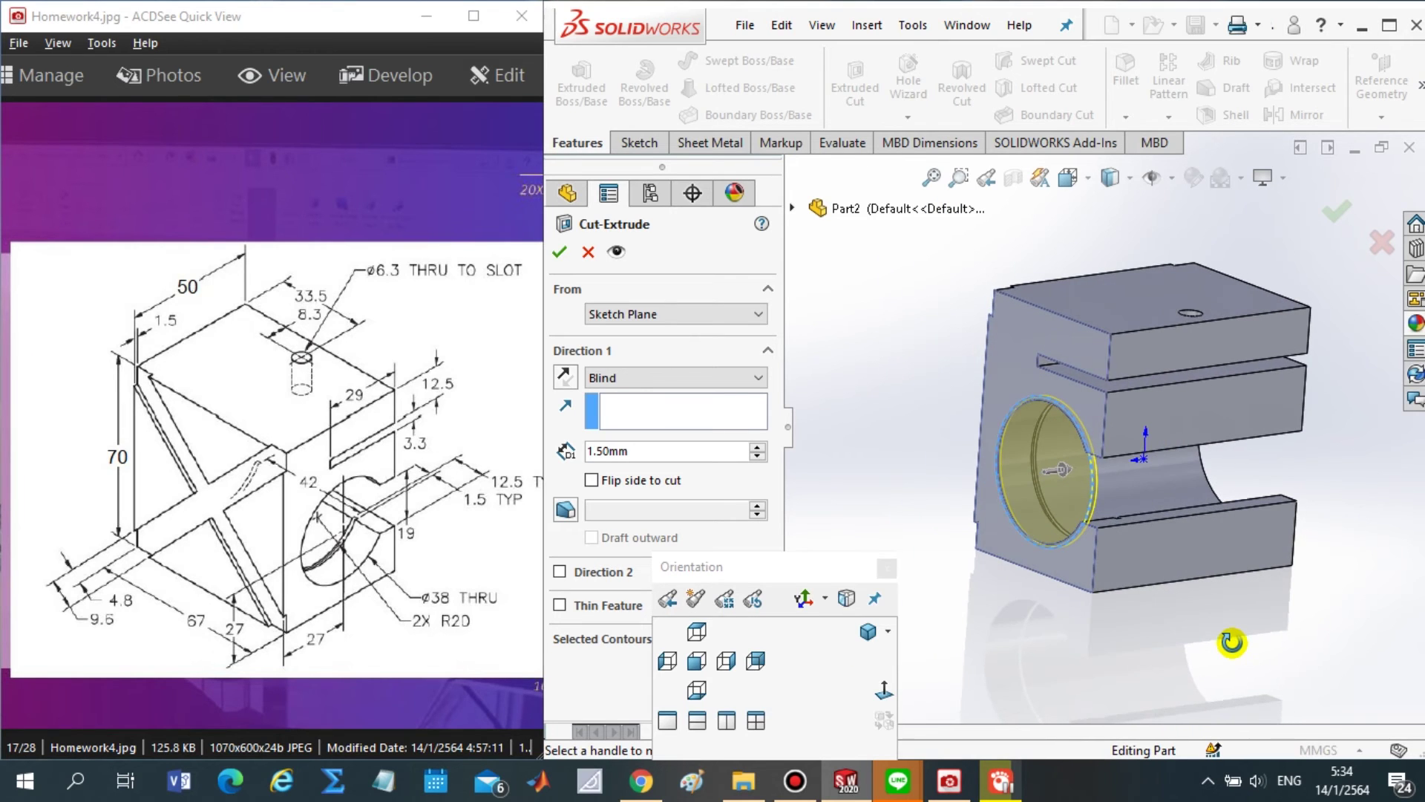
- Set the cut's From condition to Offset and check the drawing's dimensions
{"action": "left_click", "coordinate": [620, 314]}
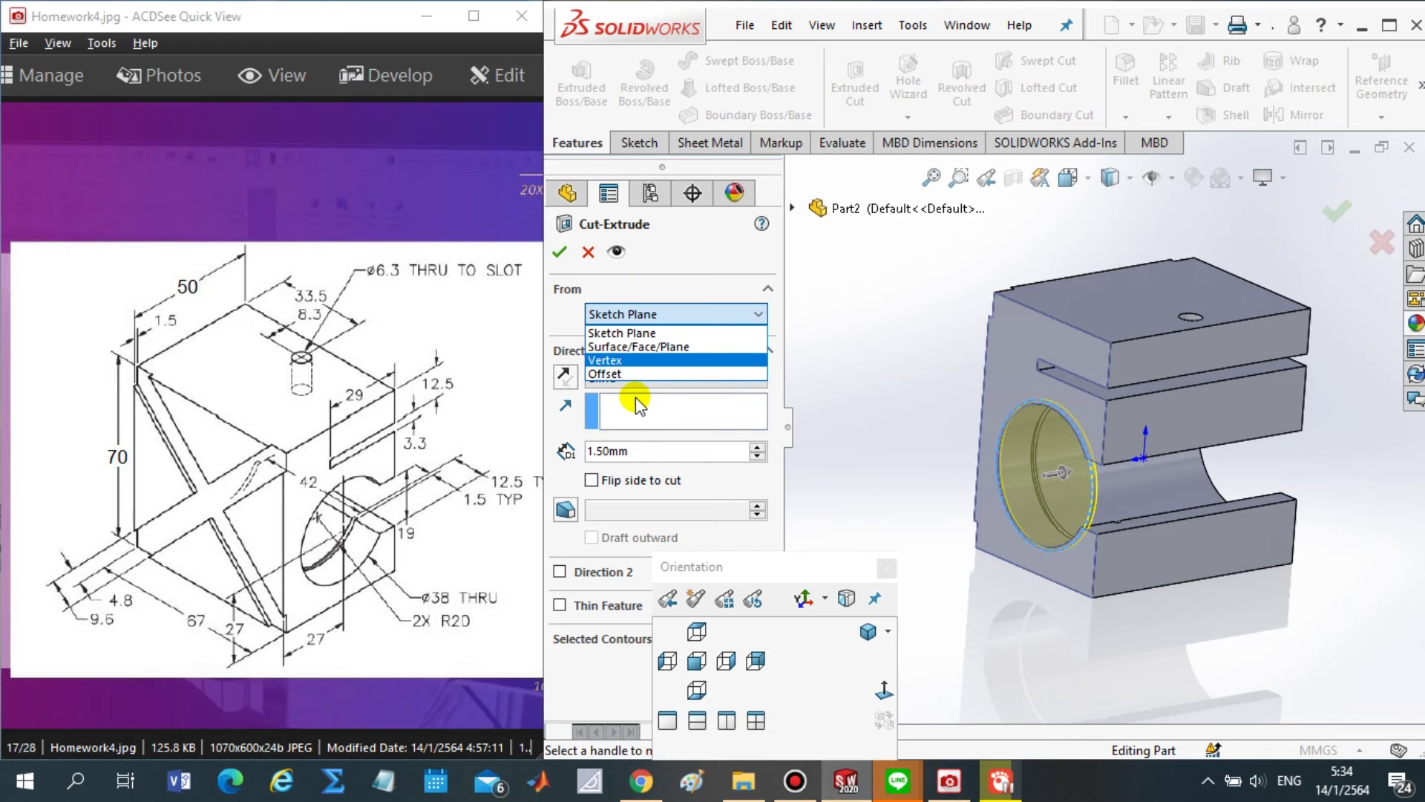
{"action": "left_click", "coordinate": [616, 374]}
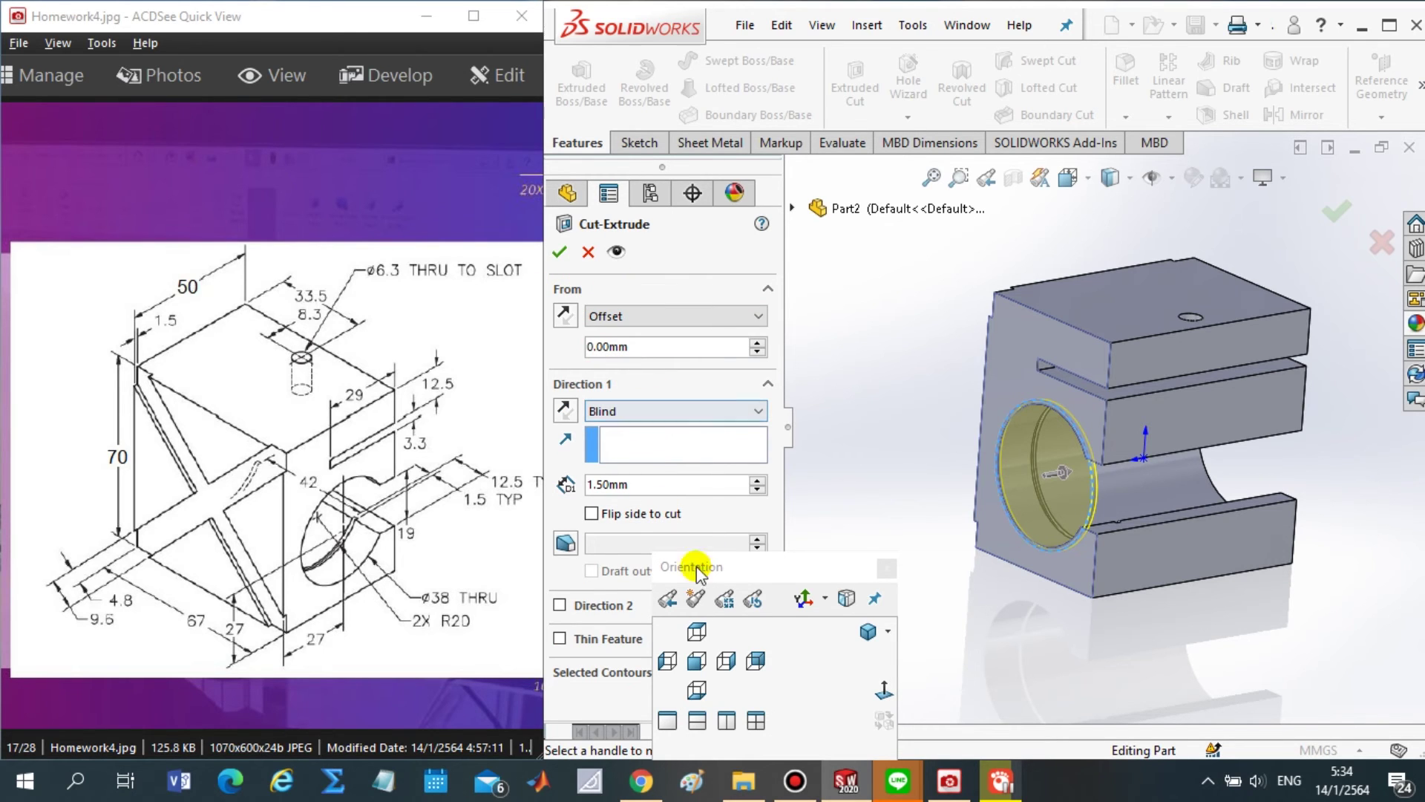
{"action": "left_click_drag", "start_coordinate": [695, 579], "coordinate": [786, 631]}
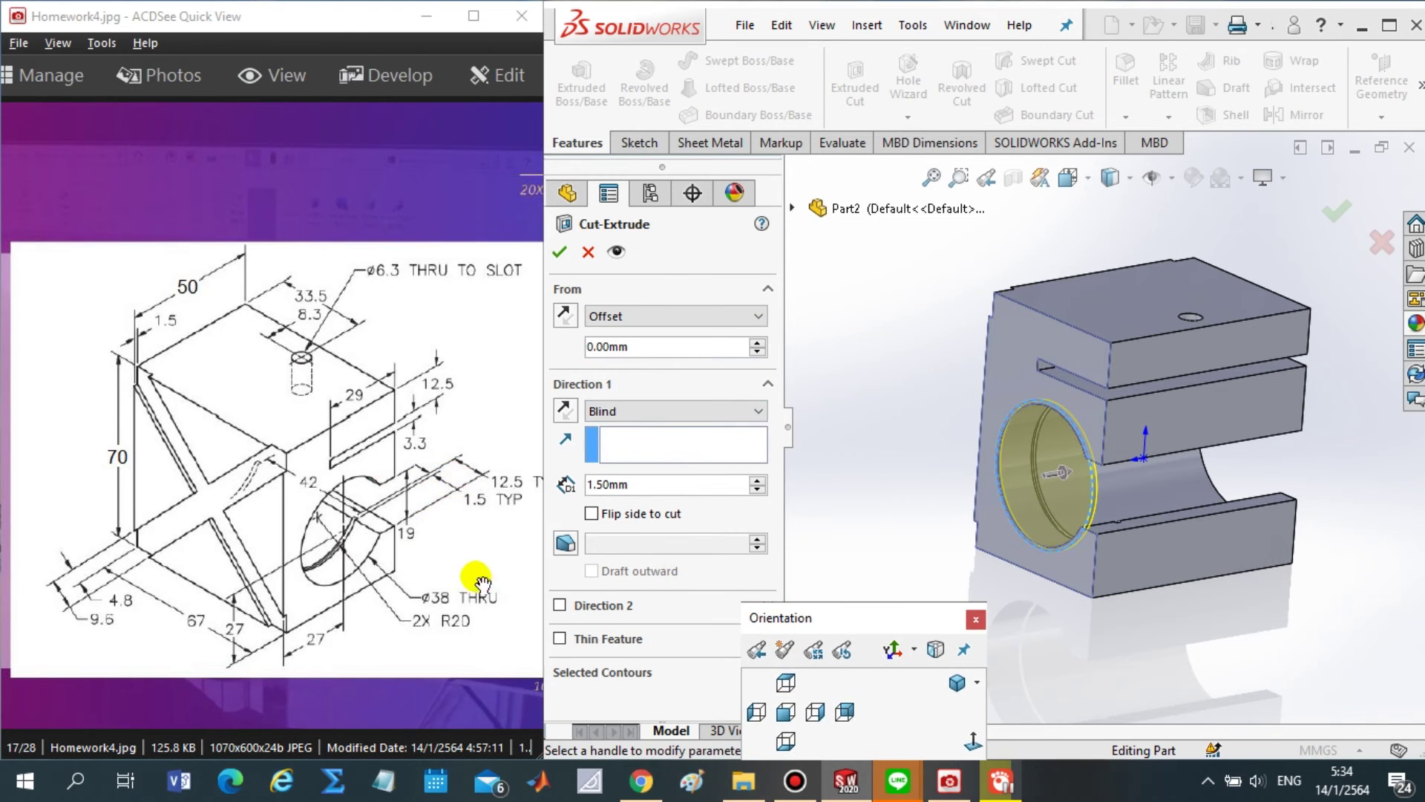
{"action": "left_click_drag", "start_coordinate": [408, 631], "coordinate": [349, 624]}
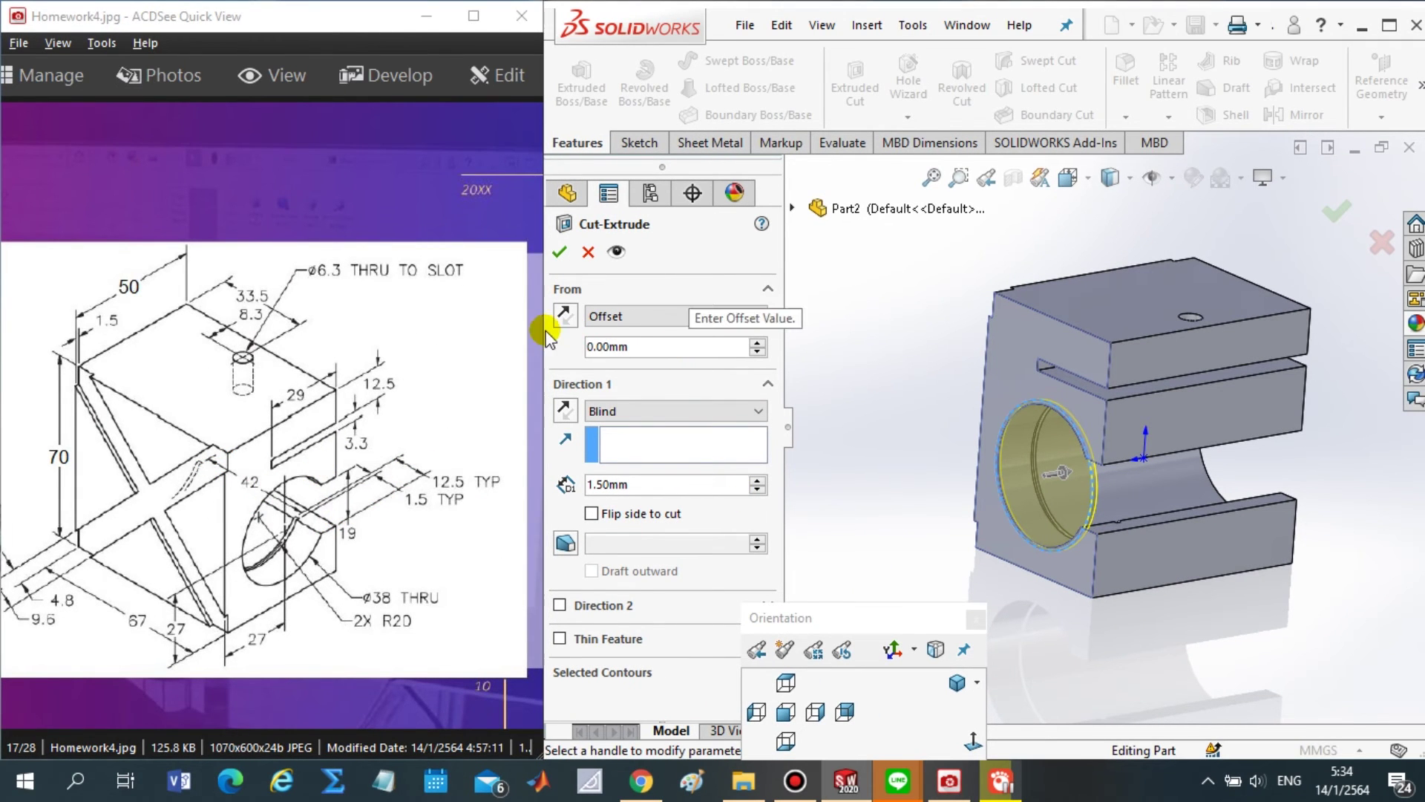
- Enter 42+12.5 for a 54.50mm start offset and flip it so the cut lands inside
{"action": "left_click", "coordinate": [657, 347]}
{"action": "left_click_drag", "start_coordinate": [657, 347], "coordinate": [499, 356]}
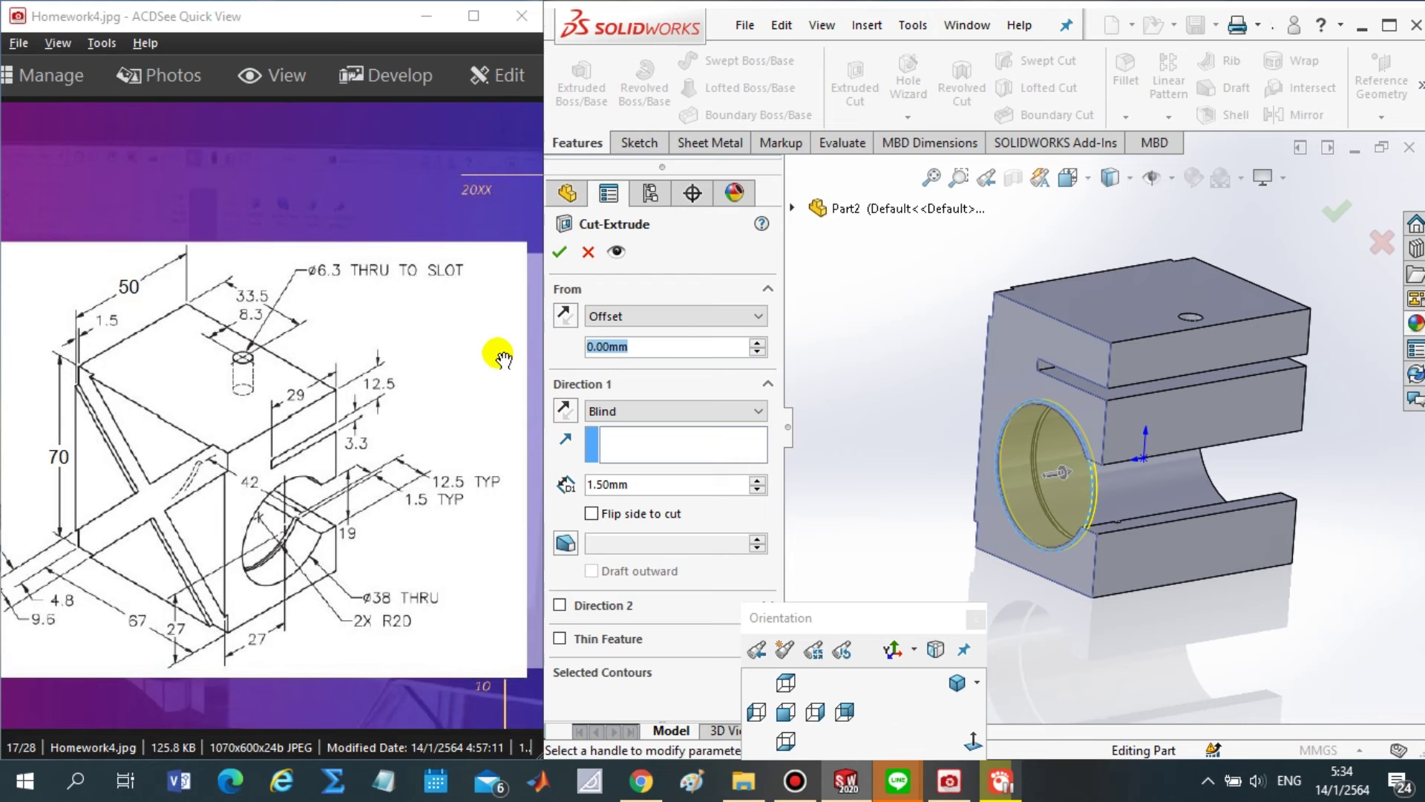
{"action": "type", "text": "42+"}
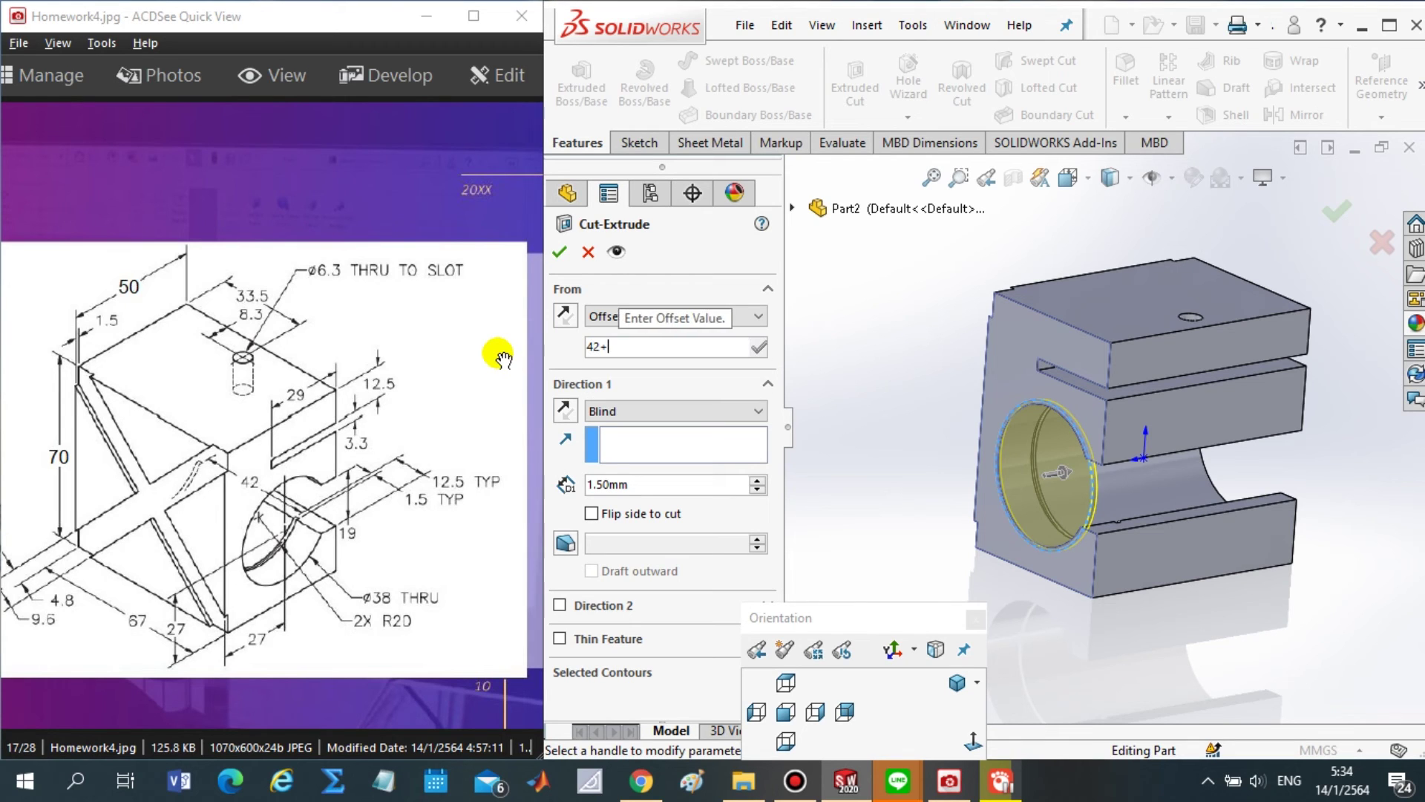
{"action": "type", "text": "12."}
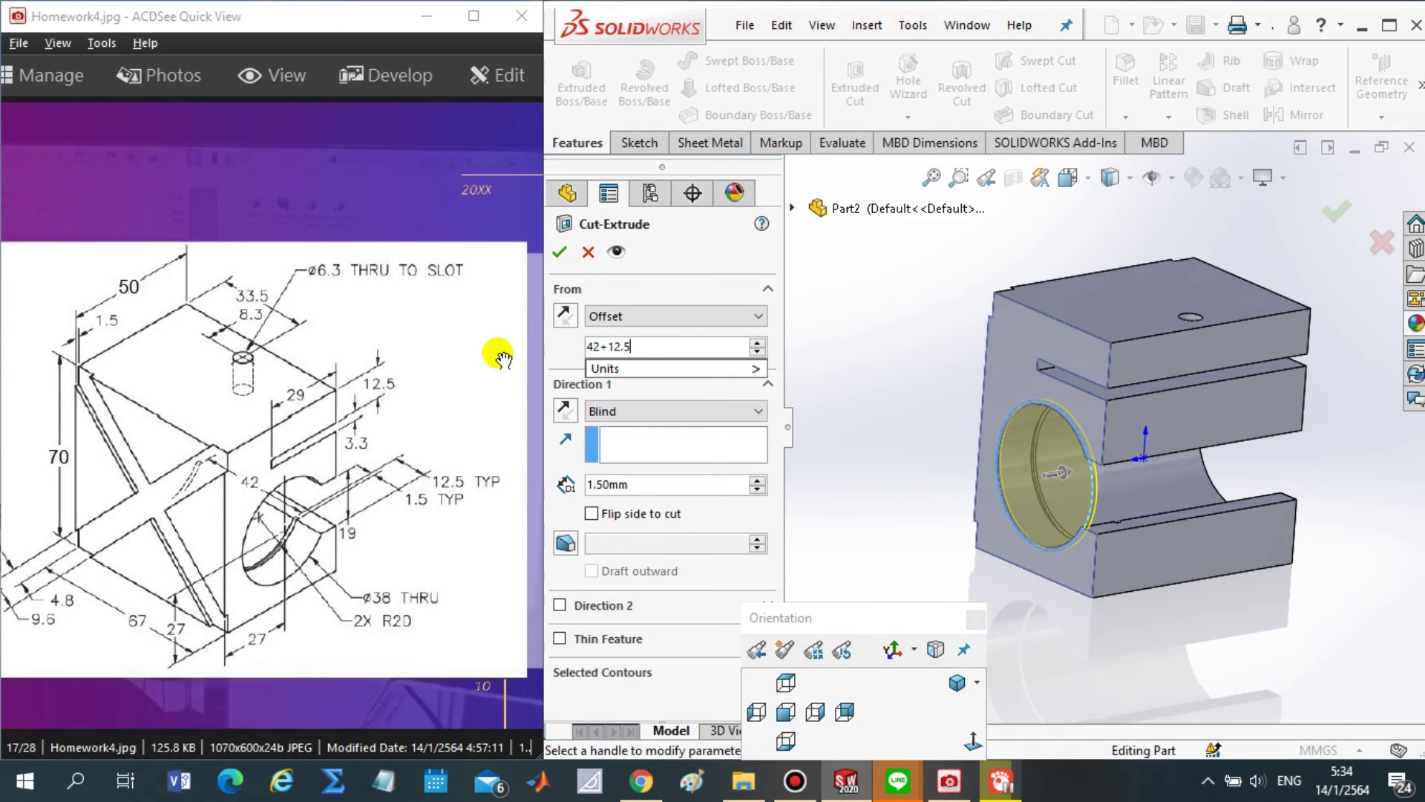
{"action": "type", "text": "5"}
{"action": "key", "text": "Return"}
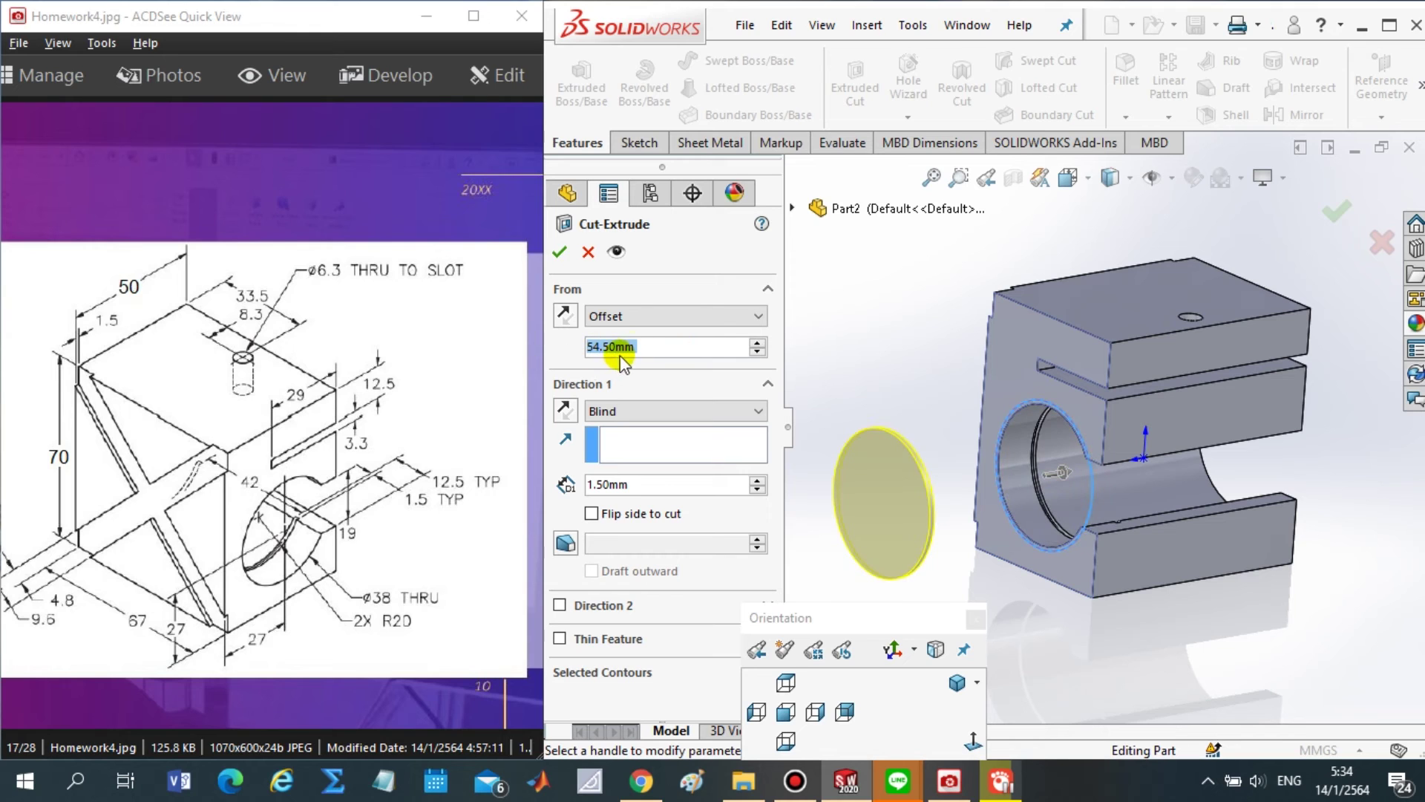
{"action": "mouse_move", "coordinate": [1132, 577]}
{"action": "middle_mouse_down"}
{"action": "mouse_move", "coordinate": [1196, 617]}
{"action": "mouse_move", "coordinate": [1164, 636]}
{"action": "mouse_move", "coordinate": [1150, 627]}
{"action": "middle_mouse_up"}
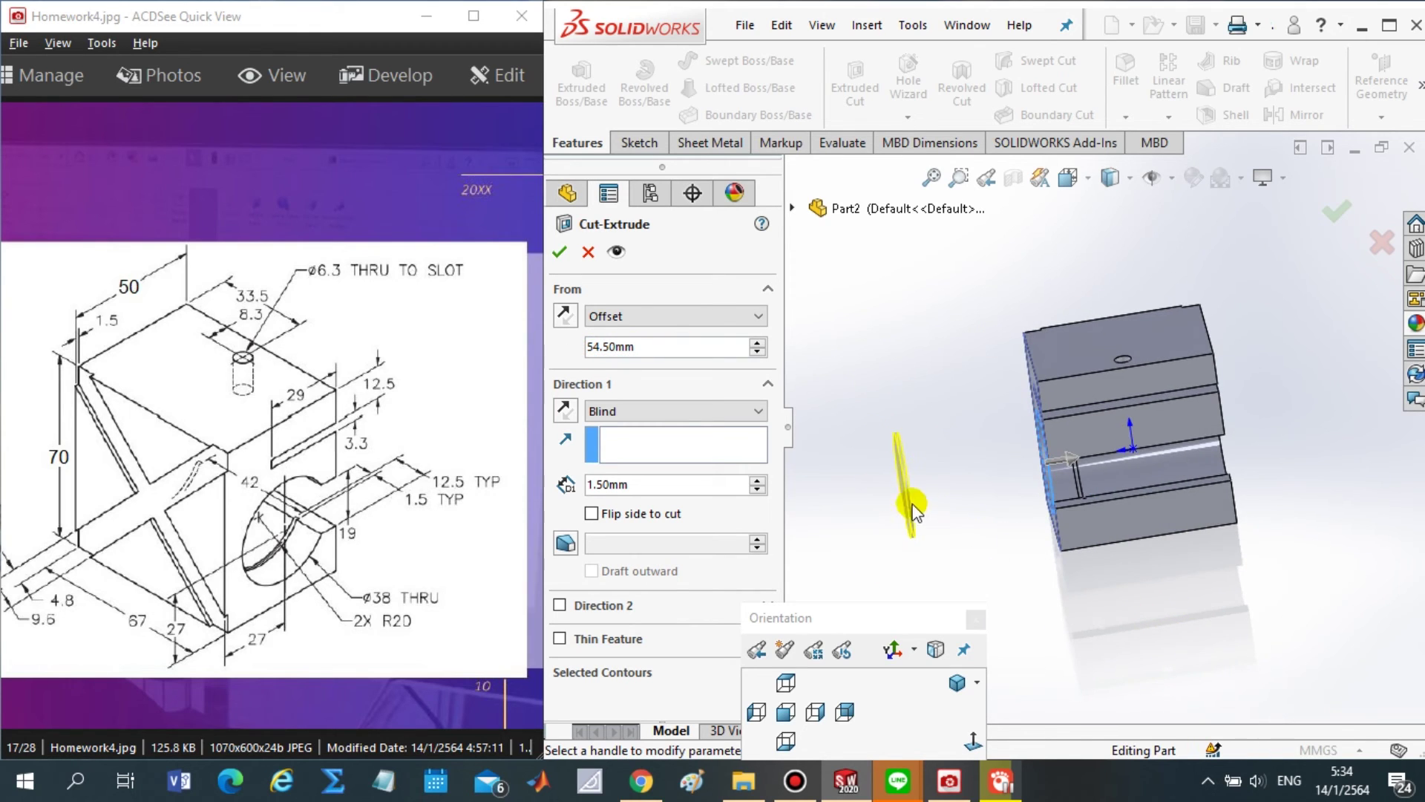
{"action": "left_click", "coordinate": [583, 348]}
{"action": "left_click", "coordinate": [565, 315]}
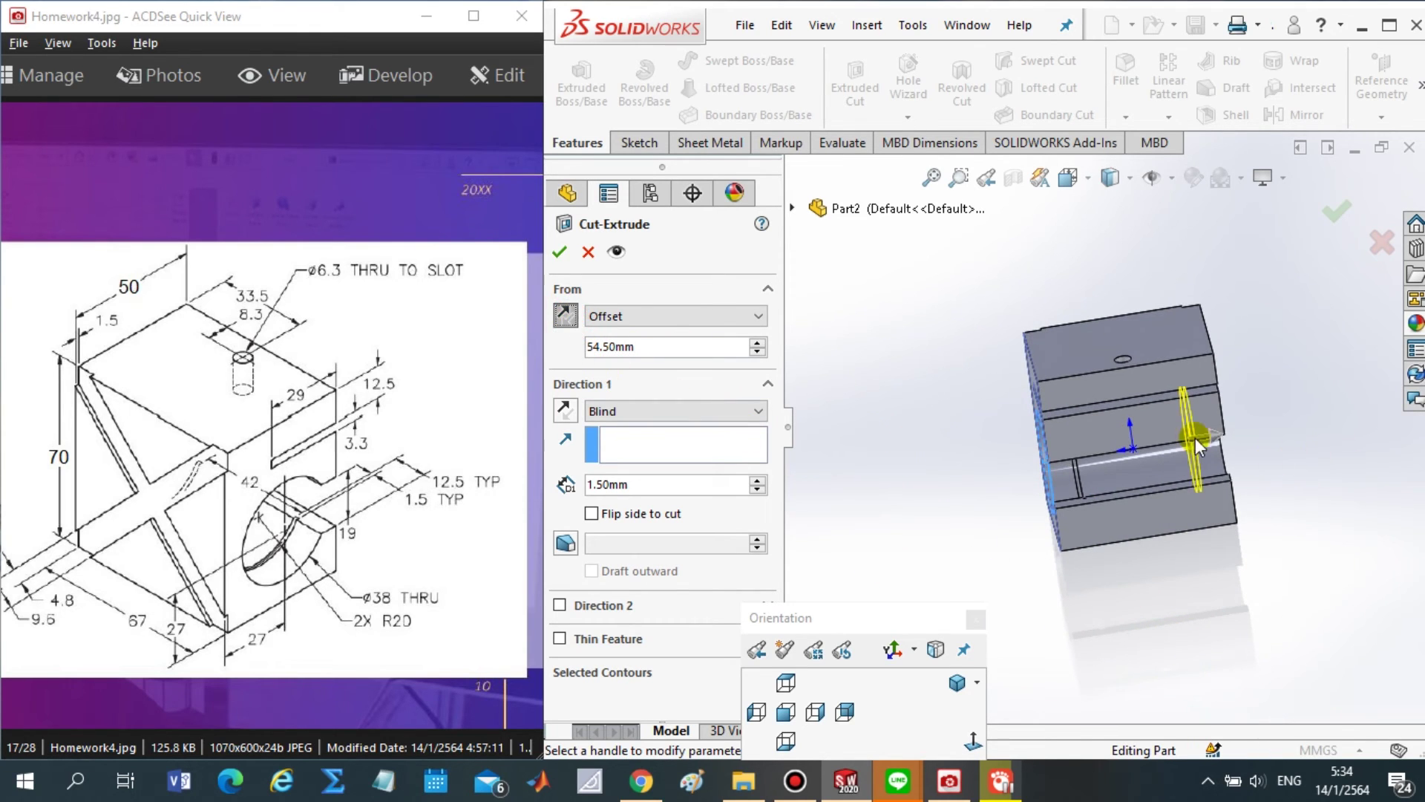
- Toggle Direction 1's reverse direction while checking the groove dimensions on the drawing
{"action": "scroll", "coordinate": [1173, 478], "scroll_direction": "down", "scroll_amount": 2}
{"action": "scroll", "coordinate": [1158, 446], "scroll_direction": "down", "scroll_amount": 3}
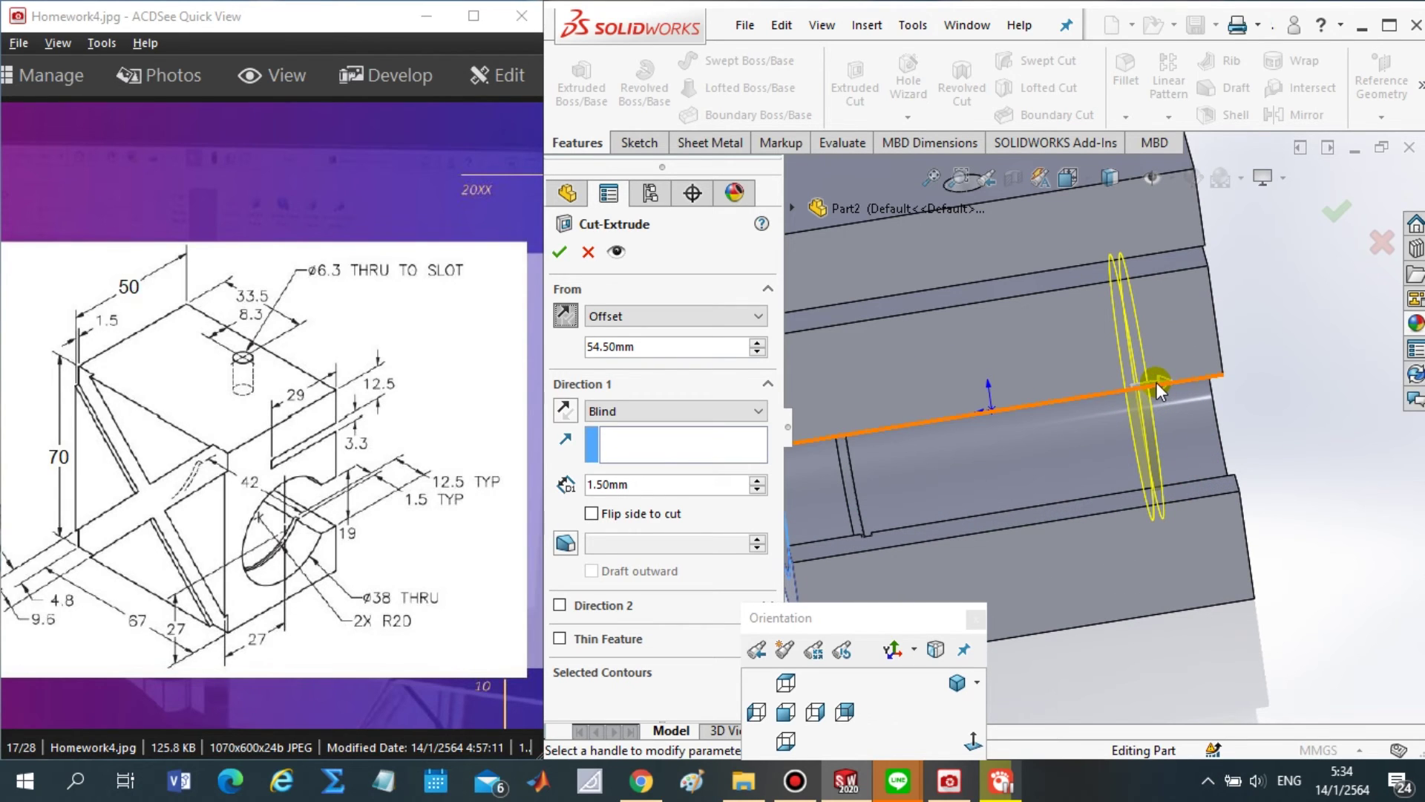
{"action": "left_click", "coordinate": [564, 410]}
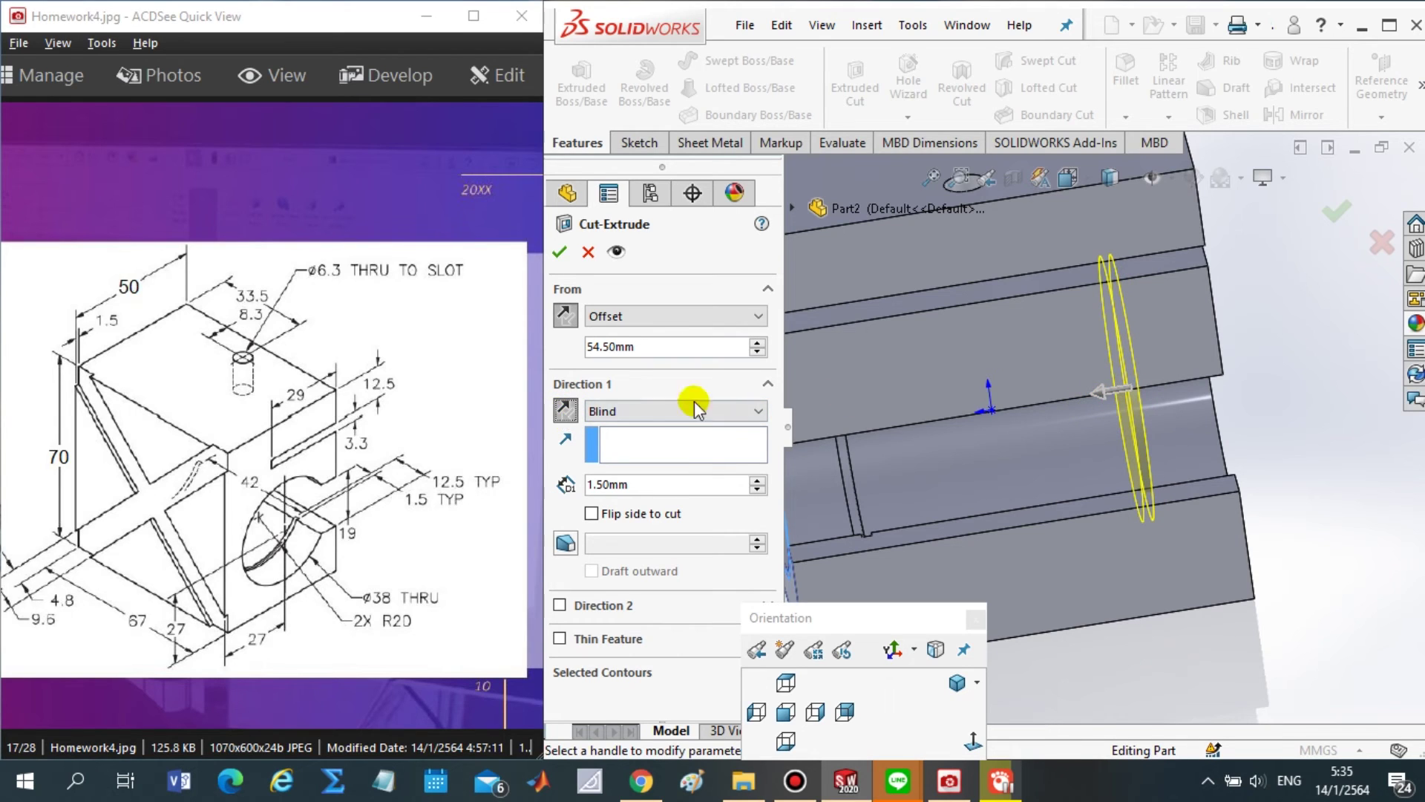
{"action": "left_click", "coordinate": [565, 411]}
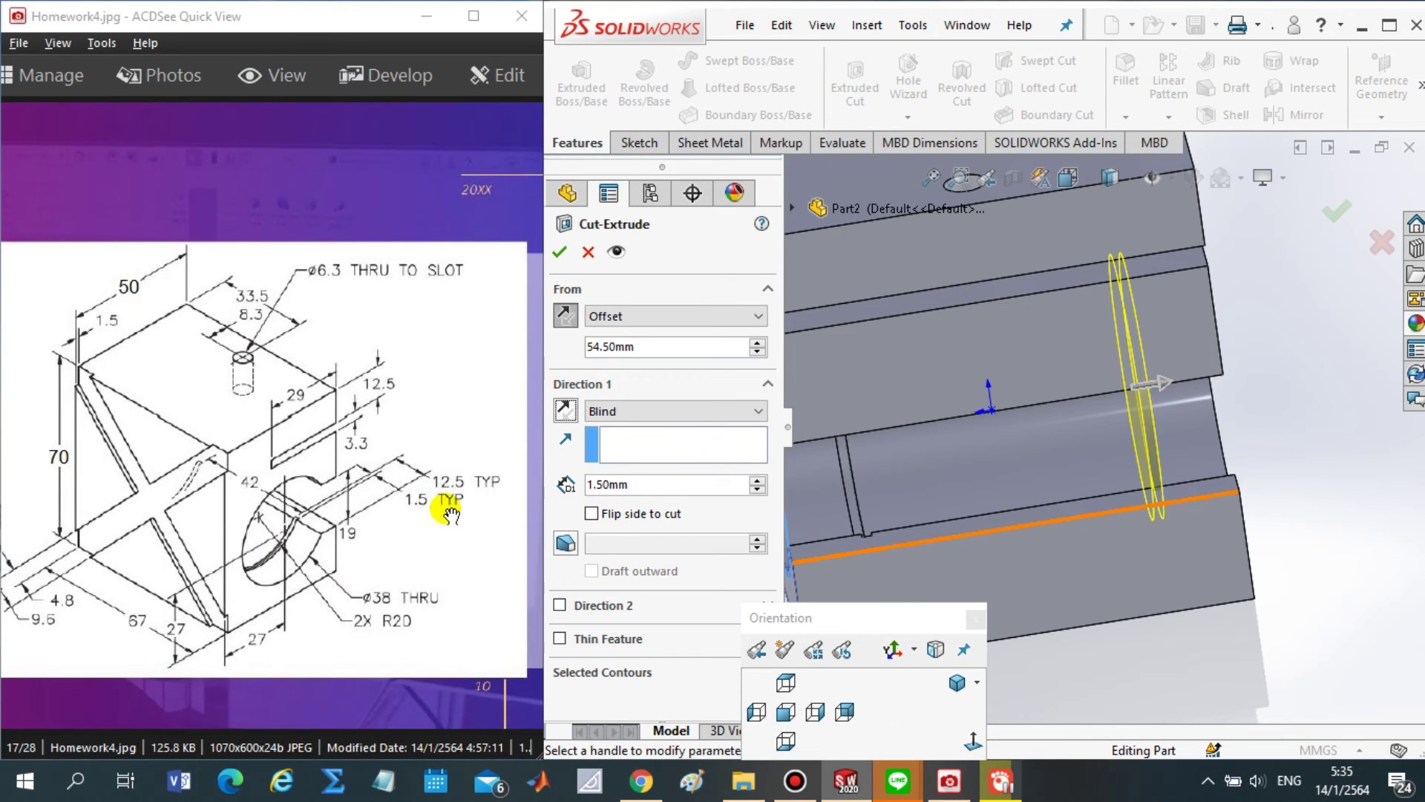
{"action": "left_click_drag", "start_coordinate": [369, 637], "coordinate": [394, 637]}
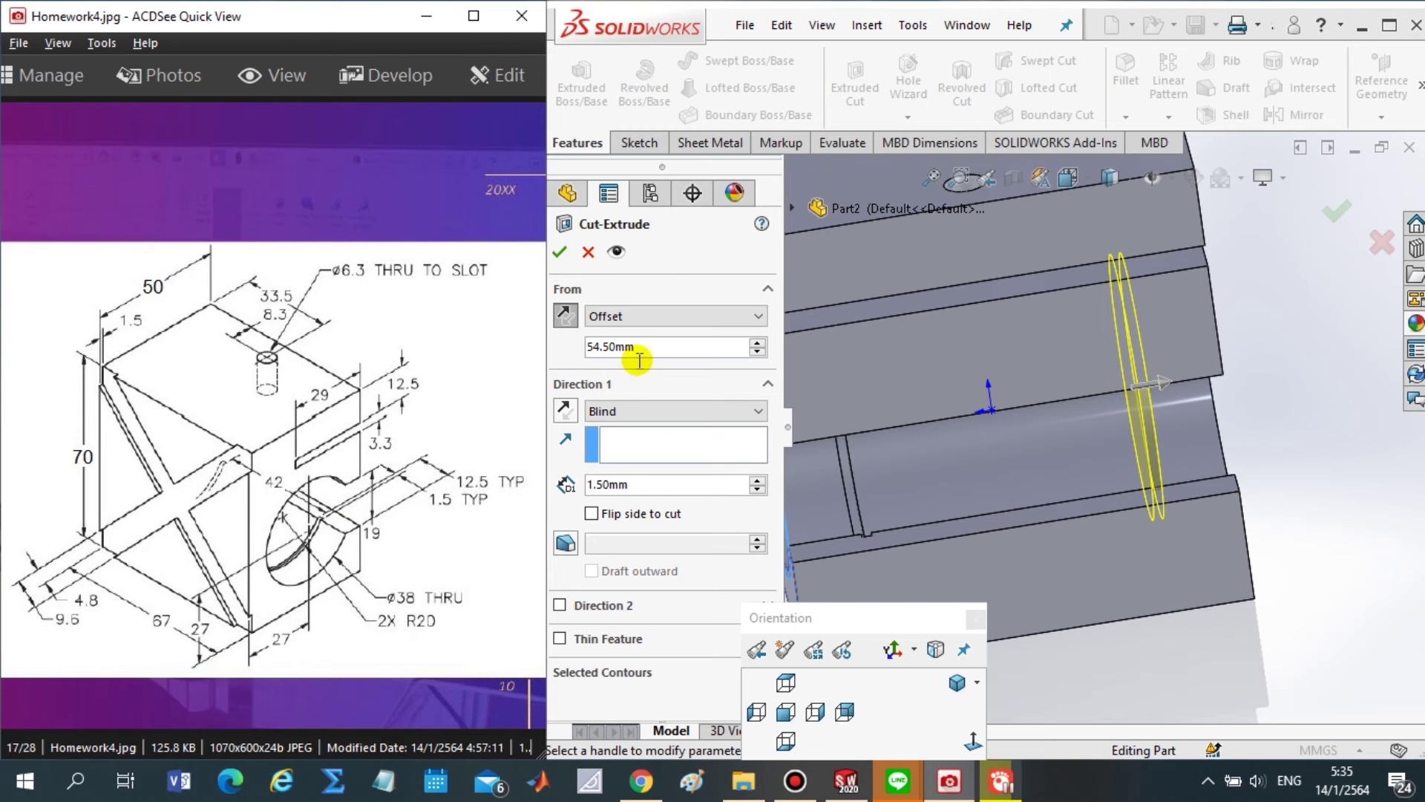
{"action": "left_click", "coordinate": [575, 412]}
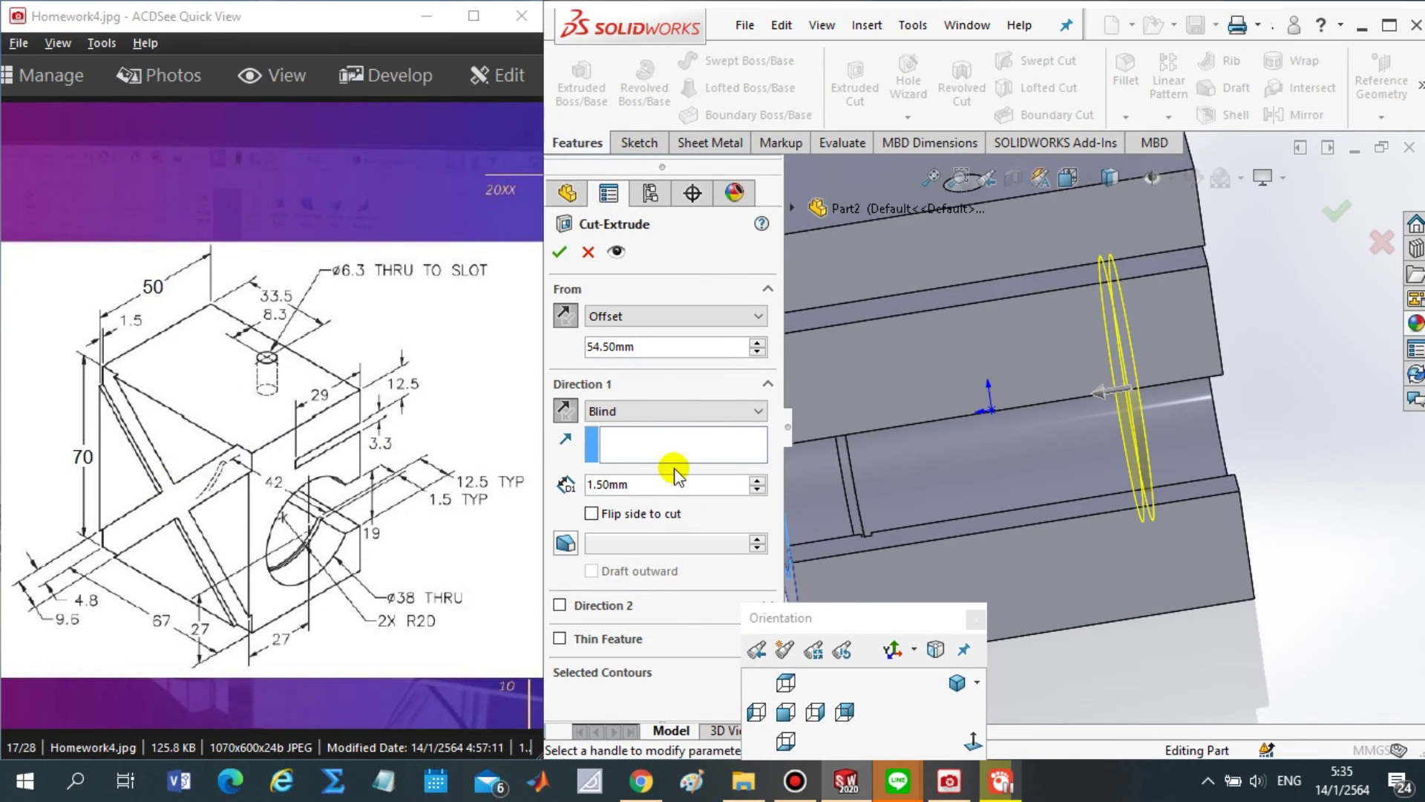
{"action": "left_click", "coordinate": [566, 413]}
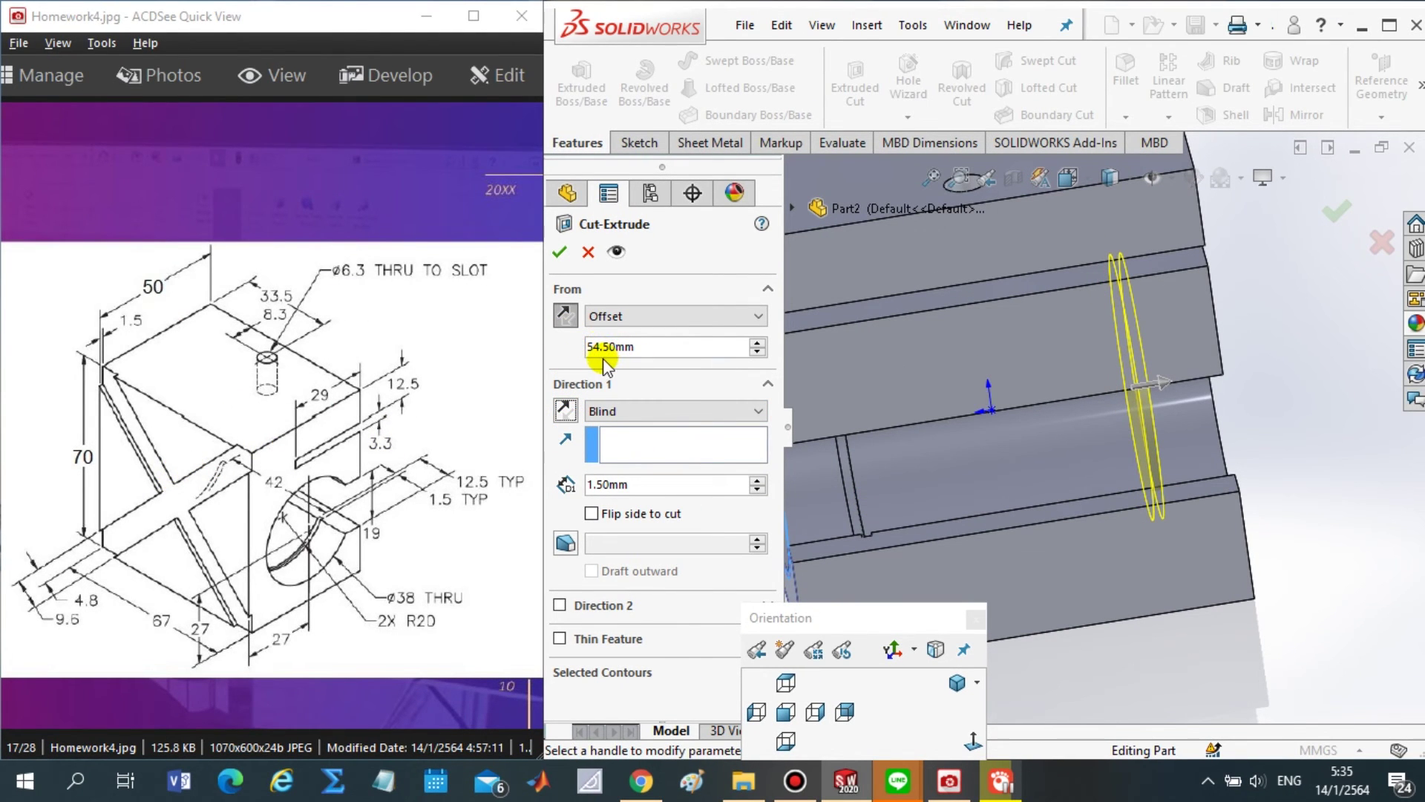
- Confirm Cut-Extrude5, creating the second thin ring groove inside the bore
{"action": "key", "text": "Return"}
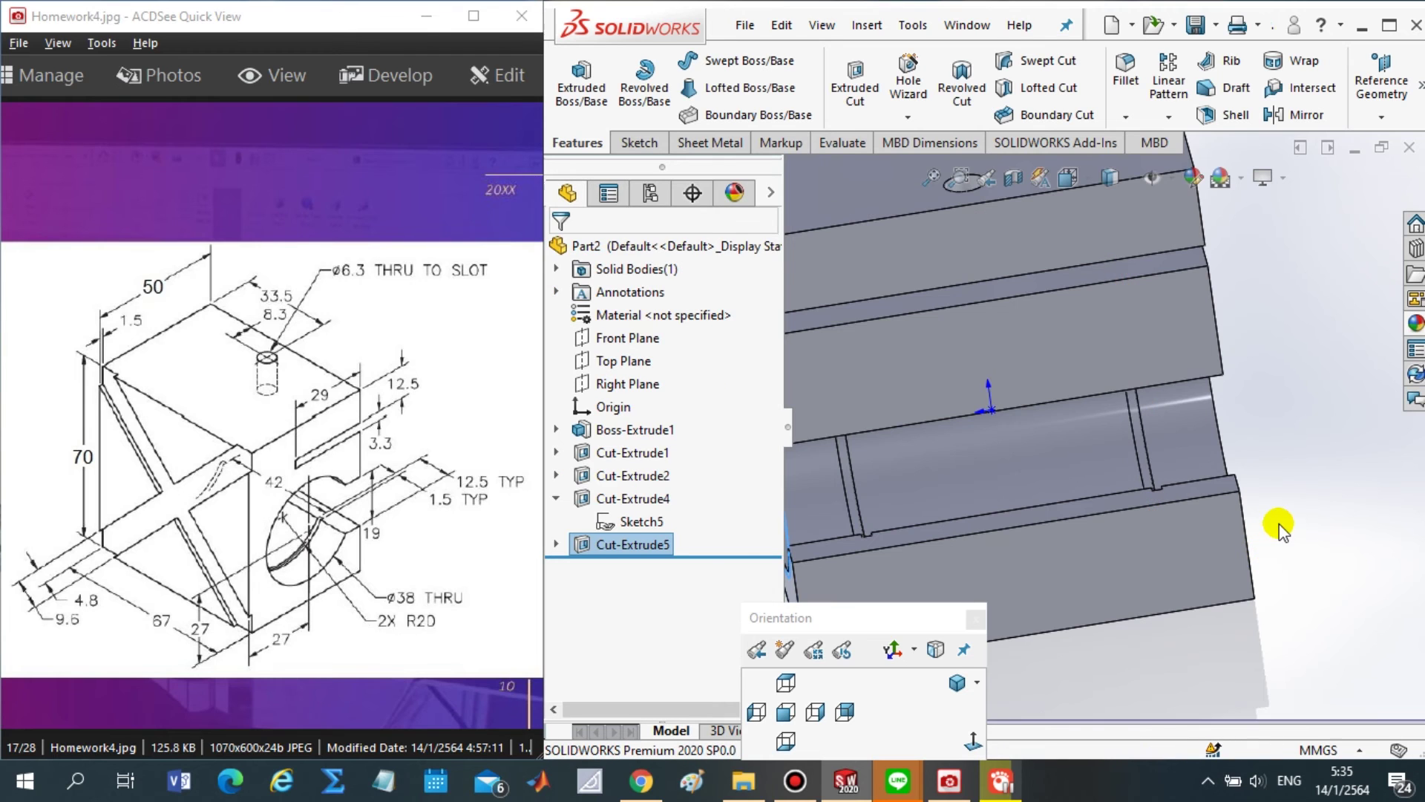
{"action": "scroll", "coordinate": [1309, 536], "scroll_direction": "up", "scroll_amount": 5}
{"action": "scroll", "coordinate": [1085, 437], "scroll_direction": "down", "scroll_amount": 3}
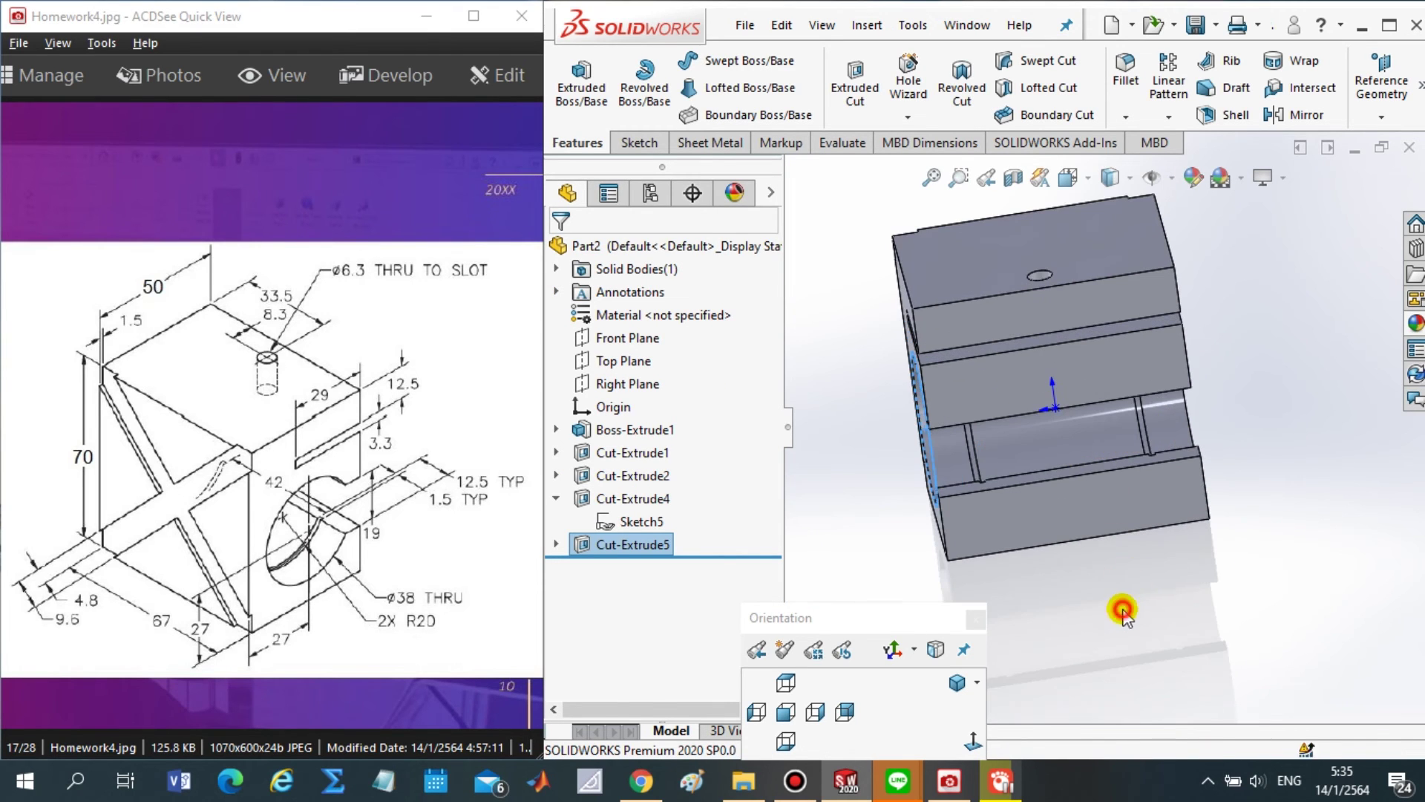
{"action": "left_click", "coordinate": [1121, 605]}
{"action": "scroll", "coordinate": [1048, 456], "scroll_direction": "down", "scroll_amount": 3}
{"action": "scroll", "coordinate": [1073, 460], "scroll_direction": "up", "scroll_amount": 1}
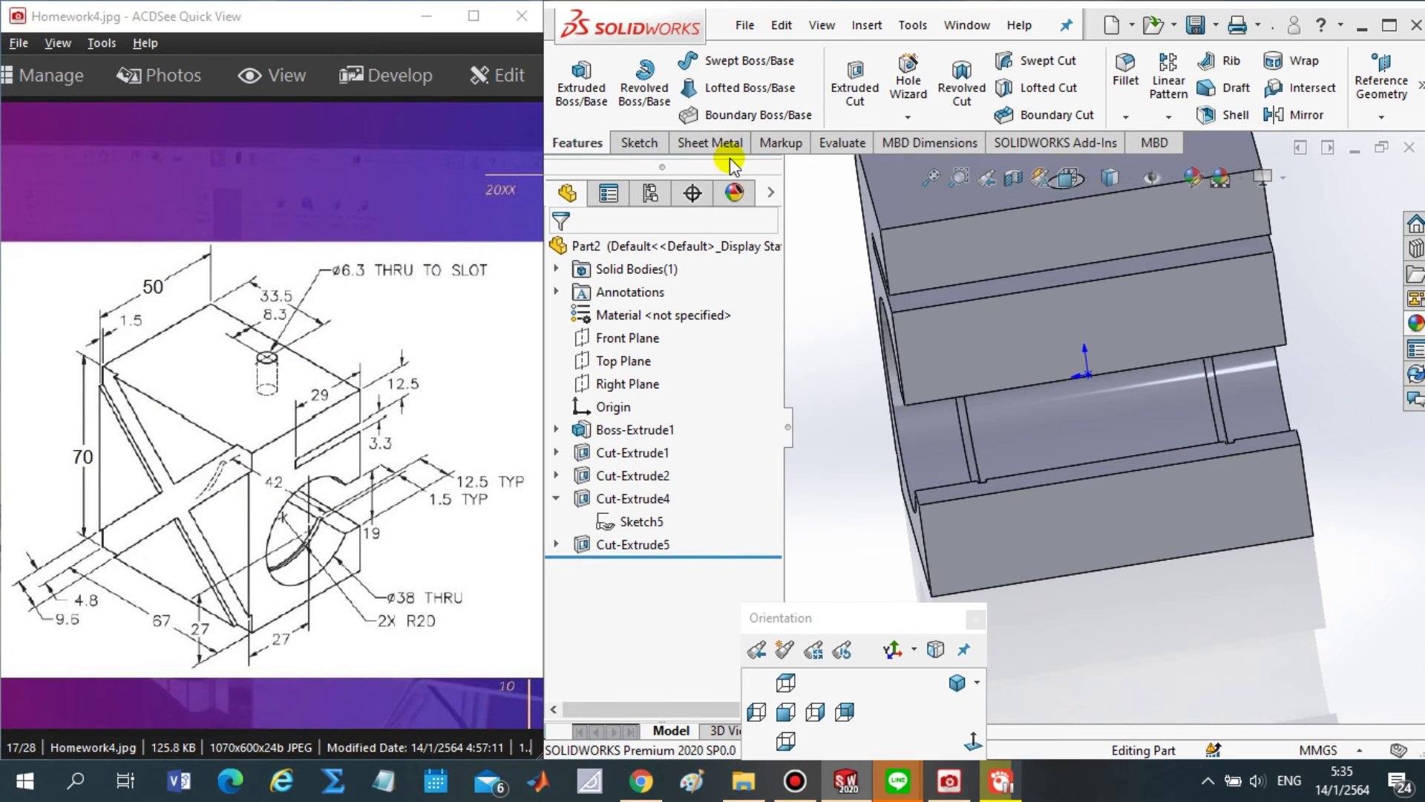
- Start Evaluate > Measure and select the first ring groove edge in the bore
{"action": "left_click", "coordinate": [839, 146]}
{"action": "left_click", "coordinate": [630, 78]}
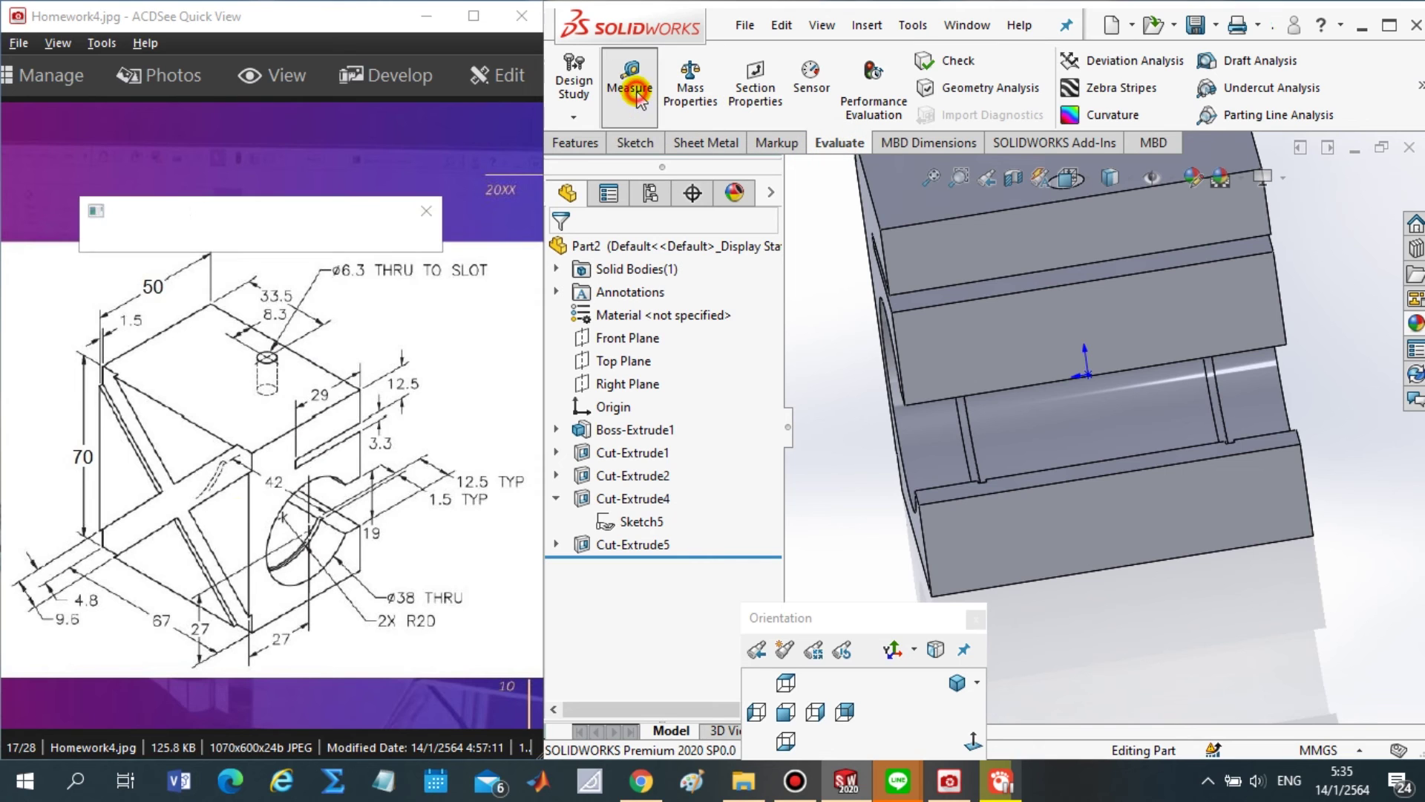
{"action": "scroll", "coordinate": [1046, 453], "scroll_direction": "down", "scroll_amount": 3}
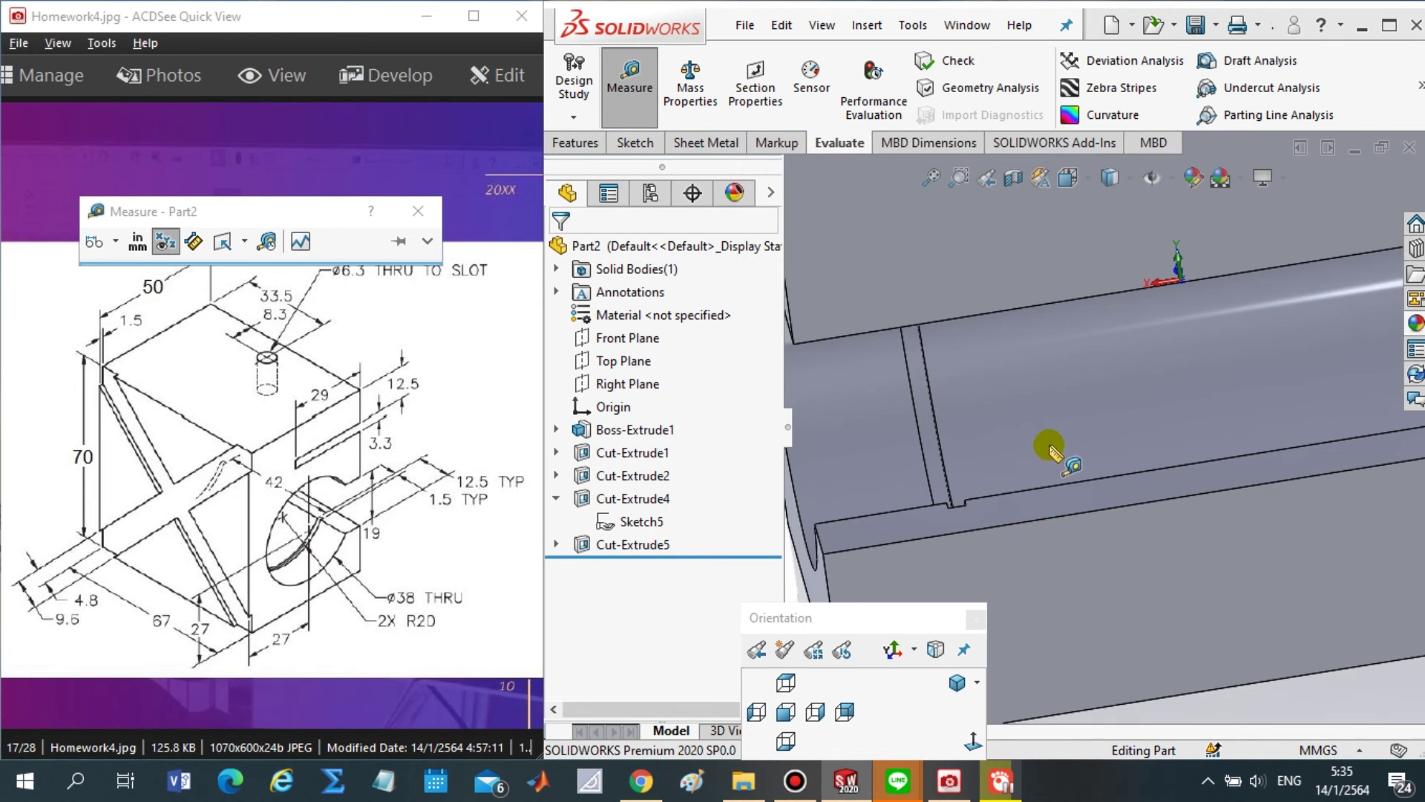
{"action": "scroll", "coordinate": [1038, 458], "scroll_direction": "up", "scroll_amount": 3}
{"action": "scroll", "coordinate": [1094, 429], "scroll_direction": "down", "scroll_amount": 3}
{"action": "scroll", "coordinate": [833, 445], "scroll_direction": "down", "scroll_amount": 3}
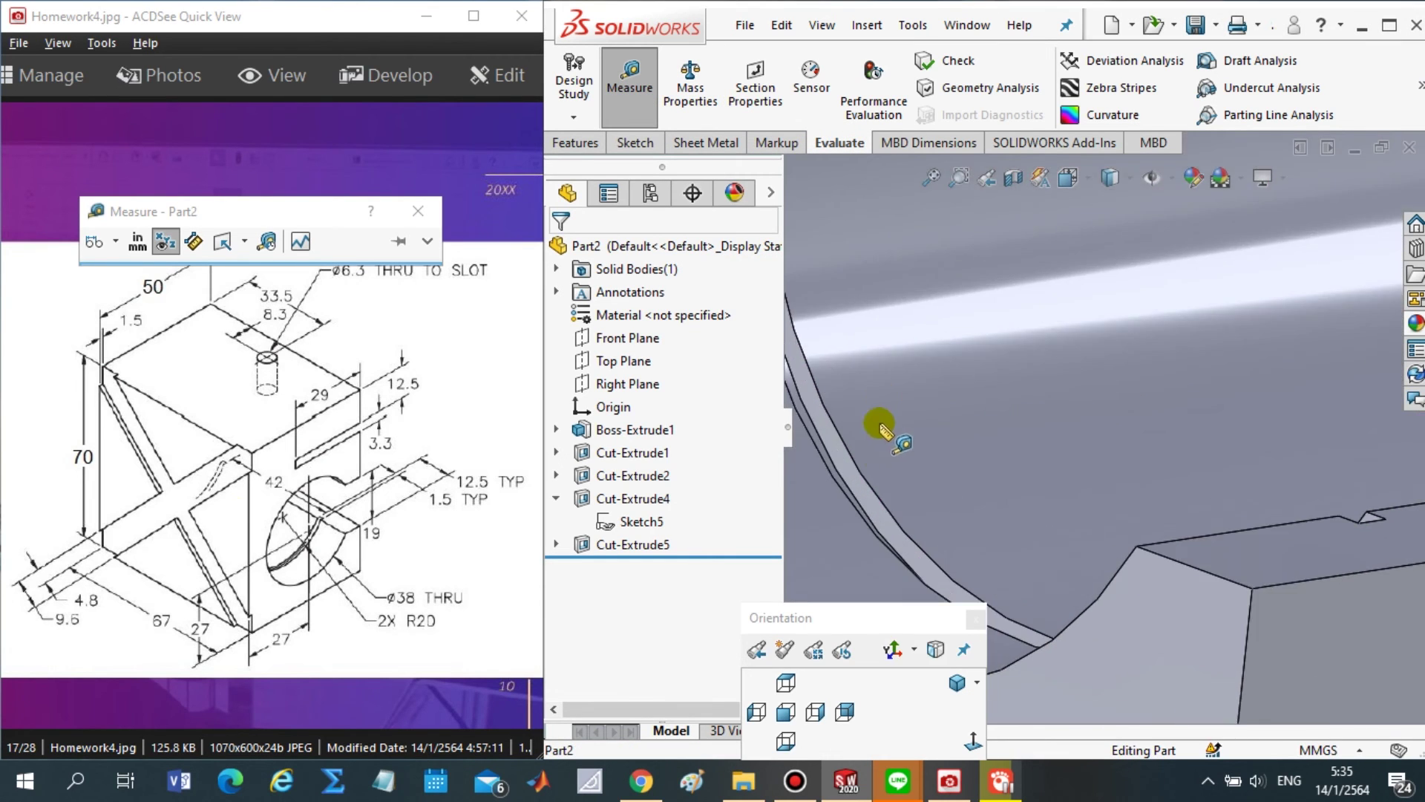
{"action": "left_click", "coordinate": [881, 514]}
{"action": "scroll", "coordinate": [923, 503], "scroll_direction": "up", "scroll_amount": 3}
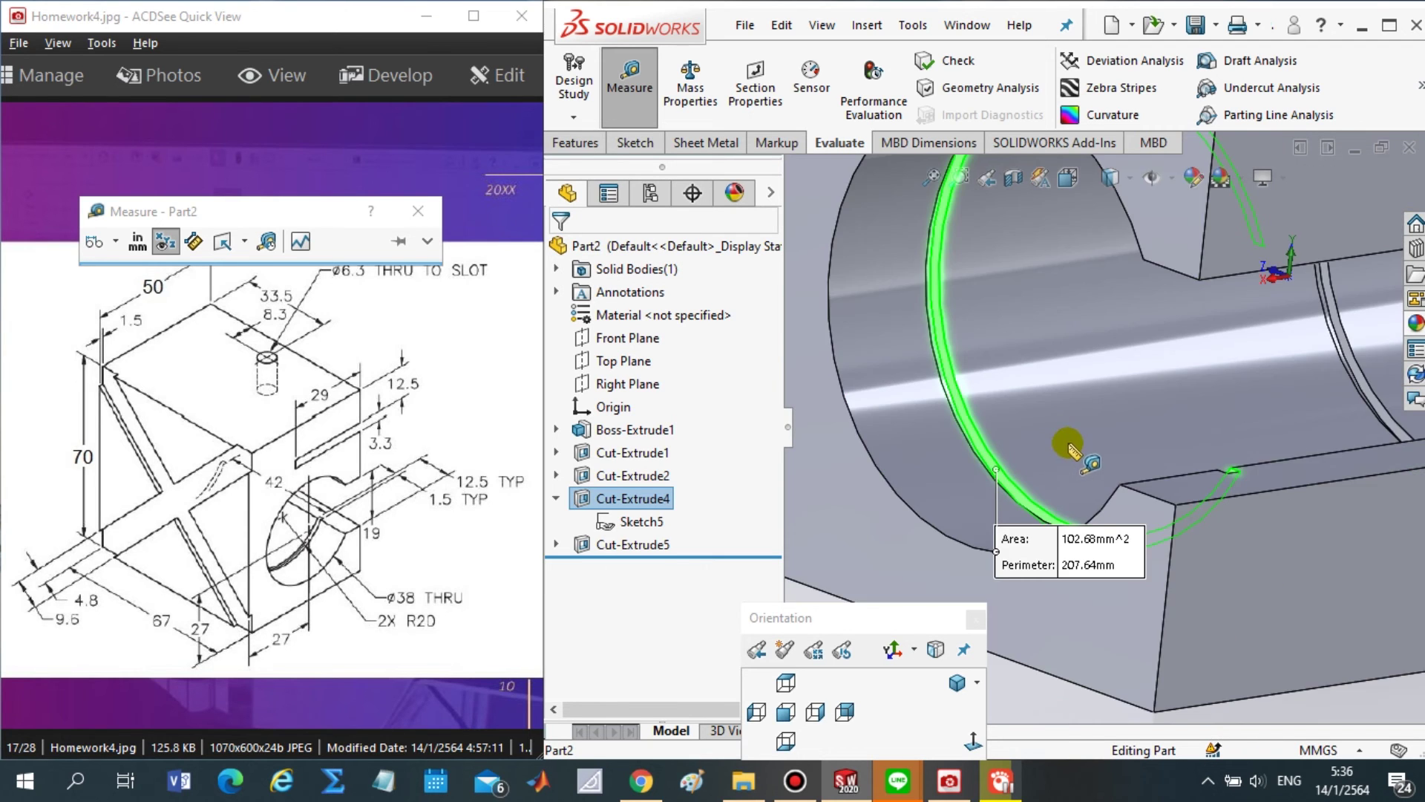
{"action": "scroll", "coordinate": [1024, 505], "scroll_direction": "up", "scroll_amount": 3}
{"action": "middle_click_drag", "start_coordinate": [1323, 473], "coordinate": [1355, 386]}
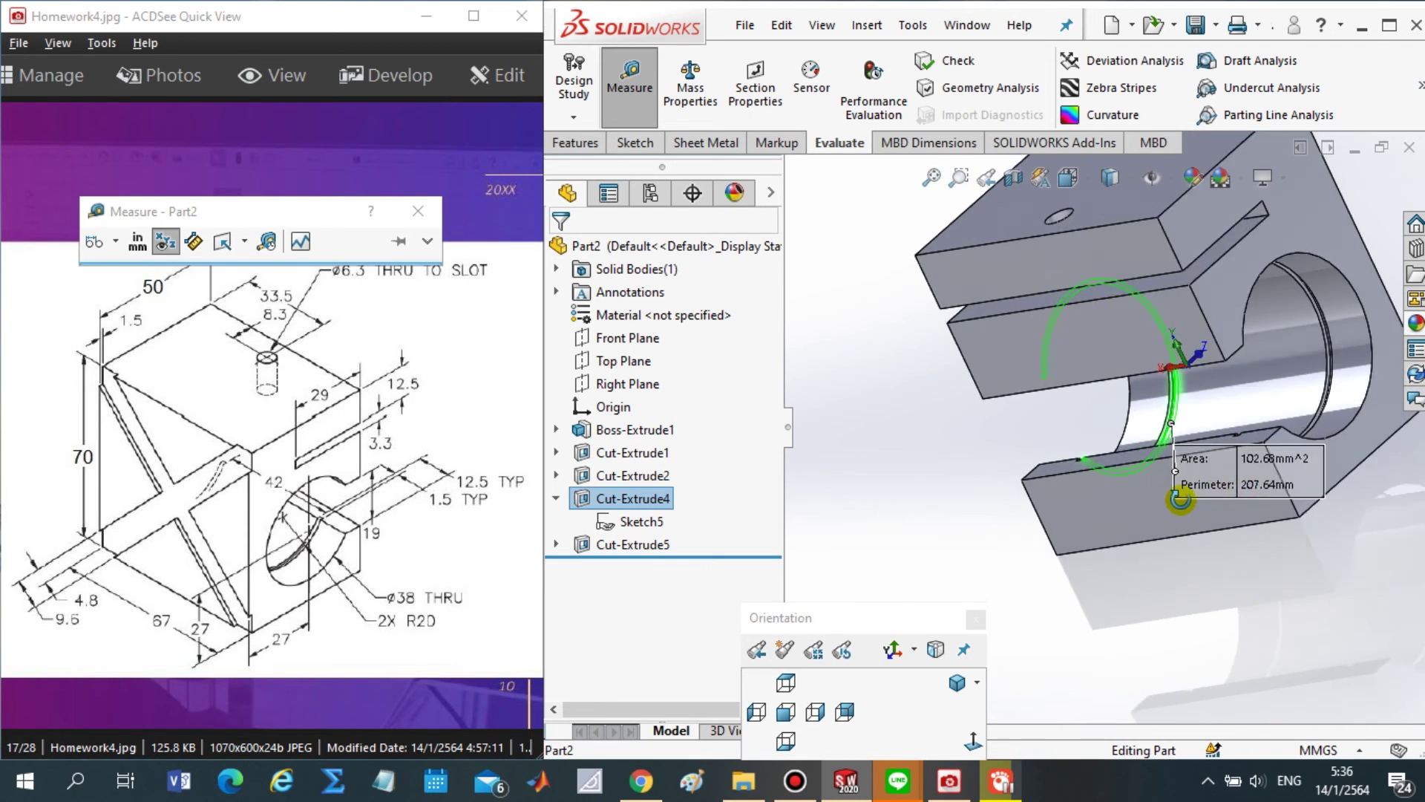
{"action": "scroll", "coordinate": [1356, 386], "scroll_direction": "down", "scroll_amount": 3}
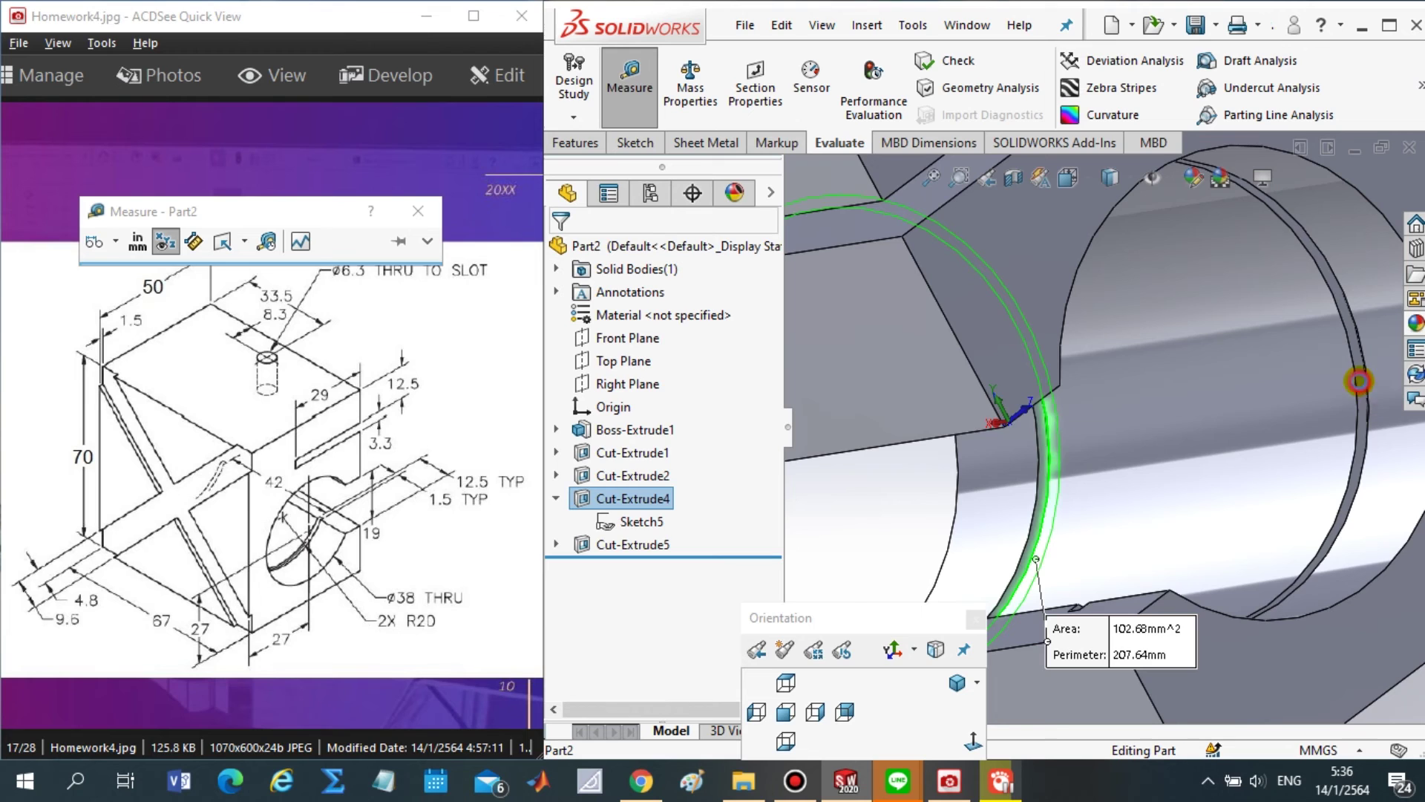
{"action": "left_click", "coordinate": [1359, 381]}
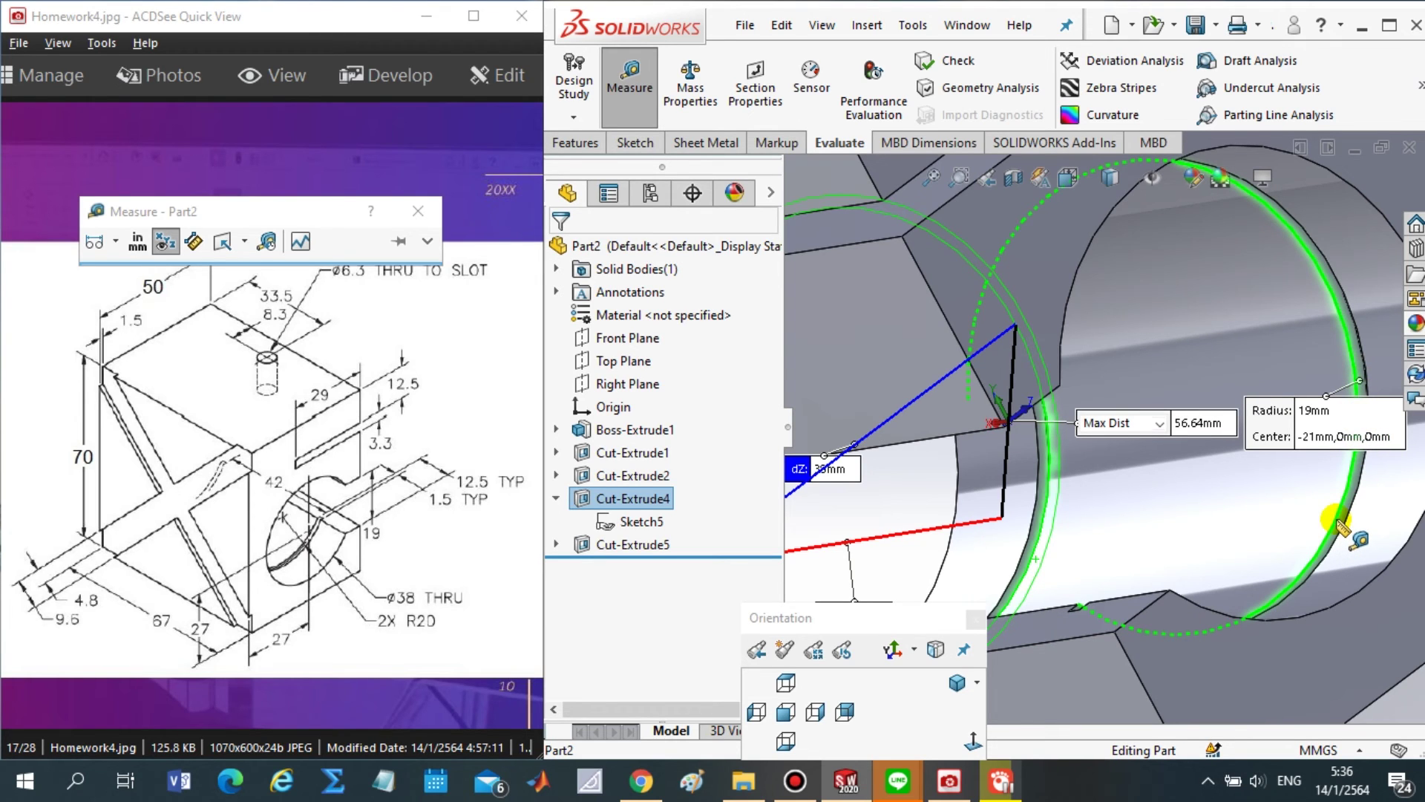
- Measure to the second ring groove, confirming the 42 mm spacing, then close Measure
{"action": "left_click", "coordinate": [1336, 515]}
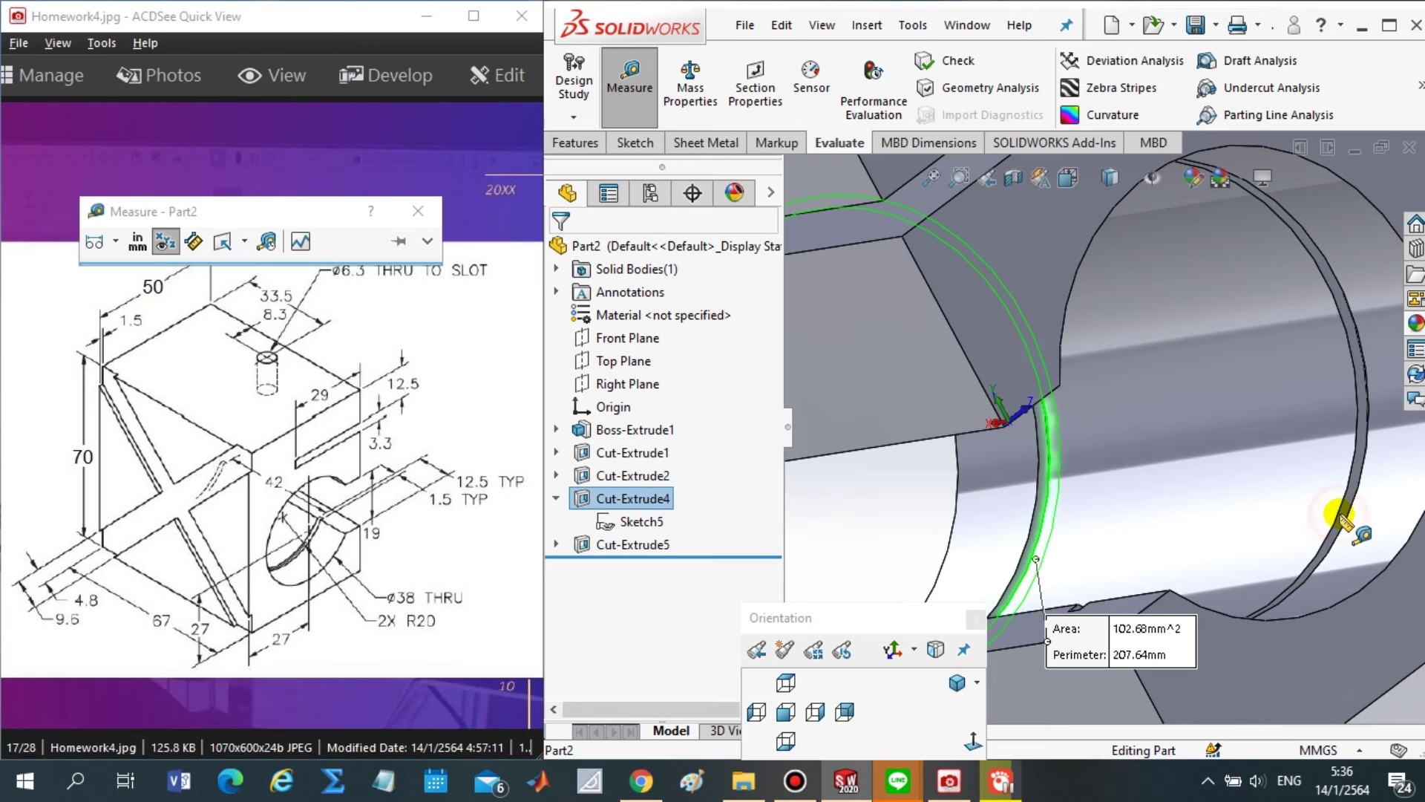
{"action": "scroll", "coordinate": [1344, 460], "scroll_direction": "down", "scroll_amount": 1}
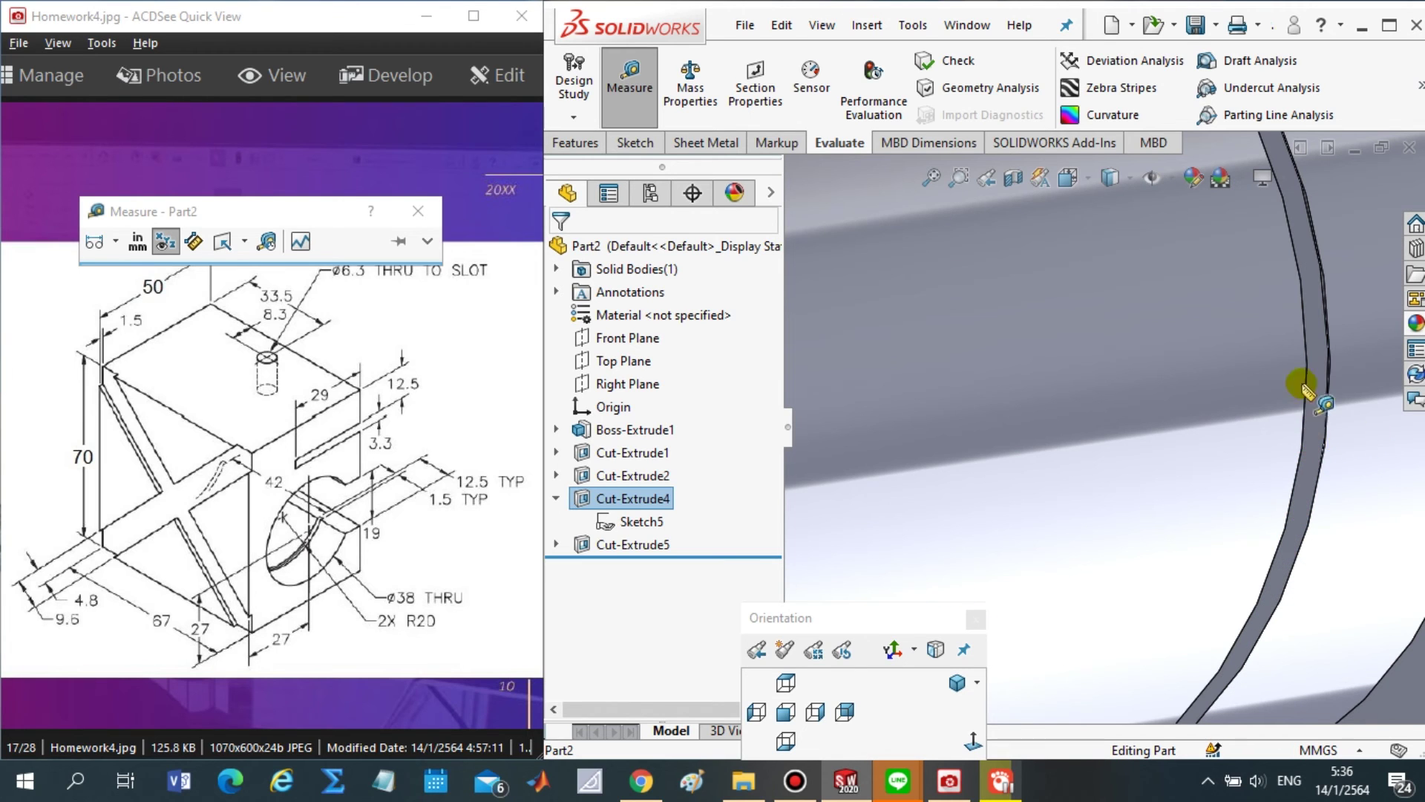
{"action": "scroll", "coordinate": [1318, 445], "scroll_direction": "up", "scroll_amount": 2}
{"action": "middle_click_drag", "start_coordinate": [1306, 434], "coordinate": [1181, 420]}
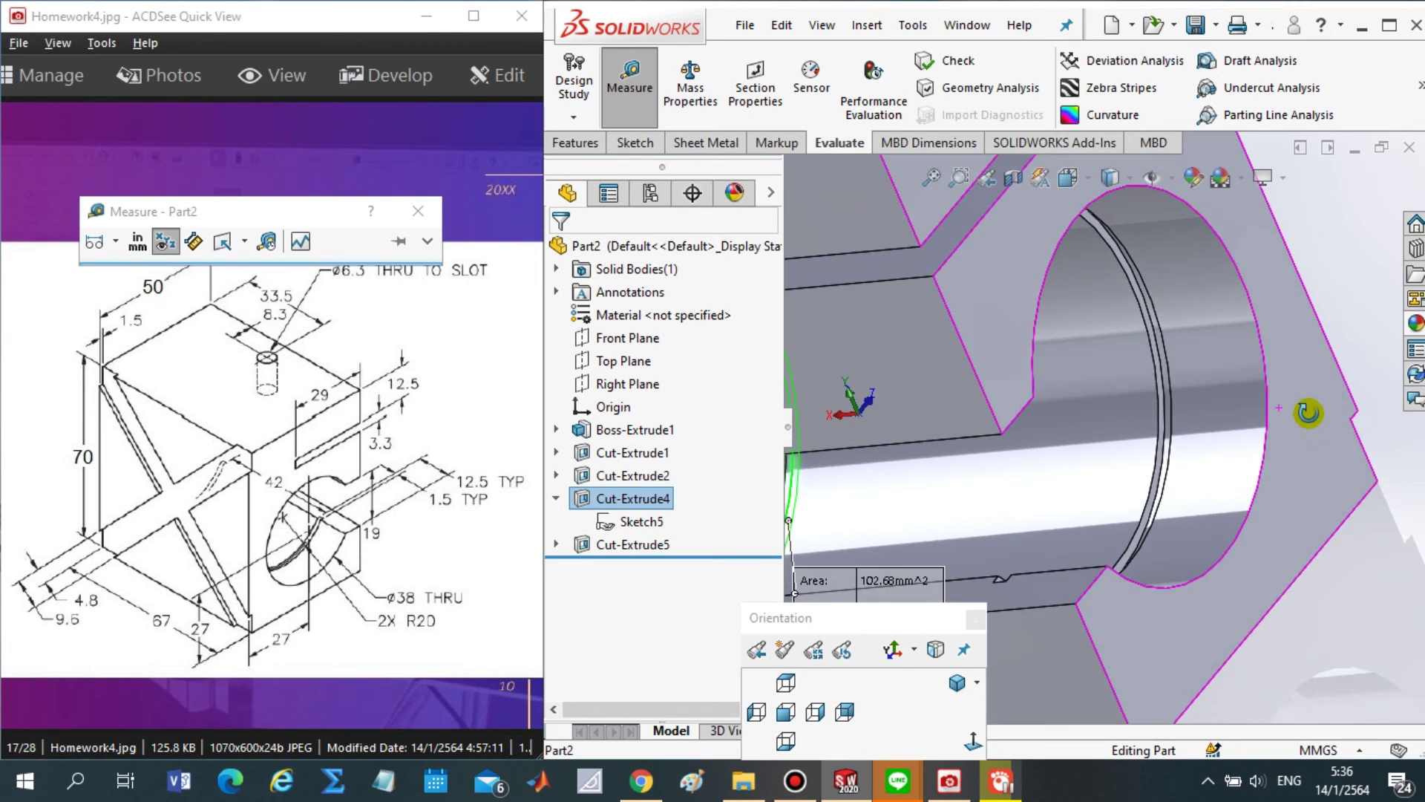
{"action": "scroll", "coordinate": [1158, 434], "scroll_direction": "down", "scroll_amount": 2}
{"action": "scroll", "coordinate": [1123, 447], "scroll_direction": "down", "scroll_amount": 2}
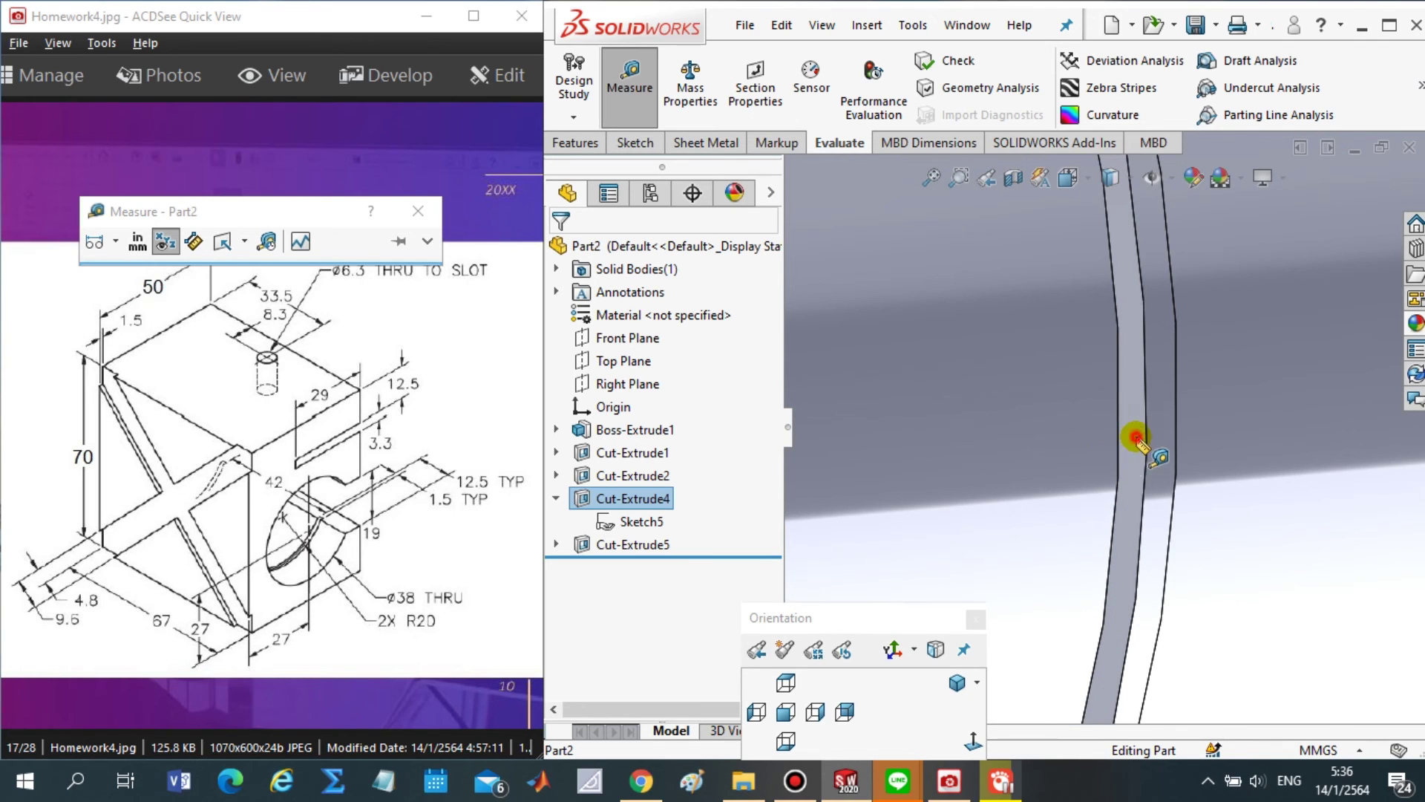
{"action": "left_click", "coordinate": [1136, 438]}
{"action": "scroll", "coordinate": [1139, 542], "scroll_direction": "up", "scroll_amount": 2}
{"action": "scroll", "coordinate": [1133, 547], "scroll_direction": "up", "scroll_amount": 2}
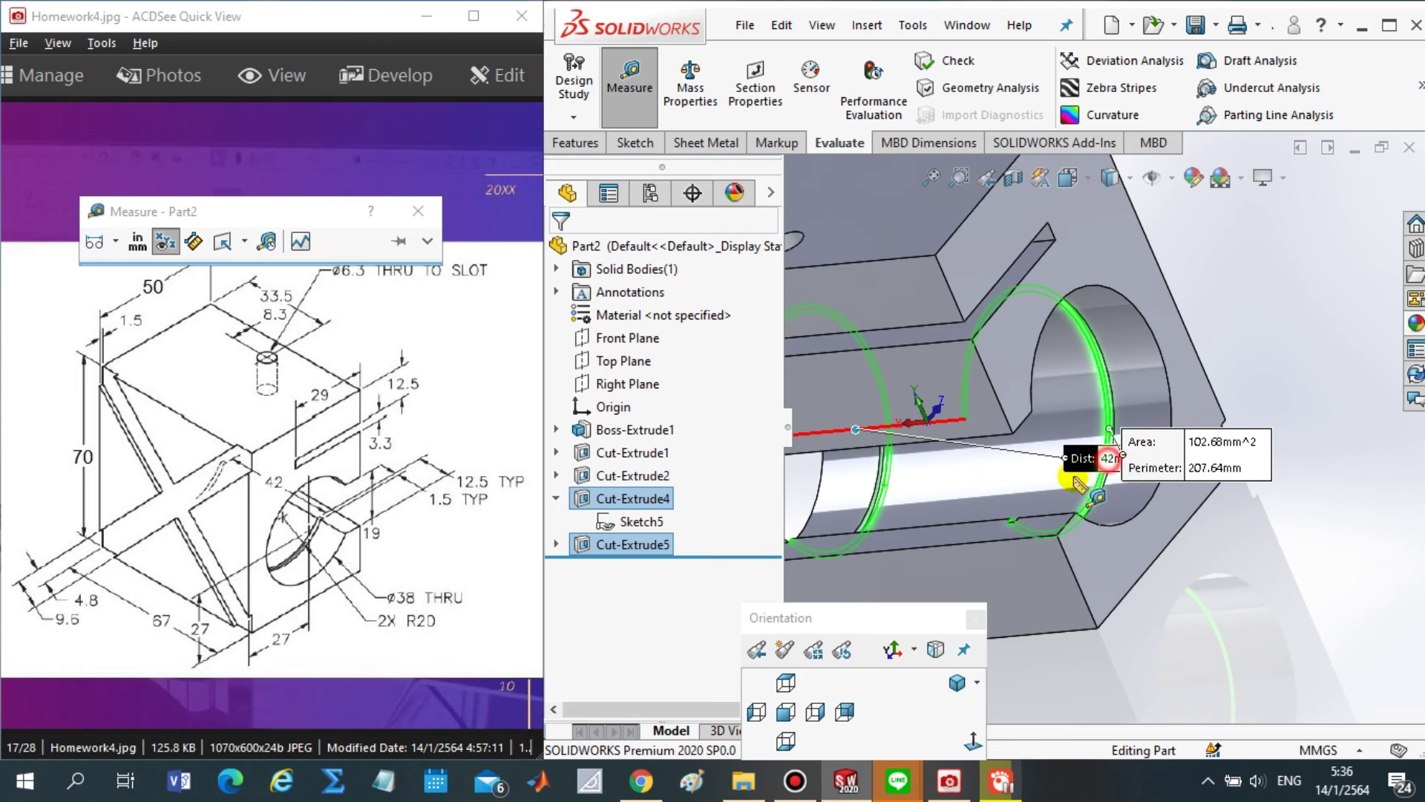
{"action": "mouse_move", "coordinate": [1085, 481]}
{"action": "left_mouse_down"}
{"action": "mouse_move", "coordinate": [900, 519]}
{"action": "mouse_move", "coordinate": [998, 536]}
{"action": "left_mouse_up"}
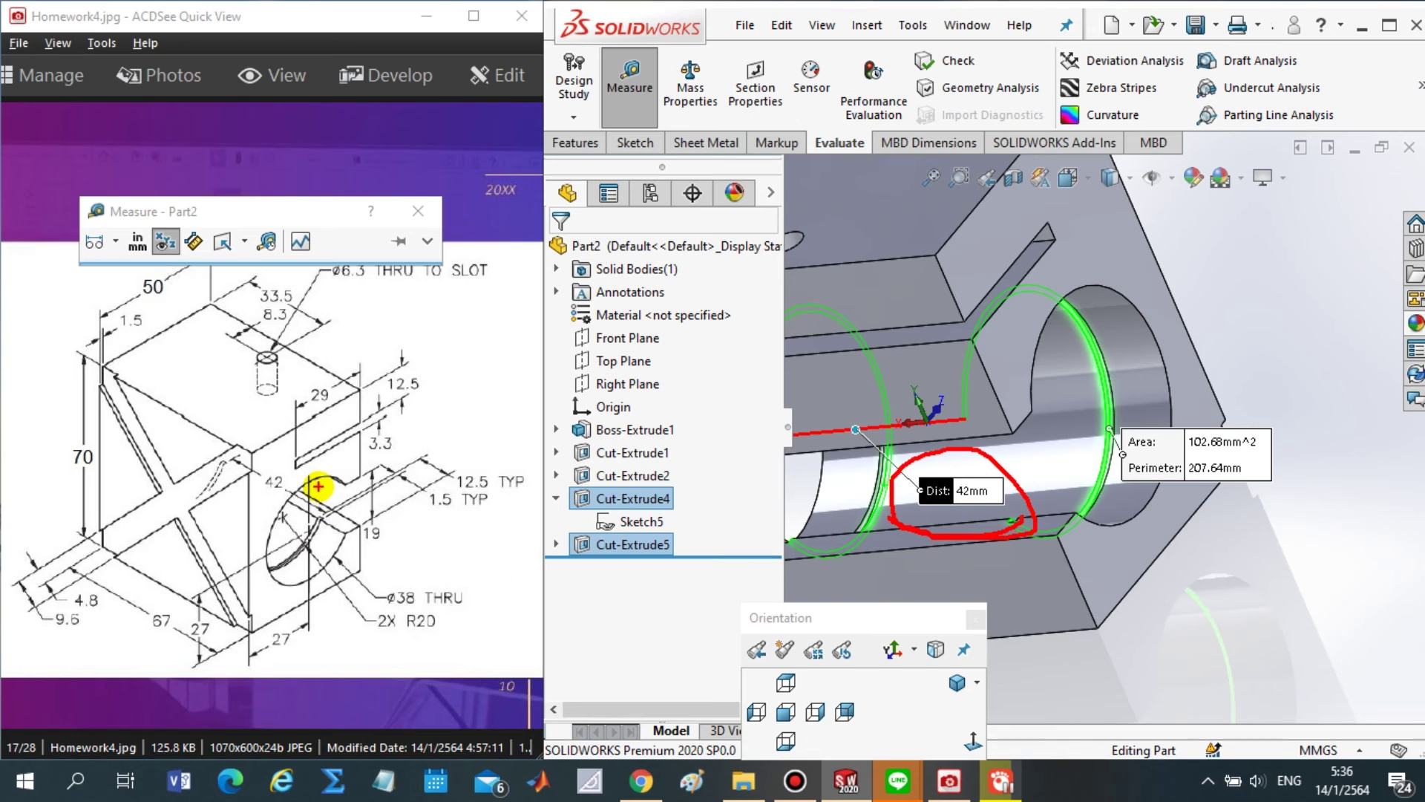
{"action": "mouse_move", "coordinate": [317, 483]}
{"action": "left_mouse_down"}
{"action": "mouse_move", "coordinate": [255, 486]}
{"action": "mouse_move", "coordinate": [284, 501]}
{"action": "left_mouse_up"}
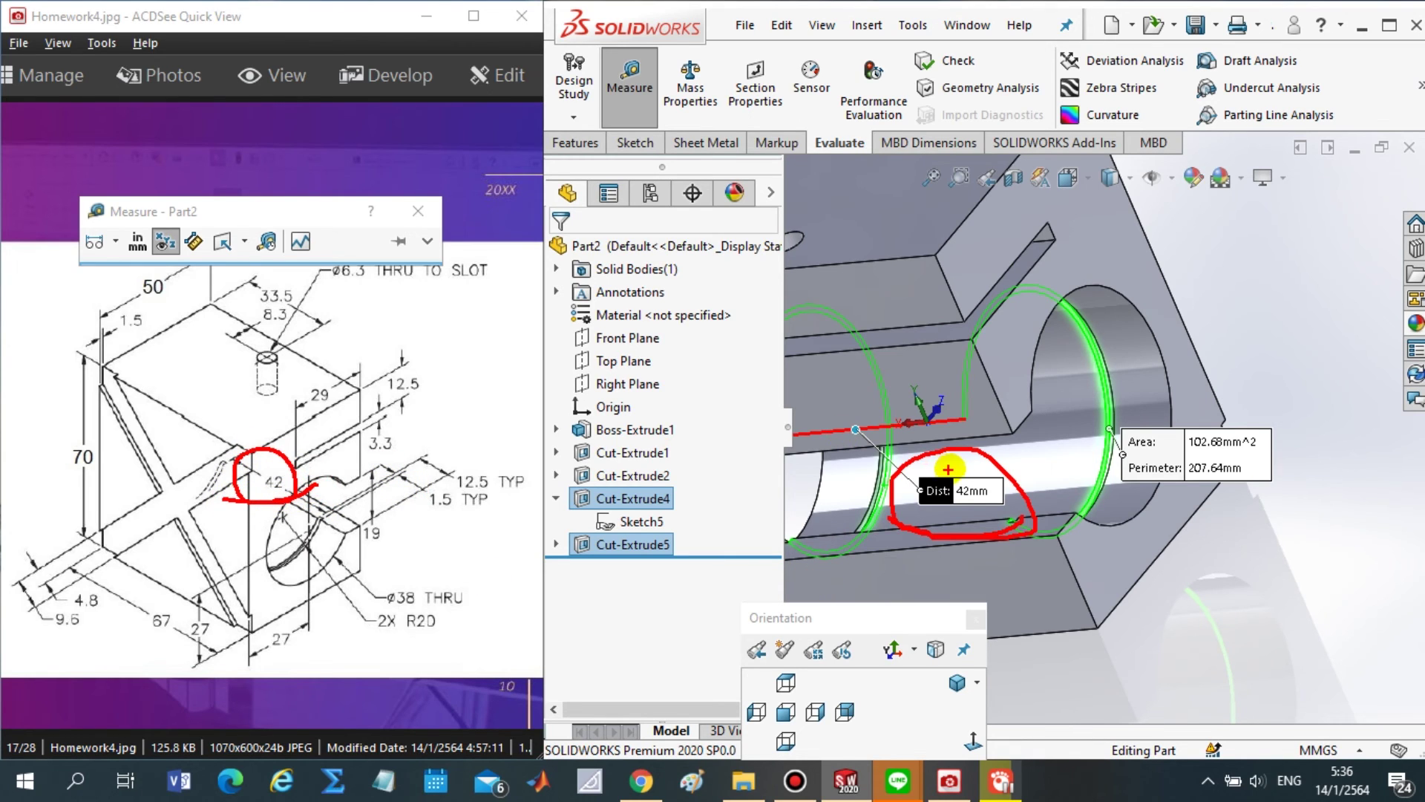
{"action": "key", "text": "Escape"}
{"action": "key", "text": "Escape"}
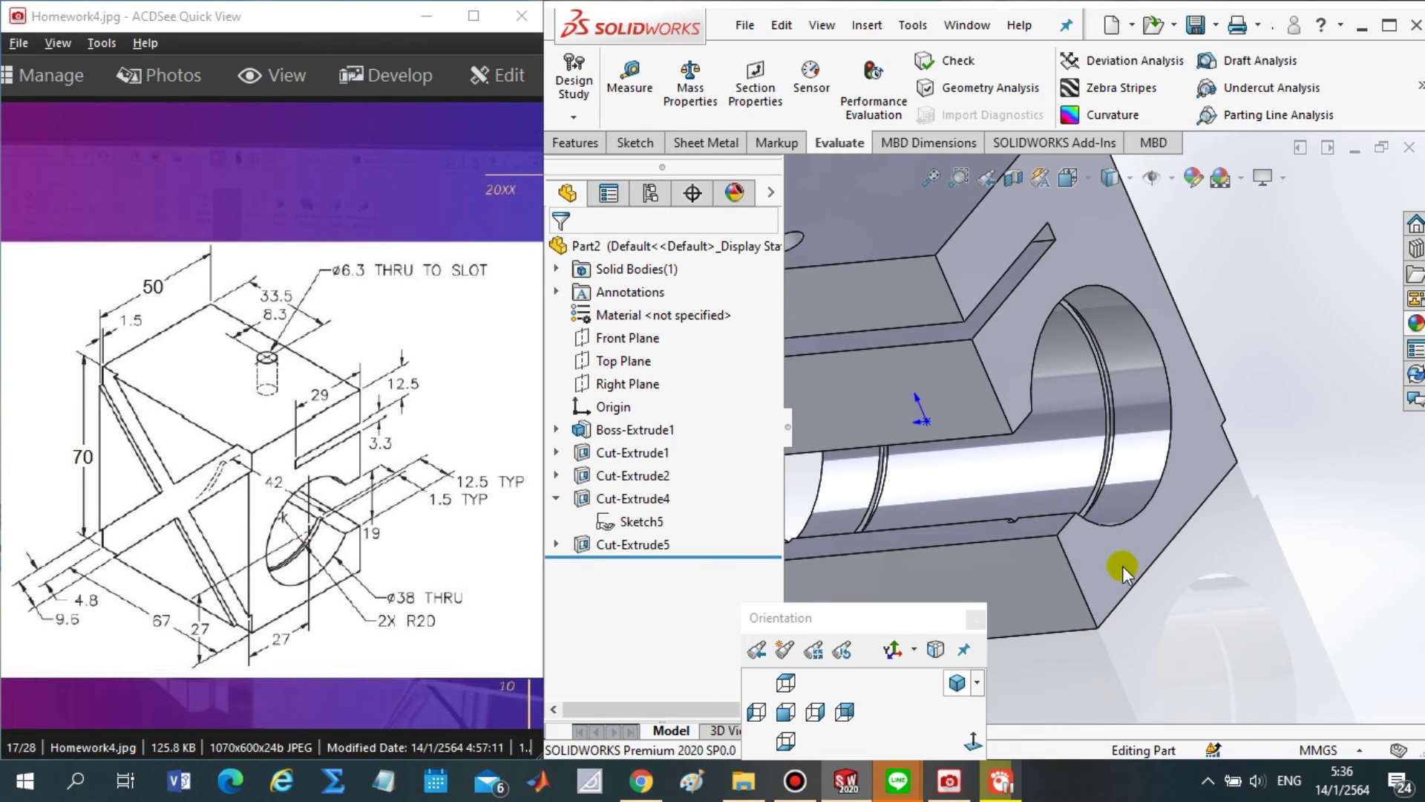
- Return the block to an isometric 3D view
{"action": "left_click", "coordinate": [958, 683]}
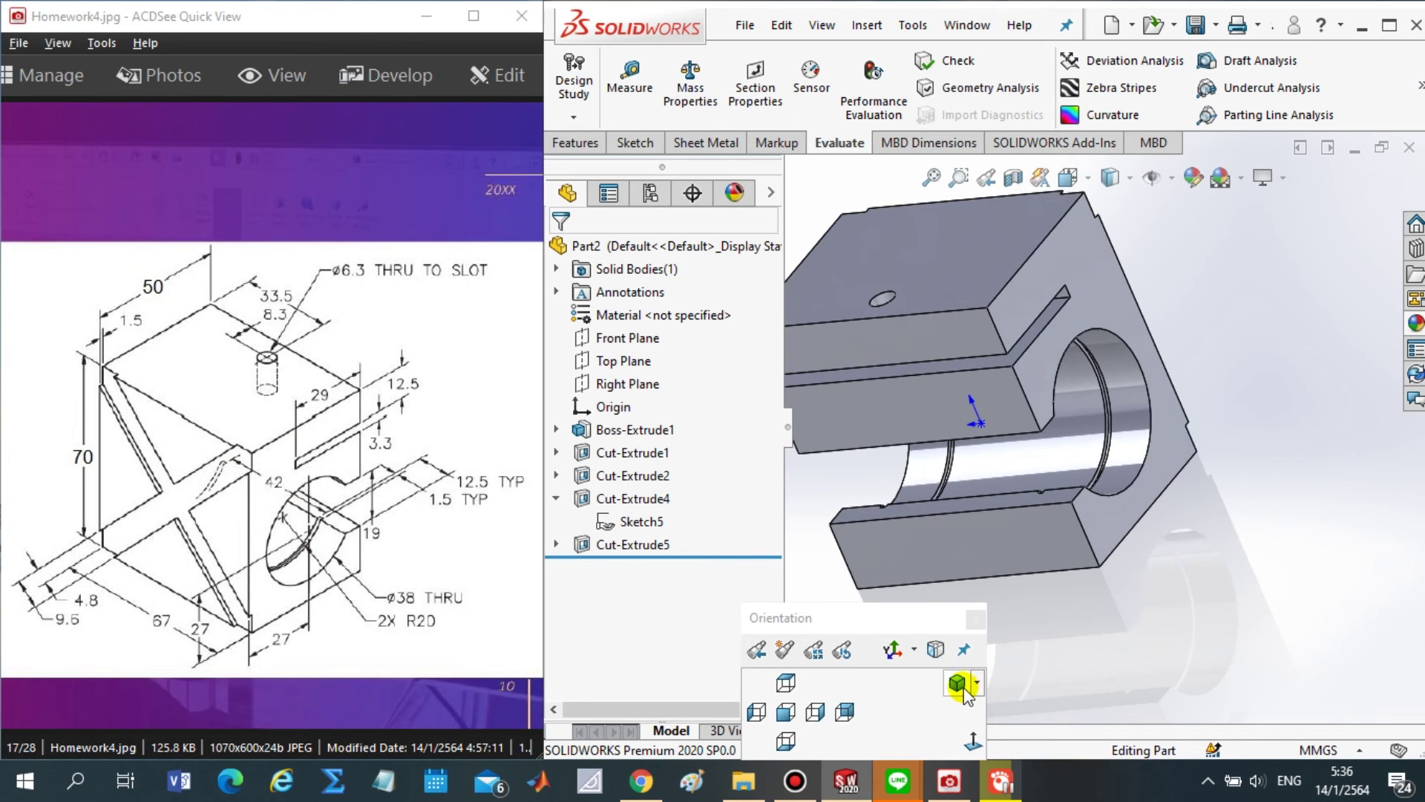
{"action": "left_click", "coordinate": [845, 712]}
{"action": "mouse_move", "coordinate": [1129, 604]}
{"action": "middle_mouse_down"}
{"action": "mouse_move", "coordinate": [1221, 677]}
{"action": "mouse_move", "coordinate": [1209, 524]}
{"action": "mouse_move", "coordinate": [1058, 603]}
{"action": "middle_mouse_up"}
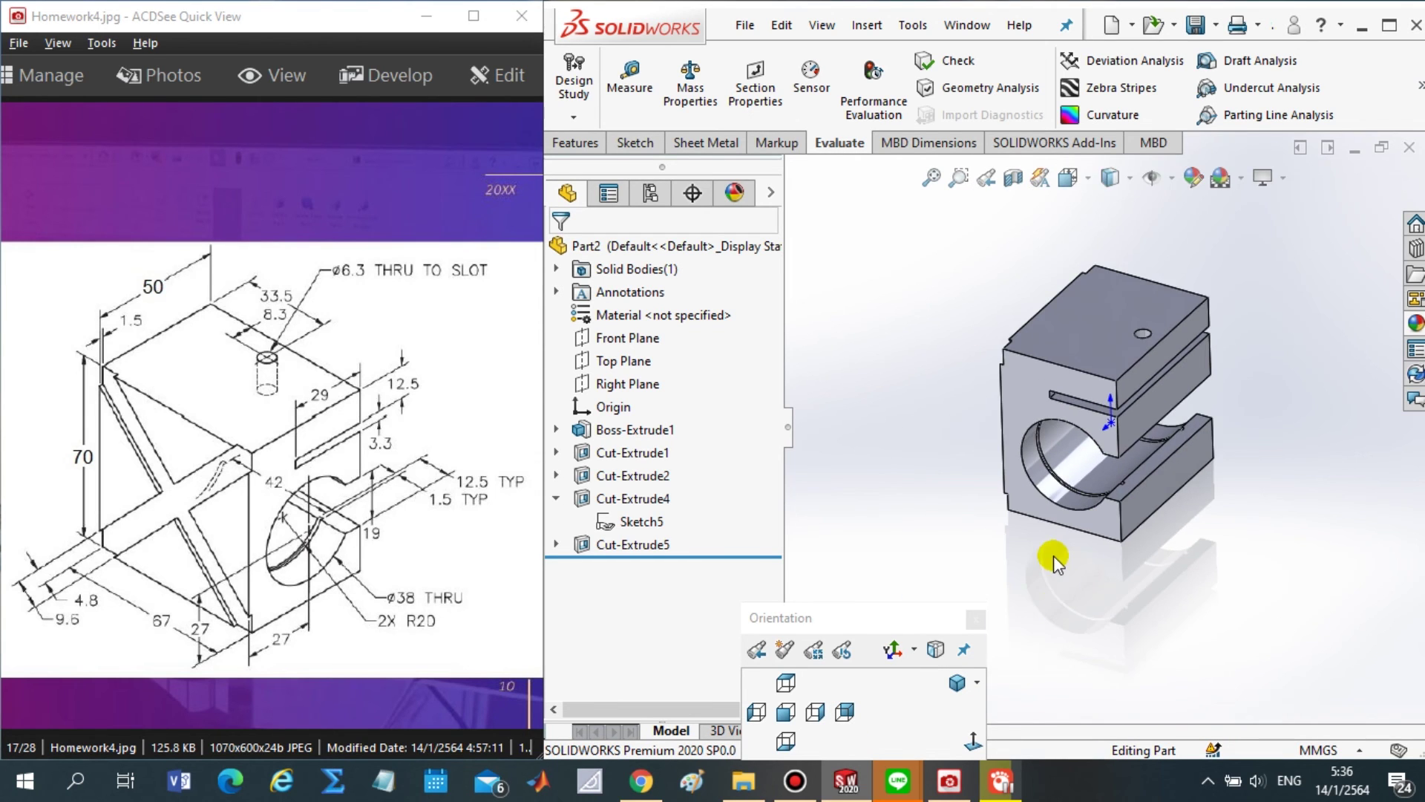
{"action": "scroll", "coordinate": [1053, 555], "scroll_direction": "down", "scroll_amount": 2}
{"action": "scroll", "coordinate": [1127, 443], "scroll_direction": "up", "scroll_amount": 3}
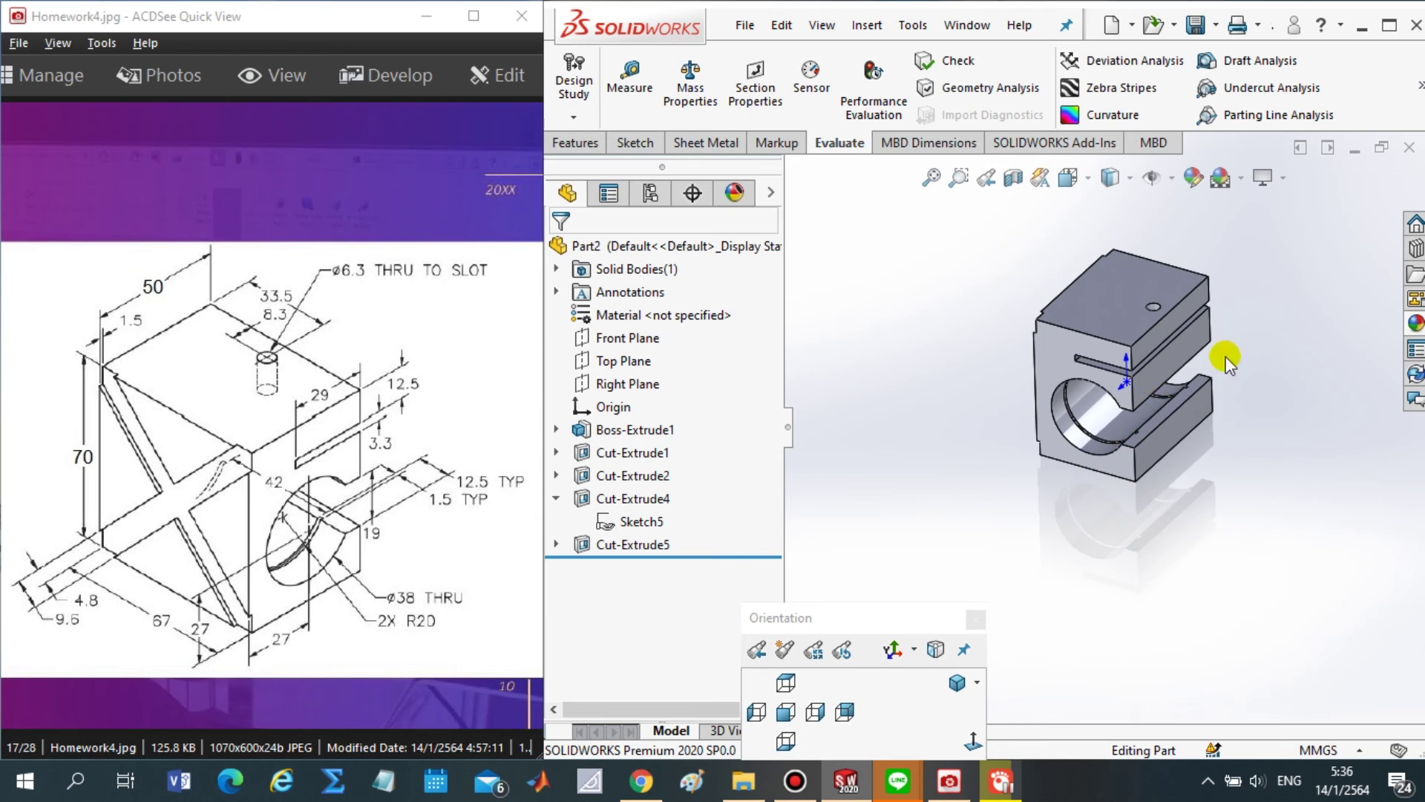
{"action": "scroll", "coordinate": [1227, 356], "scroll_direction": "down", "scroll_amount": 2}
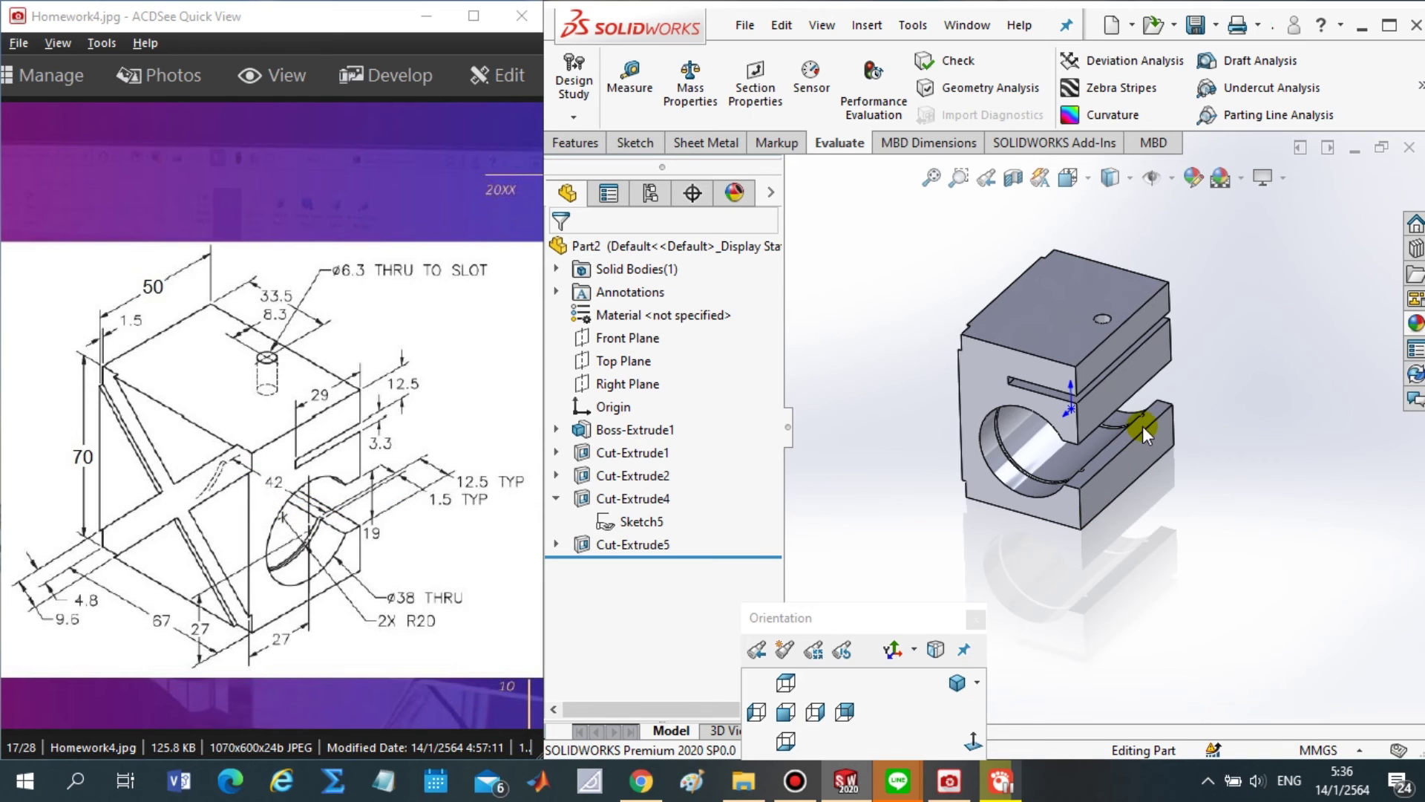
{"action": "scroll", "coordinate": [995, 401], "scroll_direction": "down", "scroll_amount": 3}
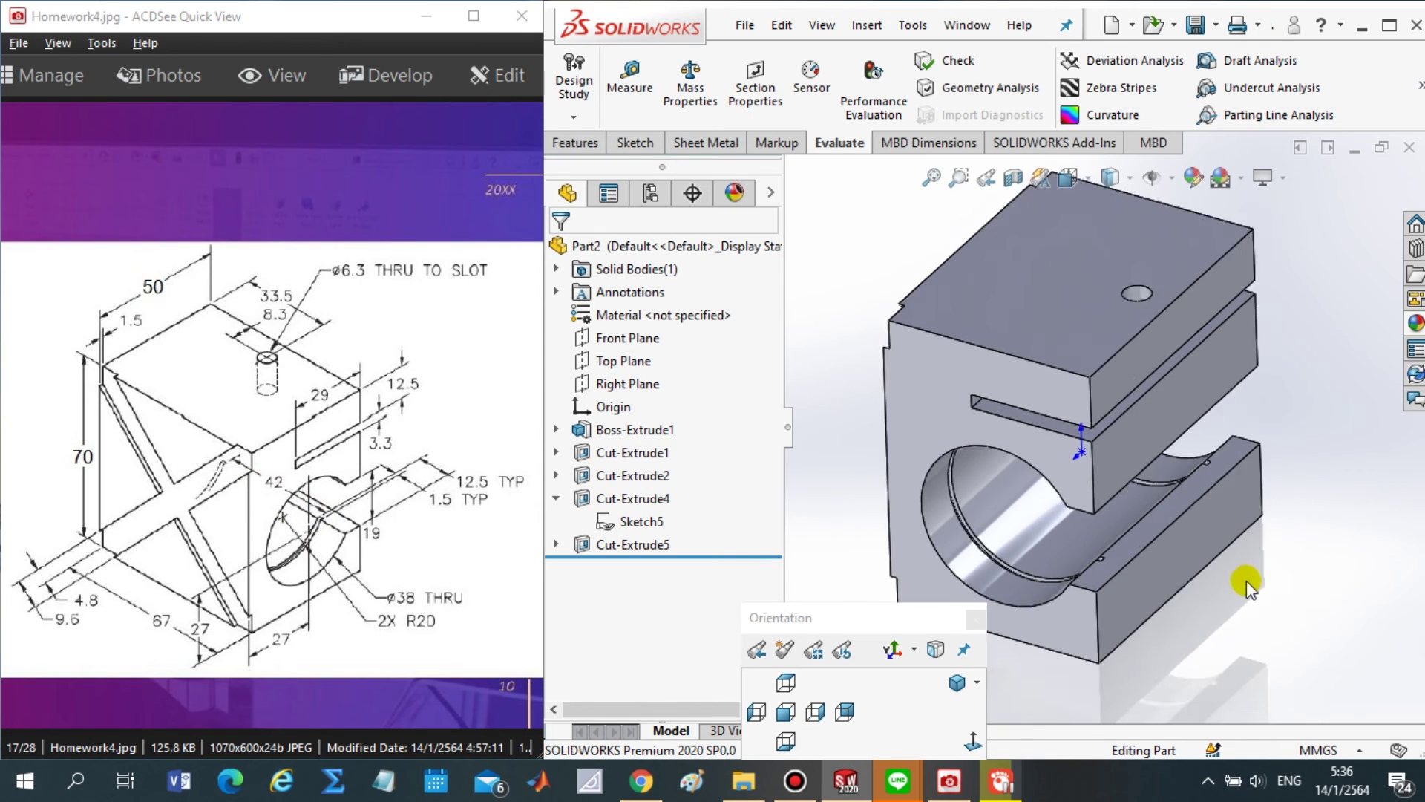
{"action": "scroll", "coordinate": [1246, 581], "scroll_direction": "up", "scroll_amount": 1}
- Start a new reference plane via Features > Reference Geometry > Plane
{"action": "left_click", "coordinate": [575, 143]}
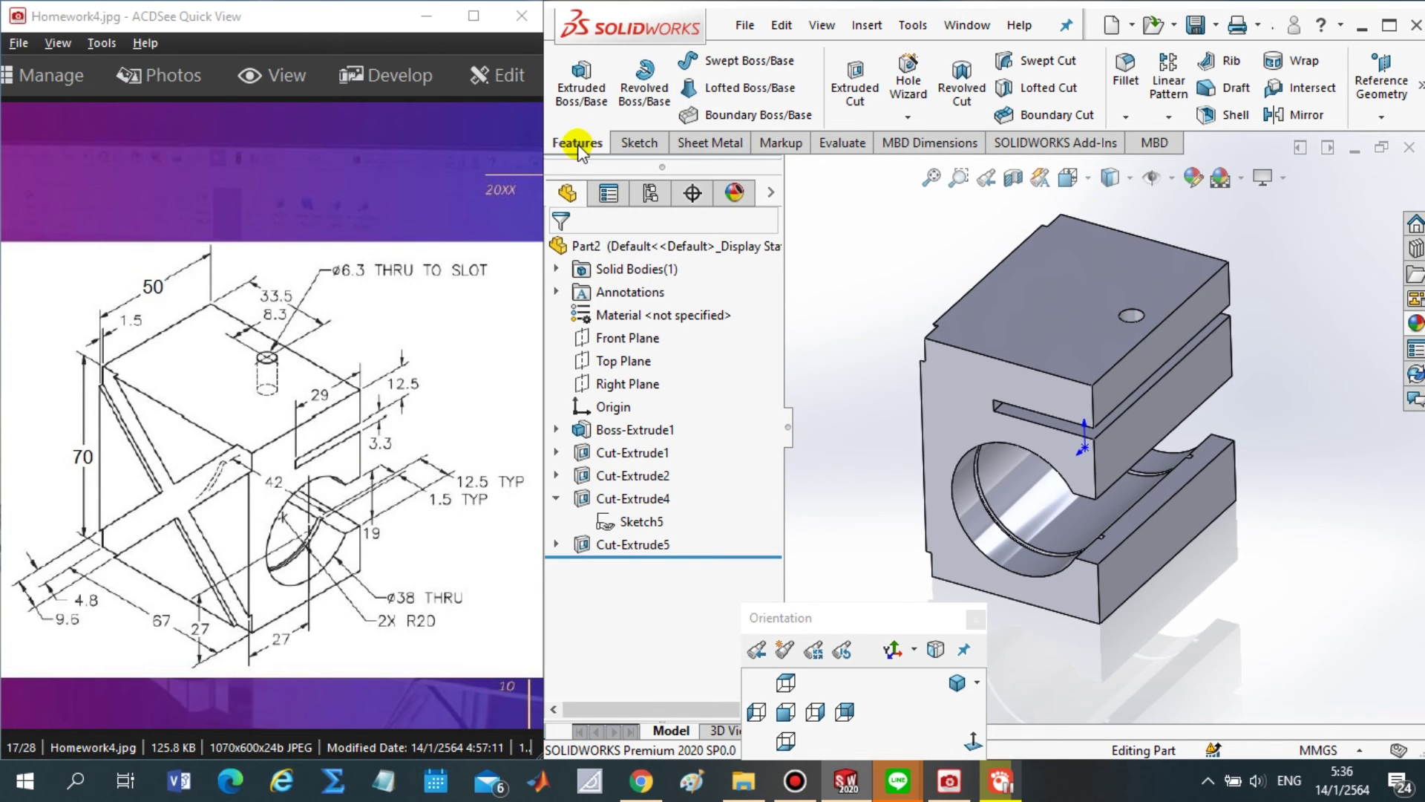
{"action": "left_click", "coordinate": [1385, 120]}
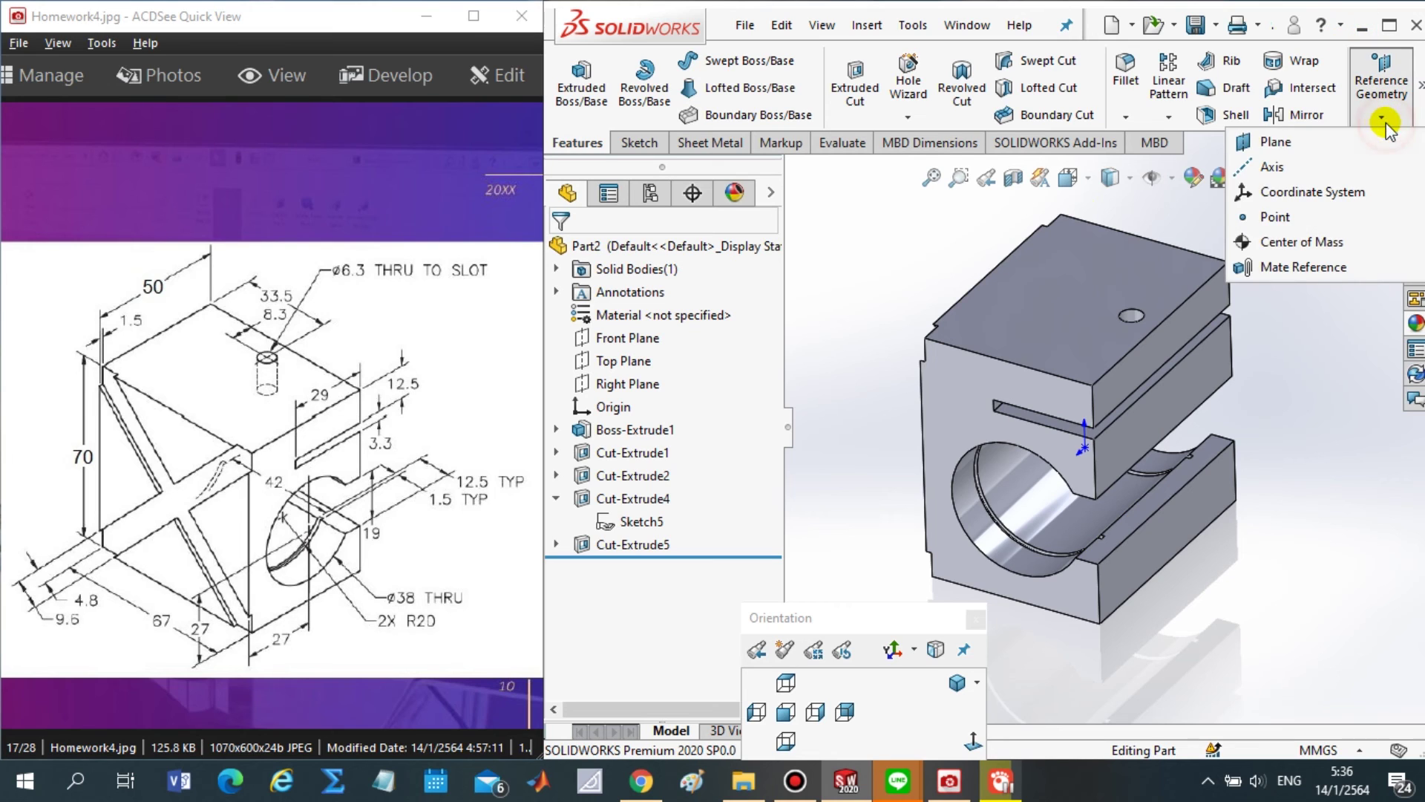
{"action": "left_click", "coordinate": [1270, 141]}
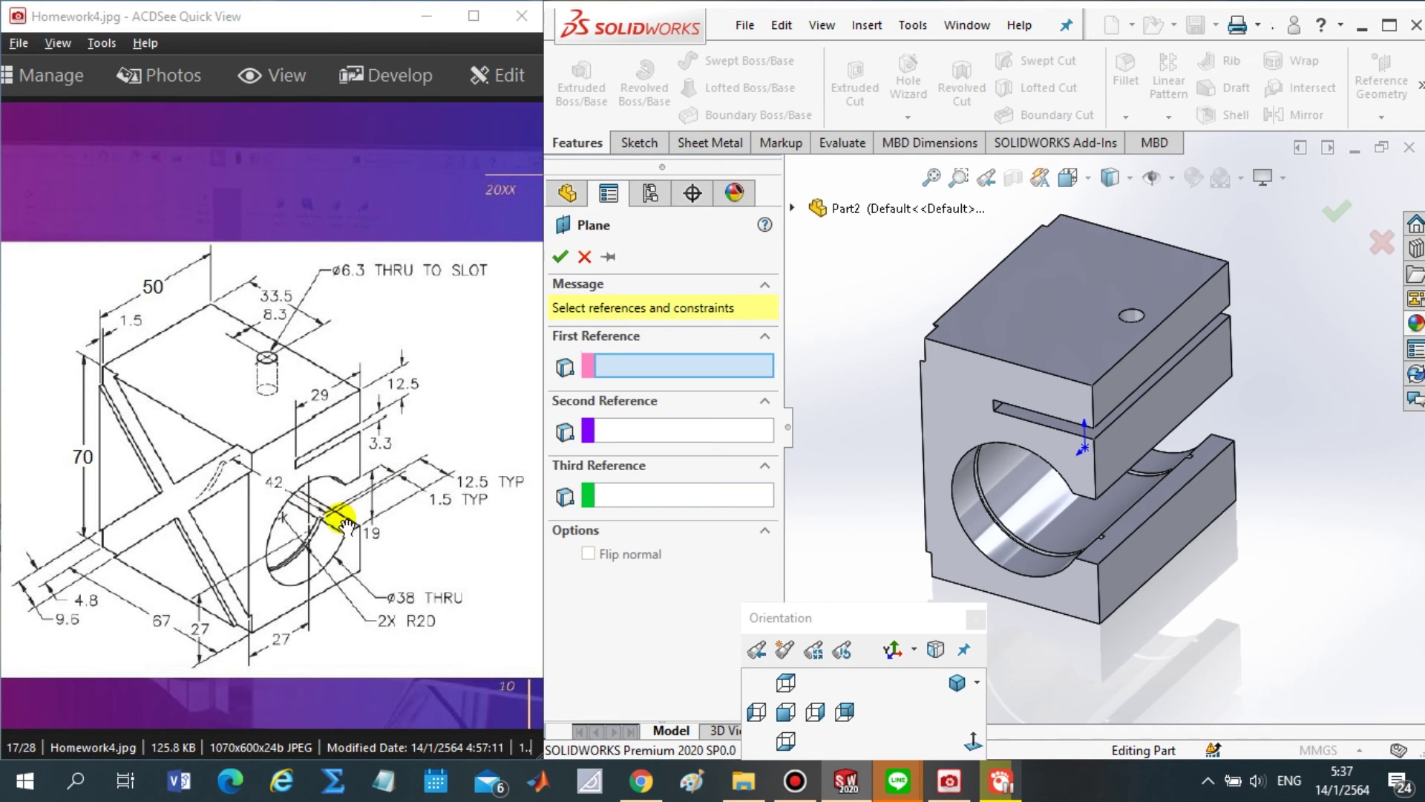
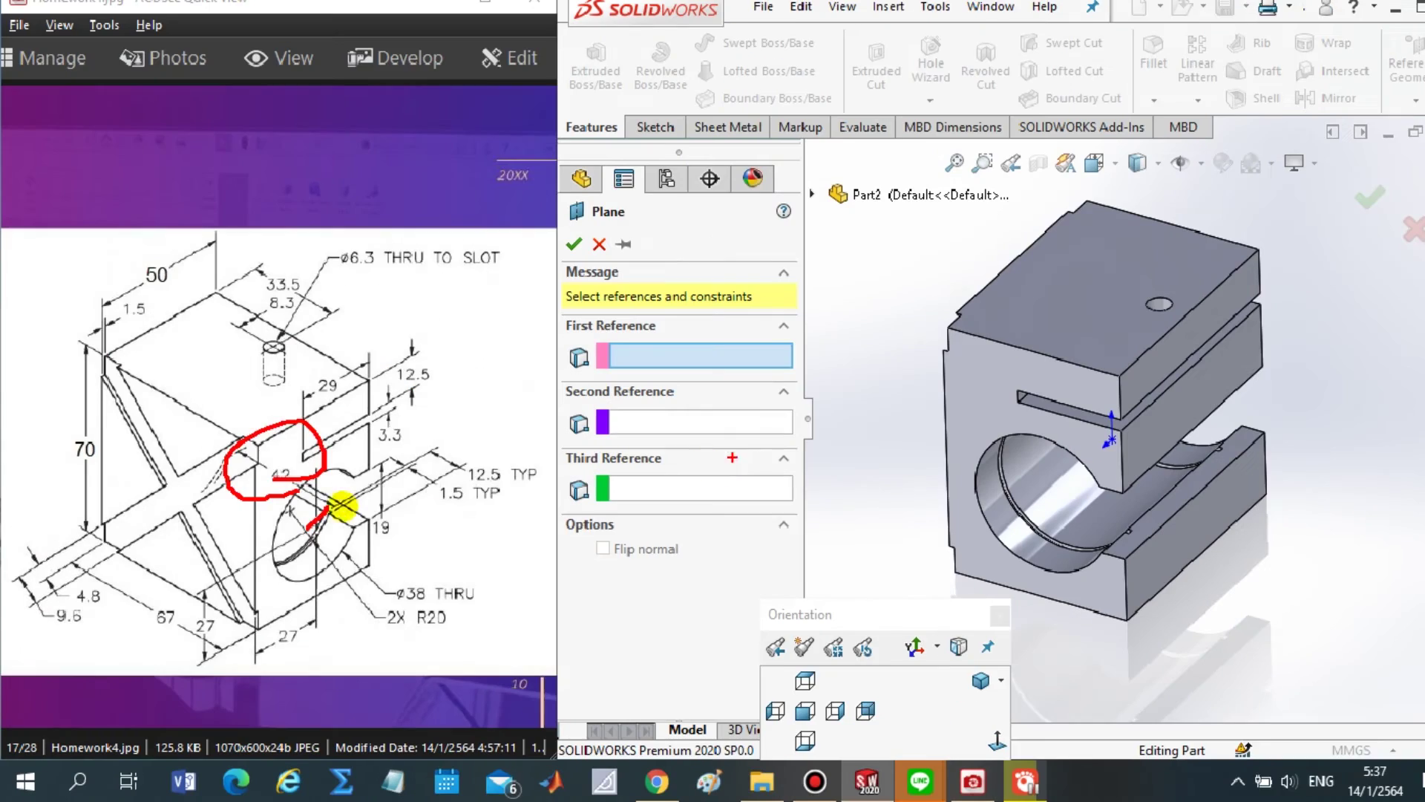
- Pick the part's face as the plane reference and set a 42 mm offset
{"action": "scroll", "coordinate": [1013, 534], "scroll_direction": "down", "scroll_amount": 3}
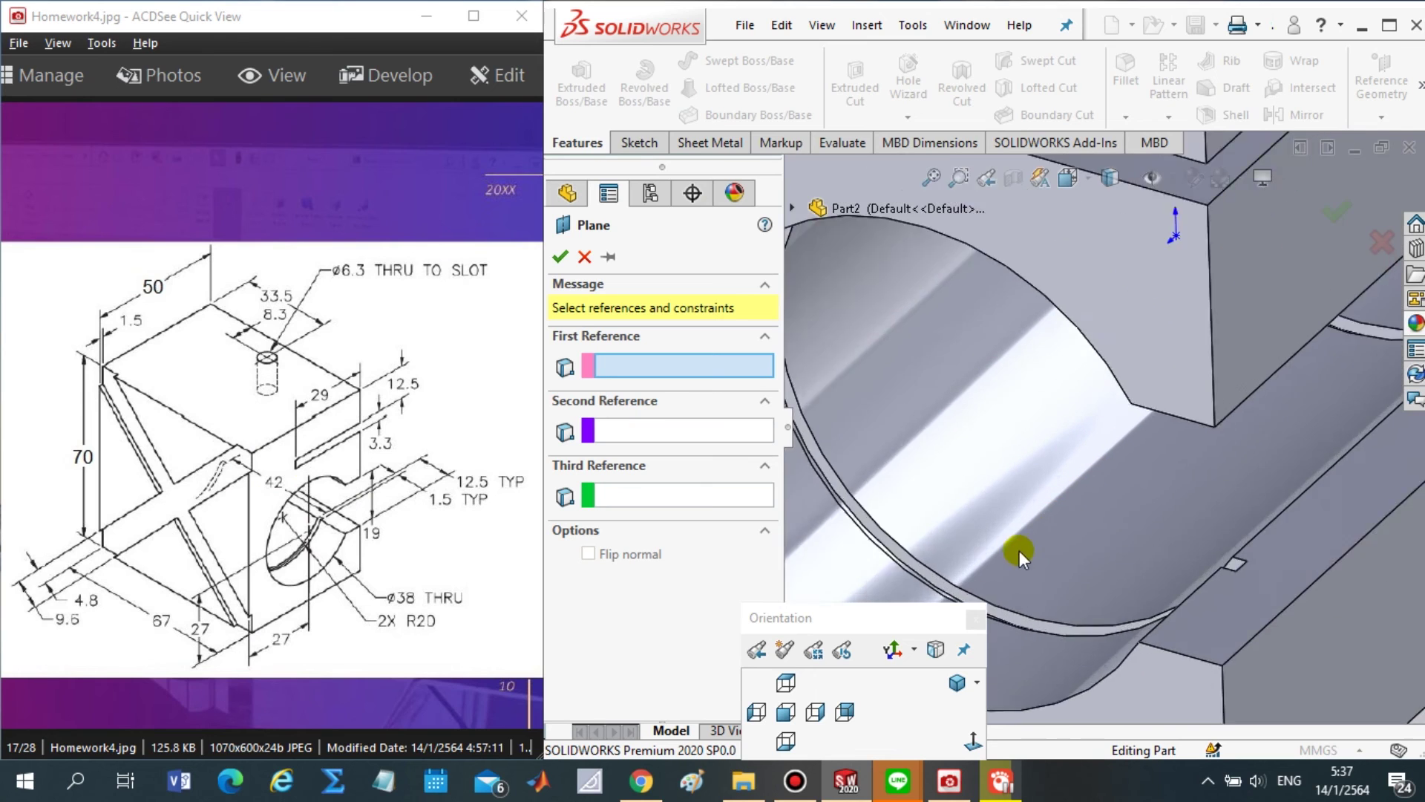
{"action": "scroll", "coordinate": [965, 561], "scroll_direction": "down", "scroll_amount": 2}
{"action": "scroll", "coordinate": [943, 549], "scroll_direction": "down", "scroll_amount": 2}
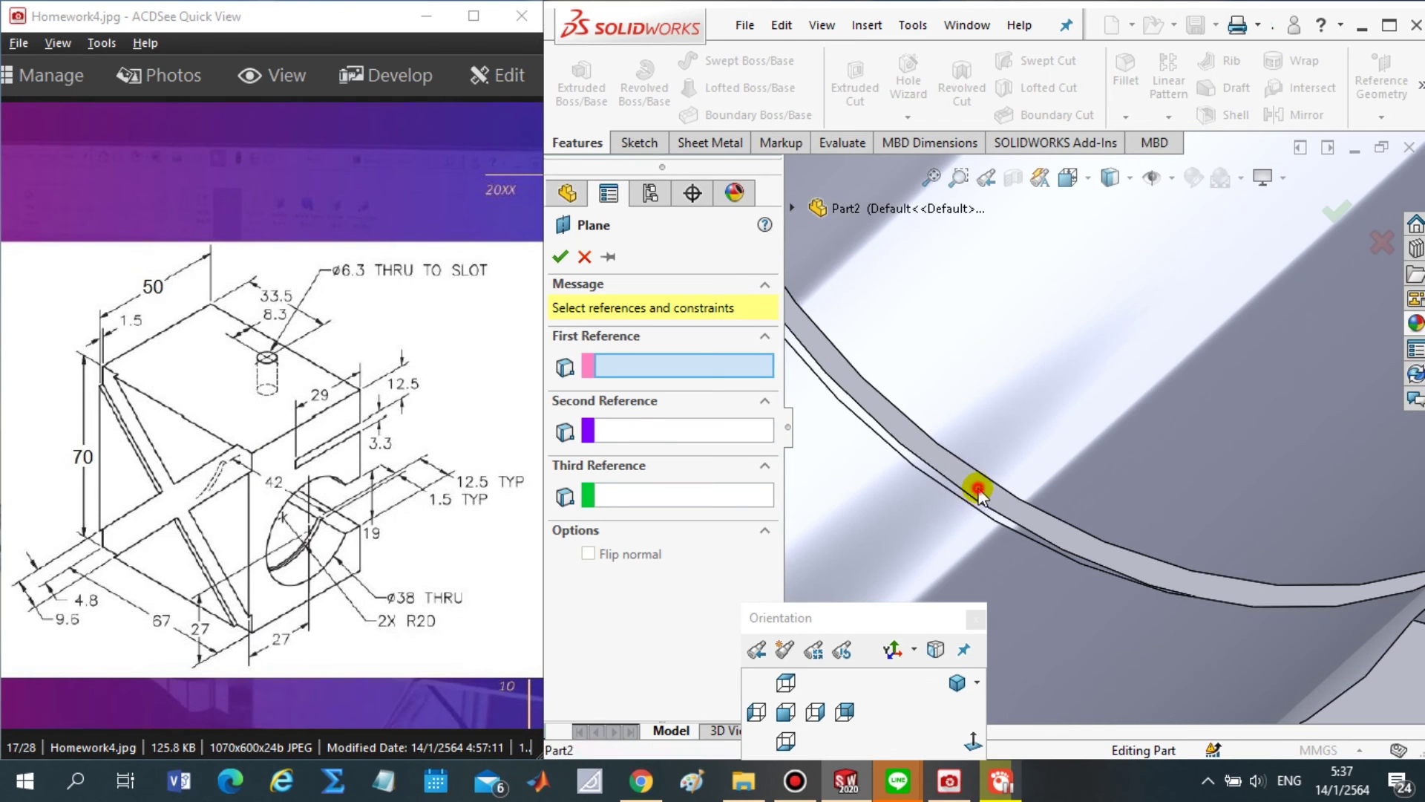
{"action": "left_click", "coordinate": [978, 489]}
{"action": "scroll", "coordinate": [987, 509], "scroll_direction": "up", "scroll_amount": 3}
{"action": "scroll", "coordinate": [993, 523], "scroll_direction": "up", "scroll_amount": 3}
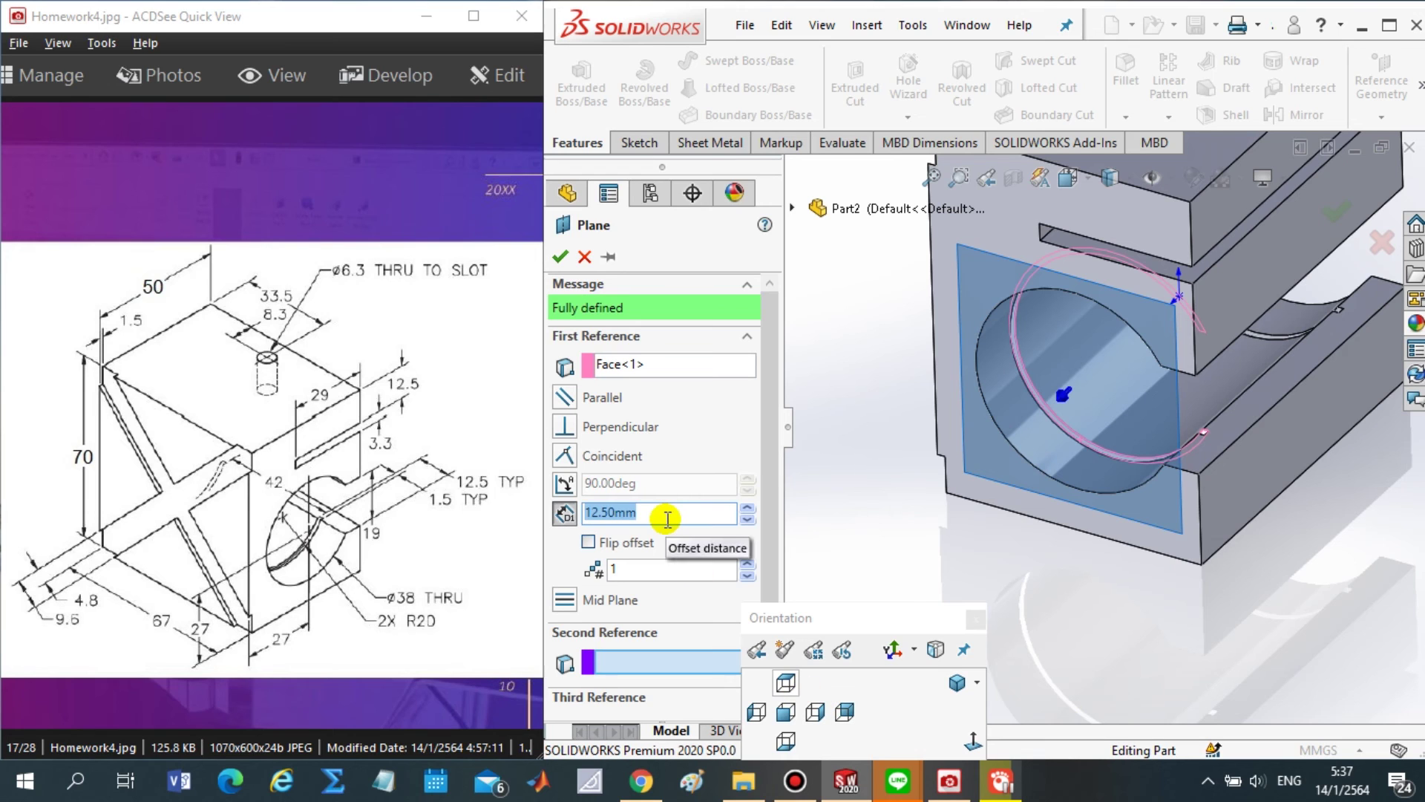
{"action": "type", "text": "42"}
{"action": "key", "text": "Return"}
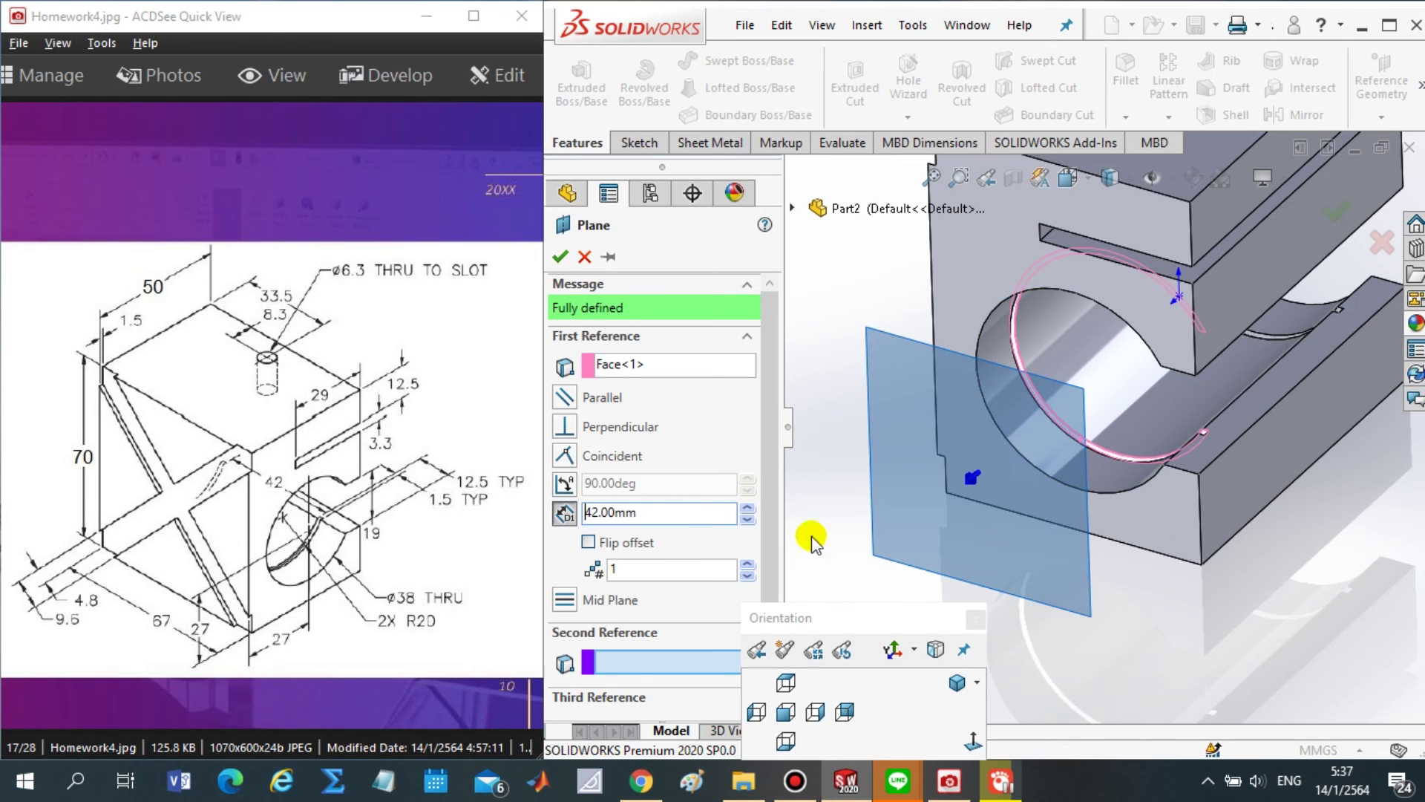
- Flip the offset to the opposite side and create Plane5
{"action": "middle_click_drag", "start_coordinate": [1312, 602], "coordinate": [928, 579]}
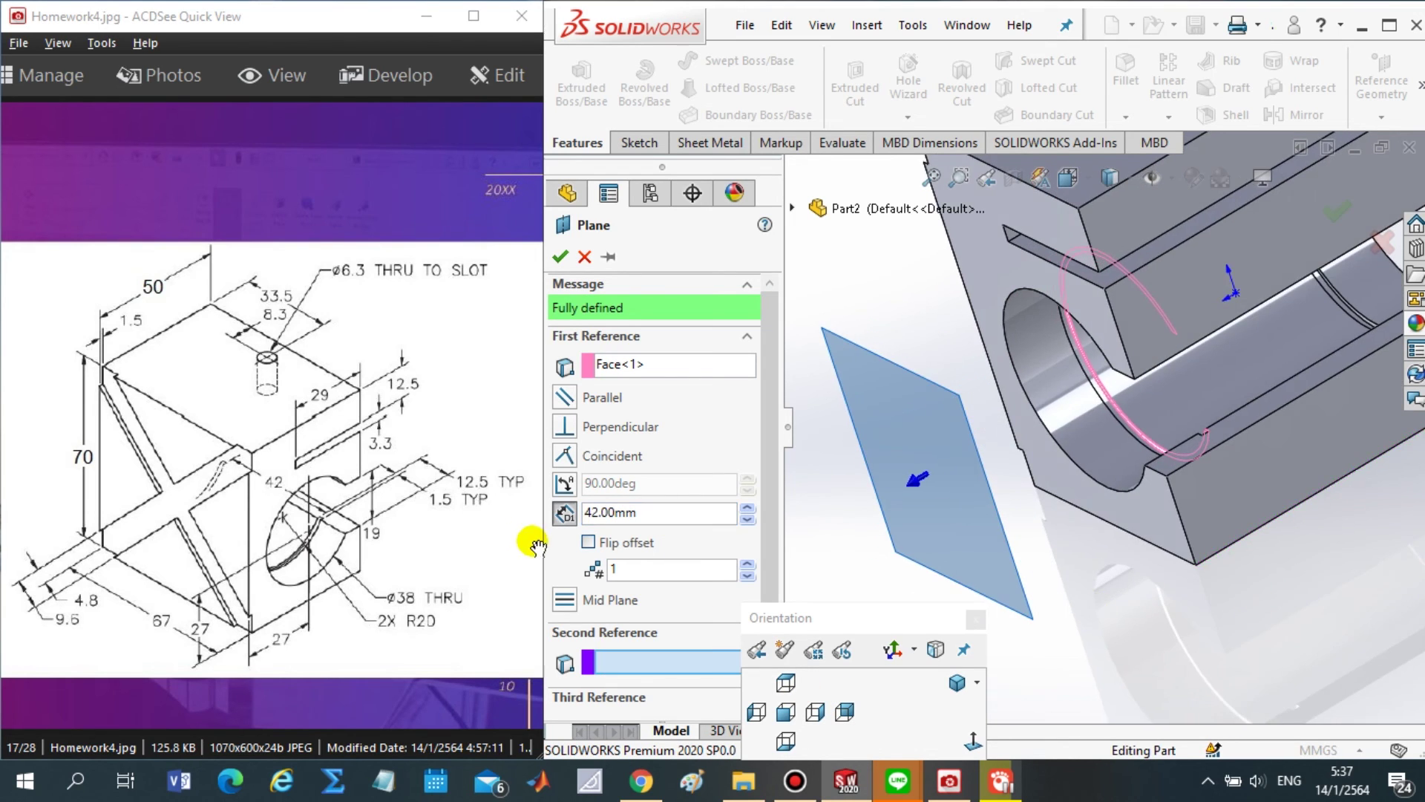
{"action": "left_click", "coordinate": [588, 542]}
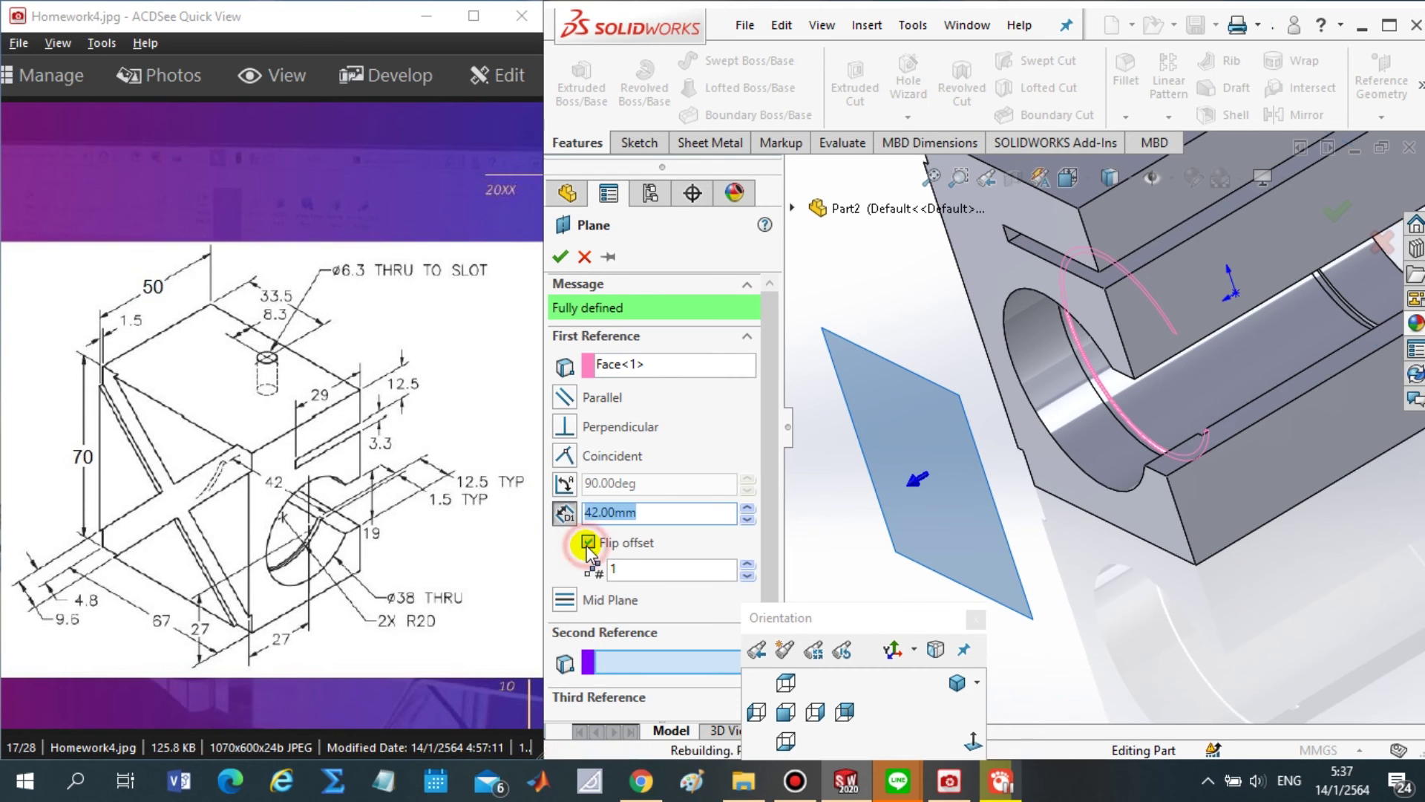
{"action": "scroll", "coordinate": [1157, 362], "scroll_direction": "up", "scroll_amount": 5}
{"action": "scroll", "coordinate": [1241, 391], "scroll_direction": "down", "scroll_amount": 3}
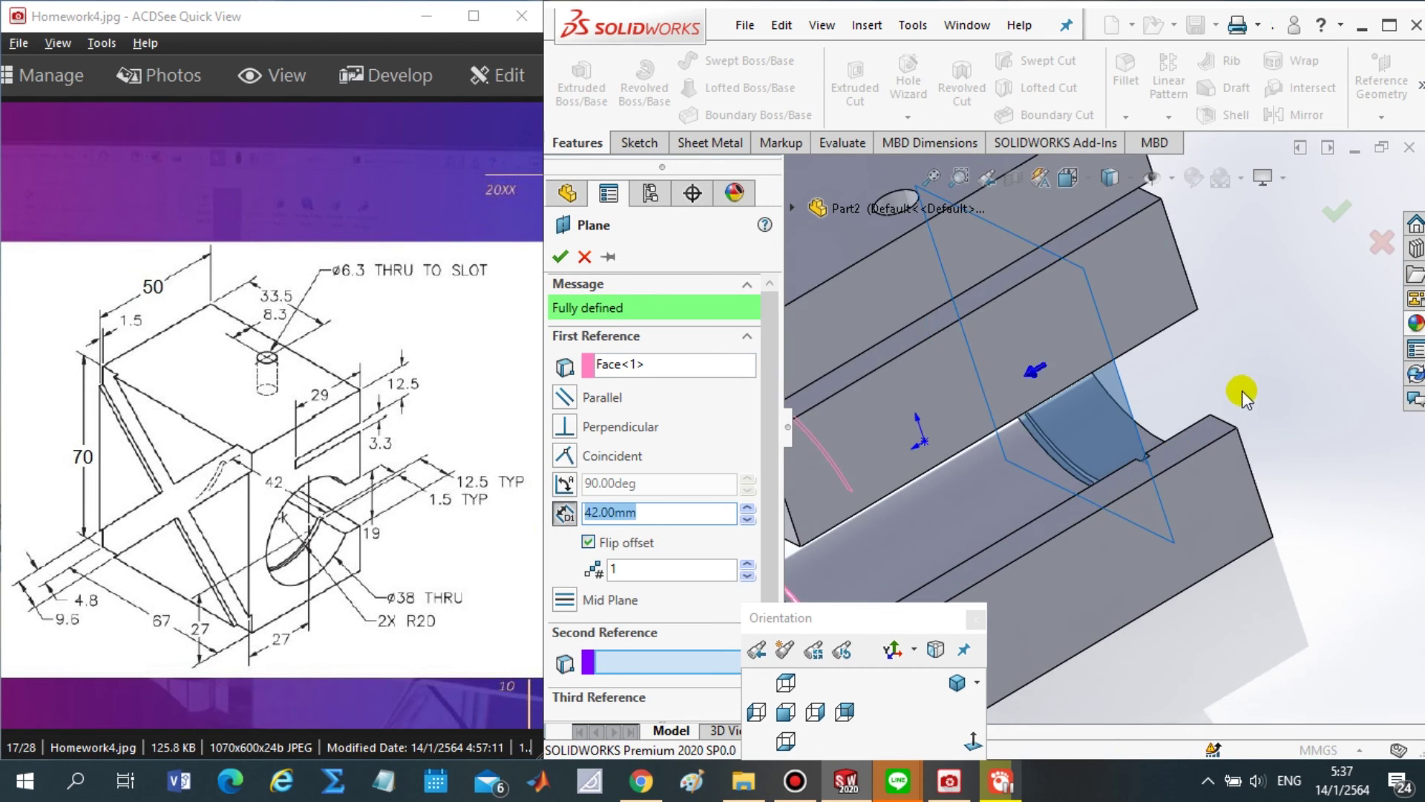
{"action": "scroll", "coordinate": [1058, 469], "scroll_direction": "down", "scroll_amount": 3}
{"action": "scroll", "coordinate": [1048, 483], "scroll_direction": "down", "scroll_amount": 2}
{"action": "mouse_move", "coordinate": [1048, 483]}
{"action": "middle_mouse_down"}
{"action": "mouse_move", "coordinate": [1113, 492]}
{"action": "mouse_move", "coordinate": [1108, 509]}
{"action": "middle_mouse_up"}
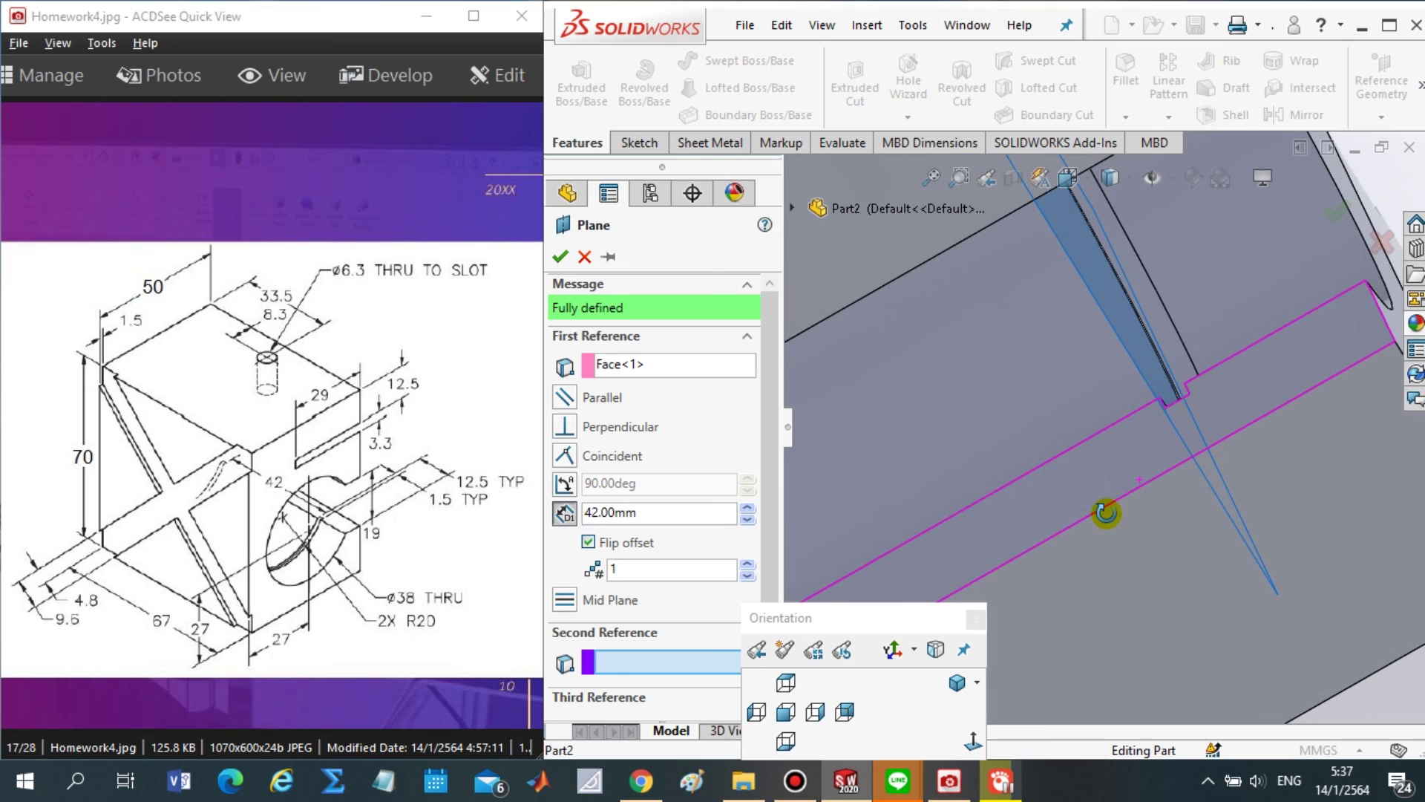
{"action": "scroll", "coordinate": [1175, 452], "scroll_direction": "up", "scroll_amount": 3}
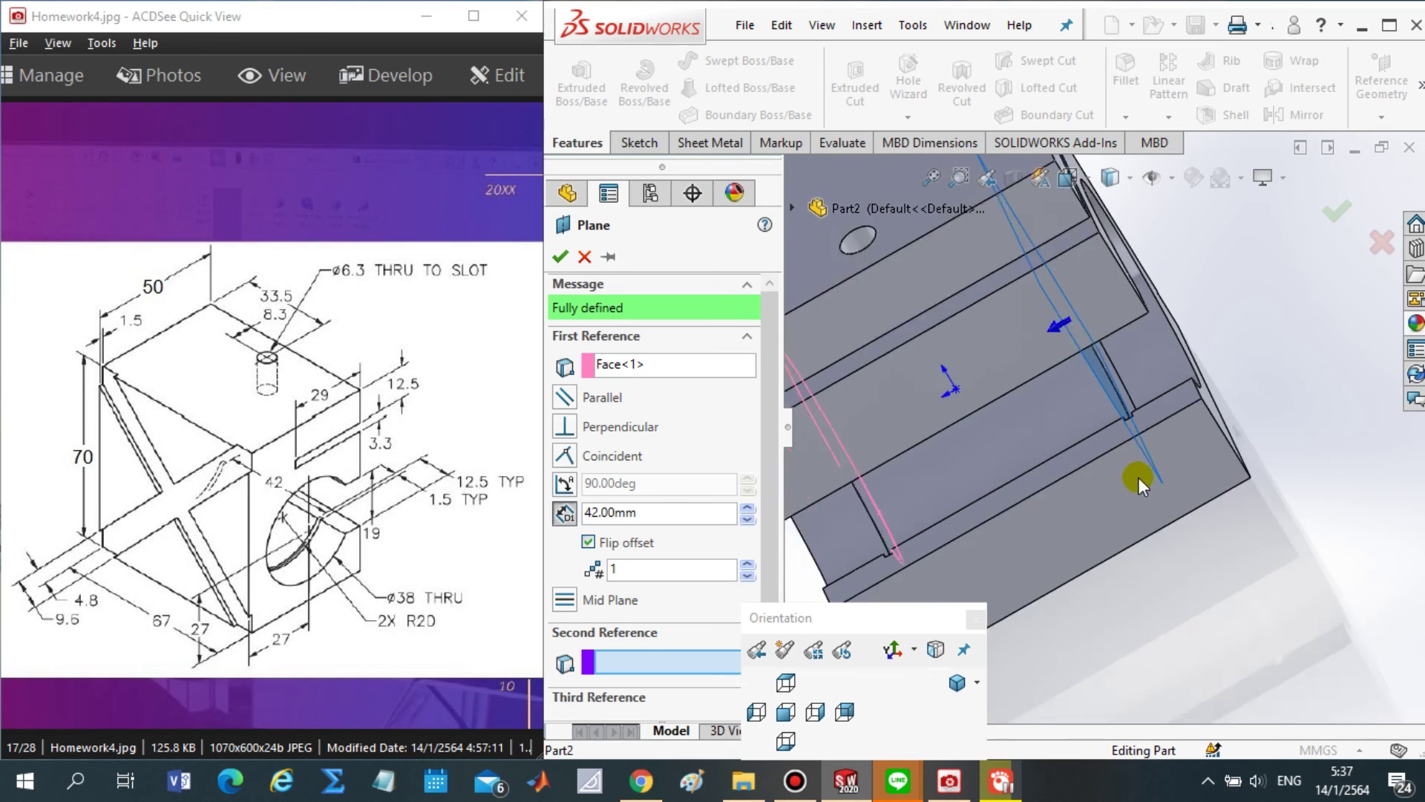
{"action": "scroll", "coordinate": [1139, 478], "scroll_direction": "up", "scroll_amount": 3}
{"action": "scroll", "coordinate": [1116, 577], "scroll_direction": "up", "scroll_amount": 3}
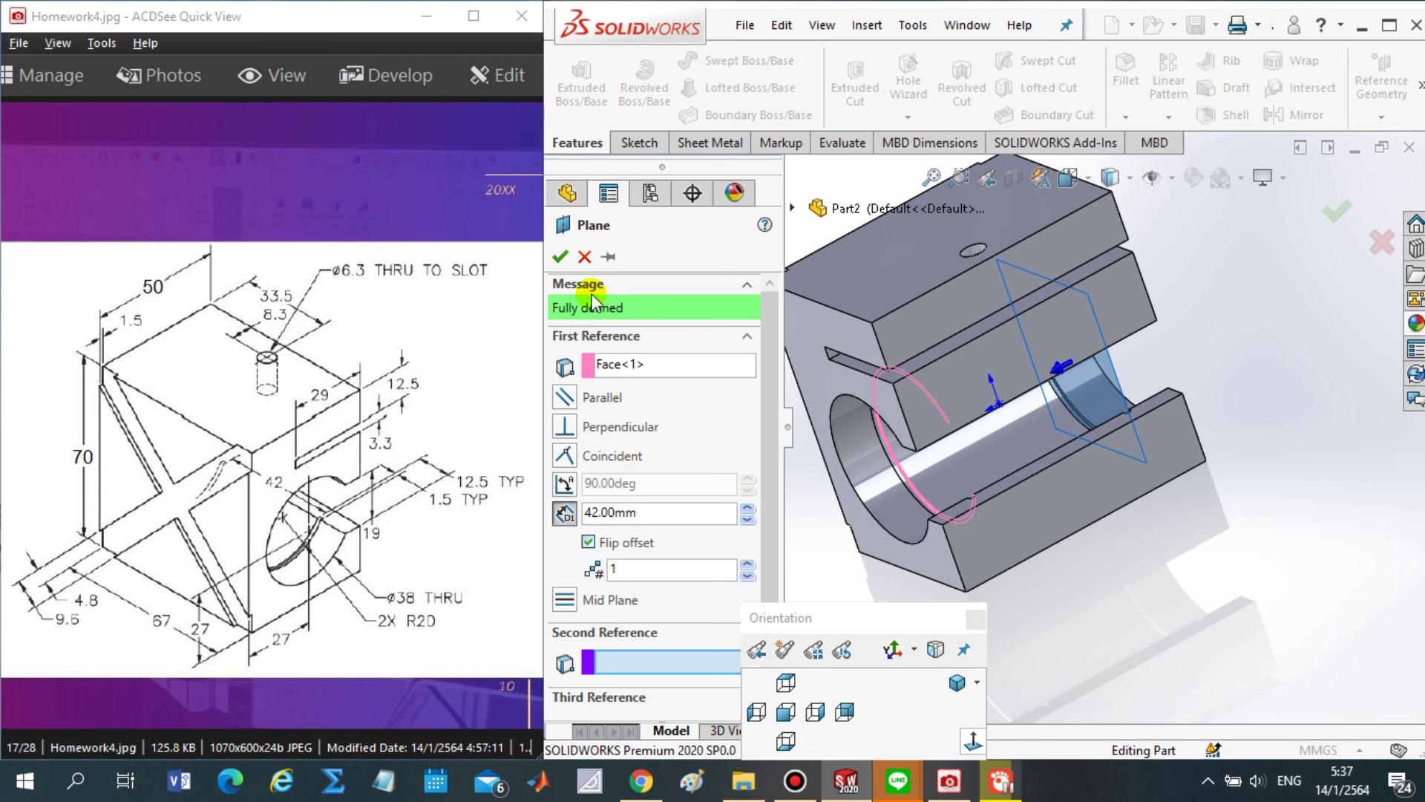
{"action": "left_click", "coordinate": [560, 256]}
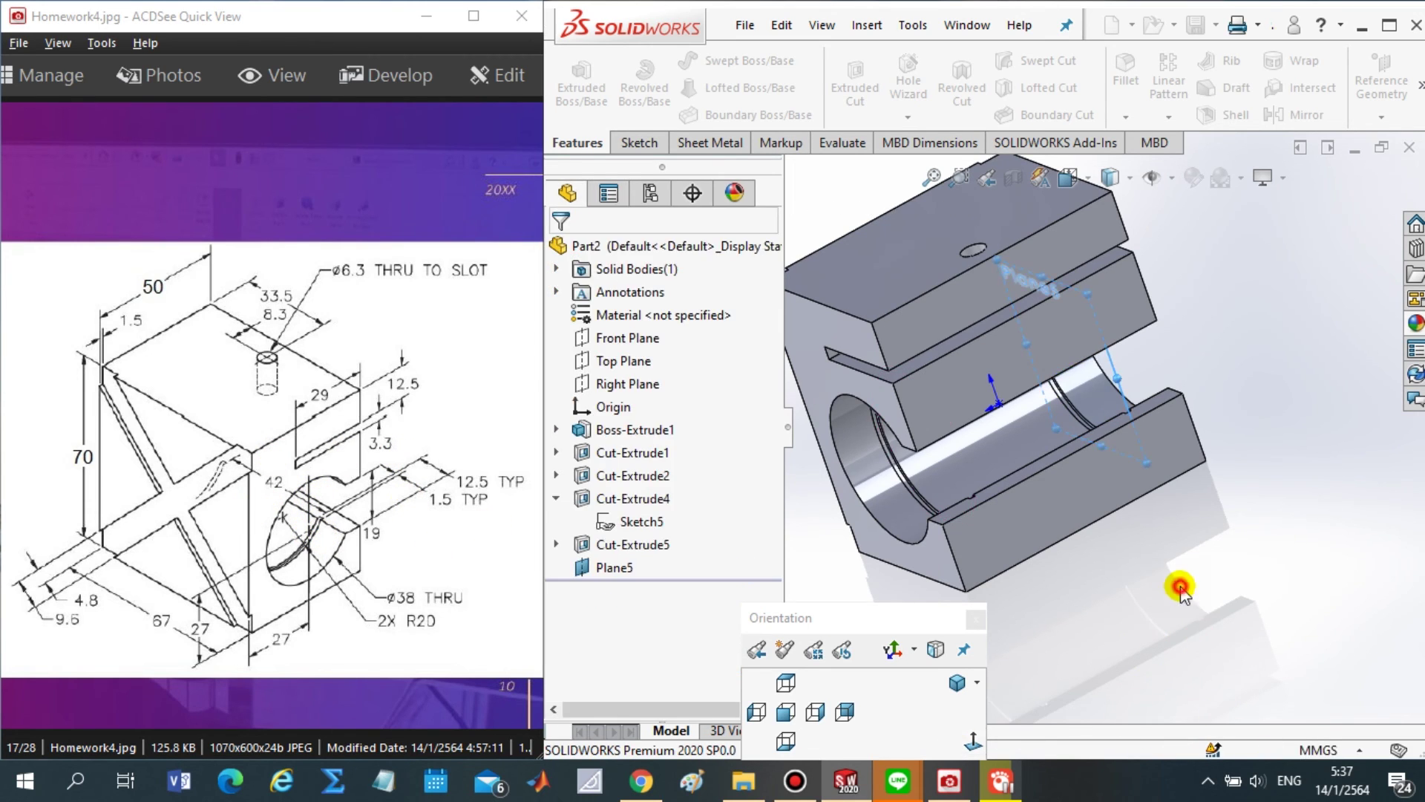
- Delete Plane5 and confirm, leaving Cut-Extrude5 as the last feature
{"action": "left_click", "coordinate": [1129, 415]}
{"action": "mouse_move", "coordinate": [1173, 634]}
{"action": "middle_mouse_down"}
{"action": "mouse_move", "coordinate": [1238, 592]}
{"action": "mouse_move", "coordinate": [1241, 613]}
{"action": "middle_mouse_up"}
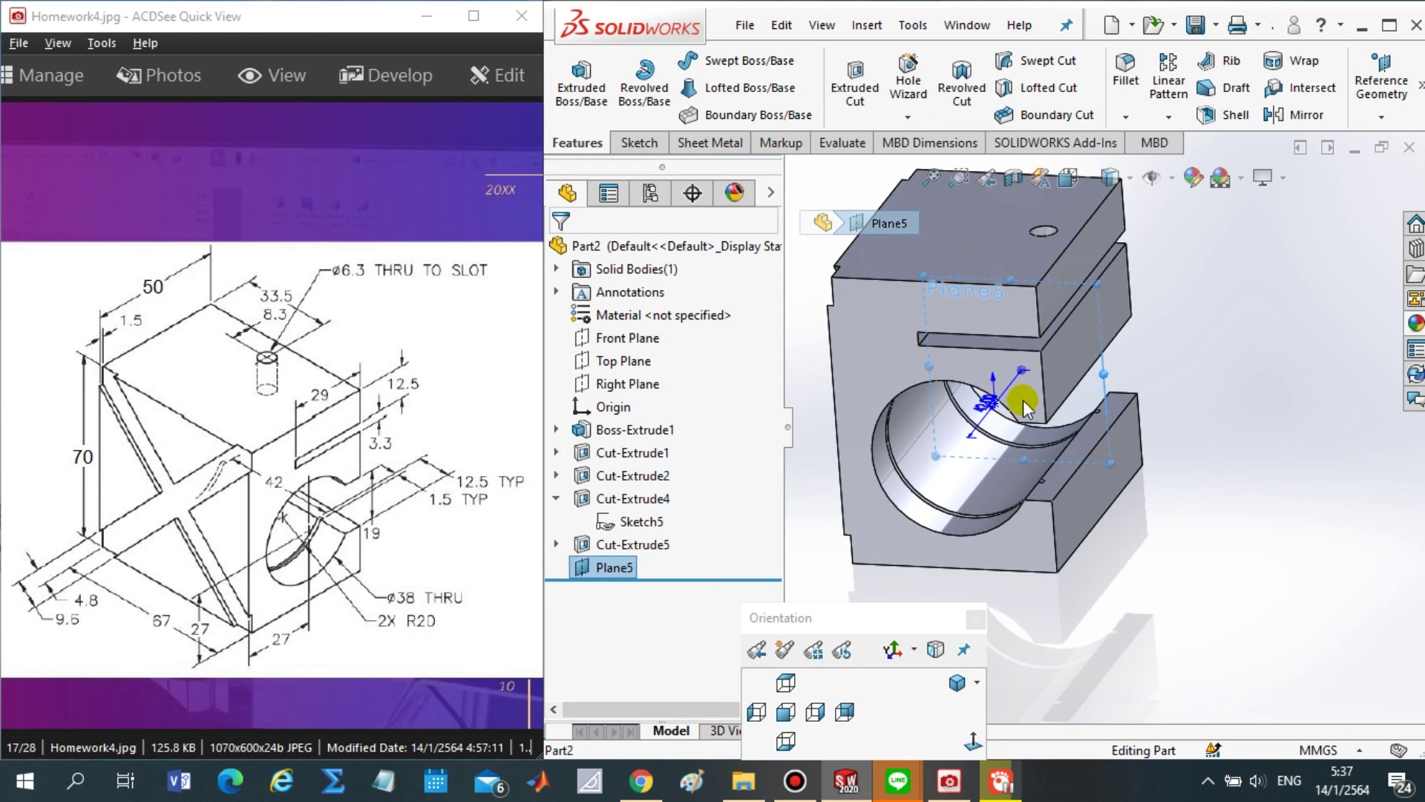
{"action": "left_click", "coordinate": [1253, 507]}
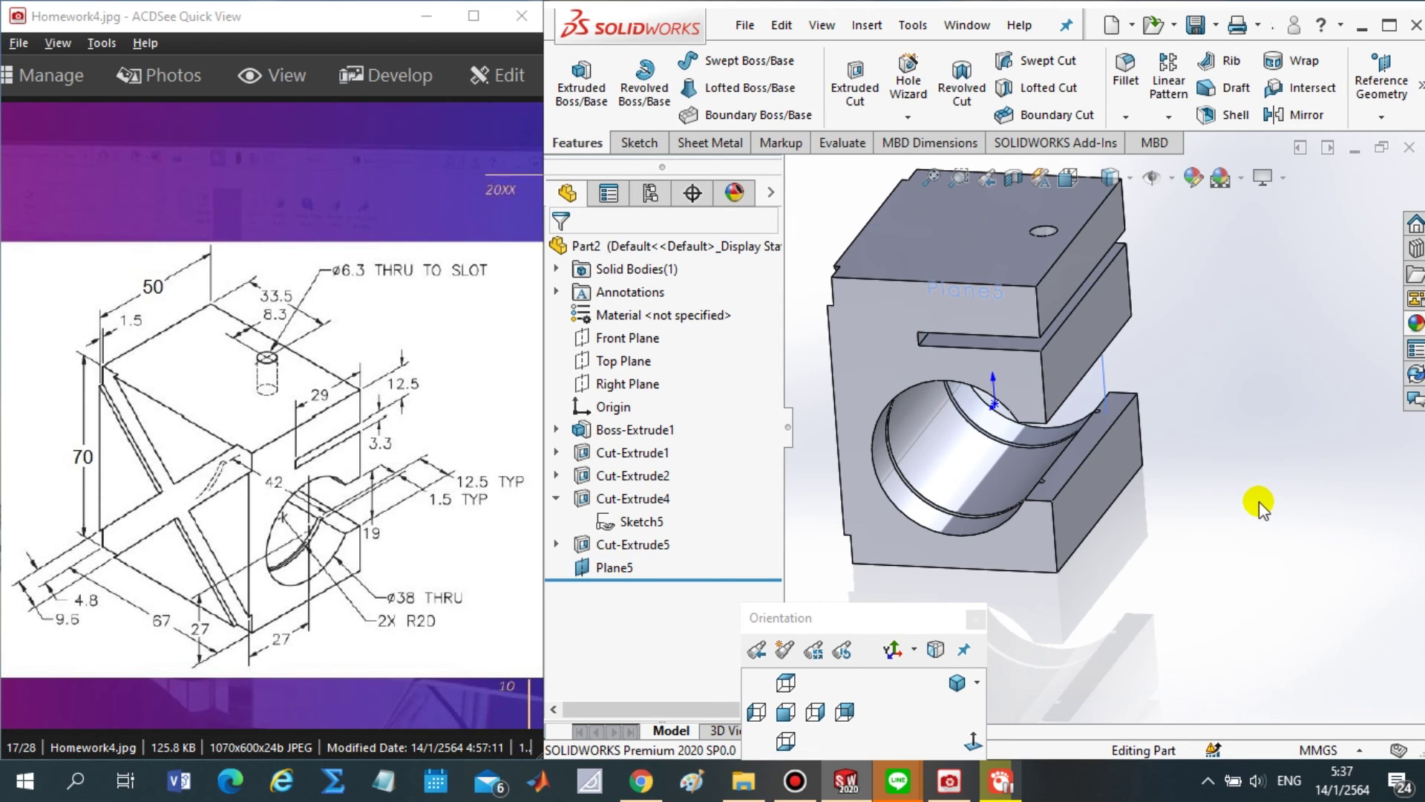
{"action": "left_click", "coordinate": [956, 682]}
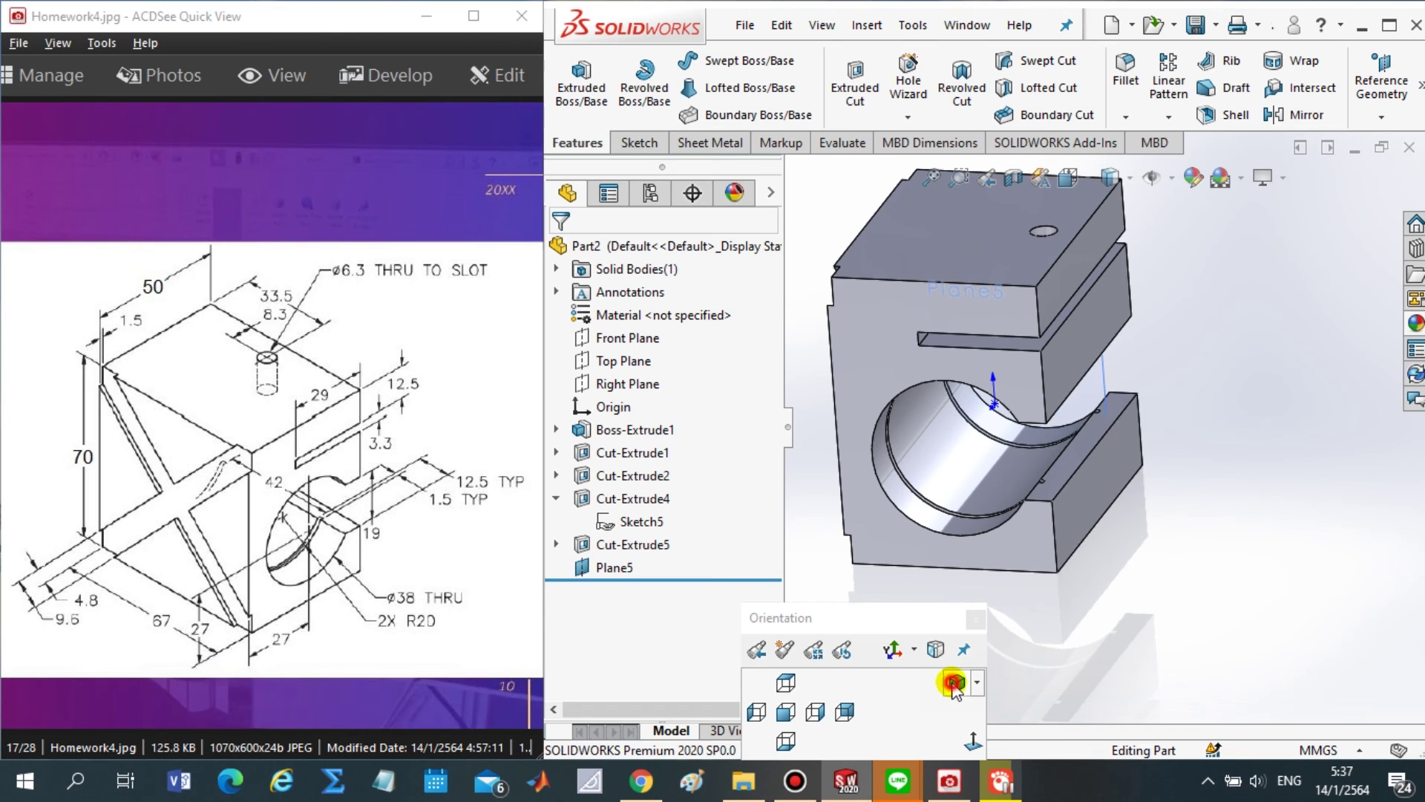
{"action": "left_click", "coordinate": [584, 568]}
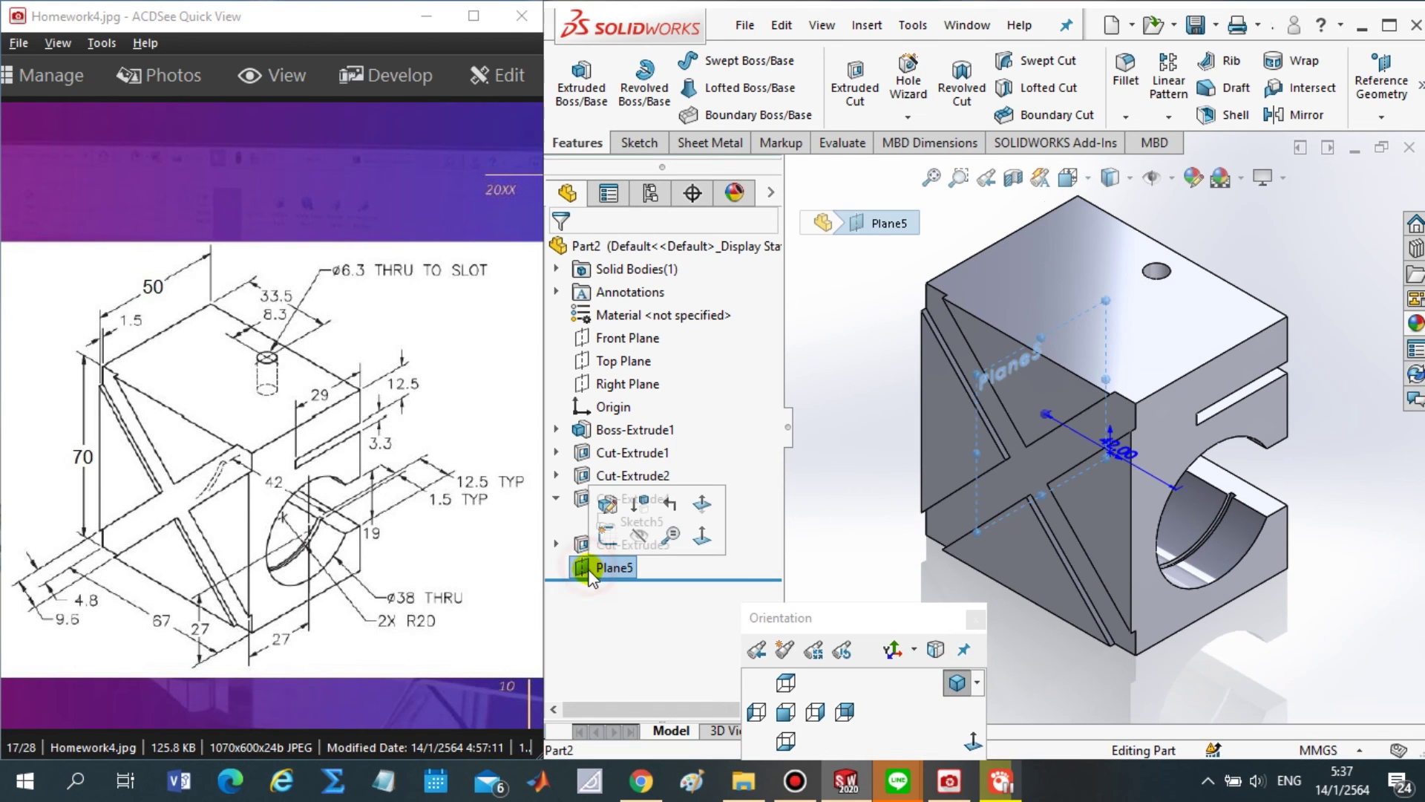
{"action": "key", "text": "Delete"}
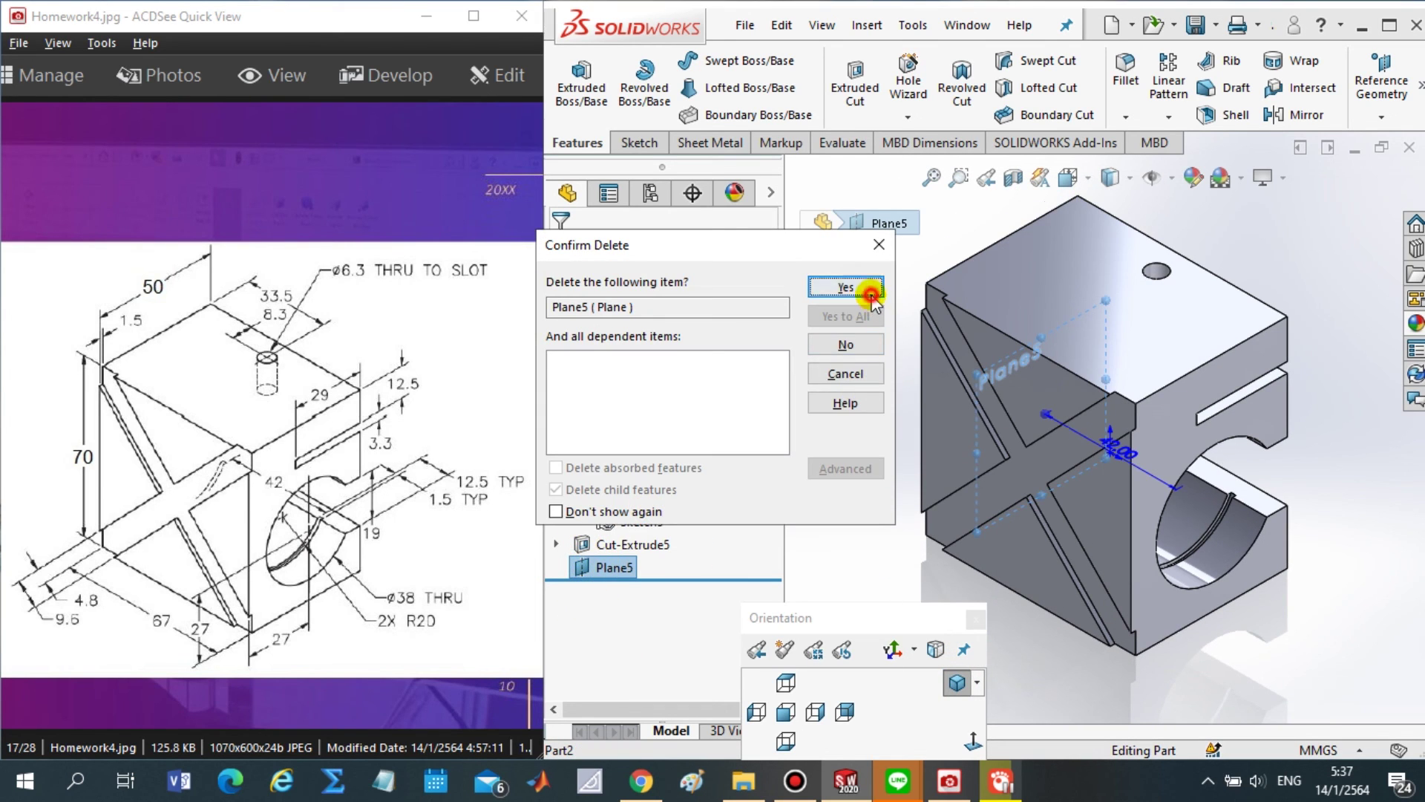
{"action": "left_click", "coordinate": [870, 297]}
{"action": "left_click", "coordinate": [556, 498]}
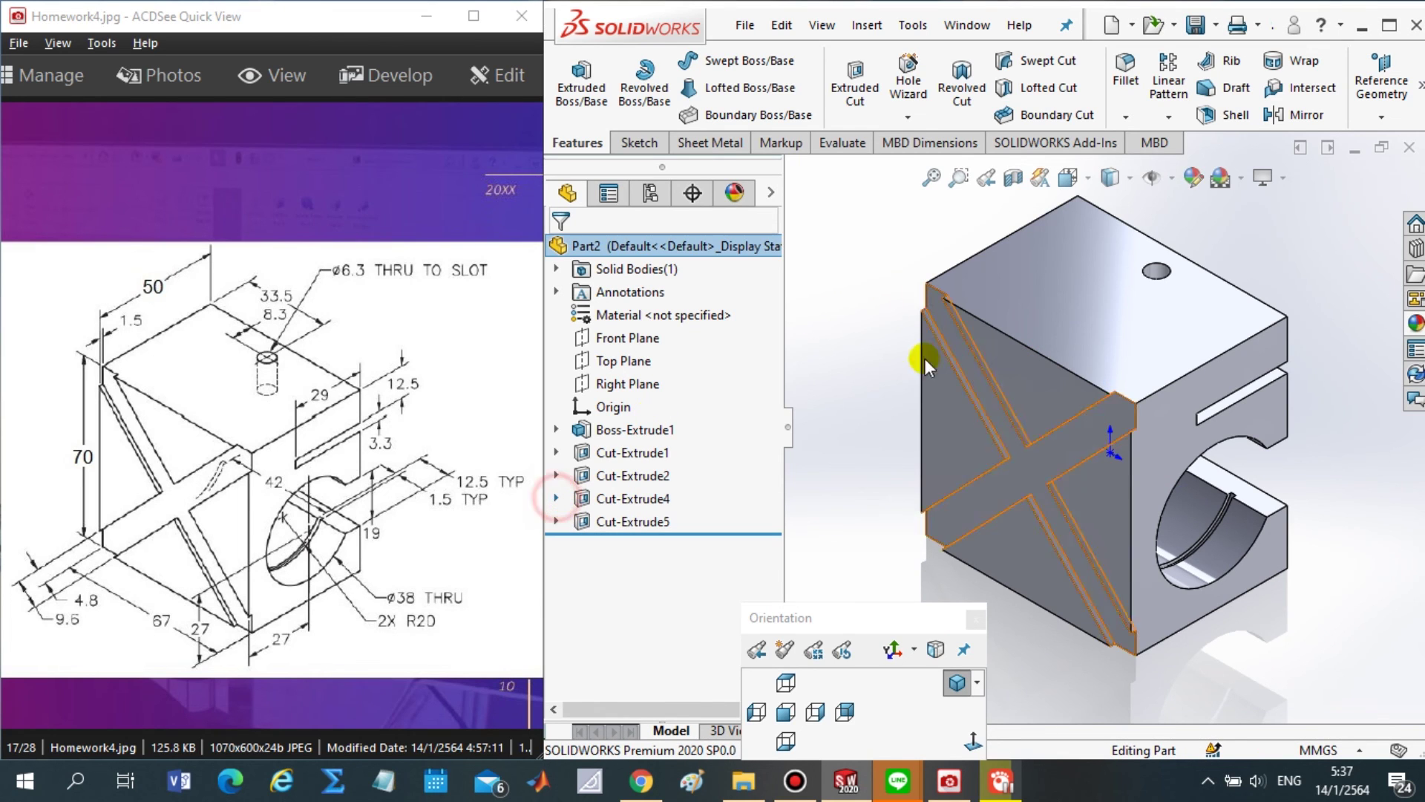
{"action": "left_click", "coordinate": [870, 460]}
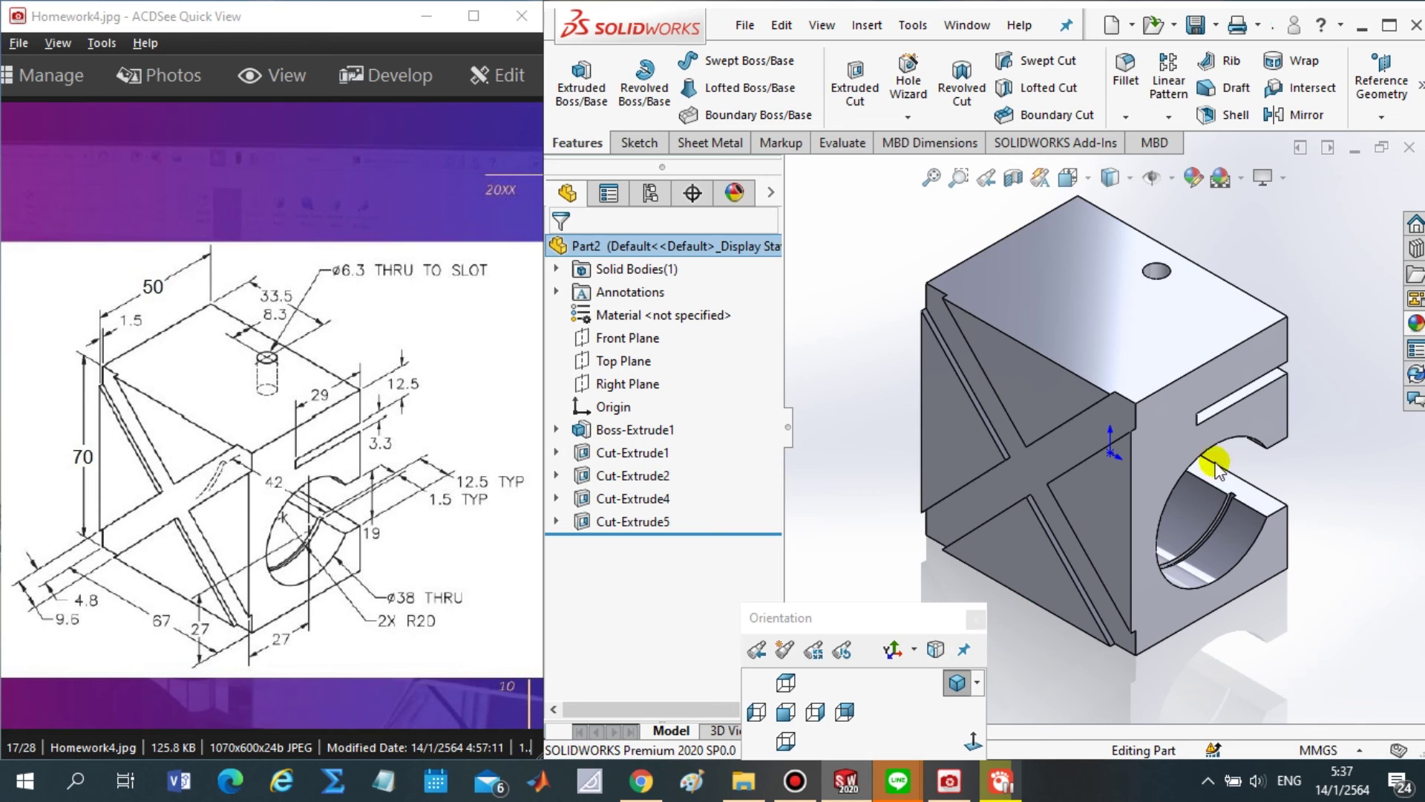
{"action": "scroll", "coordinate": [1215, 441], "scroll_direction": "up", "scroll_amount": 2}
{"action": "scroll", "coordinate": [1255, 501], "scroll_direction": "down", "scroll_amount": 1}
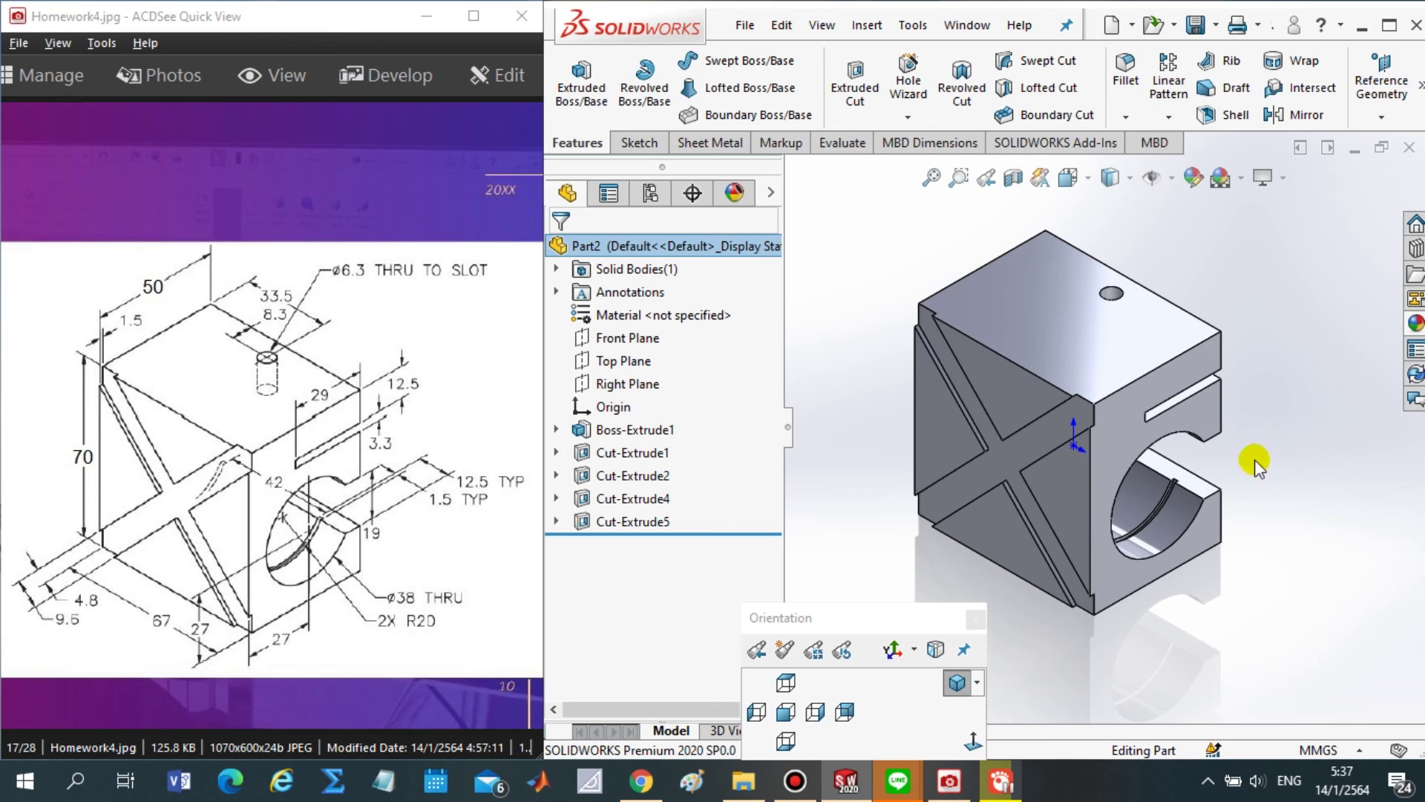
- Try brown, red, lavender-blue and pink swatches on the part's colour
{"action": "left_click", "coordinate": [1193, 177]}
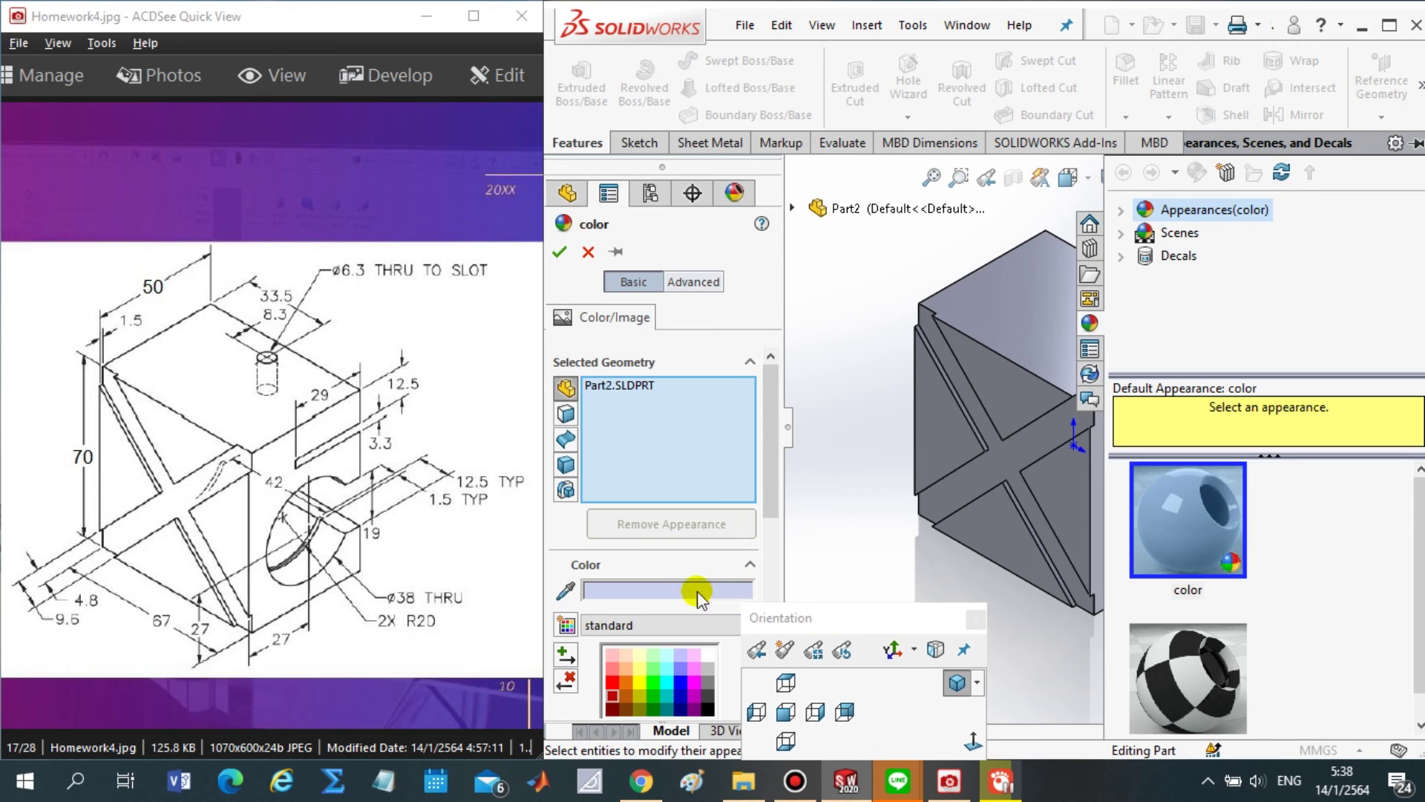
{"action": "left_click", "coordinate": [814, 646]}
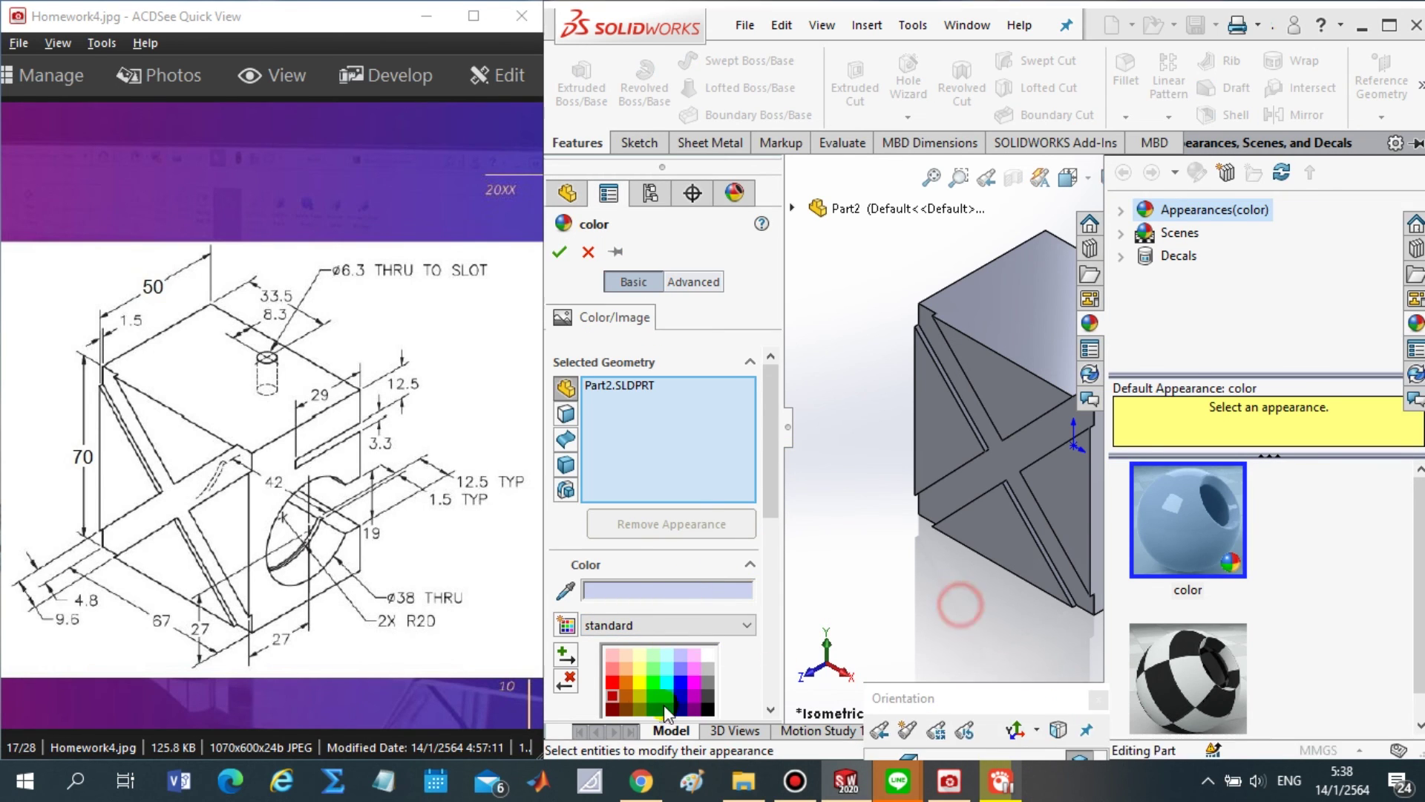
{"action": "left_click", "coordinate": [625, 694]}
{"action": "left_click", "coordinate": [613, 683]}
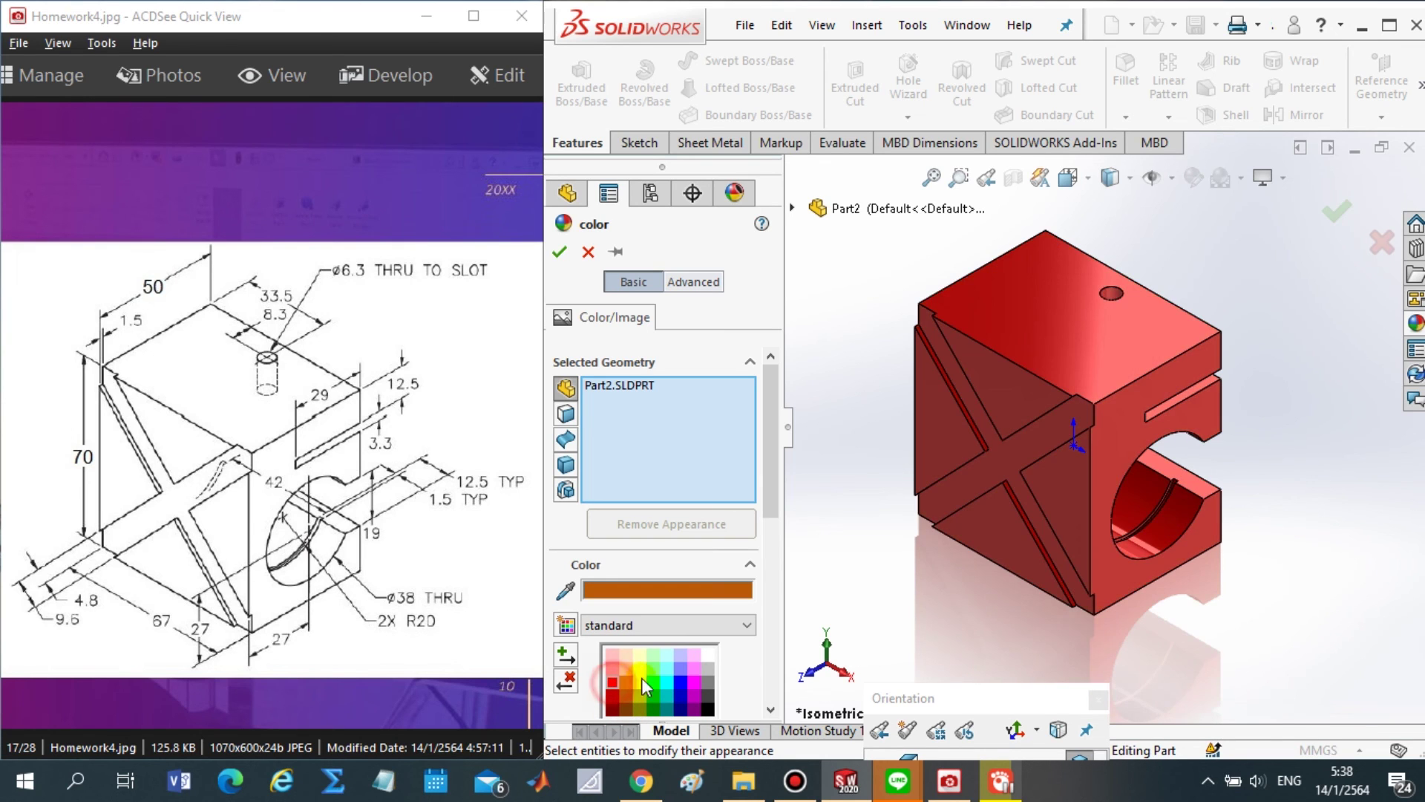
{"action": "left_click", "coordinate": [678, 671]}
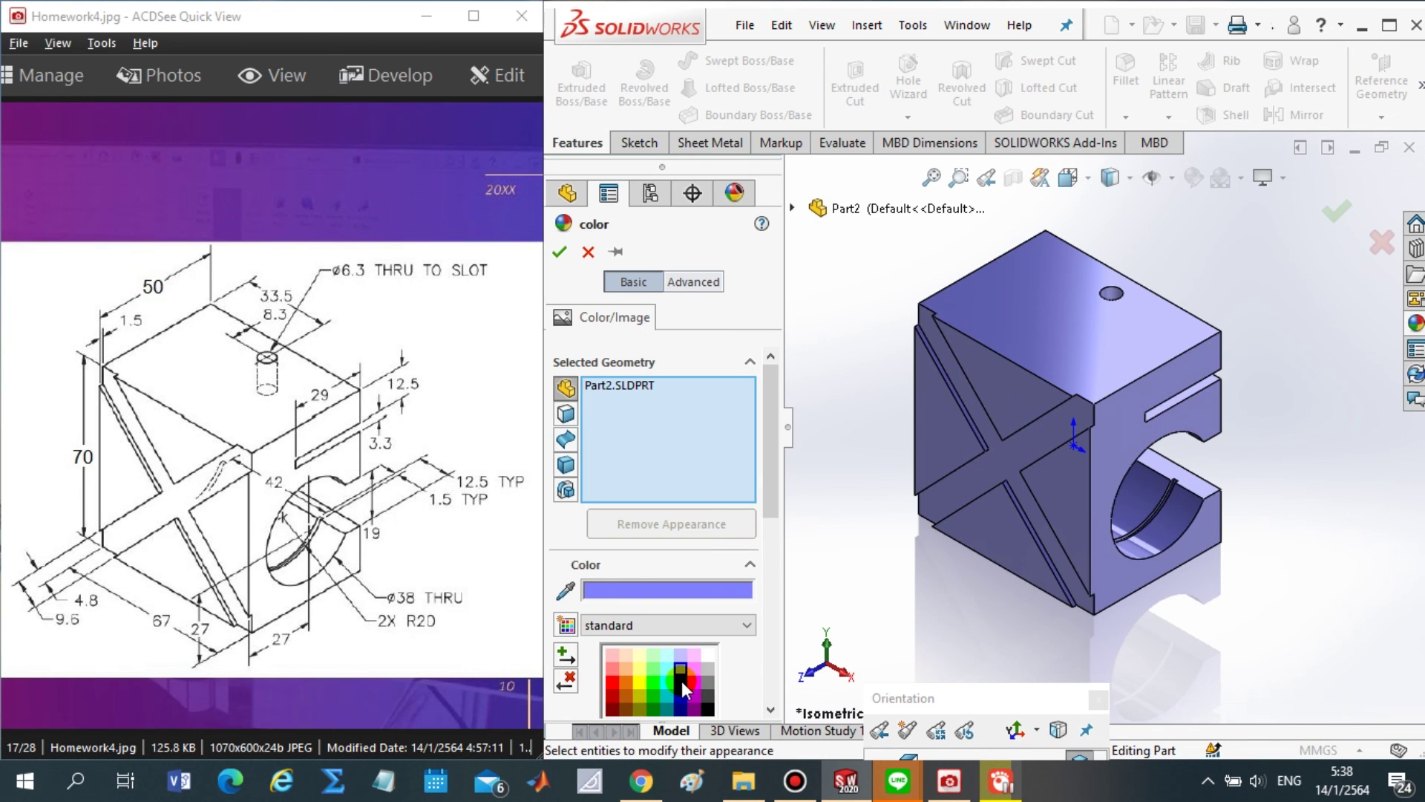
{"action": "left_click", "coordinate": [682, 680]}
{"action": "left_click", "coordinate": [691, 654]}
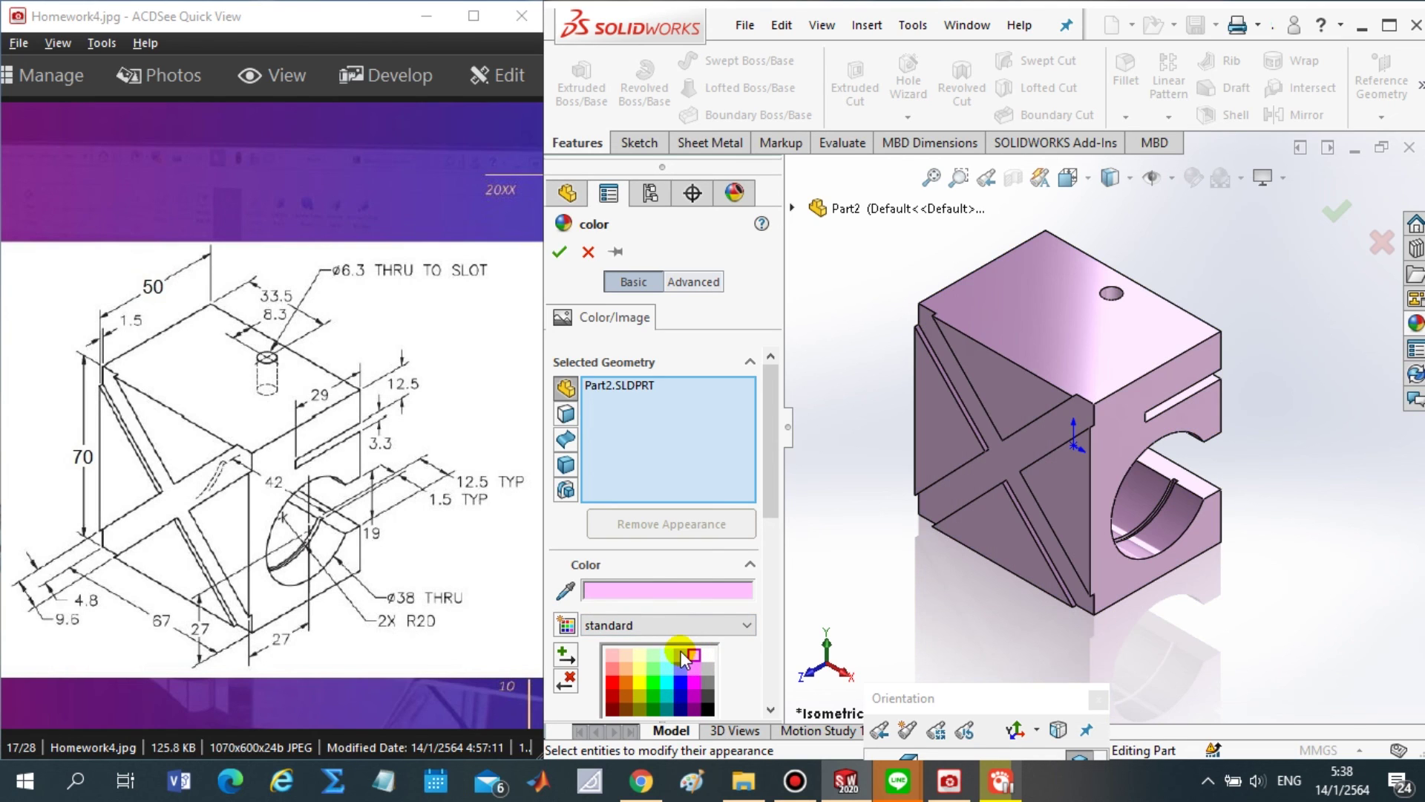
{"action": "left_click", "coordinate": [693, 681]}
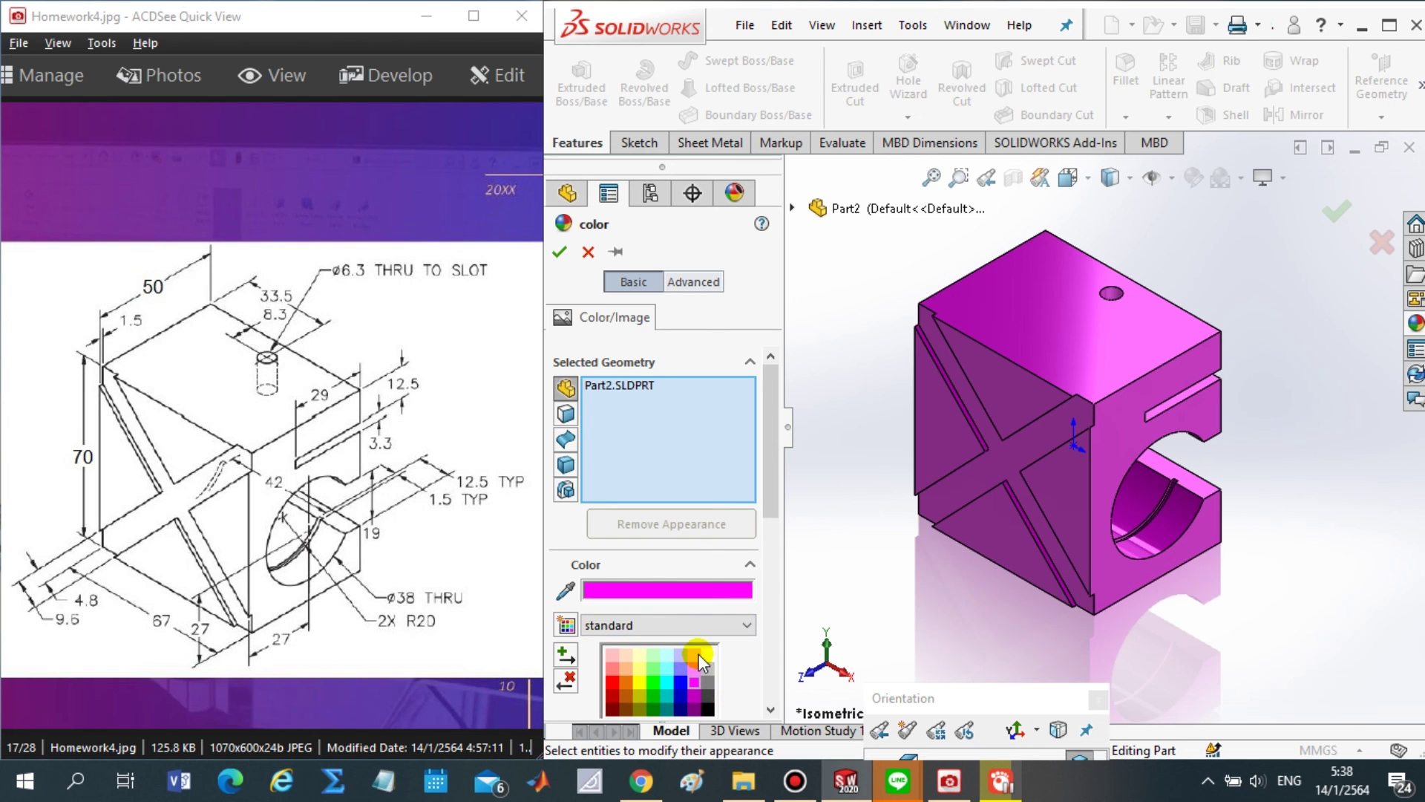
{"action": "left_click", "coordinate": [697, 653]}
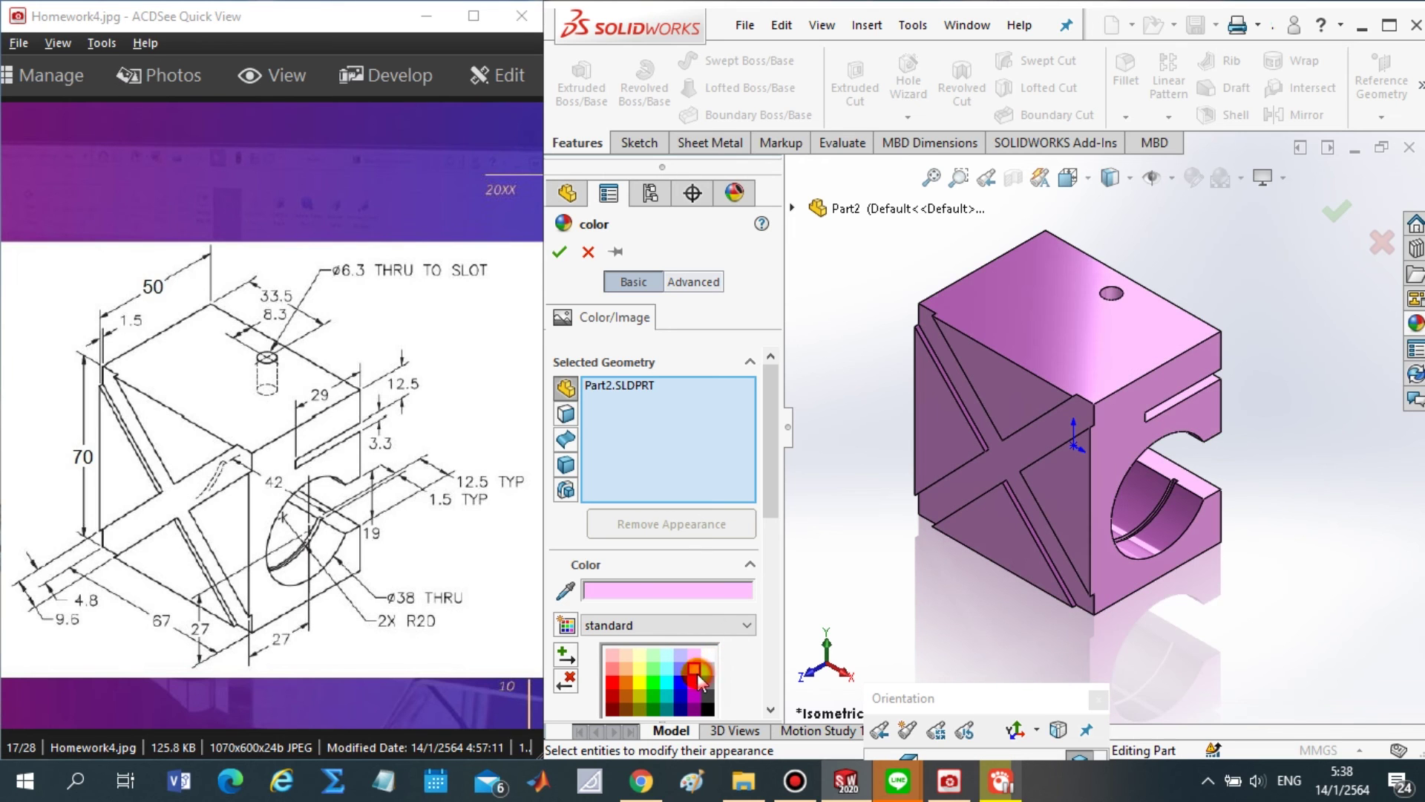
{"action": "mouse_move", "coordinate": [1203, 631]}
{"action": "middle_mouse_down"}
{"action": "mouse_move", "coordinate": [1119, 492]}
{"action": "mouse_move", "coordinate": [1330, 534]}
{"action": "mouse_move", "coordinate": [1312, 364]}
{"action": "mouse_move", "coordinate": [1244, 356]}
{"action": "mouse_move", "coordinate": [1288, 241]}
{"action": "mouse_move", "coordinate": [836, 277]}
{"action": "middle_mouse_up"}
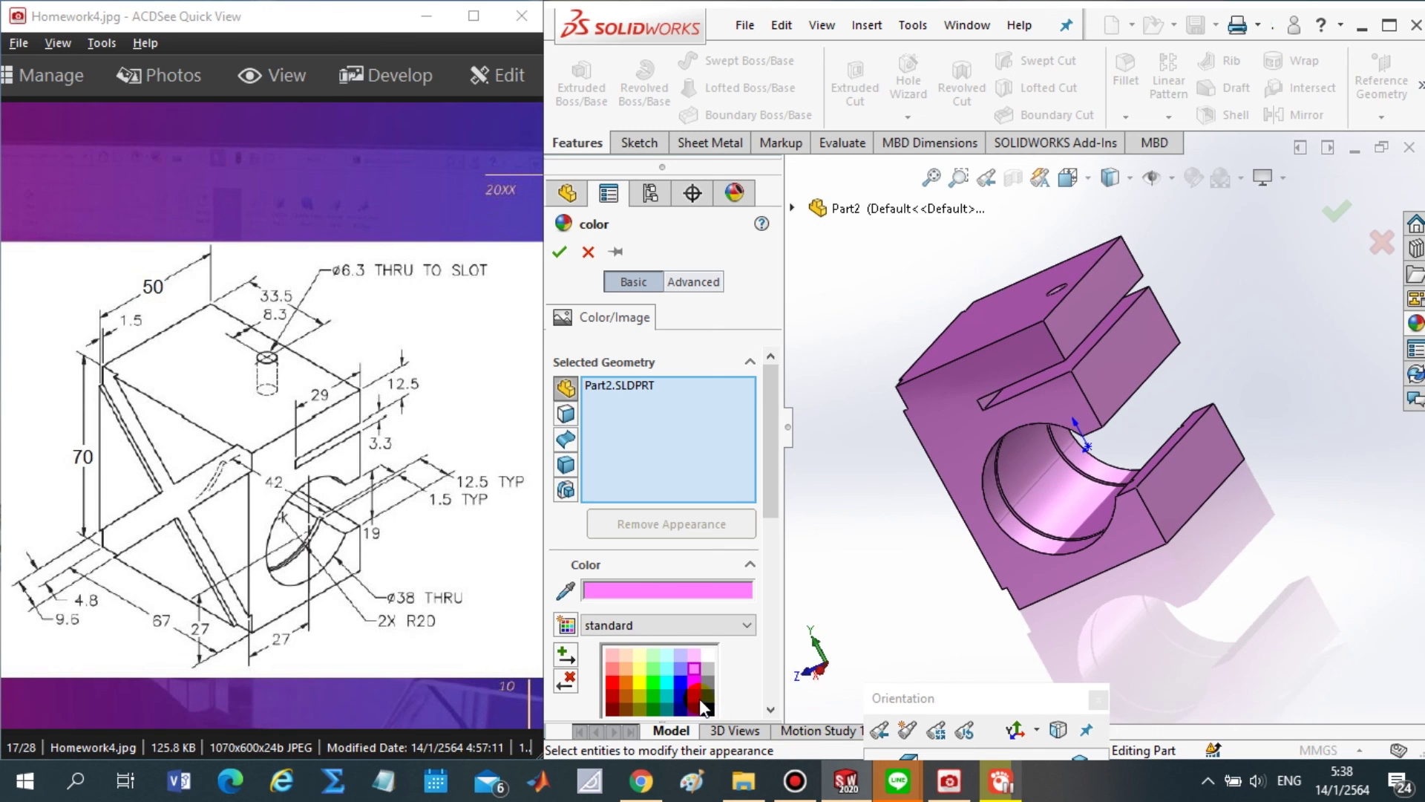
- Try bright magenta shades and a dark purple on the part
{"action": "left_click", "coordinate": [694, 695]}
{"action": "left_click", "coordinate": [693, 681]}
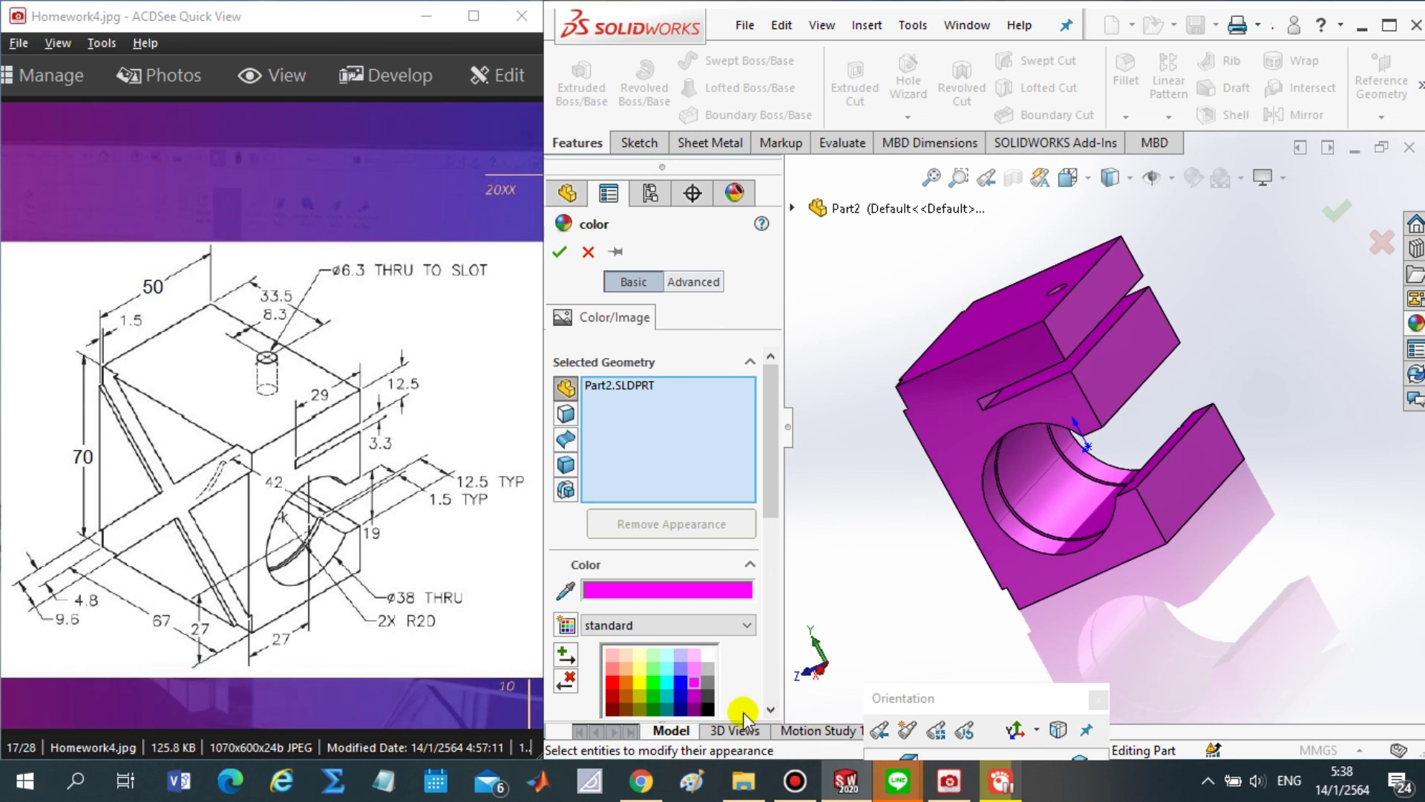
{"action": "left_click", "coordinate": [694, 695]}
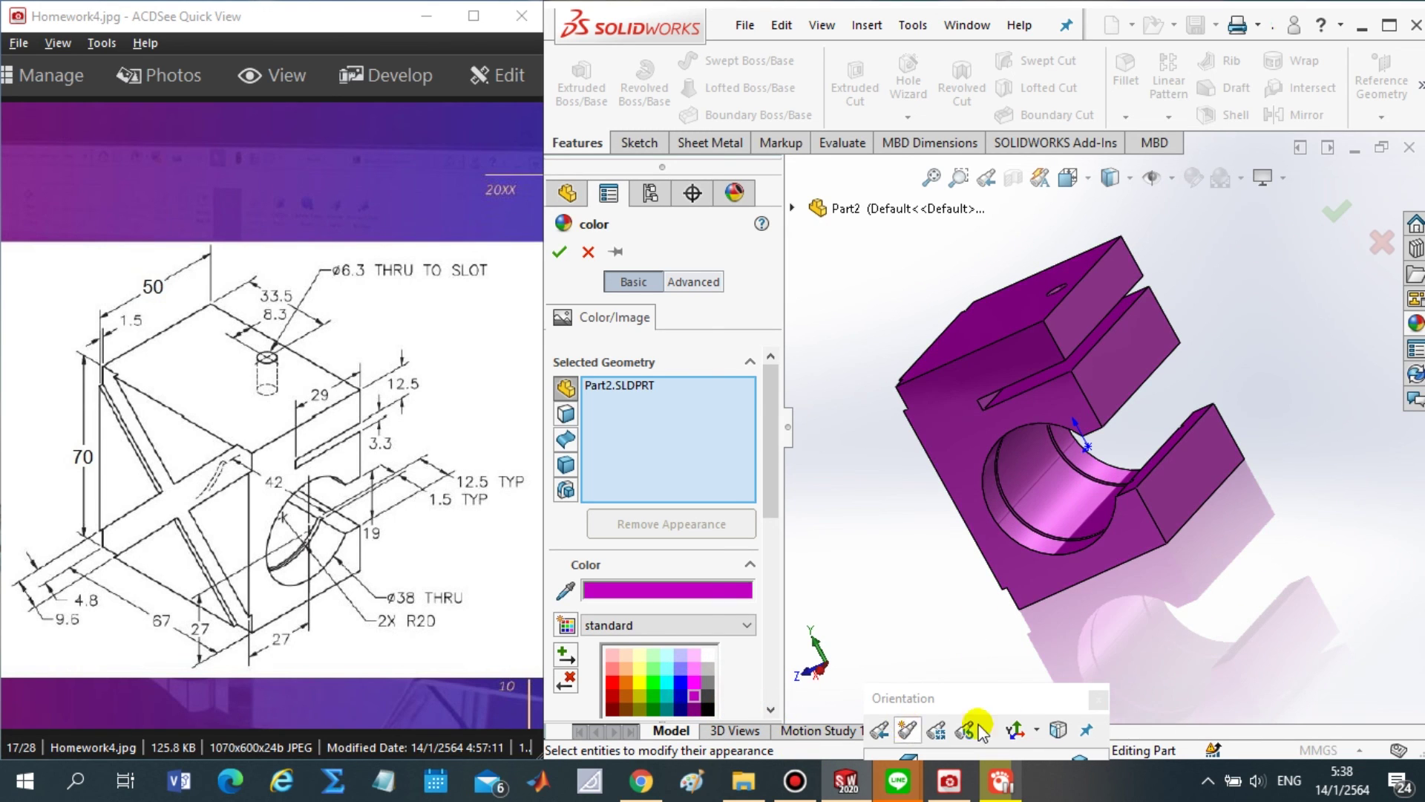
{"action": "left_click", "coordinate": [945, 660]}
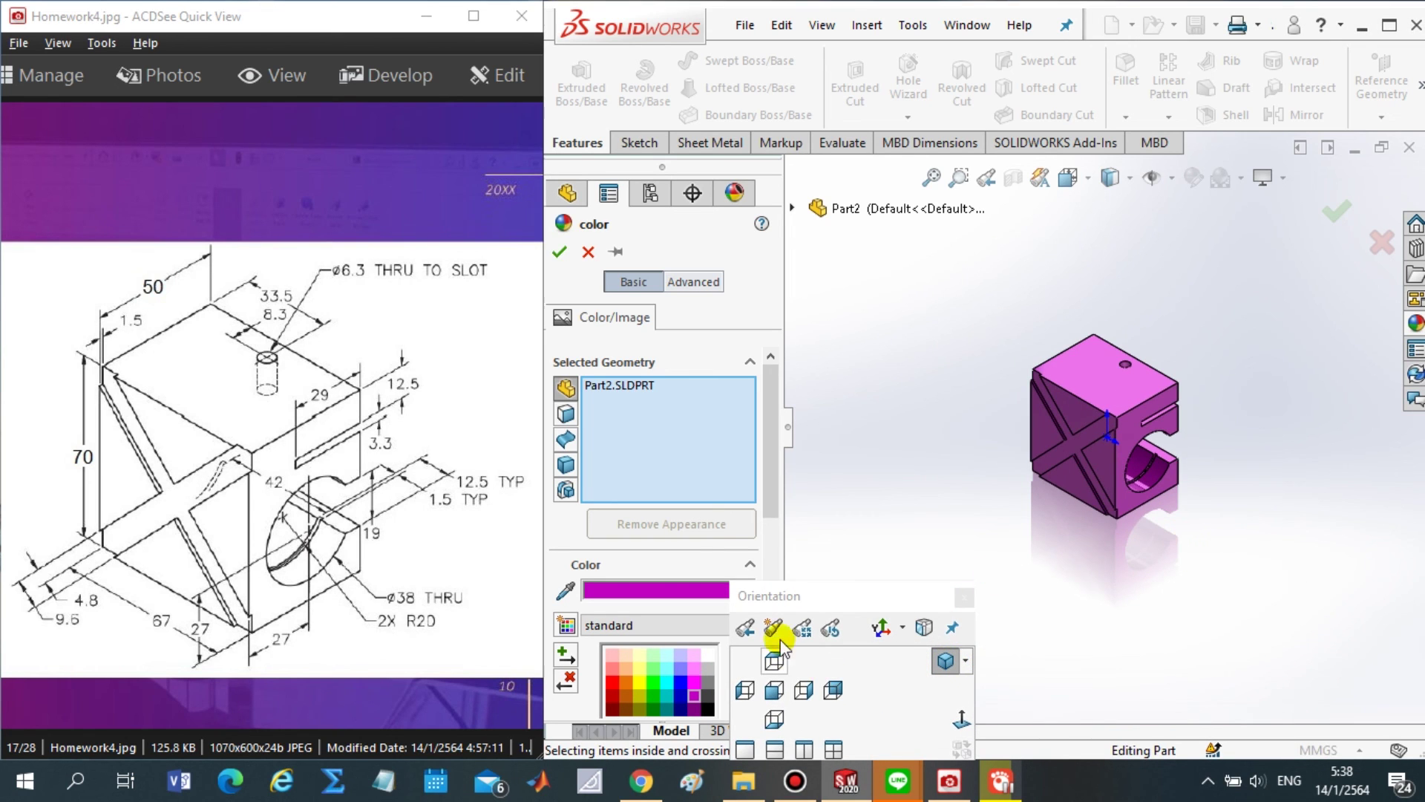
{"action": "left_click", "coordinate": [696, 711]}
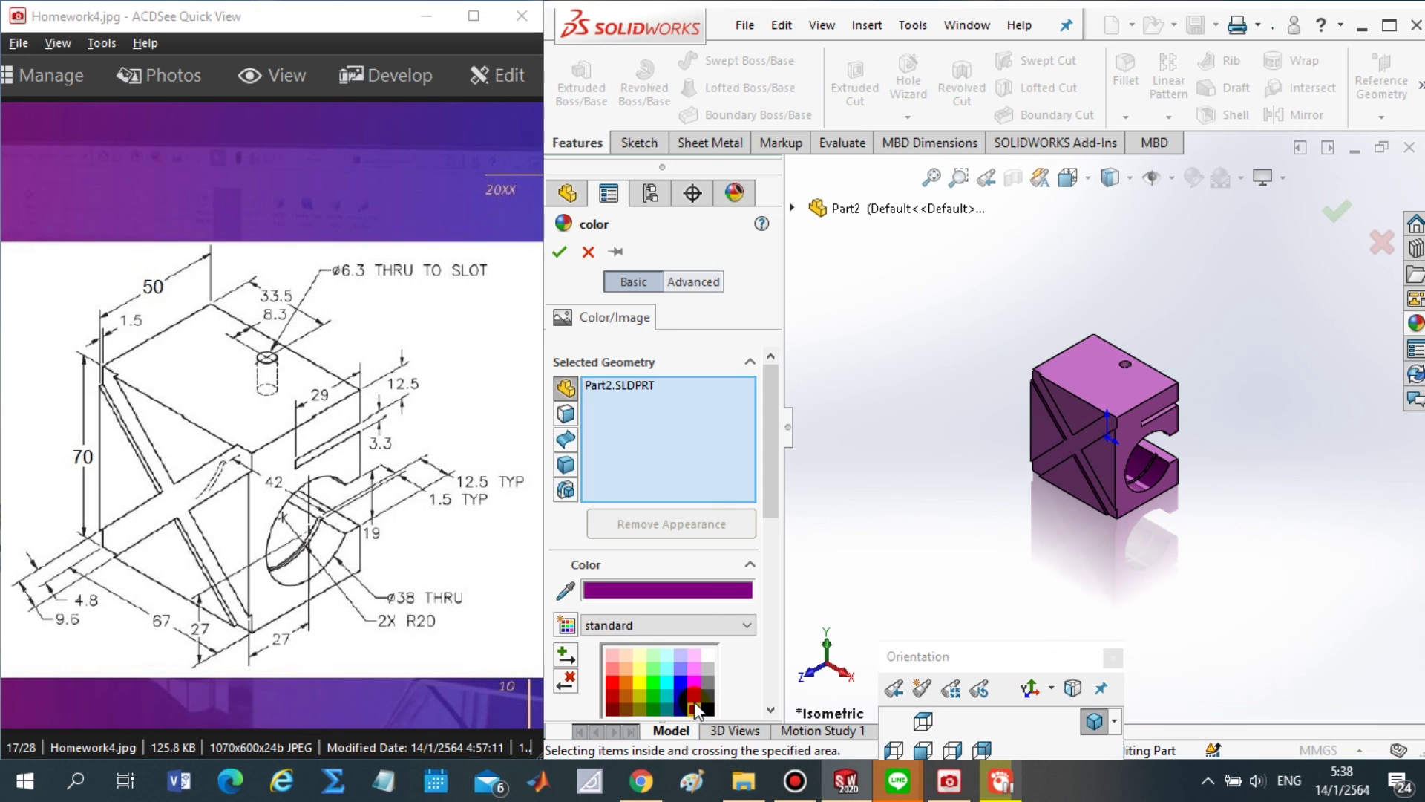
{"action": "scroll", "coordinate": [1198, 450], "scroll_direction": "up", "scroll_amount": 3}
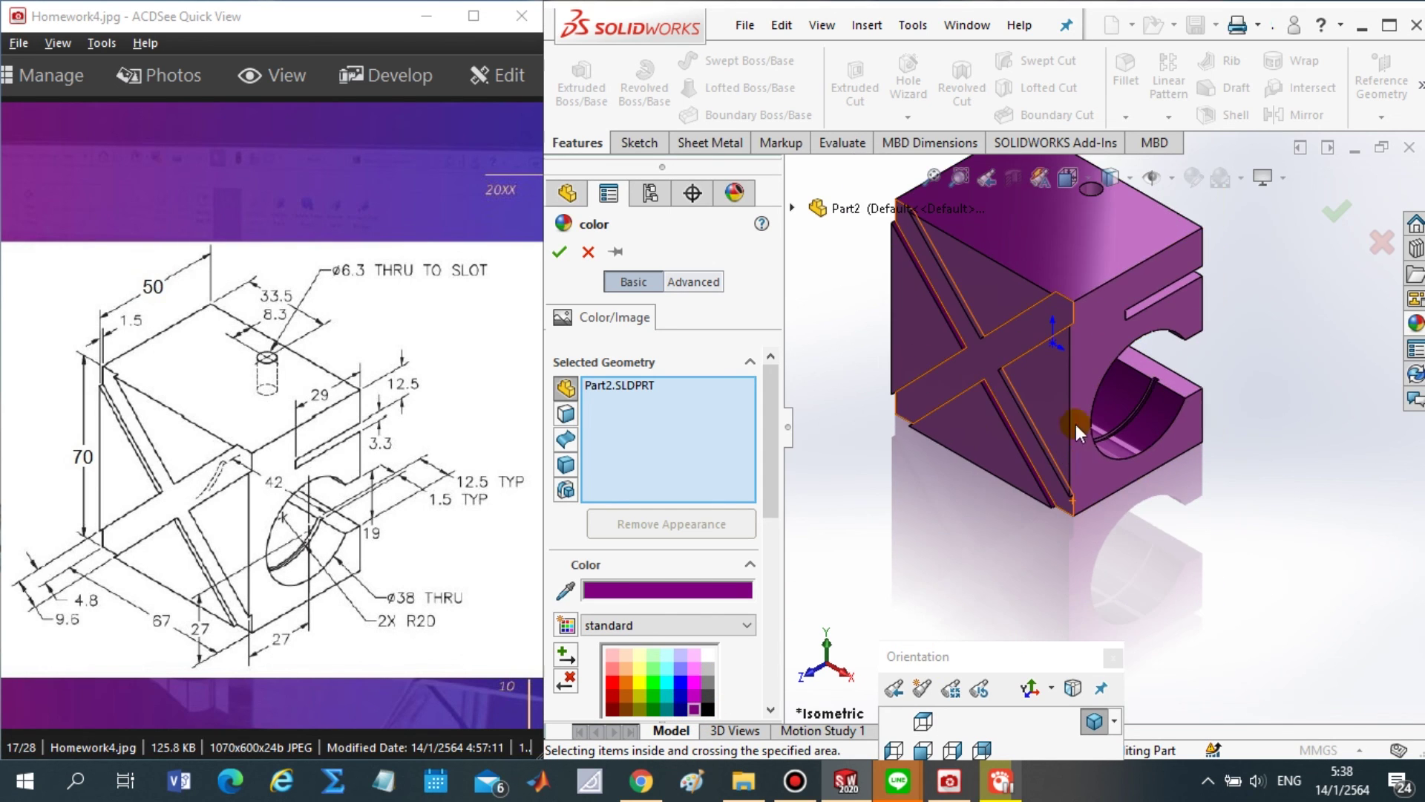
{"action": "scroll", "coordinate": [1075, 424], "scroll_direction": "up", "scroll_amount": 2}
{"action": "scroll", "coordinate": [1045, 287], "scroll_direction": "down", "scroll_amount": 1}
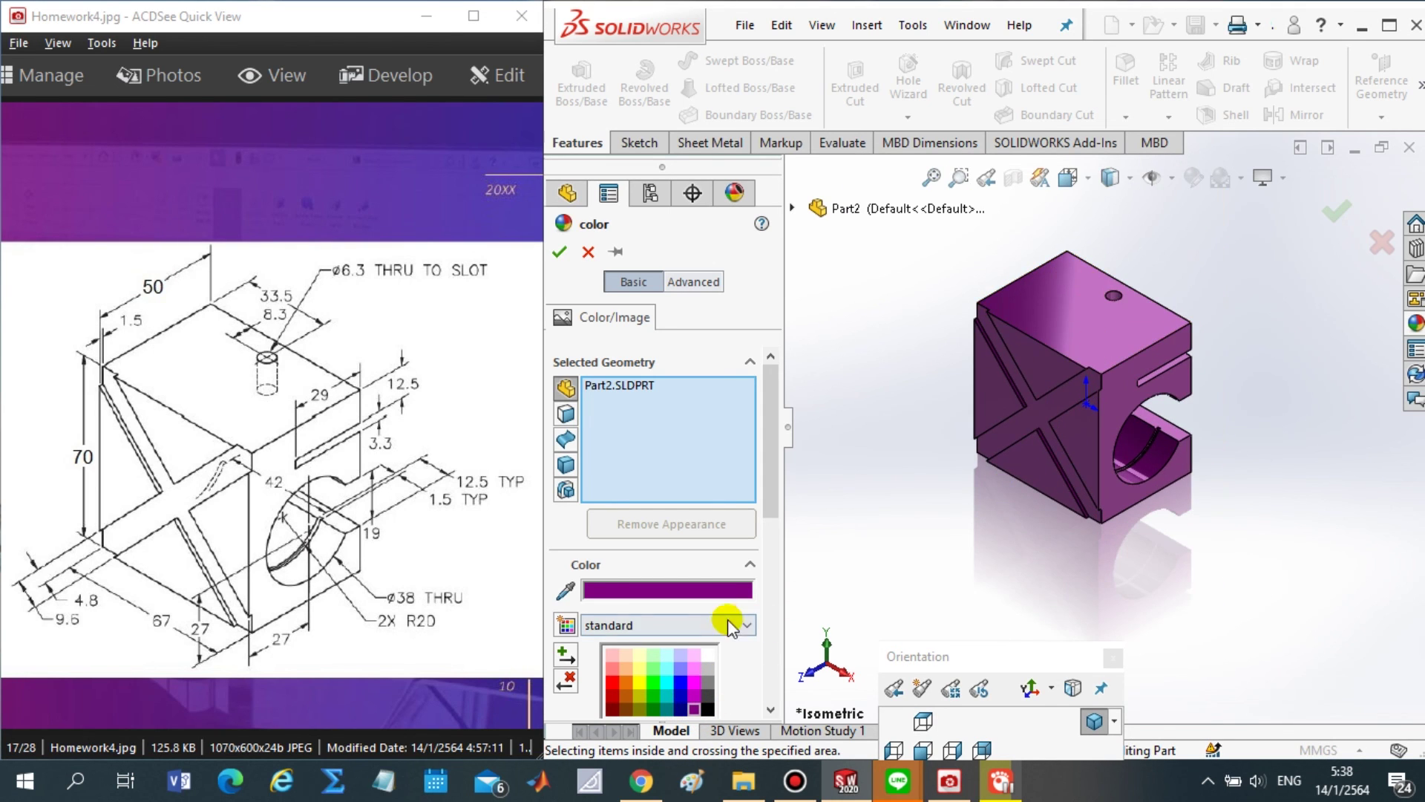
- Compare dark blue and magenta swatches, then apply purple to the whole part
{"action": "left_click", "coordinate": [695, 687]}
{"action": "left_click", "coordinate": [698, 695]}
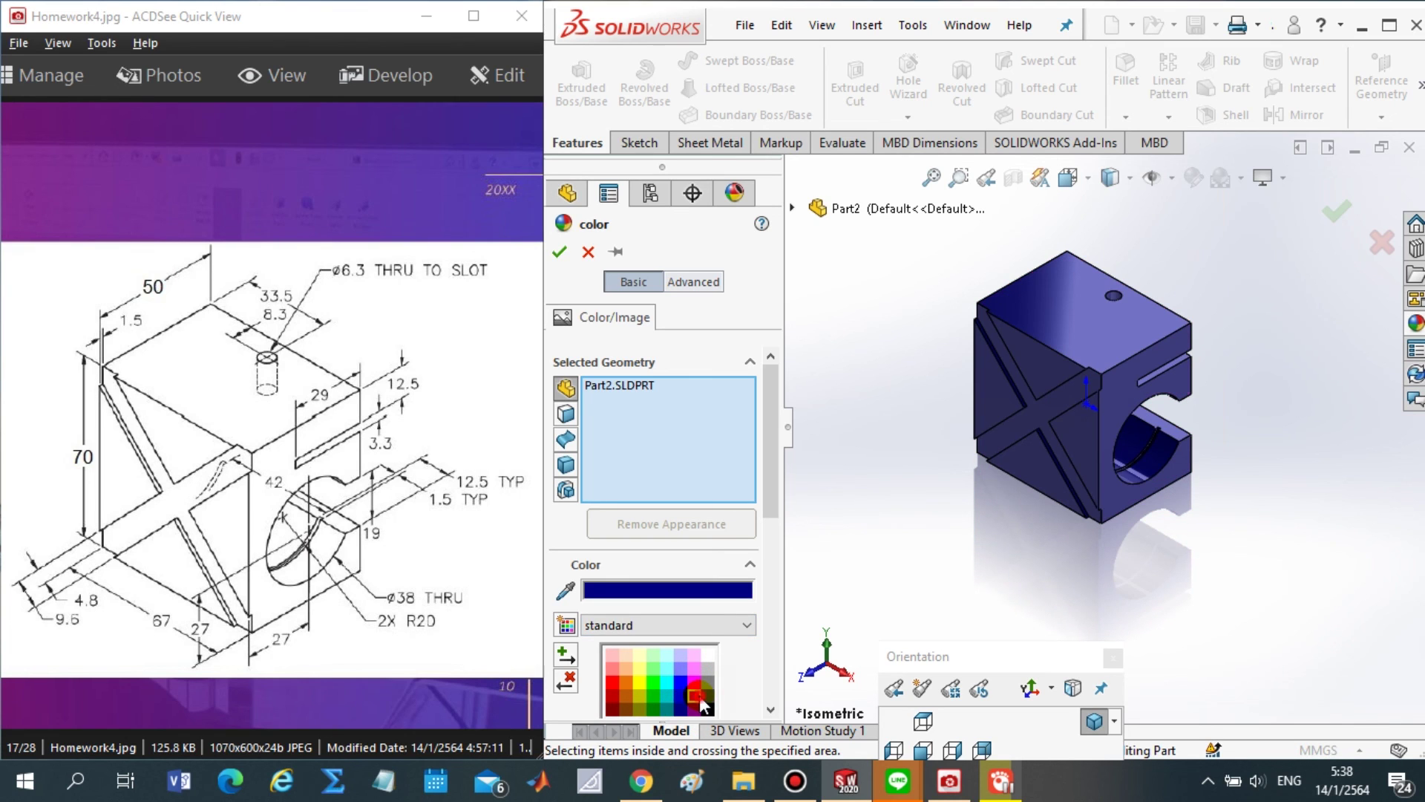
{"action": "left_click", "coordinate": [681, 709]}
{"action": "left_click", "coordinate": [695, 689]}
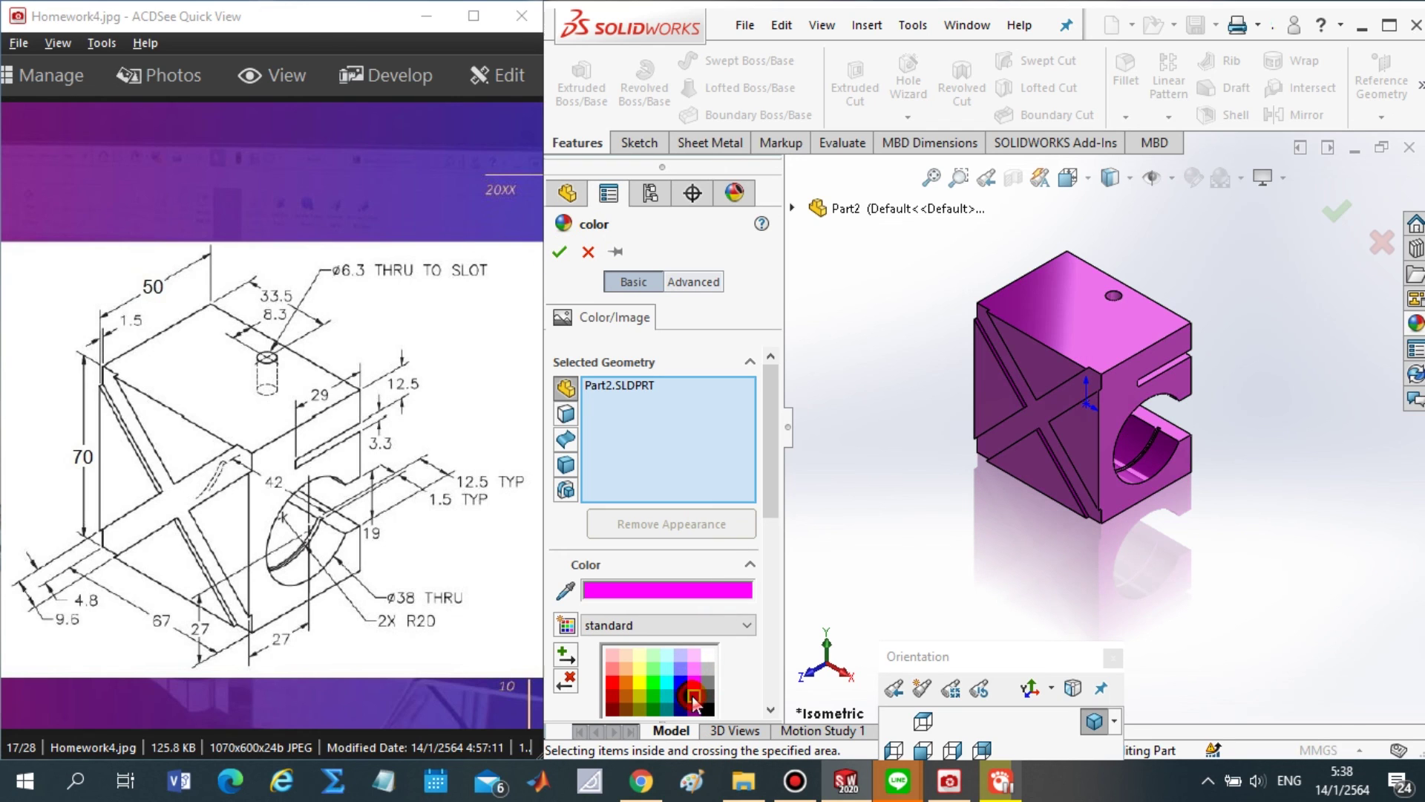
{"action": "left_click", "coordinate": [695, 698]}
{"action": "left_click", "coordinate": [680, 682]}
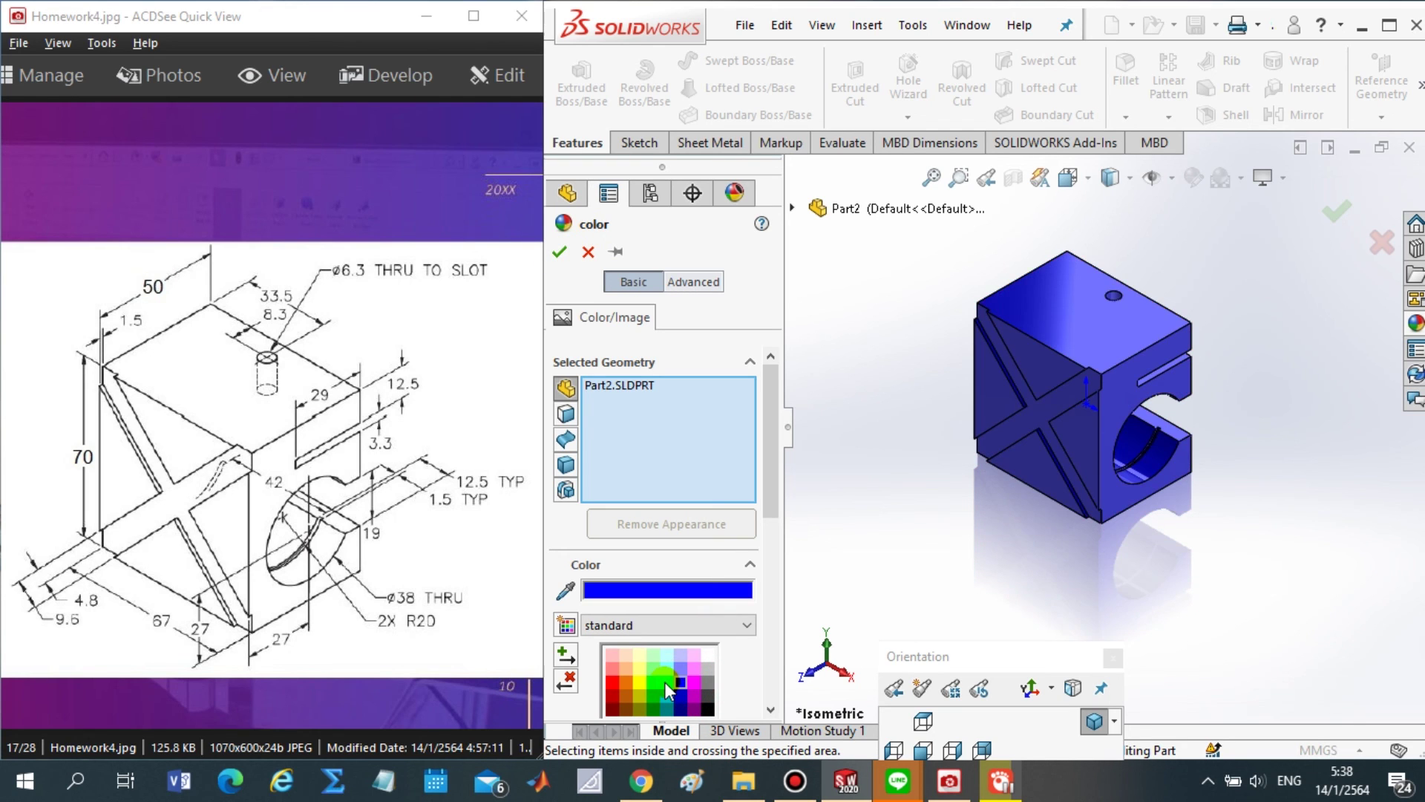
{"action": "left_click", "coordinate": [697, 681]}
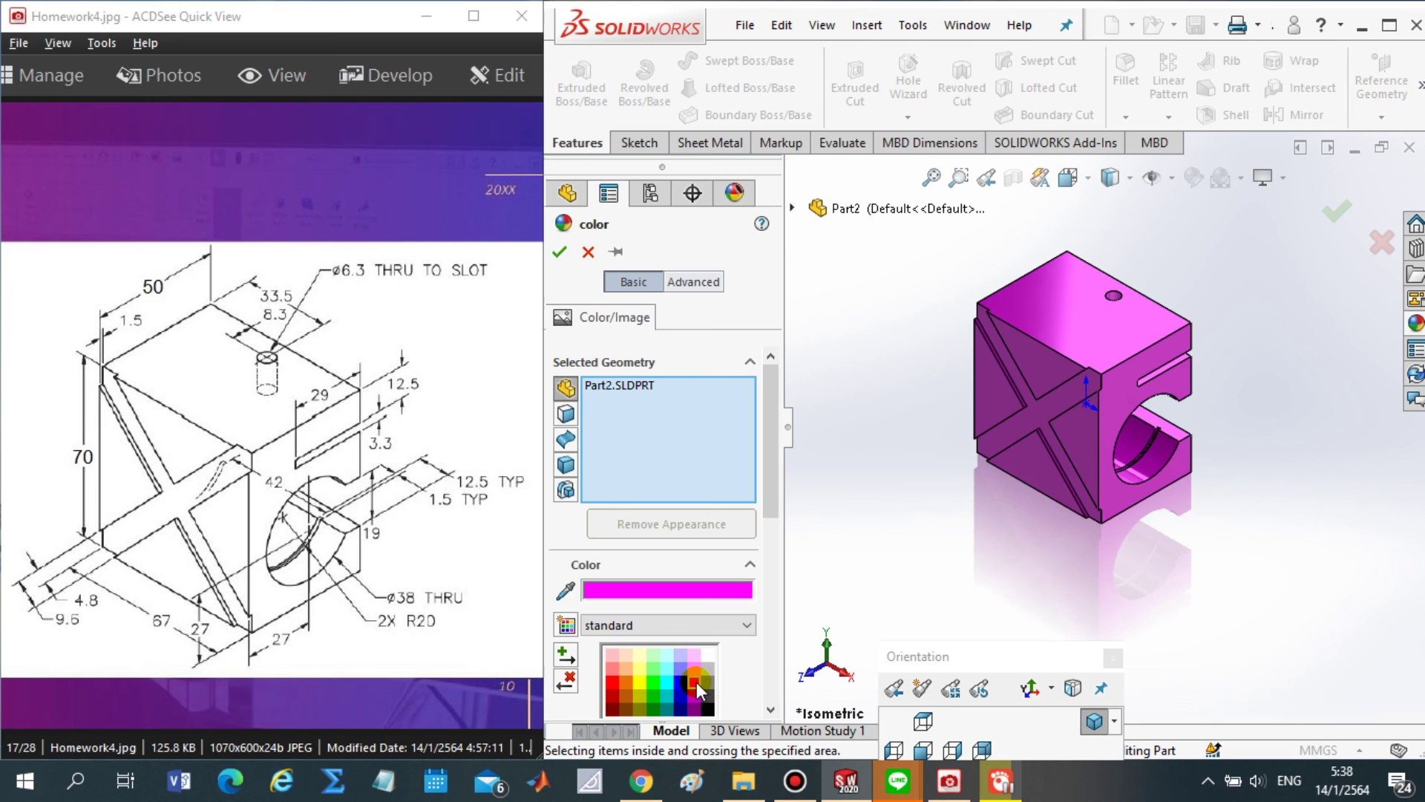
{"action": "left_click", "coordinate": [680, 696]}
{"action": "left_click", "coordinate": [679, 694]}
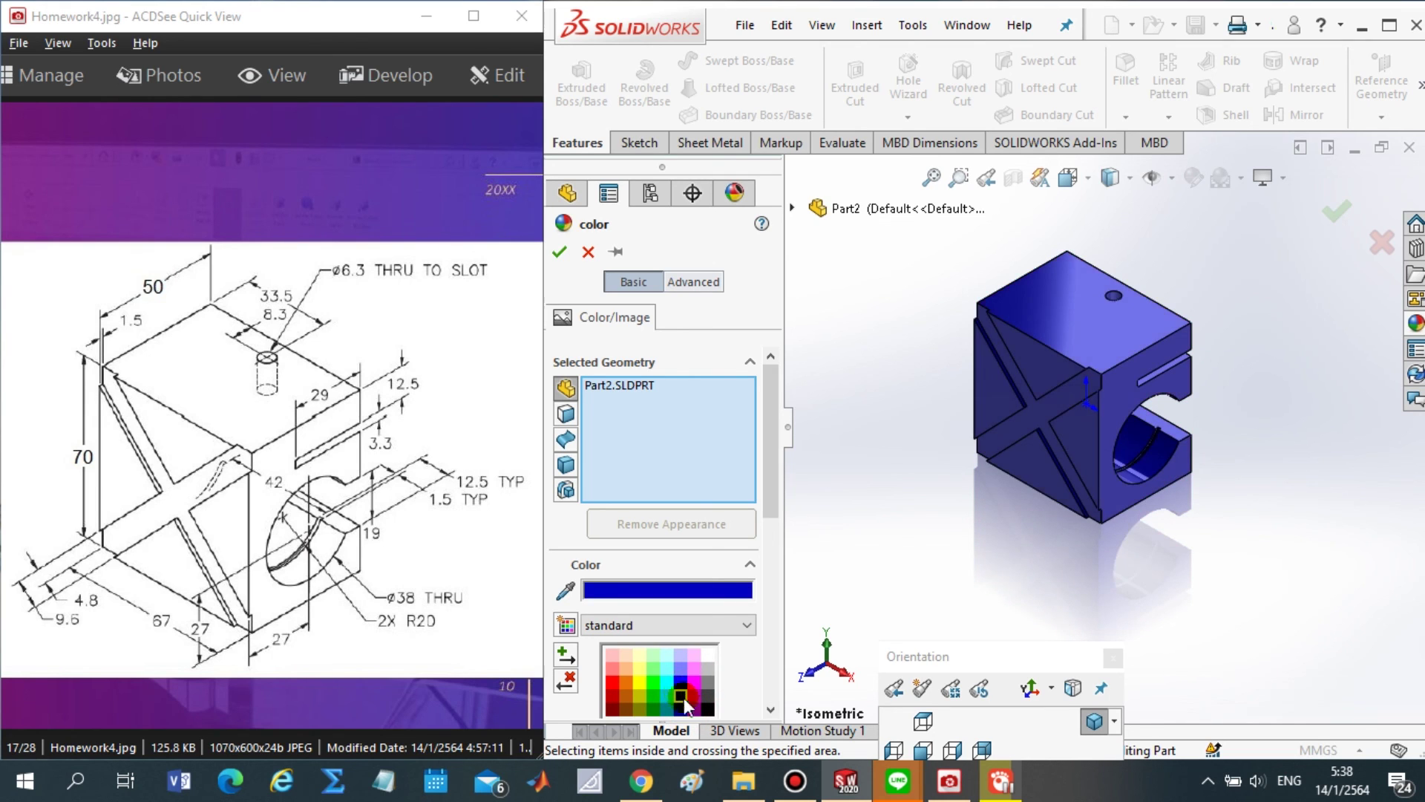
{"action": "left_click", "coordinate": [693, 698]}
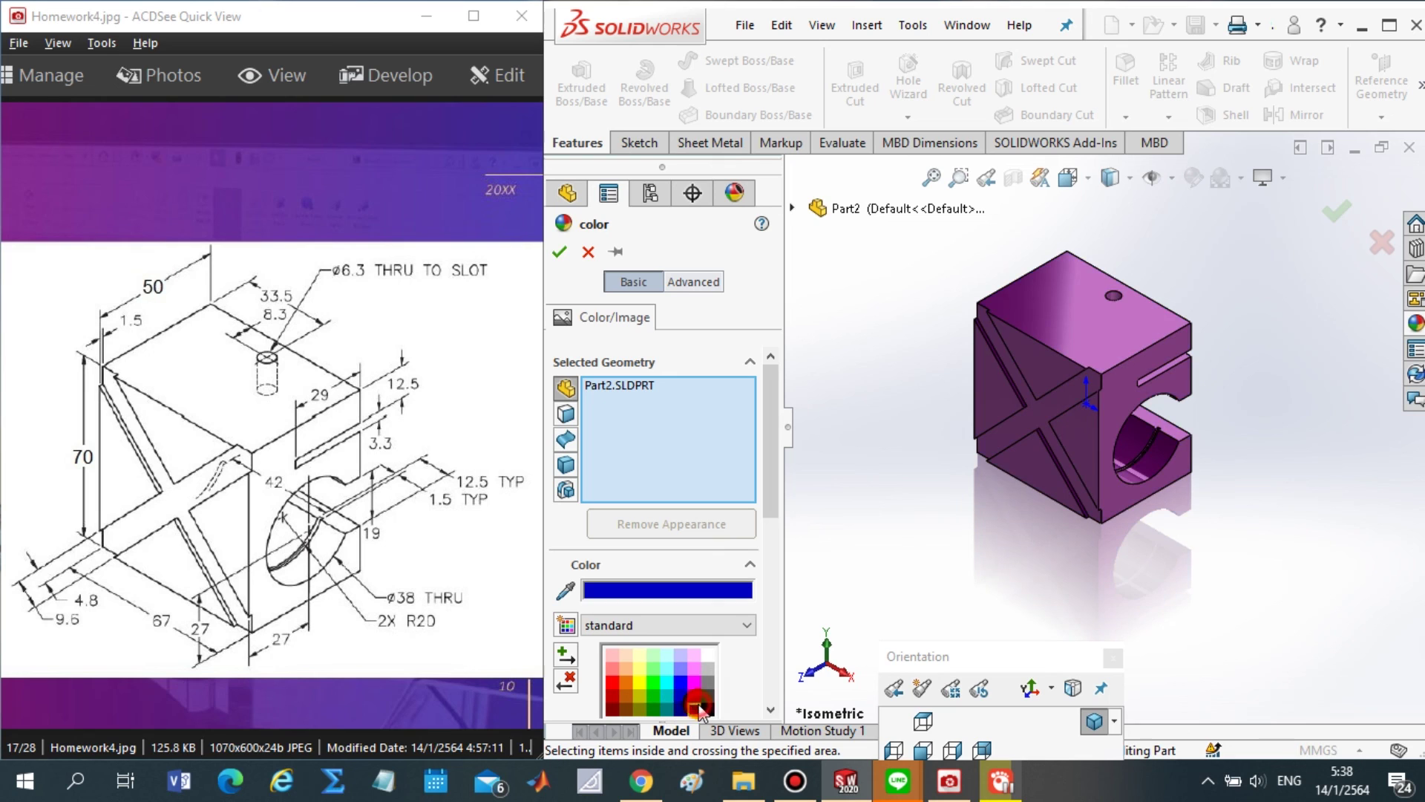
{"action": "left_click", "coordinate": [558, 251]}
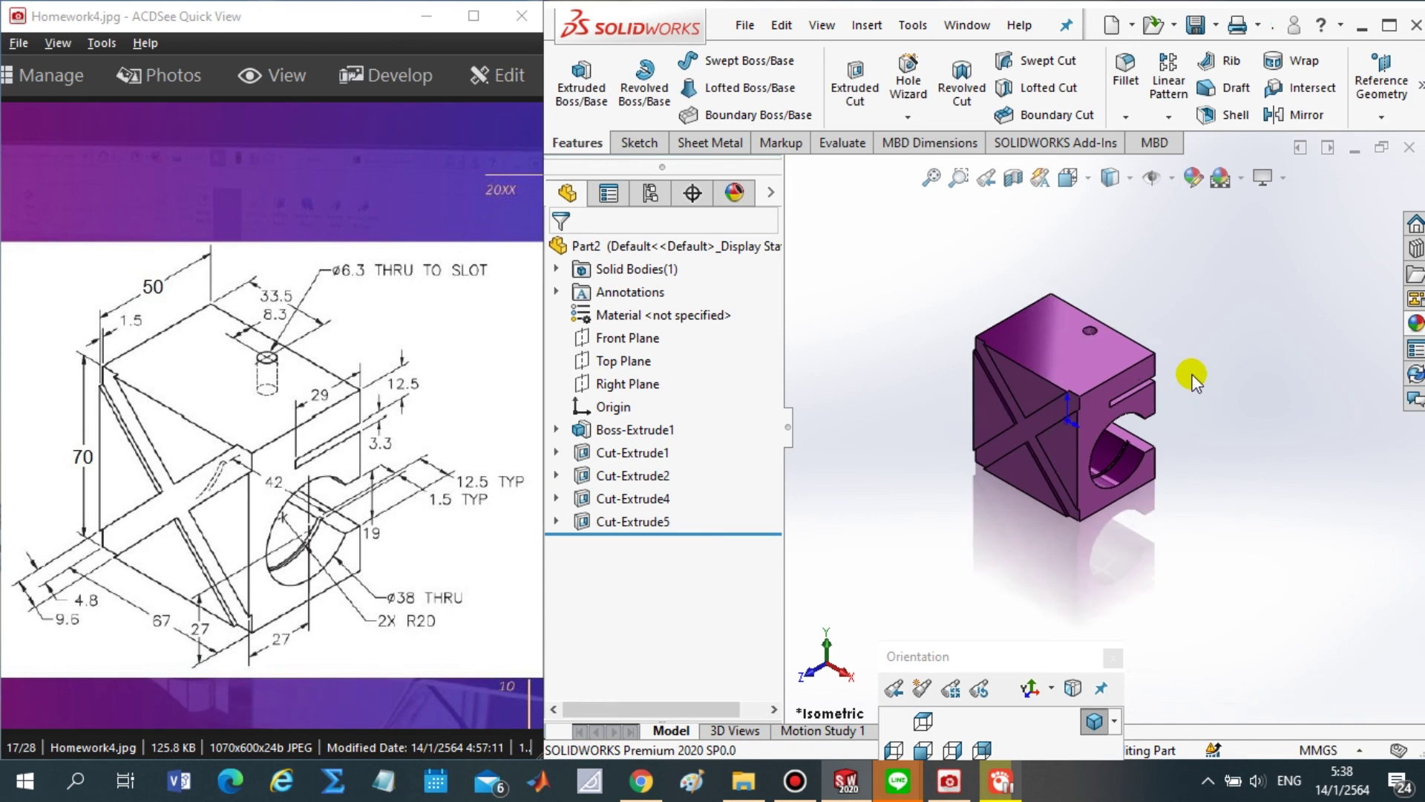
- Save the part as Homework4 in the Desktop drawing folder rather than SW2
{"action": "key", "text": "ctrl+7"}
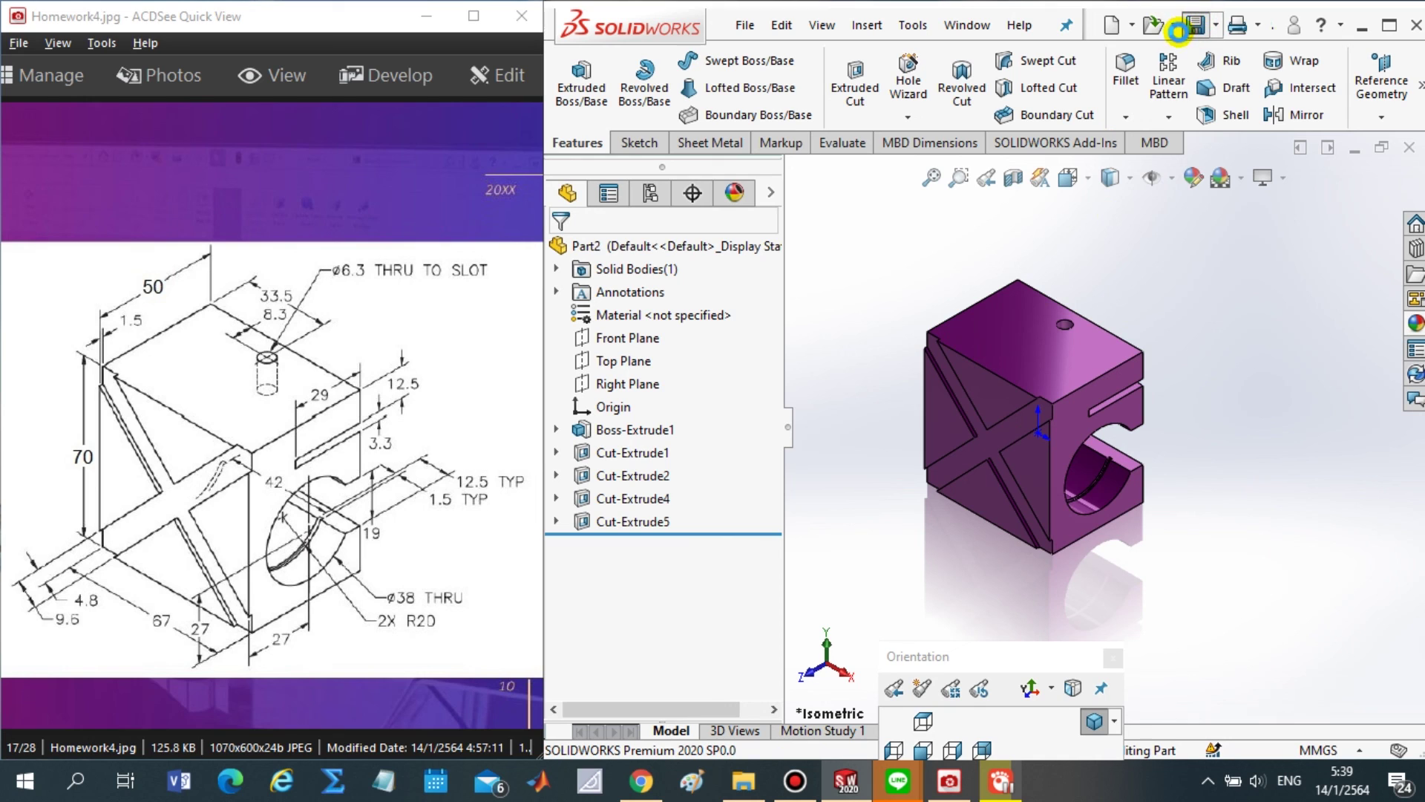
{"action": "left_click", "coordinate": [1178, 29]}
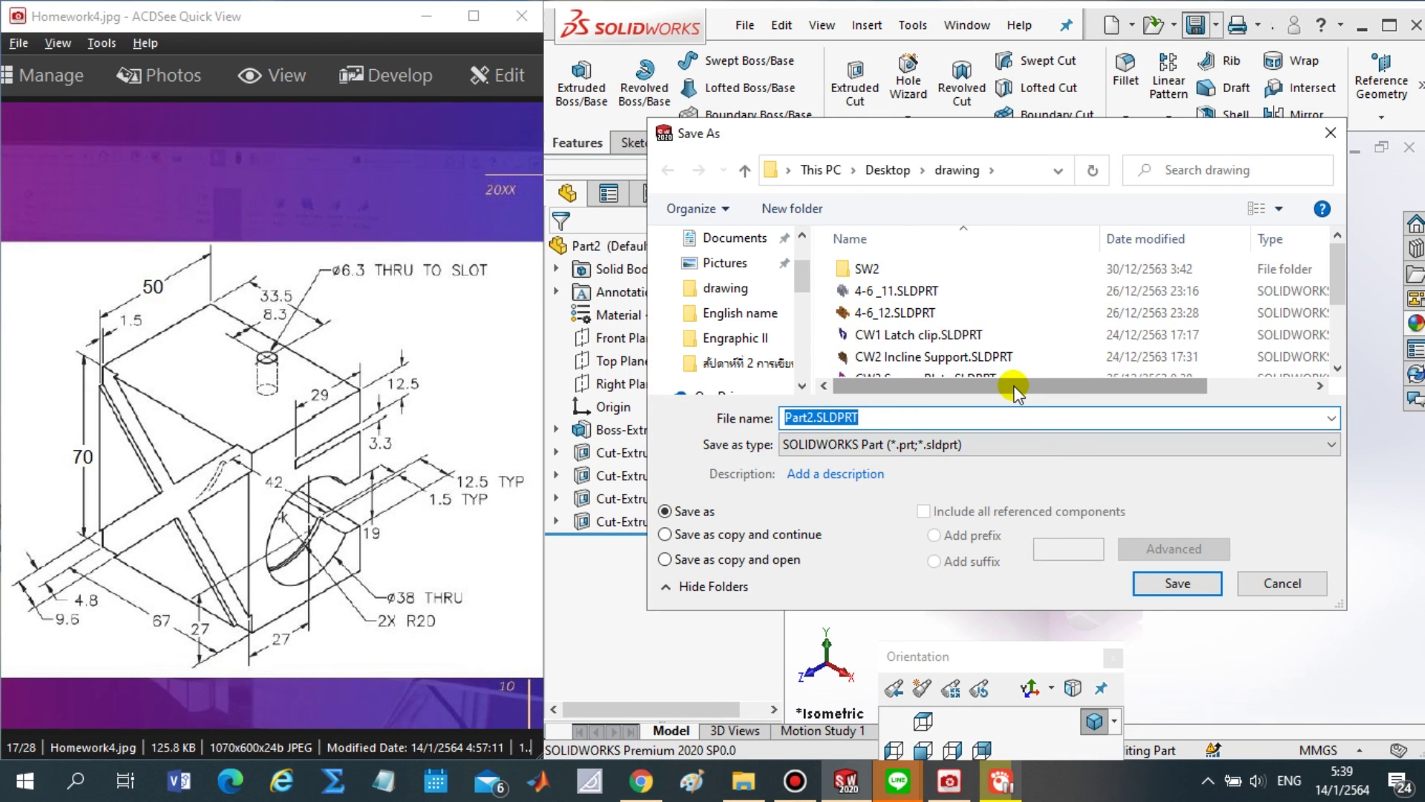
{"action": "type", "text": "Hom"}
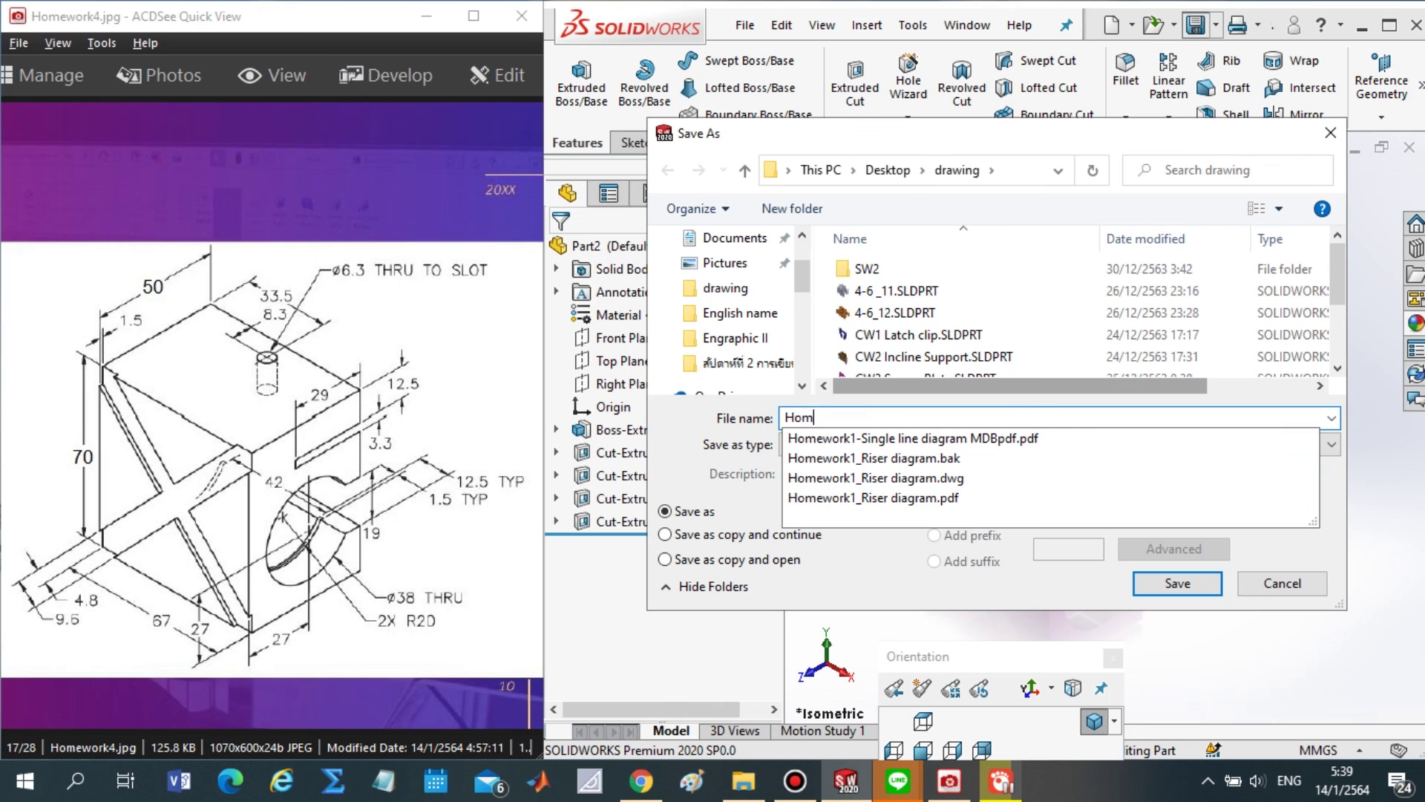
{"action": "type", "text": "ework"}
{"action": "type", "text": "4"}
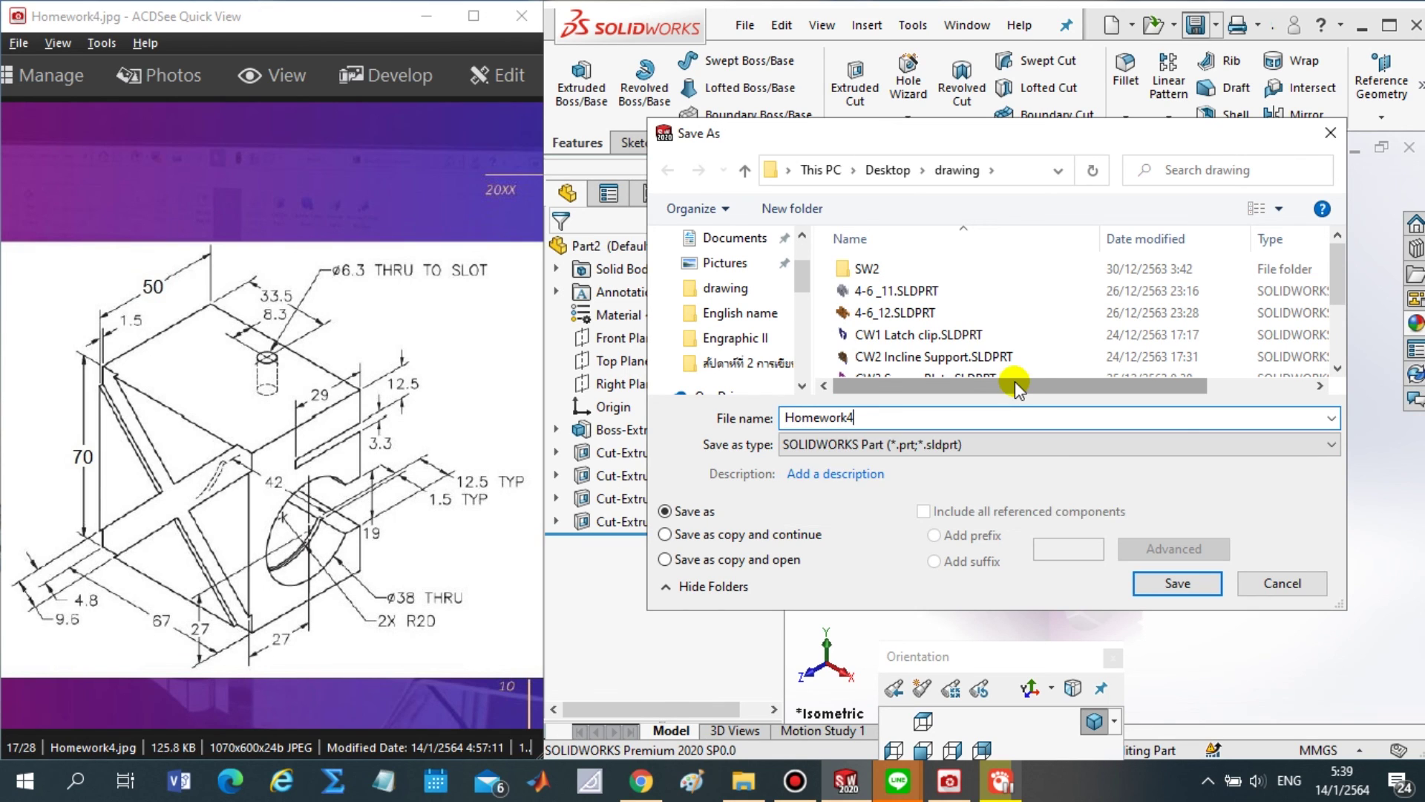
{"action": "left_click", "coordinate": [873, 272]}
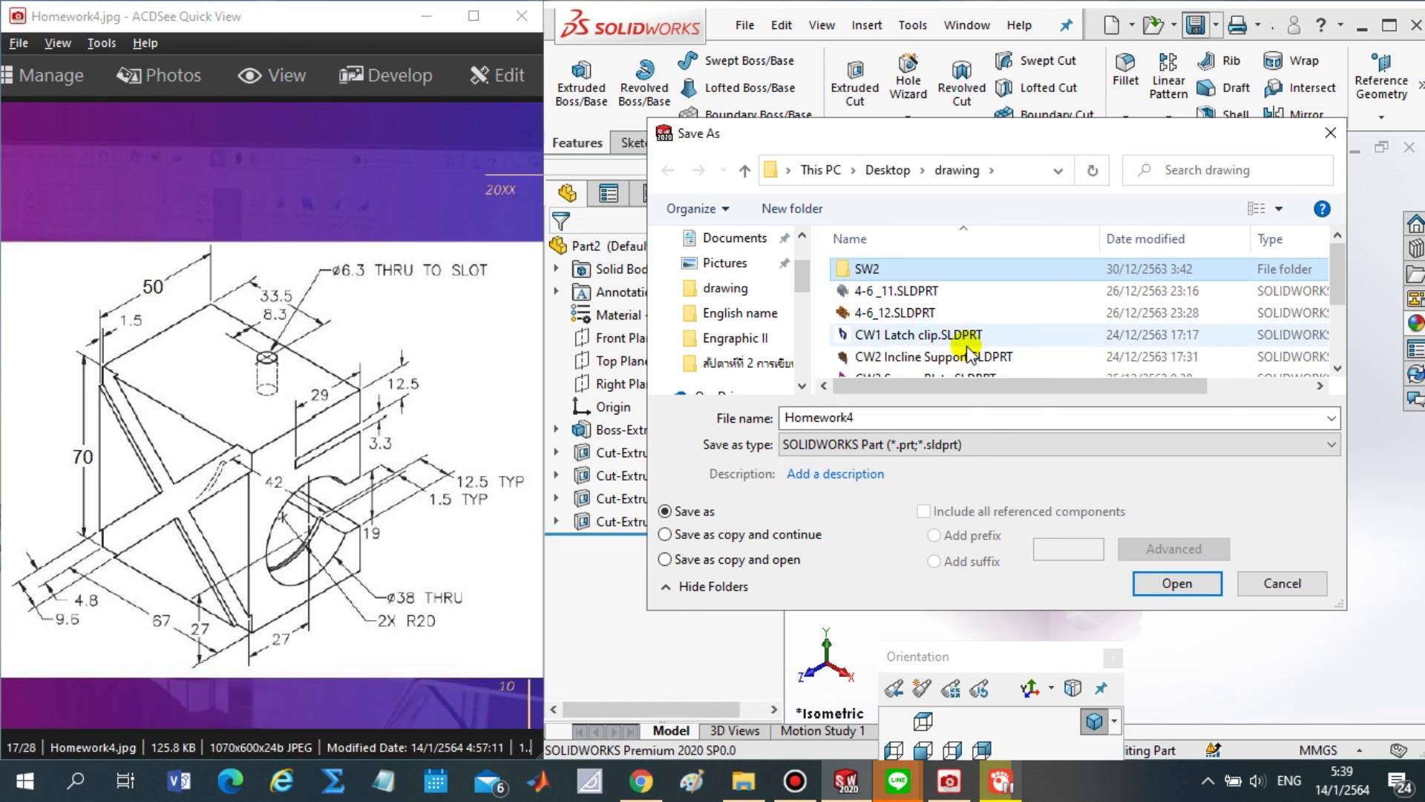
{"action": "left_click", "coordinate": [919, 420]}
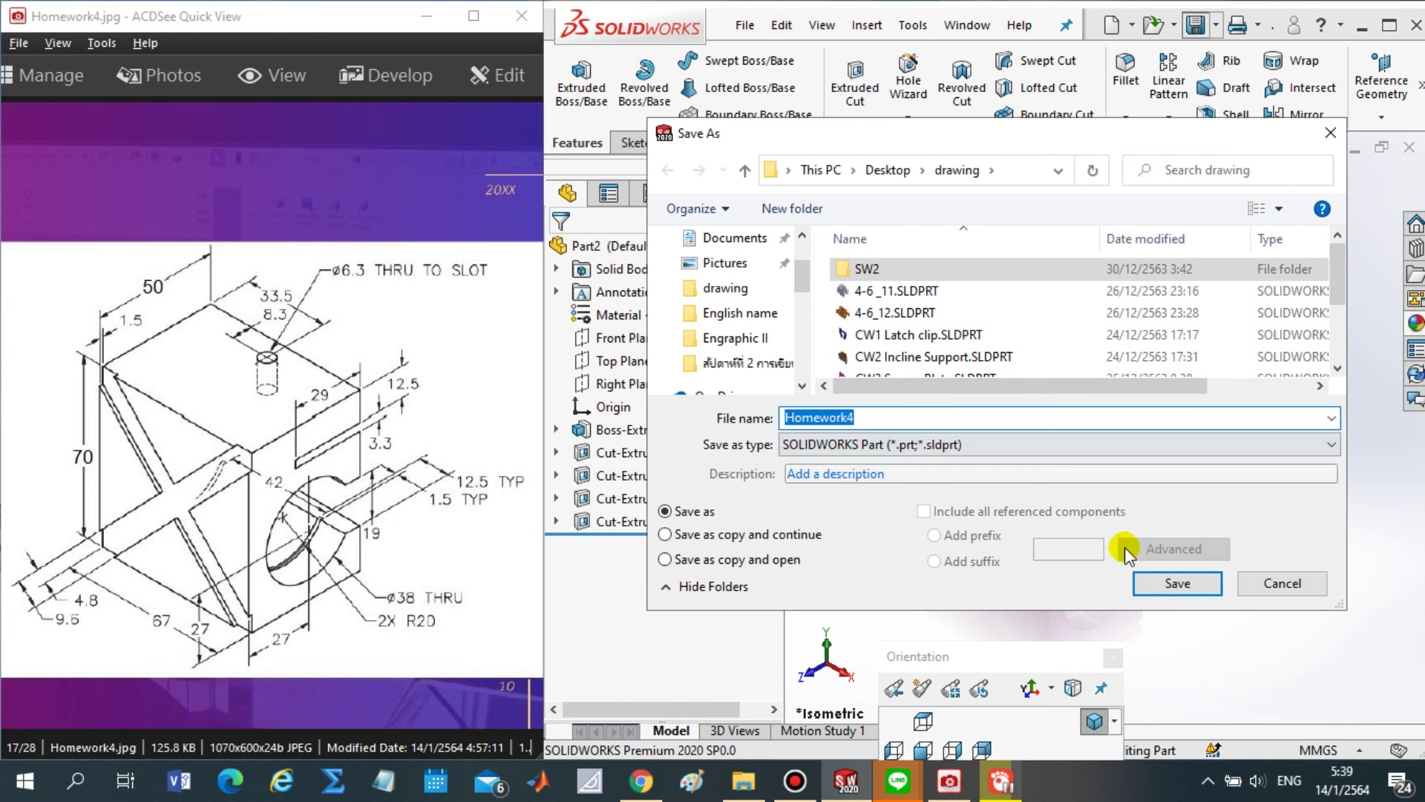
{"action": "left_click", "coordinate": [1158, 585]}
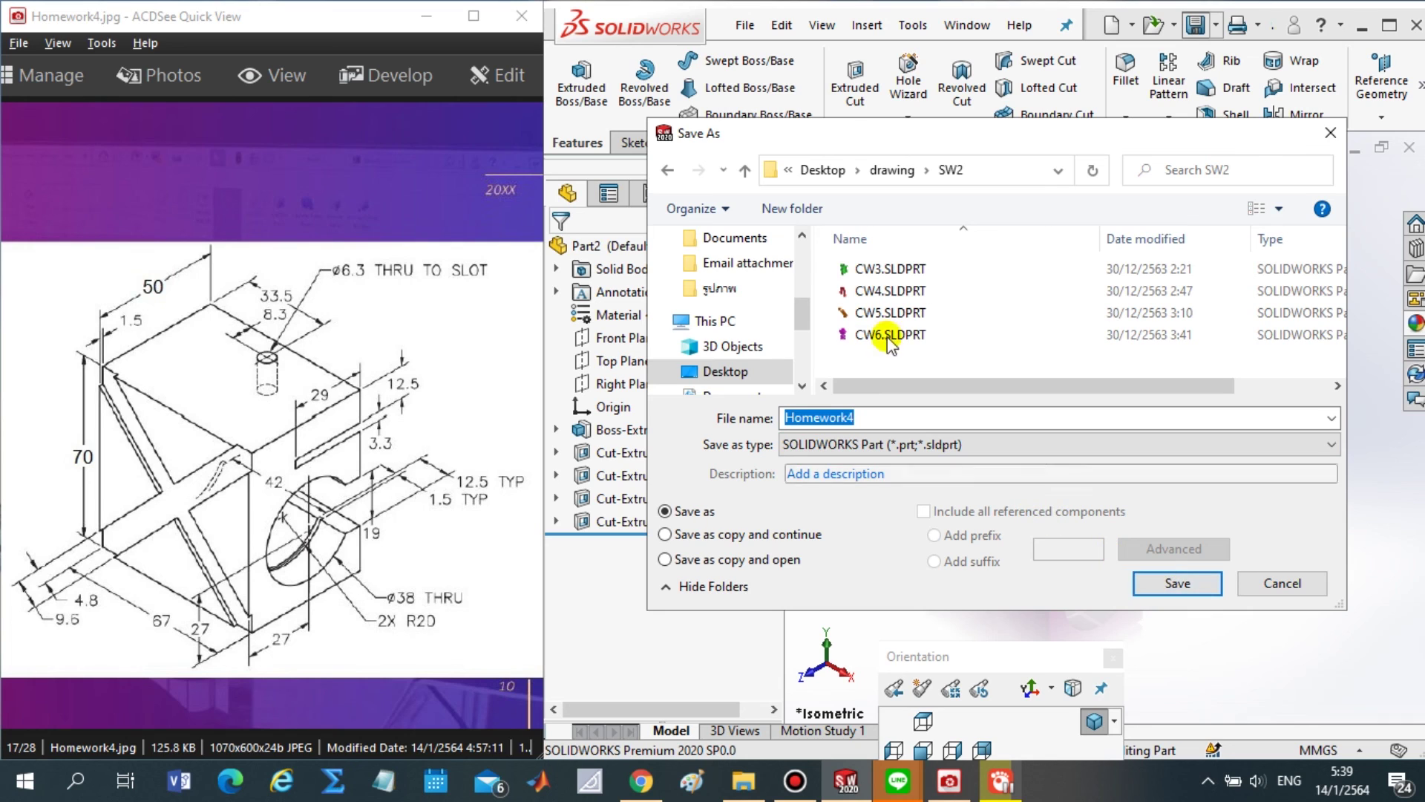
{"action": "left_click", "coordinate": [745, 170]}
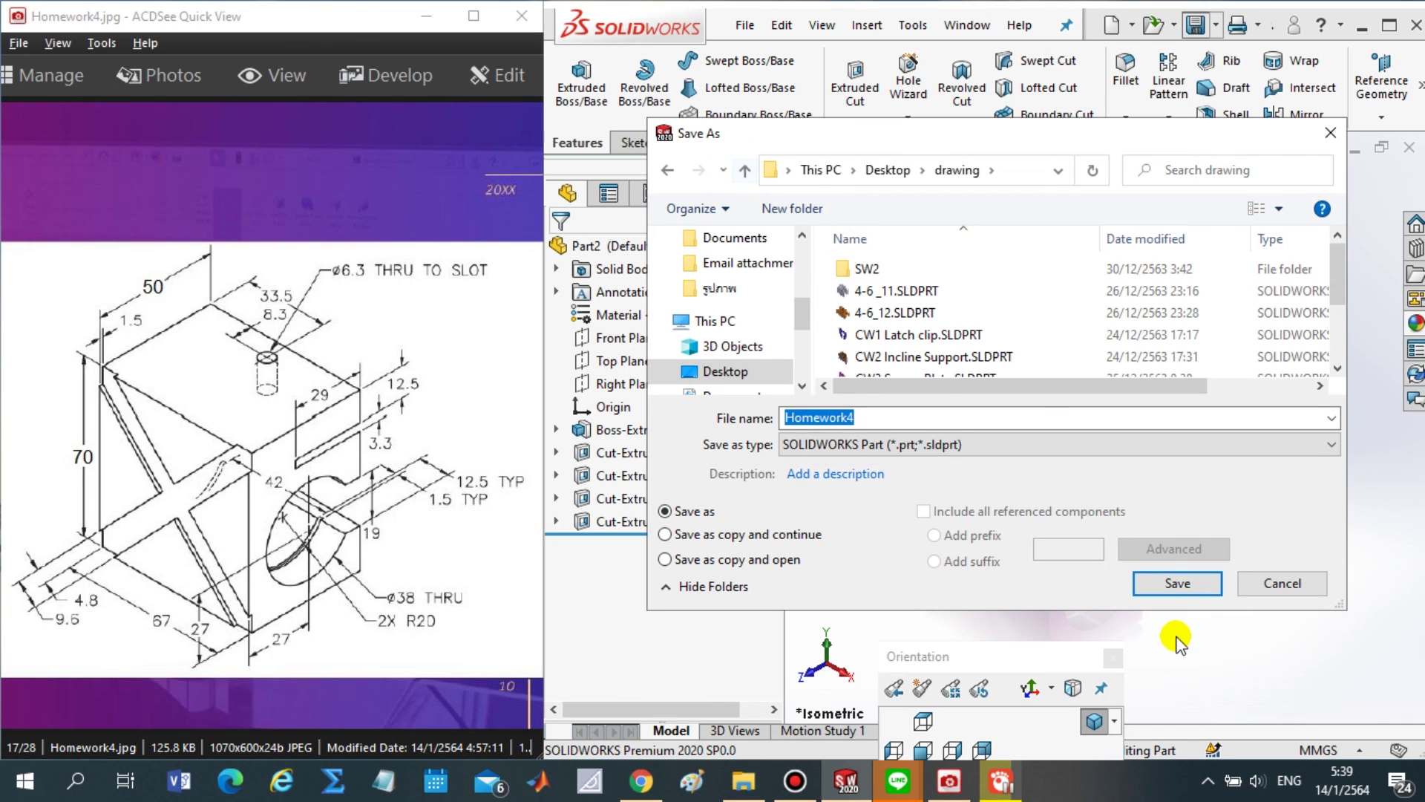
{"action": "left_click", "coordinate": [1179, 583]}
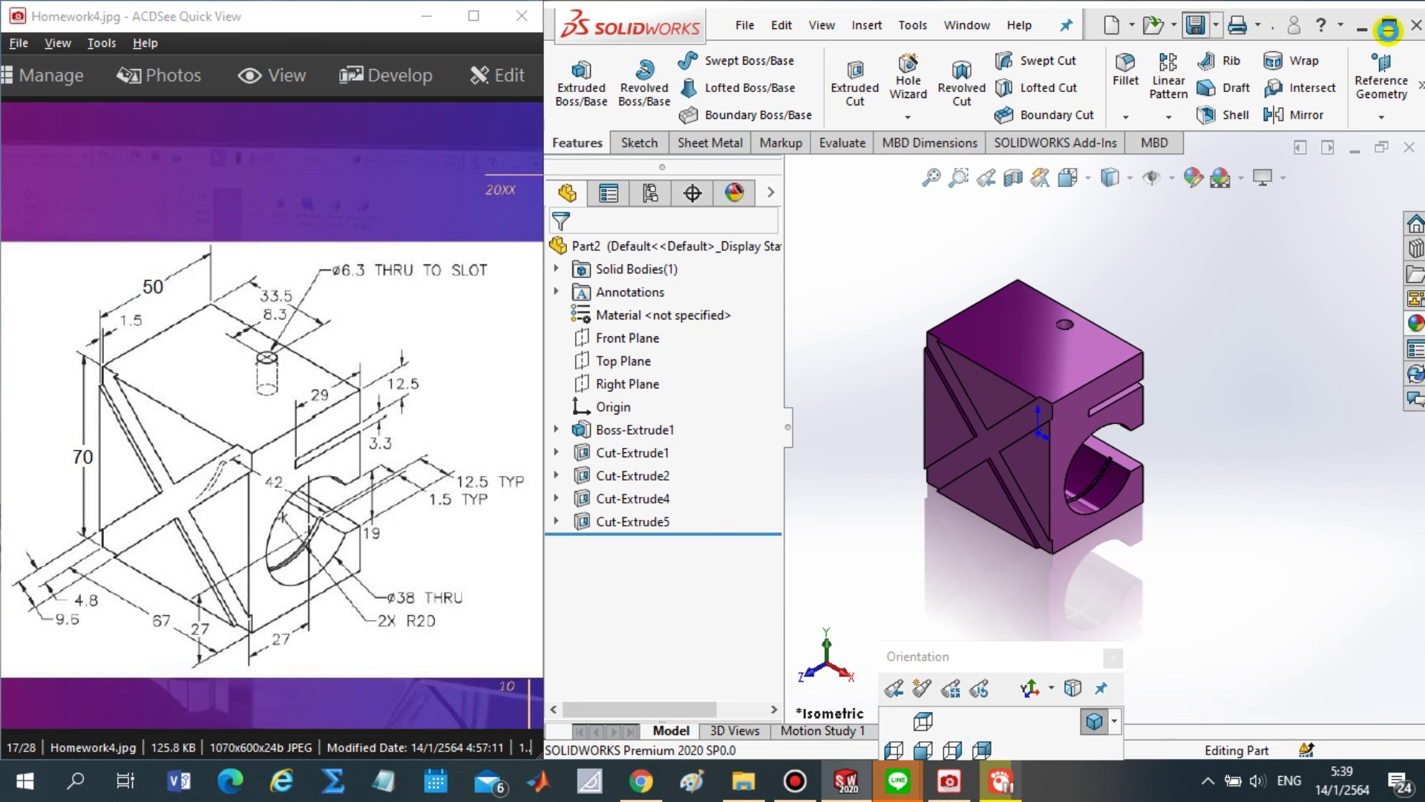
- Export the part as JPEG (*.jpg) image Homework4.JPG into the drawing folder
{"action": "left_click", "coordinate": [1390, 26]}
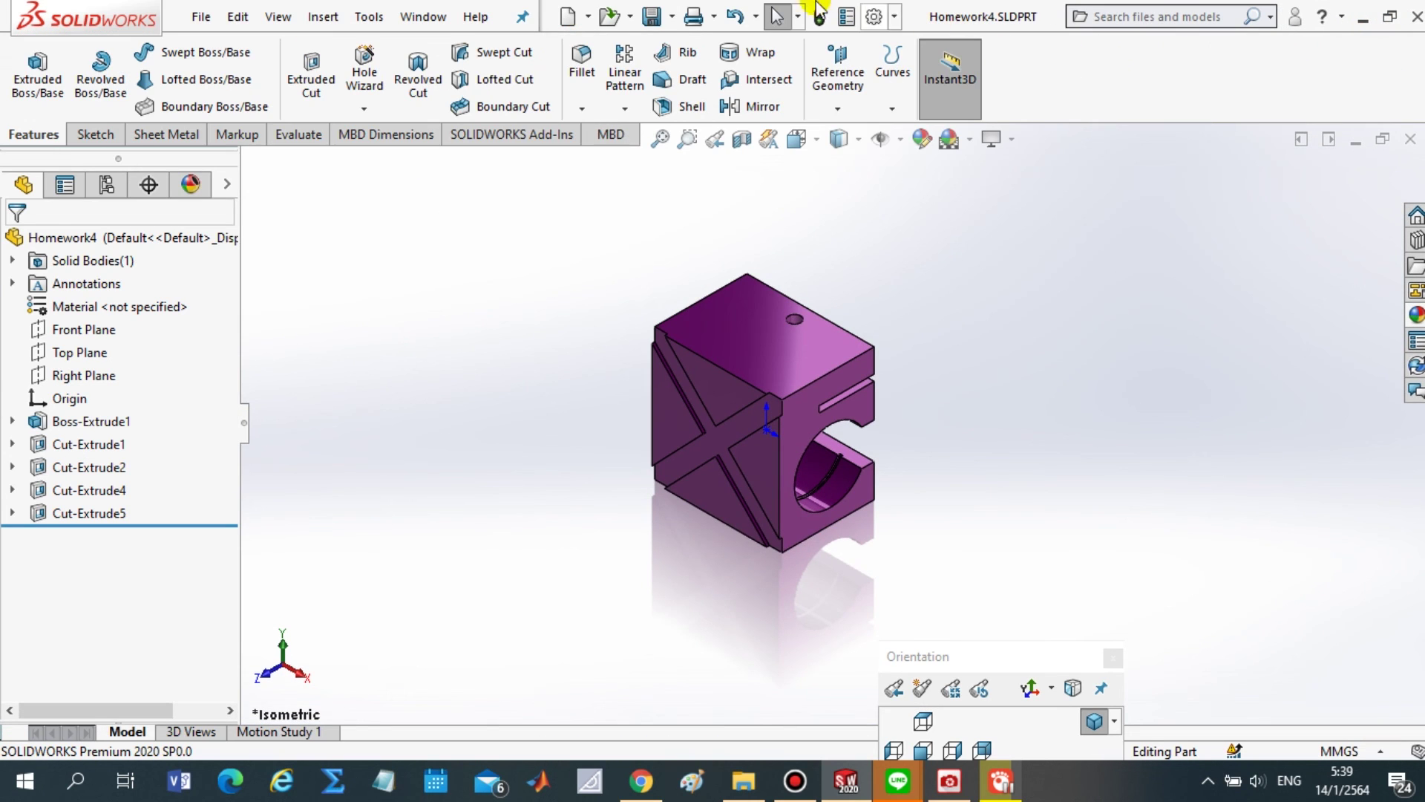
{"action": "left_click", "coordinate": [673, 17]}
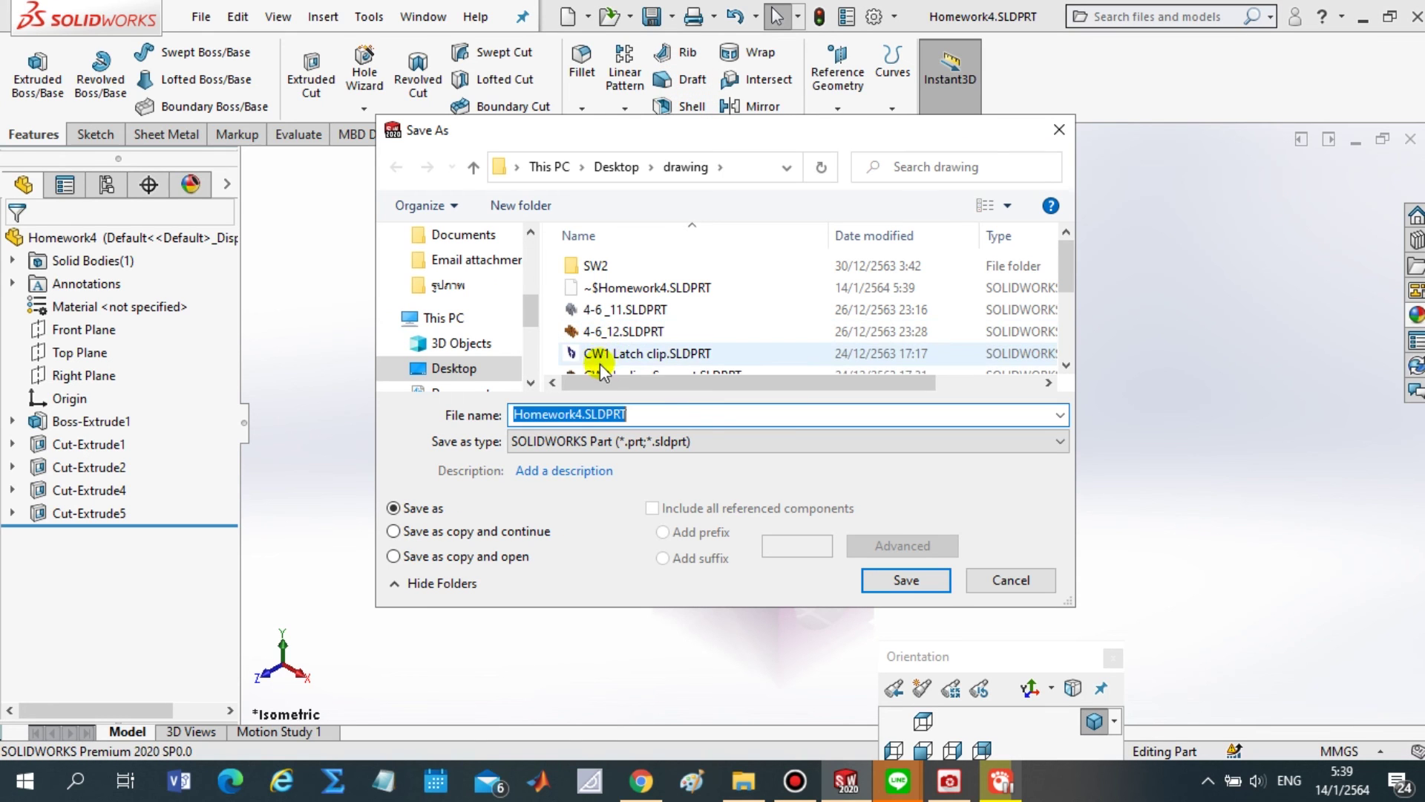
{"action": "left_click", "coordinate": [644, 443]}
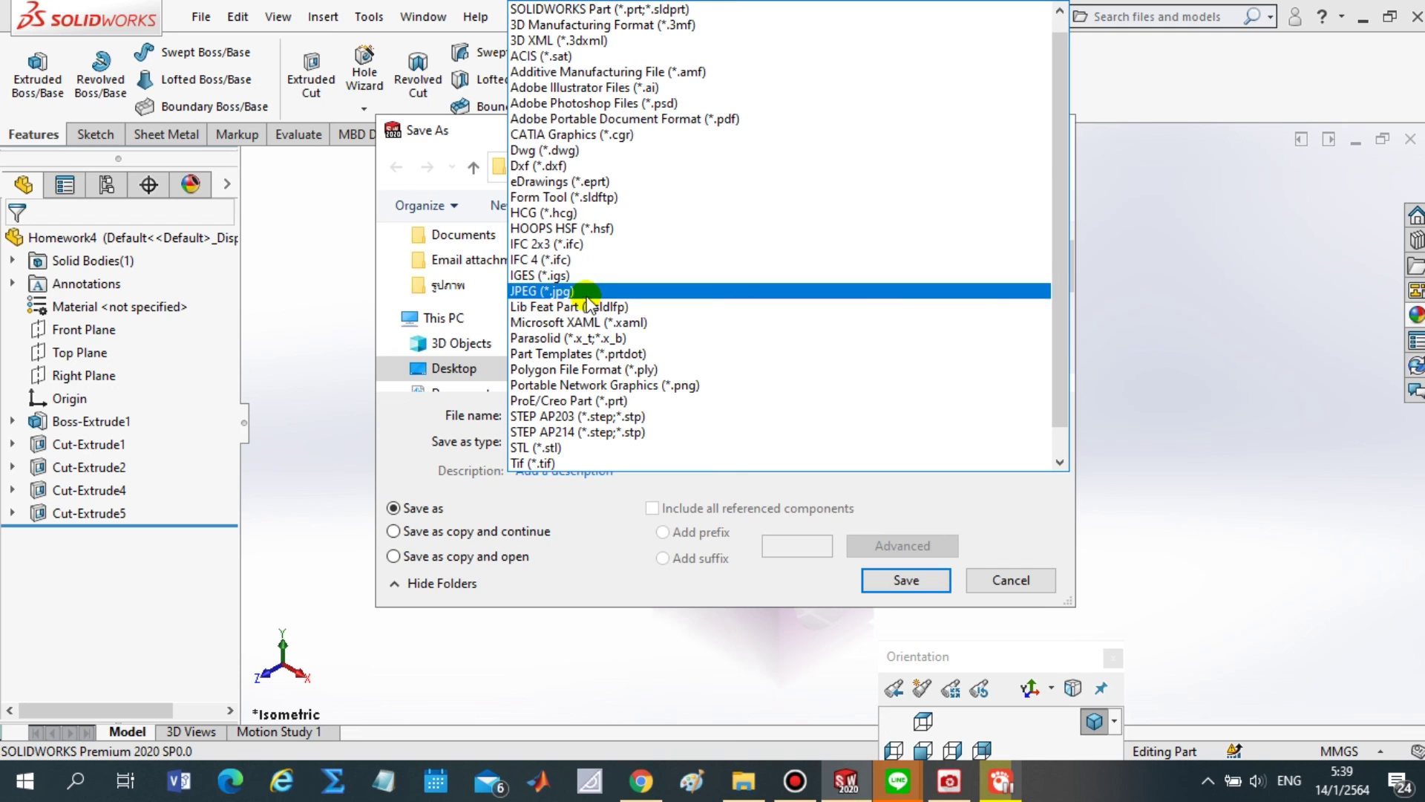
{"action": "left_click", "coordinate": [690, 290]}
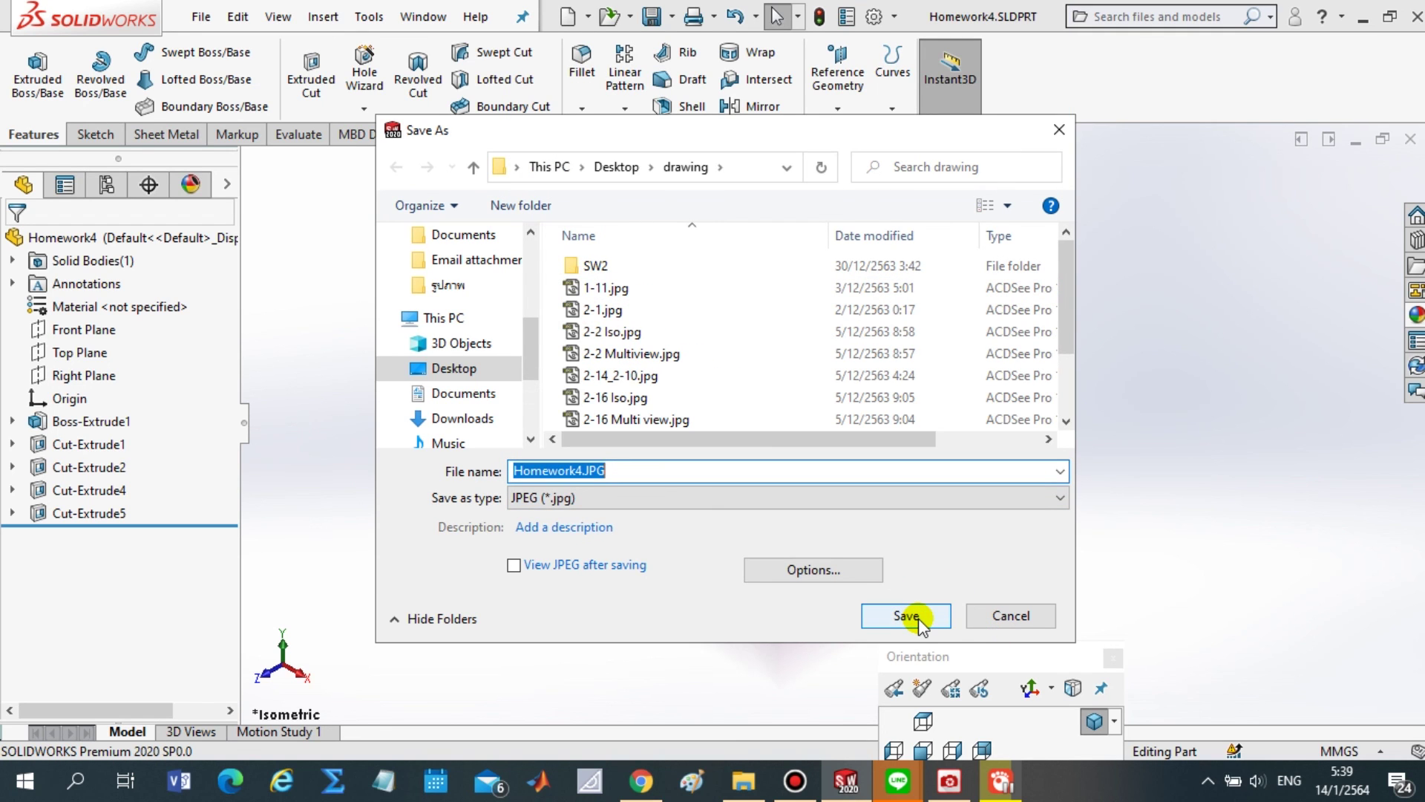
{"action": "left_click", "coordinate": [906, 616]}
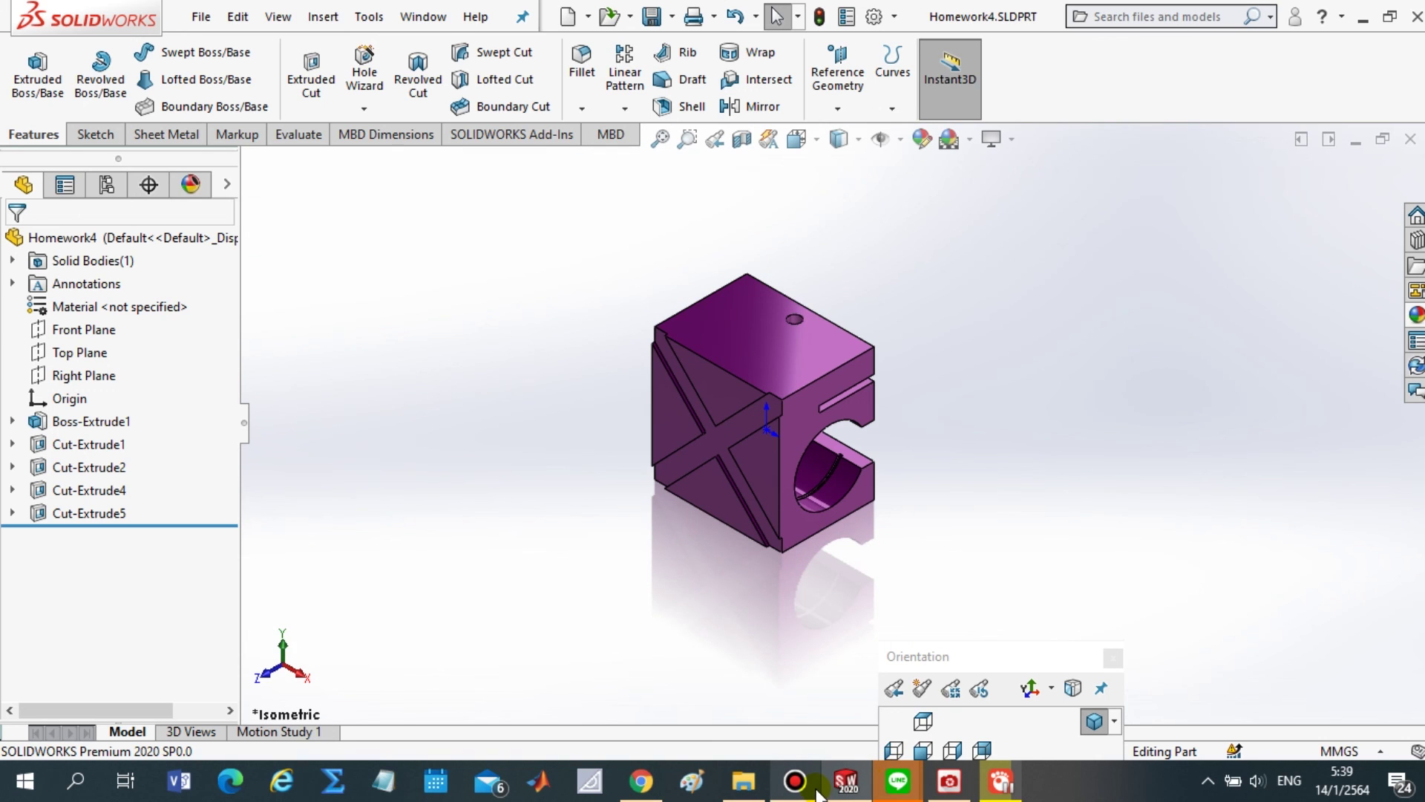
- Browse File Explorer to the Desktop drawing folder and scroll to the Homework4 files
{"action": "left_click", "coordinate": [743, 781]}
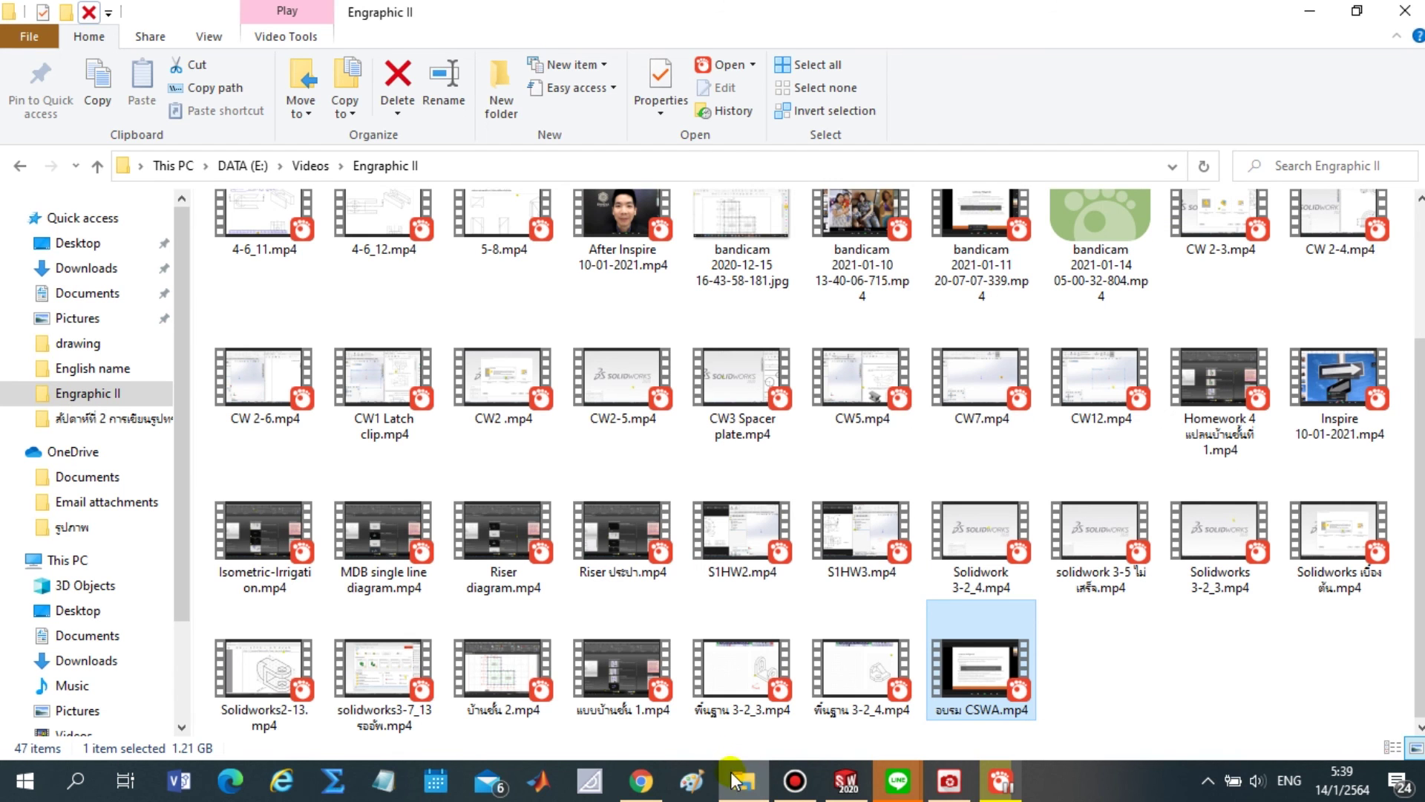
{"action": "left_click", "coordinate": [744, 791]}
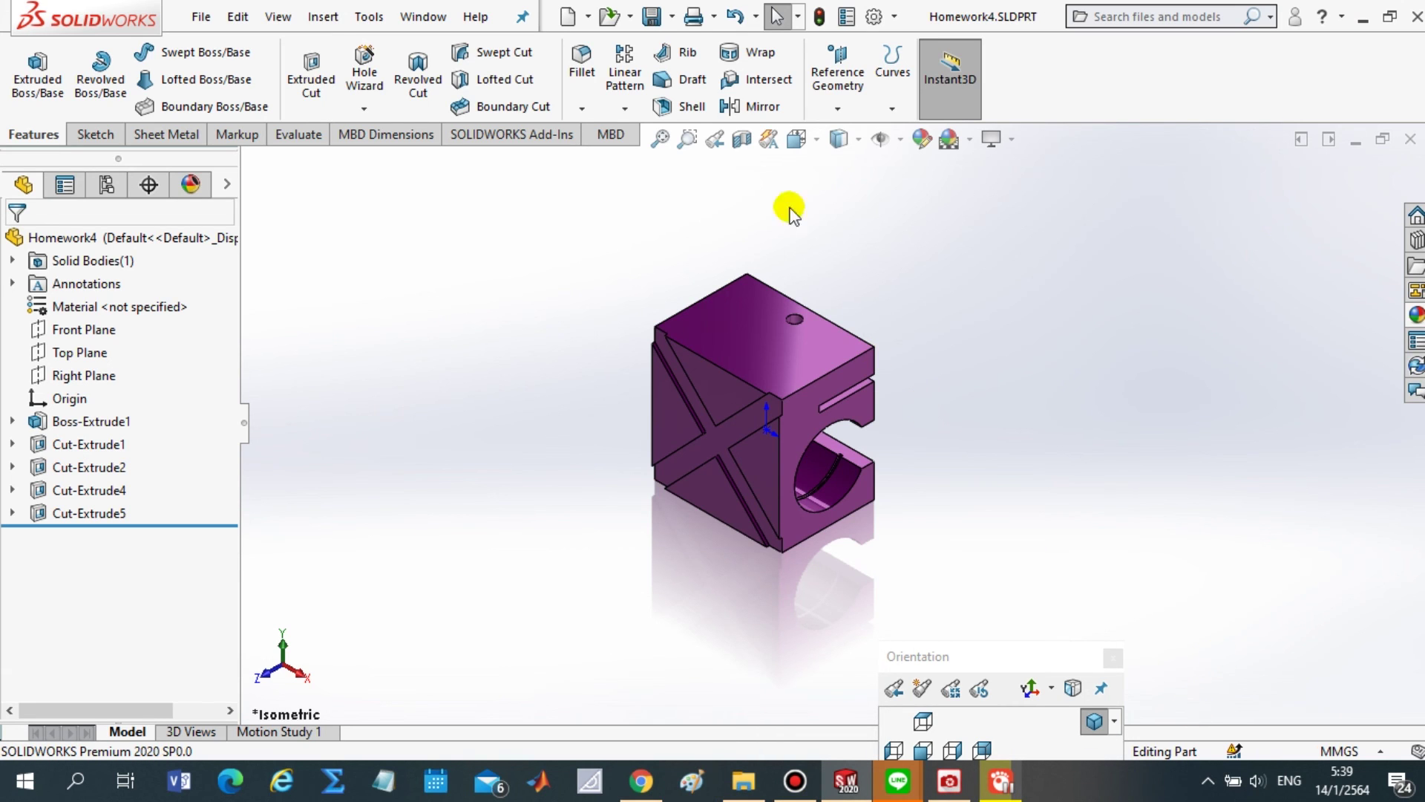
{"action": "left_click", "coordinate": [743, 781]}
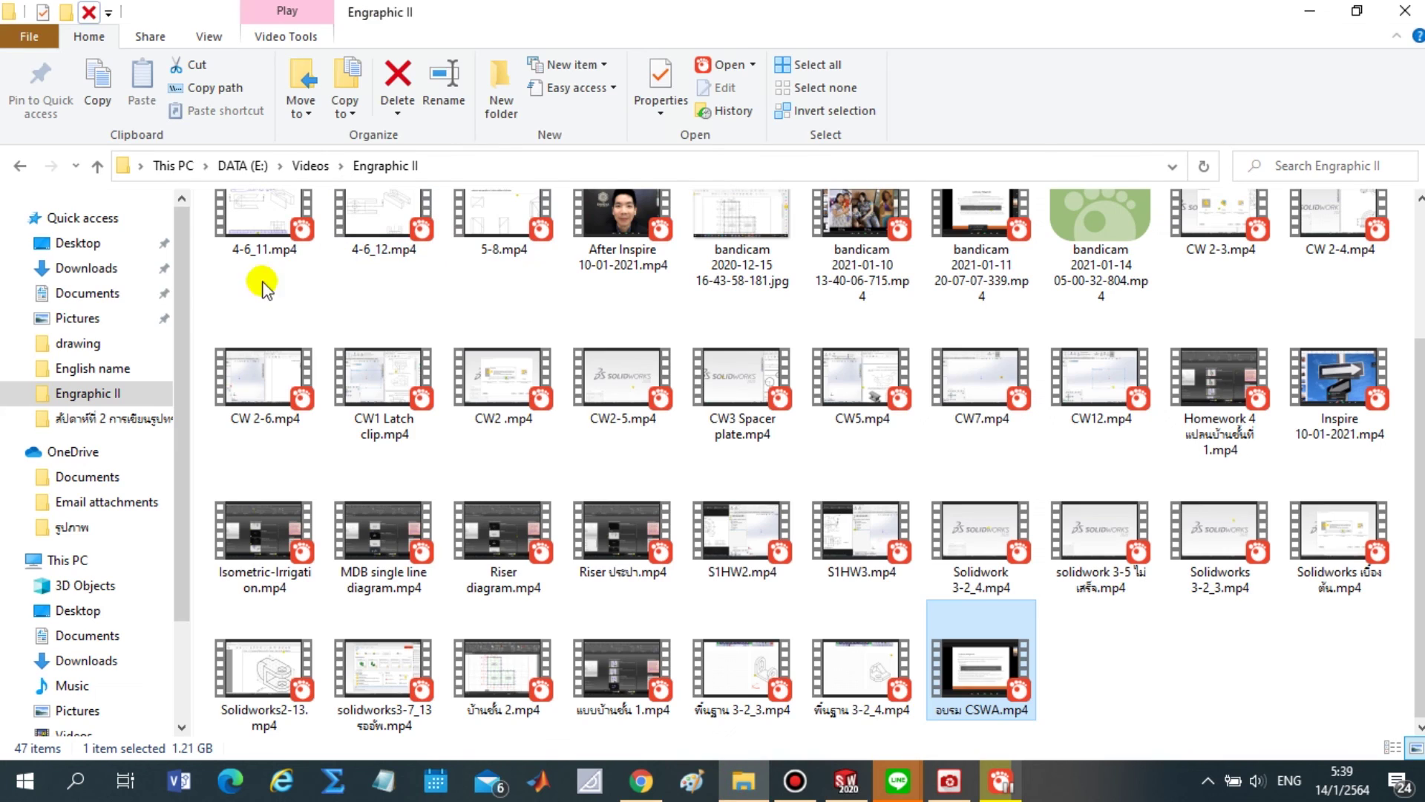
{"action": "left_click", "coordinate": [68, 244]}
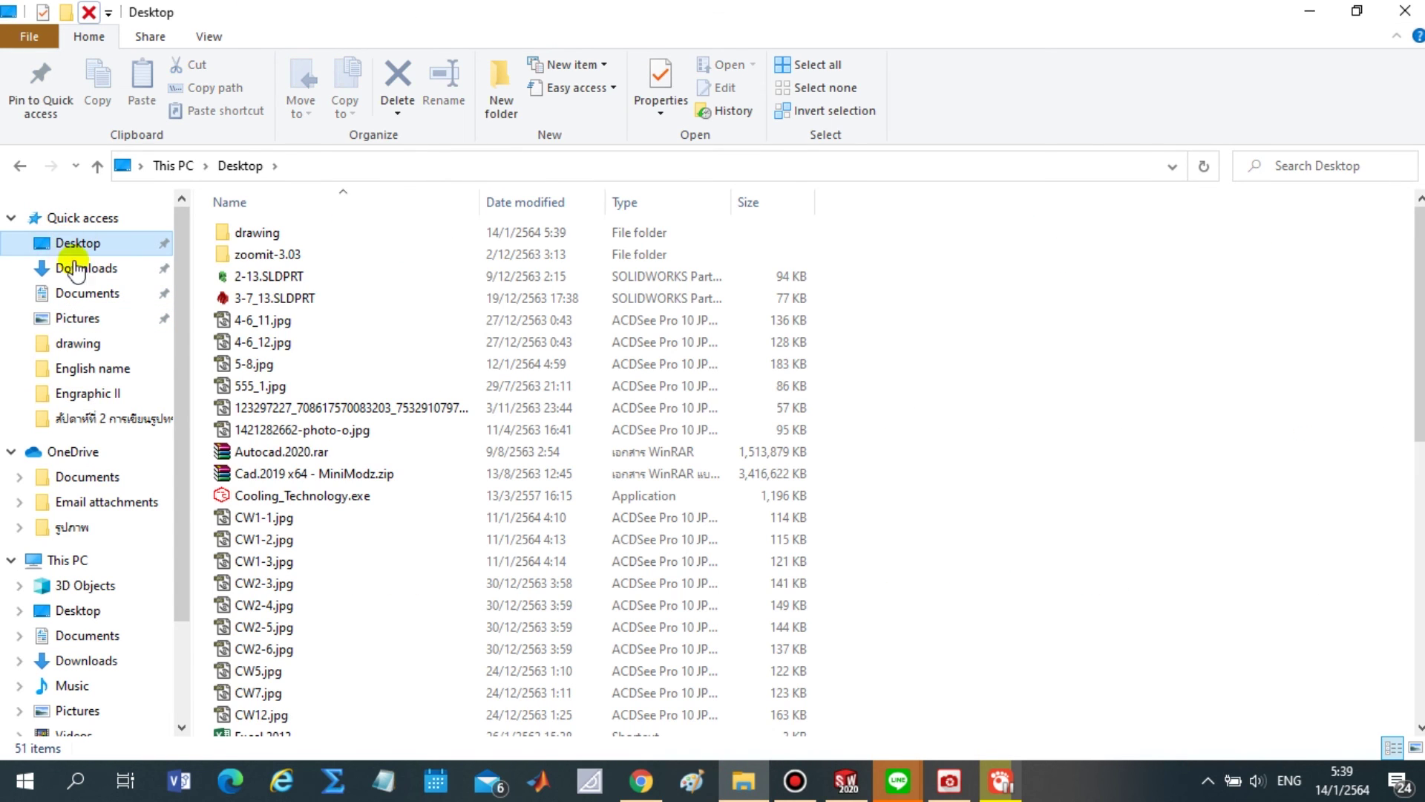
{"action": "left_click", "coordinate": [75, 343]}
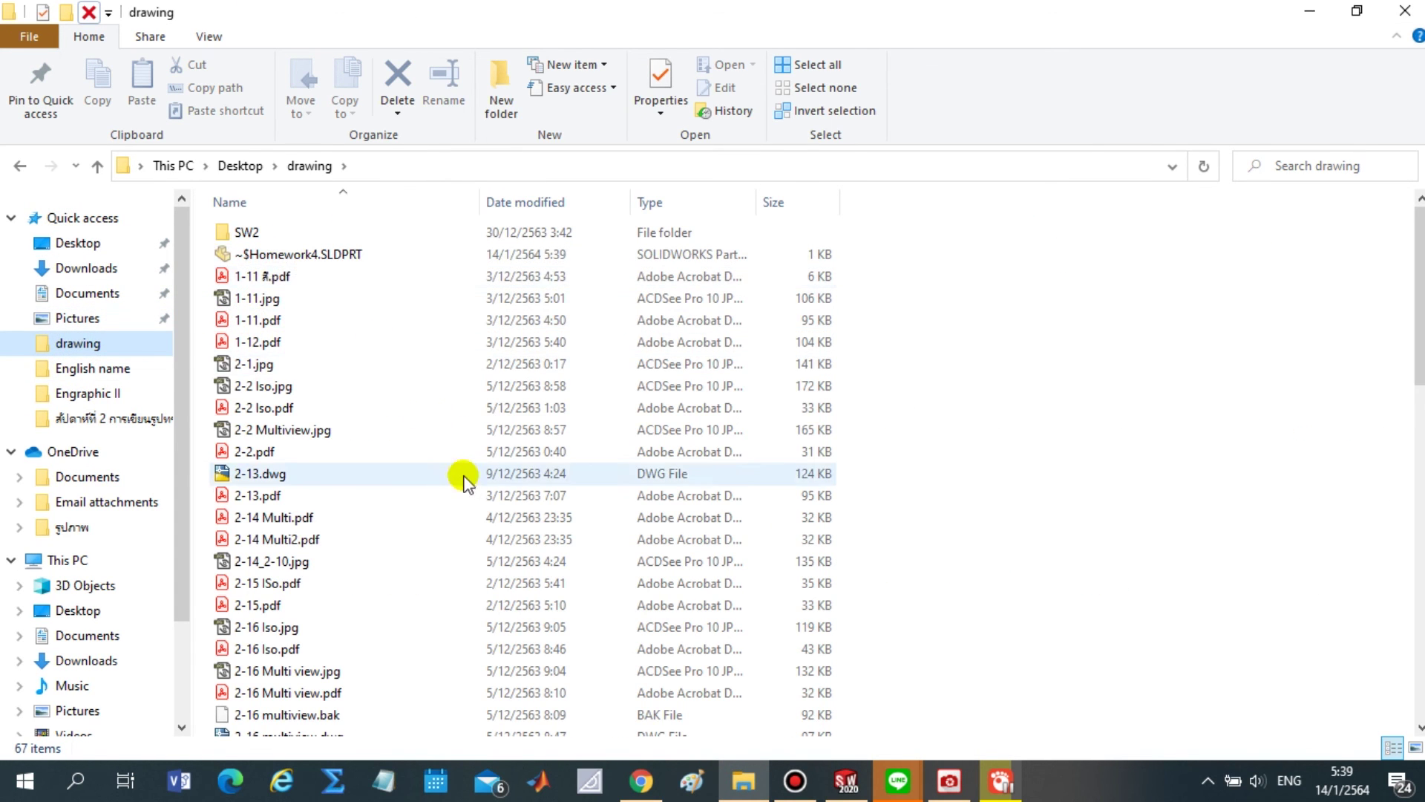
{"action": "scroll", "coordinate": [446, 505], "scroll_direction": "down", "scroll_amount": 5}
{"action": "scroll", "coordinate": [383, 661], "scroll_direction": "down", "scroll_amount": 7}
{"action": "scroll", "coordinate": [338, 703], "scroll_direction": "down", "scroll_amount": 3}
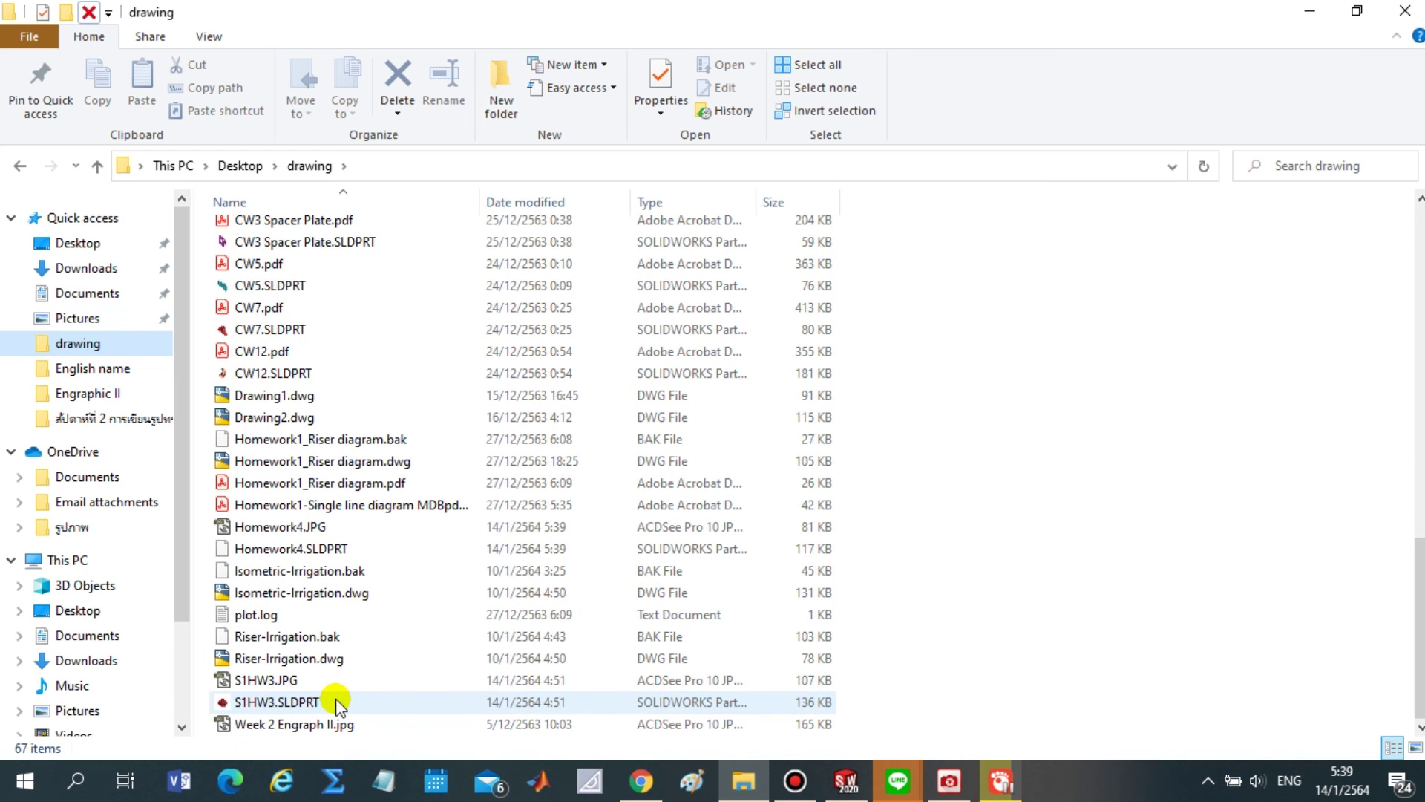
- Open Homework4.JPG in ACDSee Quick View and zoom and pan around the purple part
{"action": "double_click", "coordinate": [275, 527]}
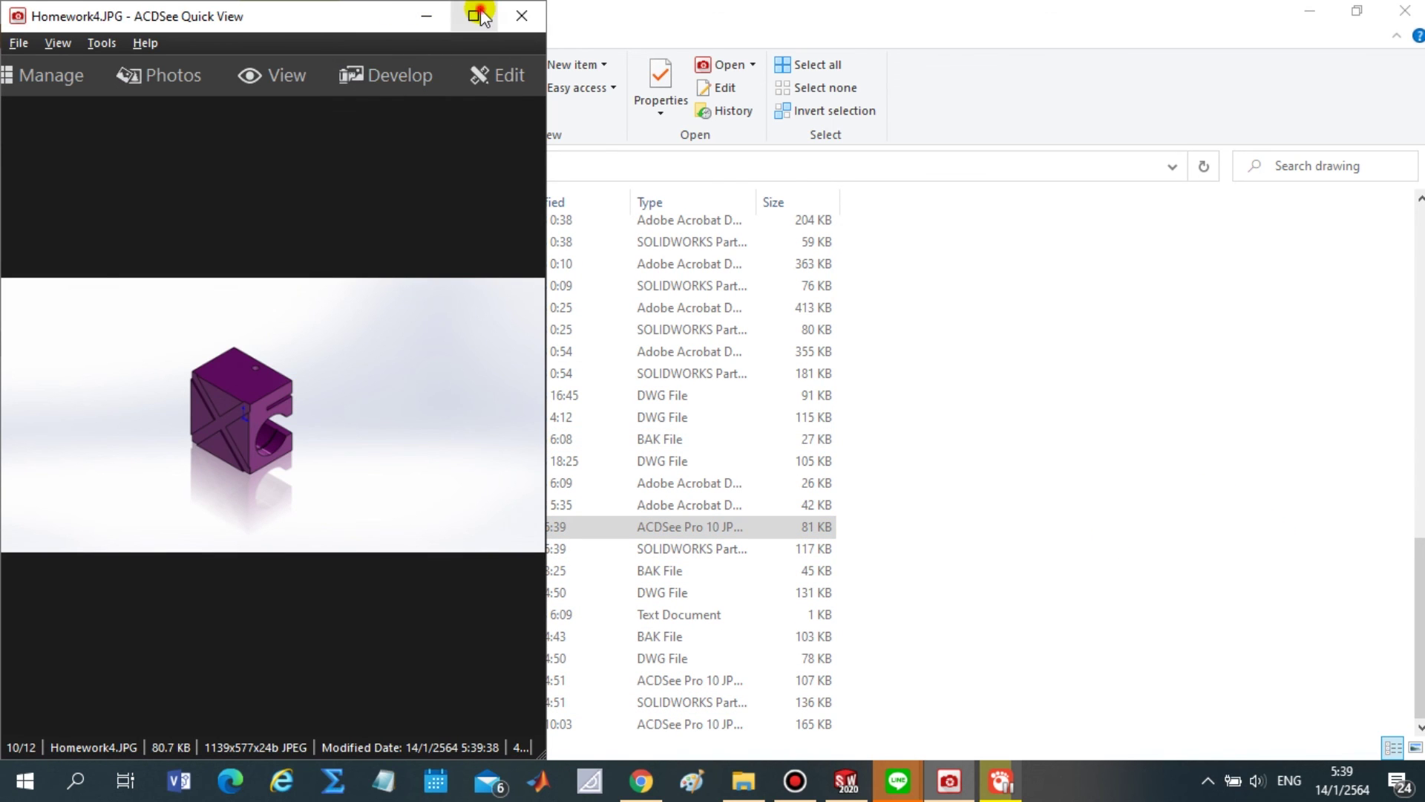
{"action": "left_click", "coordinate": [476, 15]}
{"action": "scroll", "coordinate": [664, 467], "scroll_direction": "up", "scroll_amount": 3}
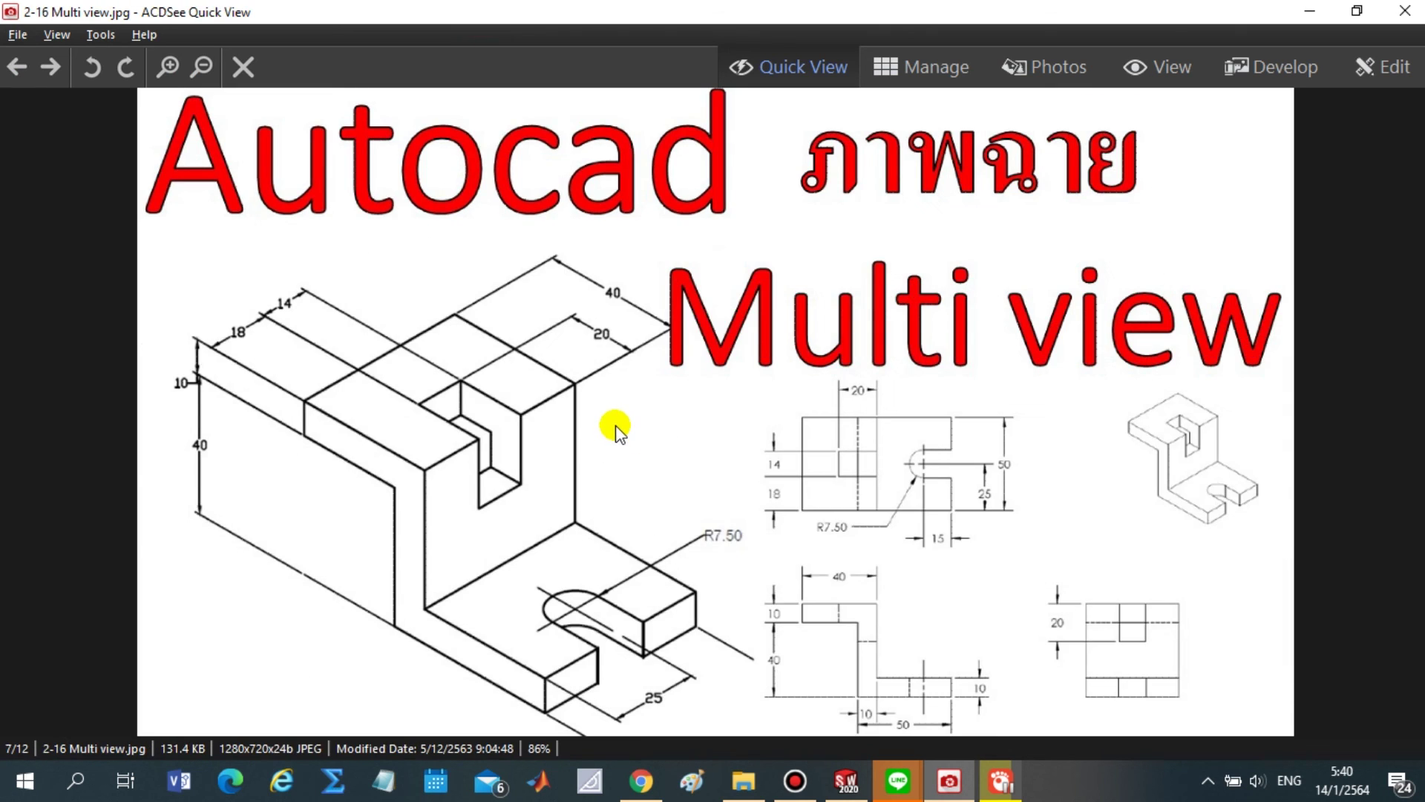
{"action": "scroll", "coordinate": [616, 429], "scroll_direction": "down", "scroll_amount": 5}
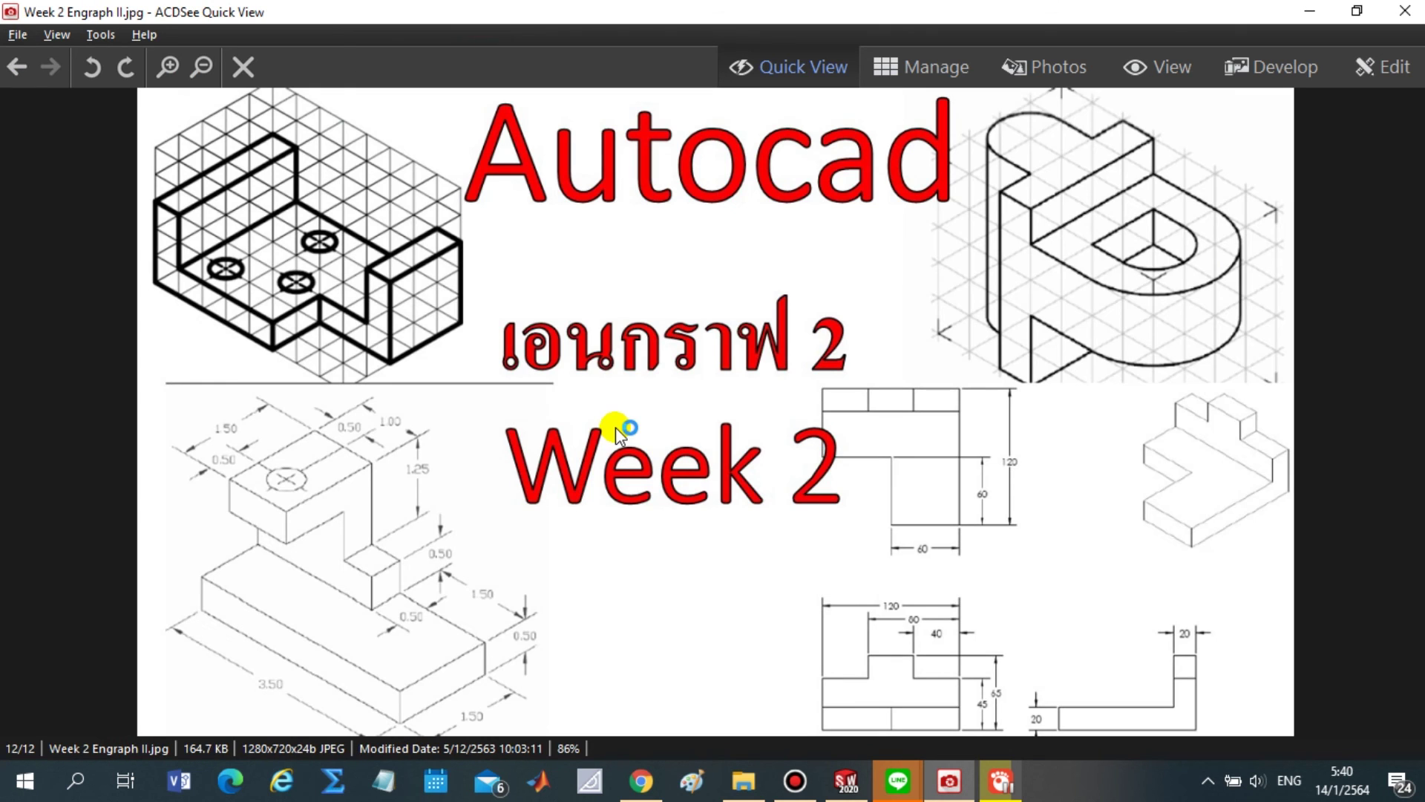
{"action": "left_click", "coordinate": [1405, 10]}
{"action": "double_click", "coordinate": [242, 528]}
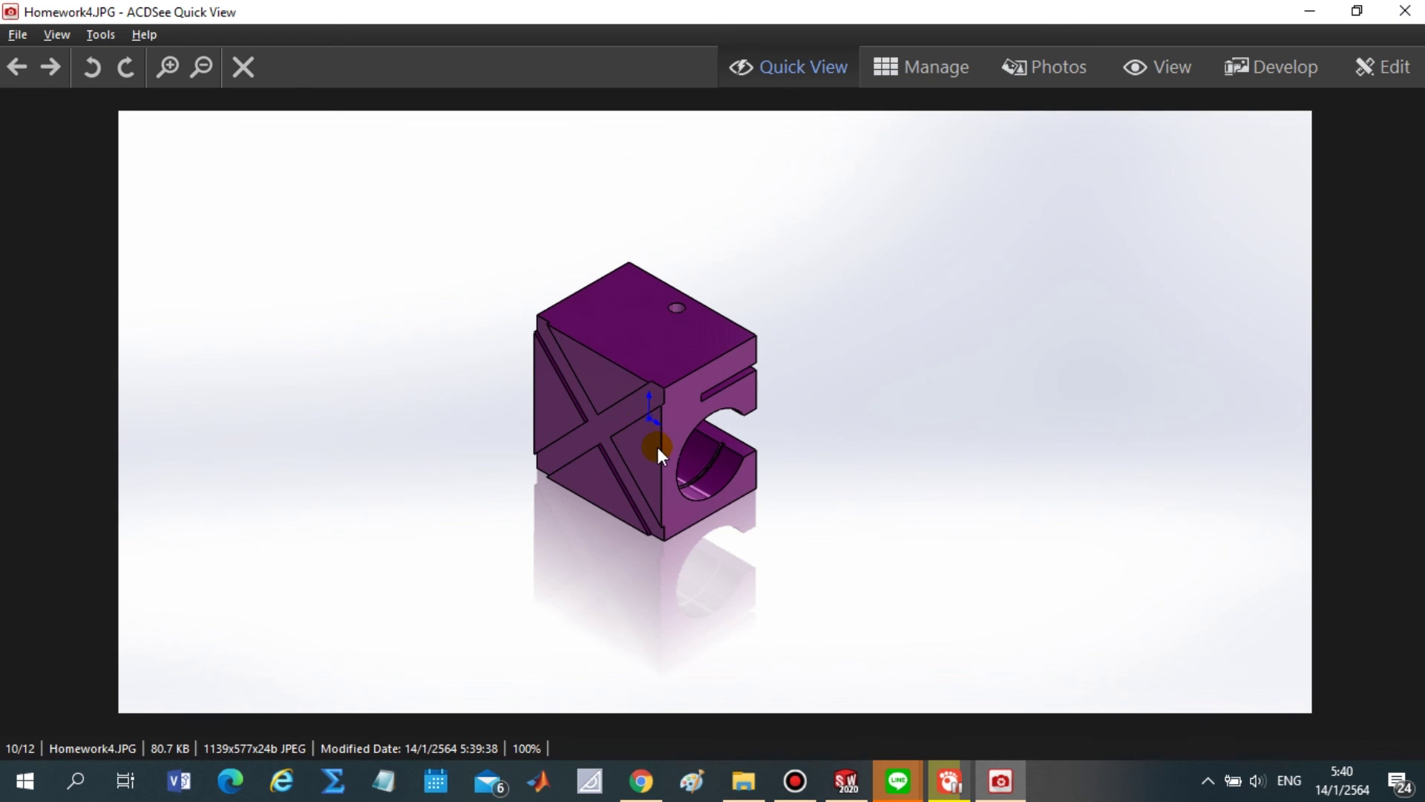
{"action": "scroll", "coordinate": [657, 447], "scroll_direction": "up", "scroll_amount": 1, "text": "ctrl"}
{"action": "left_click_drag", "start_coordinate": [657, 417], "coordinate": [866, 408]}
{"action": "scroll", "coordinate": [929, 449], "scroll_direction": "down", "scroll_amount": 1, "text": "ctrl"}
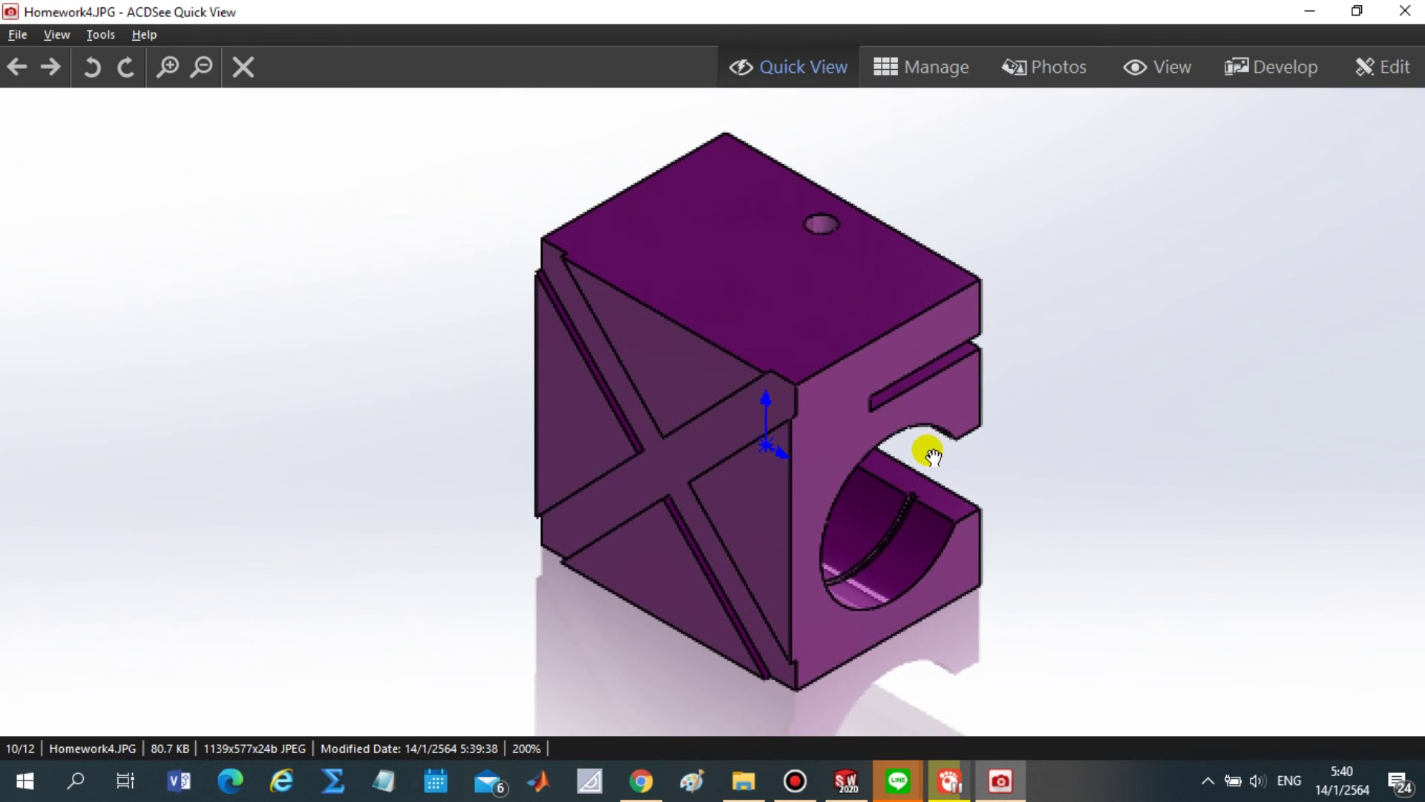
{"action": "scroll", "coordinate": [764, 448], "scroll_direction": "down", "scroll_amount": 1, "text": "ctrl"}
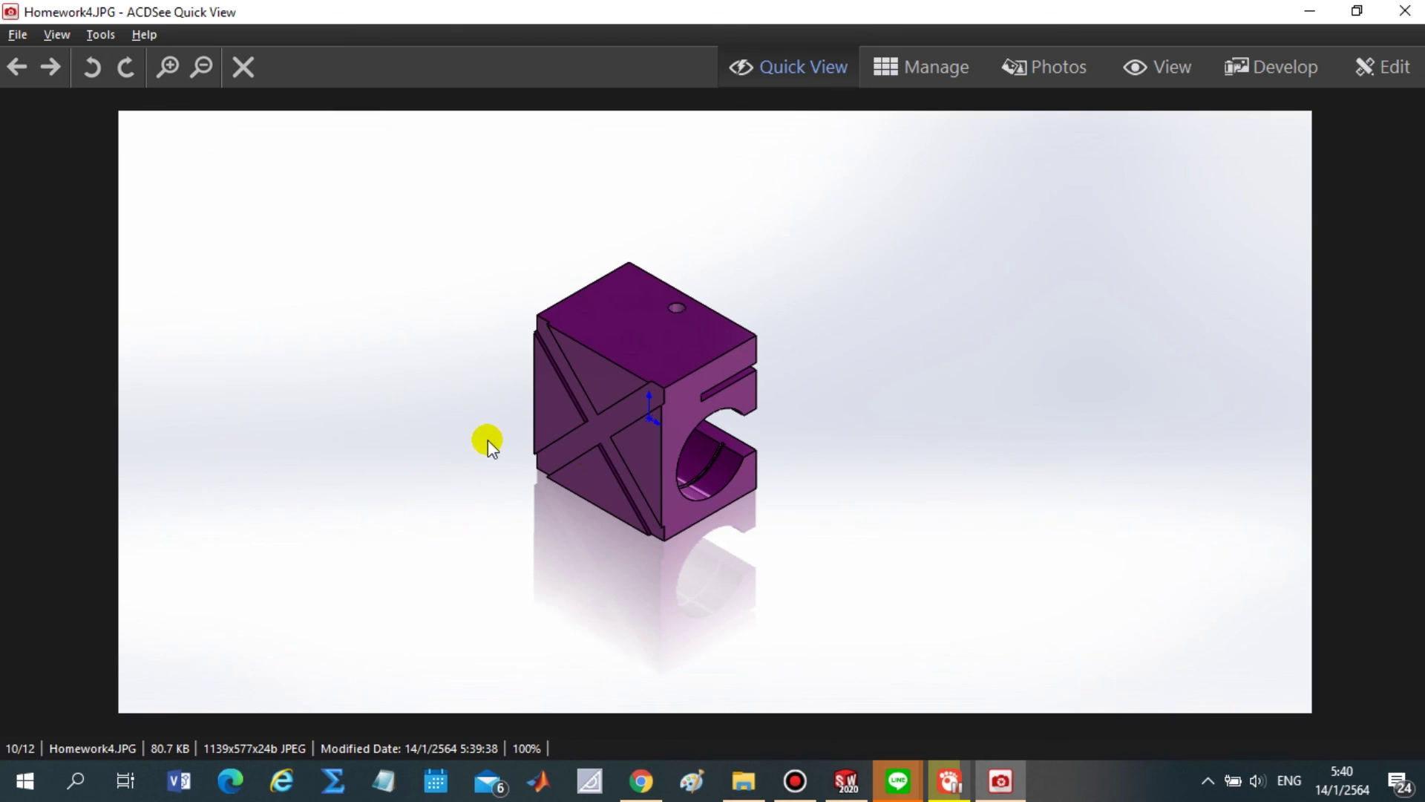
- Return to the Homework4 part in SOLIDWORKS and show it in isometric view
{"action": "left_click", "coordinate": [846, 780]}
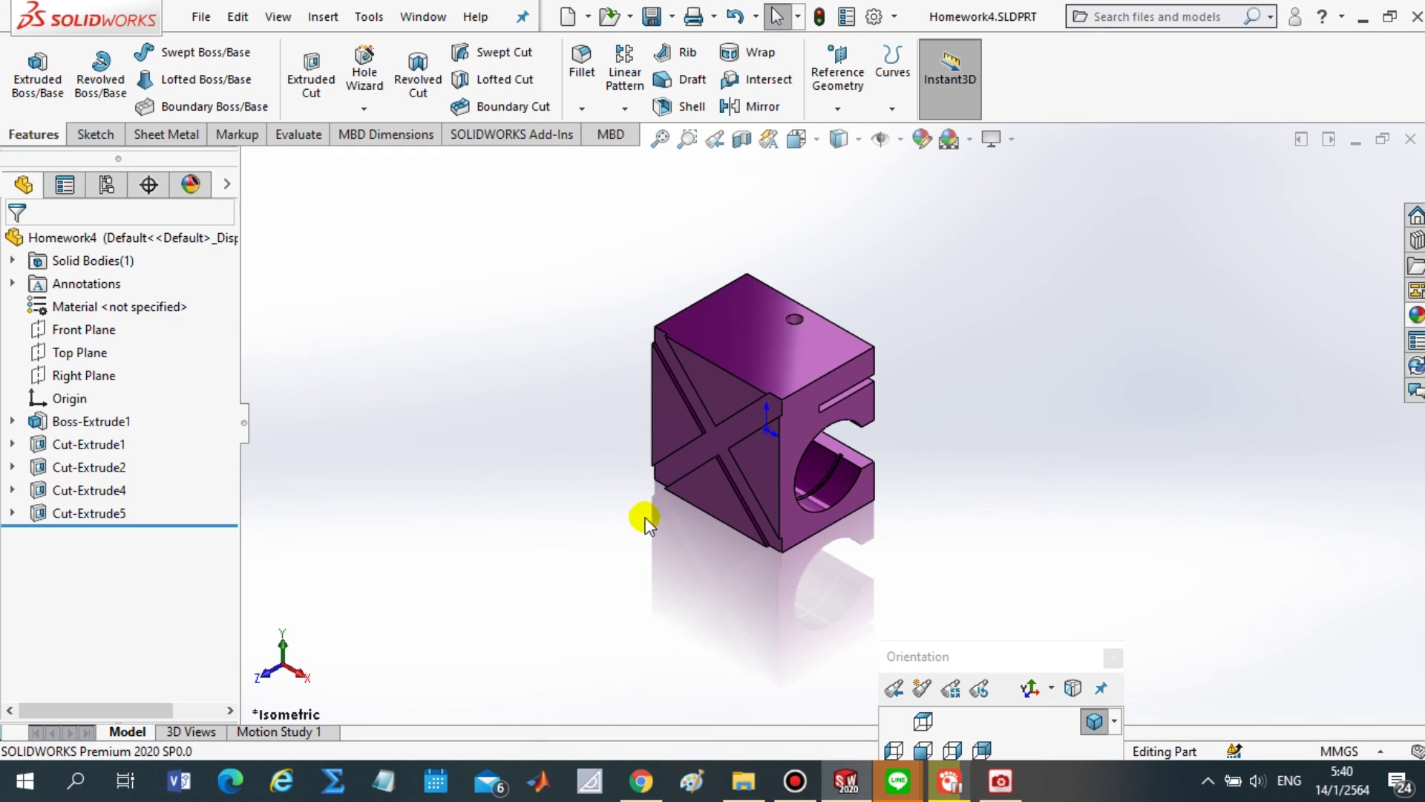
{"action": "left_click_drag", "start_coordinate": [1034, 655], "coordinate": [419, 565]}
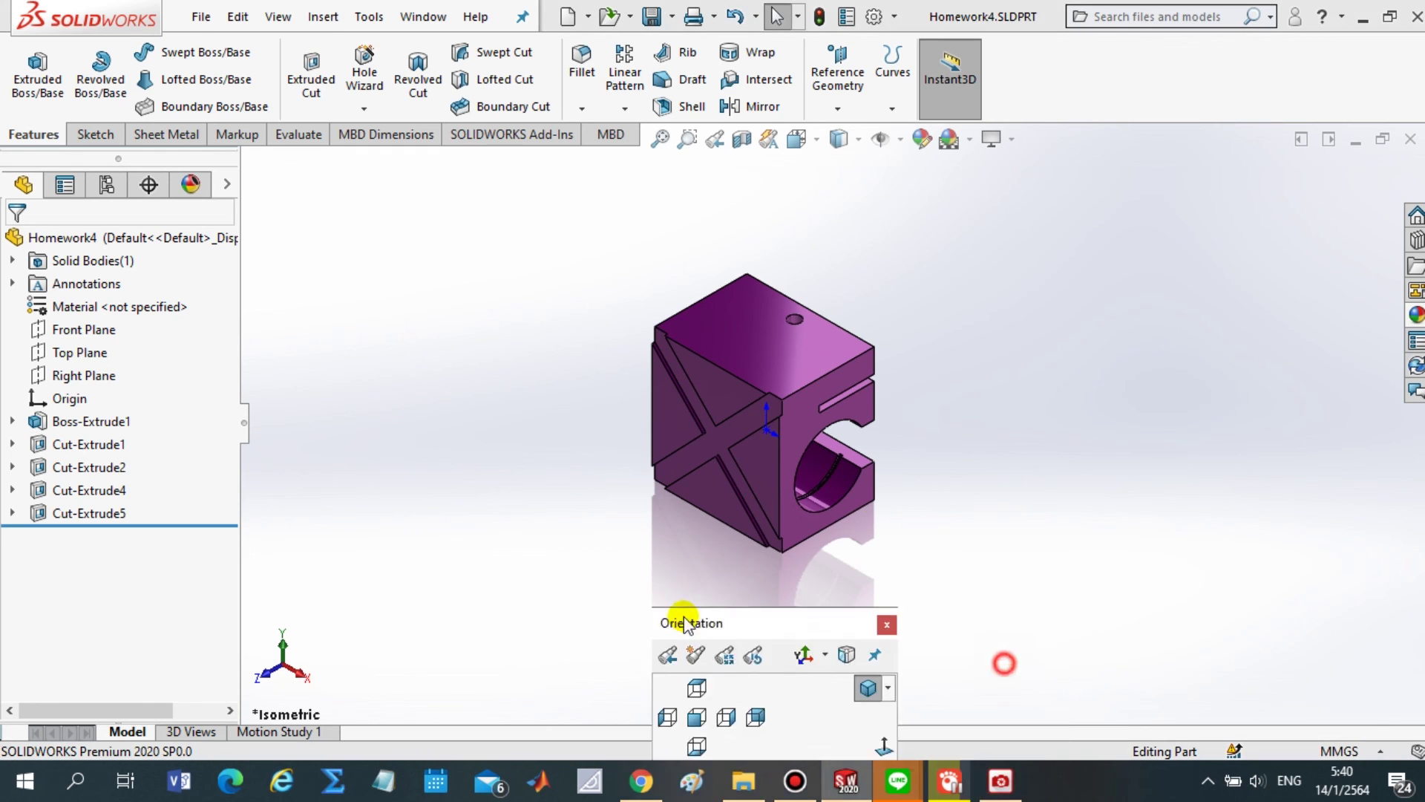
{"action": "left_click", "coordinate": [488, 630]}
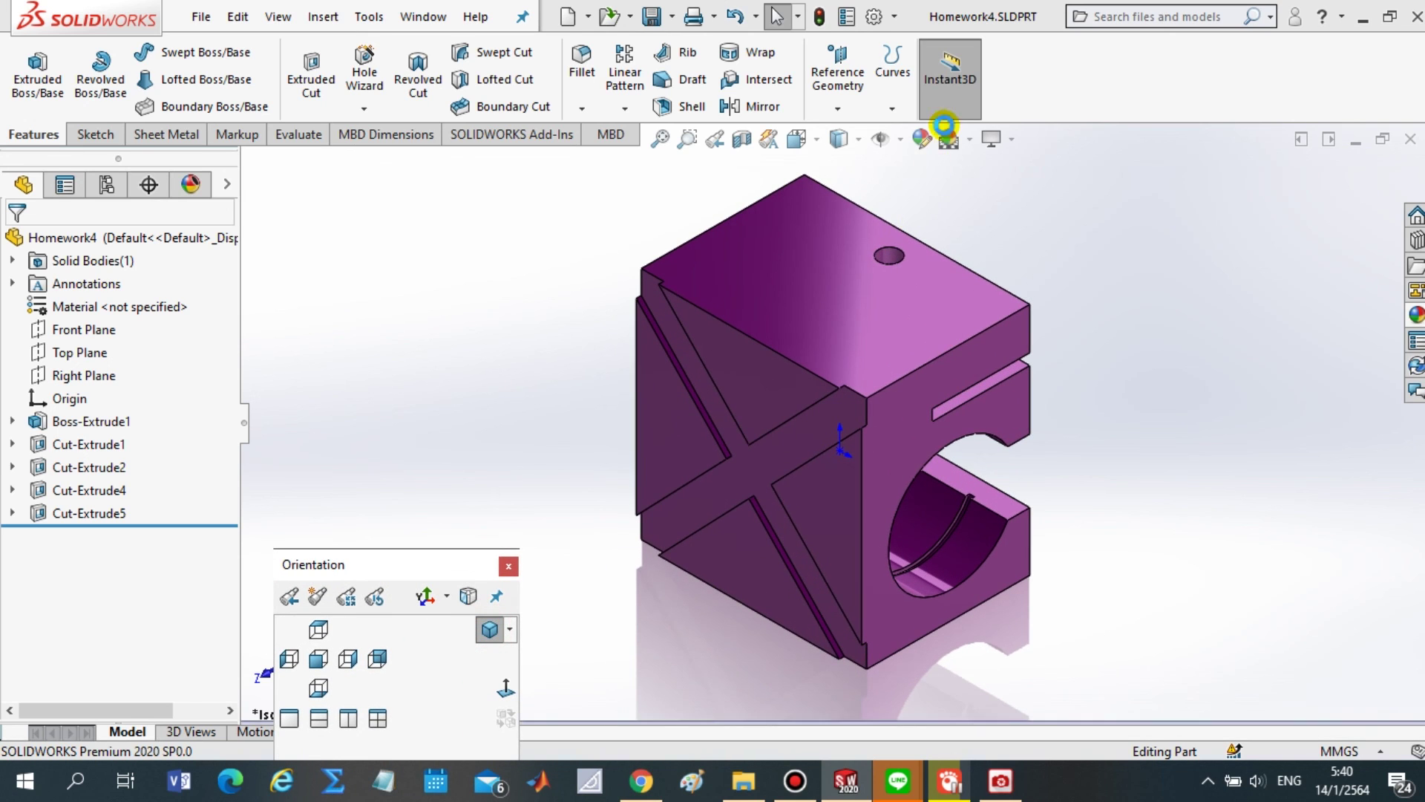